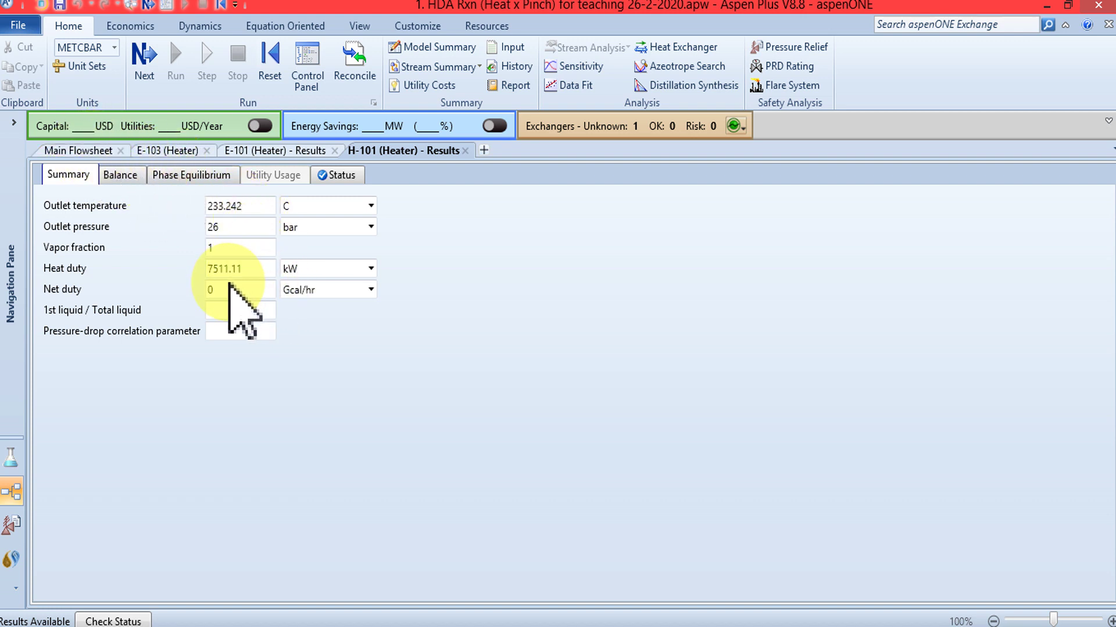
Return to the main flowsheet and inspect the heat duty label of heater E-101.
left_click(76, 150)
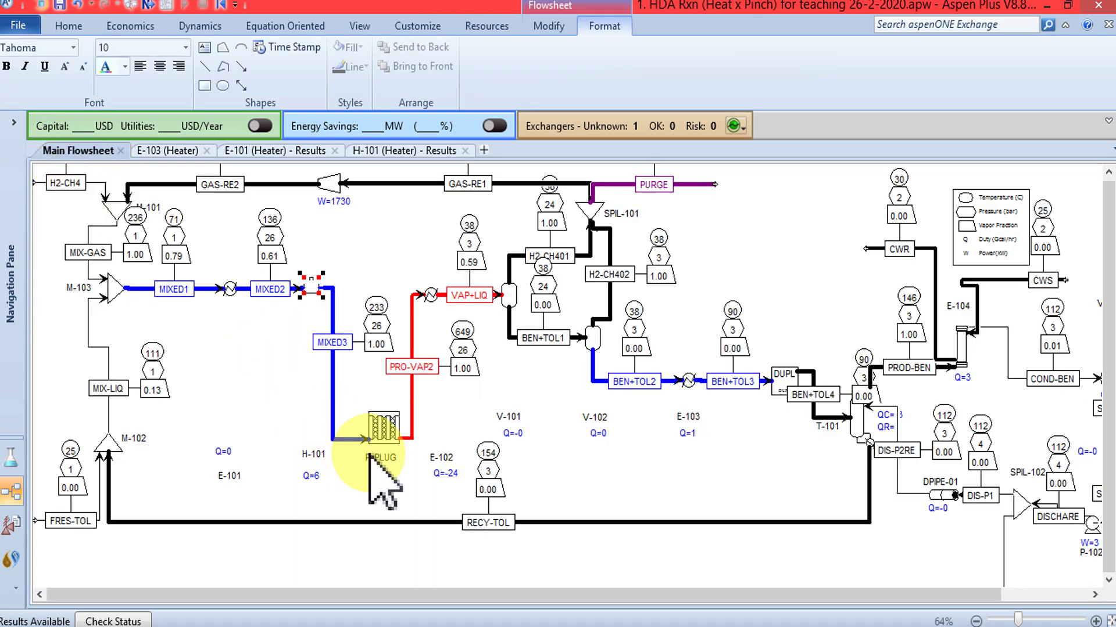
left_click(244, 485)
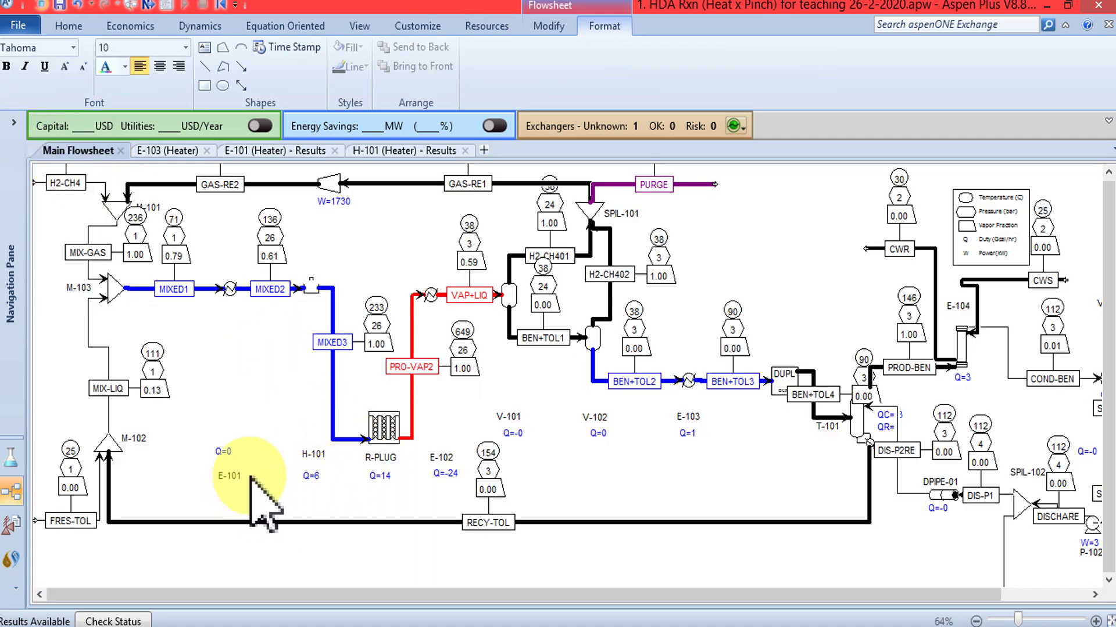
left_click(227, 452)
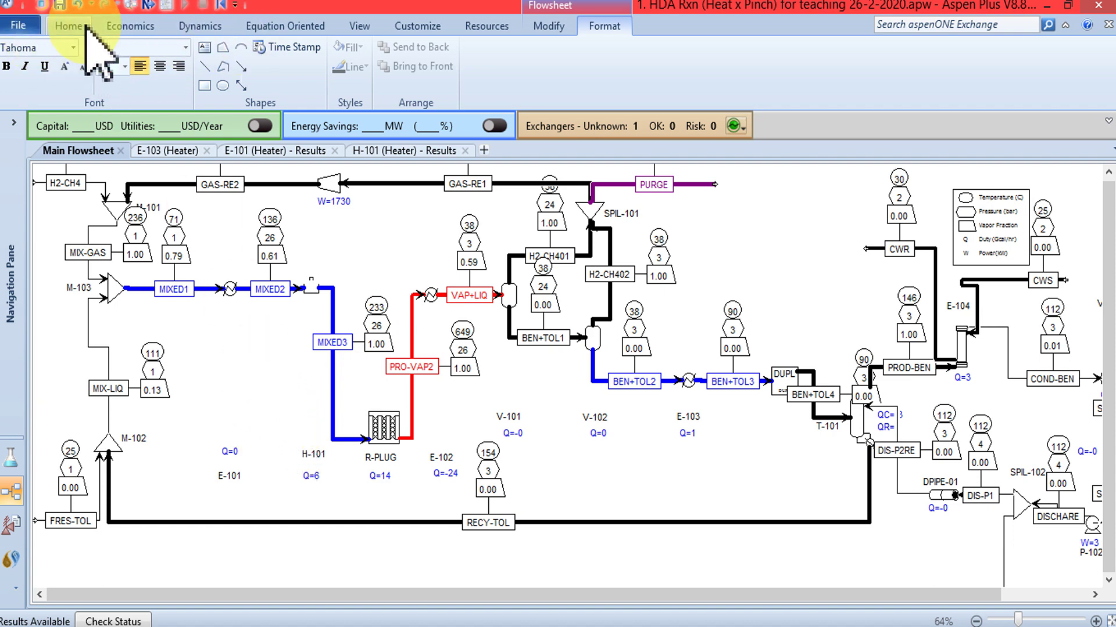
Open the US-1 unit set for editing from the unit sets in the simulation setup.
left_click(13, 122)
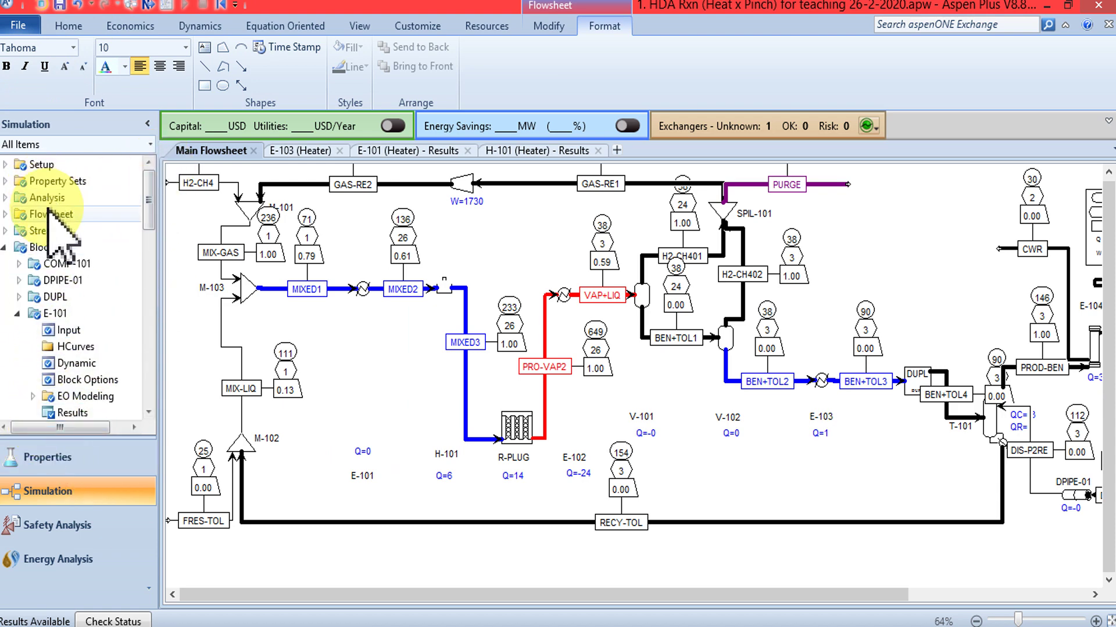
left_click(6, 165)
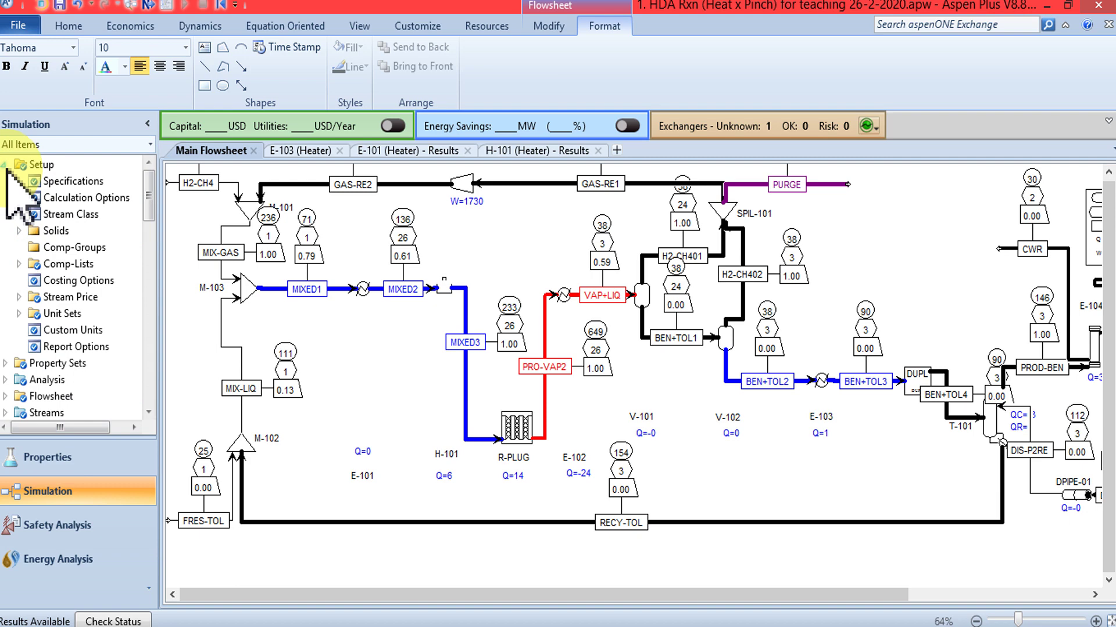
left_click(19, 313)
left_click_drag(149, 203, 144, 229)
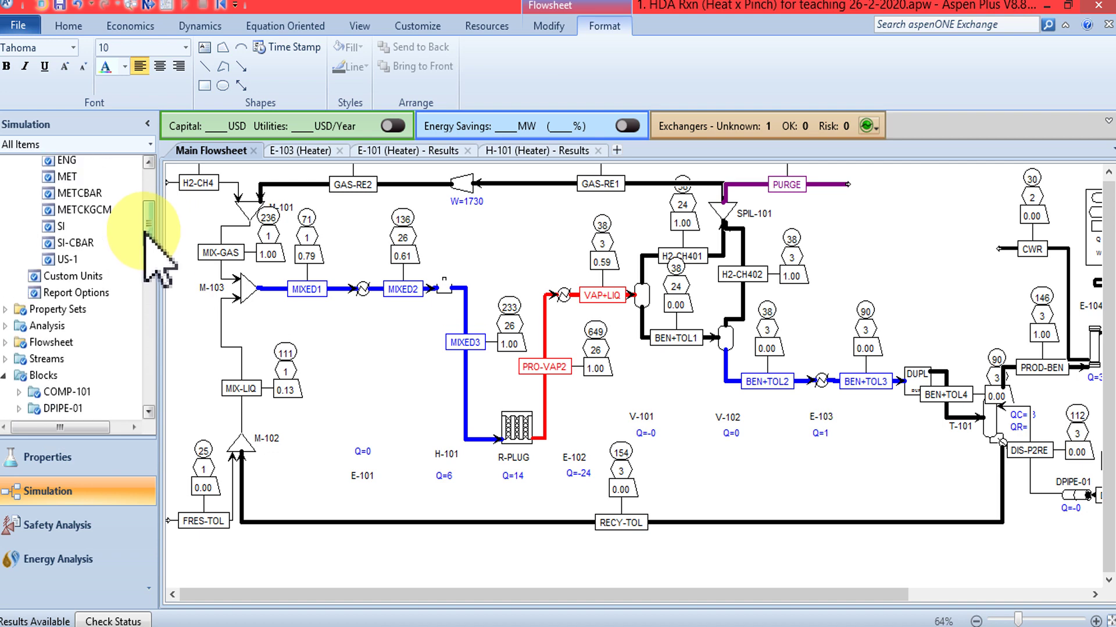
double_click(75, 260)
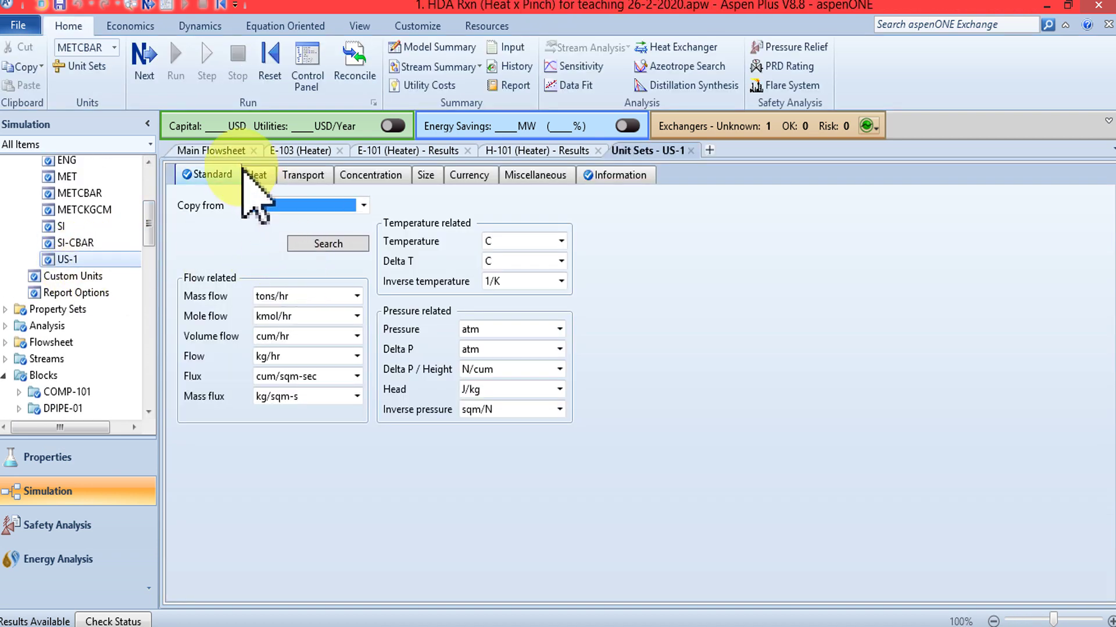
left_click_drag(147, 240, 147, 225)
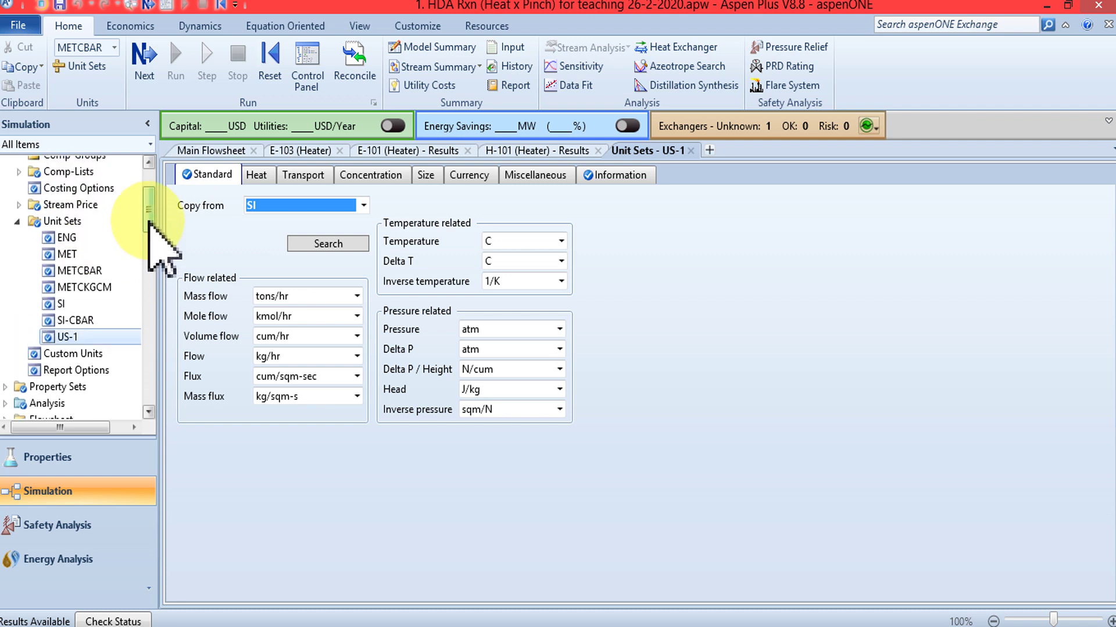
left_click(70, 222)
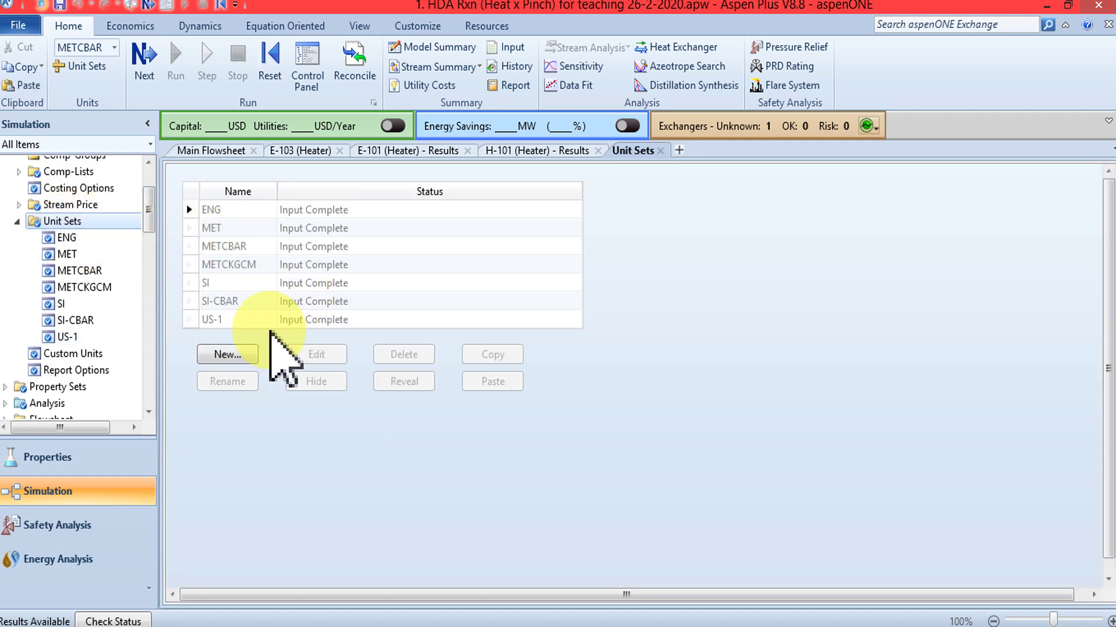
left_click(200, 319)
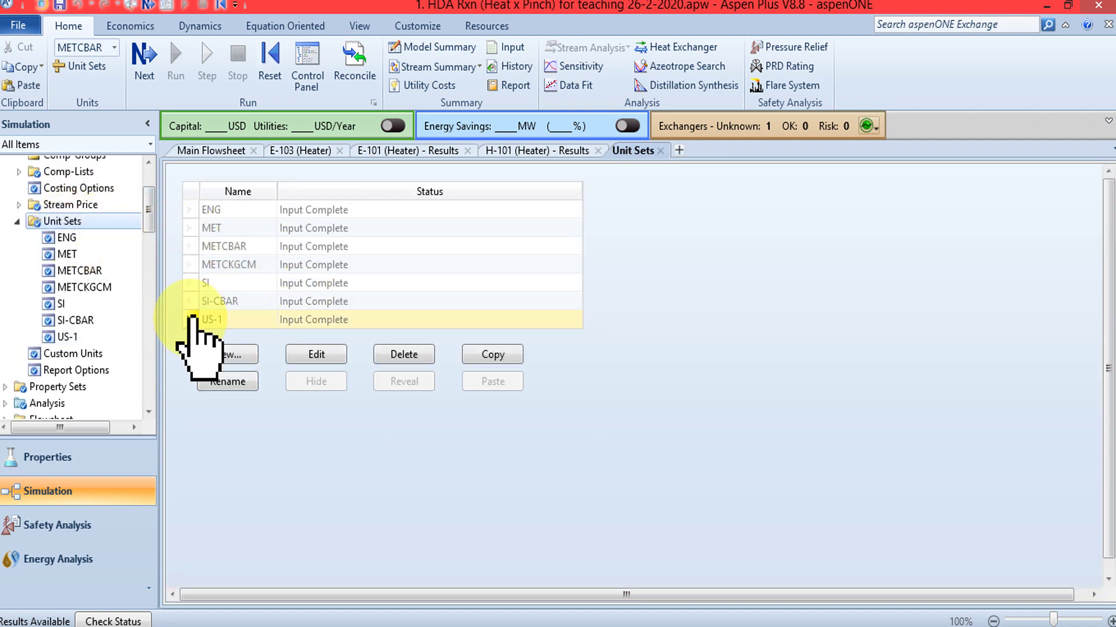
left_click(317, 354)
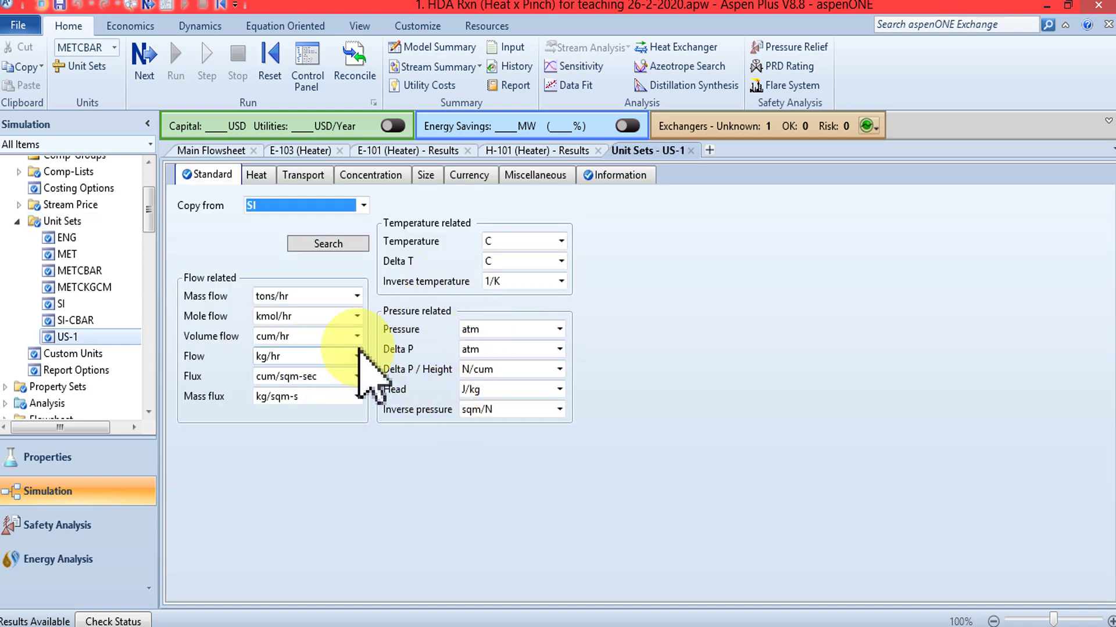
Set the Heat unit of the US-1 unit set to kJ.
left_click(257, 177)
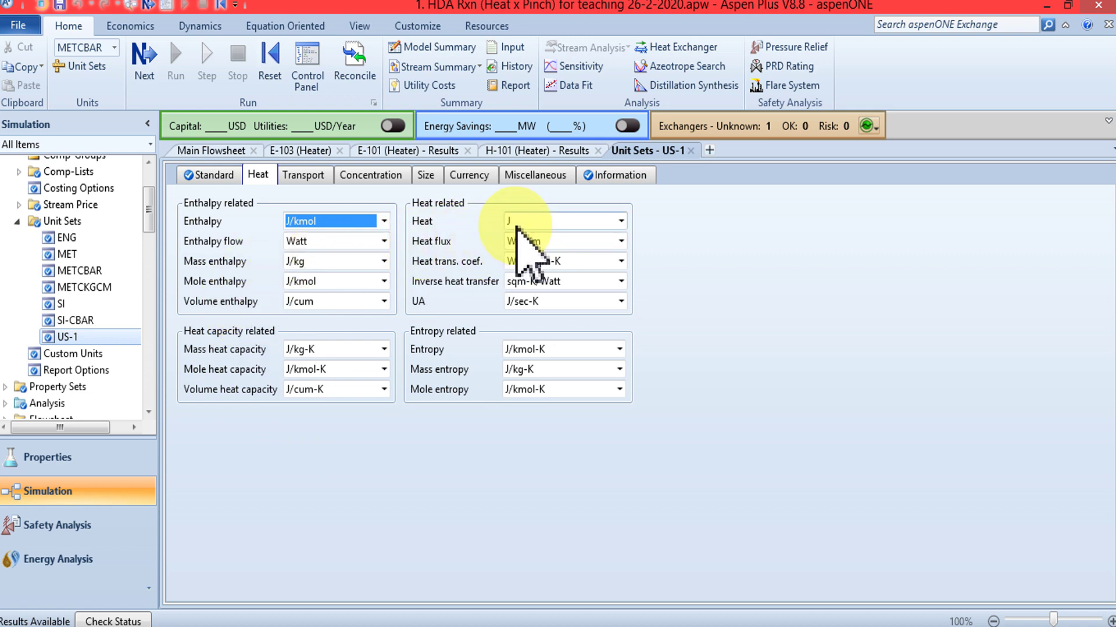
left_click(623, 223)
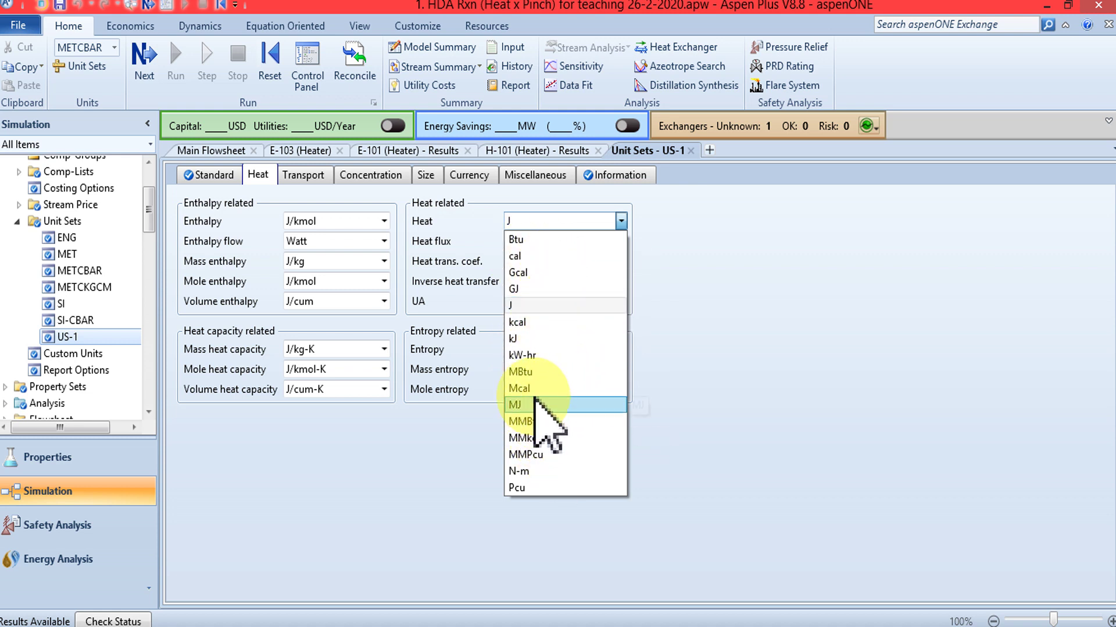
left_click(520, 340)
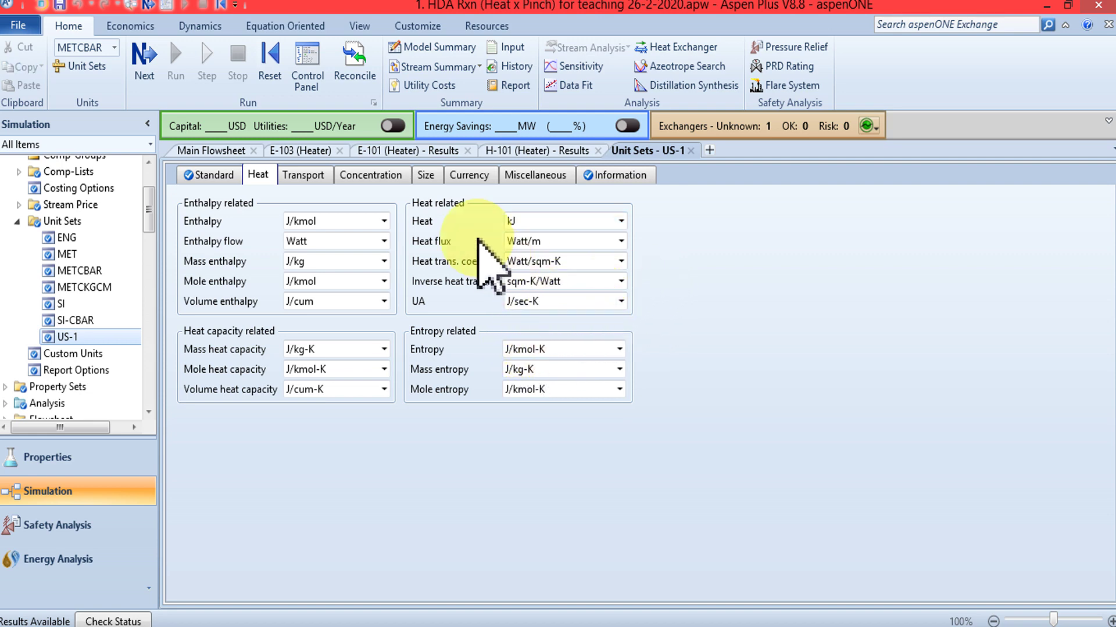
Examine the transport and concentration units of US-1 and the unit choices for heat flux and heat transfer coefficient.
left_click(305, 176)
left_click(373, 176)
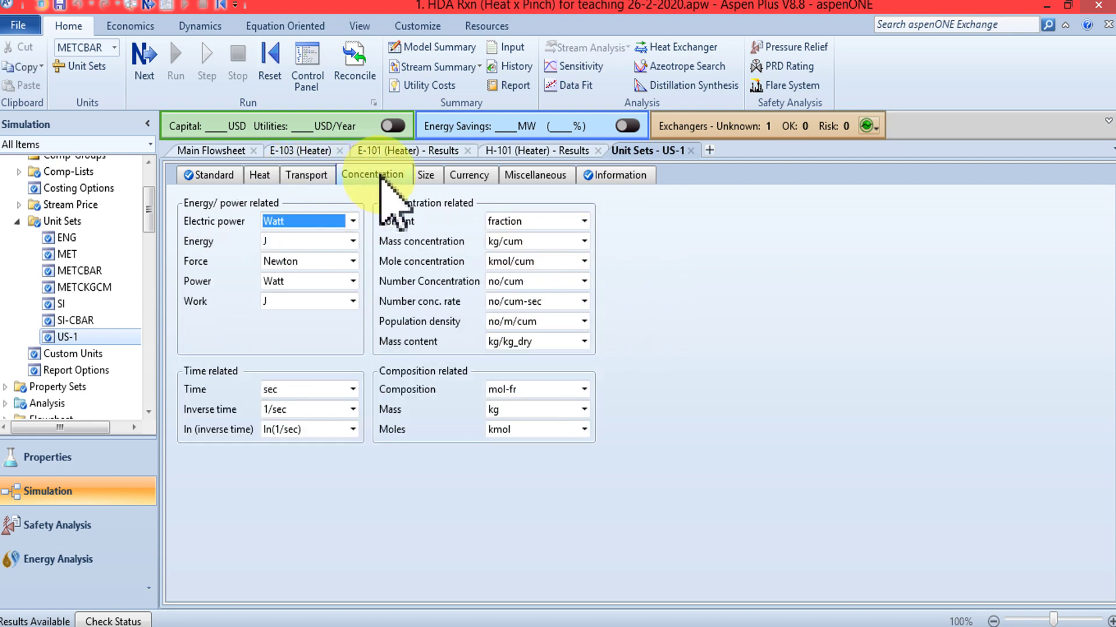
left_click(320, 176)
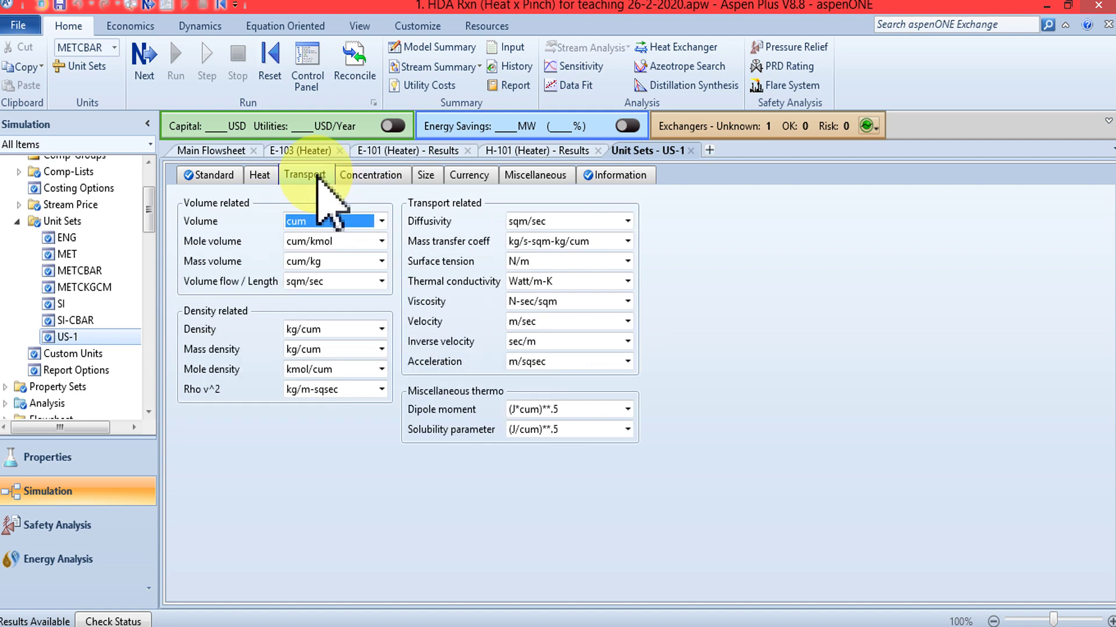
left_click(259, 175)
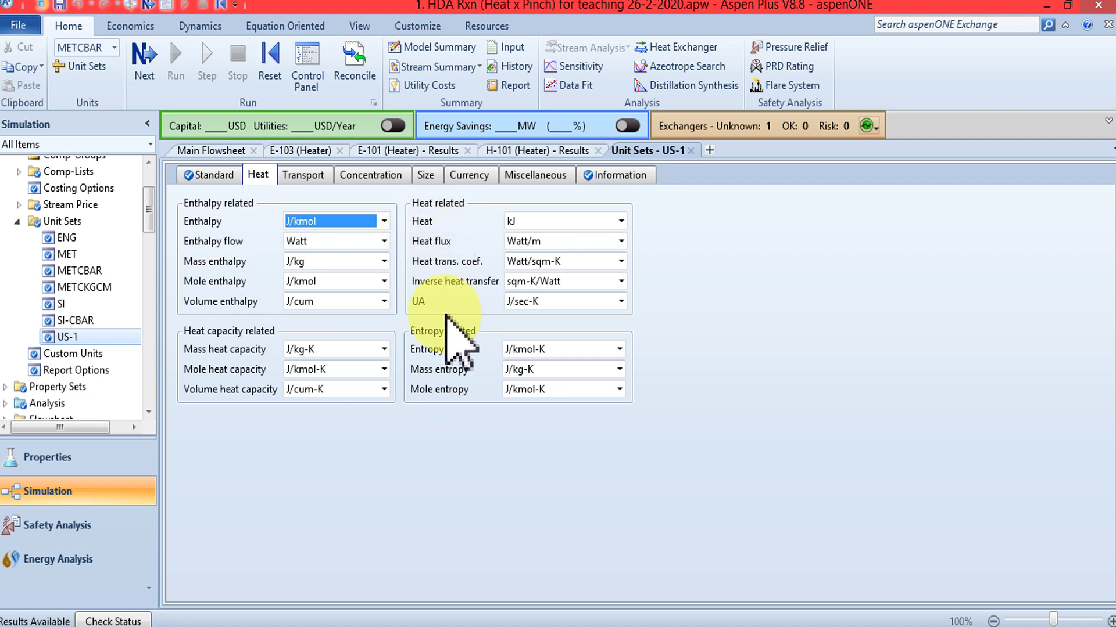
left_click(620, 241)
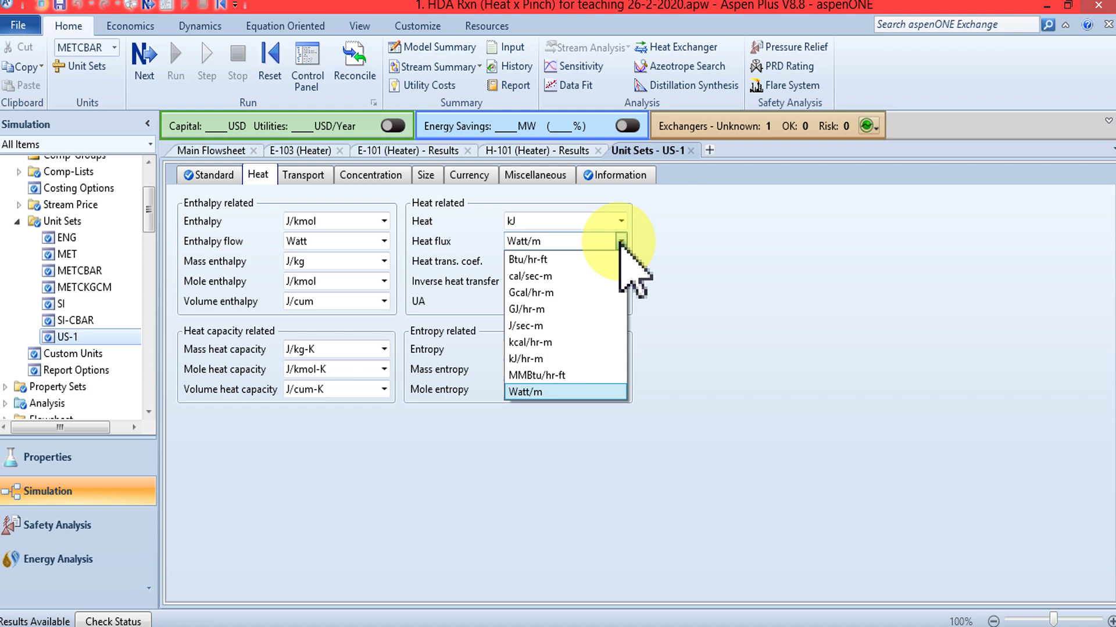
left_click(620, 242)
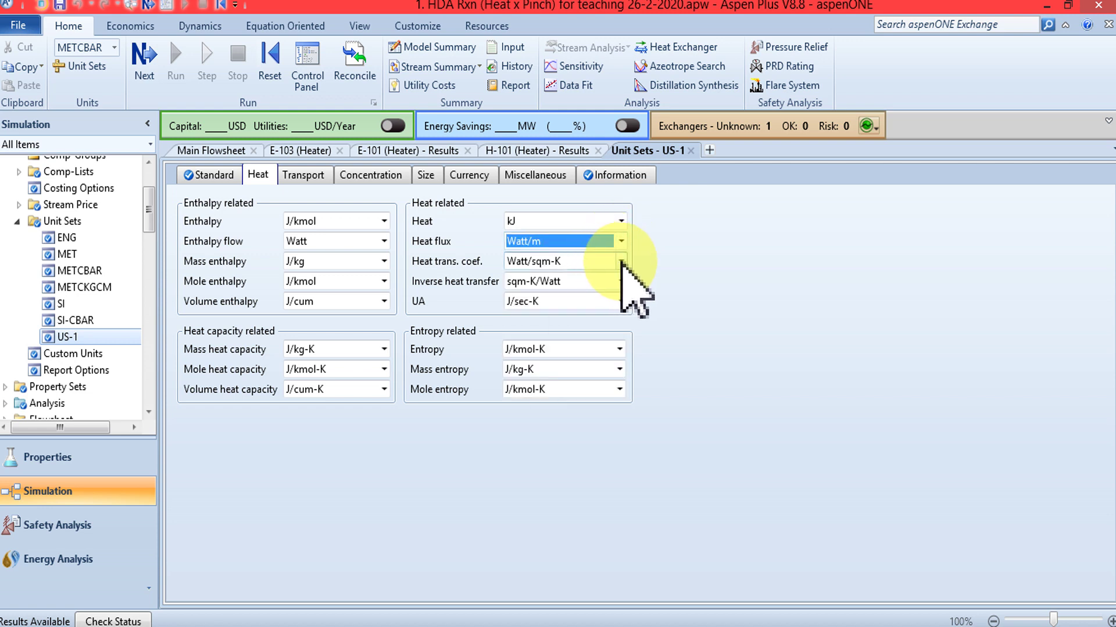
left_click(621, 262)
left_click(621, 261)
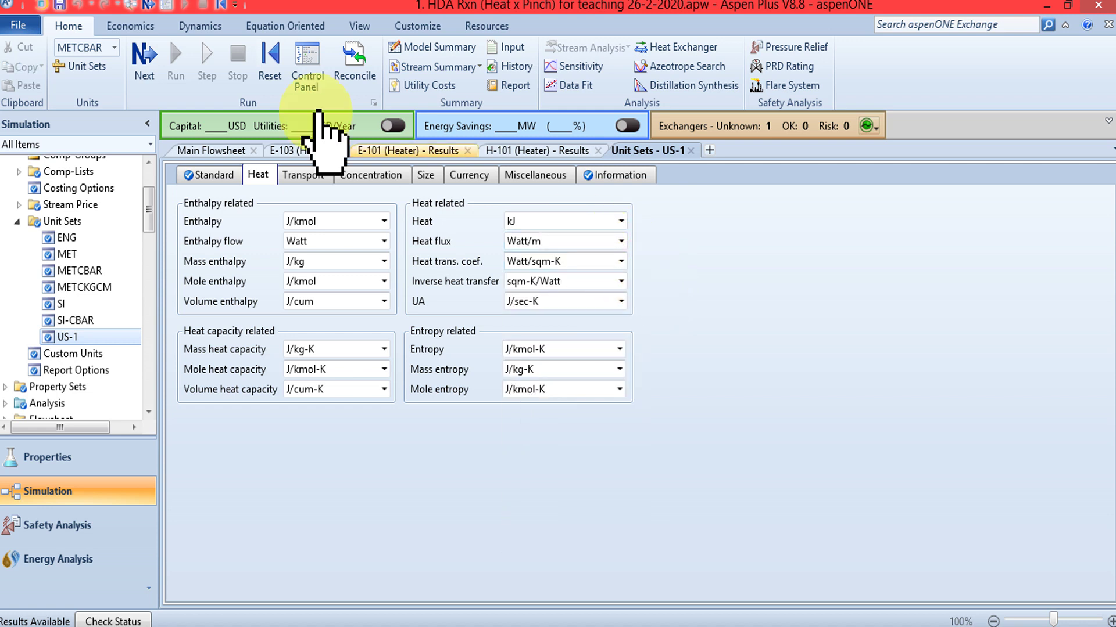
Proceed to the next simulation stage and display the Run-Status results form.
left_click(144, 58)
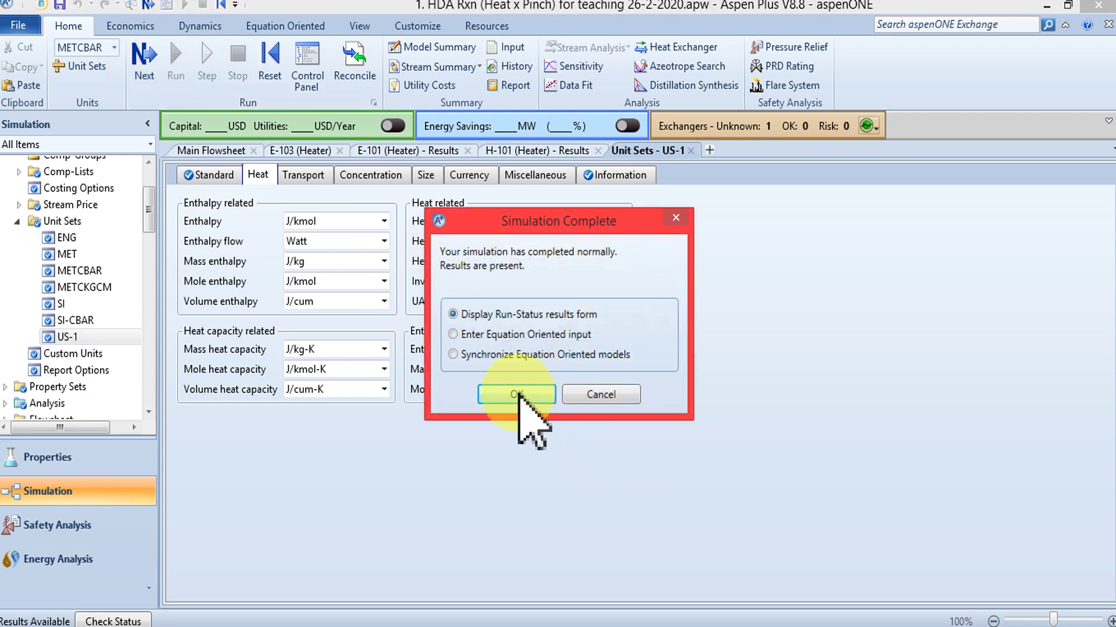
left_click(517, 394)
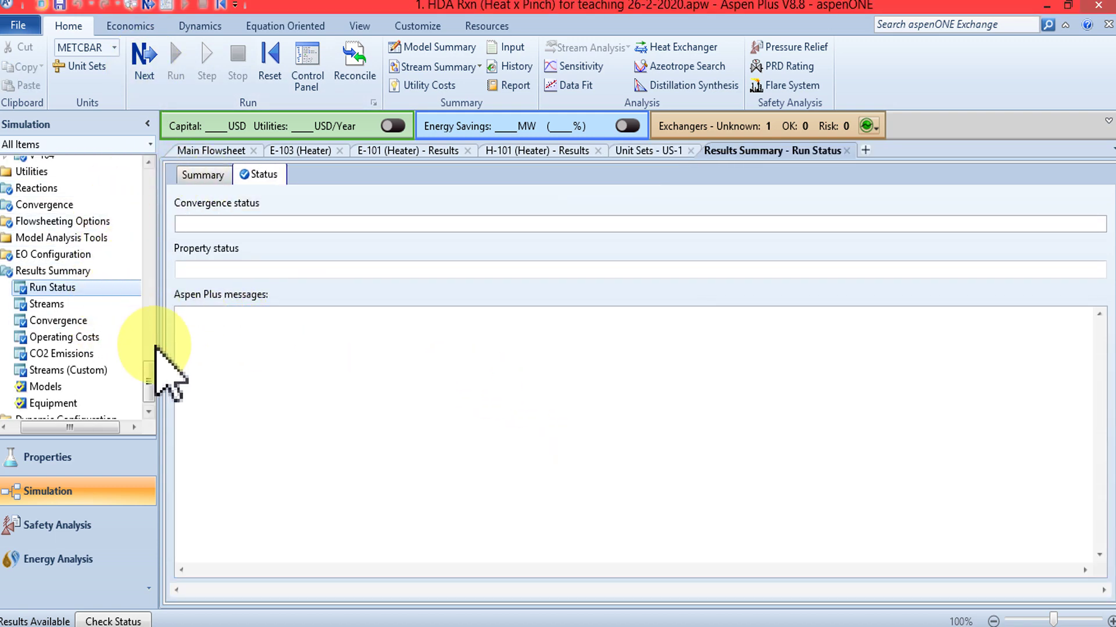
Open the Custom Units form in the simulation setup and look at its definition table.
scroll(155, 342, "up", 10)
left_click_drag(154, 334, 157, 194)
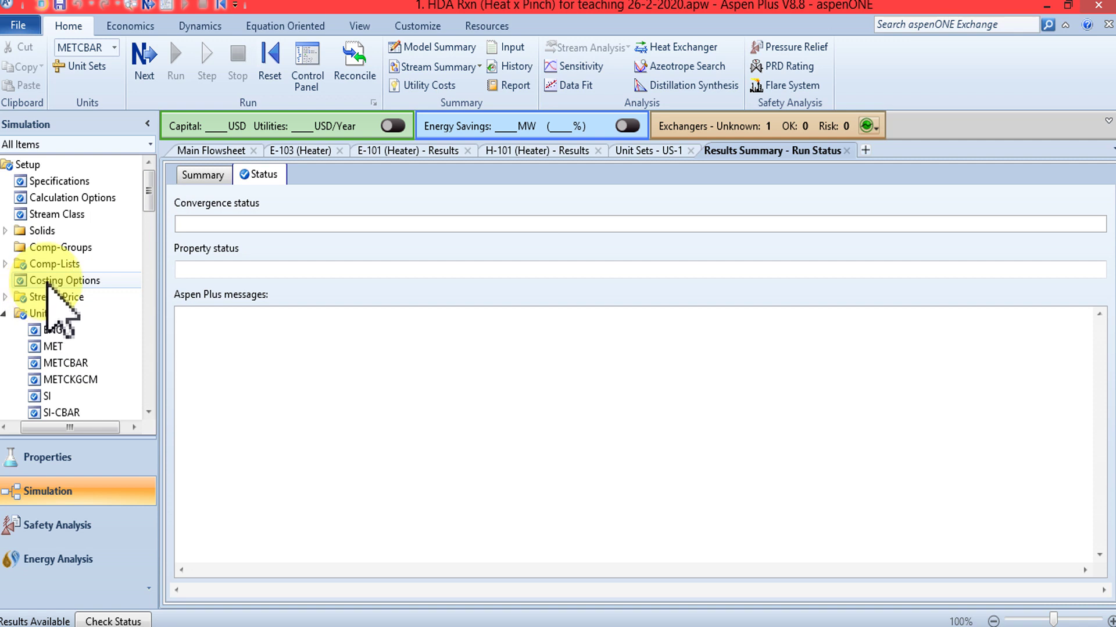
left_click(4, 314)
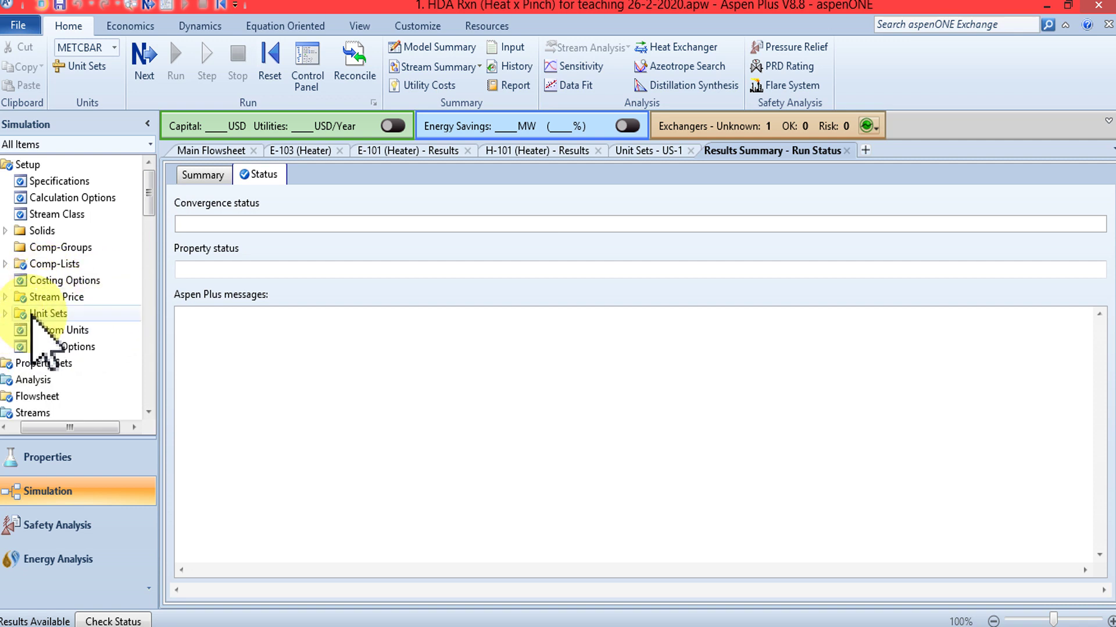
left_click(40, 331)
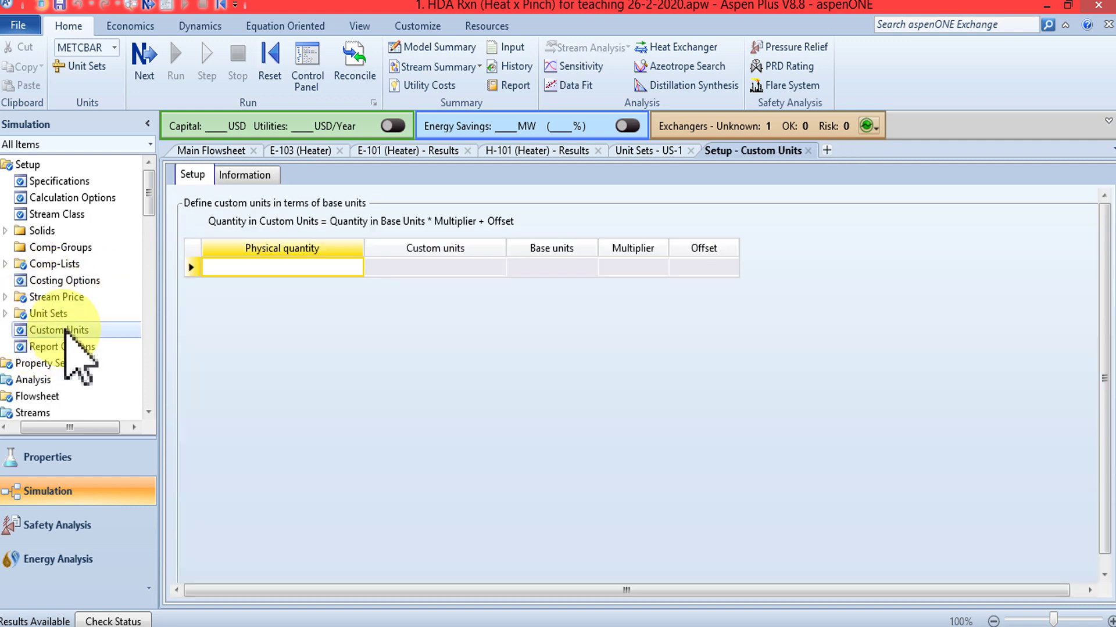
Examine the general, flowsheet, stream and property report options, including the property sets selected for the stream report.
left_click(68, 347)
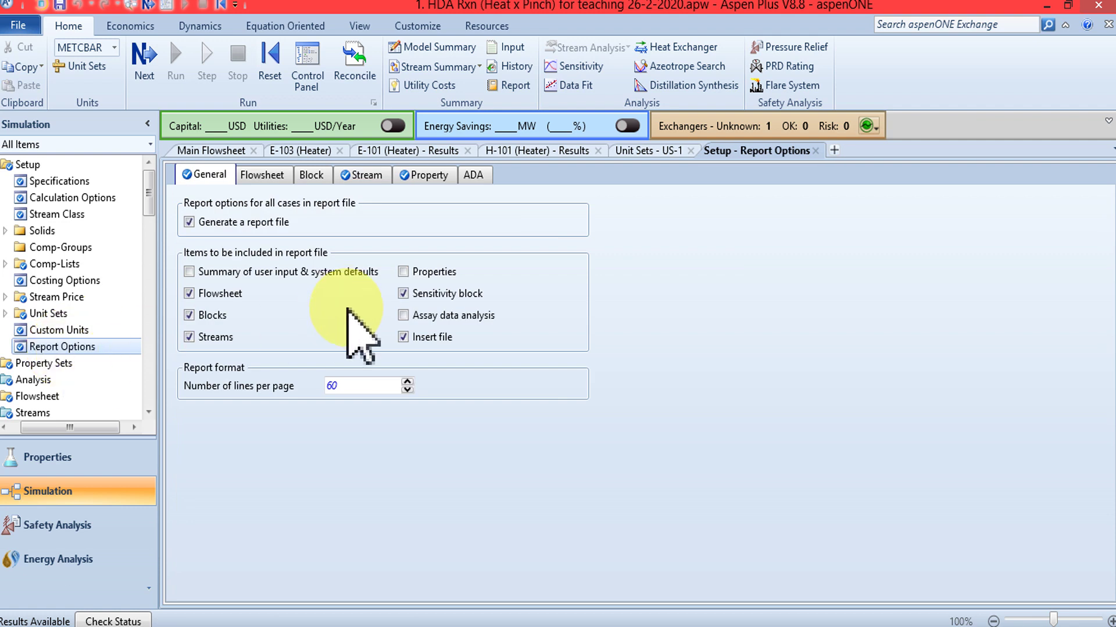
left_click(372, 177)
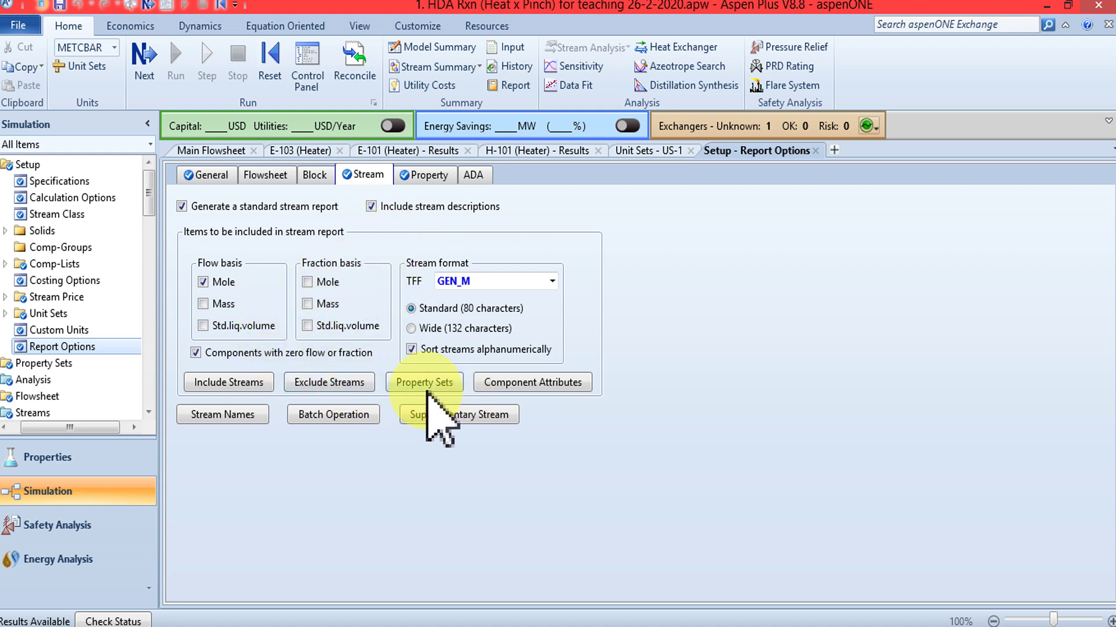
left_click(427, 176)
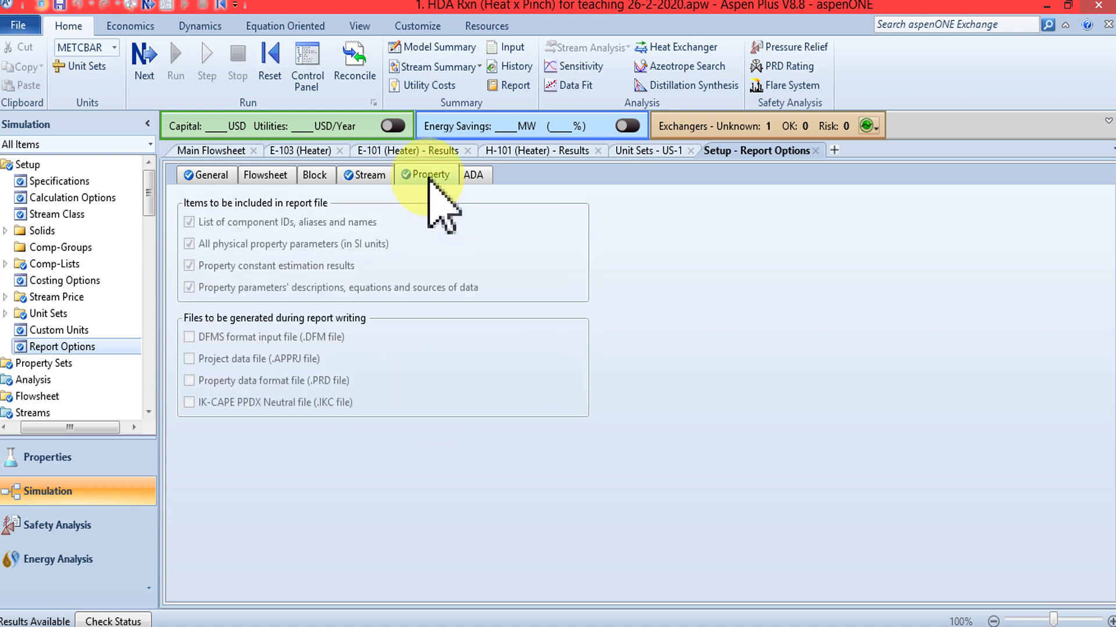
left_click(377, 176)
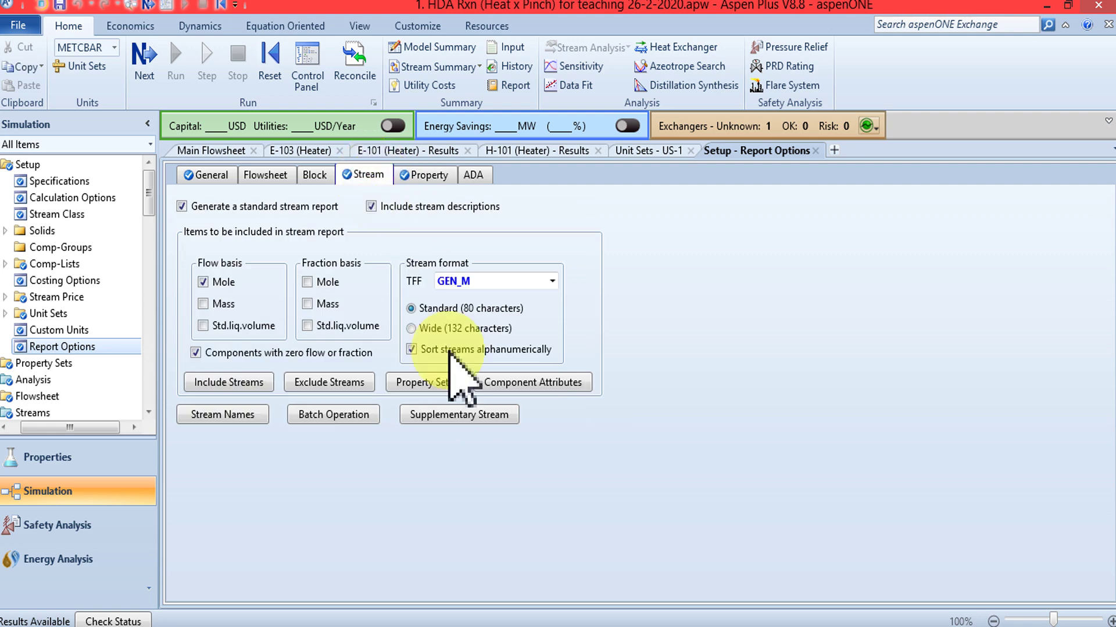
left_click(426, 385)
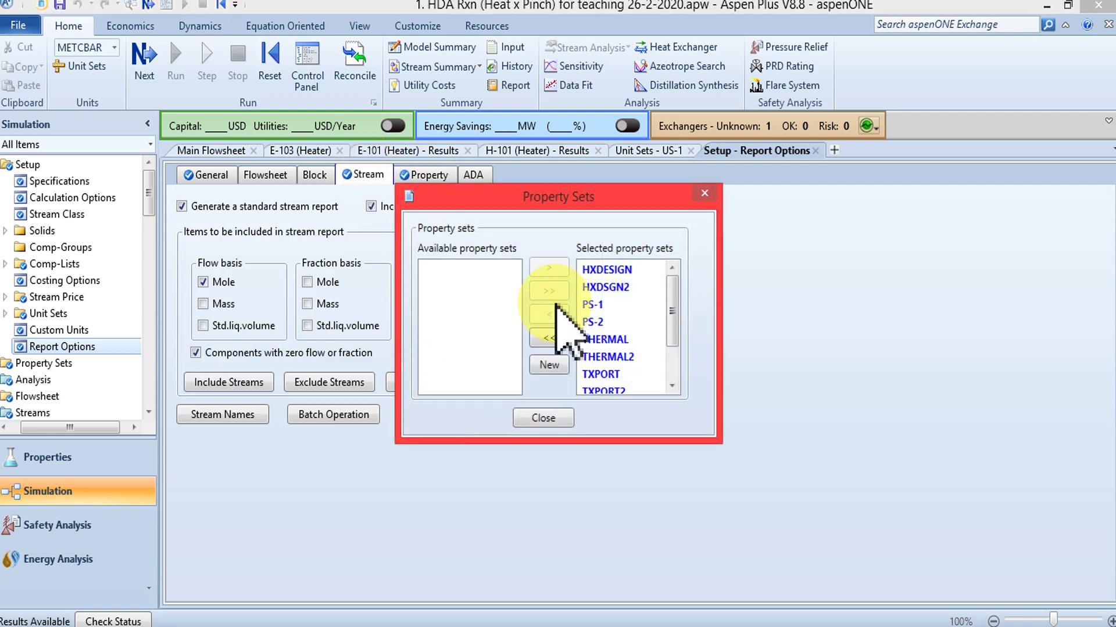
left_click(702, 196)
left_click(265, 176)
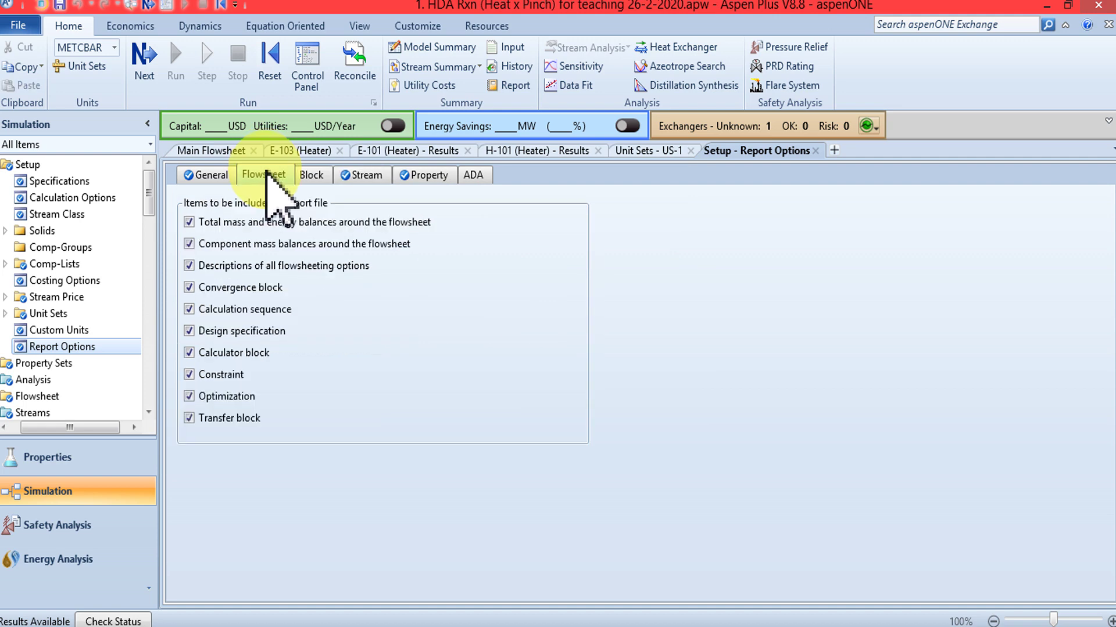
left_click(204, 176)
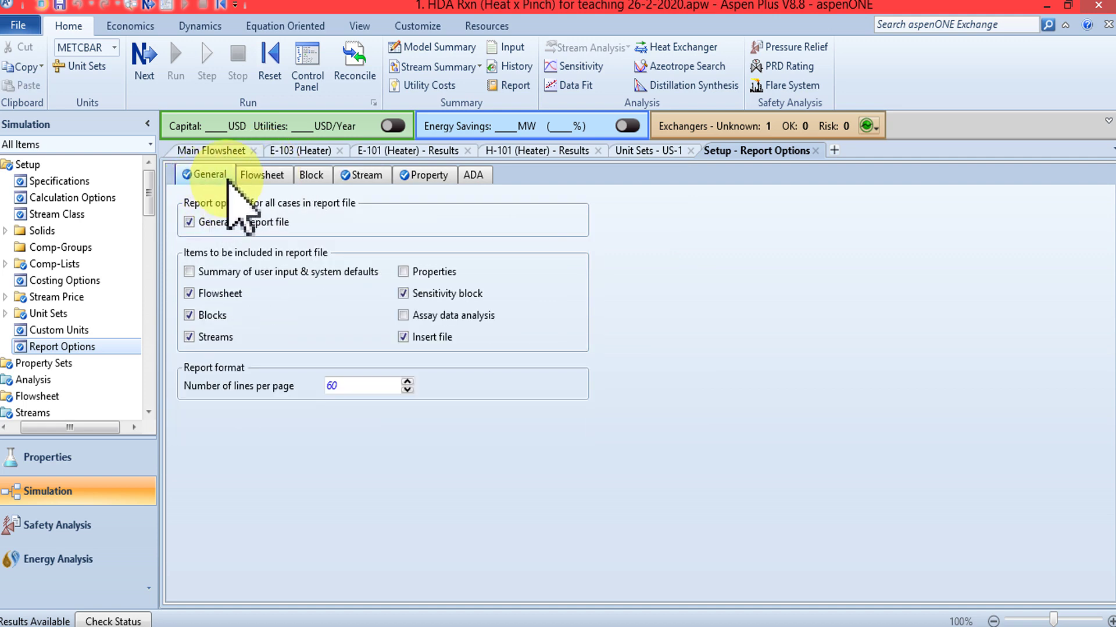
Open the heat units of the US-1 unit set and set Enthalpy flow to kW.
left_click(37, 315)
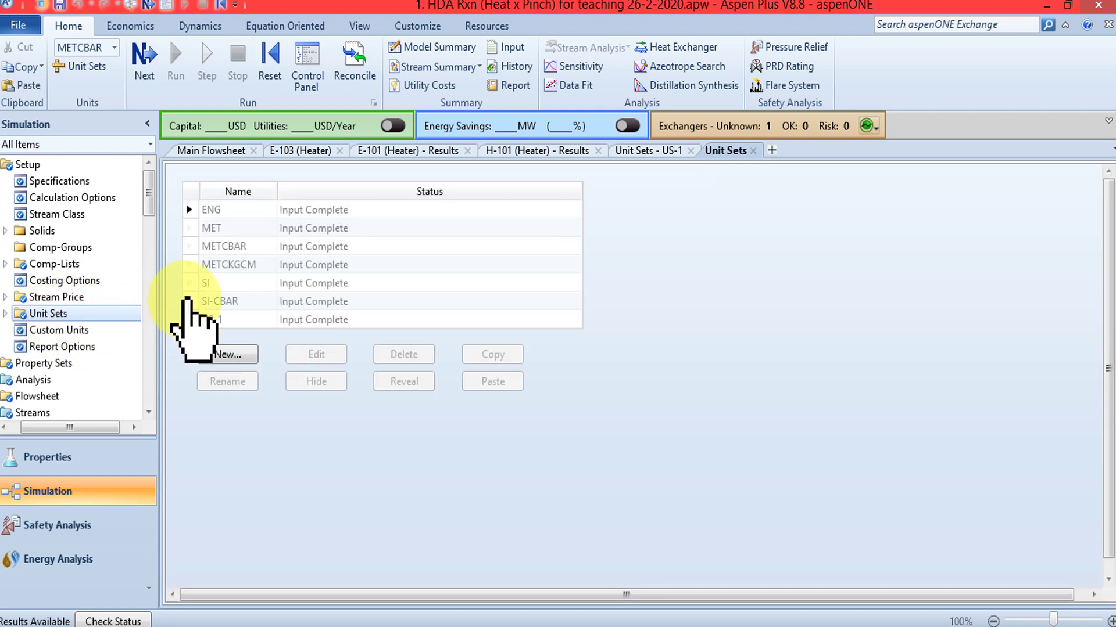
double_click(191, 318)
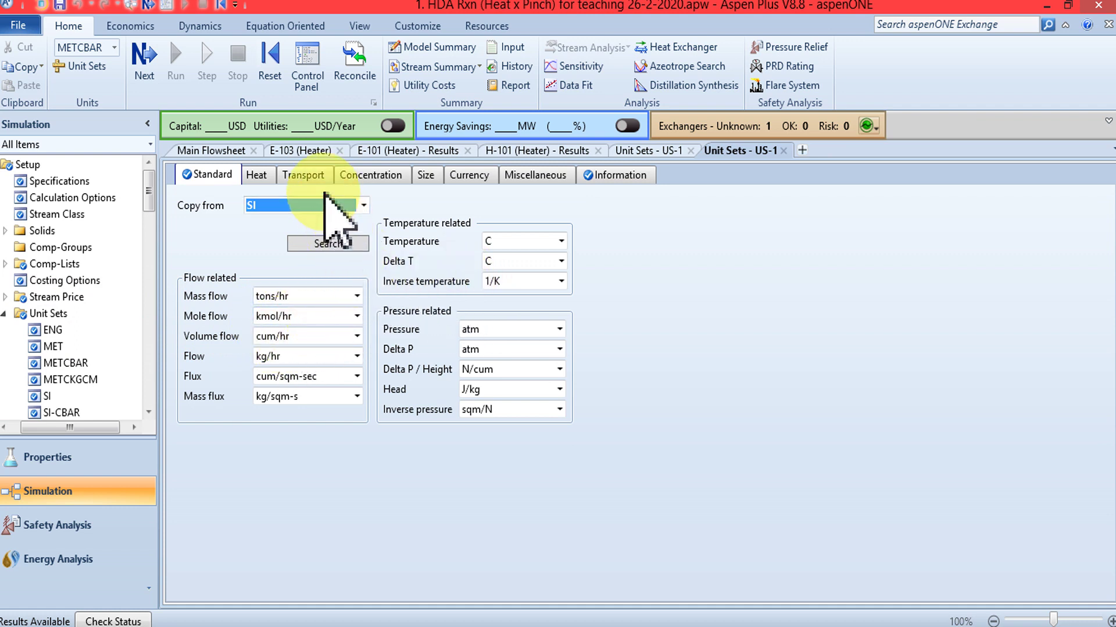
left_click(256, 176)
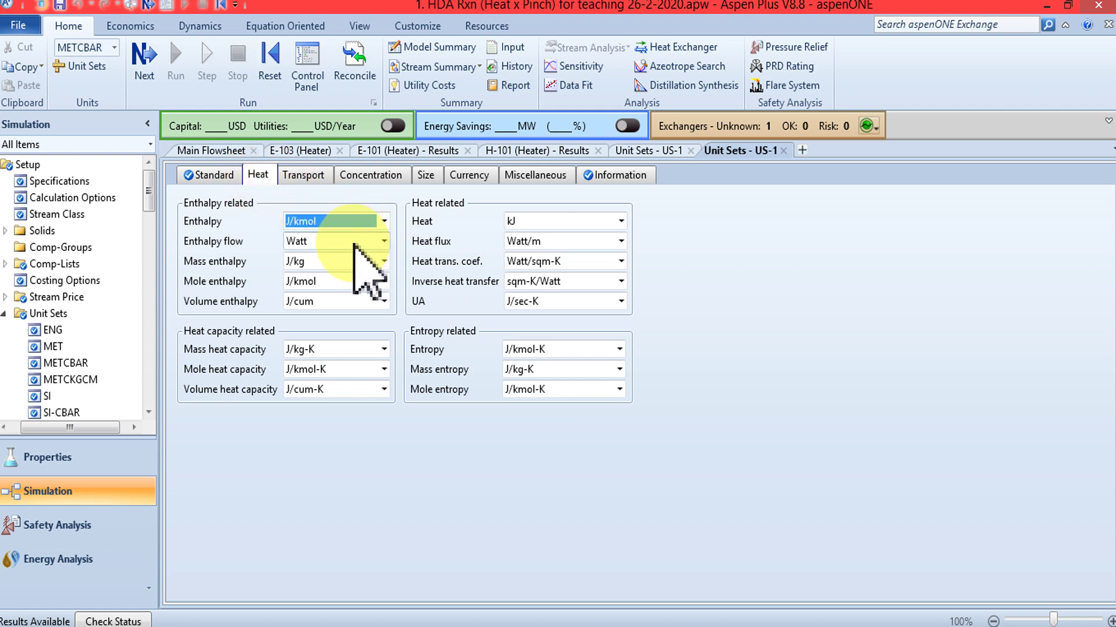
left_click(382, 241)
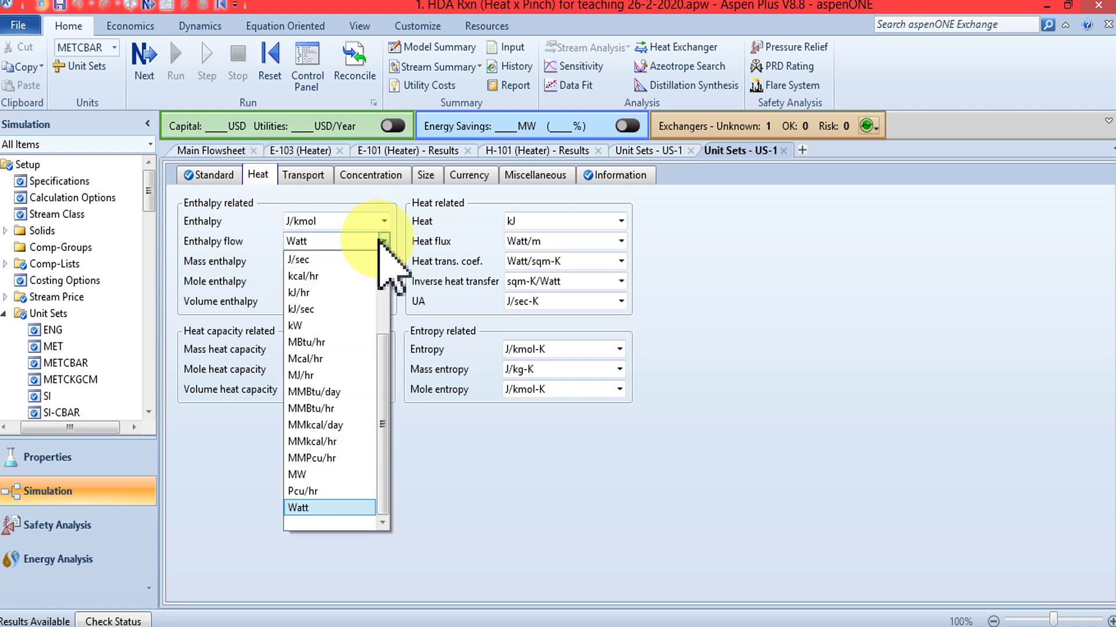
left_click(363, 326)
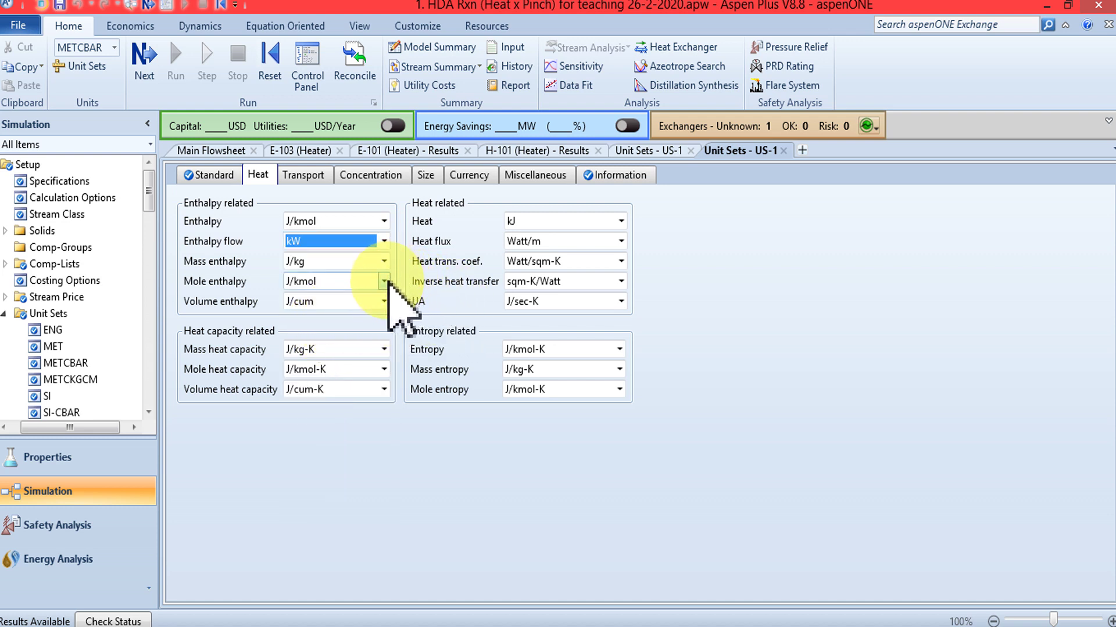
Set US-1's mass heat capacity to kJ/kg-K, mole heat capacity to kJ/kmol-K and volume heat capacity to kJ/cum-K.
left_click(385, 349)
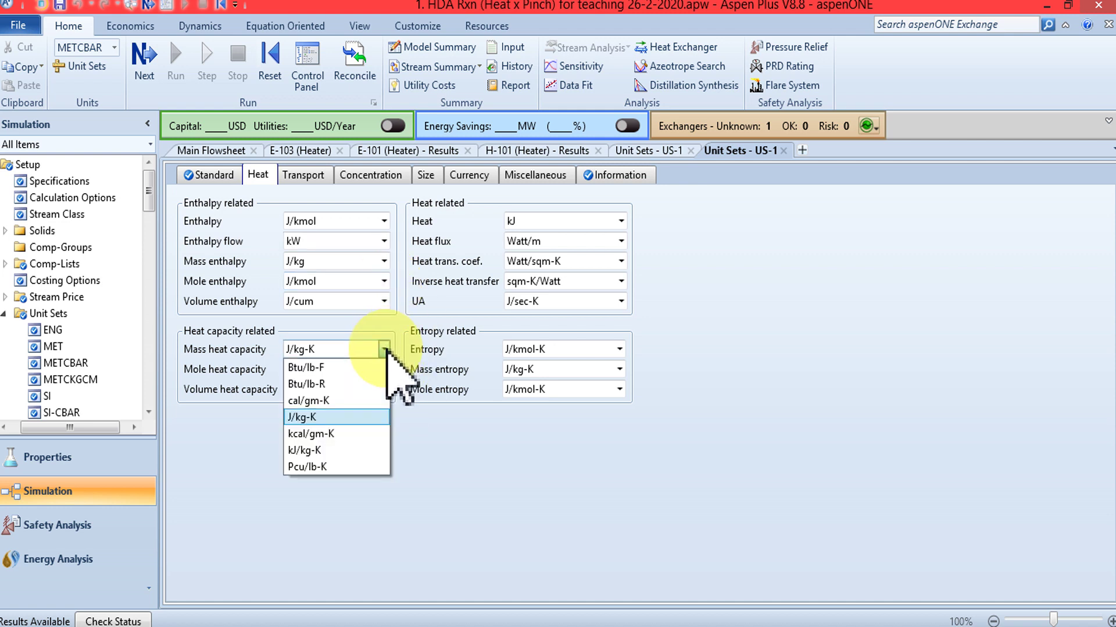
left_click(332, 451)
left_click(383, 370)
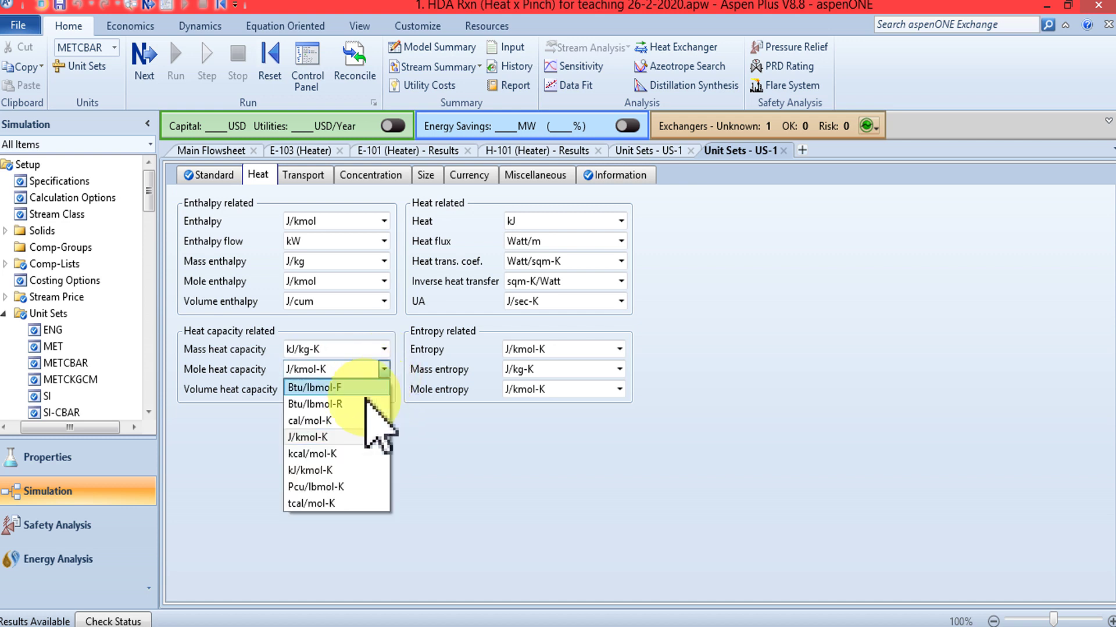
left_click(342, 471)
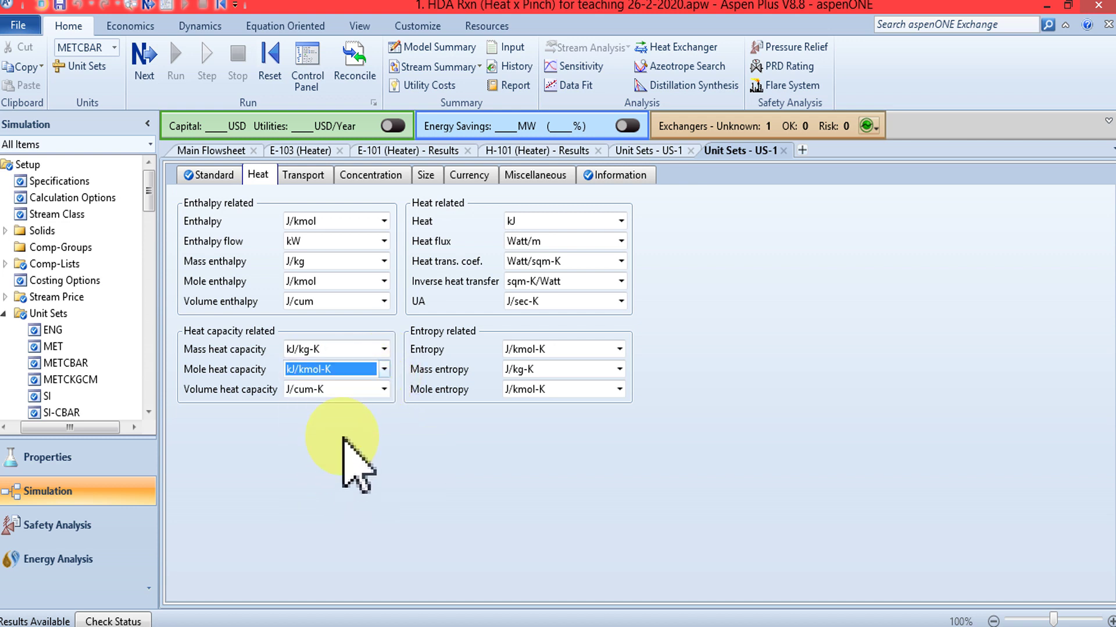
left_click(376, 390)
left_click(382, 390)
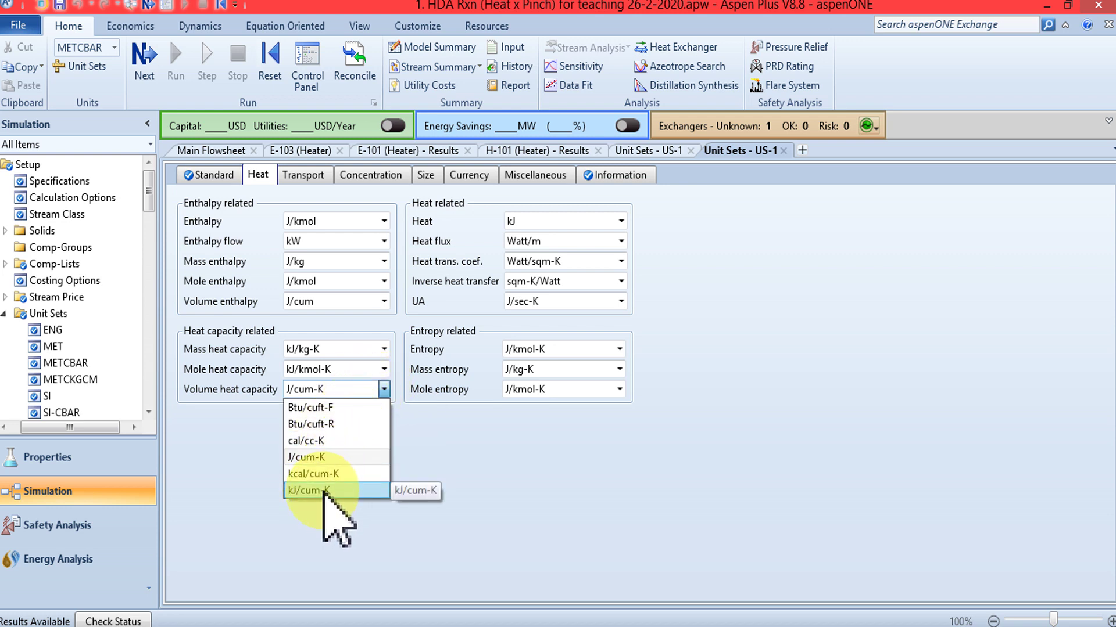
left_click(323, 491)
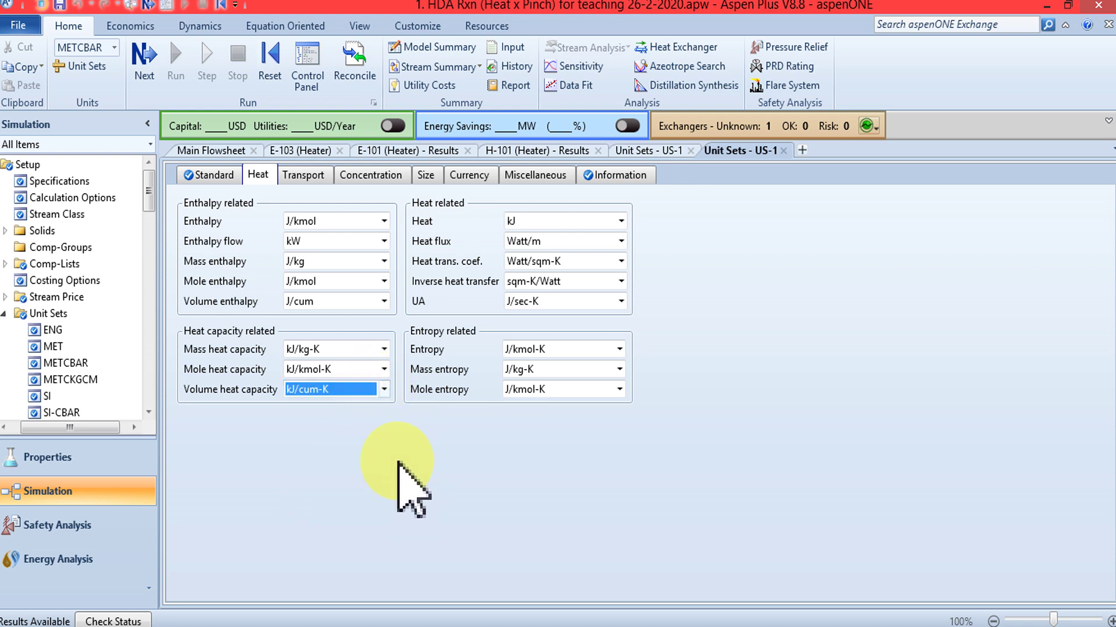
Set US-1's heat flux to kJ/hr-m, keeping Watt/sqm-K for the heat transfer coefficient and kJ for heat.
left_click(621, 241)
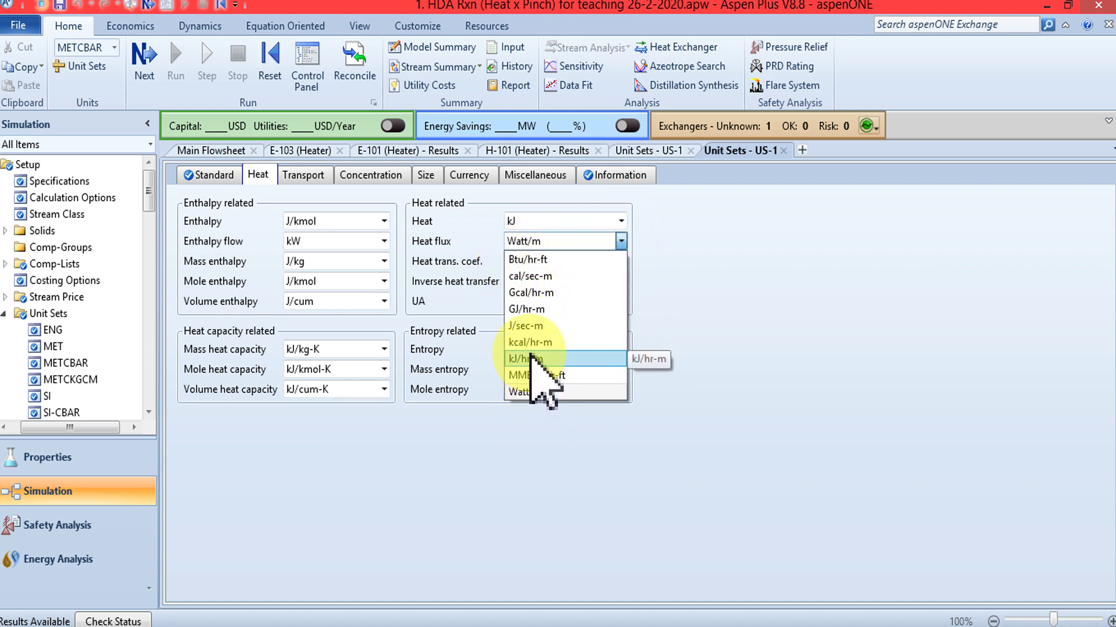
key("Up")
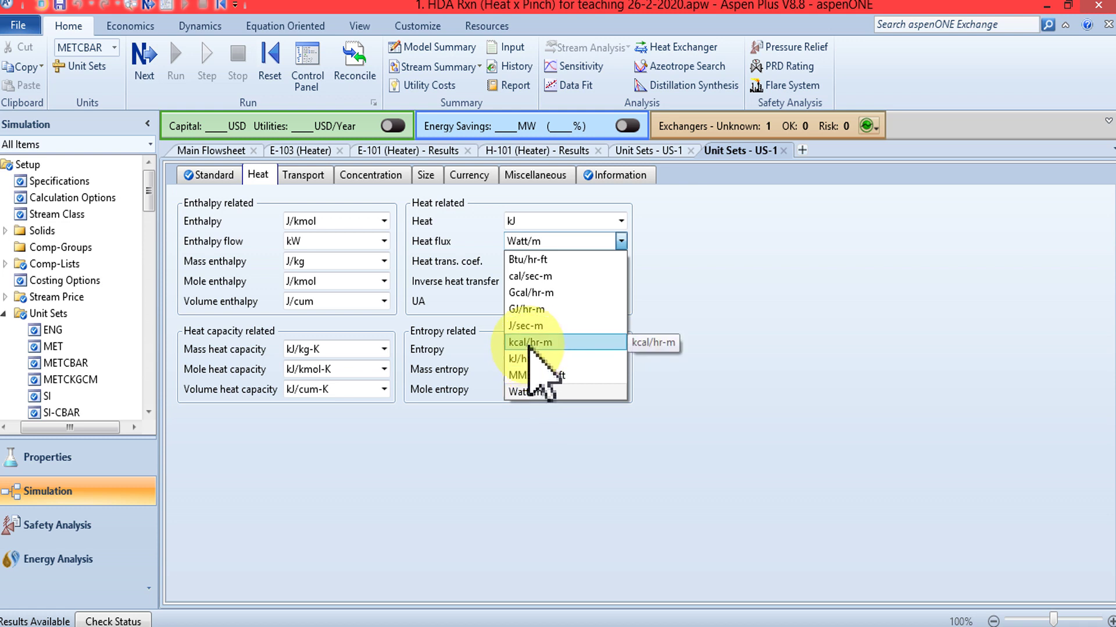
left_click(533, 358)
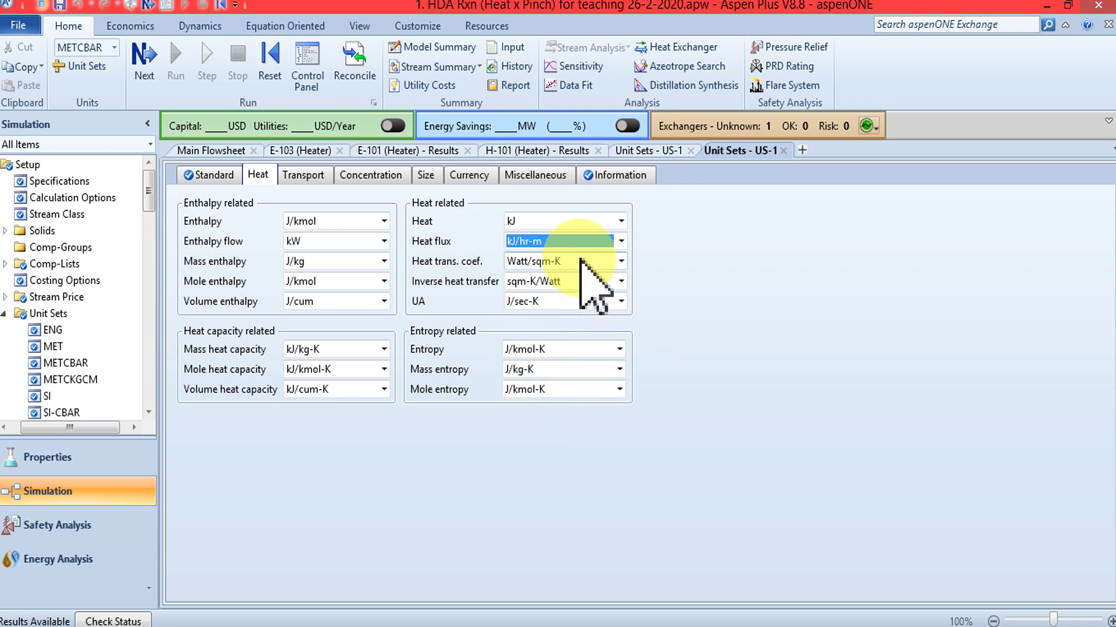
left_click(621, 262)
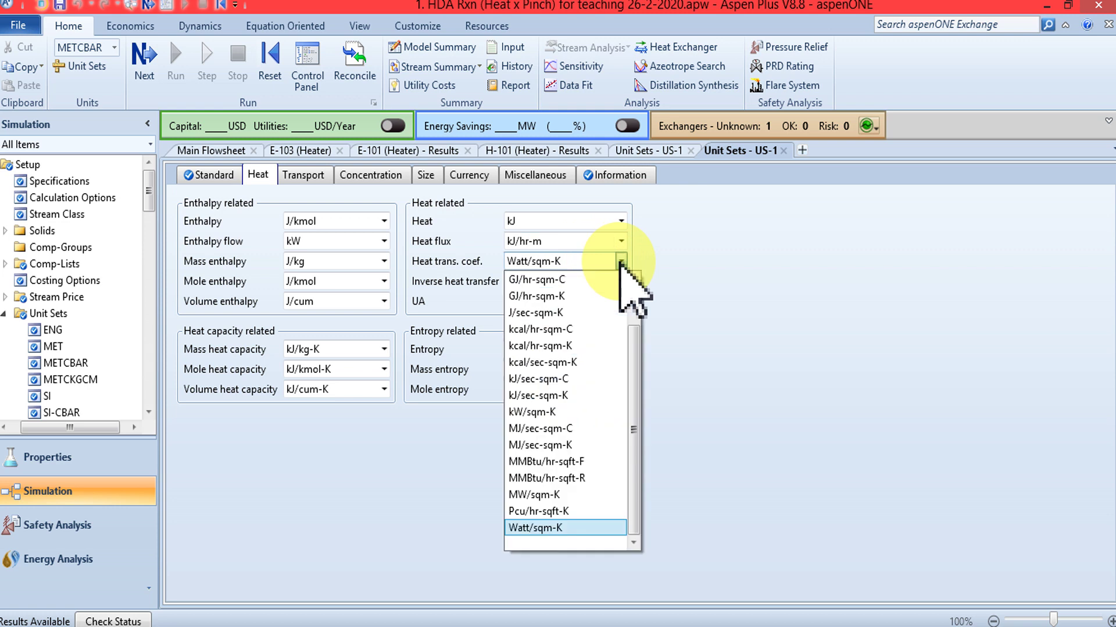
left_click(621, 262)
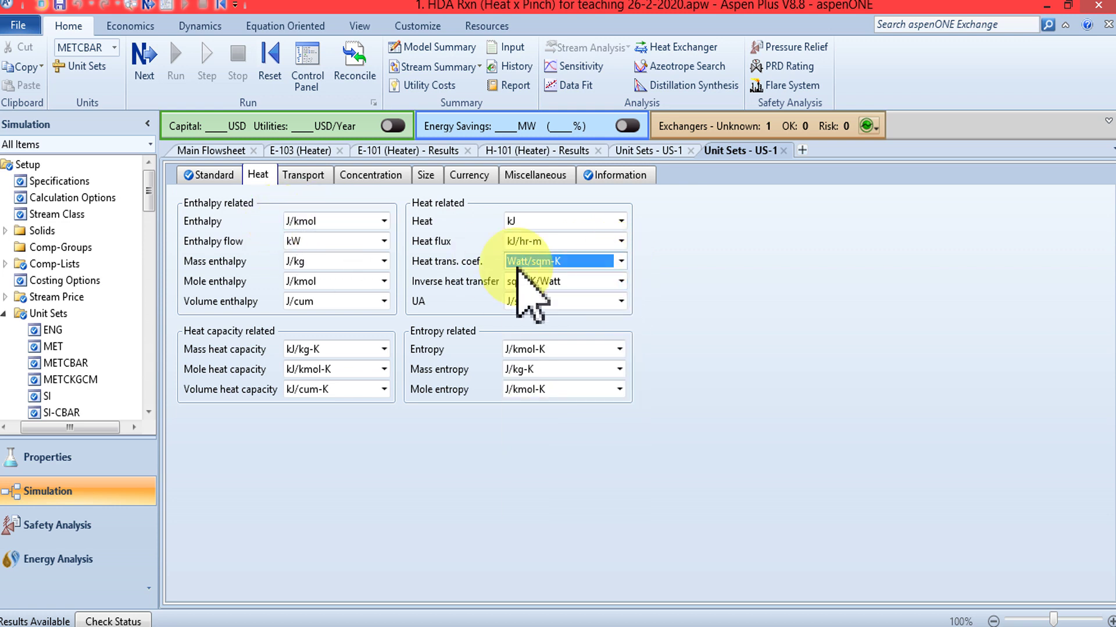
left_click(621, 221)
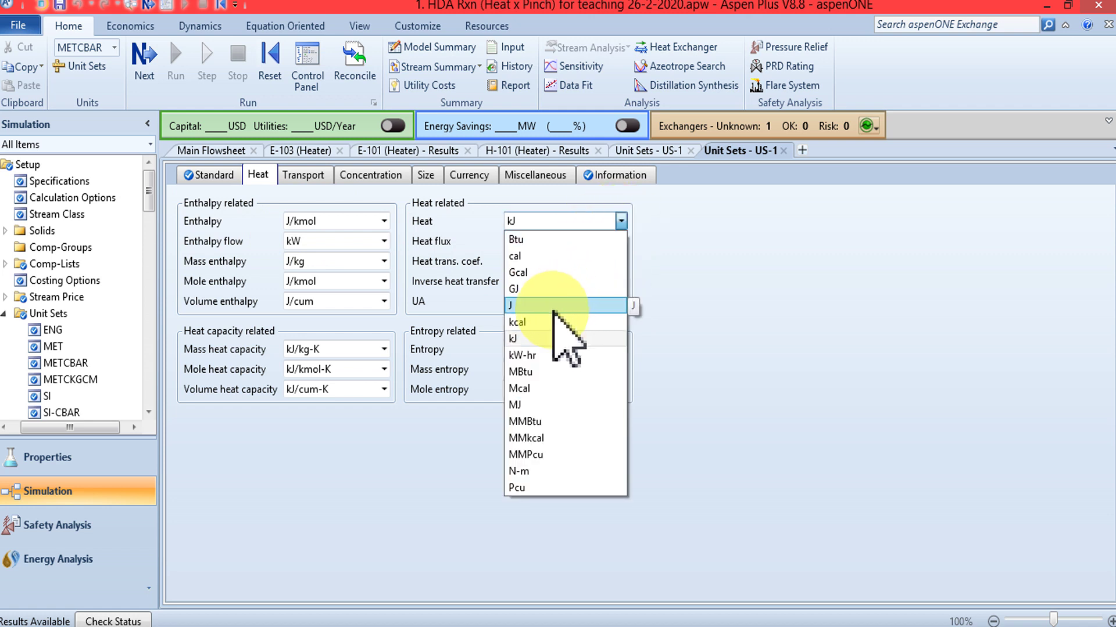
left_click(520, 339)
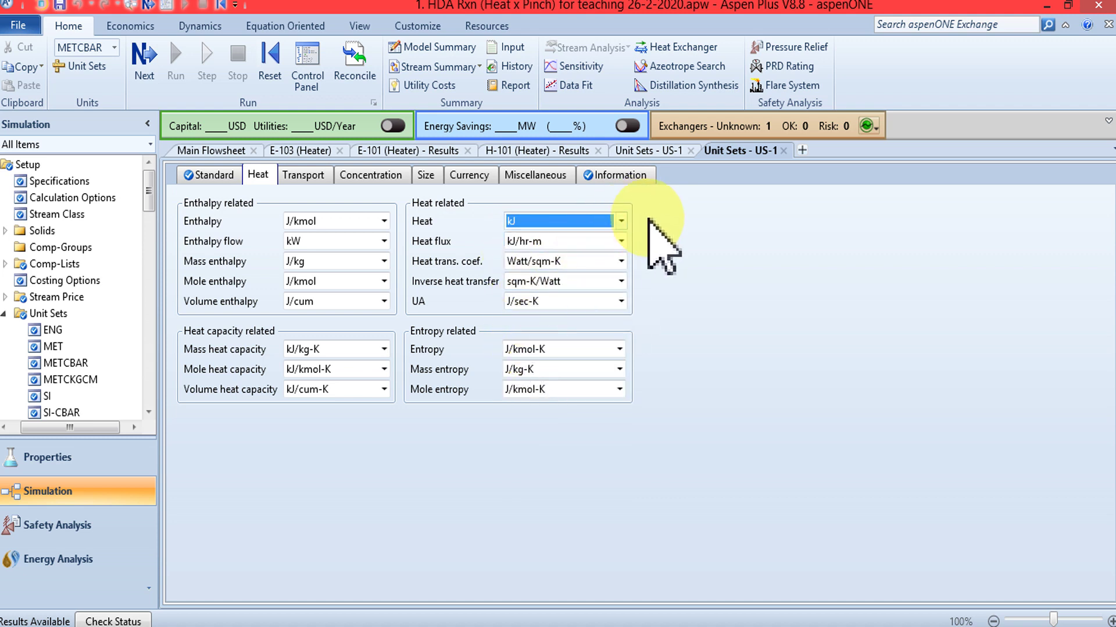
Examine the size and transport units of US-1 and the unit choices for enthalpy.
left_click(429, 173)
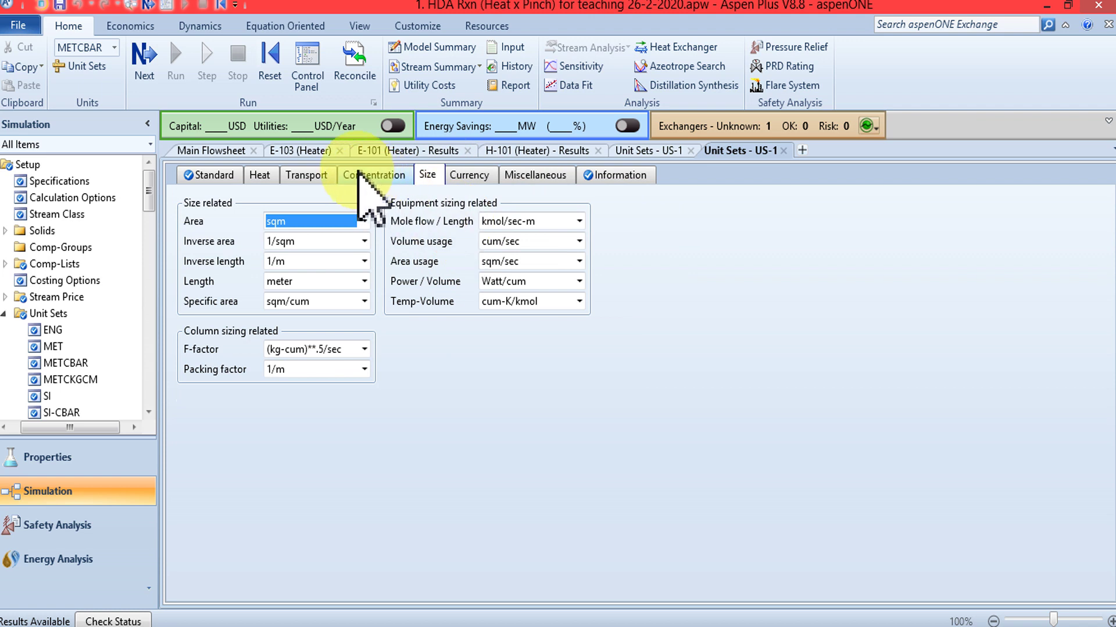
left_click(303, 178)
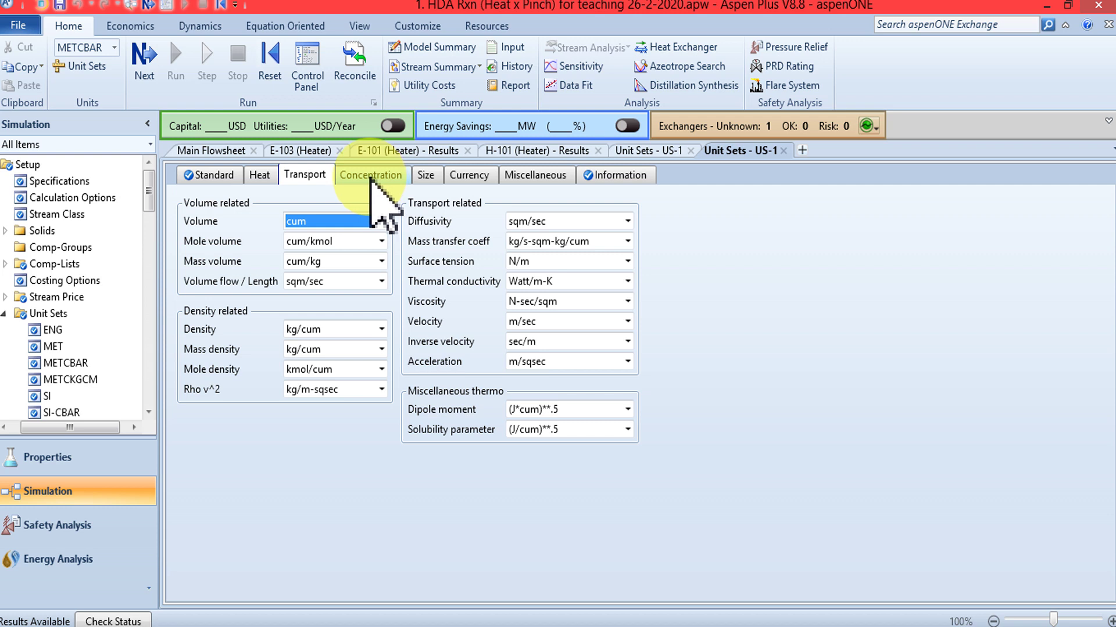
left_click(259, 176)
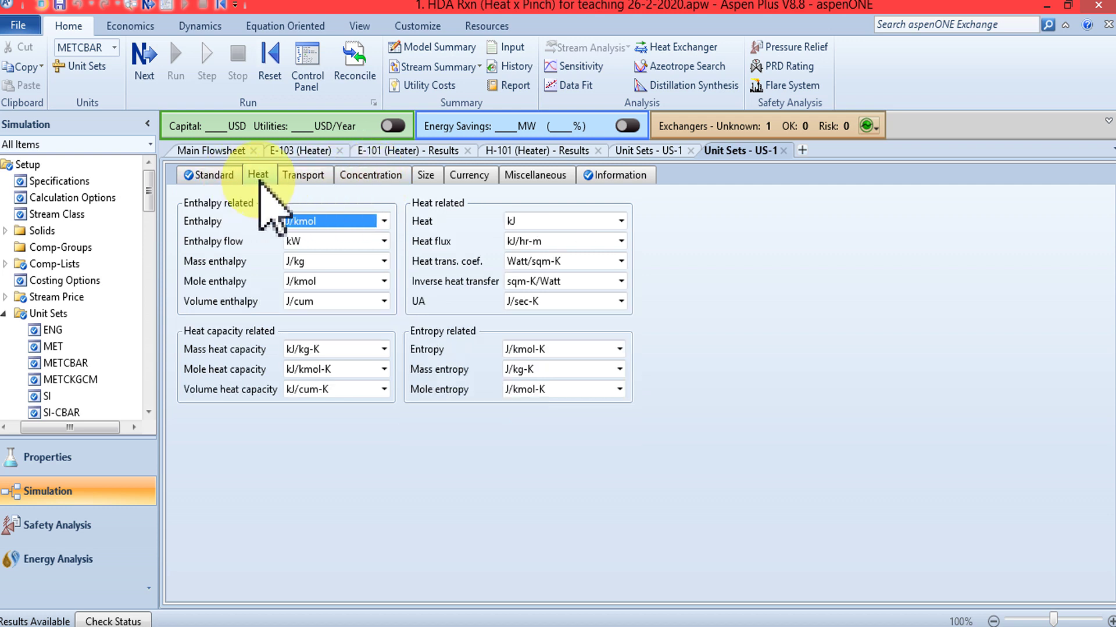
left_click(384, 221)
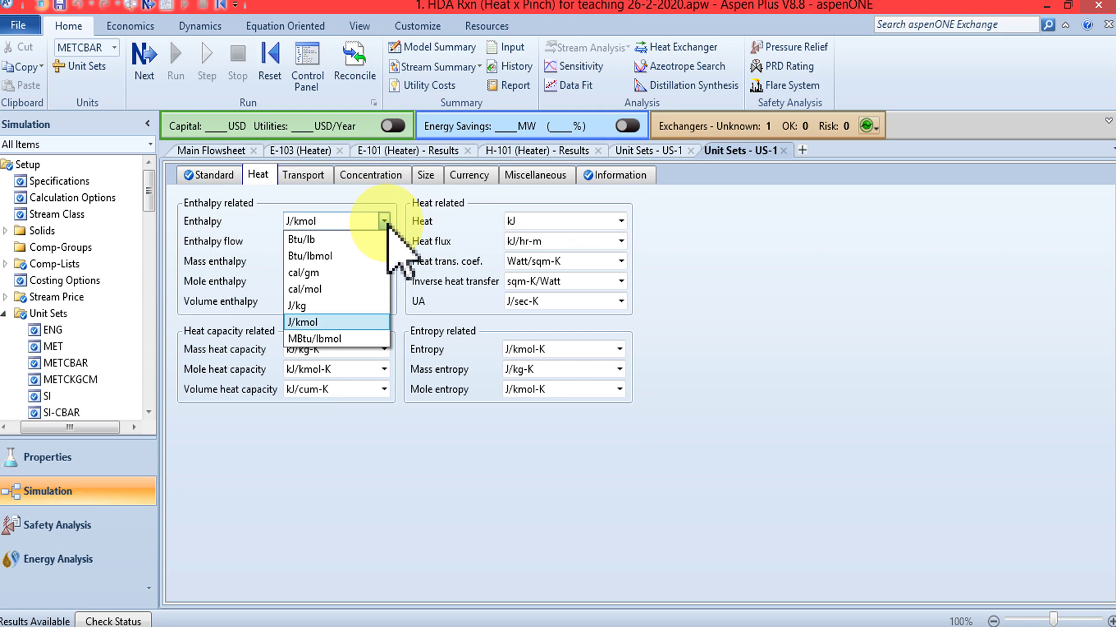
left_click(384, 222)
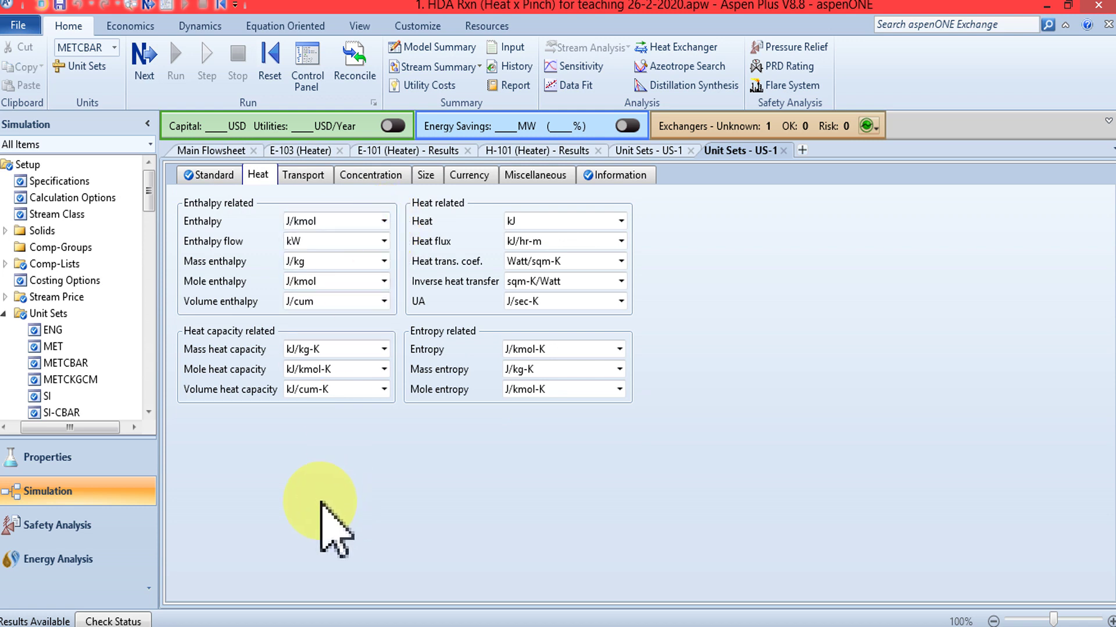
Proceed to the next simulation stage and display the stream results table in the results summary.
left_click(143, 55)
left_click(516, 395)
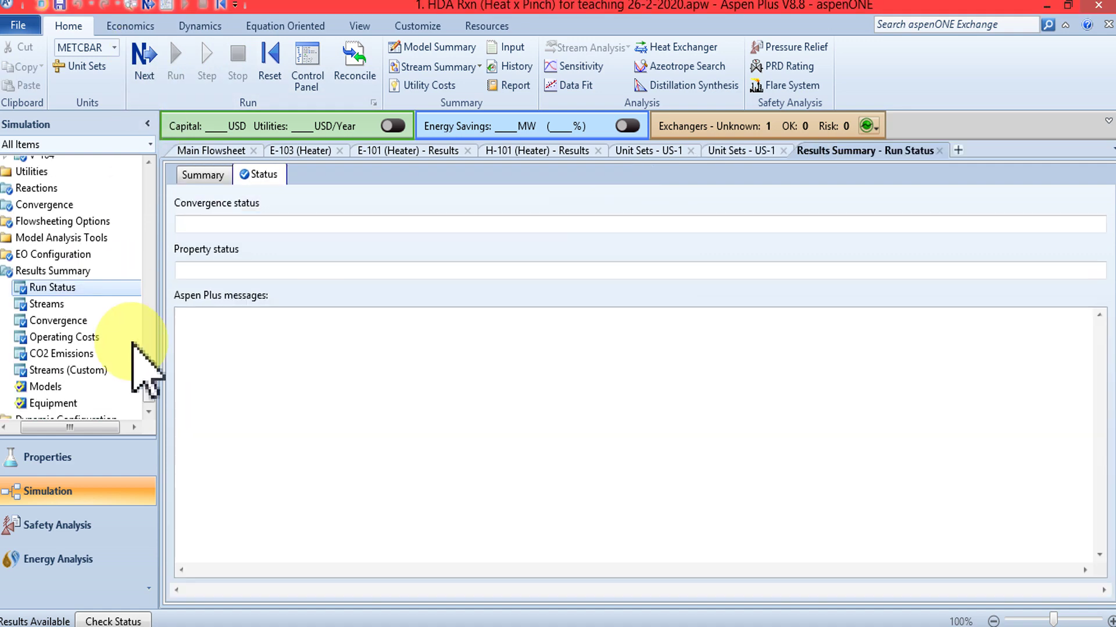
left_click(46, 305)
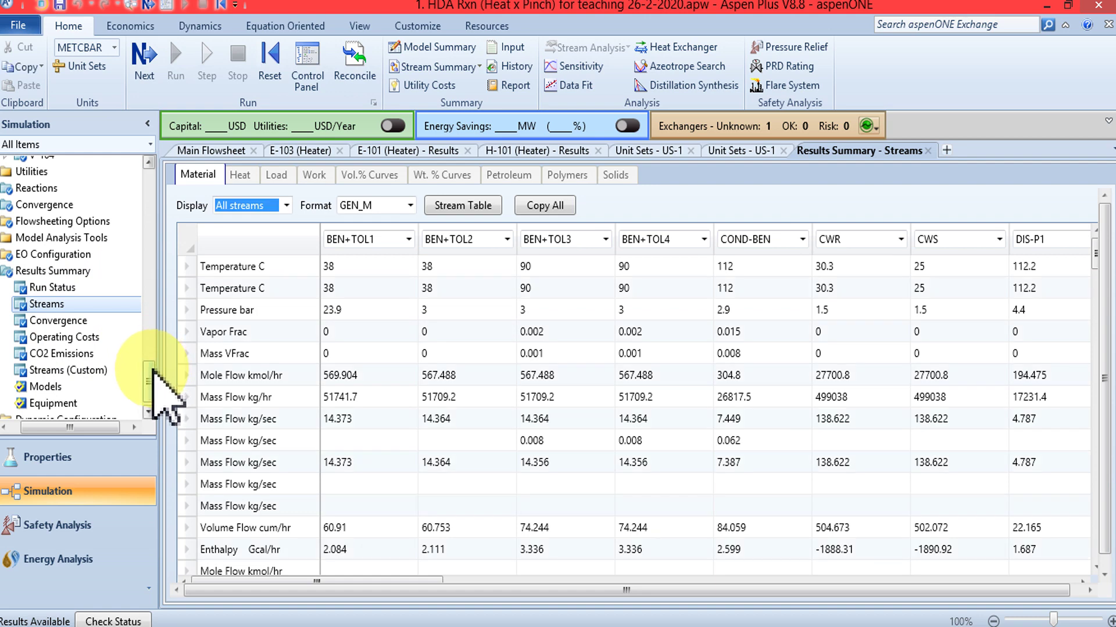
scroll(152, 380, "down", 1)
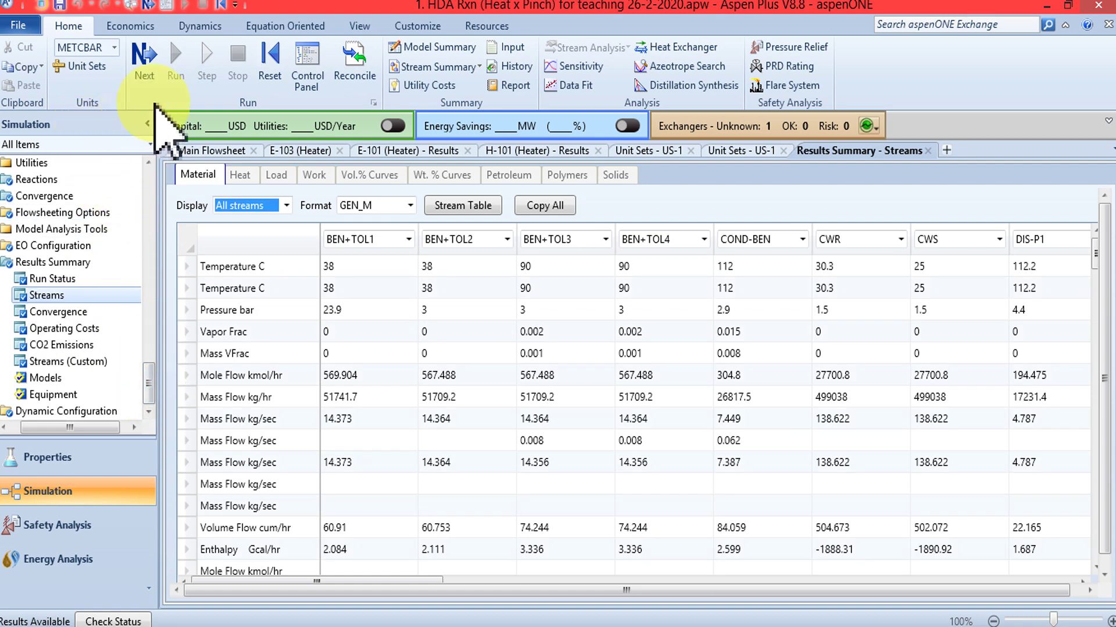
Make US-1 the active unit set and rerun the simulation.
left_click(116, 47)
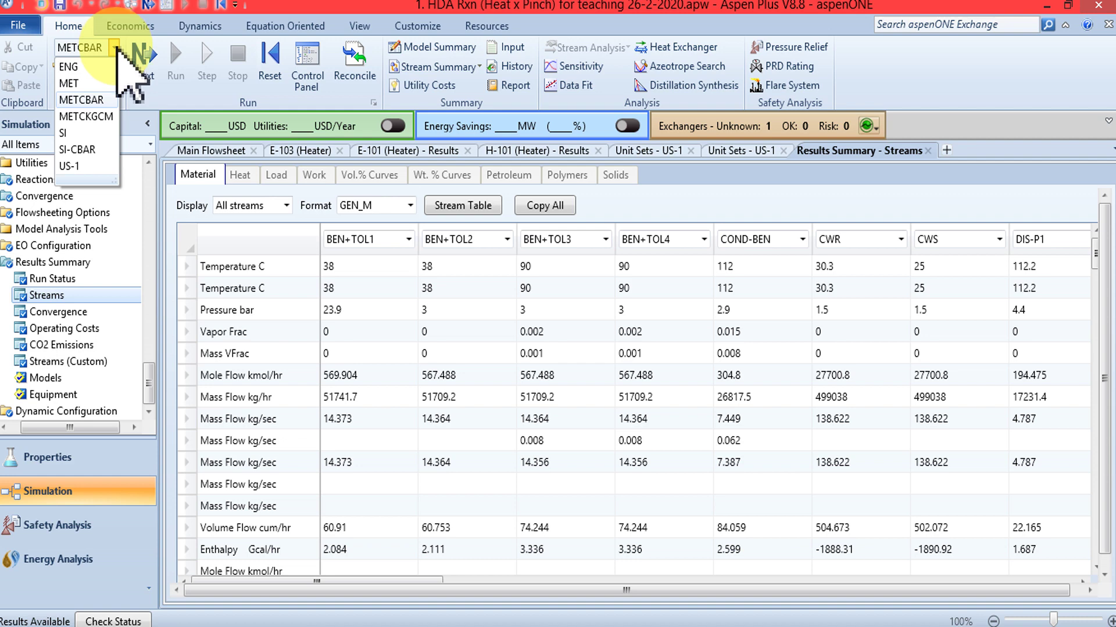
left_click(87, 166)
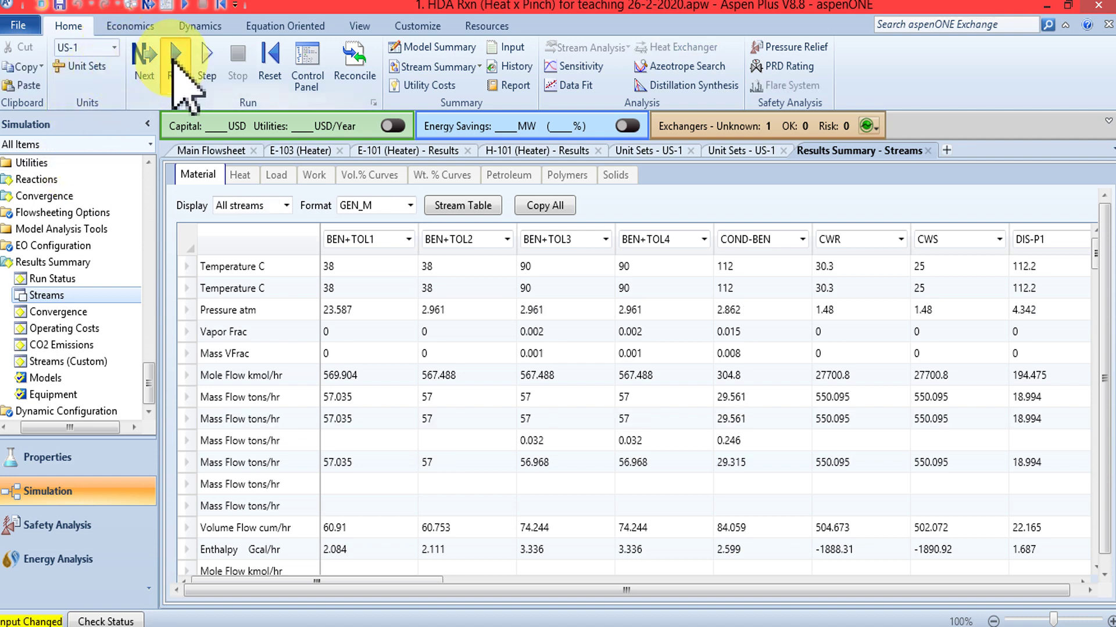
left_click(174, 58)
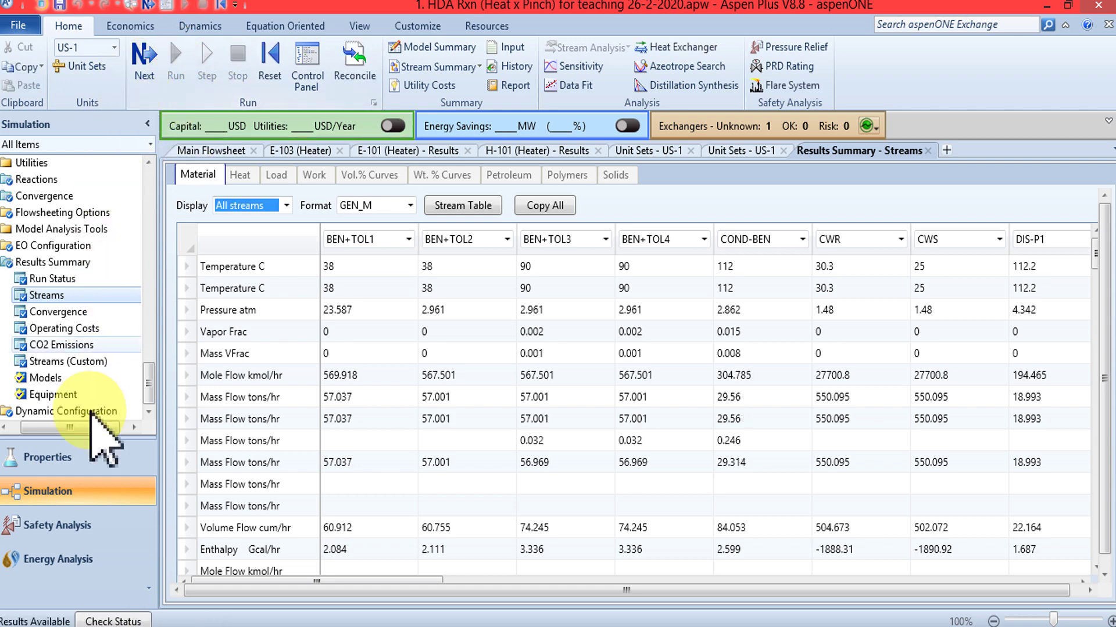
Inspect the heat duties and the units legend across the main flowsheet, briefly enlarging the drawing area.
left_click(206, 151)
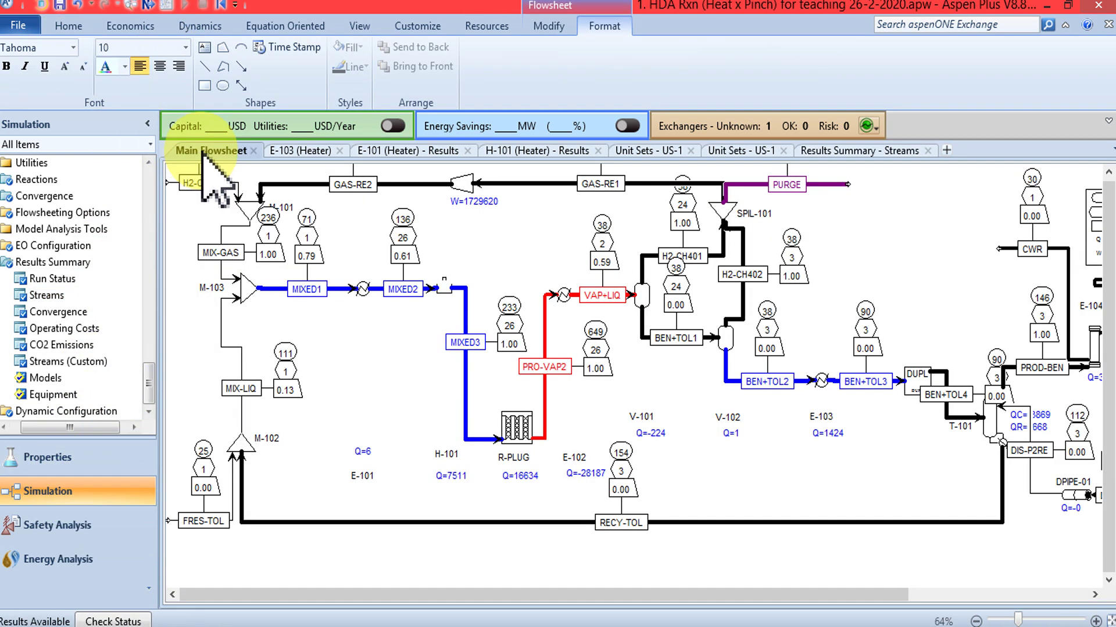
mouse_move(690, 595)
left_mouse_down()
mouse_move(765, 598)
mouse_move(682, 597)
left_mouse_up()
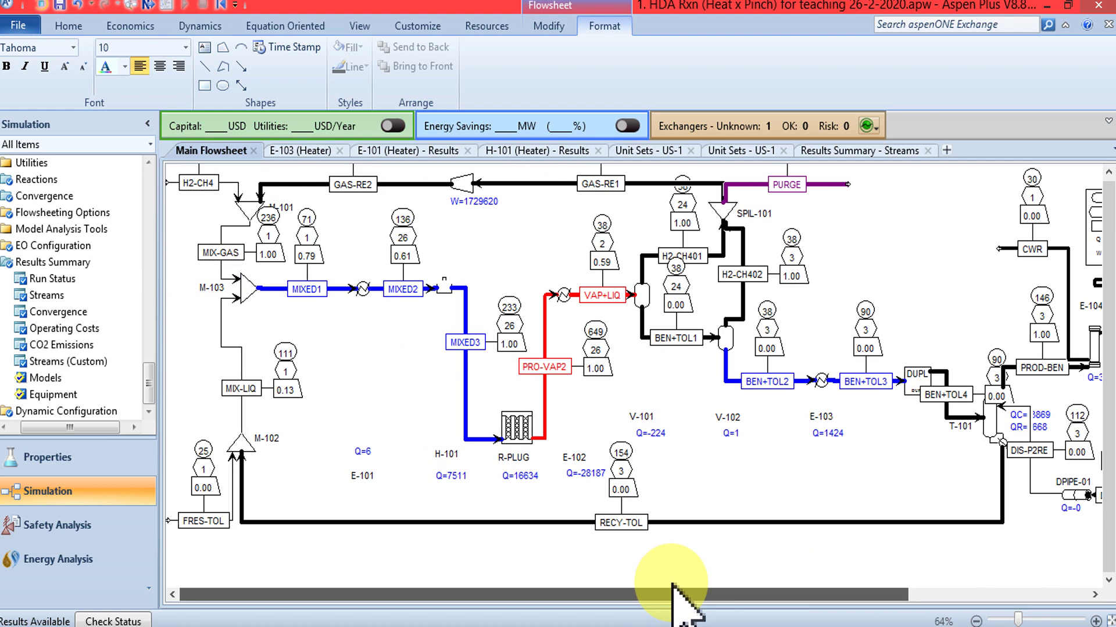
left_click_drag(781, 598, 884, 598)
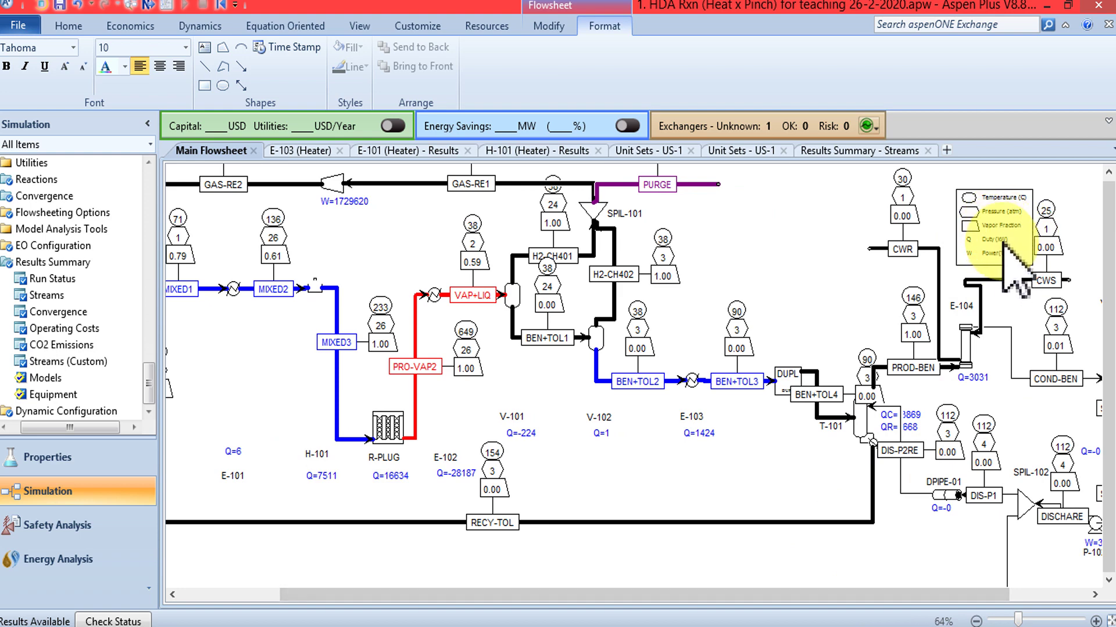
left_click_drag(527, 599, 444, 599)
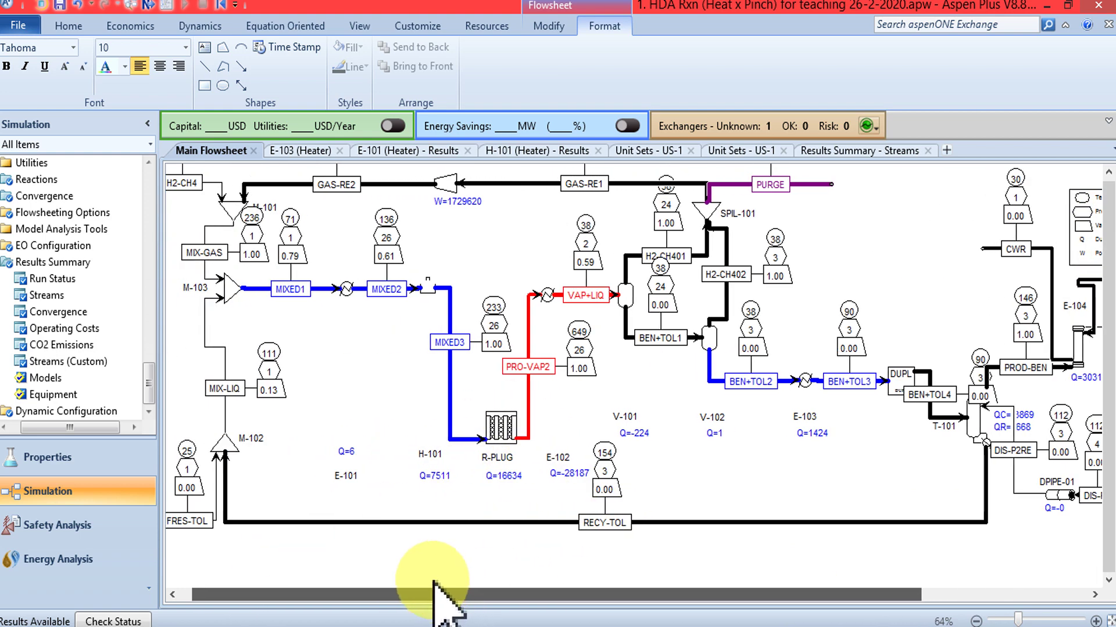
left_click(147, 123)
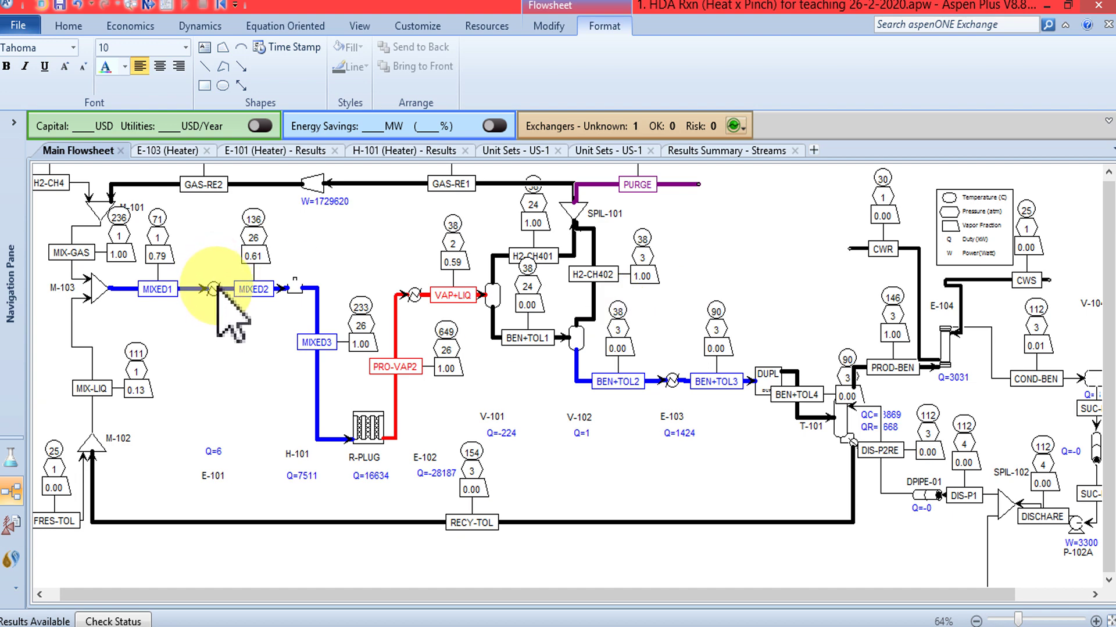
left_click(13, 122)
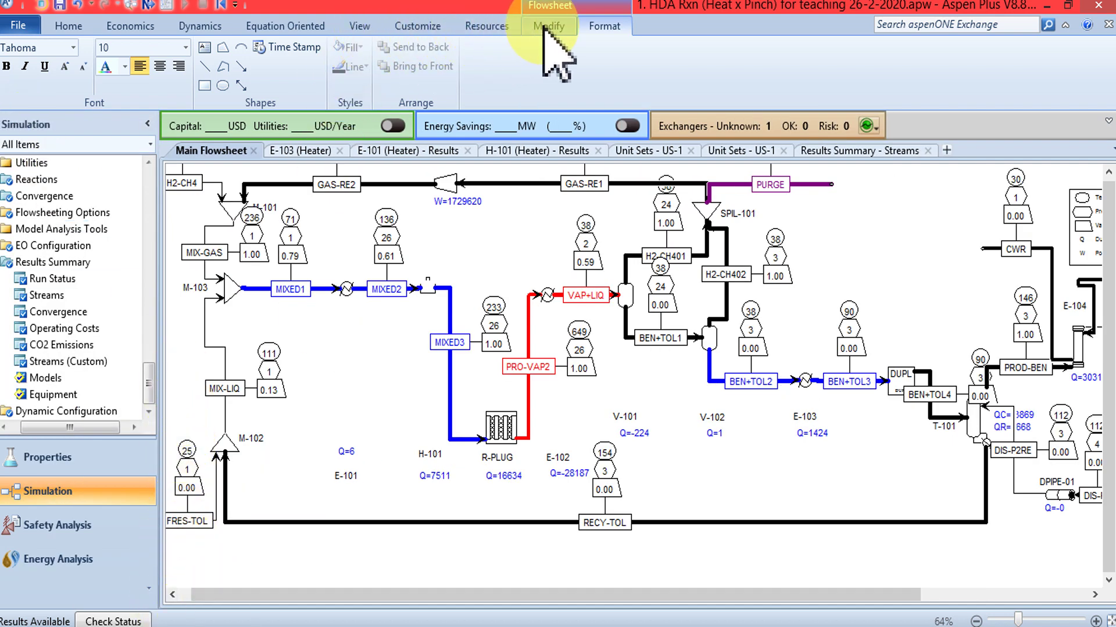
Display the model palette and connect a heat stream from heater E-101 to cooler E-102.
left_click(360, 25)
left_click(446, 67)
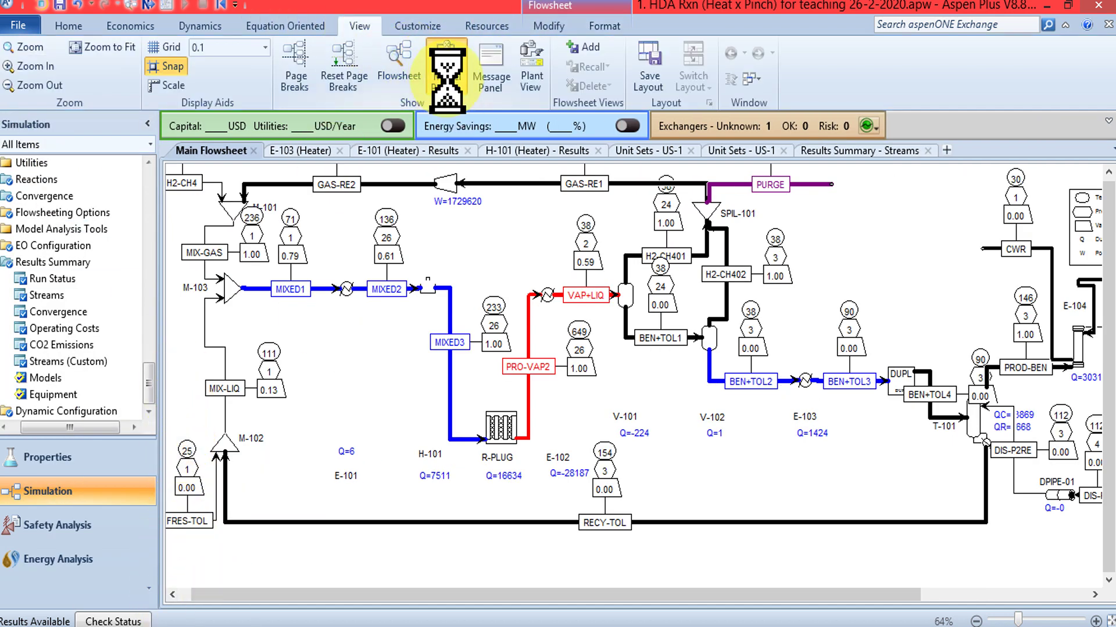
left_click(228, 571)
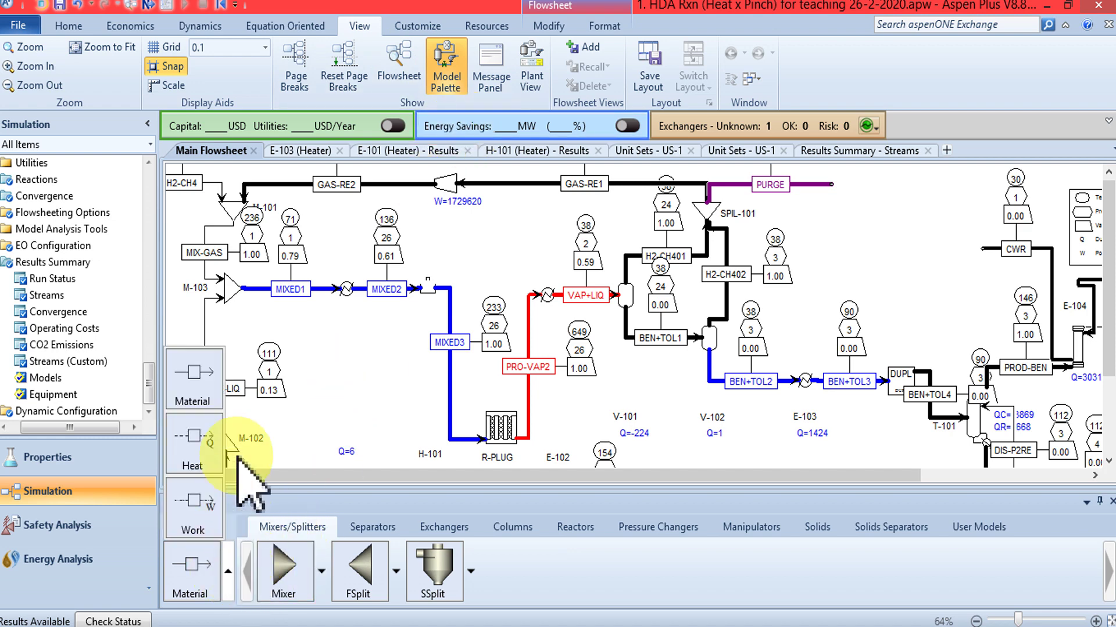
left_click(216, 417)
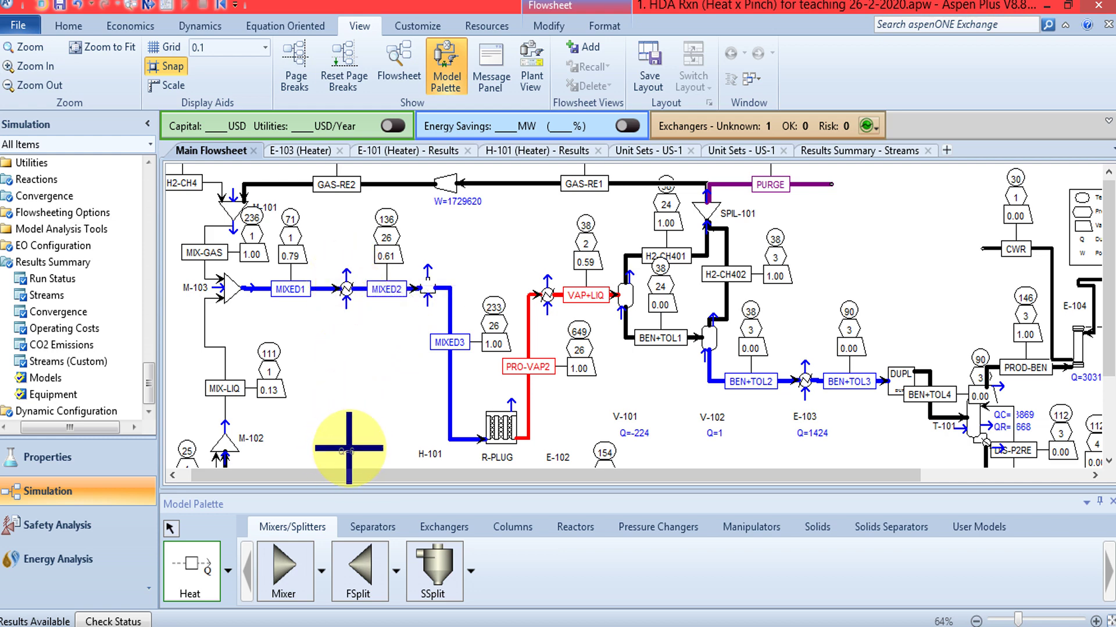
left_click(347, 289)
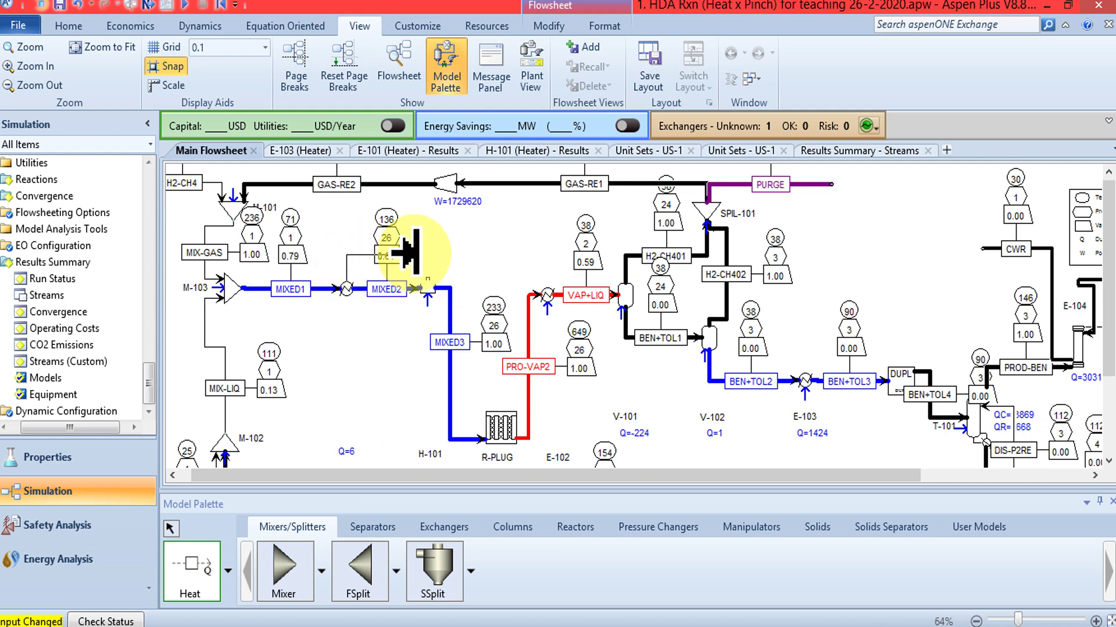
left_click(544, 304)
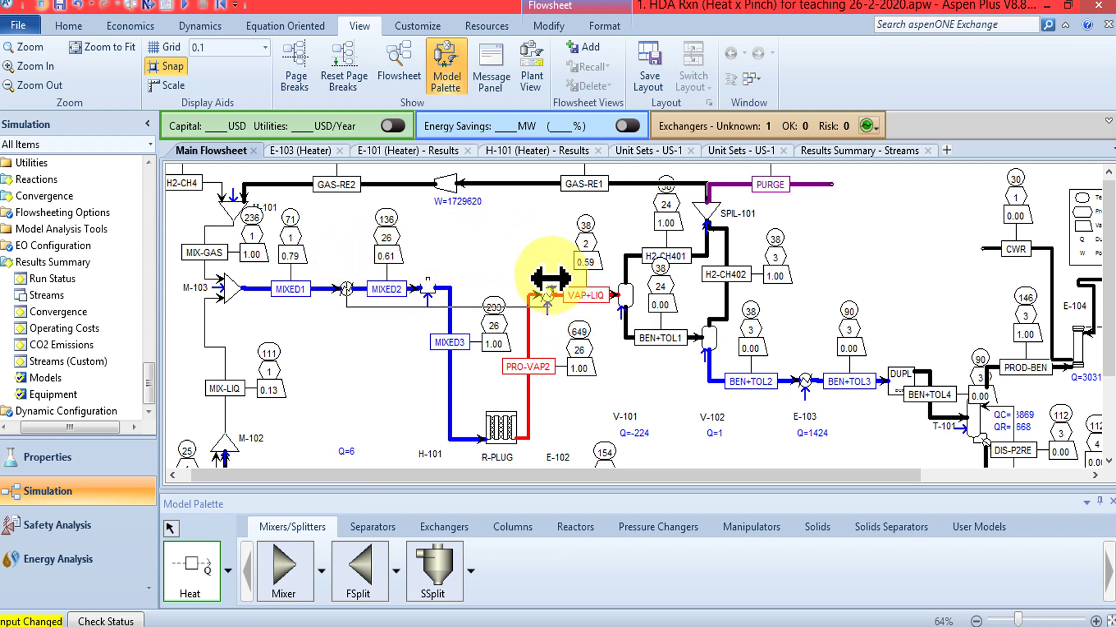
left_click_drag(546, 278, 536, 248)
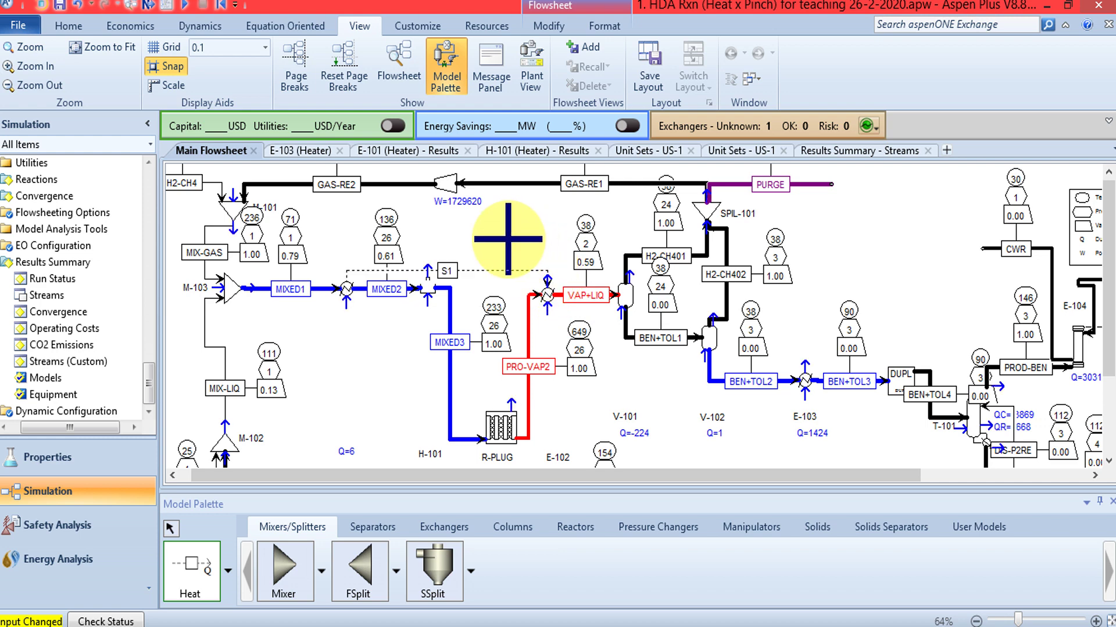
Rename the new heat stream as HEAT1 and raise its line and label clear above the exchangers.
right_click(452, 268)
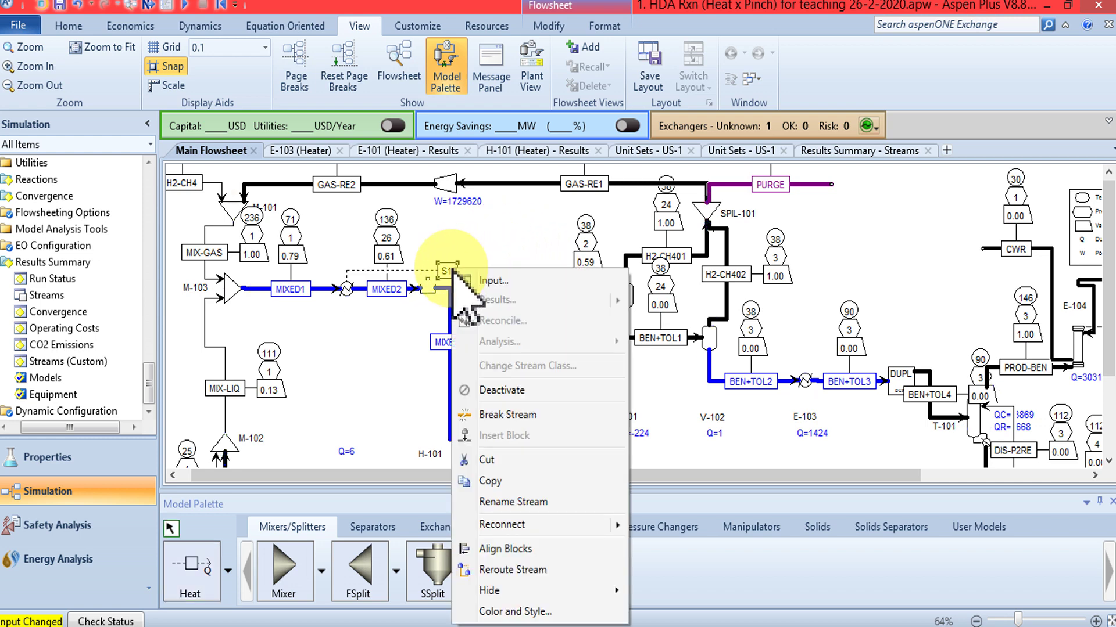
left_click(533, 502)
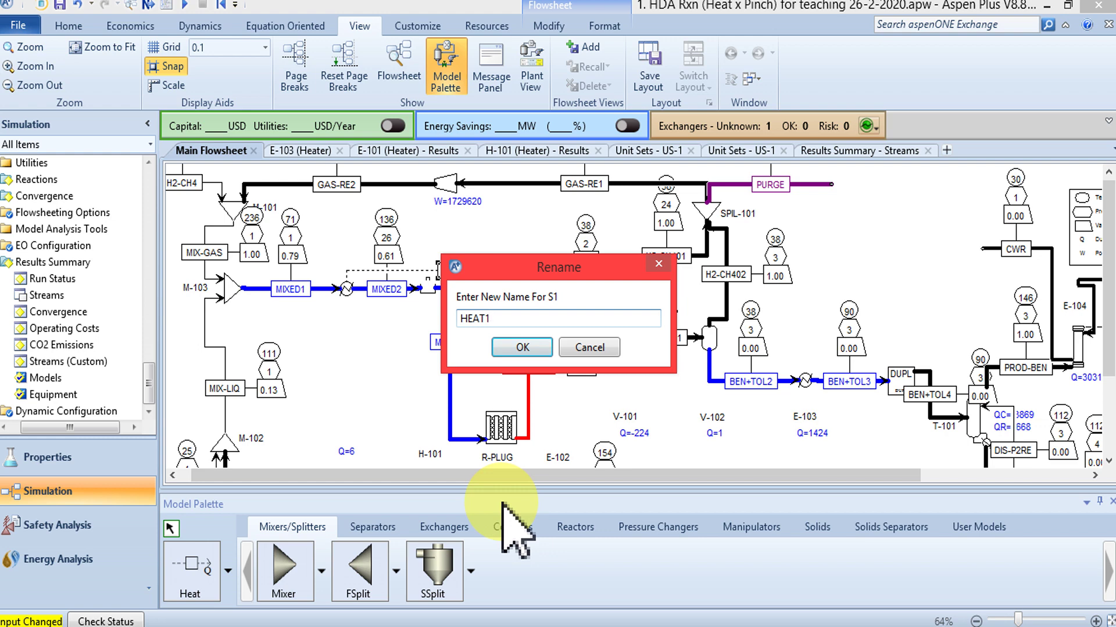
key("Return")
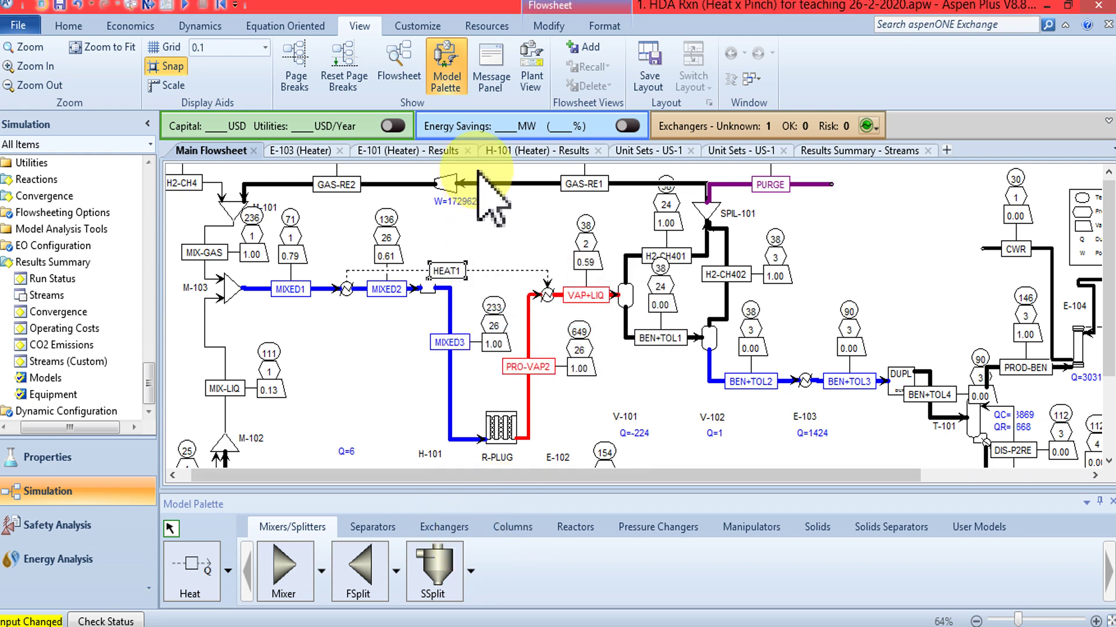
left_click(500, 269)
left_click_drag(497, 271, 496, 245)
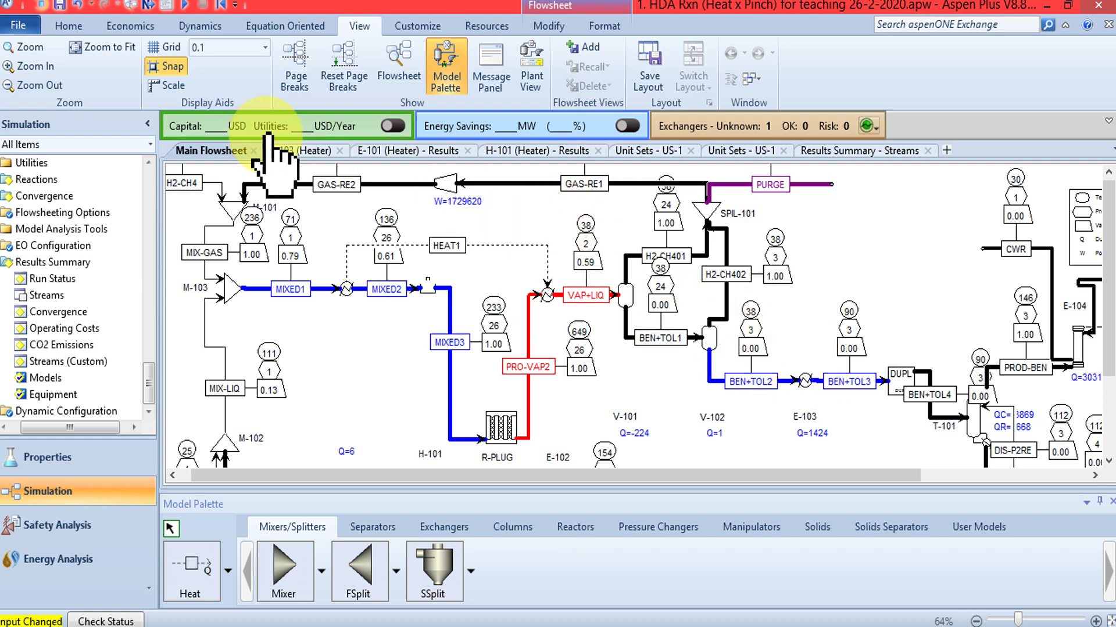
Reinitialize the whole simulation and run it again.
left_click(220, 4)
left_click(492, 366)
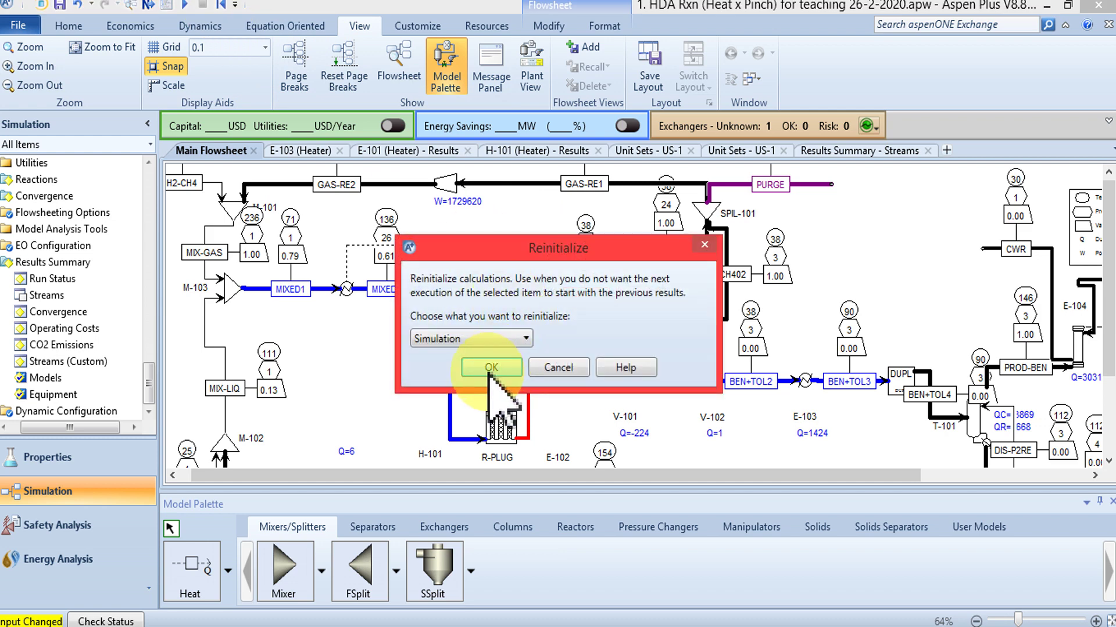
left_click(637, 344)
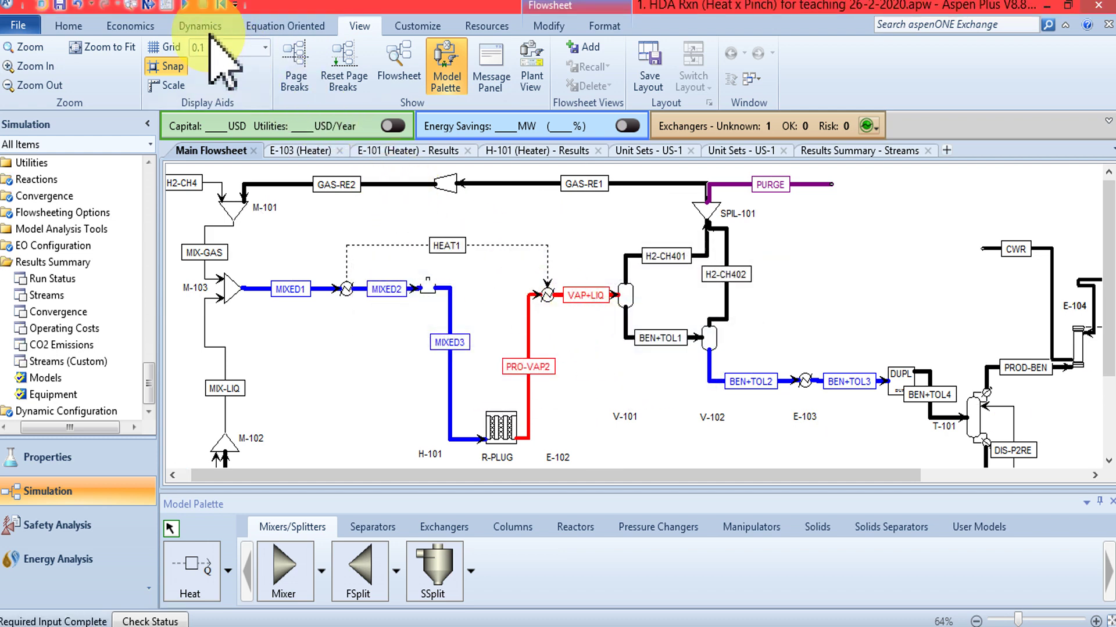
left_click(185, 5)
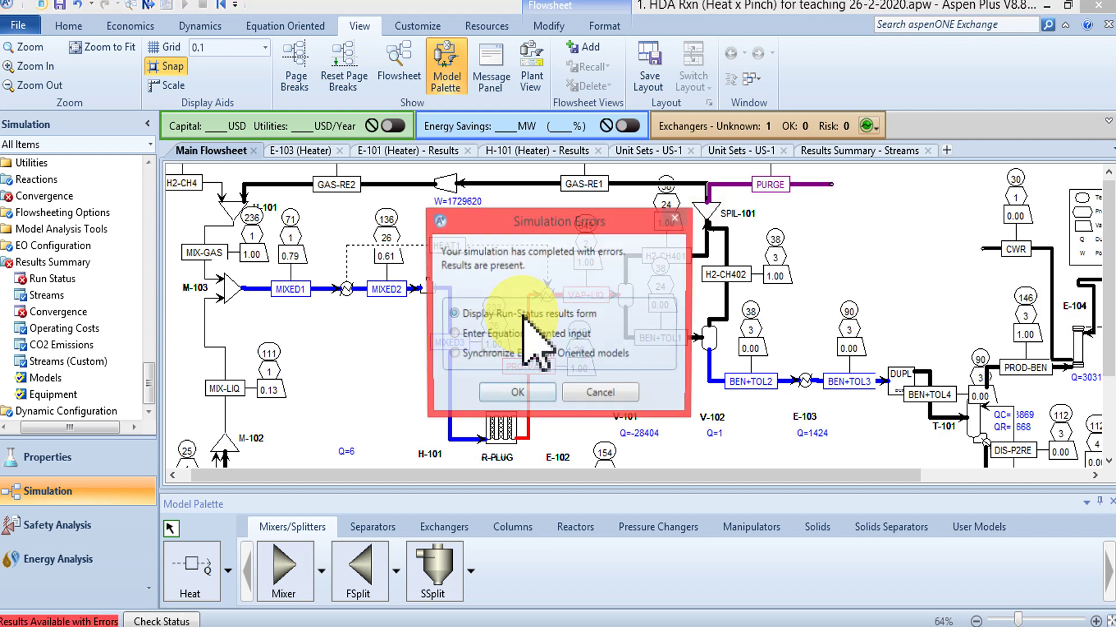
Examine the run status and the messages, tear history and summary of convergence block $OLVER01.
left_click(513, 395)
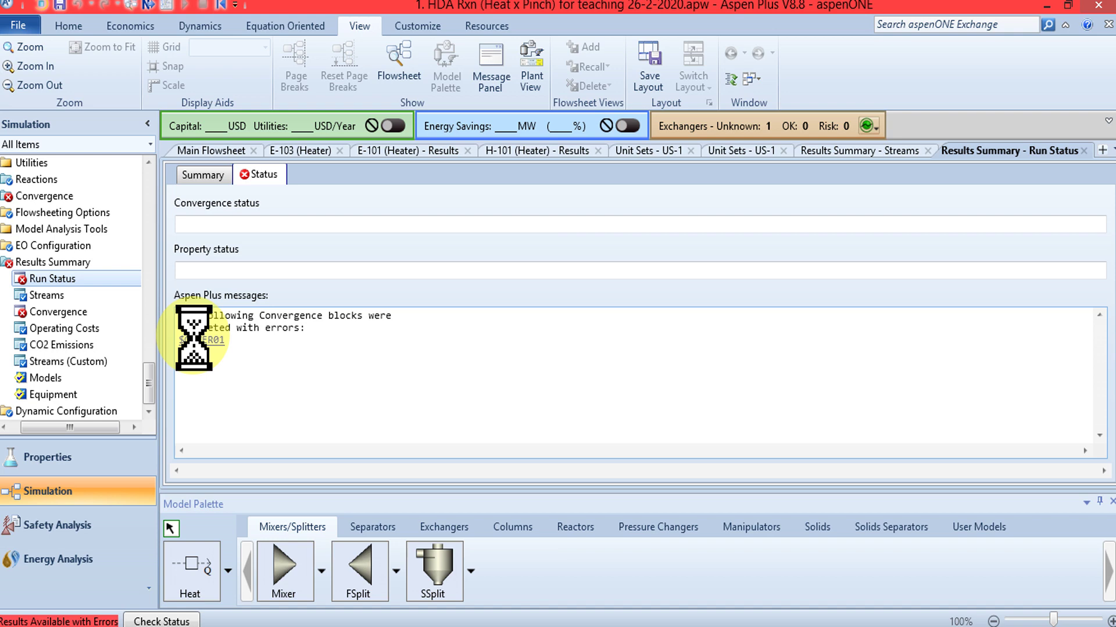
left_click(198, 340)
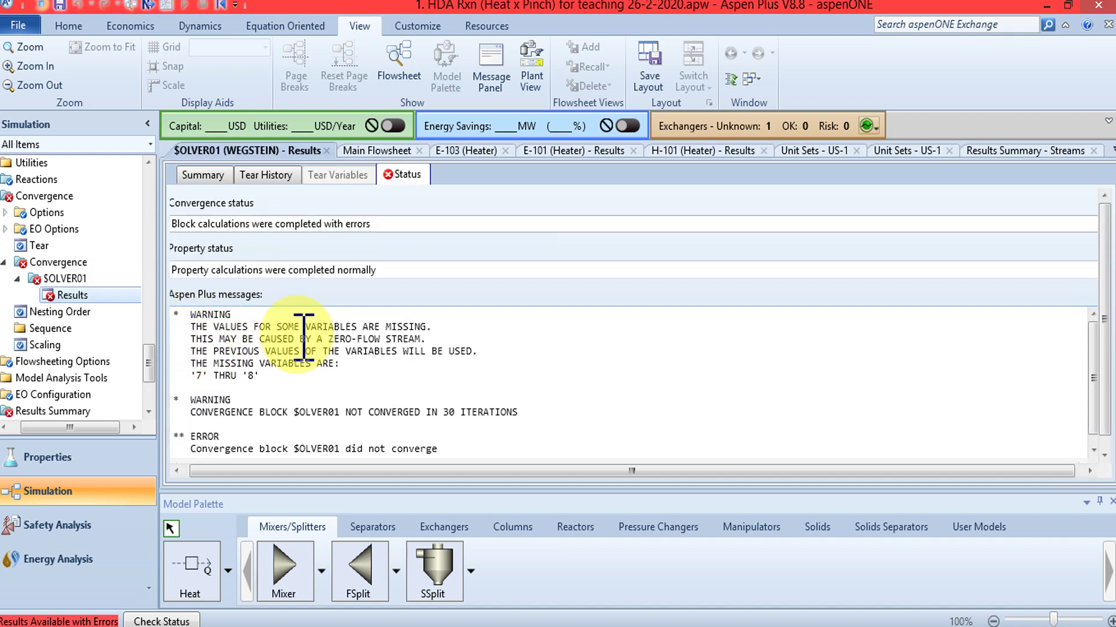
scroll(304, 337, "down", 3)
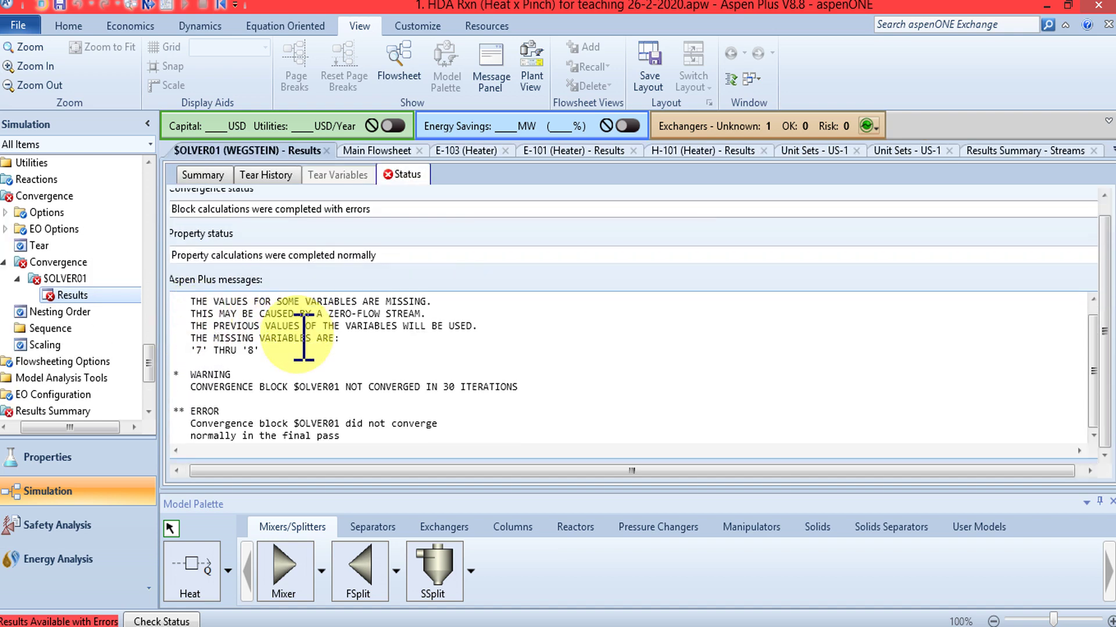
scroll(304, 337, "up", 1)
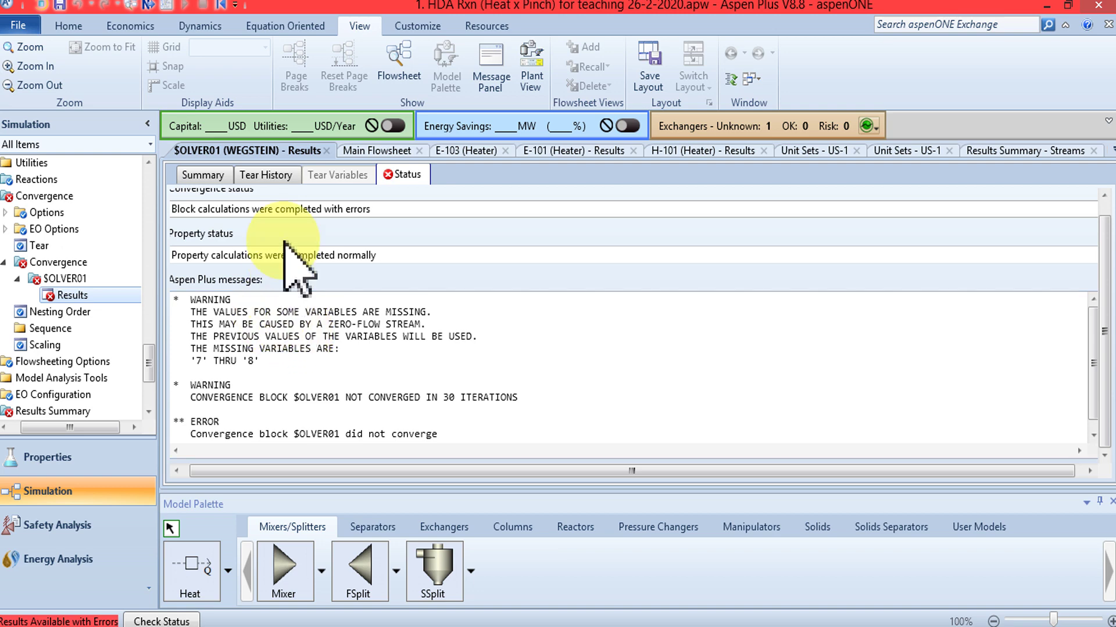
left_click(263, 174)
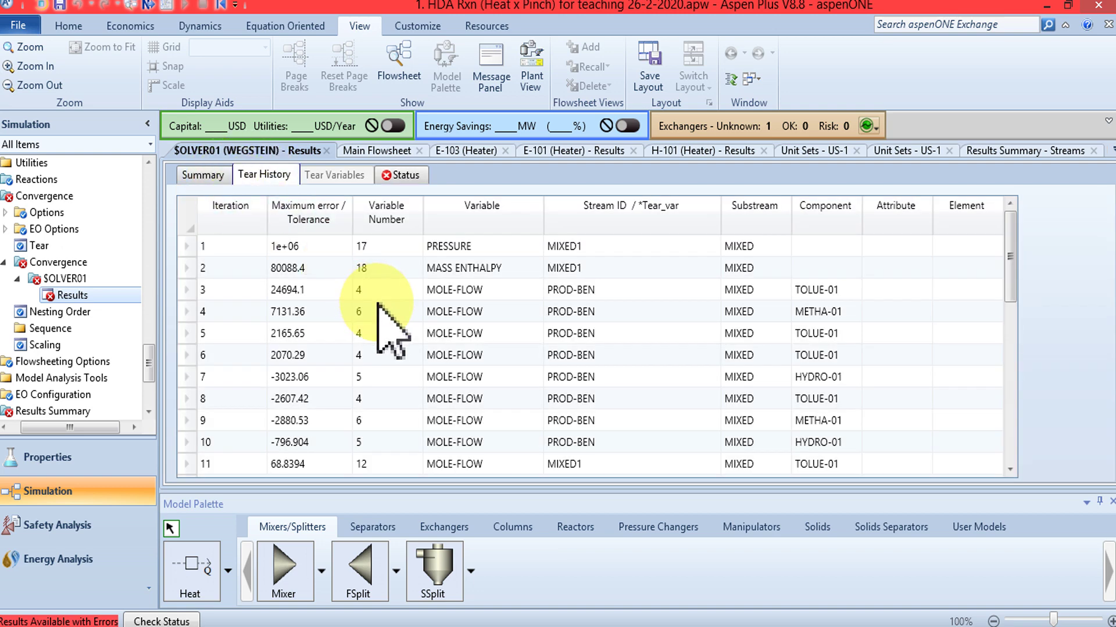
scroll(396, 331, "down", 5)
scroll(395, 337, "down", 3)
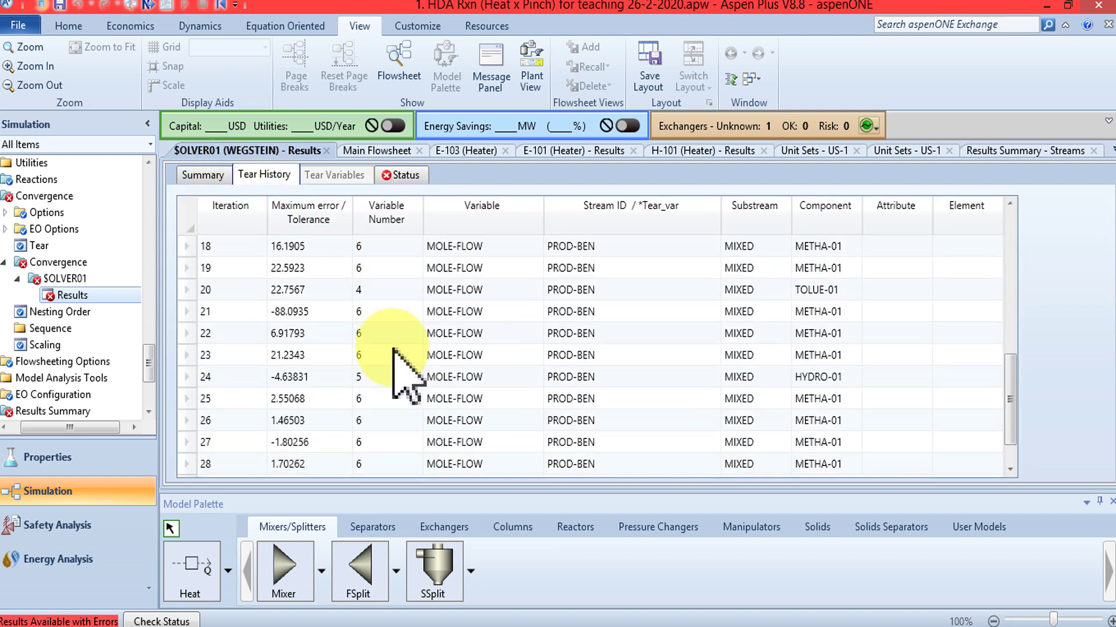
left_click(205, 176)
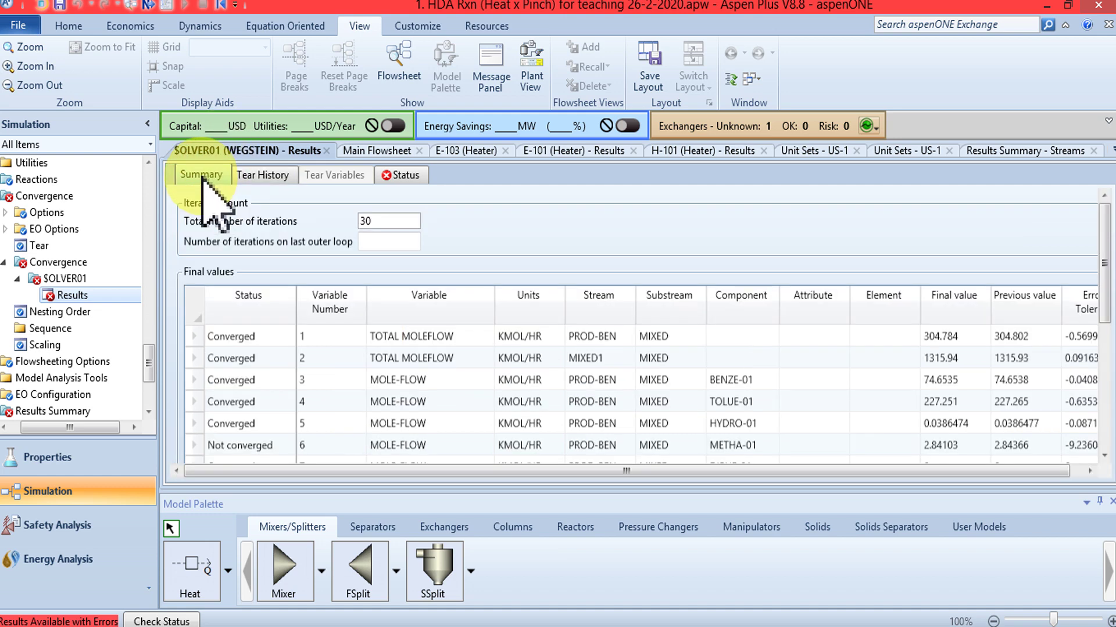
Reread the status messages of $OLVER01, close its results and the run status form, and return to the main flowsheet.
left_click(327, 151)
left_click(201, 340)
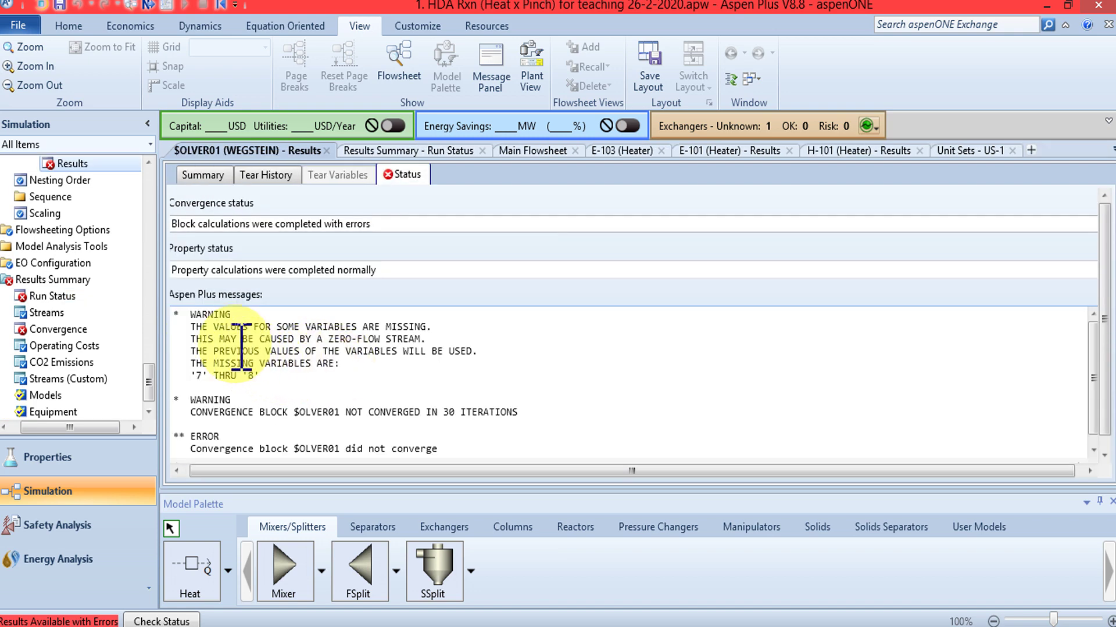
left_click_drag(214, 328, 431, 333)
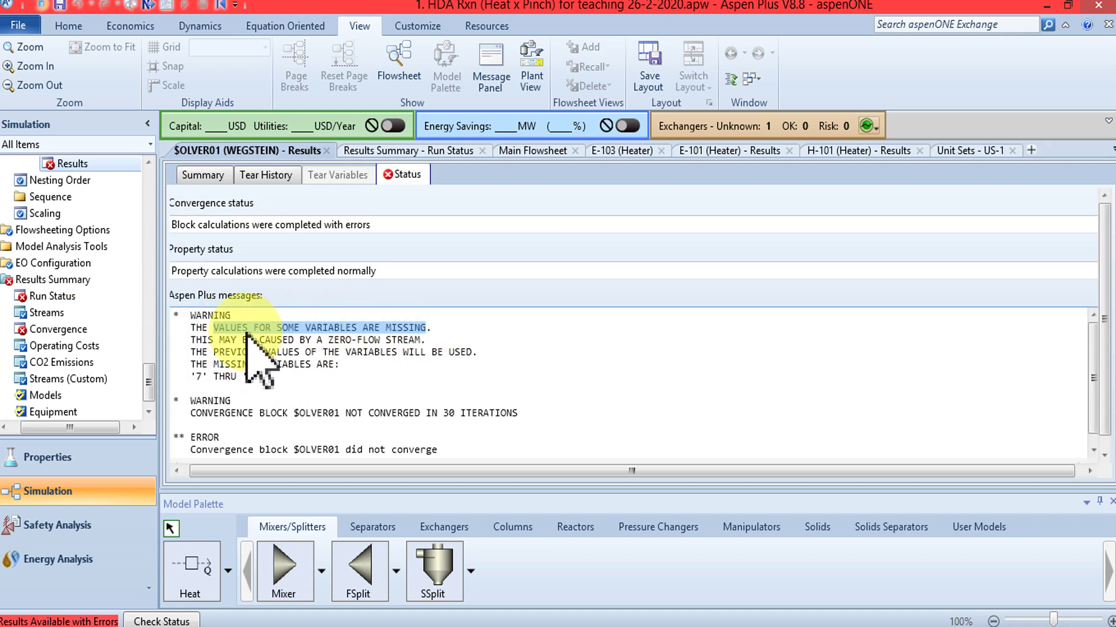
left_click(317, 352)
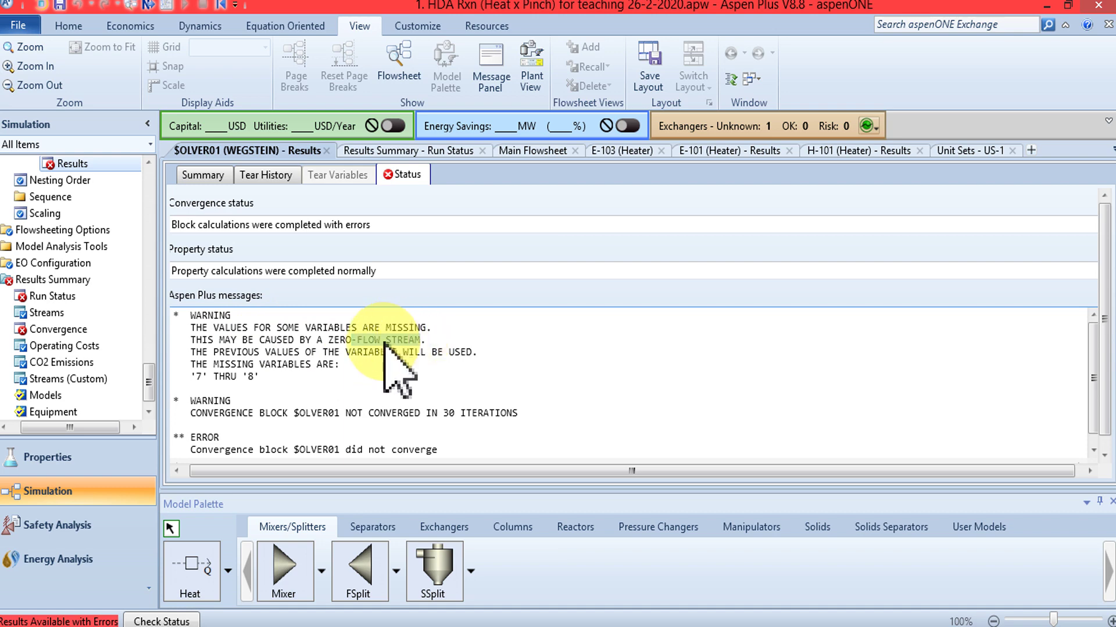
left_click(327, 151)
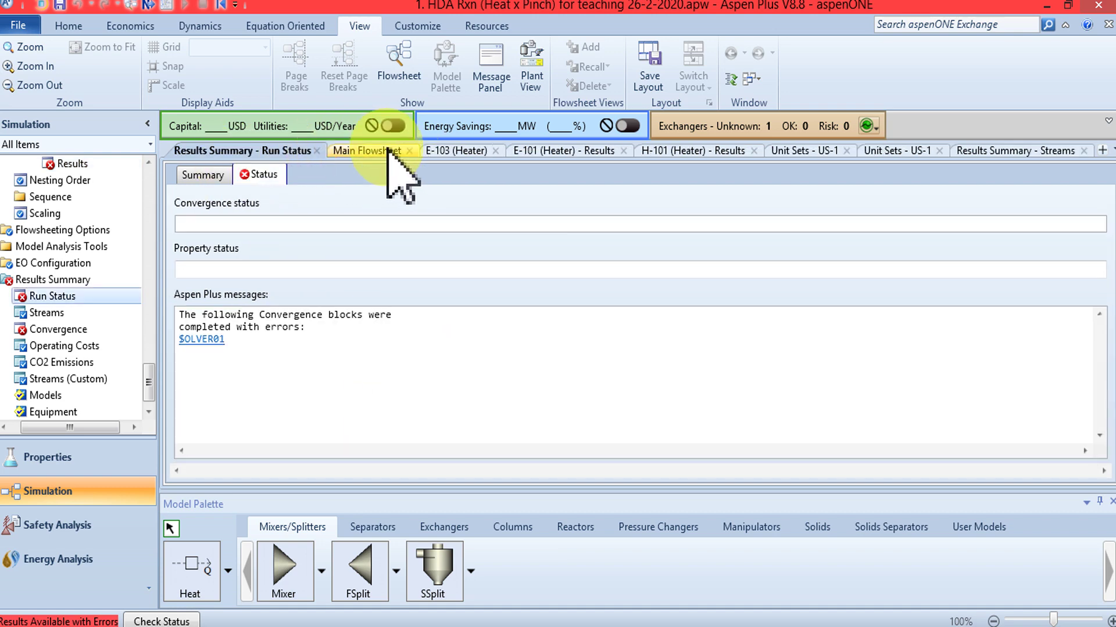
left_click(372, 152)
left_click(316, 150)
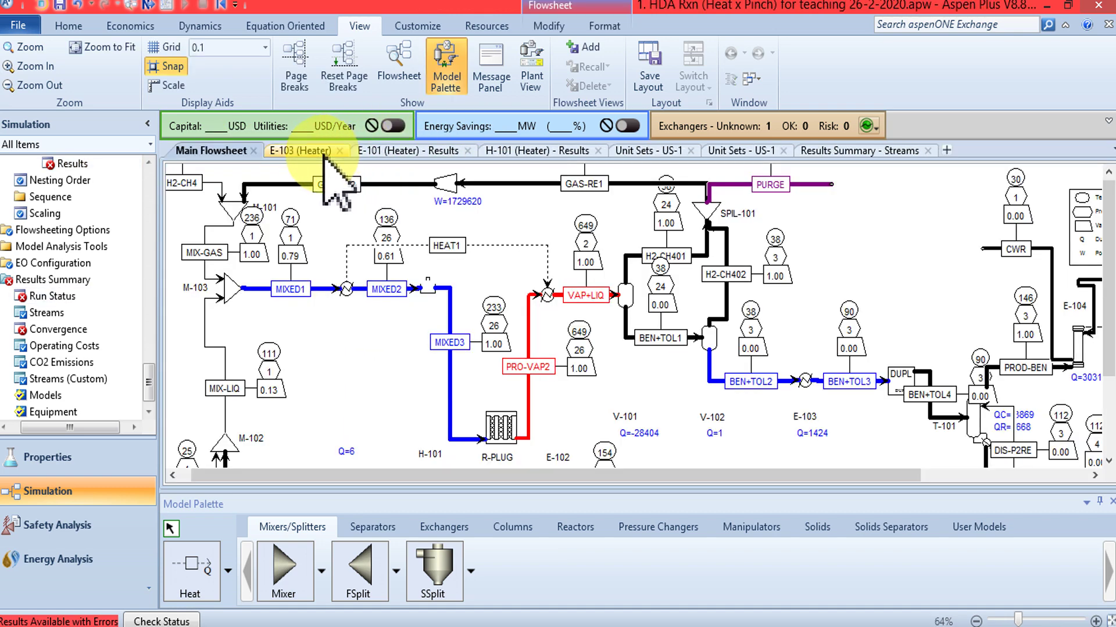
Inspect the recalculated heat duties and stream conditions across the main flowsheet, from the reactor section to the distillation section.
scroll(410, 379, "down", 1)
scroll(410, 398, "down", 3)
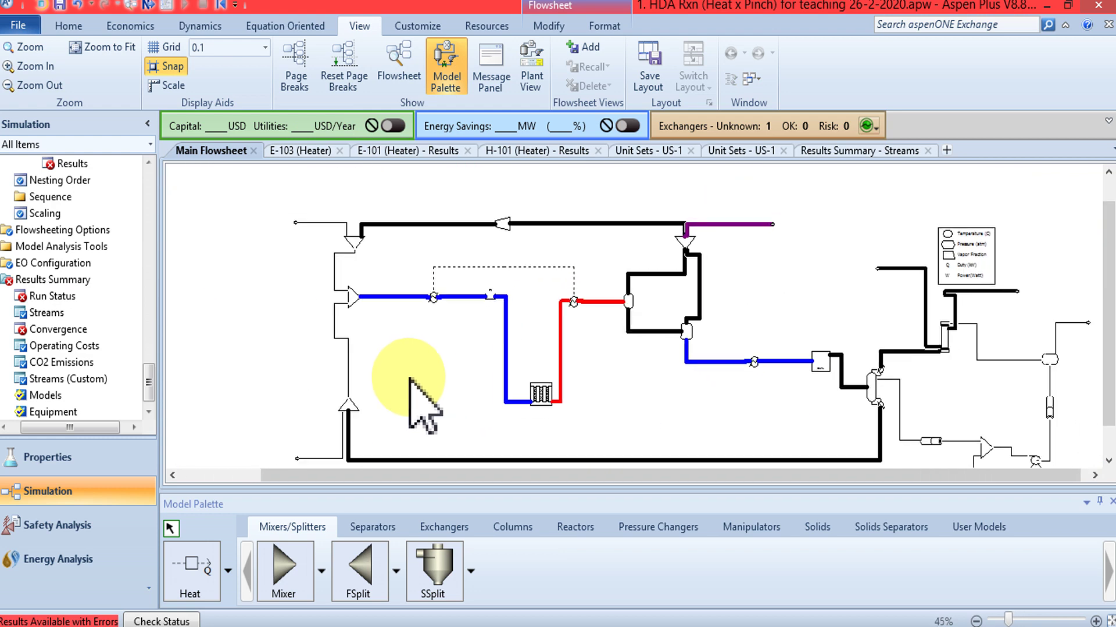
scroll(859, 448, "up", 2)
scroll(813, 428, "up", 2)
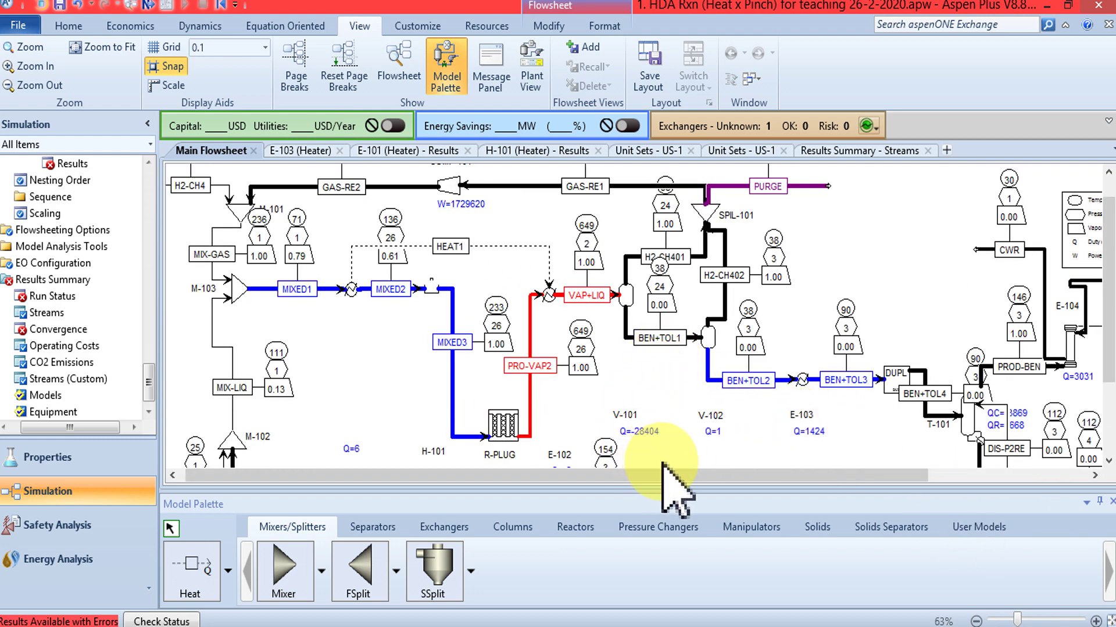
left_click_drag(695, 476, 921, 477)
left_click_drag(1107, 287, 1110, 328)
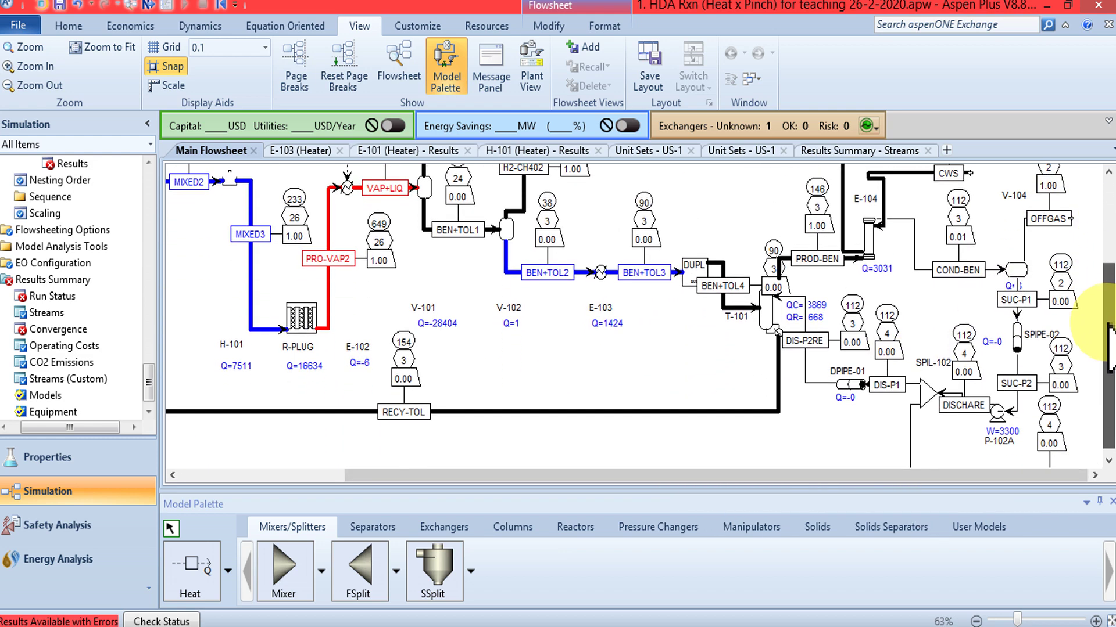
scroll(610, 455, "down", 8)
scroll(614, 441, "up", 8)
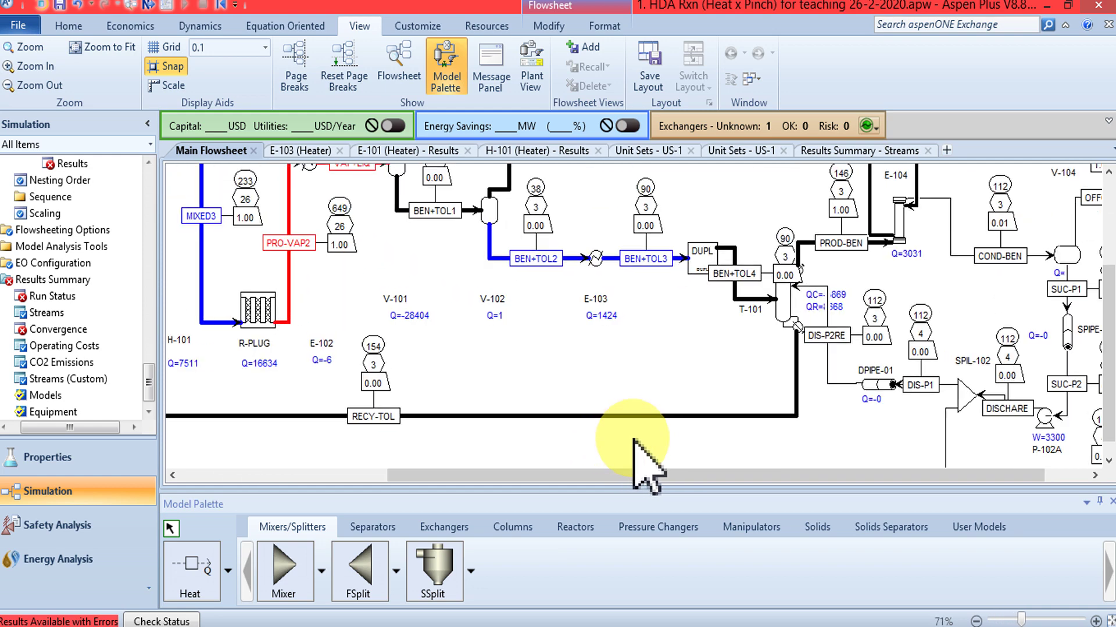
scroll(633, 440, "up", 3)
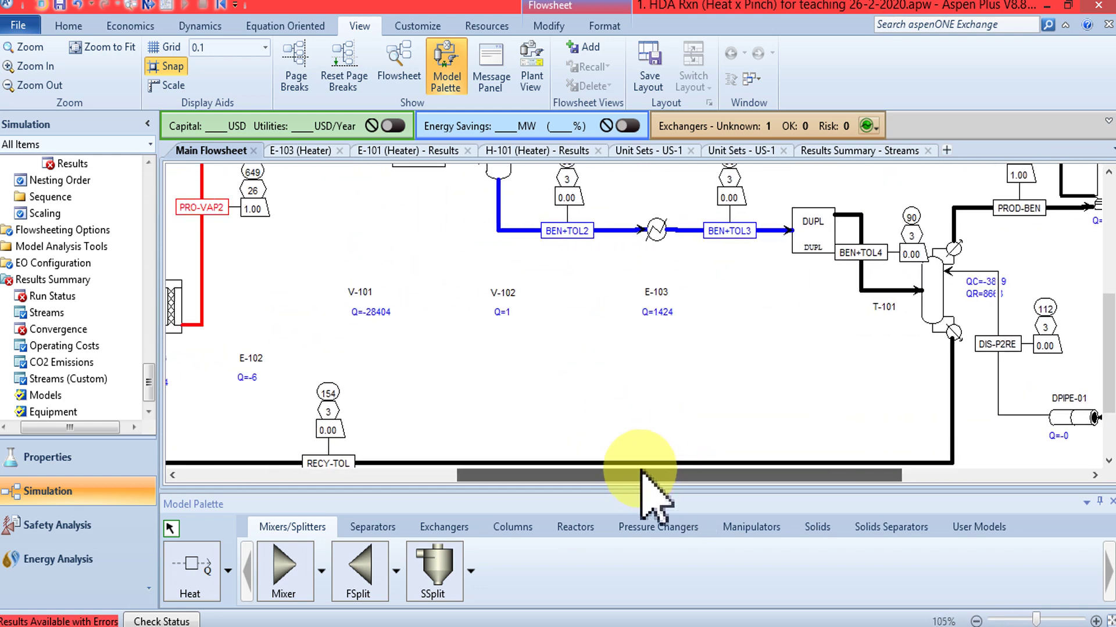
left_click_drag(641, 472, 575, 472)
left_click_drag(1107, 323, 1107, 238)
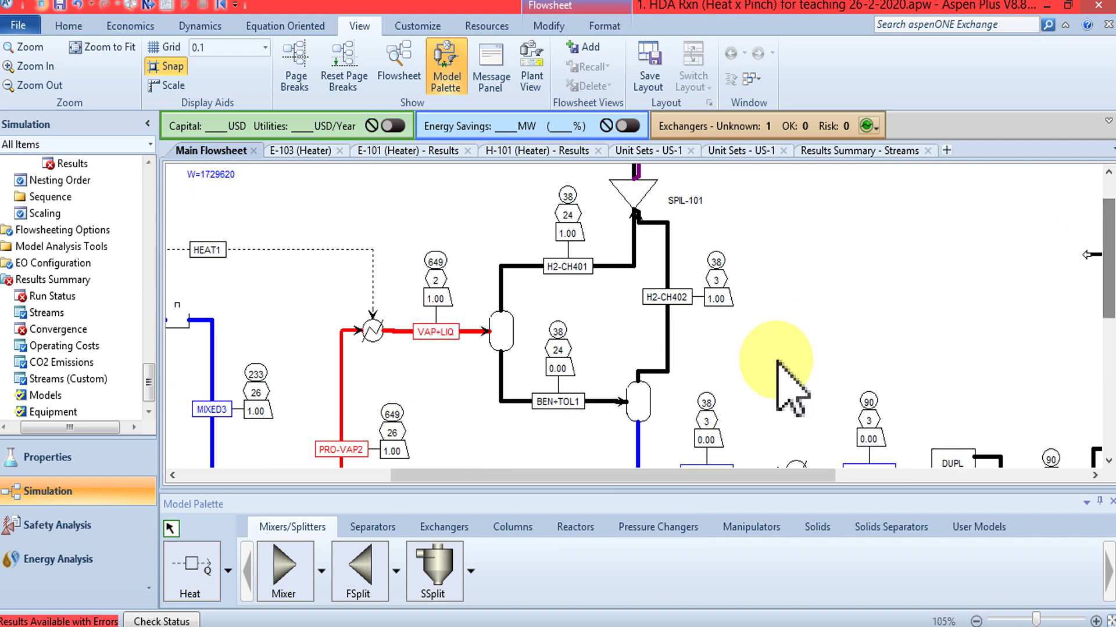
Display the results of heat stream HEAT1.
left_click_drag(654, 475, 559, 476)
right_click(429, 251)
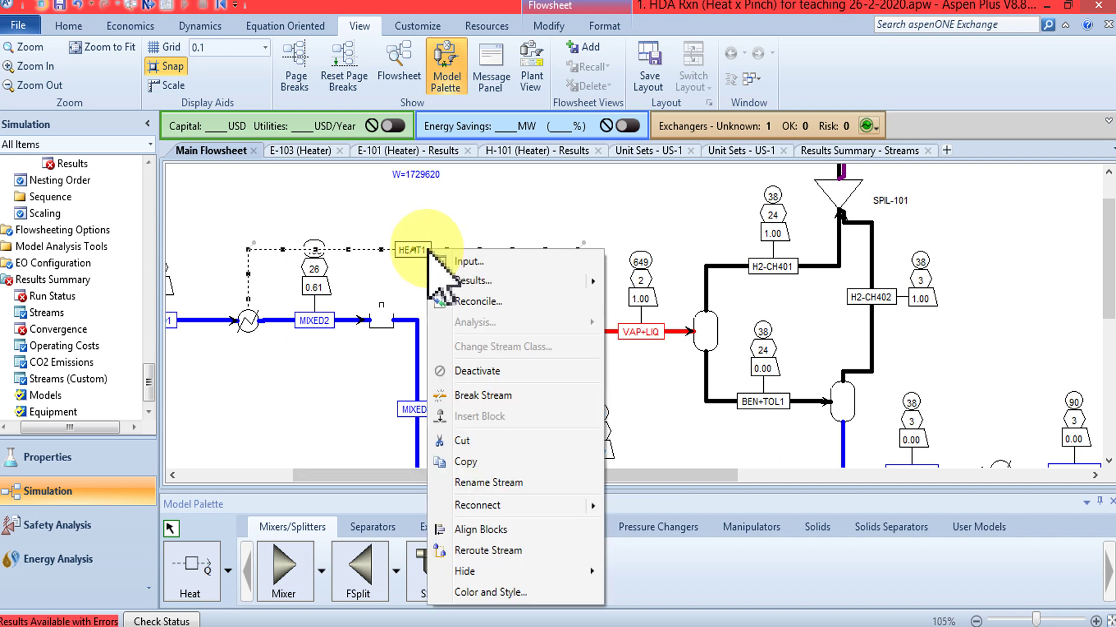
mouse_move(474, 283)
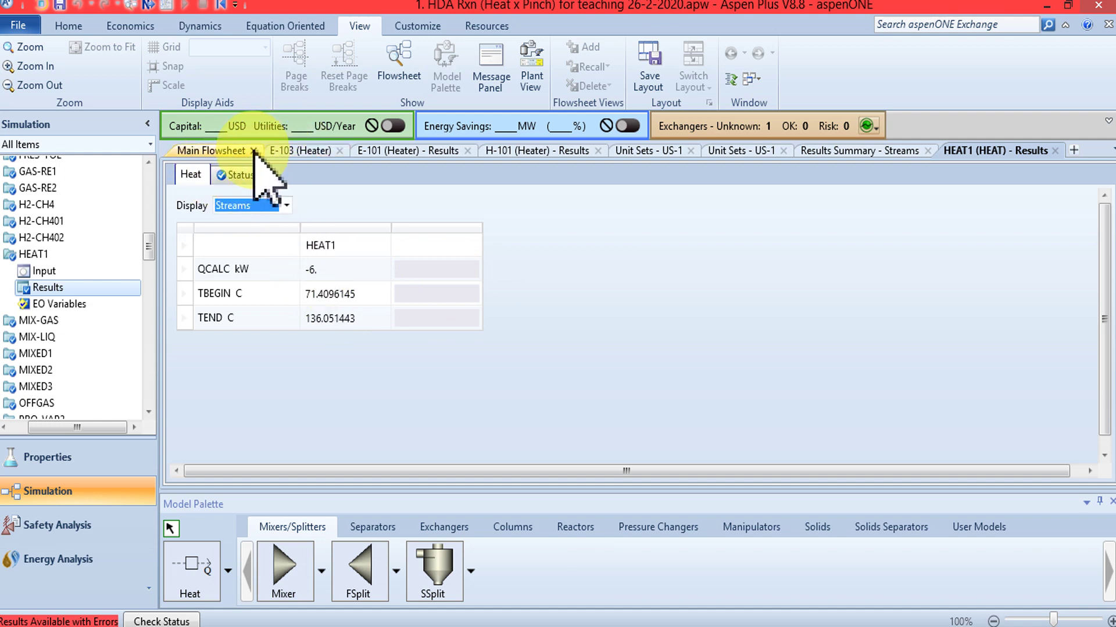
Close the open forms for E-103, E-101, H-101 and both US-1 unit sets.
left_click(326, 151)
left_click(339, 150)
left_click(379, 151)
left_click(384, 151)
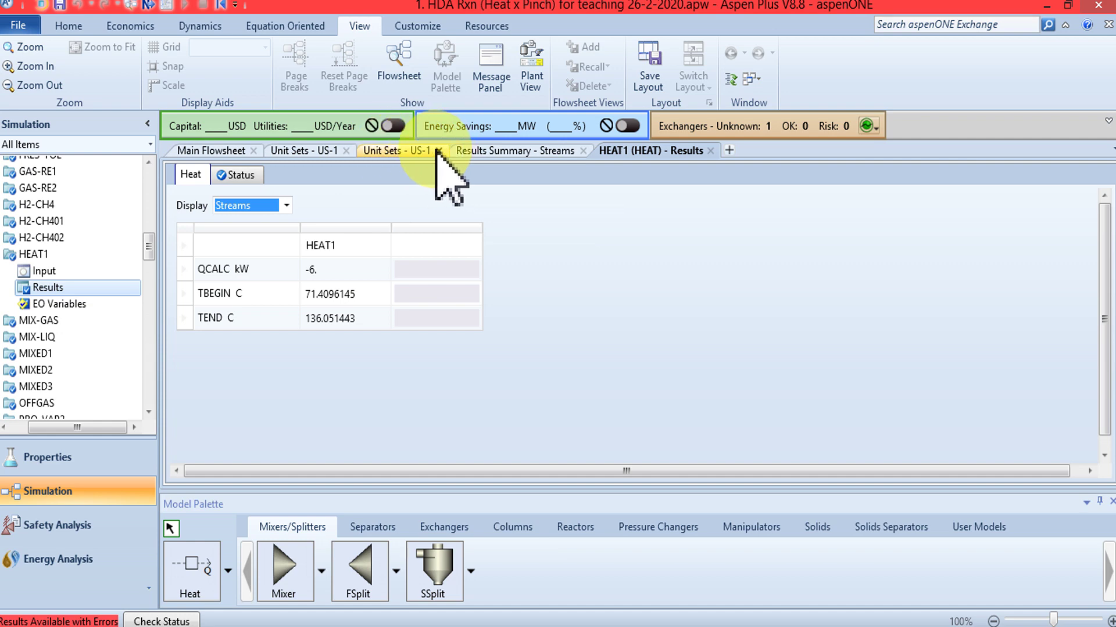
left_click(438, 151)
left_click(346, 150)
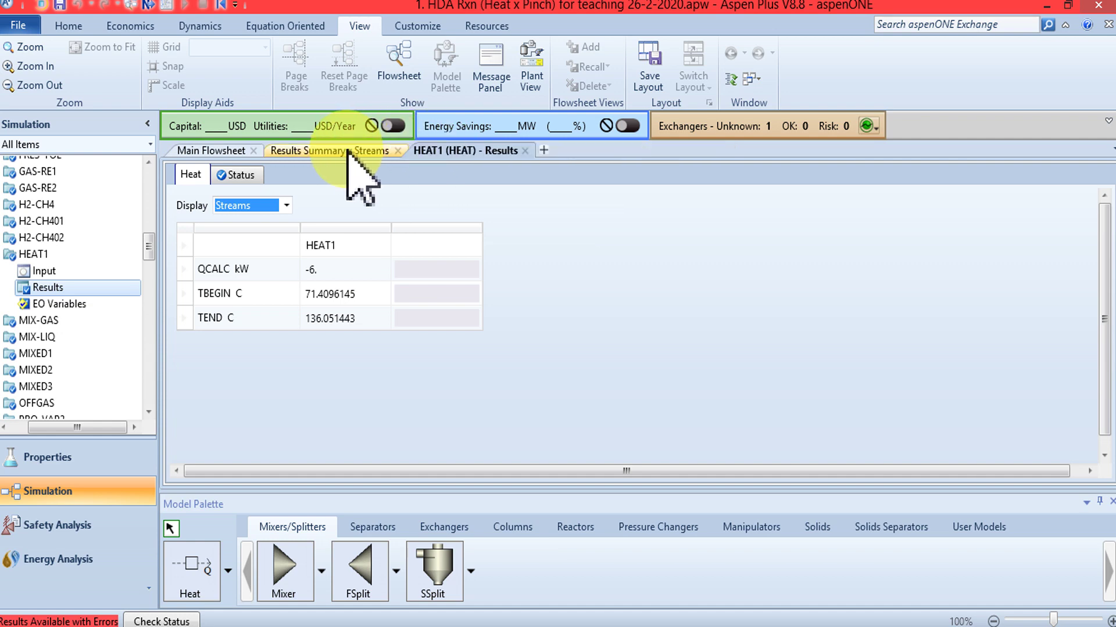
Close the stream results and HEAT1 results forms, and read the convergence messages of block $OLVER01.
left_click(397, 150)
left_click(380, 151)
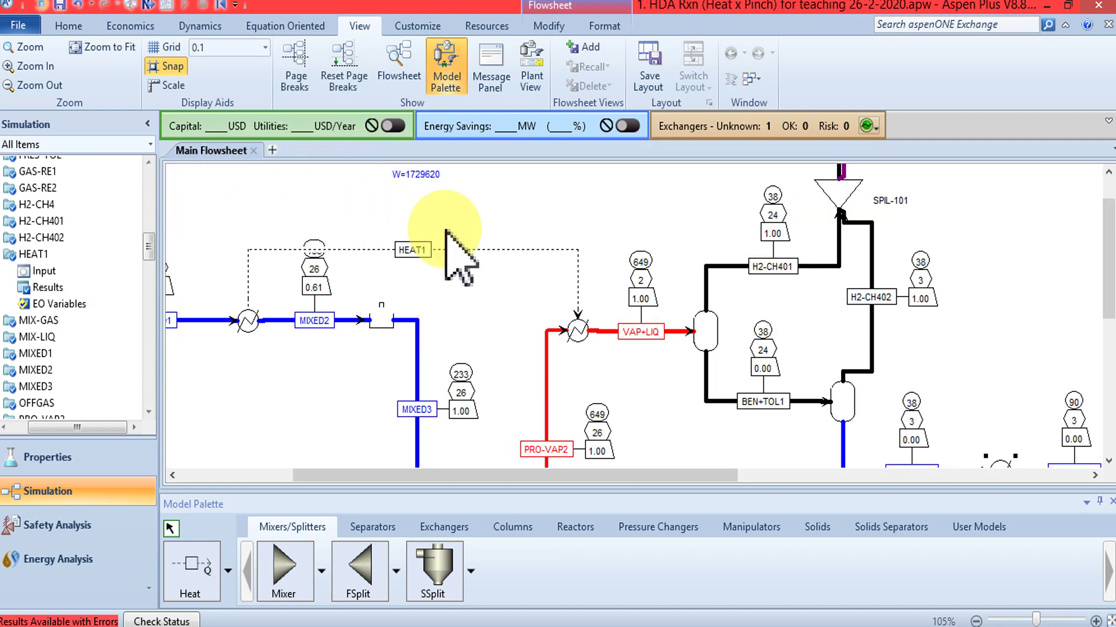
left_click(184, 621)
left_click(203, 339)
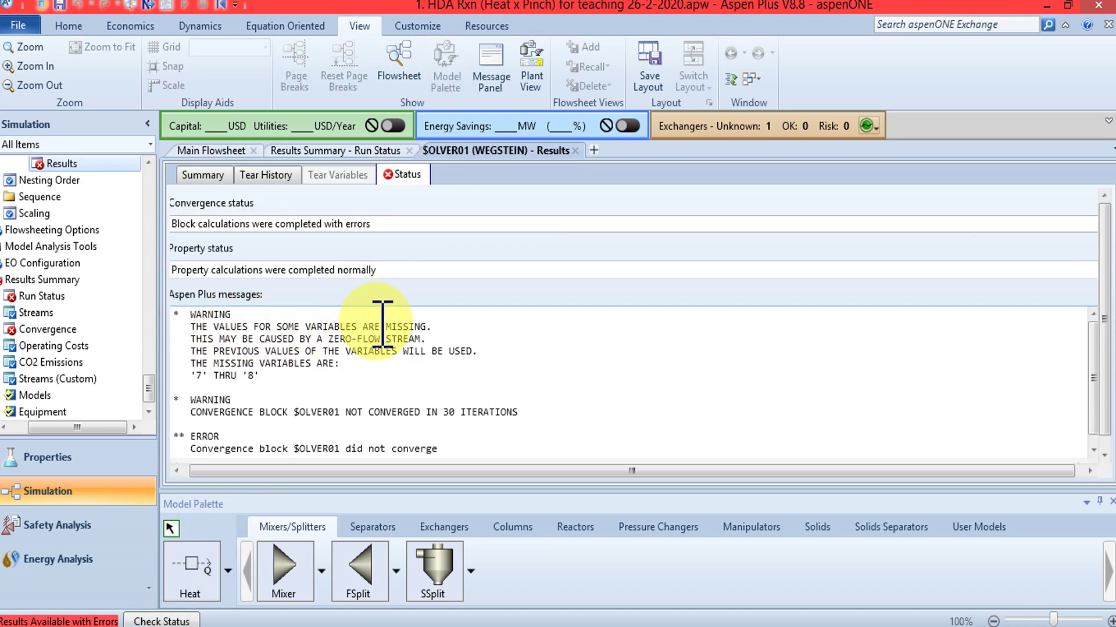
left_click_drag(299, 413, 517, 413)
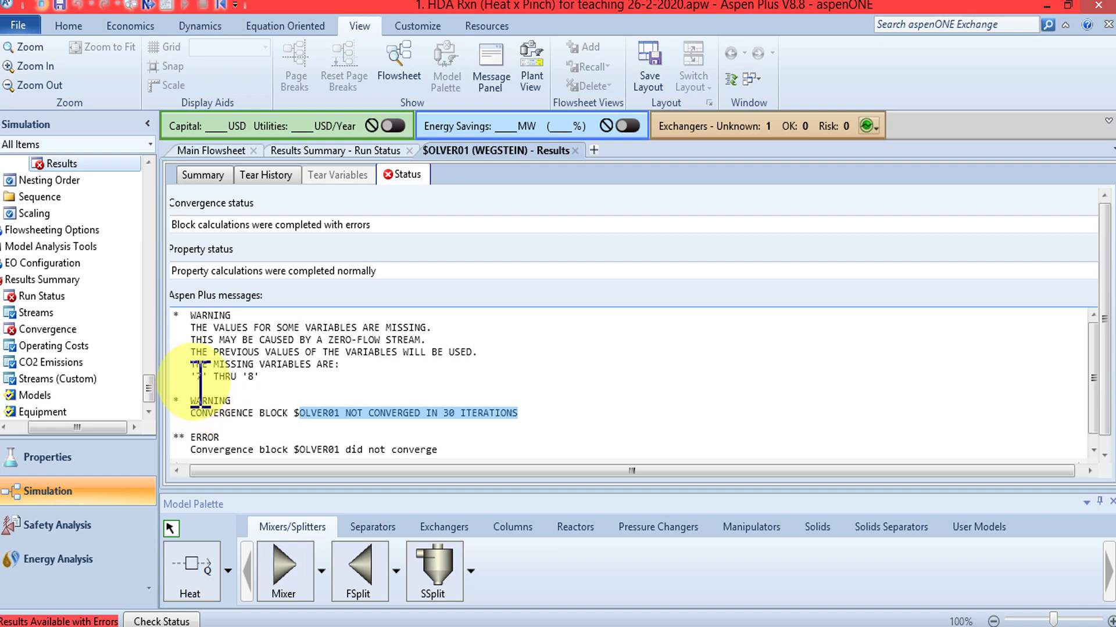
Return to the main flowsheet and examine the streams and duties from the reactor section to the condensate and discharge loop.
left_click(205, 153)
scroll(494, 312, "down", 3)
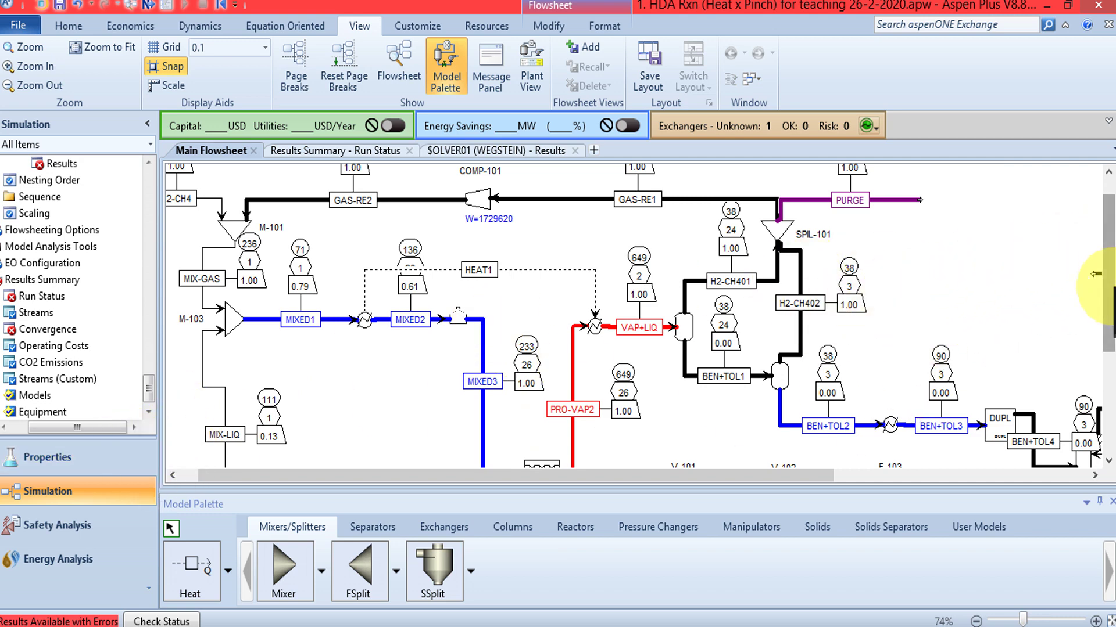
left_click_drag(1106, 241, 1088, 314)
left_click_drag(671, 477, 964, 482)
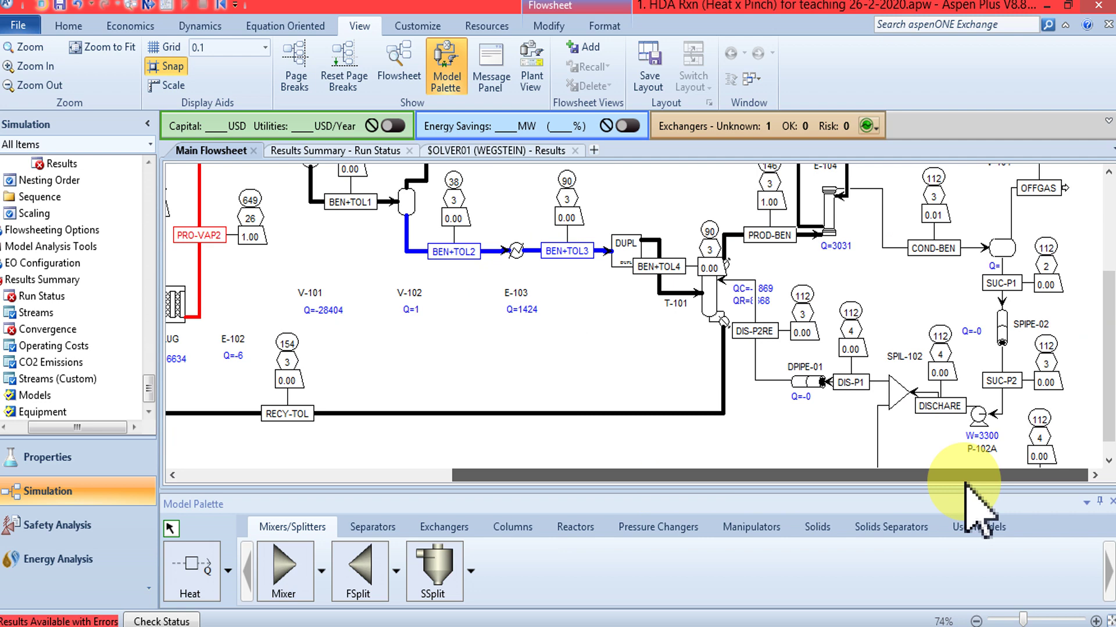
left_click_drag(1107, 357, 1110, 258)
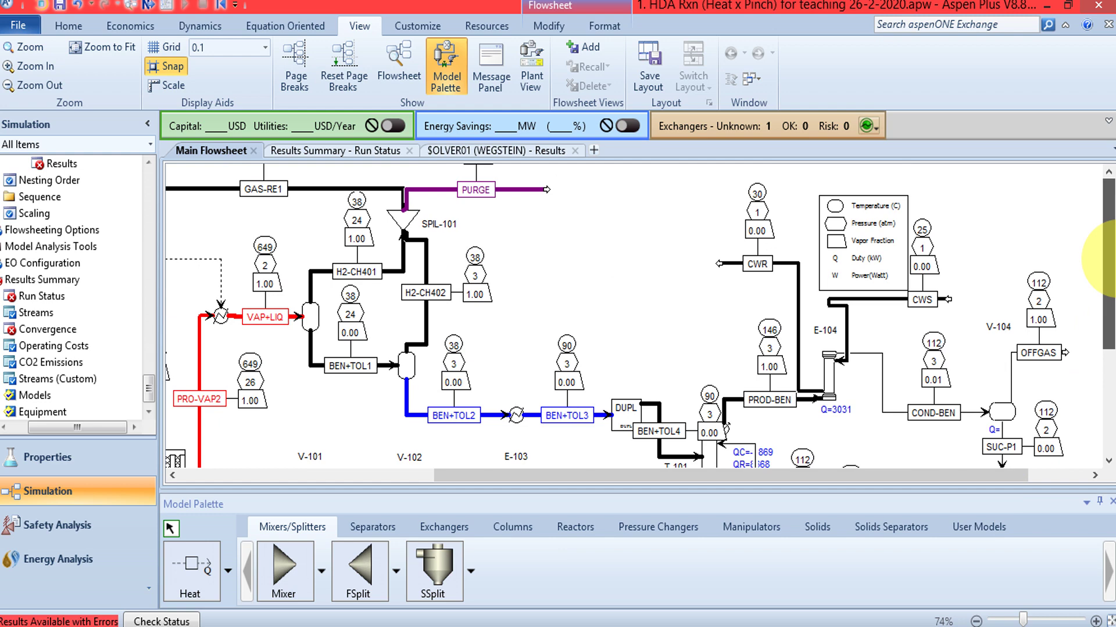
left_click_drag(1107, 258, 1107, 337)
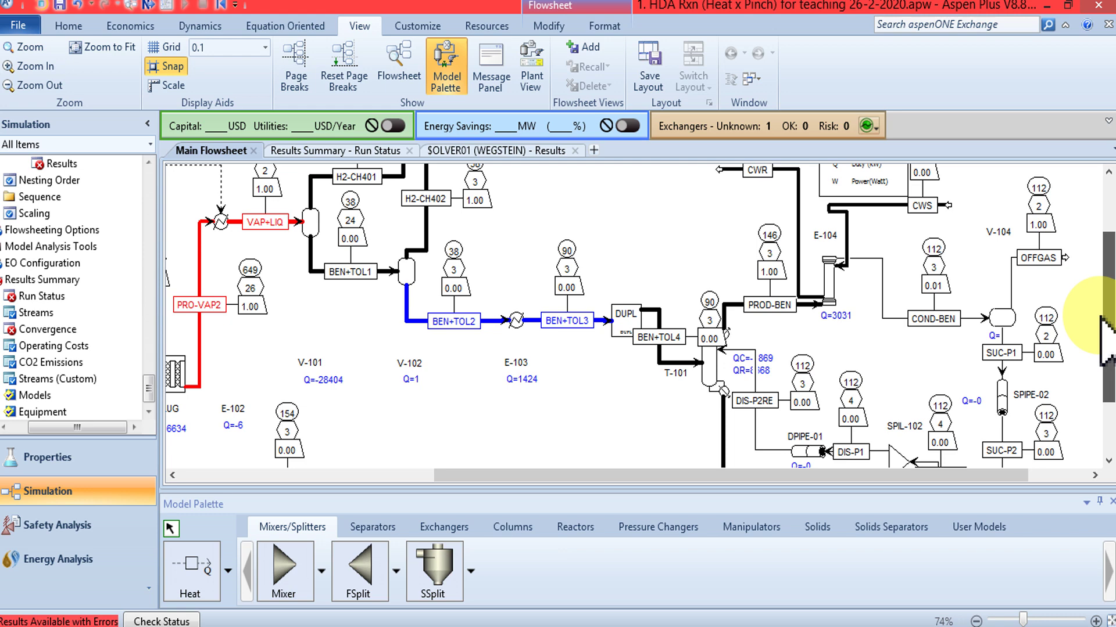
mouse_move(1101, 319)
left_mouse_down()
mouse_move(1098, 351)
mouse_move(1096, 324)
left_mouse_up()
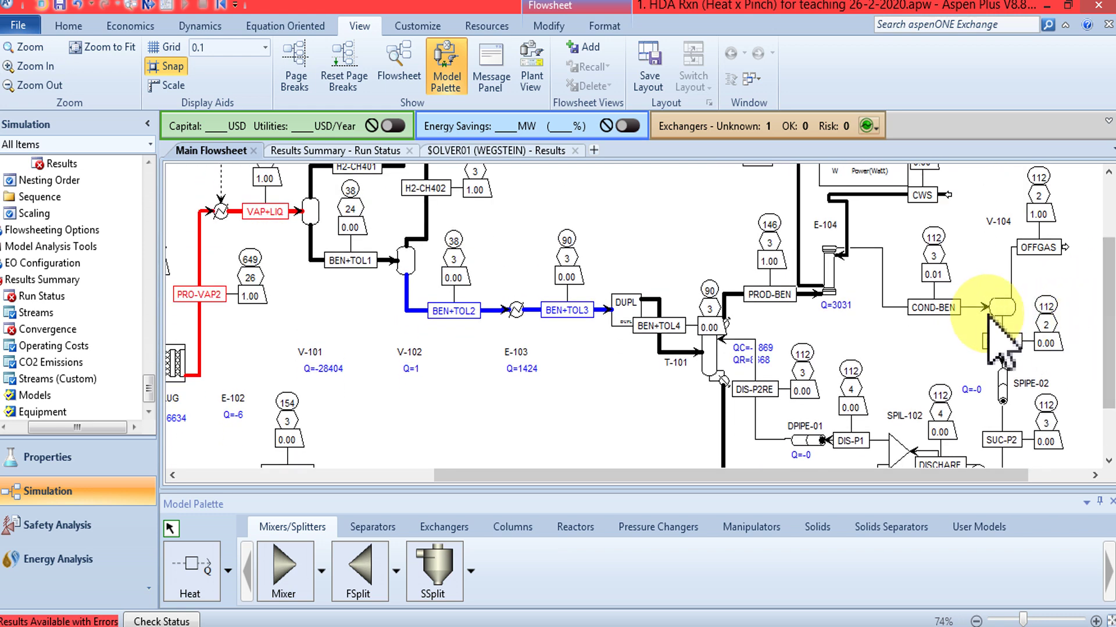
Delete reflux stream DIS-P2RE and the discharge loop containing DPIPE-01, SPIL-102, pump P-102A and SPIPE-02.
left_click(755, 419)
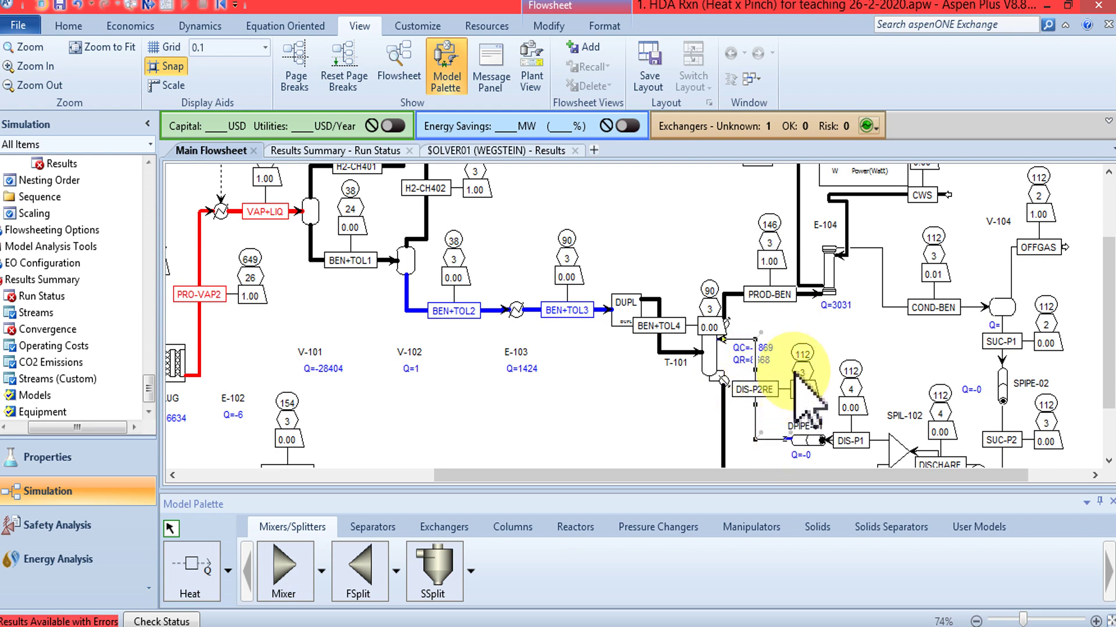
key("Delete")
left_click(598, 344)
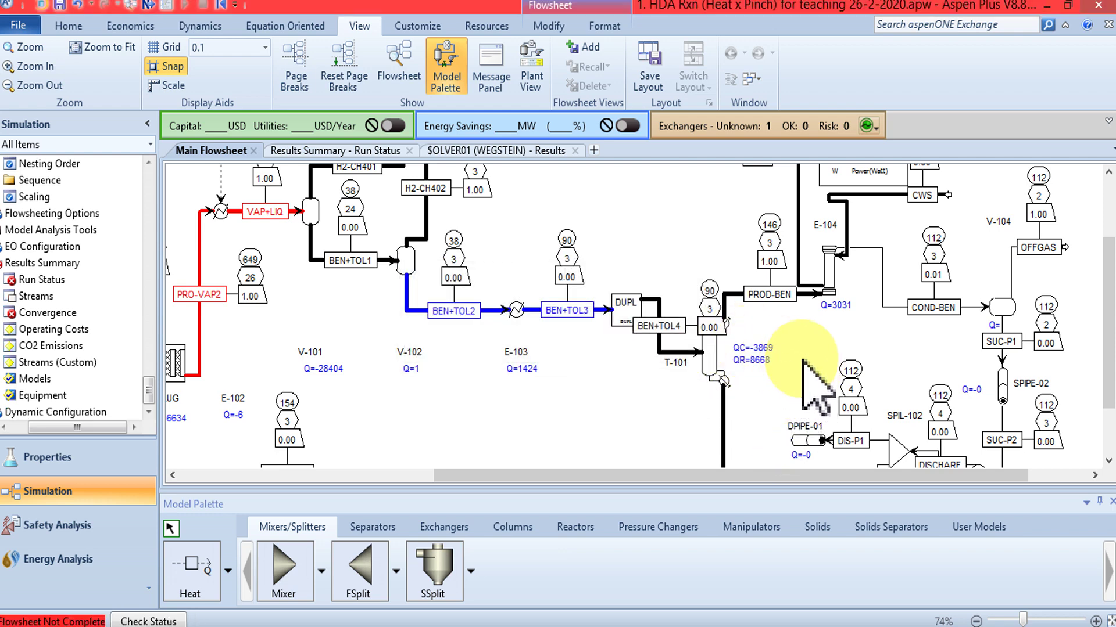
left_click_drag(779, 376, 1080, 508)
key("Delete")
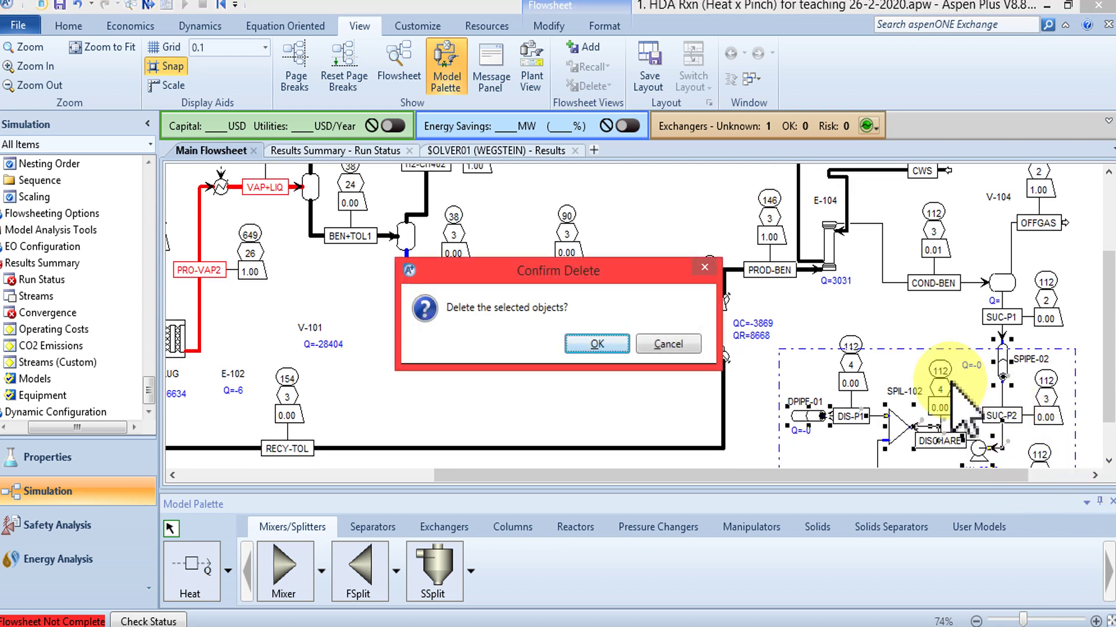
left_click(586, 344)
Delete vessel V-104 together with stream SUC-P1, and remove the OFFGAS stream.
left_click_drag(979, 247, 1046, 351)
key("Delete")
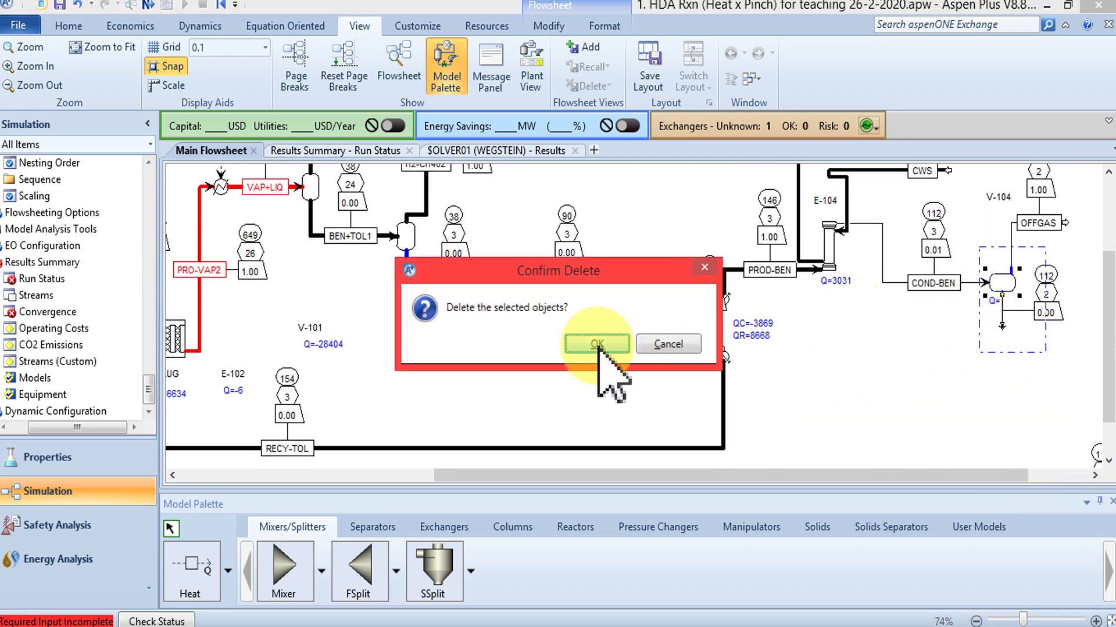
left_click(597, 344)
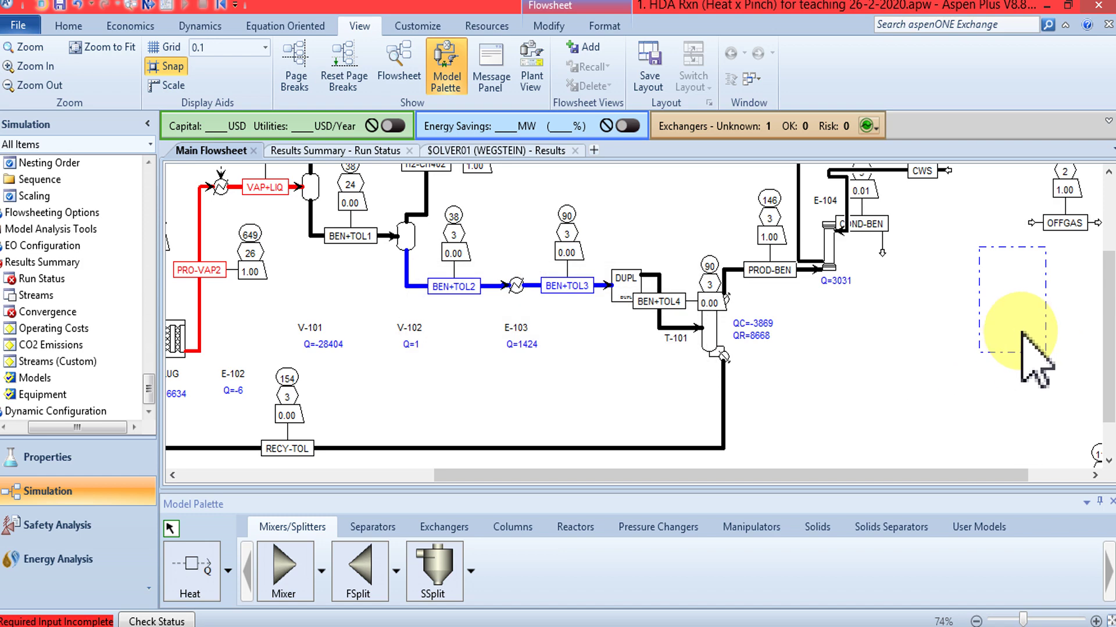
left_click(1040, 226)
key("Delete")
left_click(596, 345)
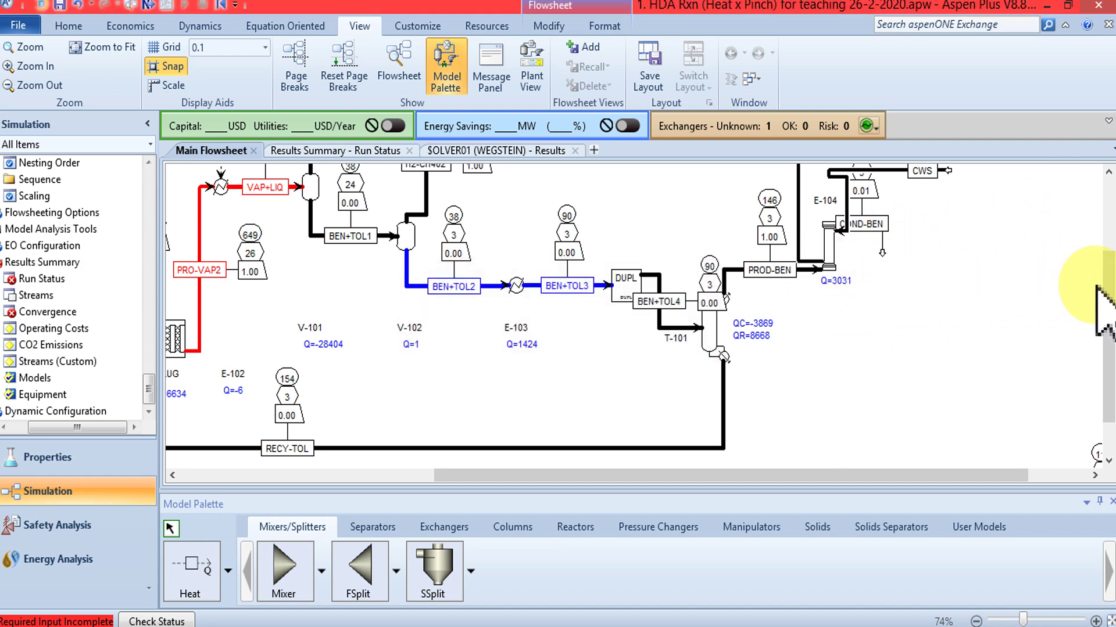
Delete the leftover disconnected stream below the distillation section.
scroll(936, 387, "down", 2)
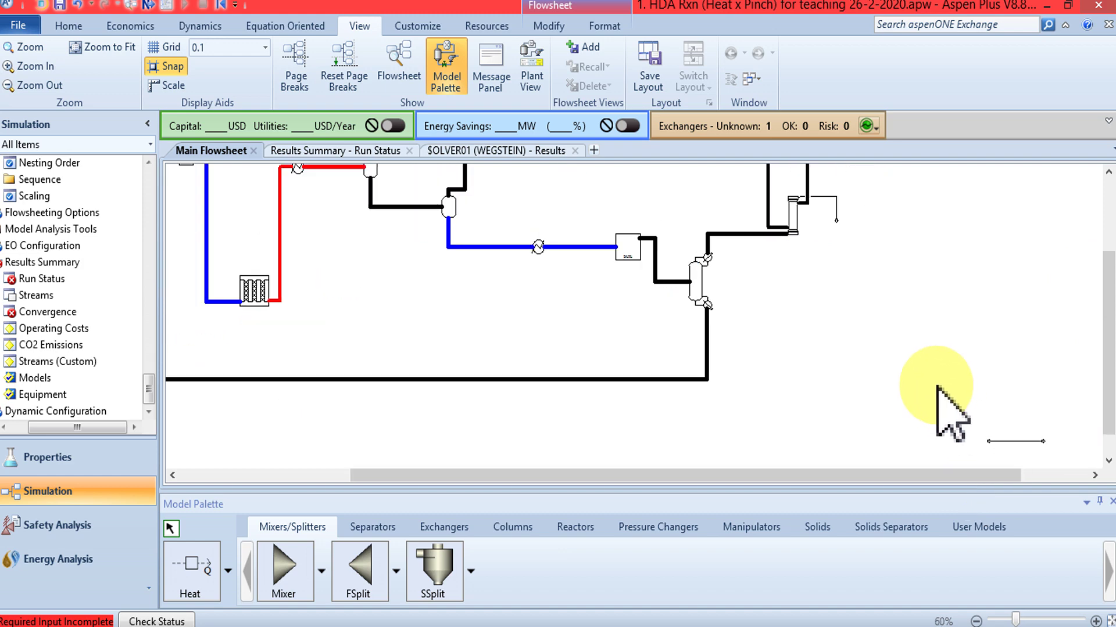
scroll(928, 413, "down", 1)
left_click_drag(909, 371, 1040, 448)
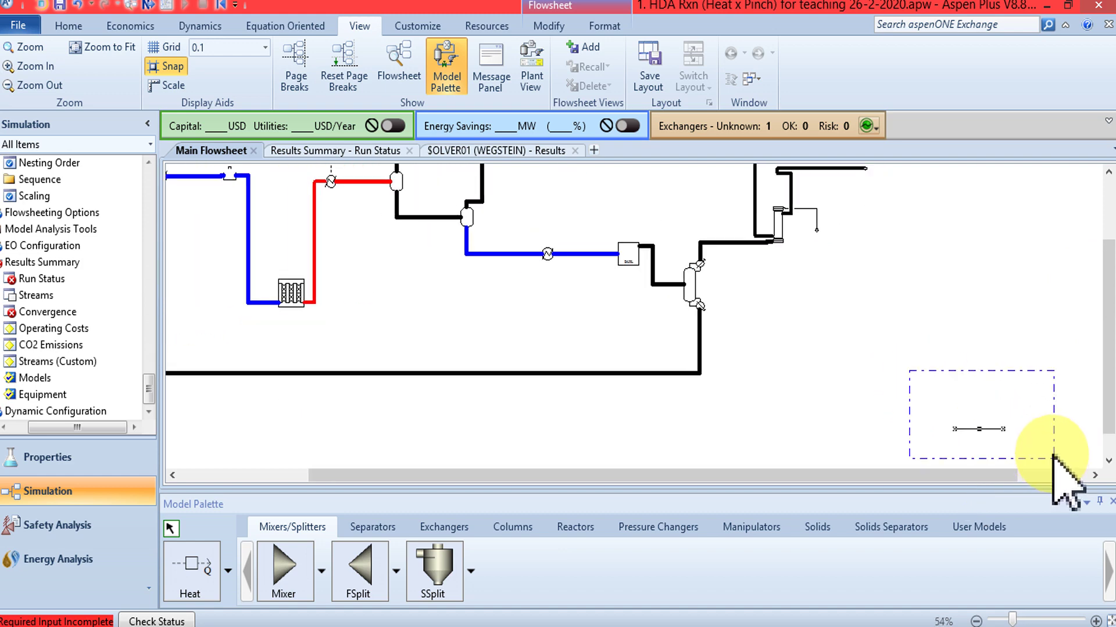
key("Delete")
left_click(596, 346)
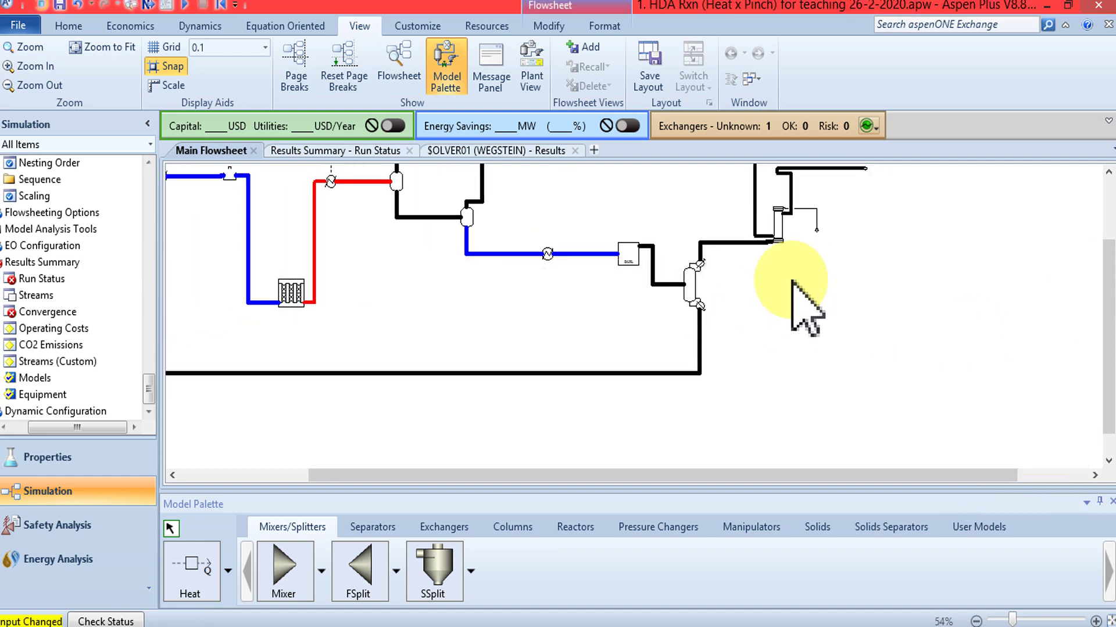
Straighten outlet stream COND-BEN into a horizontal line from E-104 and center its label along the line.
scroll(807, 302, "up", 3)
left_click_drag(1111, 342, 1109, 238)
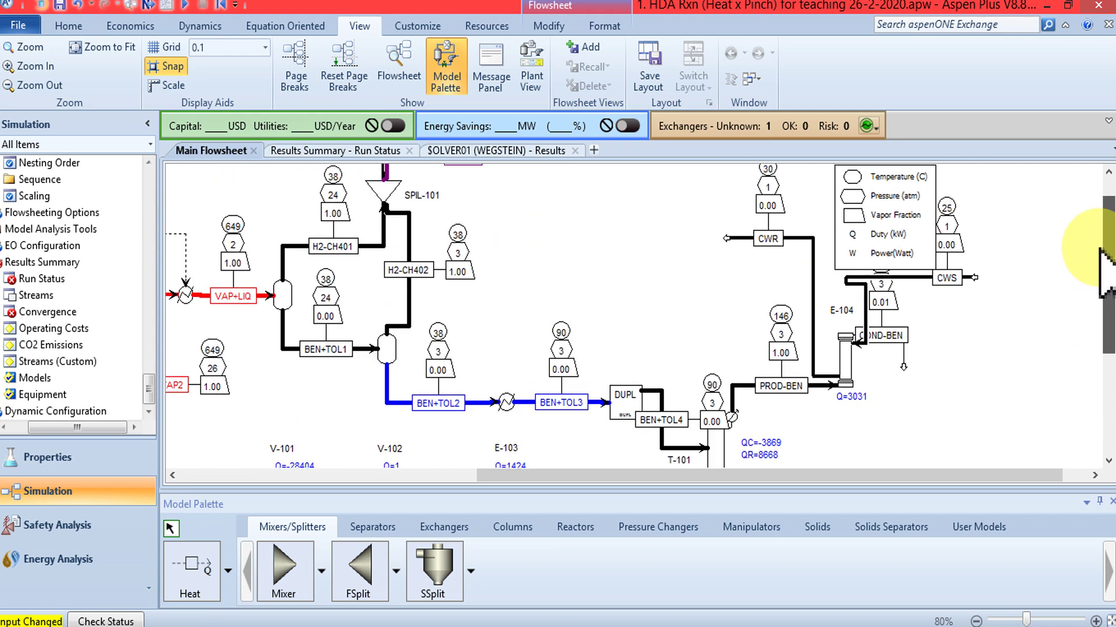
left_click_drag(903, 368, 975, 337)
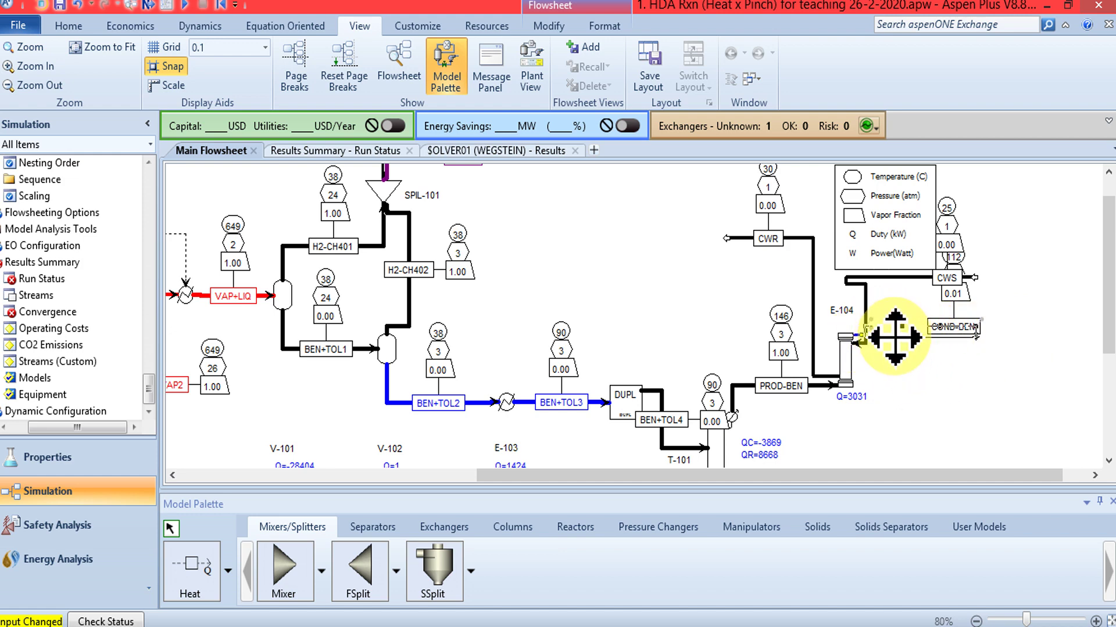
left_click_drag(897, 339, 936, 336)
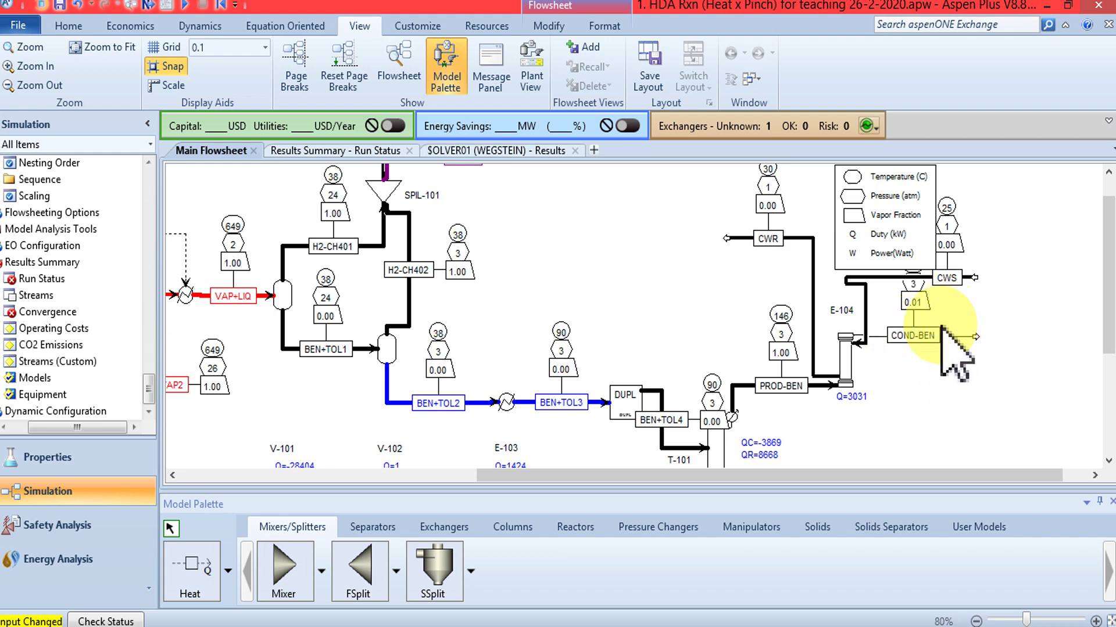
Move the legend to the empty area above stream BEN+TOL3 and reroute stream CWS higher above E-104.
left_click_drag(898, 224, 667, 292)
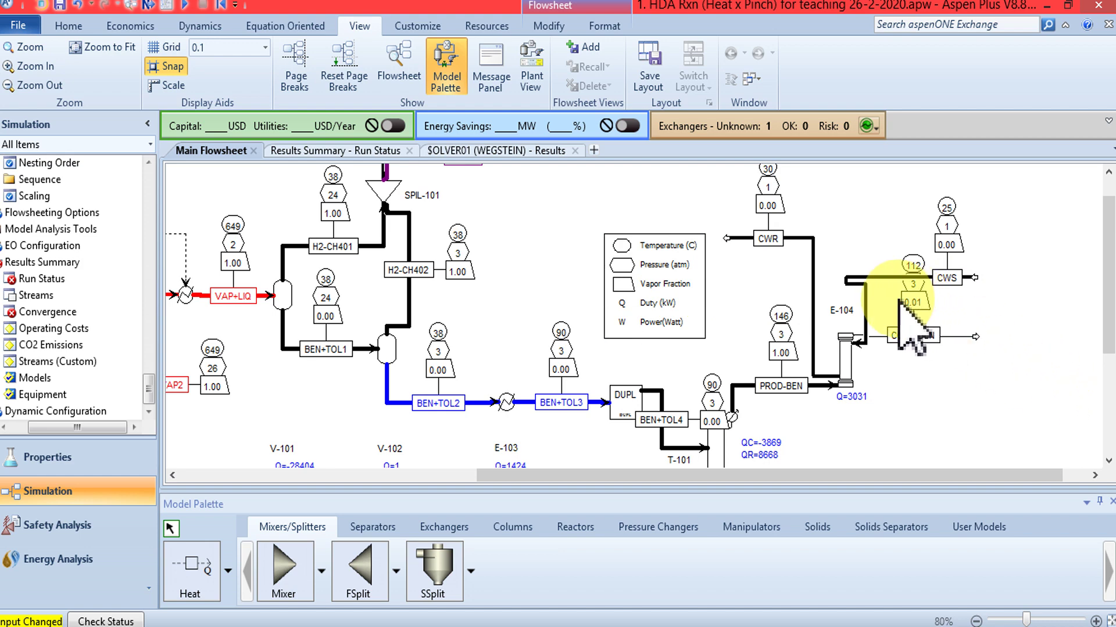
left_click_drag(976, 279, 975, 238)
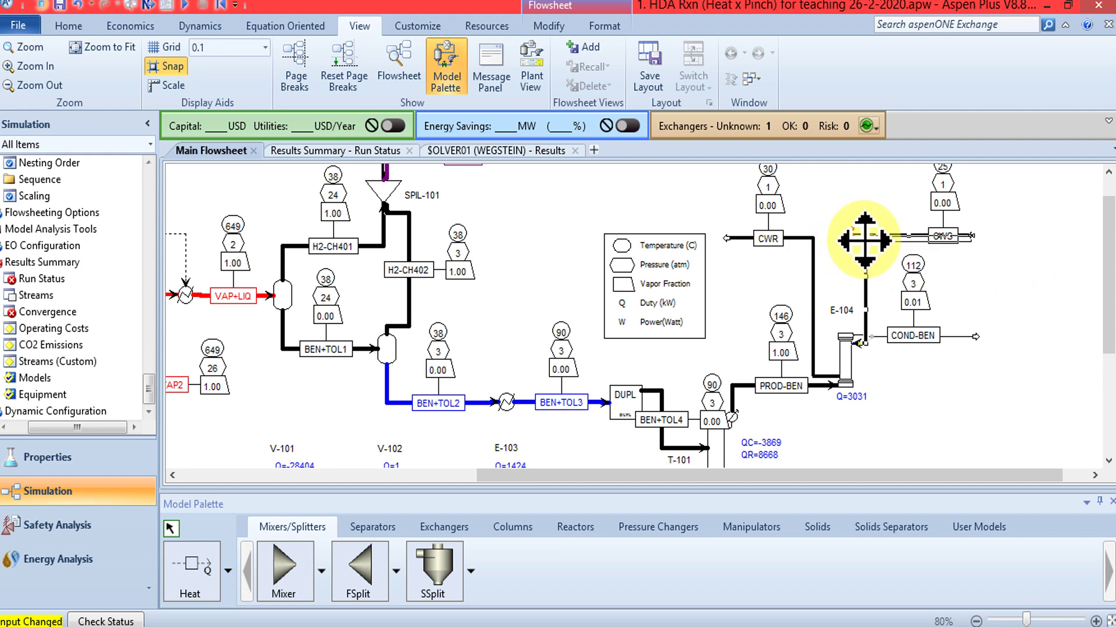
left_click(864, 232)
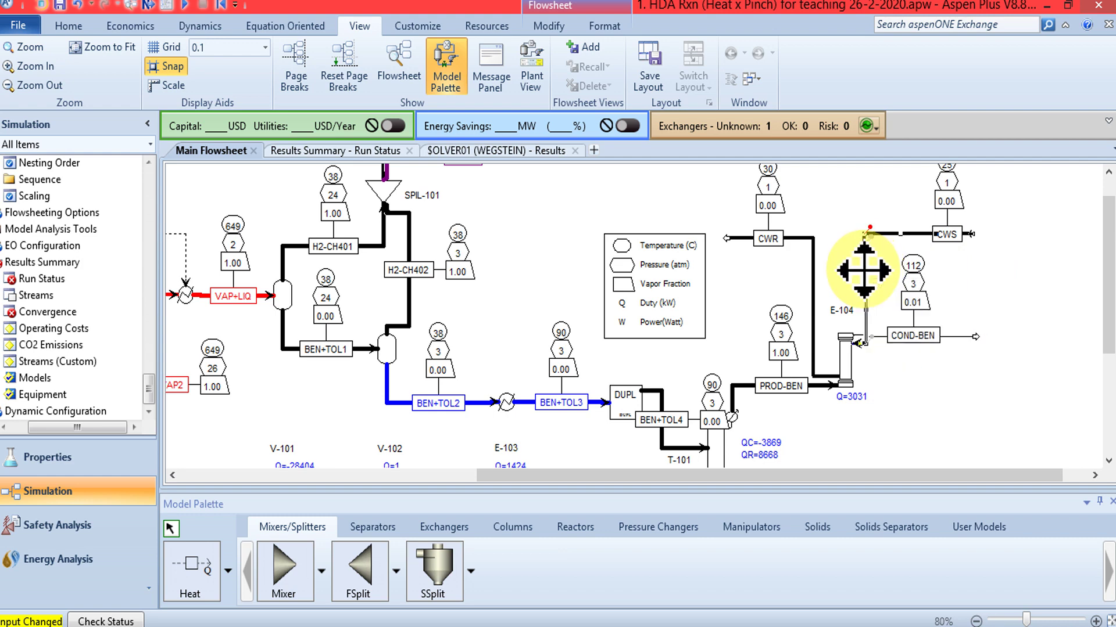
left_click(1018, 266)
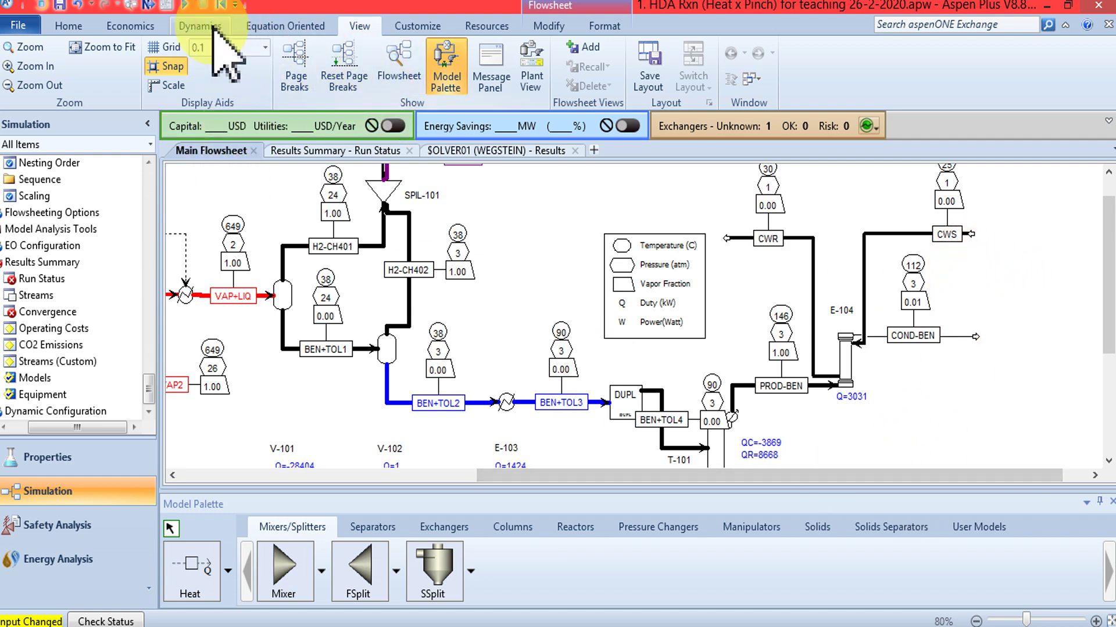
Reinitialize the simulation and run it again.
left_click(220, 5)
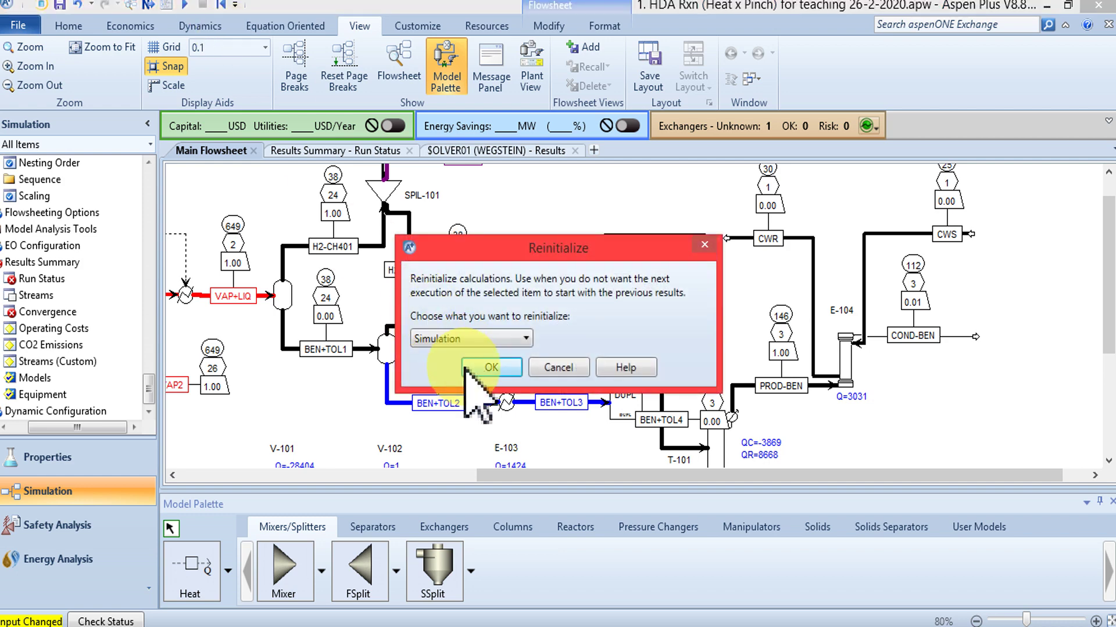
left_click(510, 370)
left_click(648, 347)
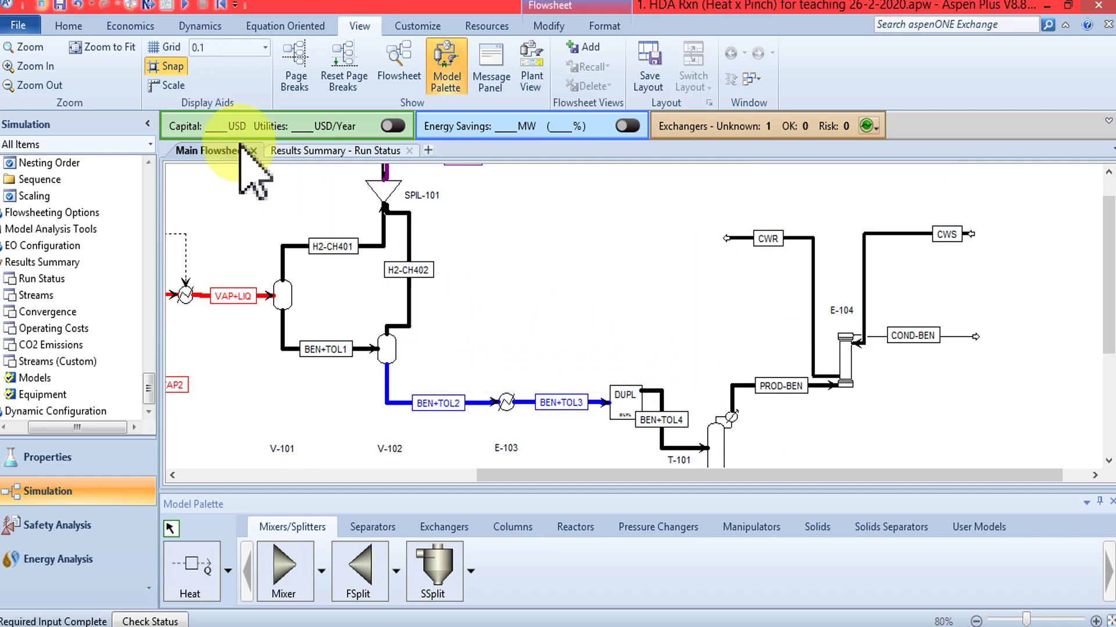
left_click(150, 5)
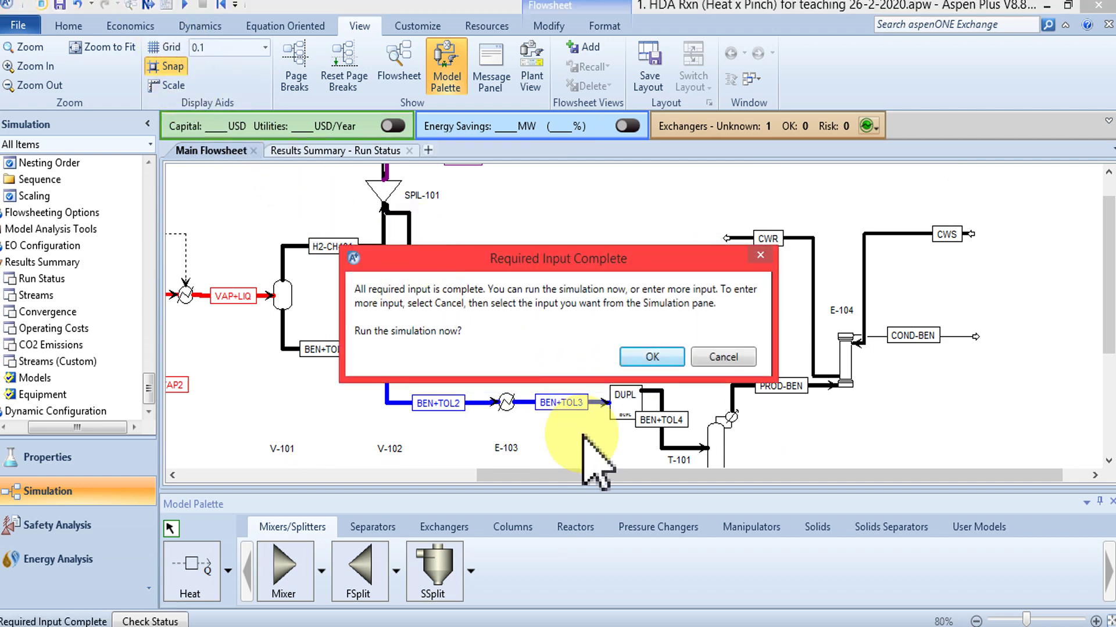
left_click(651, 356)
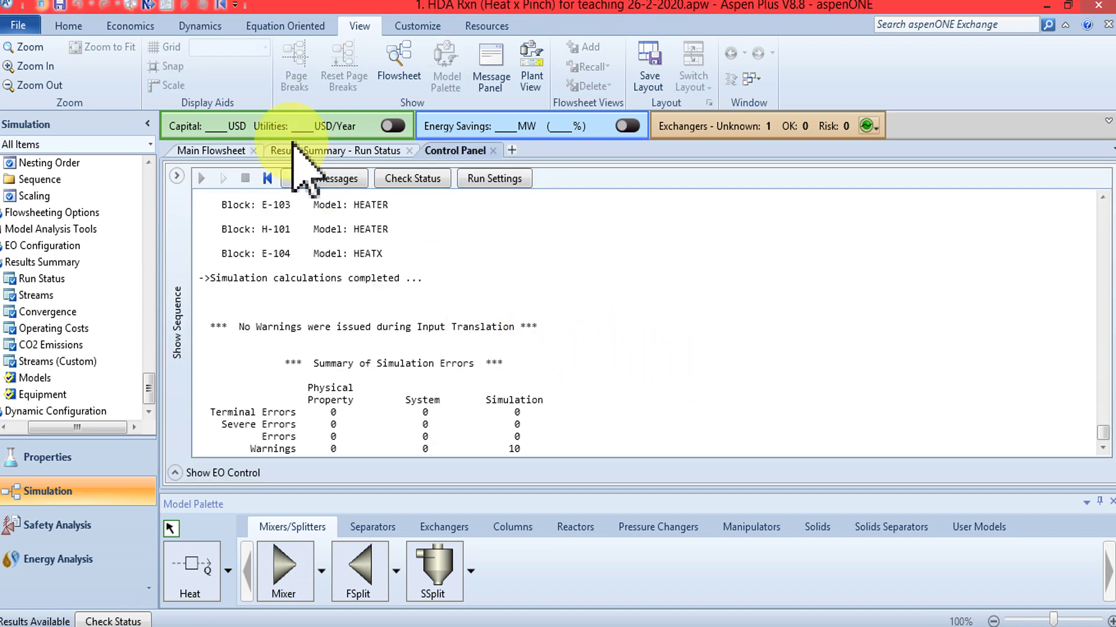
Close the Control Panel and run status form, and examine the recalculated conditions around HEAT1 on the flowsheet.
left_click(493, 150)
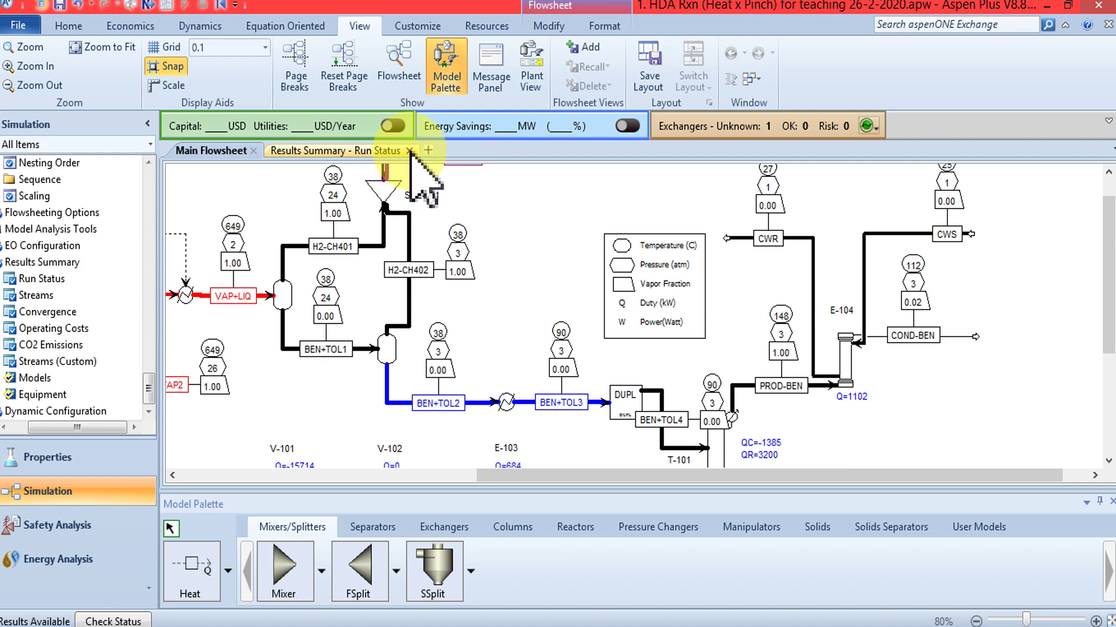
left_click_drag(635, 475, 441, 475)
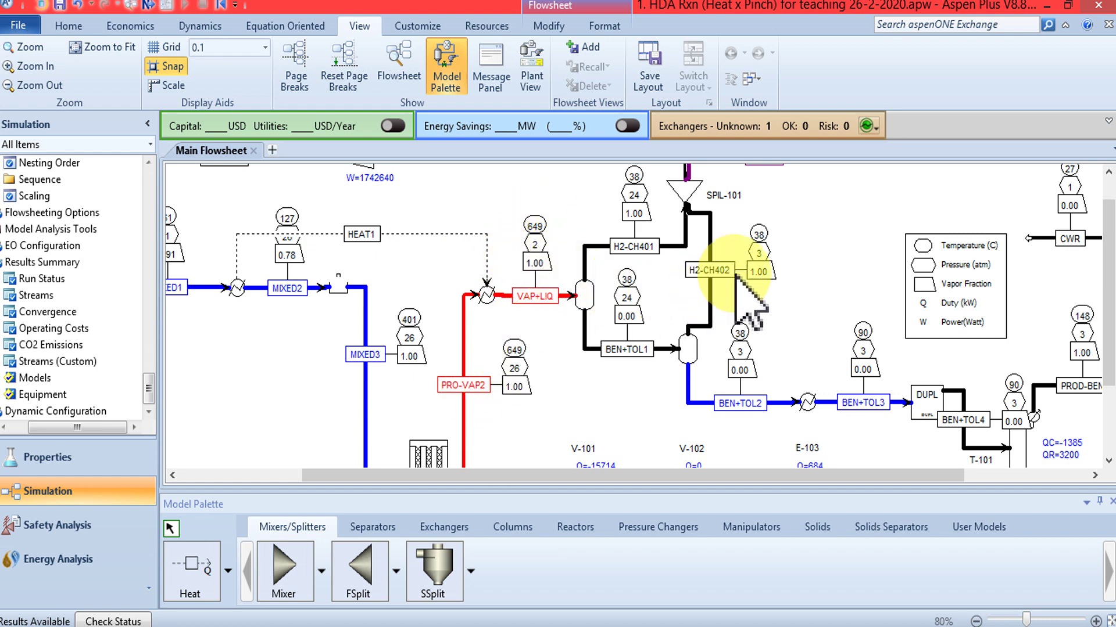
scroll(834, 287, "down", 2)
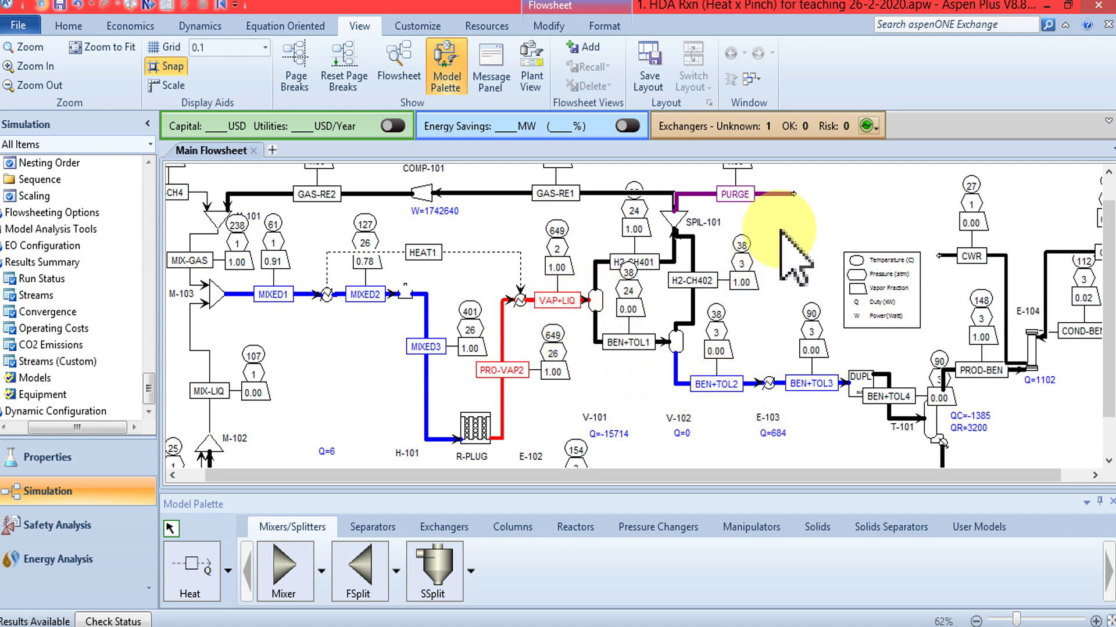
Shift the separation and distillation equipment, from V-101 to E-104, with its streams and the legend farther right of the reactor section.
scroll(834, 250, "down", 3)
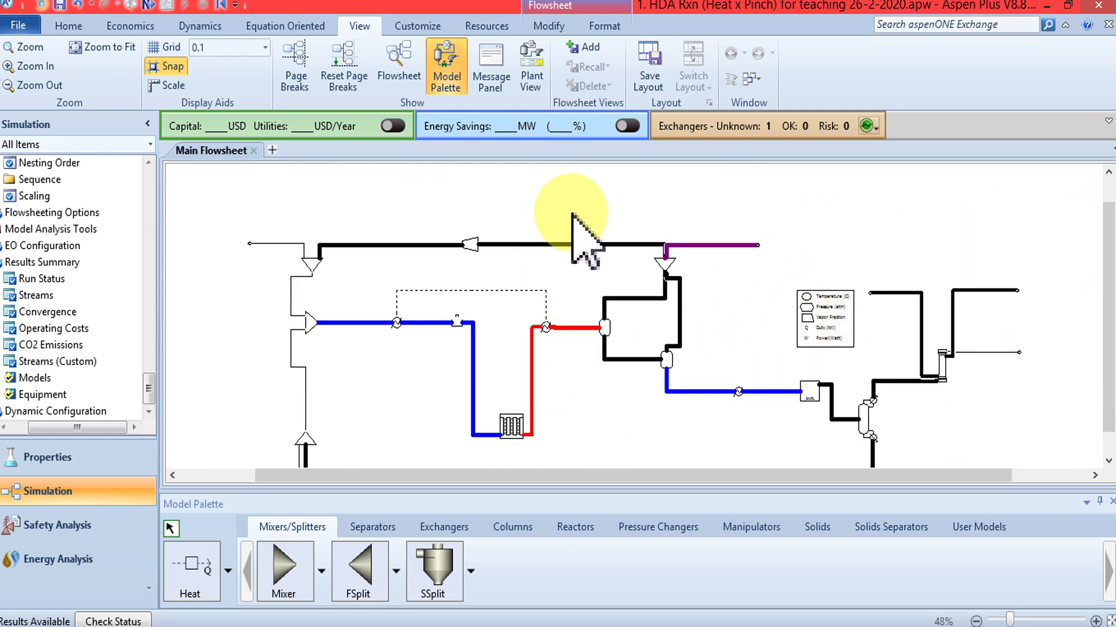
left_click_drag(569, 209, 1037, 453)
key("Right")
key("Right")
key("Right")
key("Right")
key("Right")
key("Right")
key("Right")
key("Right")
key("Right")
key("Right")
key("Right")
key("Right")
key("Right")
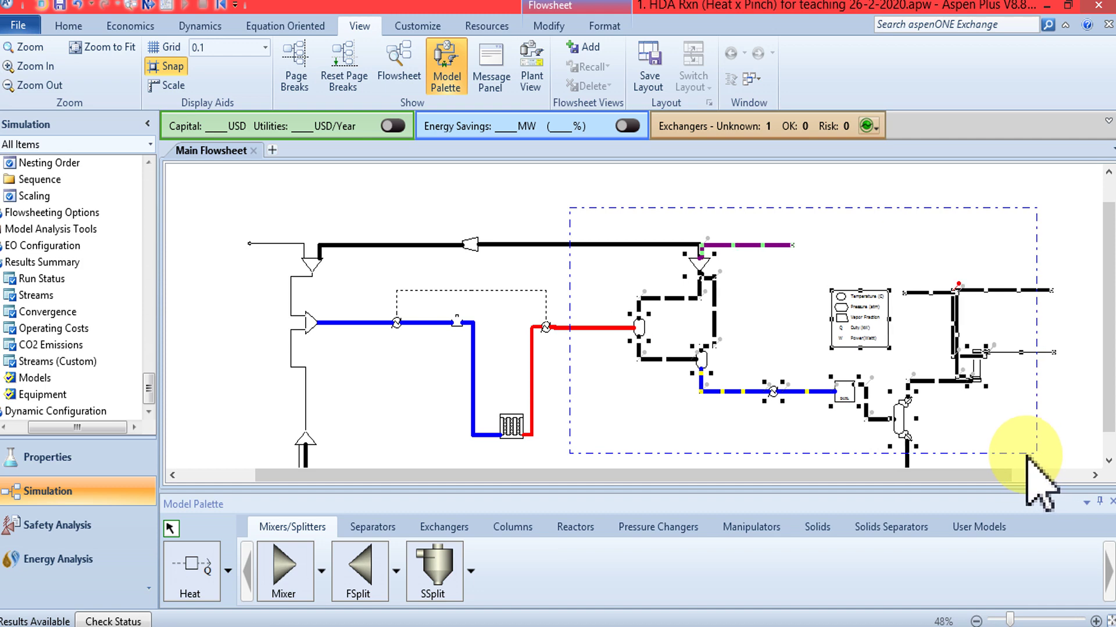
left_click(1040, 407)
scroll(1005, 349, "up", 1)
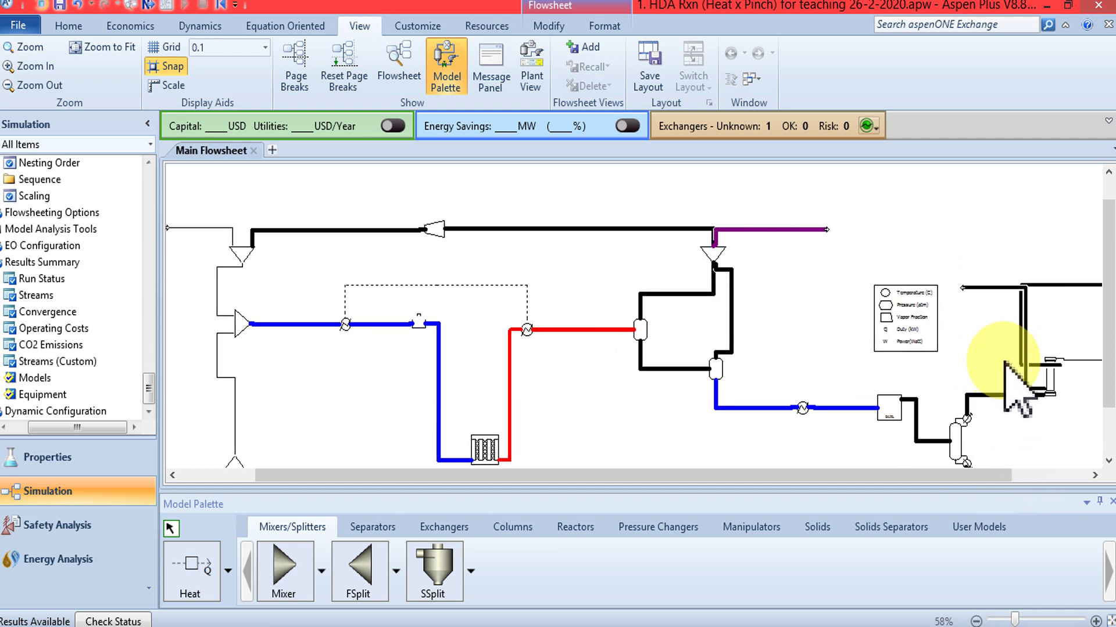
scroll(834, 455, "up", 1)
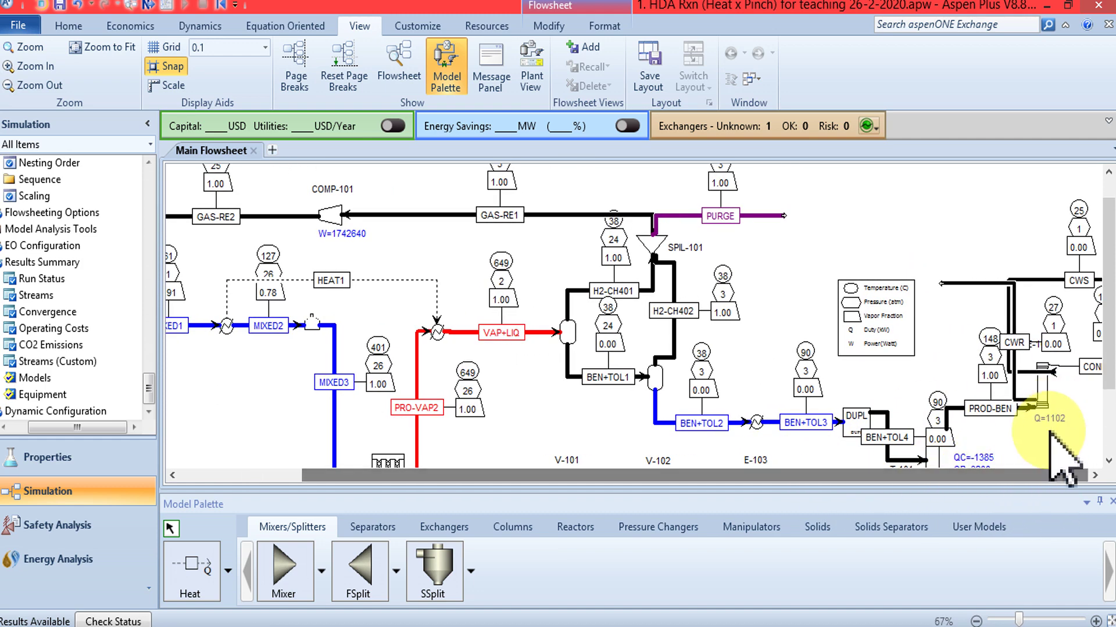
Reroute stream CWS farther right of CWR and shift its label farther along the stream.
left_click(1094, 475)
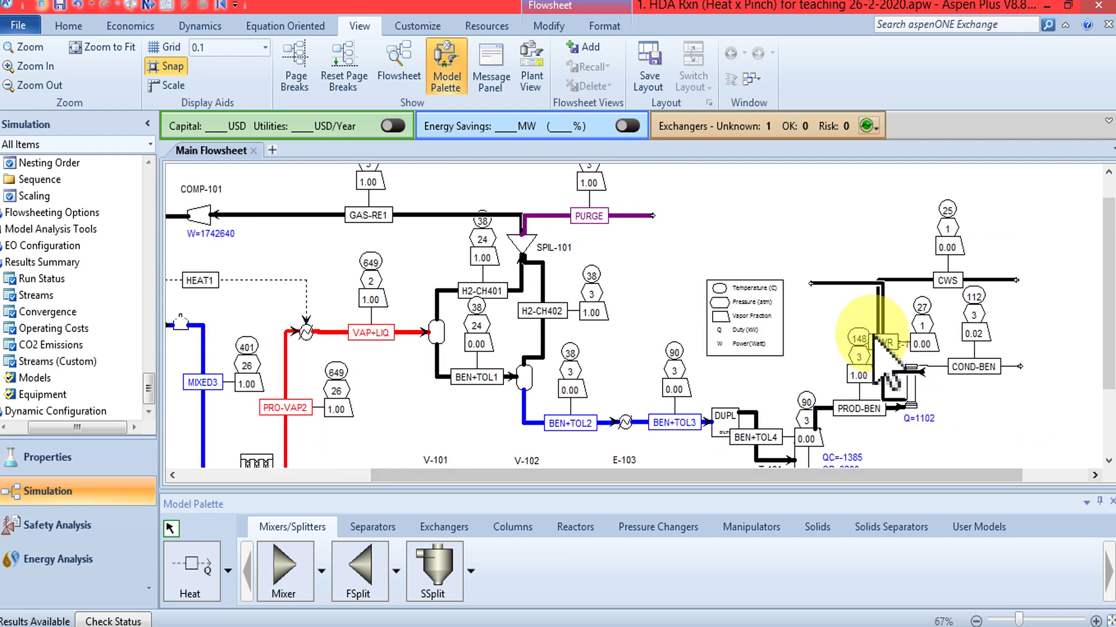
left_click_drag(878, 306, 942, 308)
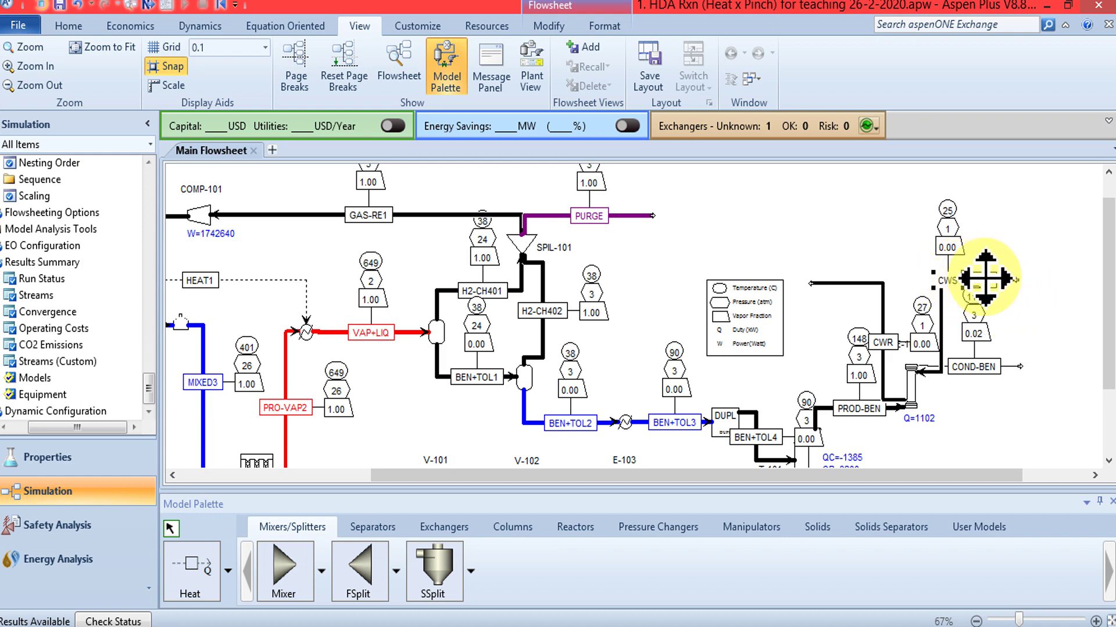
left_click_drag(985, 277, 1019, 279)
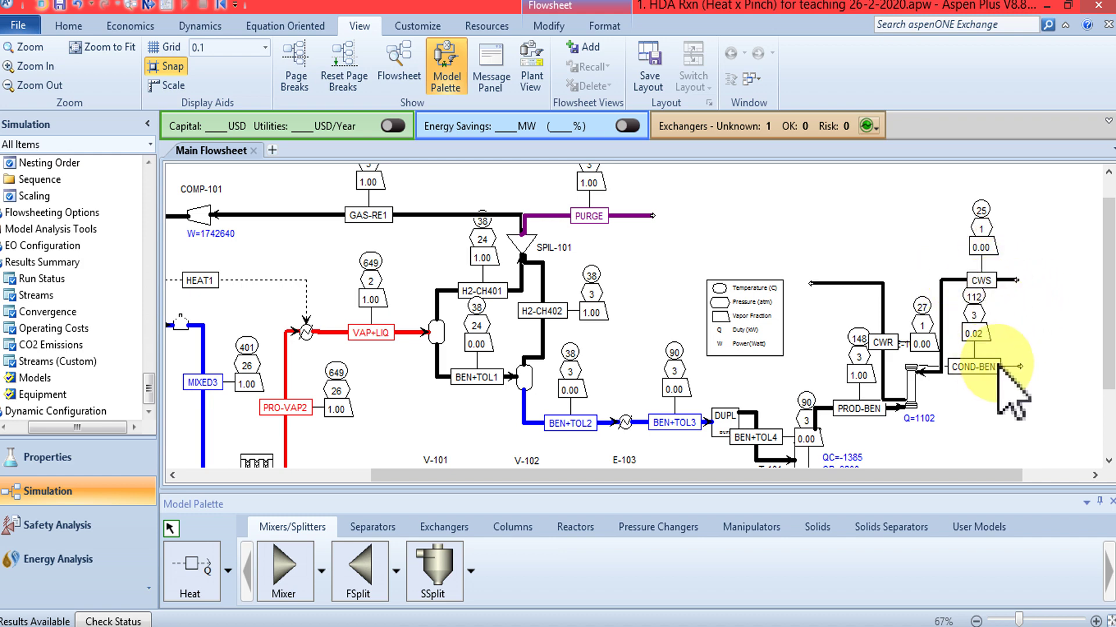
left_click(604, 27)
left_click(549, 26)
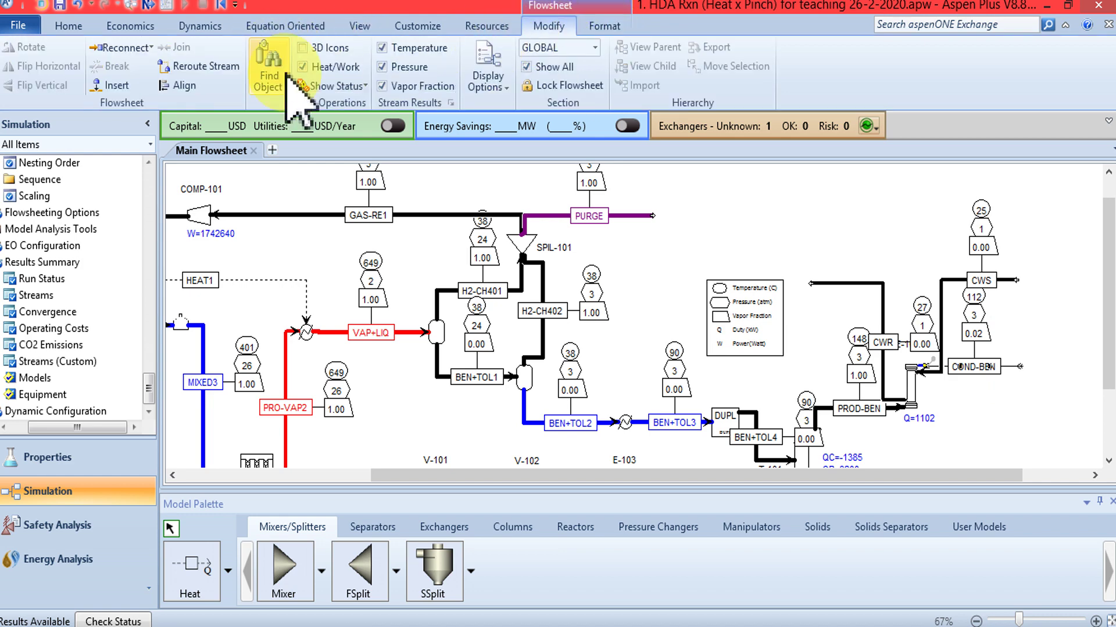
Align the blocks joined by stream VAP+LIQ and move the stream's label closer to exchanger E-102.
left_click_drag(967, 475, 866, 462)
left_click(493, 334)
left_click(185, 87)
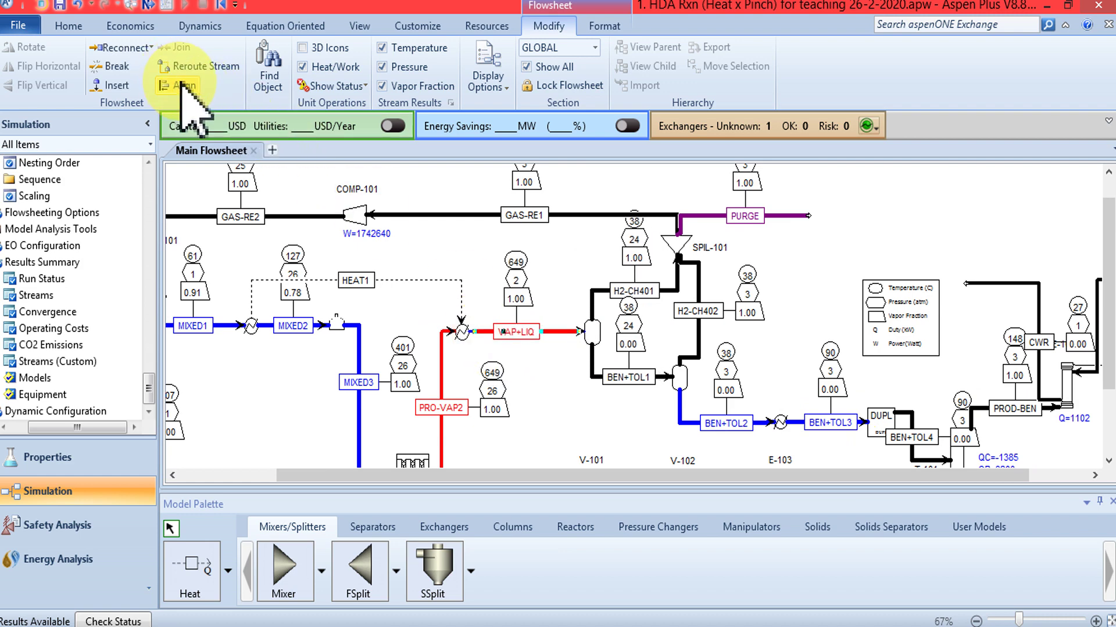
left_click_drag(516, 324, 492, 326)
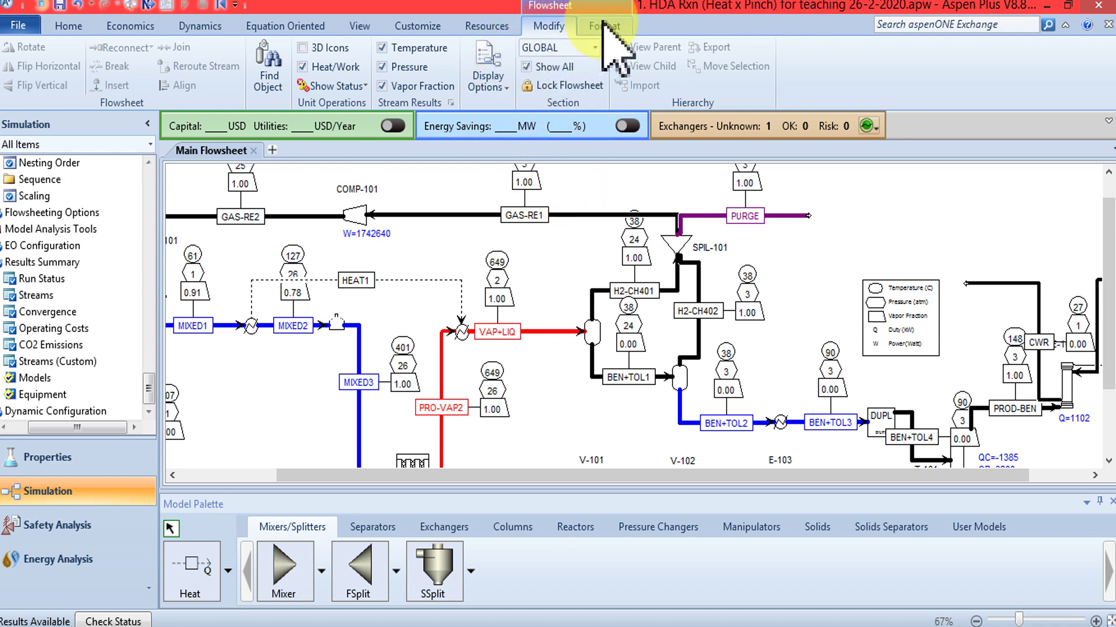
Place a Heater block between E-102 and V-101 and reconnect the destination of stream VAP+LIQ to its feed port.
left_click(443, 529)
left_click(285, 566)
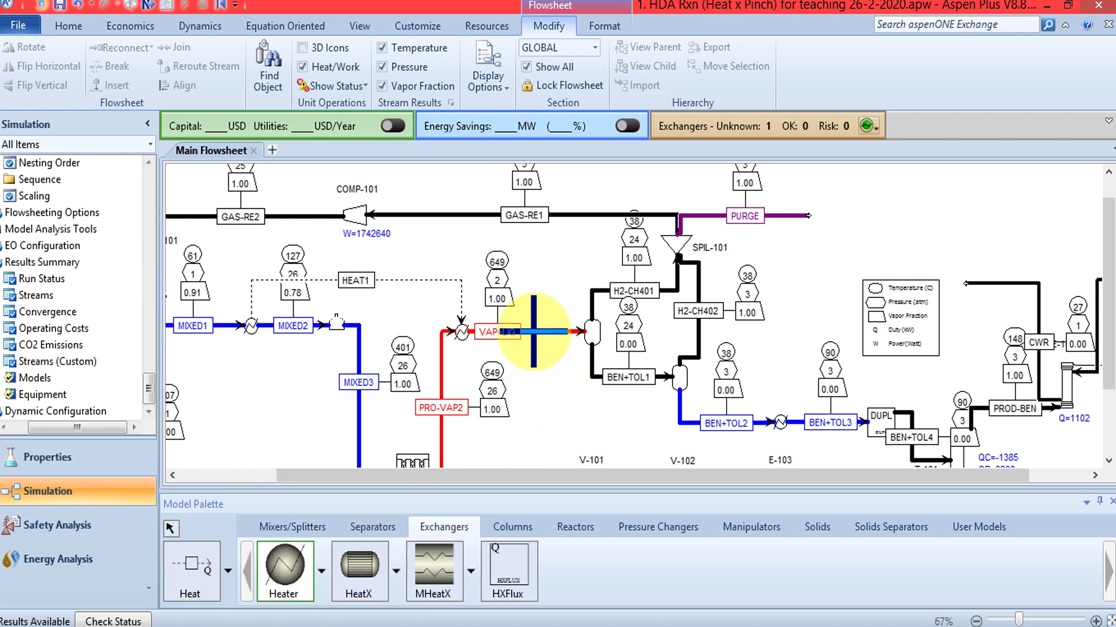
left_click(527, 331)
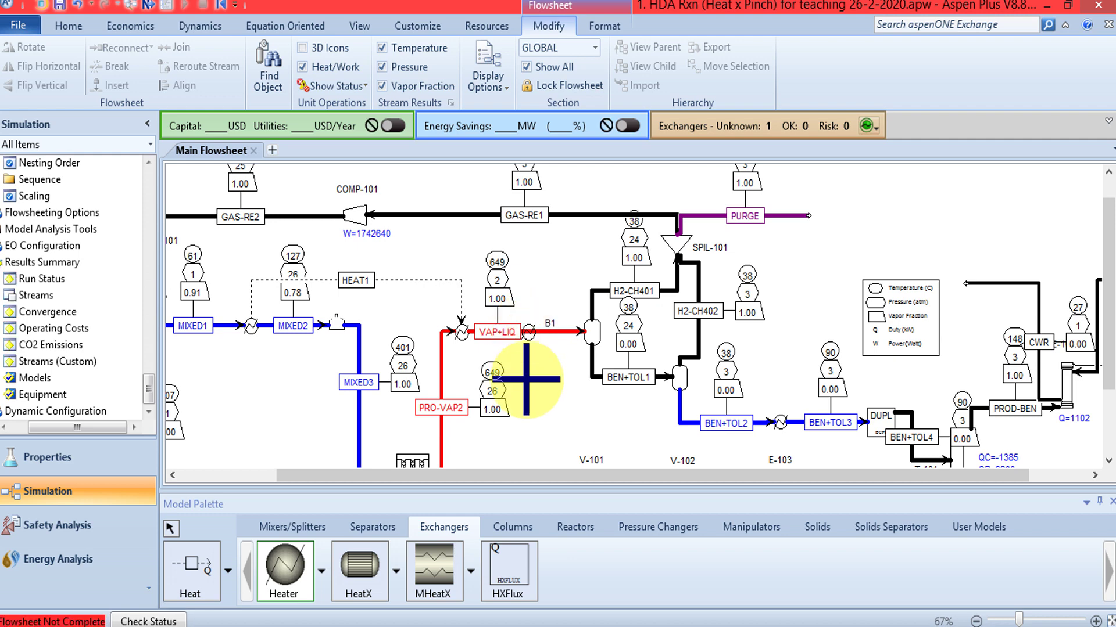
right_click(556, 332)
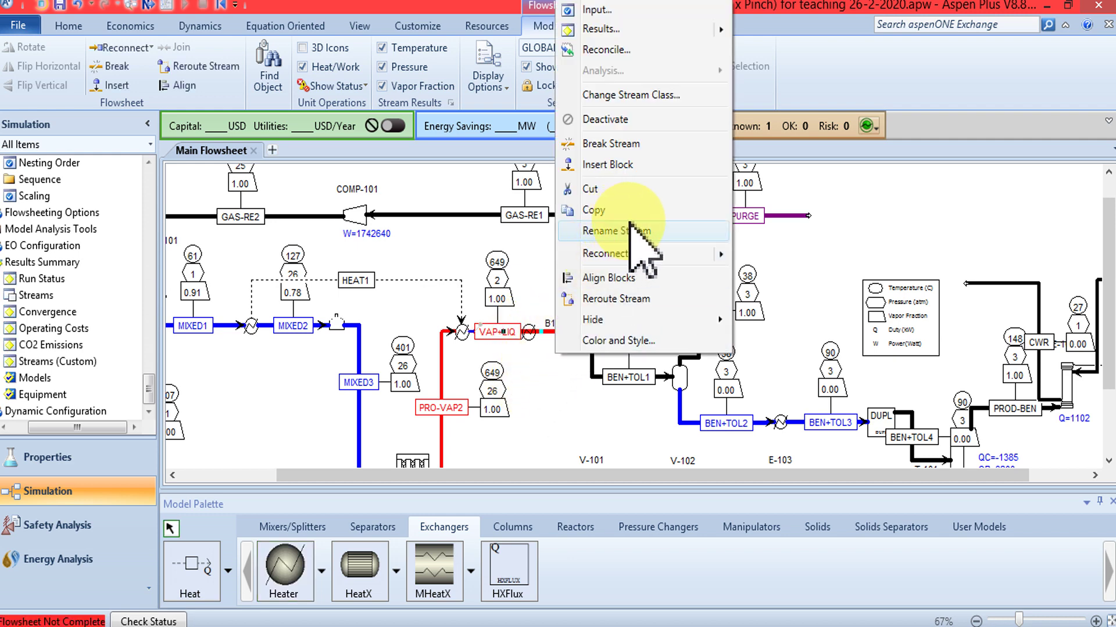
mouse_move(711, 254)
left_click(762, 258)
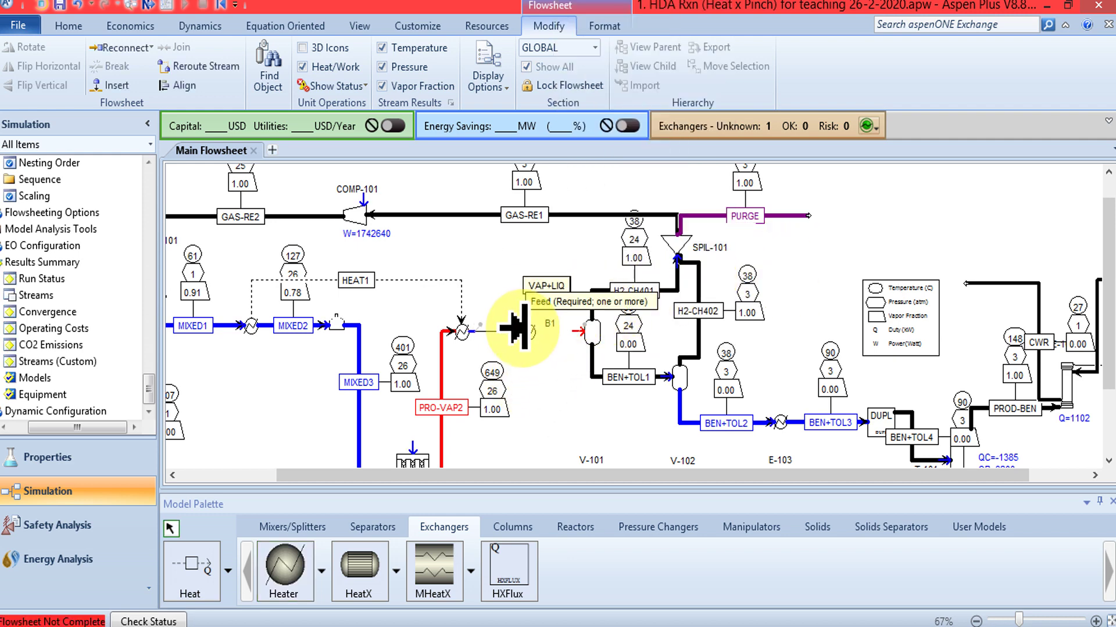
left_click(512, 327)
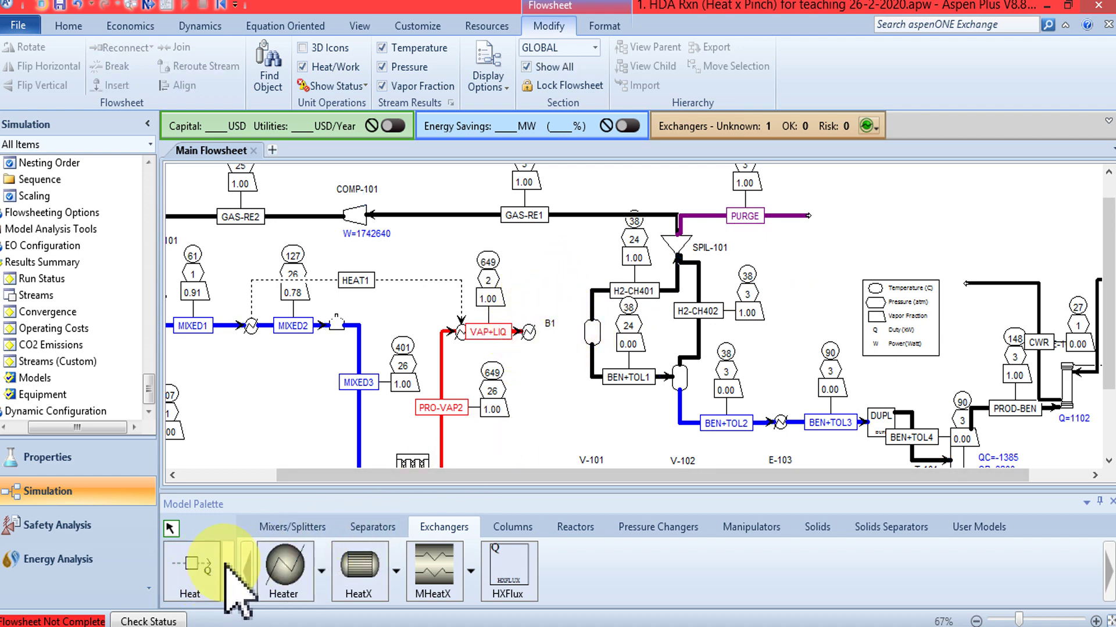
Connect the new heater's outlet to the V-101 feed with a material stream.
left_click(227, 566)
left_click(219, 408)
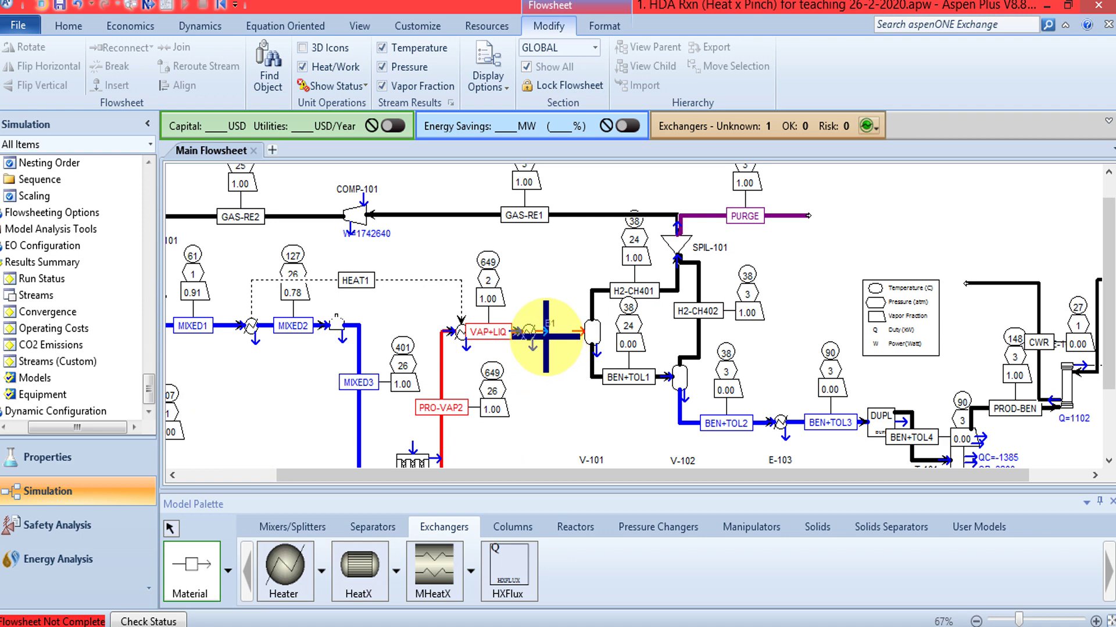
left_click(544, 332)
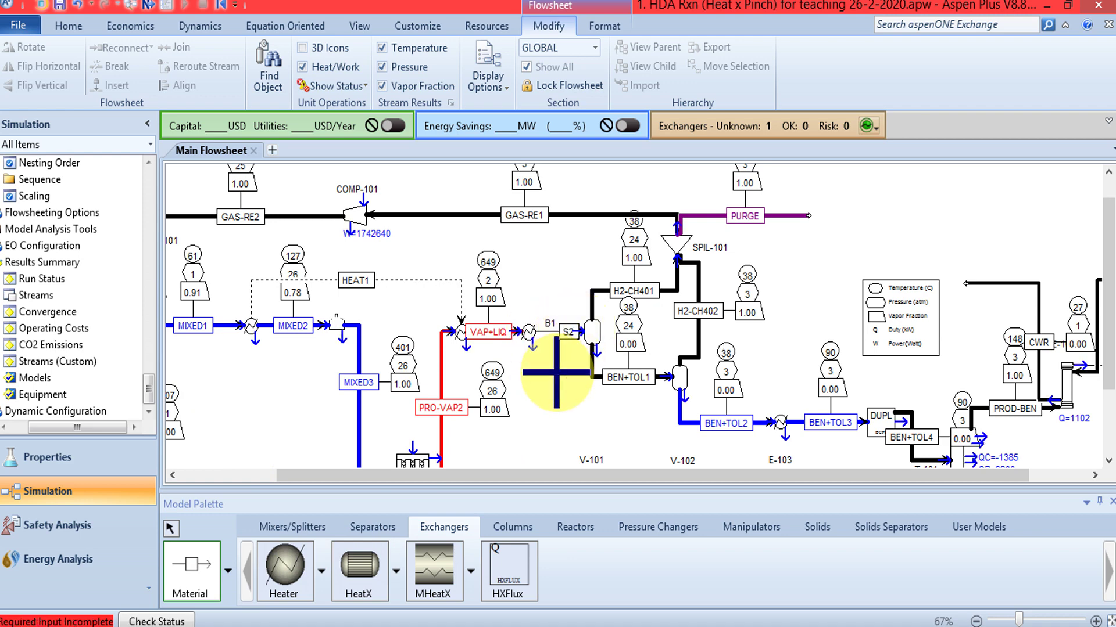
left_click(580, 330)
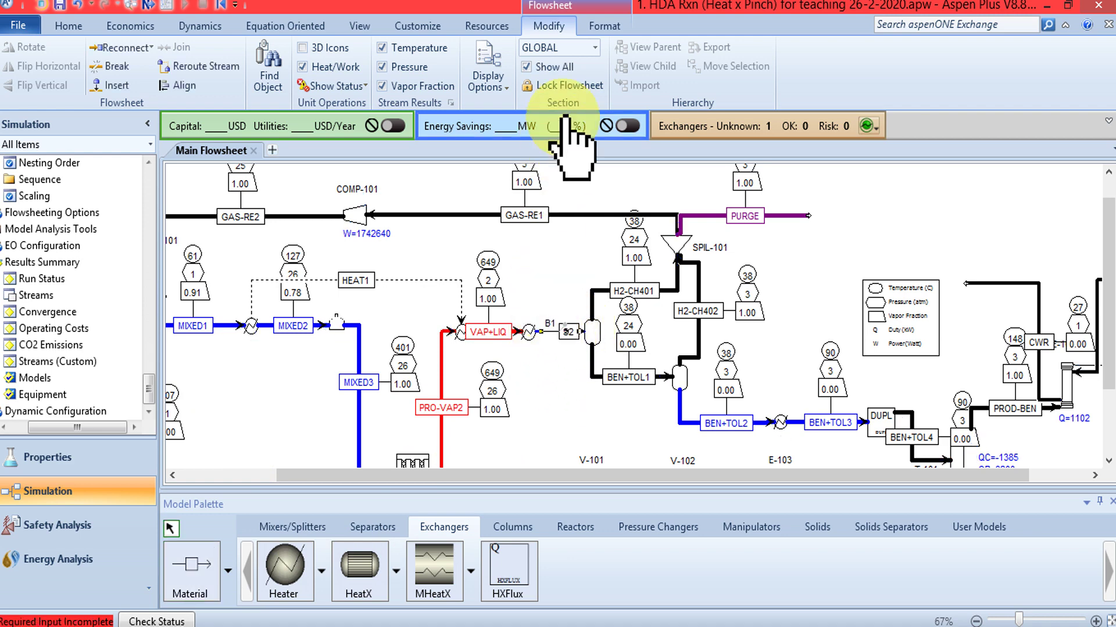
Format the new stream between the heater and V-101 with a 4 pt red line.
left_click(604, 27)
left_click(366, 68)
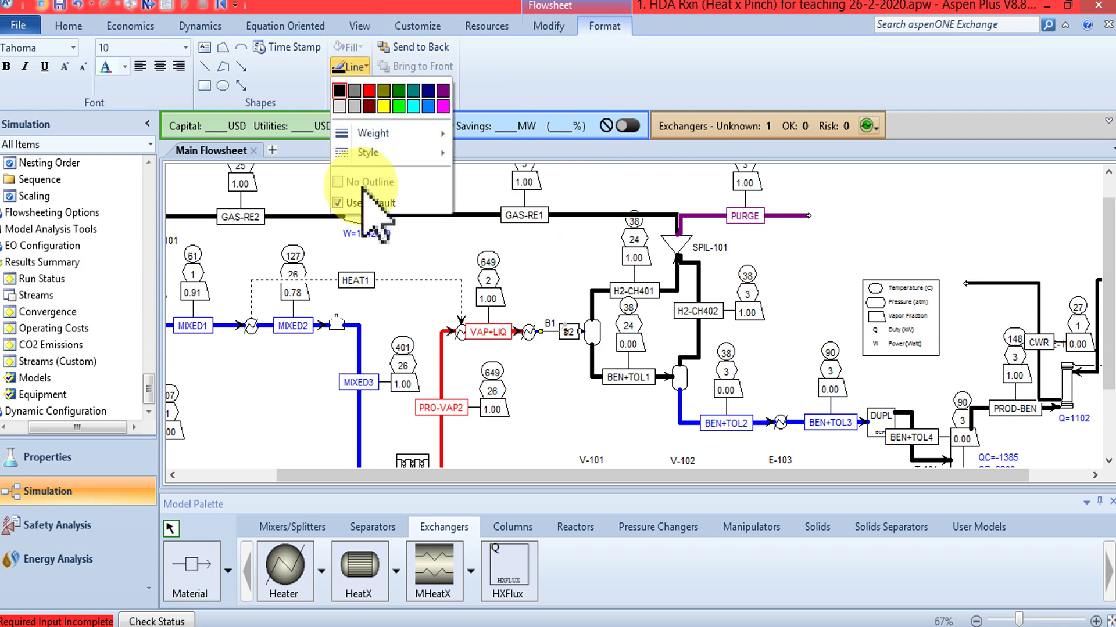
mouse_move(395, 133)
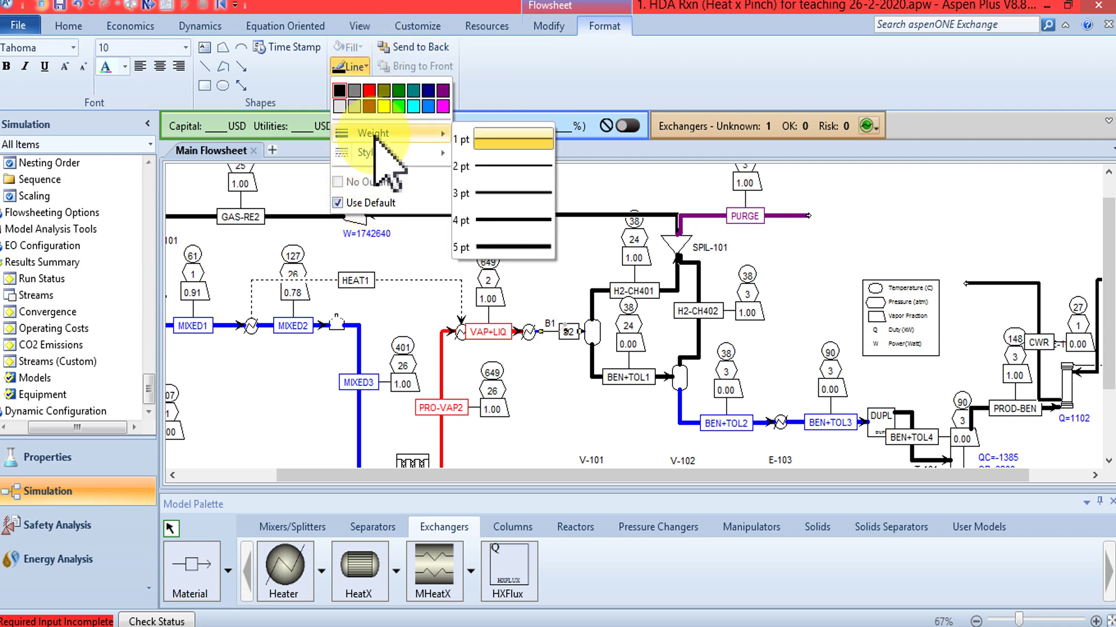
left_click(512, 221)
left_click(357, 67)
left_click(371, 89)
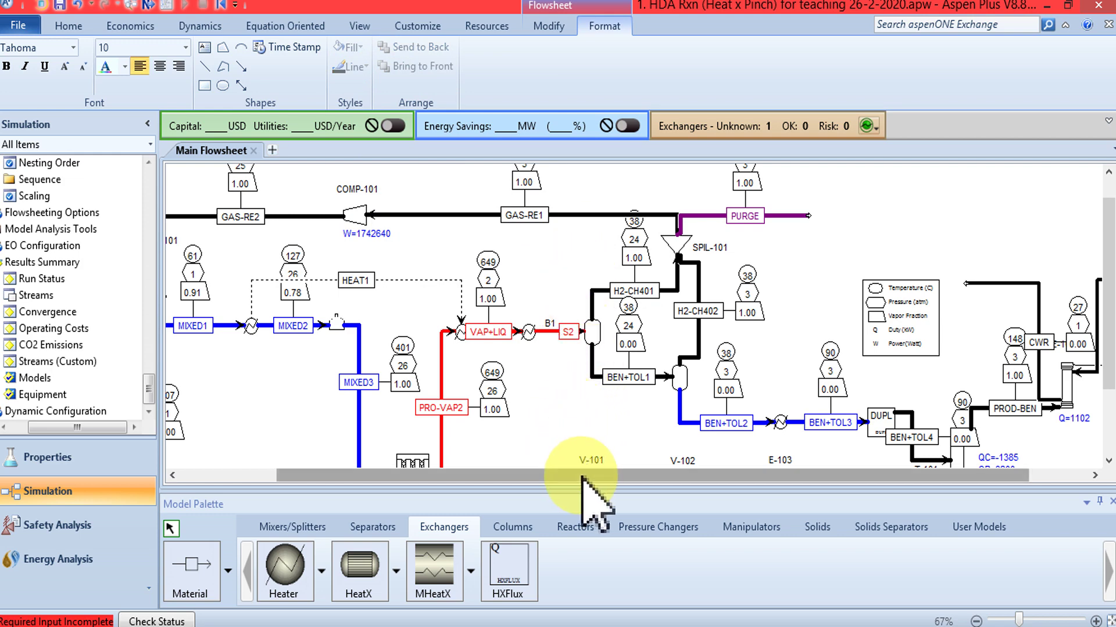
Shift the feed and reactor section, up to E-102, farther left to widen the space before V-101.
scroll(505, 319, "down", 3)
scroll(507, 321, "down", 1)
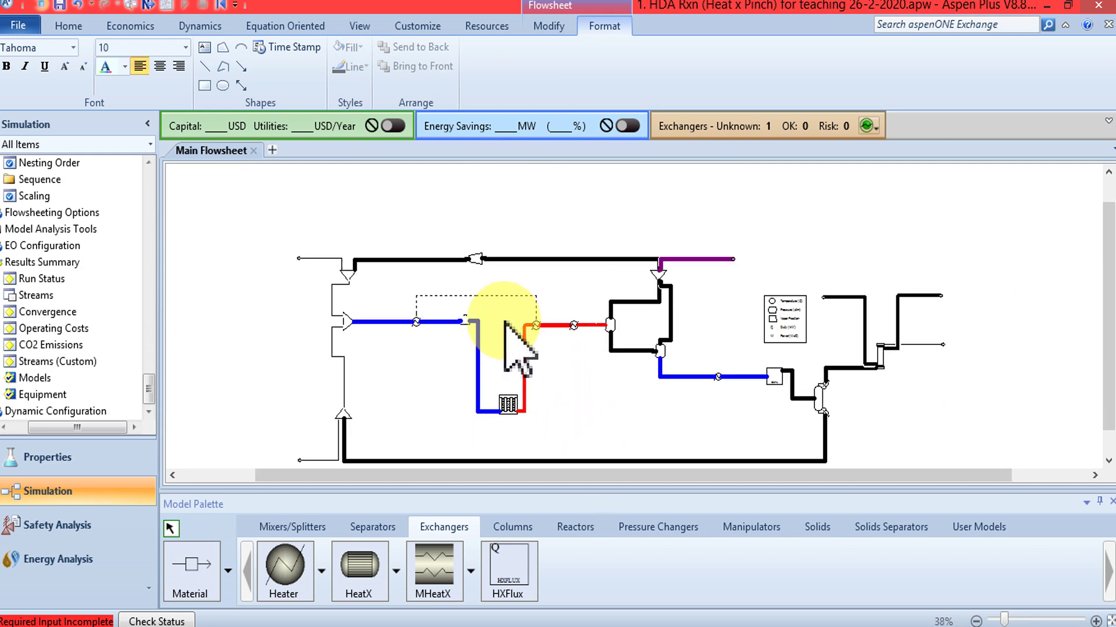
left_click_drag(278, 223, 553, 434)
key("Left")
key("Left")
key("Left")
key("Left")
key("Left")
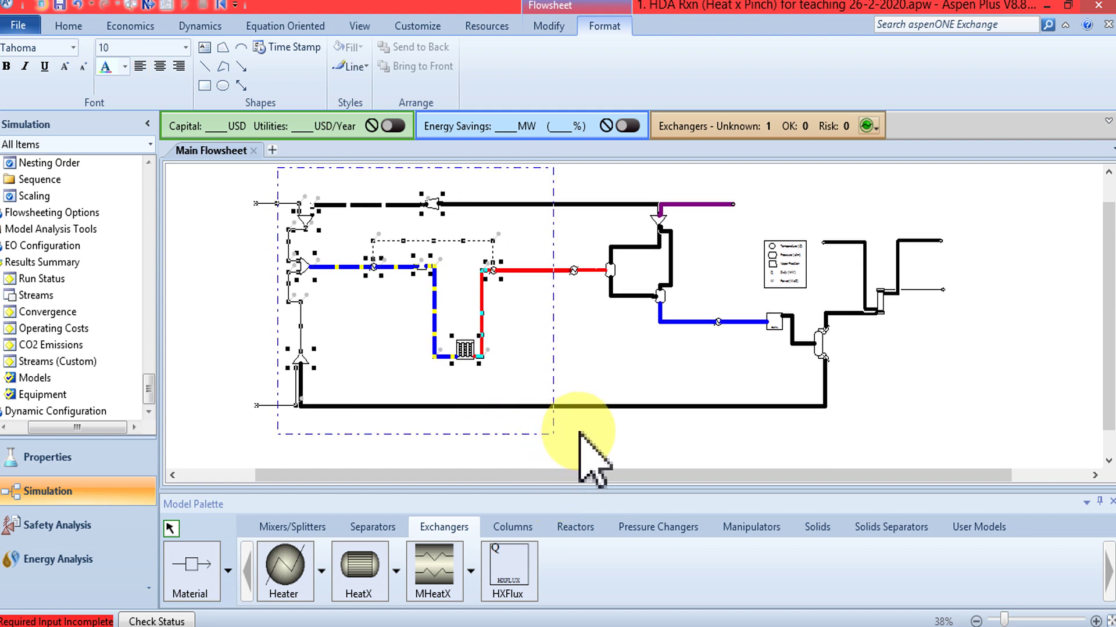
left_click(559, 456)
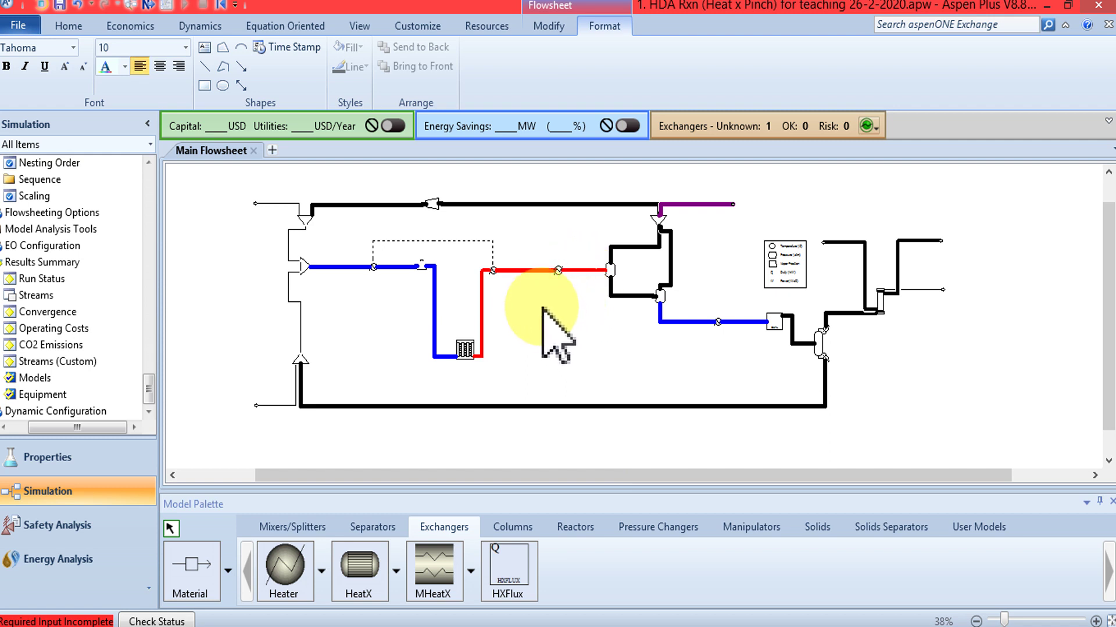
Move heater B1's name label below the block, level with the V-101 label.
scroll(538, 301, "up", 1)
scroll(539, 301, "up", 2)
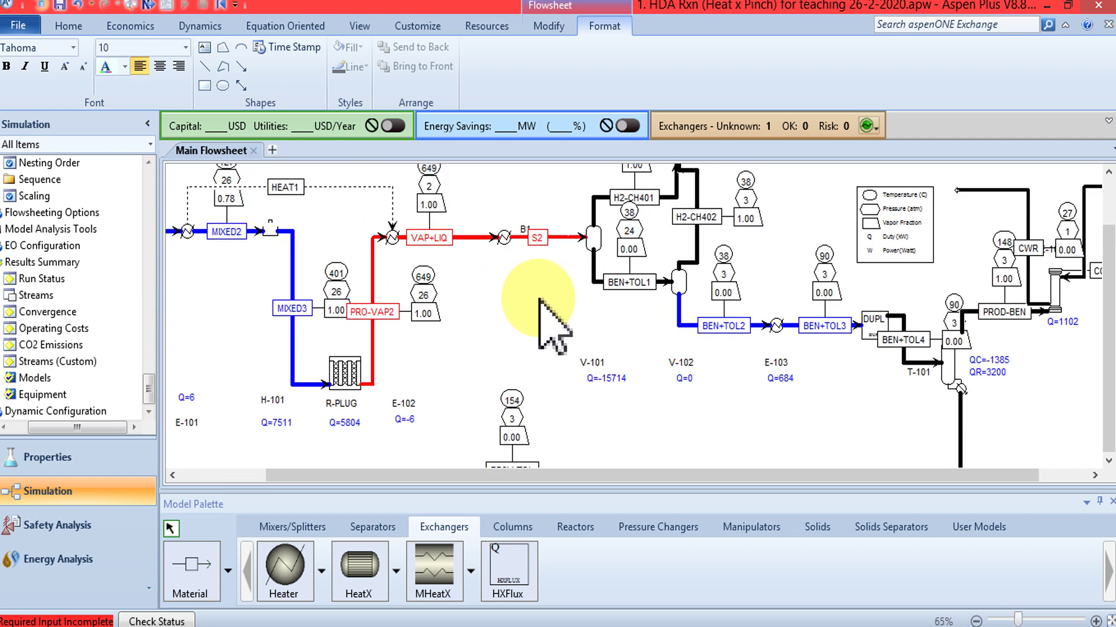
scroll(537, 302, "up", 2)
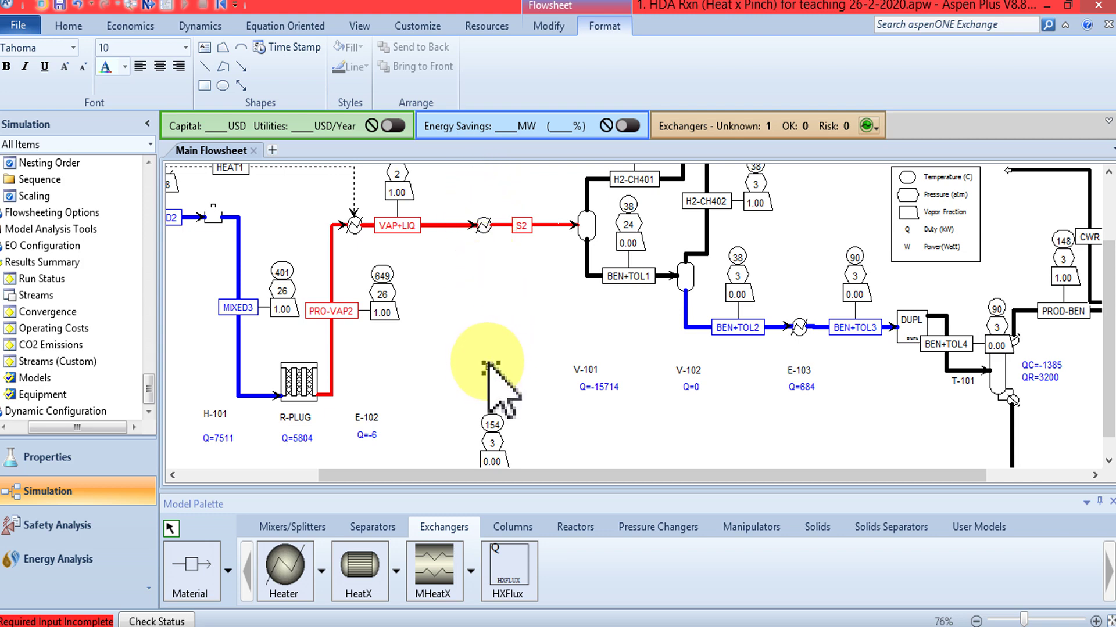
Rename exchanger block E-101 as E-101S.
left_click_drag(633, 475, 493, 457)
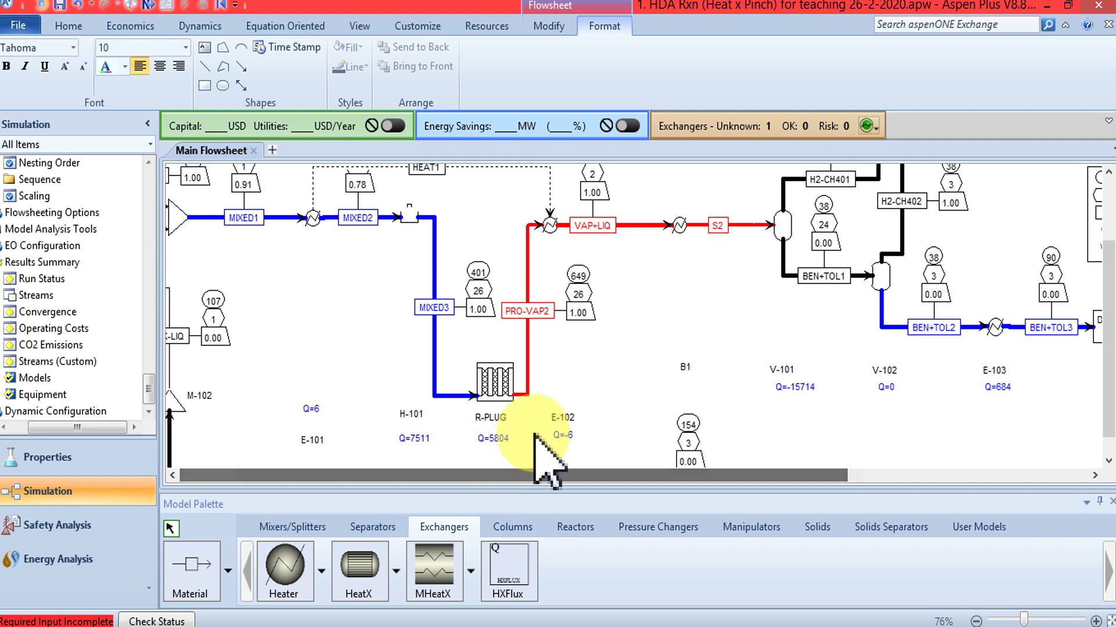
left_click_drag(1103, 250, 1103, 192)
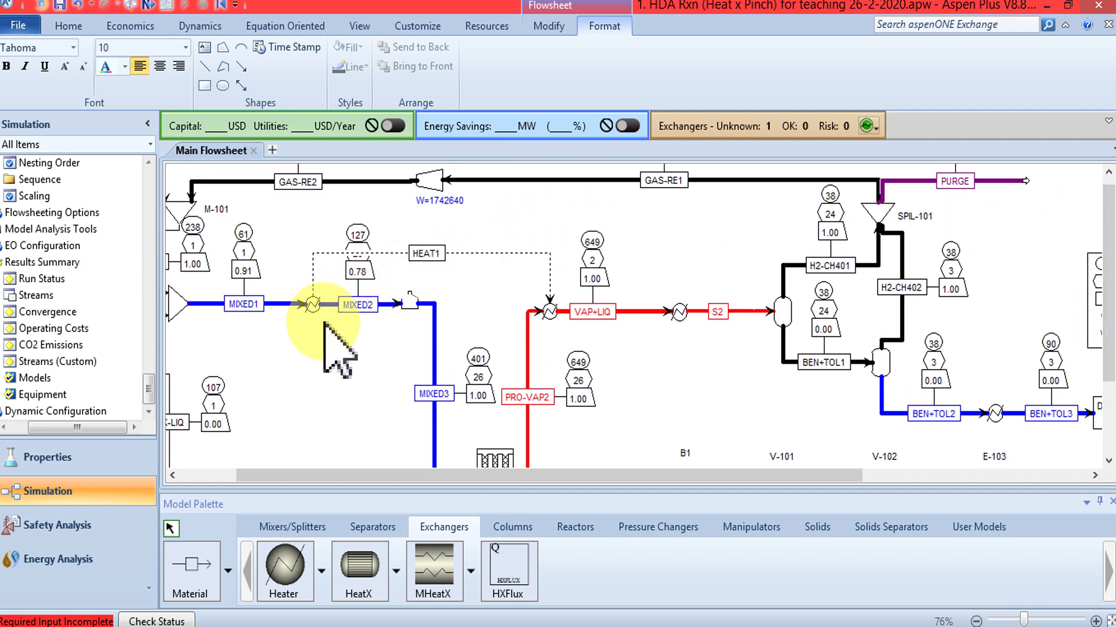
left_click_drag(1101, 224, 1089, 287)
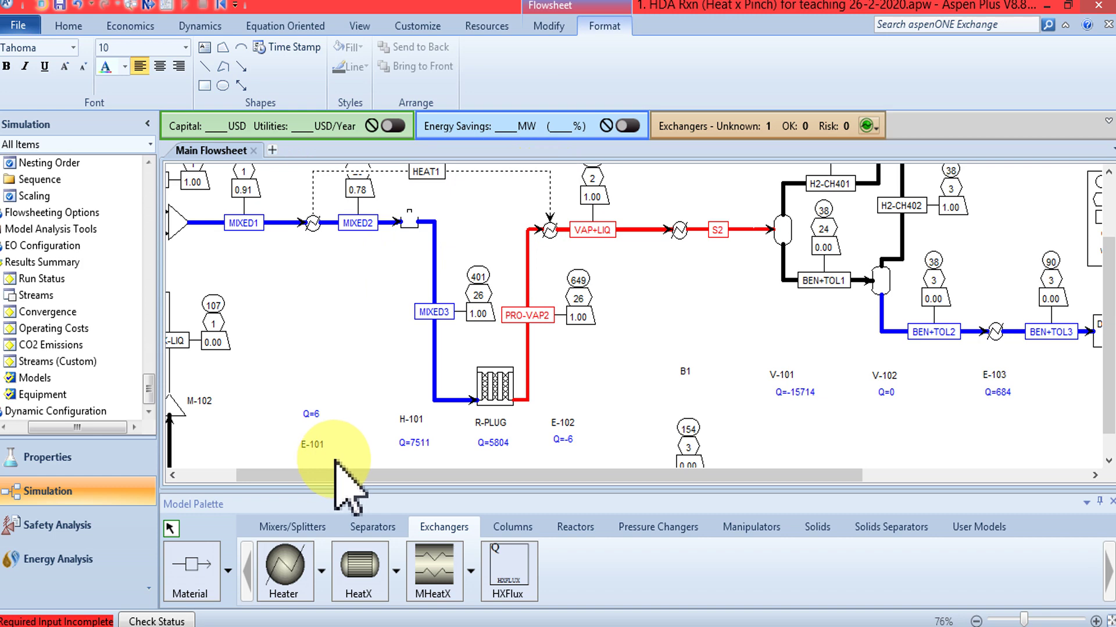
right_click(312, 449)
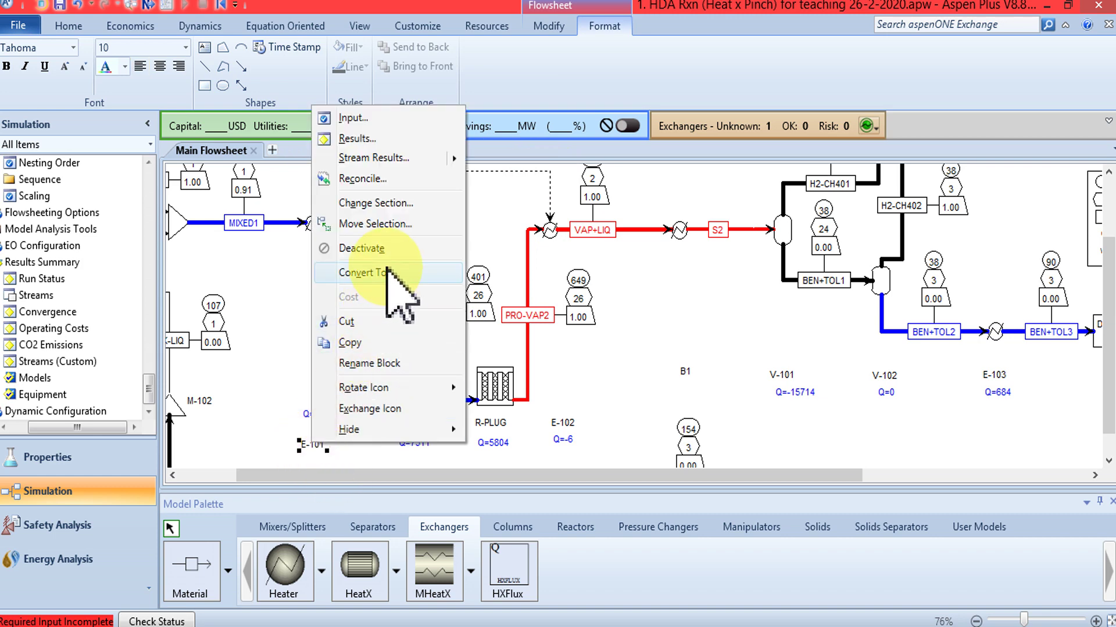
left_click(370, 363)
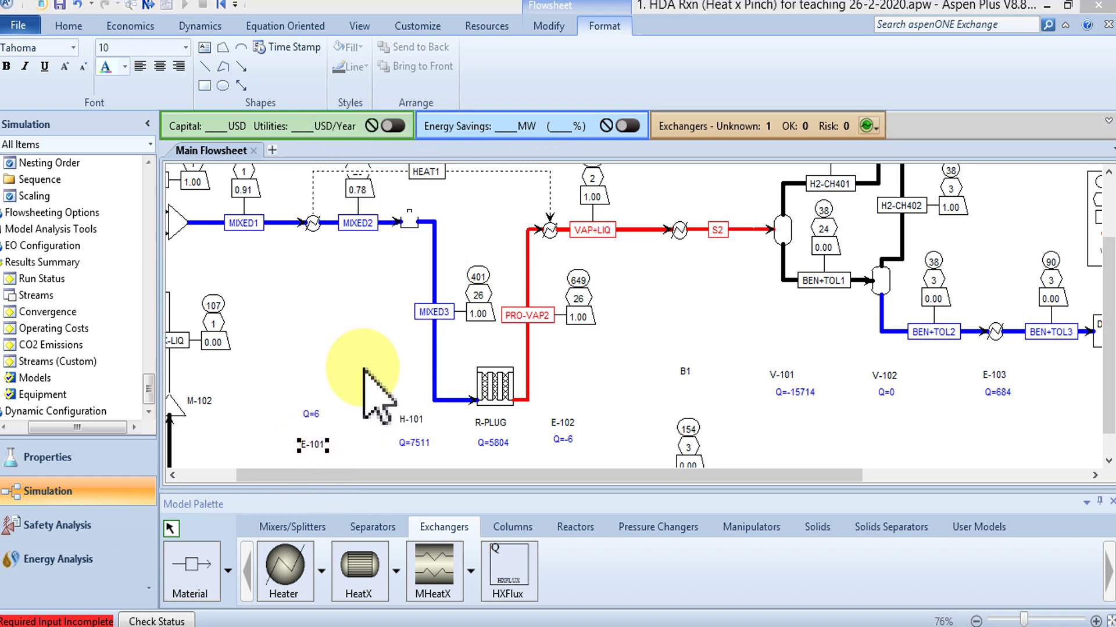
left_click(496, 321)
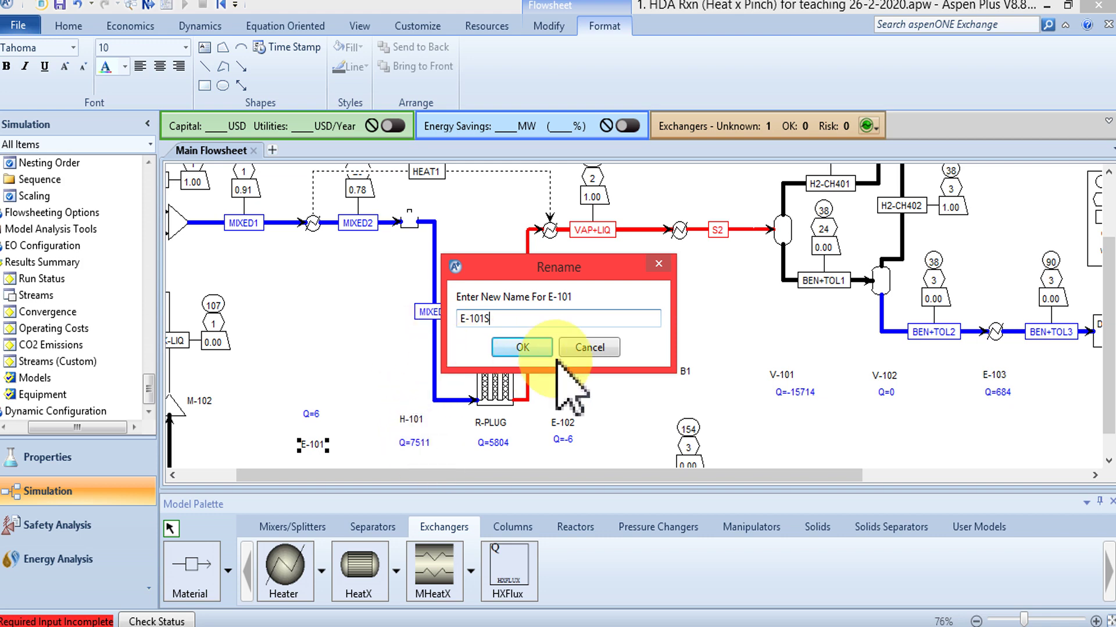
left_click(523, 348)
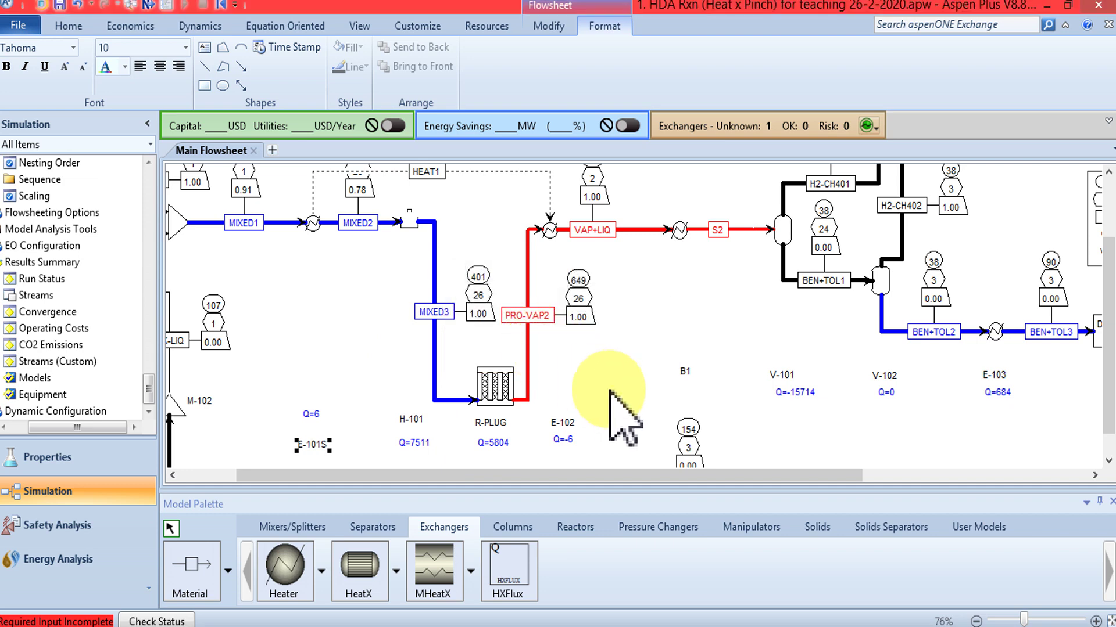
Rename exchanger block E-102 as E-101T.
right_click(565, 425)
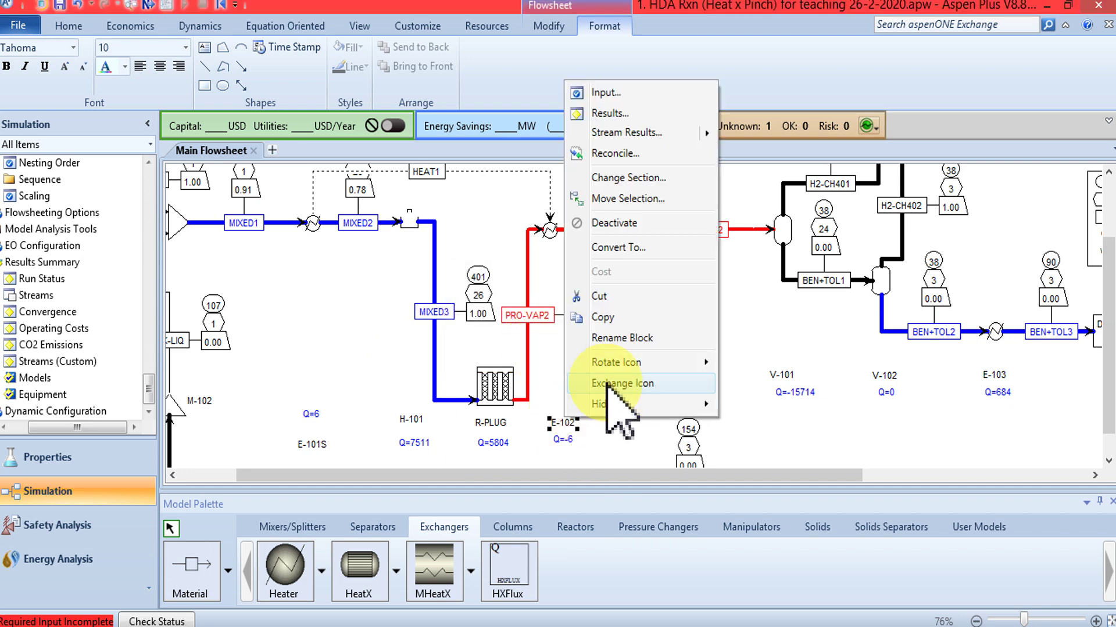
left_click(628, 339)
left_click(501, 320)
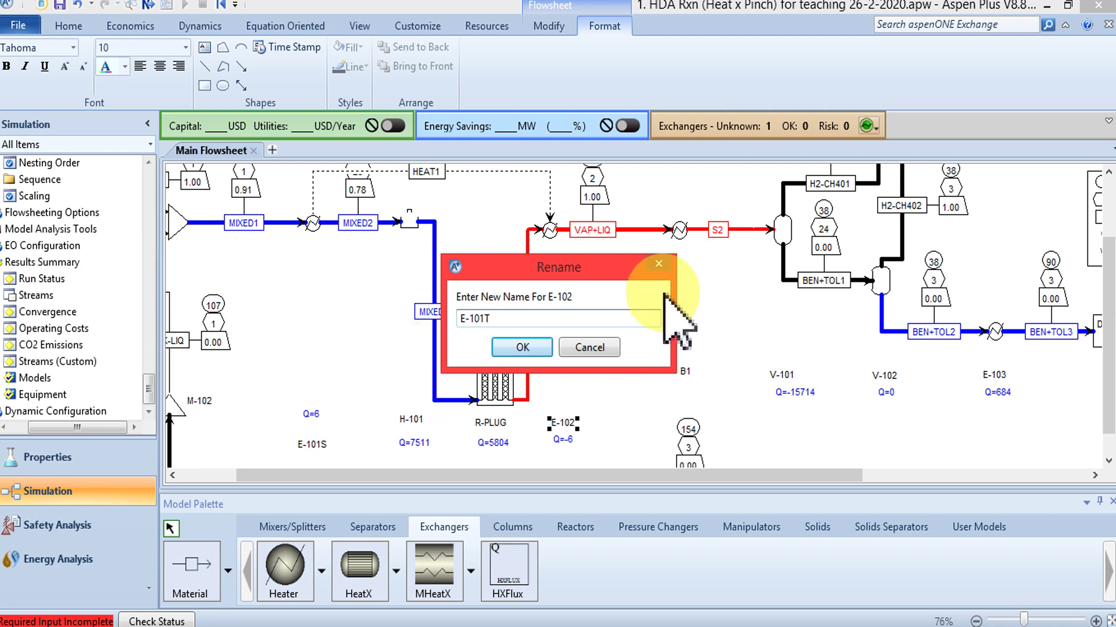
left_click(523, 347)
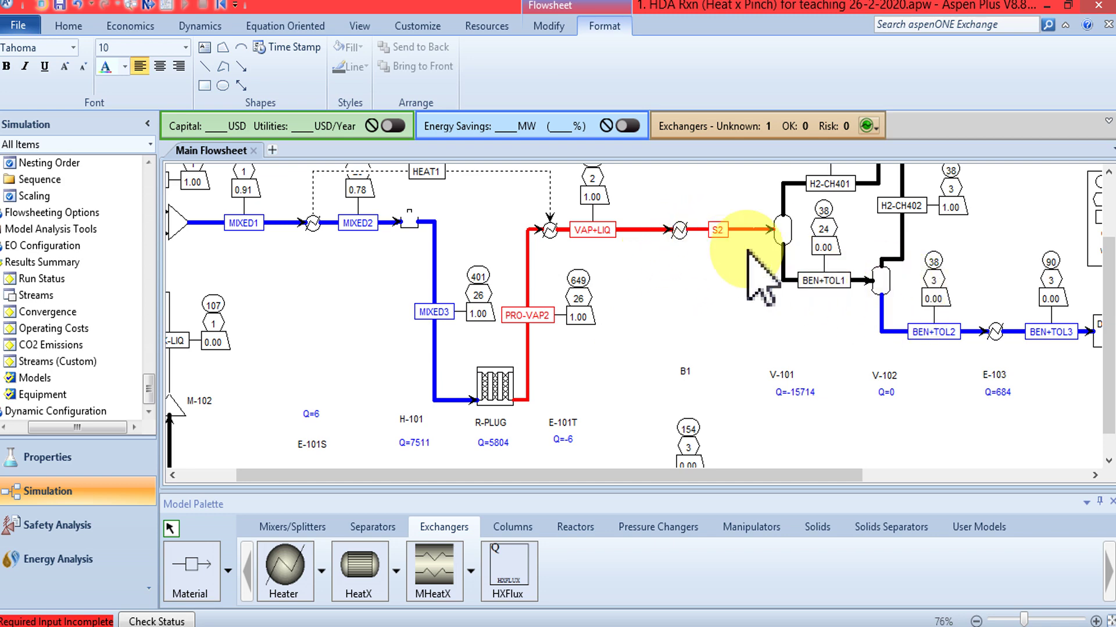
Rename the new stream S2 entering V-101 as VAP-LIQ1.
right_click(723, 232)
left_click(801, 530)
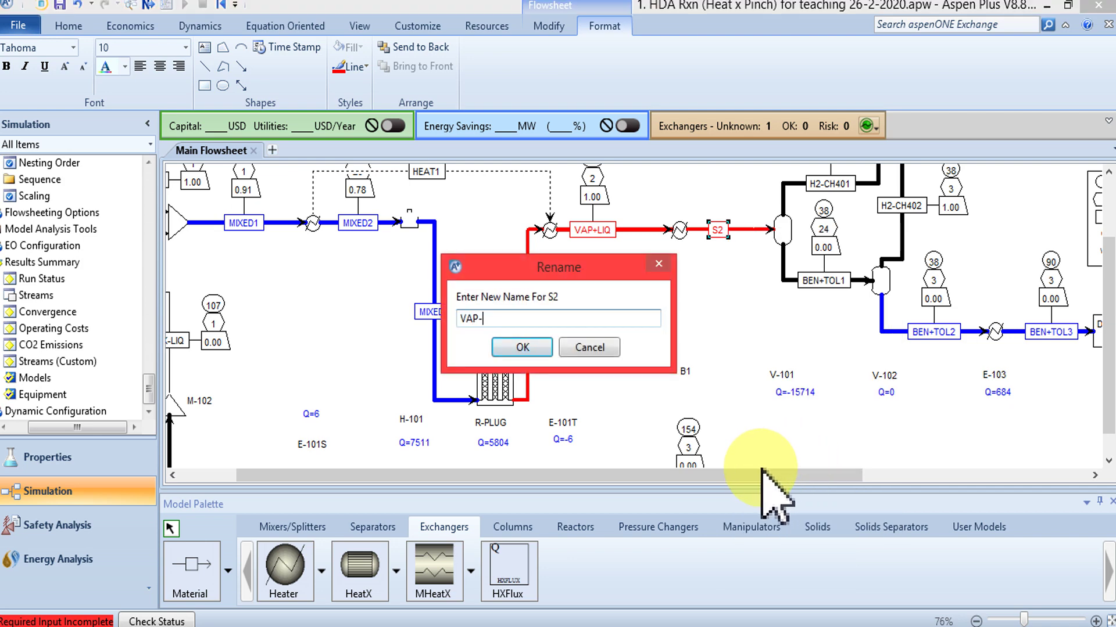
type("VAP-LIQ1")
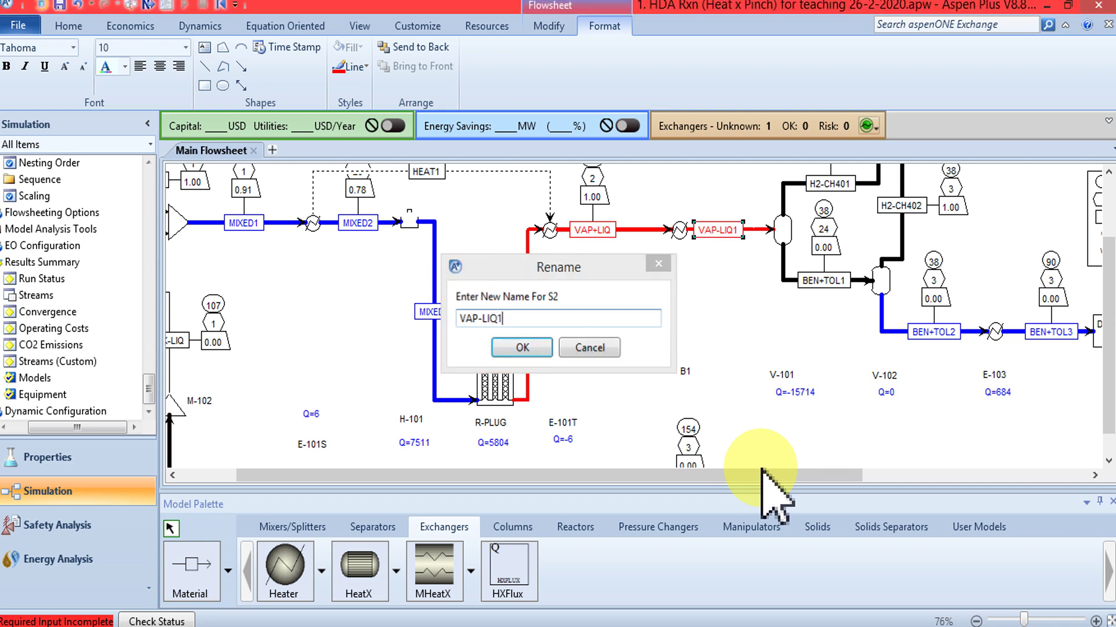
key("Return")
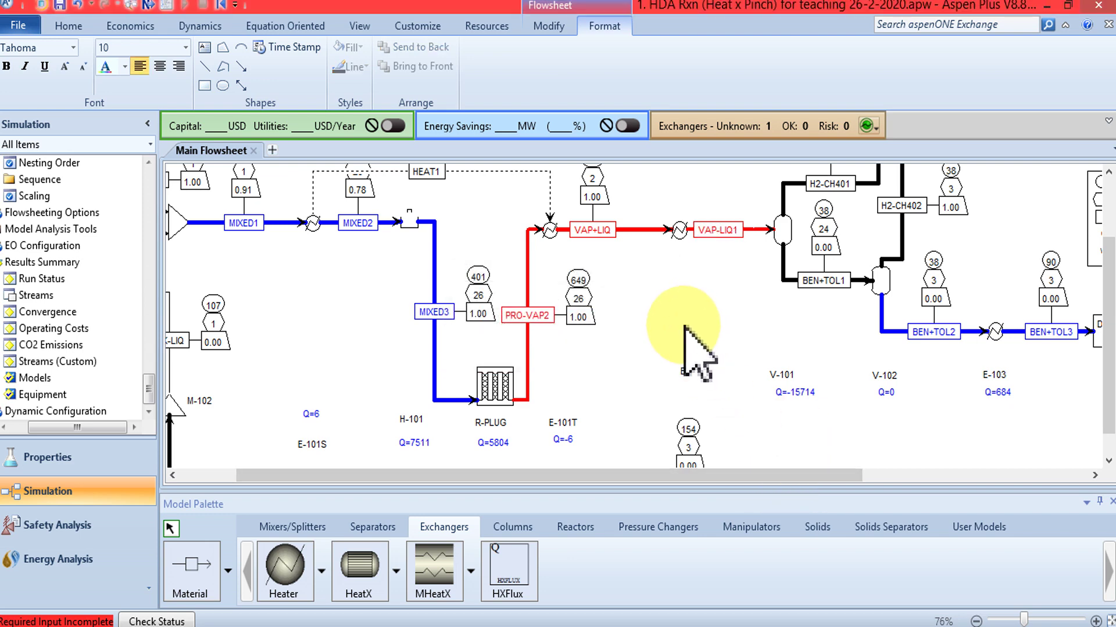
Rename stream VAP-LIQ1 as VAP+LIQ1.
right_click(723, 232)
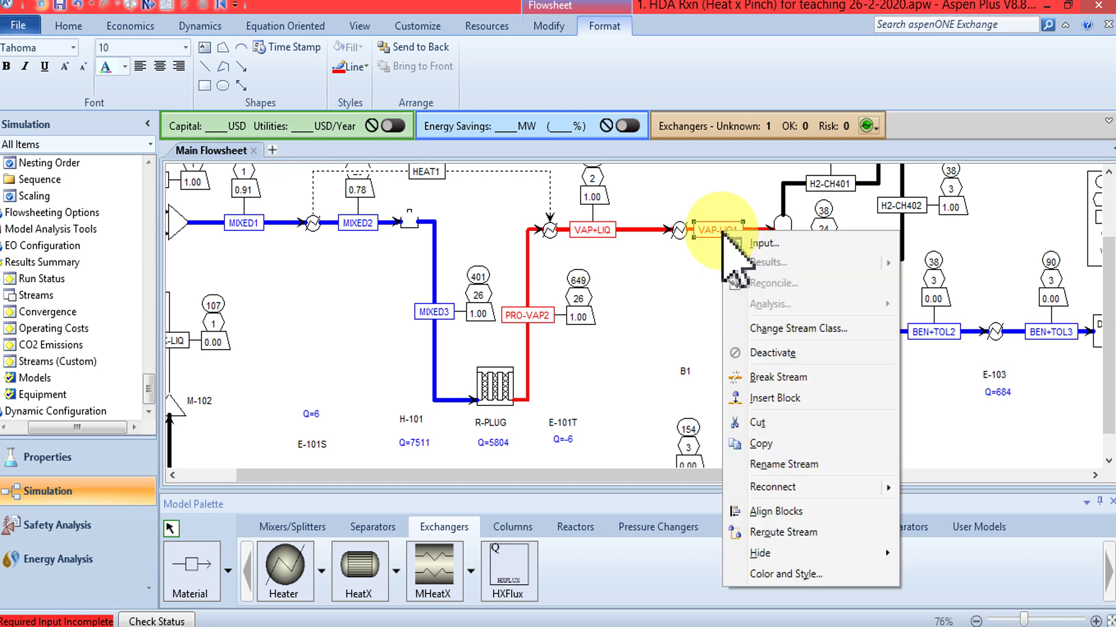
left_click(793, 465)
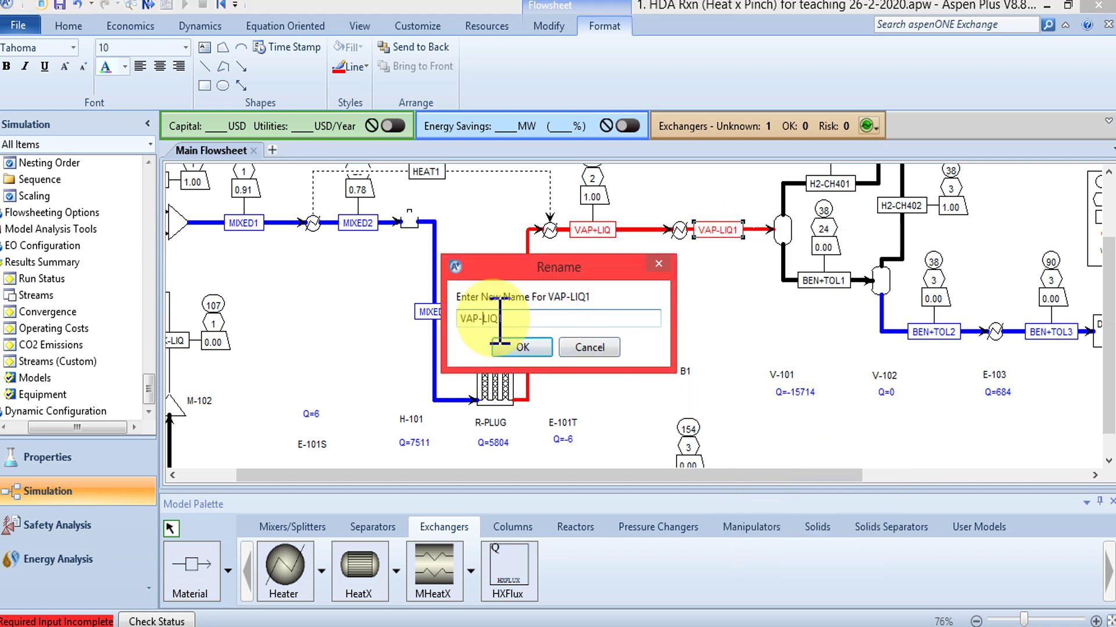
type("+")
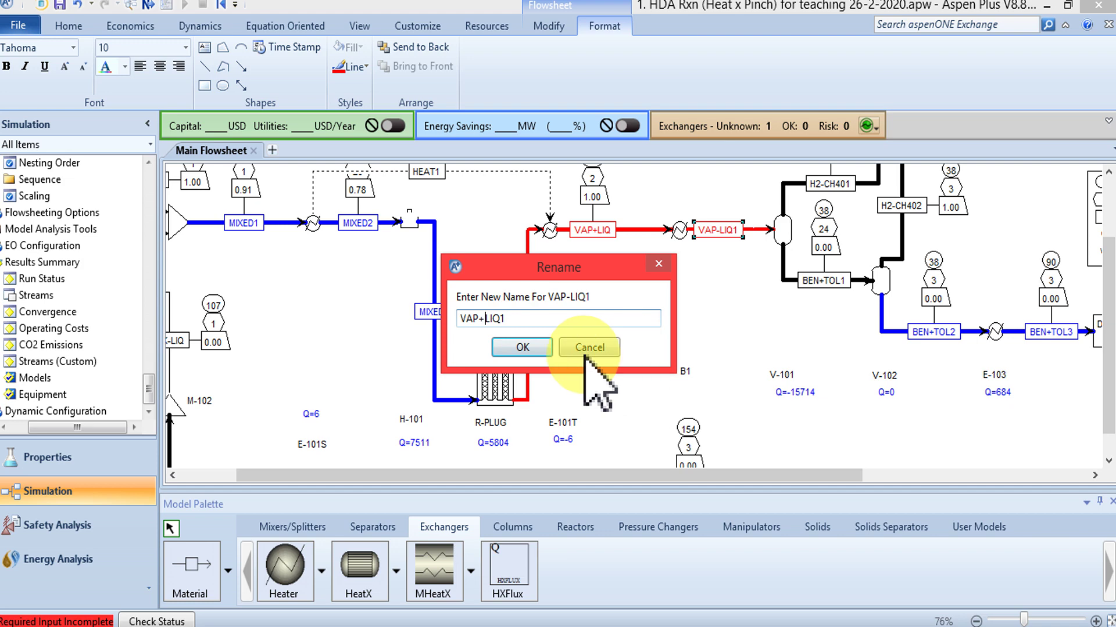
left_click(522, 347)
left_click(735, 339)
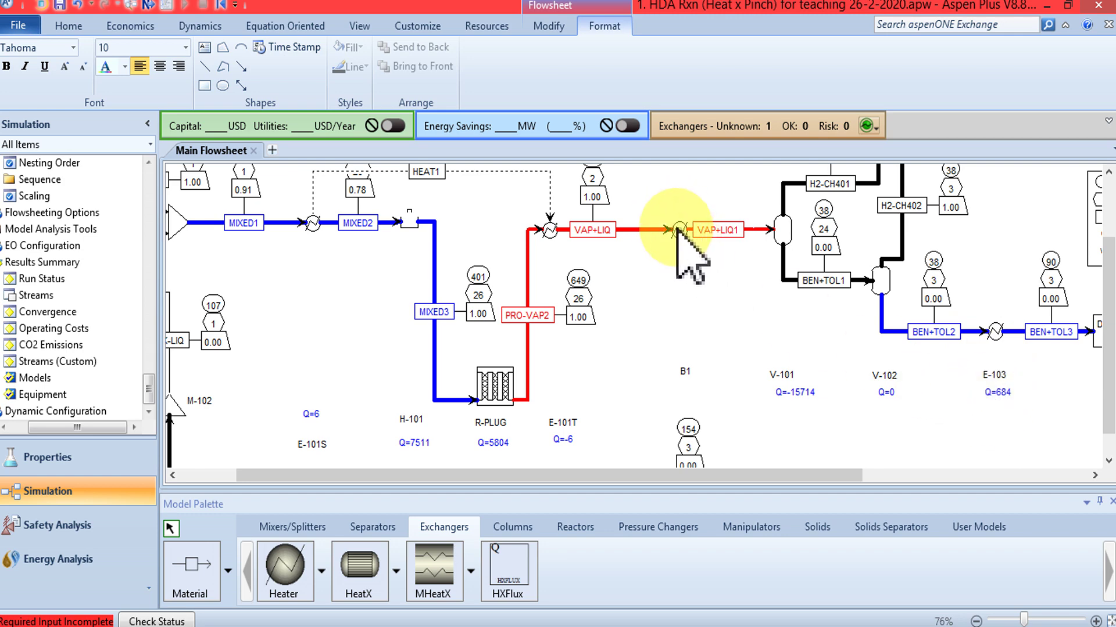
Specify heater B1 with an outlet temperature of 38 C and a pressure of 2 atm.
scroll(1100, 273, "up", 3)
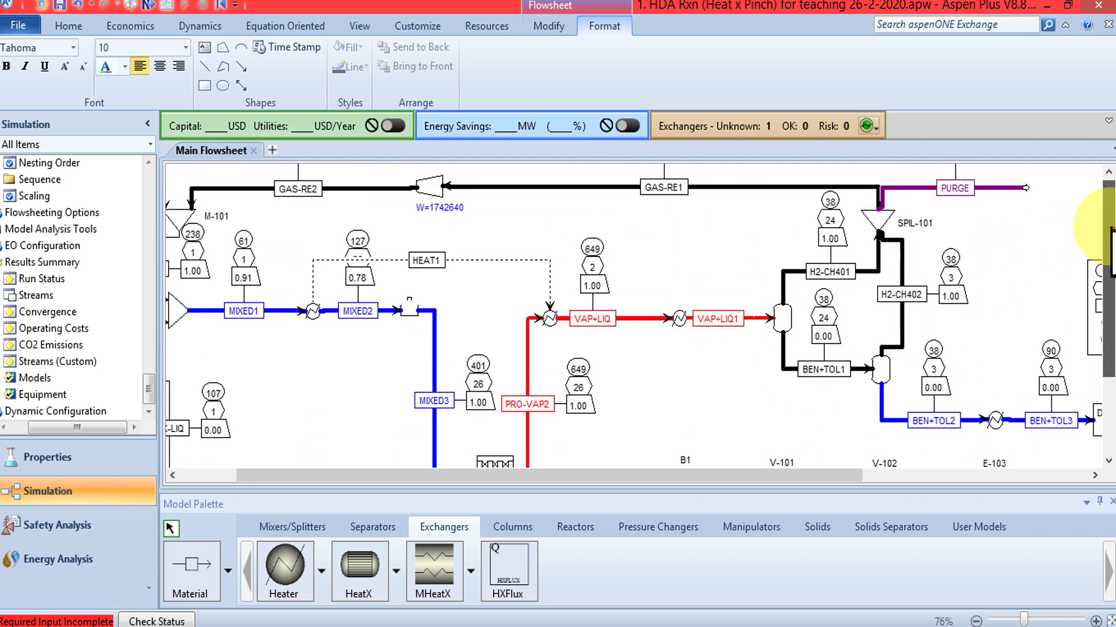
left_click(680, 318)
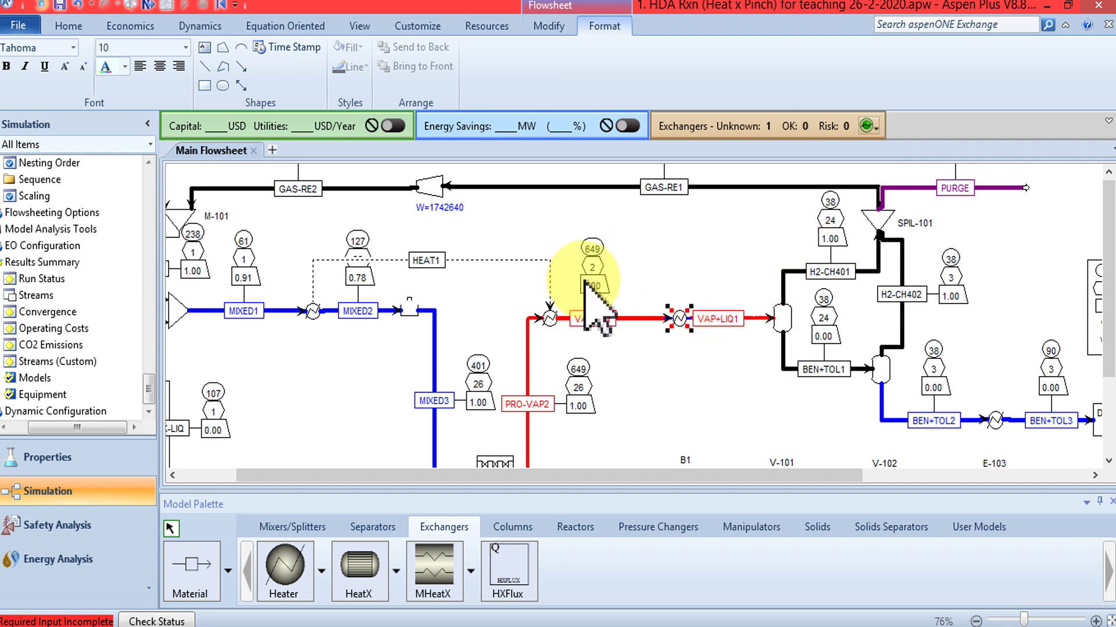
double_click(682, 319)
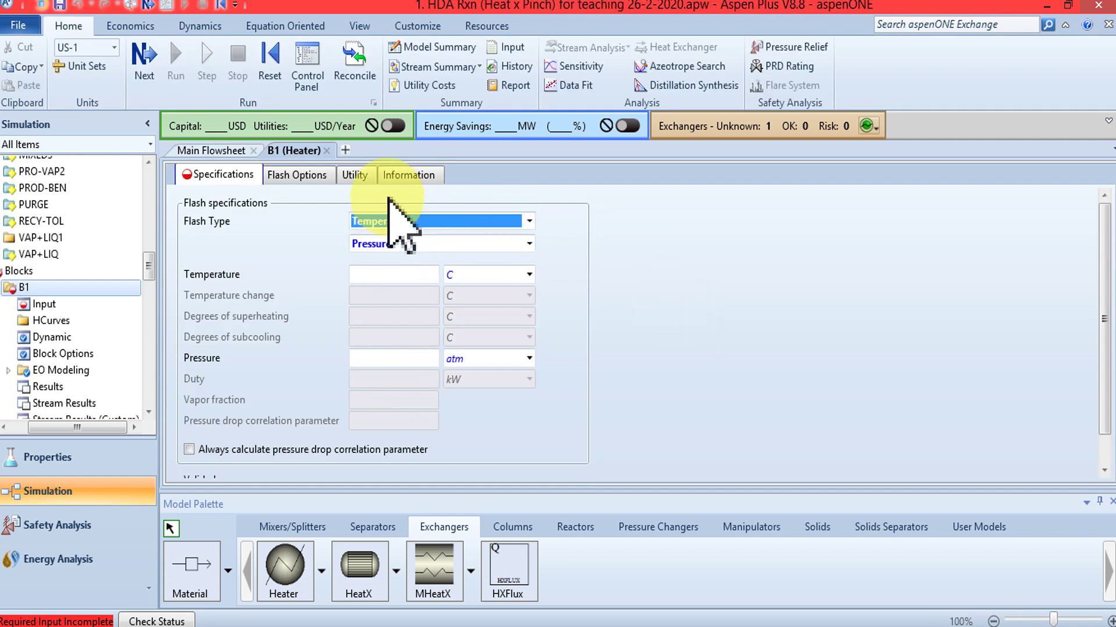
left_click(218, 153)
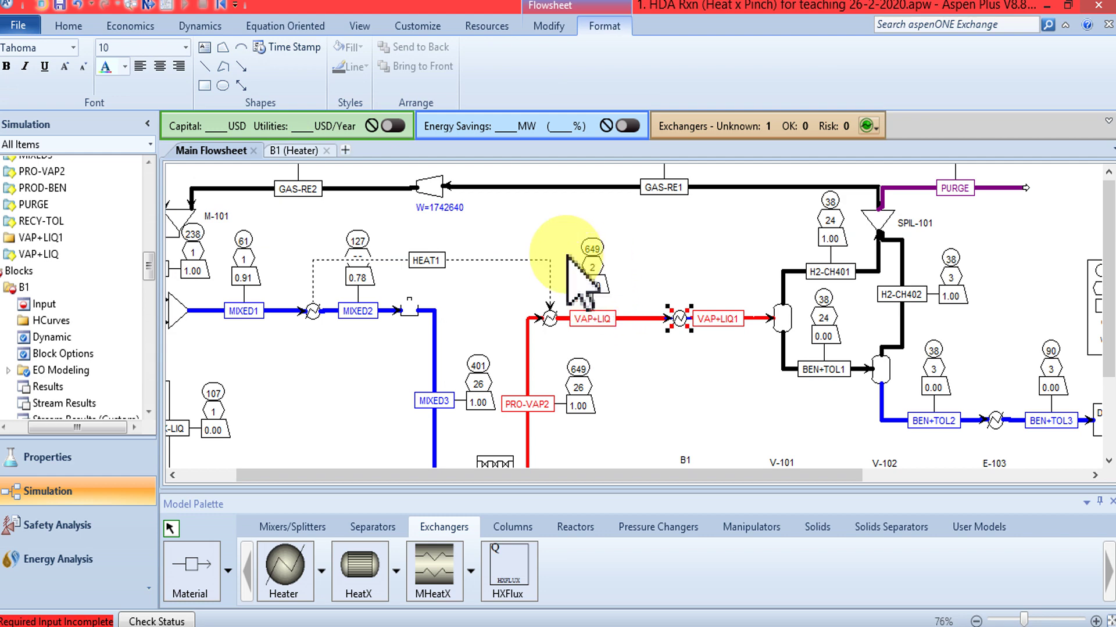
left_click(293, 151)
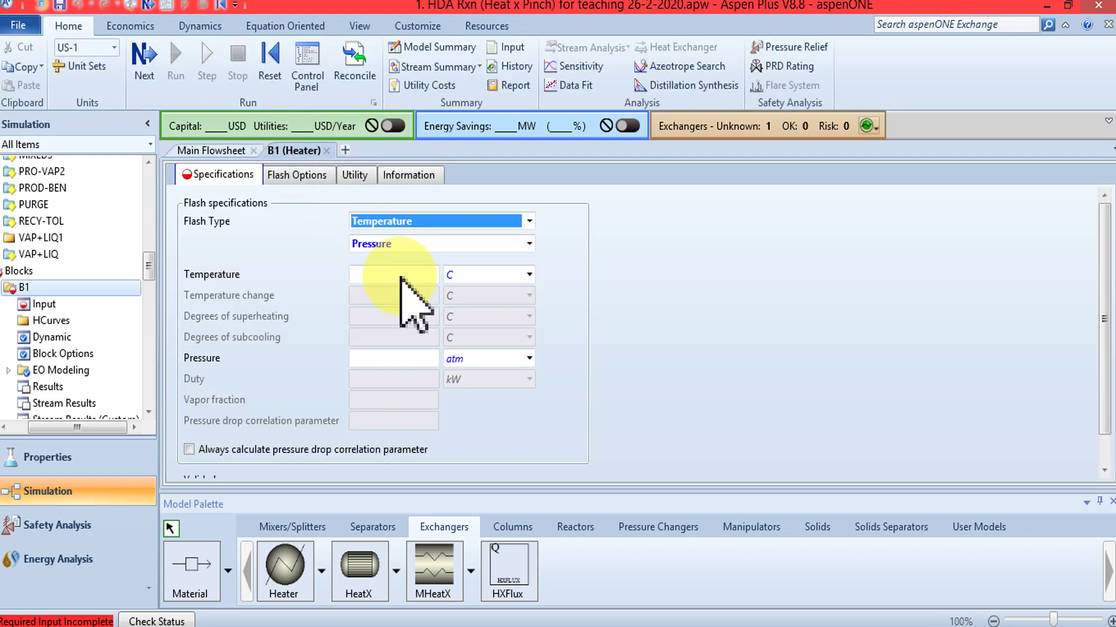
left_click(403, 359)
type("2")
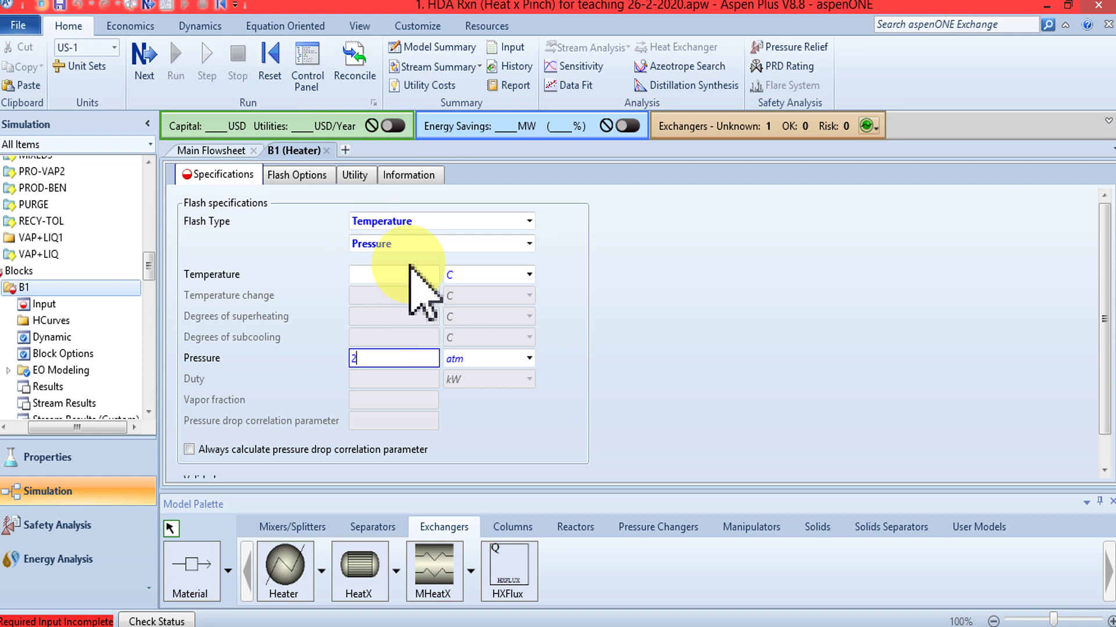
left_click(408, 277)
type("38")
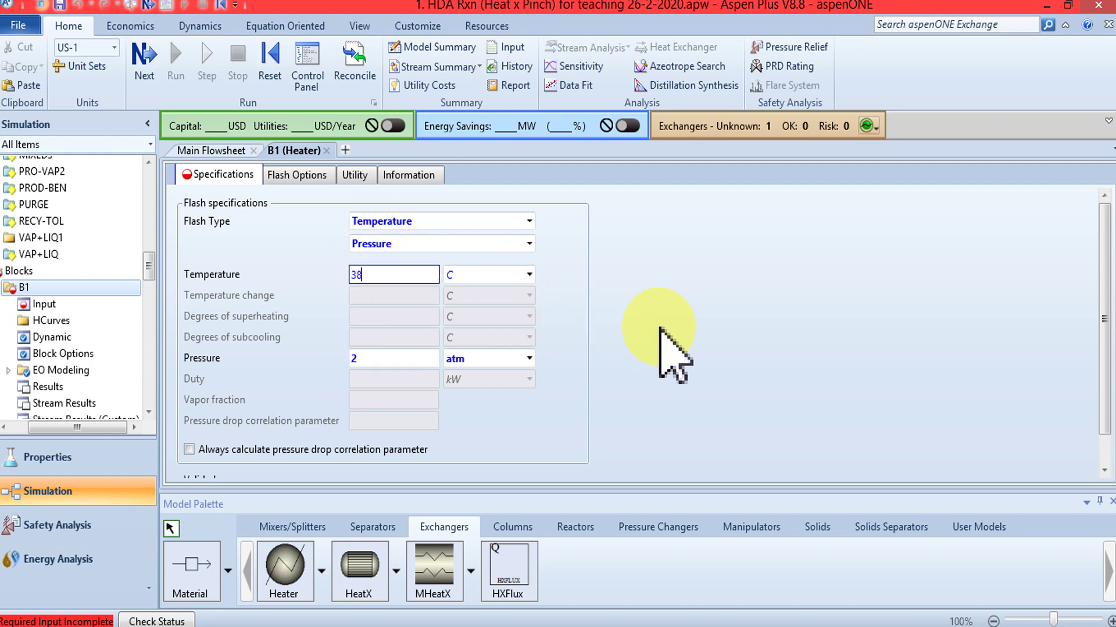
key("Return")
Reinitialize the simulation and run it with heater B1's new specifications.
left_click(268, 62)
left_click(490, 368)
left_click(641, 344)
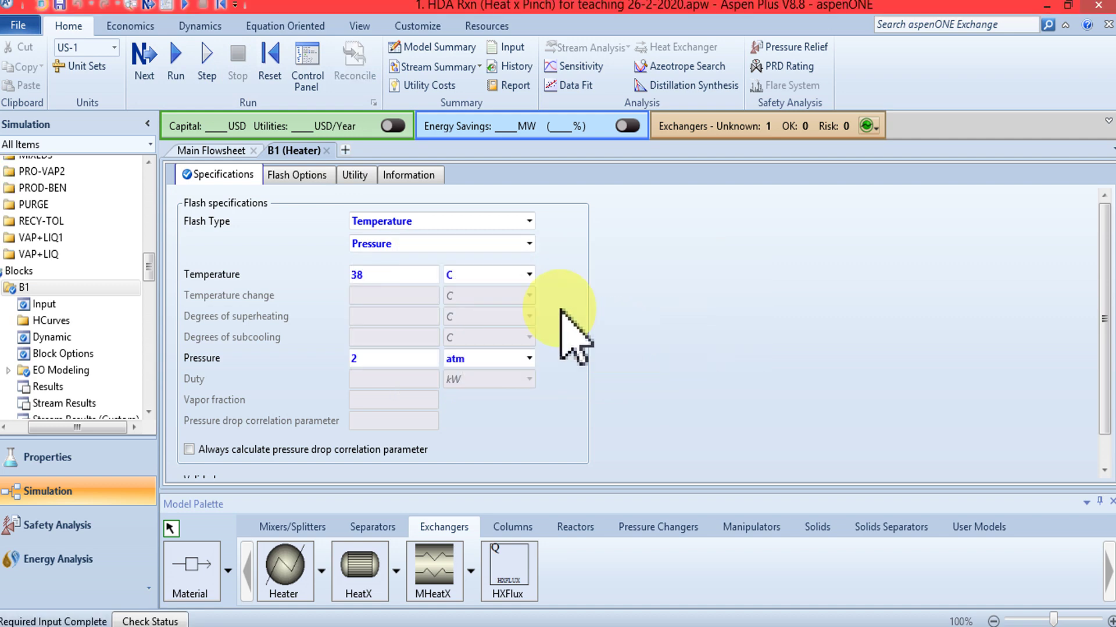
left_click(144, 57)
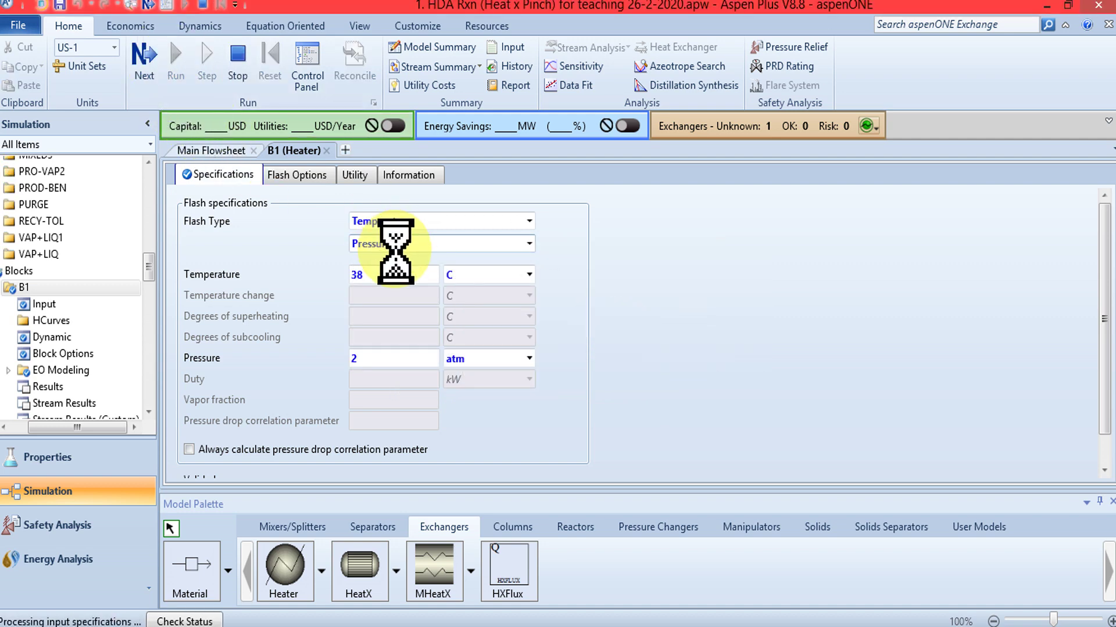
On the main flowsheet, move heater B1's heat duty label further down, clear of the block and stream VAP+LIQ1.
left_click(211, 150)
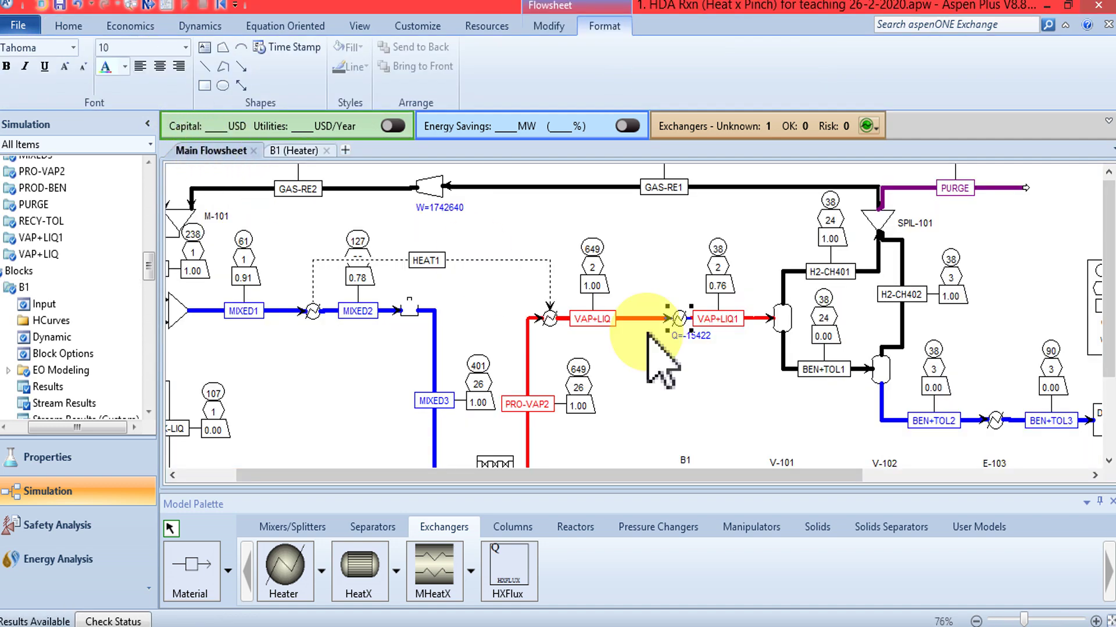
left_click(694, 337)
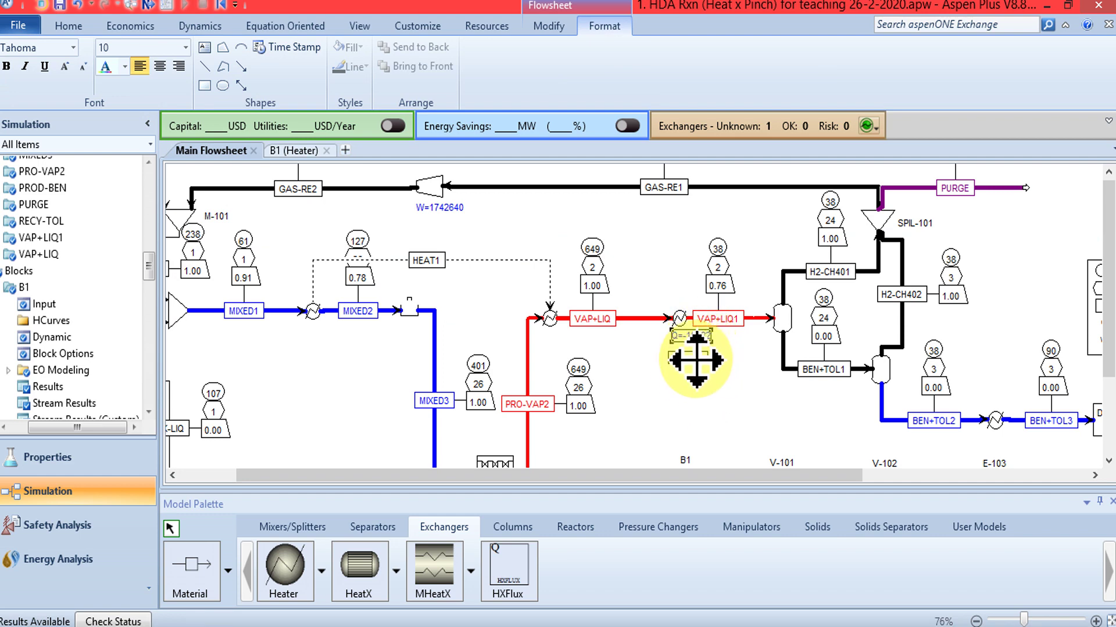
left_click_drag(696, 361, 693, 385)
Rename heater block B1 as E-102S and place its heat duty label directly beneath the name.
left_click_drag(1107, 258, 1104, 307)
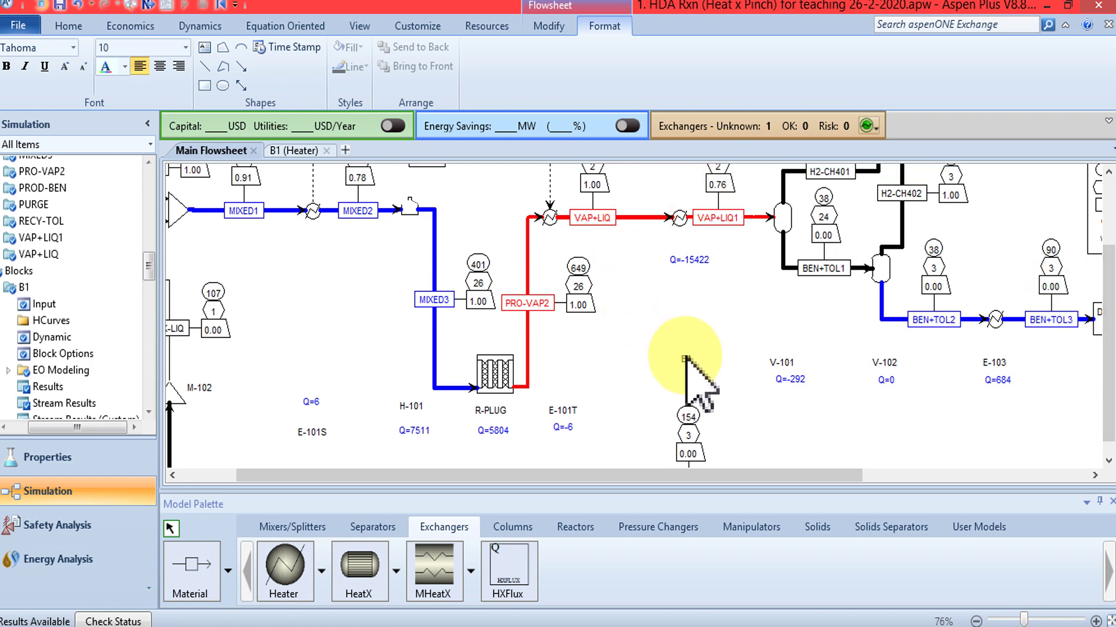
right_click(690, 357)
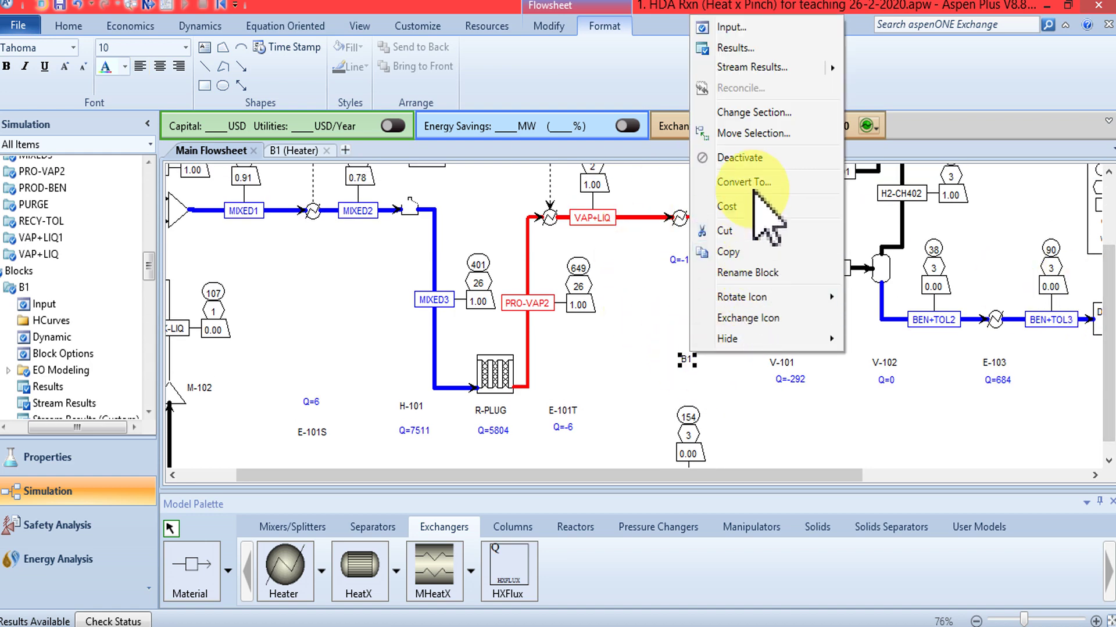
left_click(755, 273)
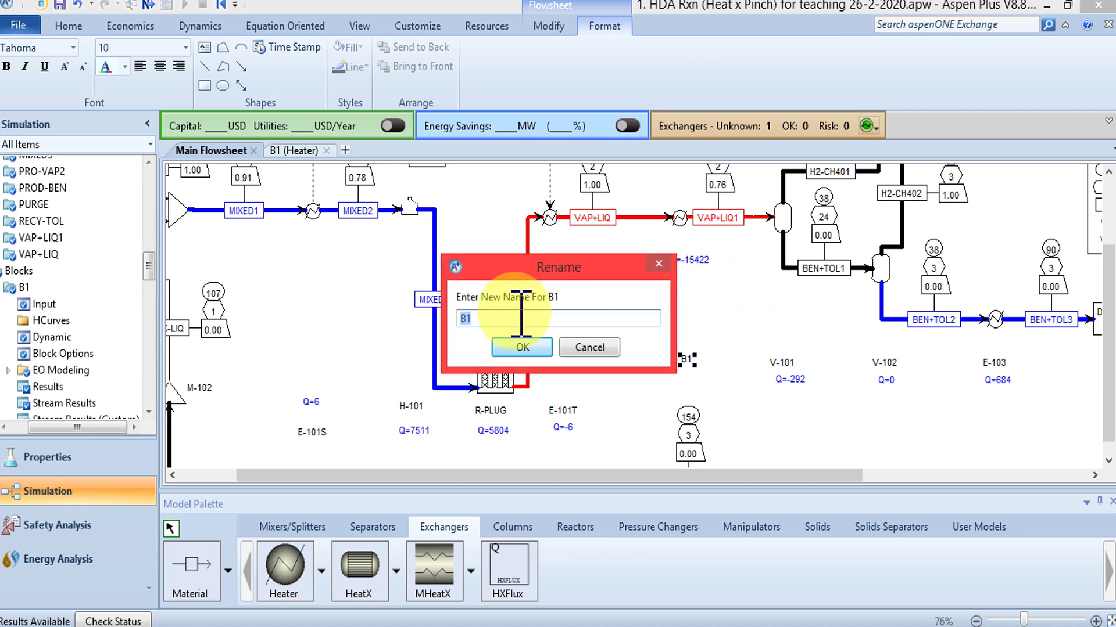
type("E-10")
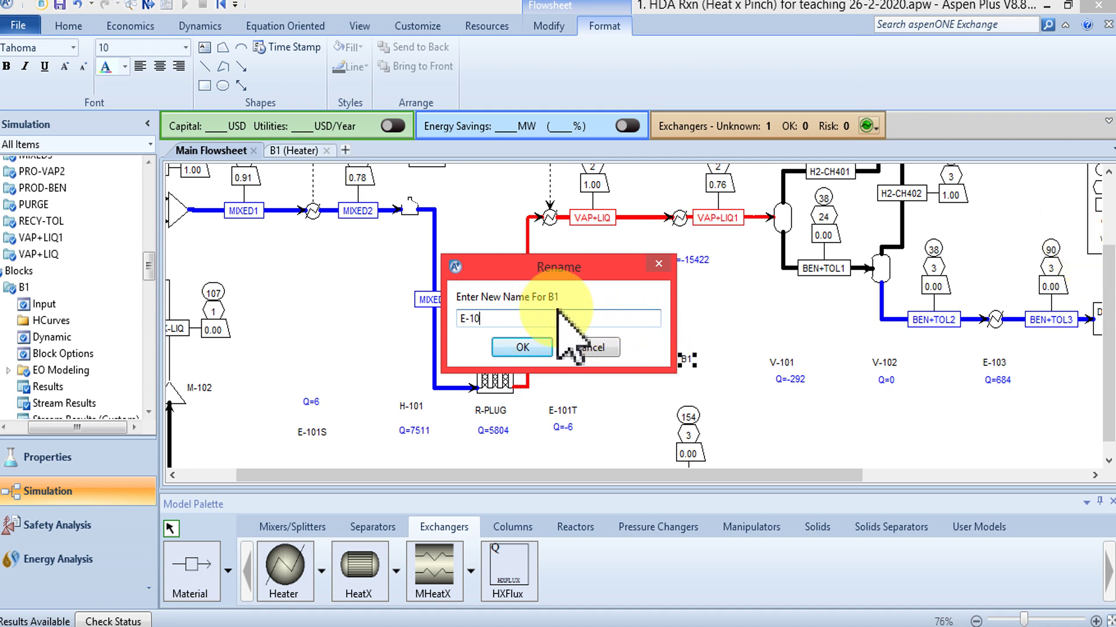
type("2S")
left_click(522, 348)
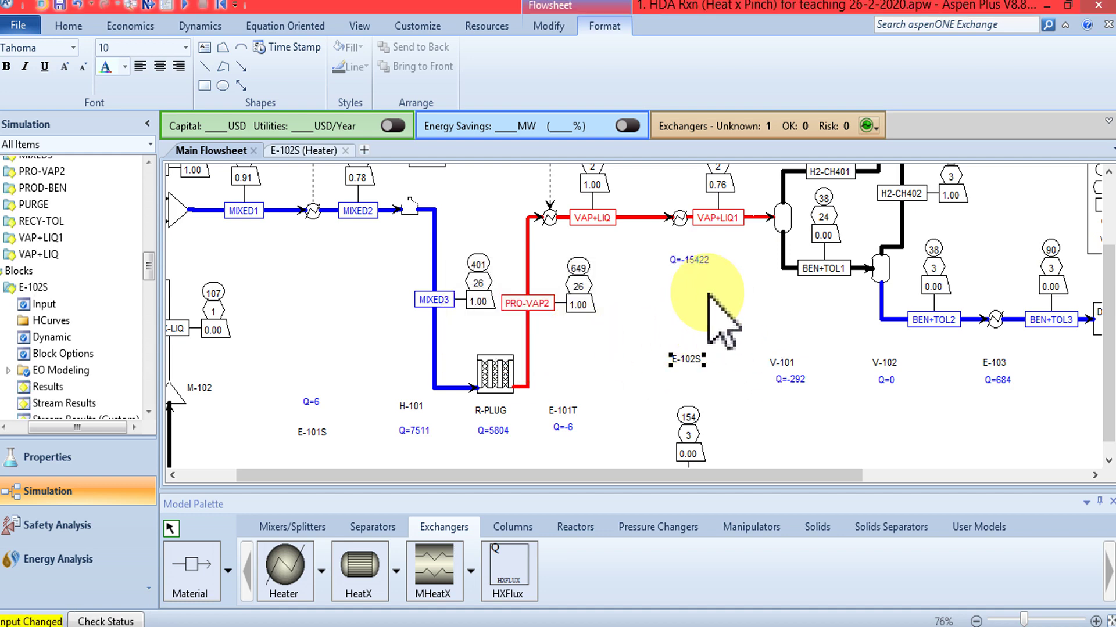
left_click(685, 357)
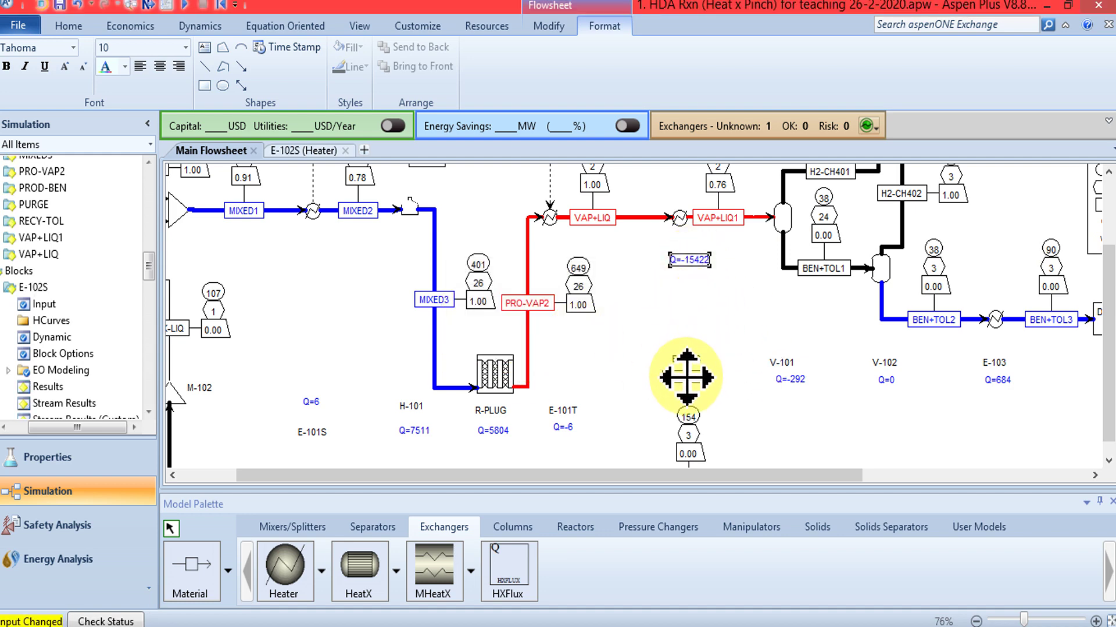
left_click_drag(690, 380, 689, 381)
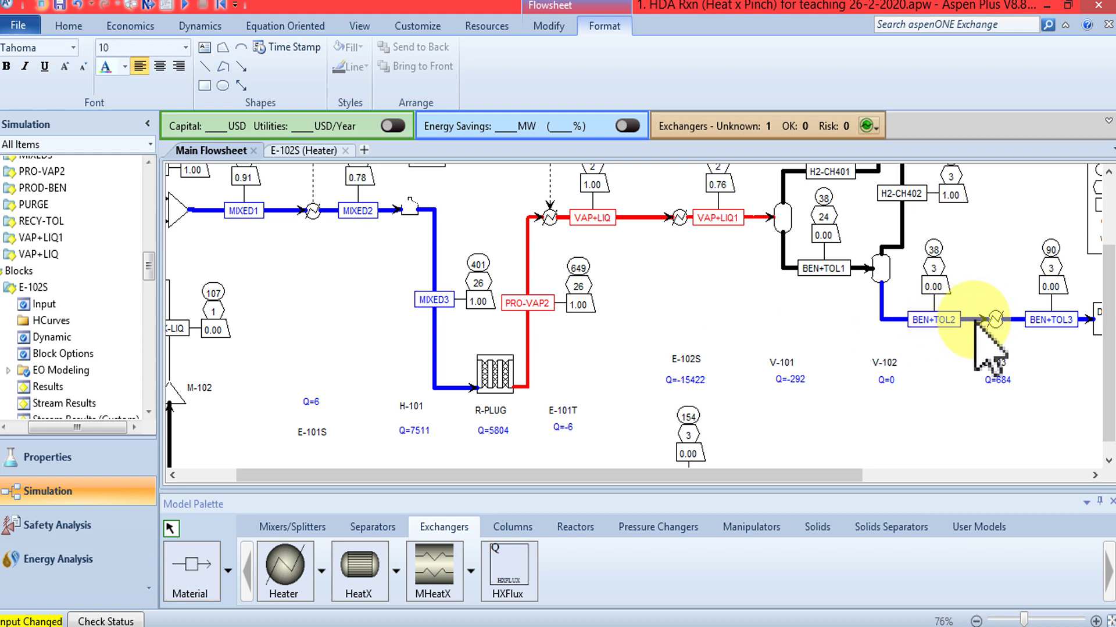
Rename exchanger block E-103 as E-102T.
right_click(999, 361)
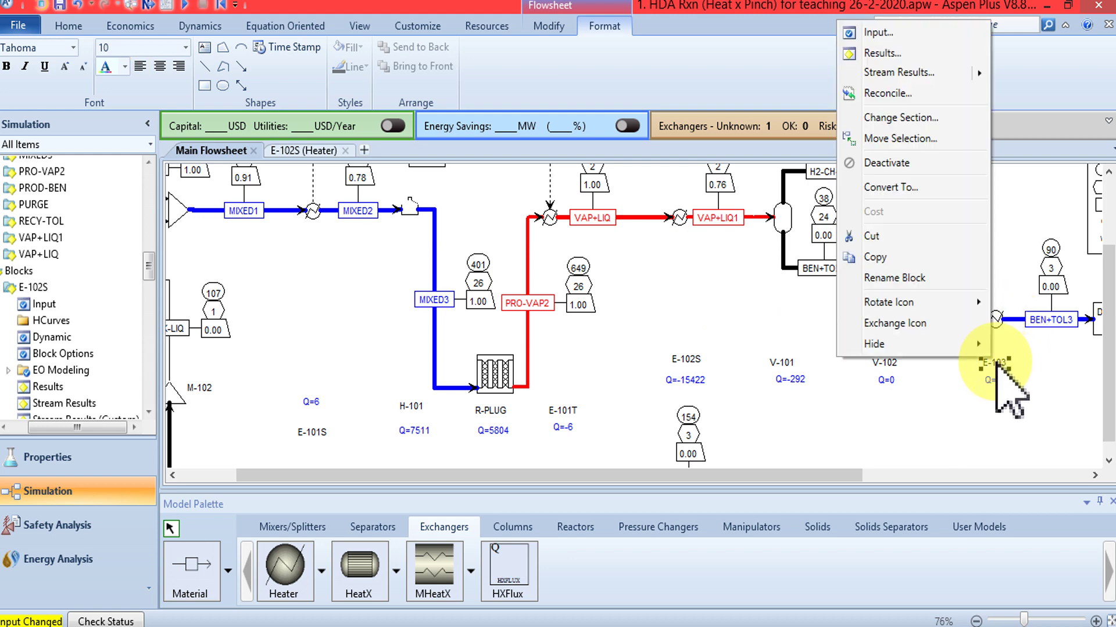
left_click(906, 277)
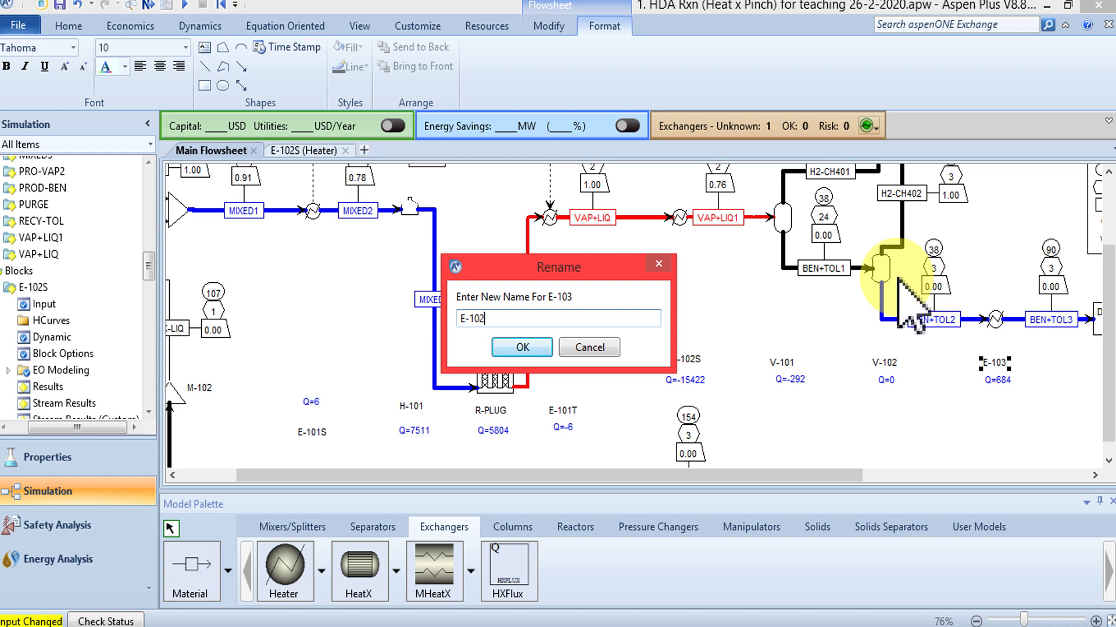
type("E-102T")
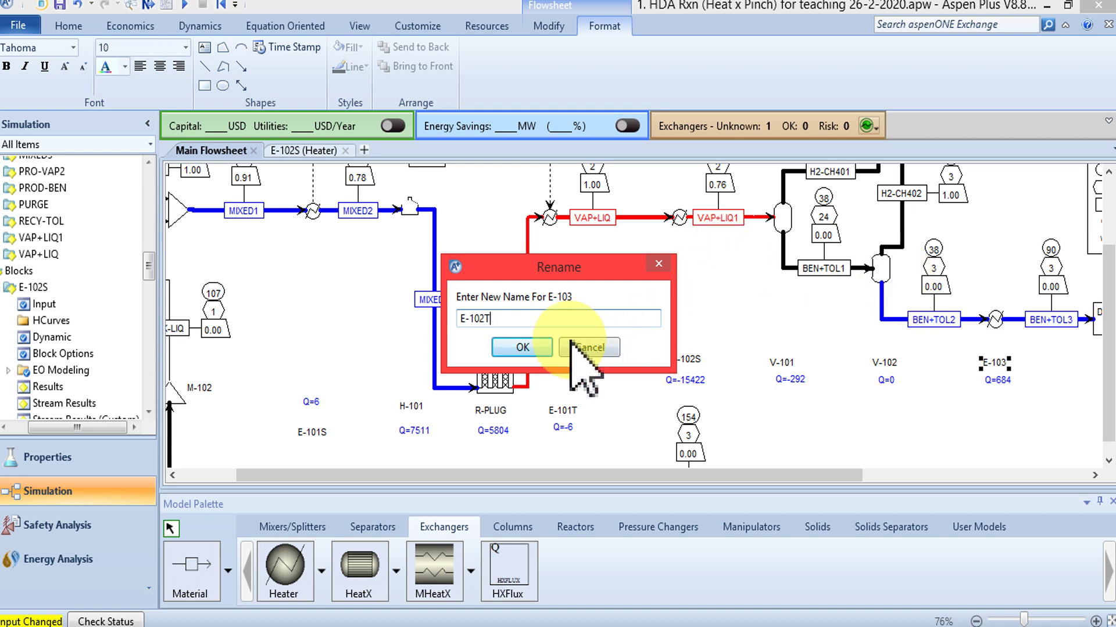
left_click(519, 349)
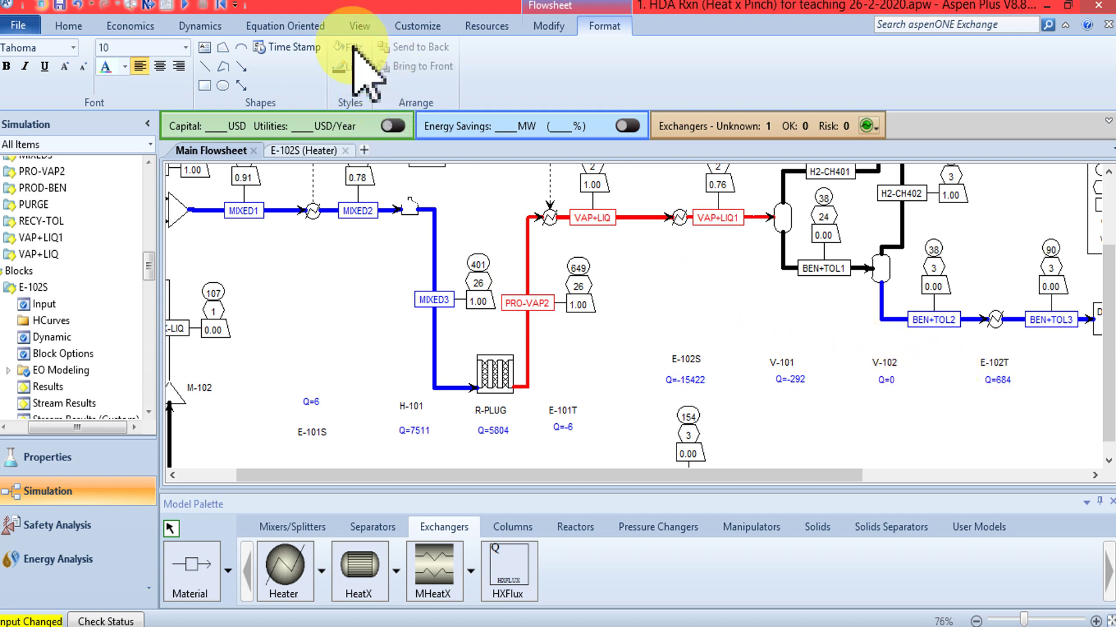
Reinitialize the simulation and rerun it with the renamed exchangers.
left_click(221, 5)
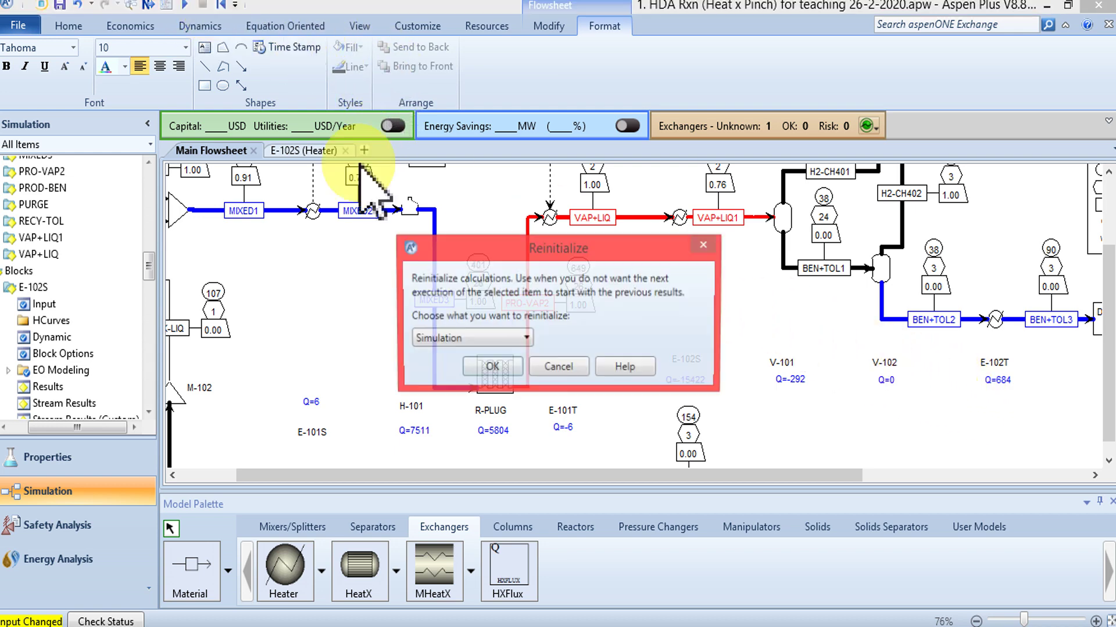
left_click(514, 366)
left_click(639, 342)
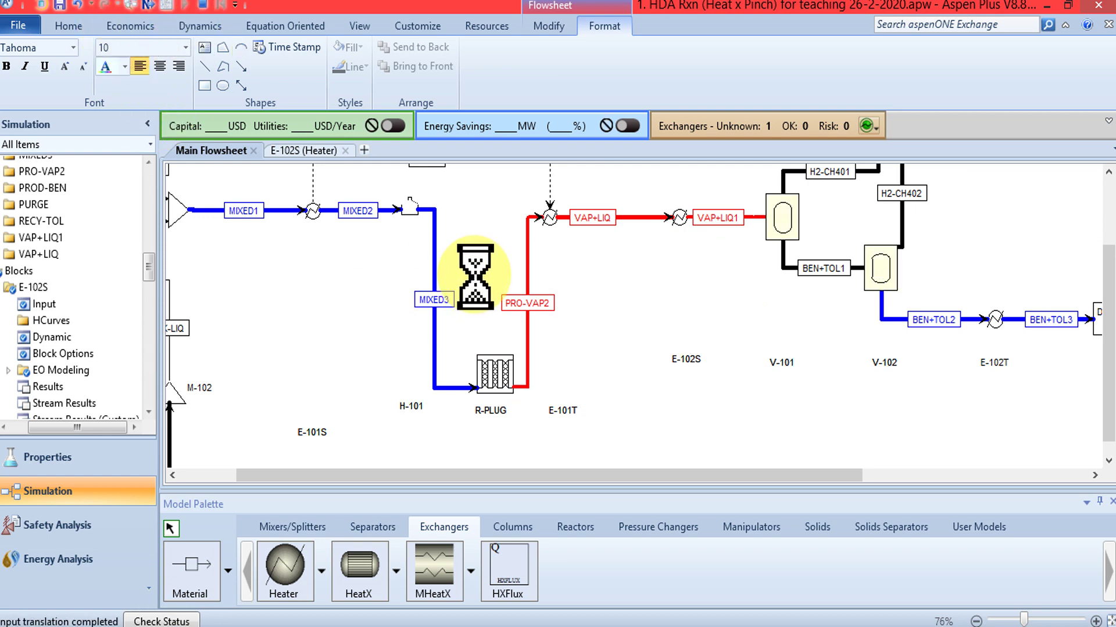
Add a heat stream from exchanger E-102T to heater E-102S.
scroll(1104, 279, "up", 2)
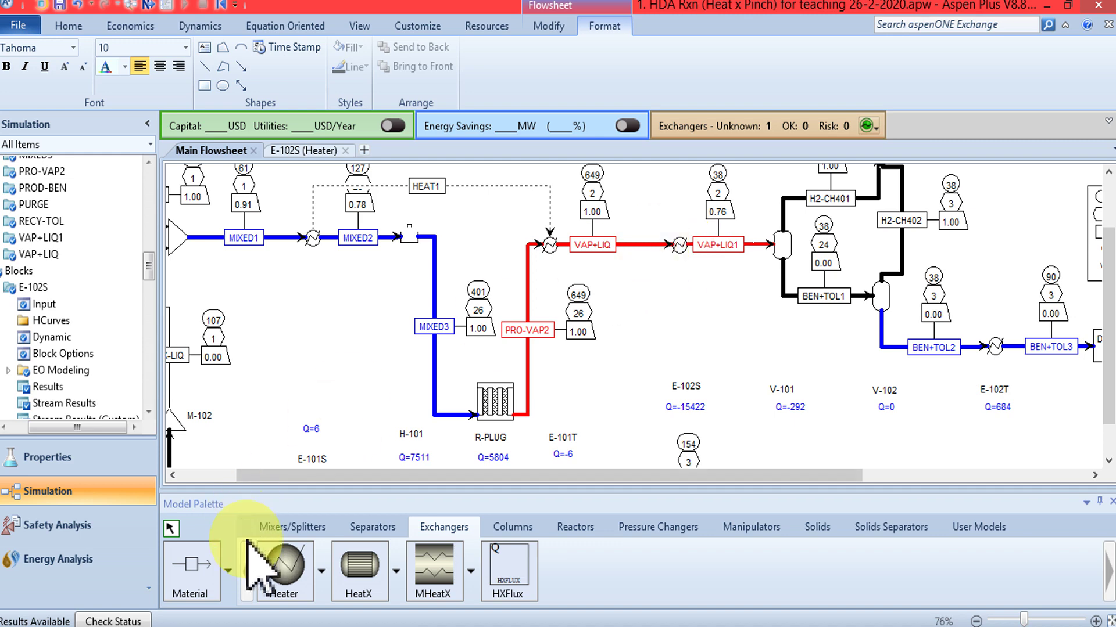
left_click(228, 571)
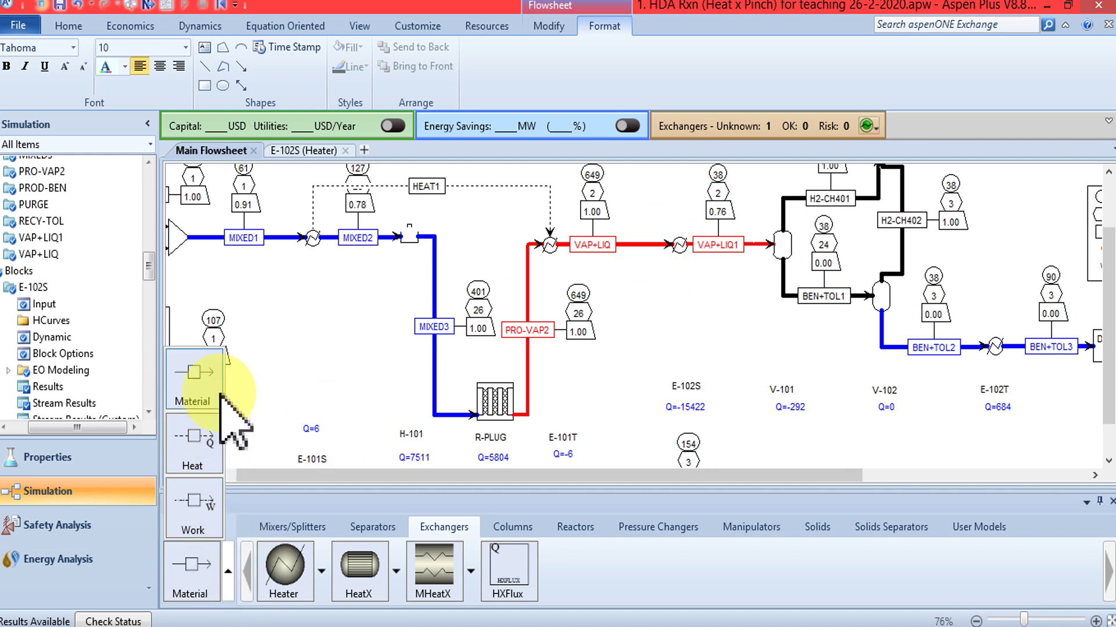
left_click(200, 440)
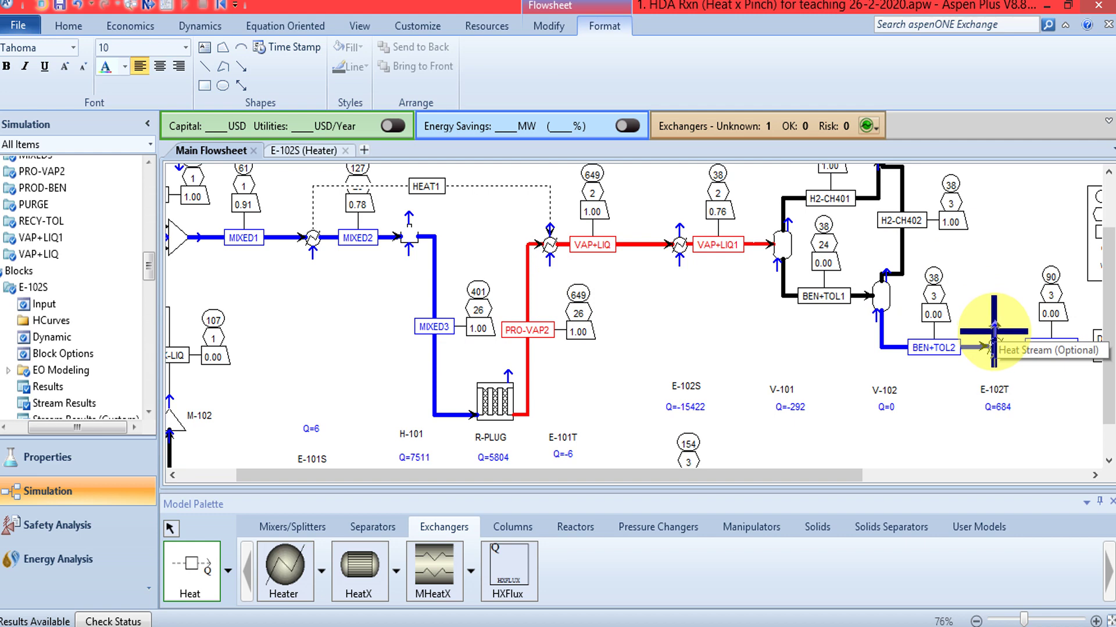
left_click(997, 336)
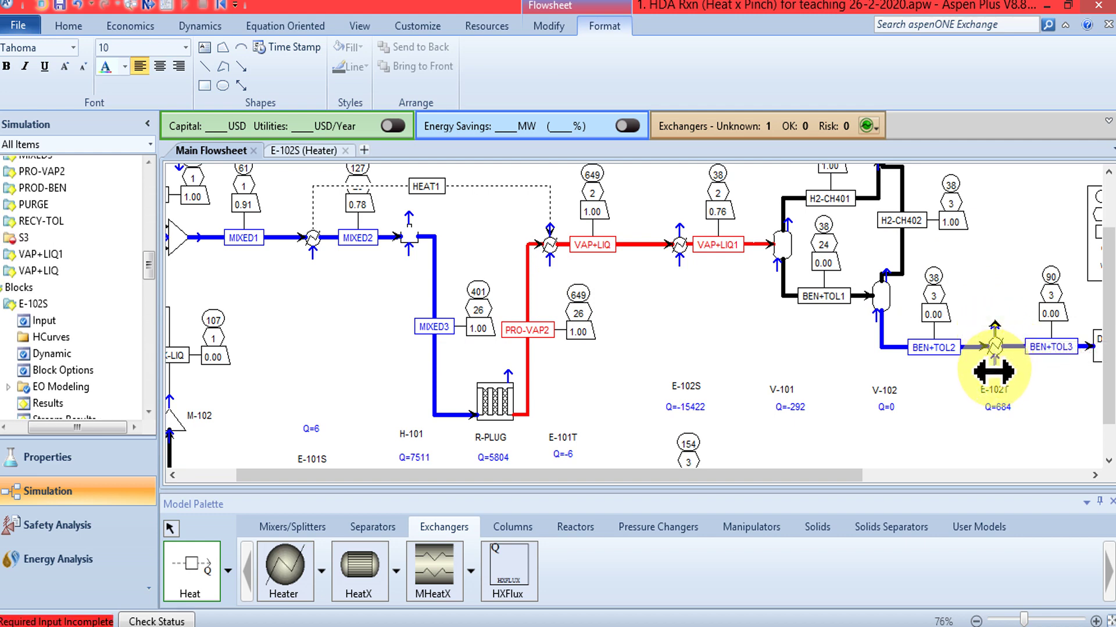
left_click(674, 258)
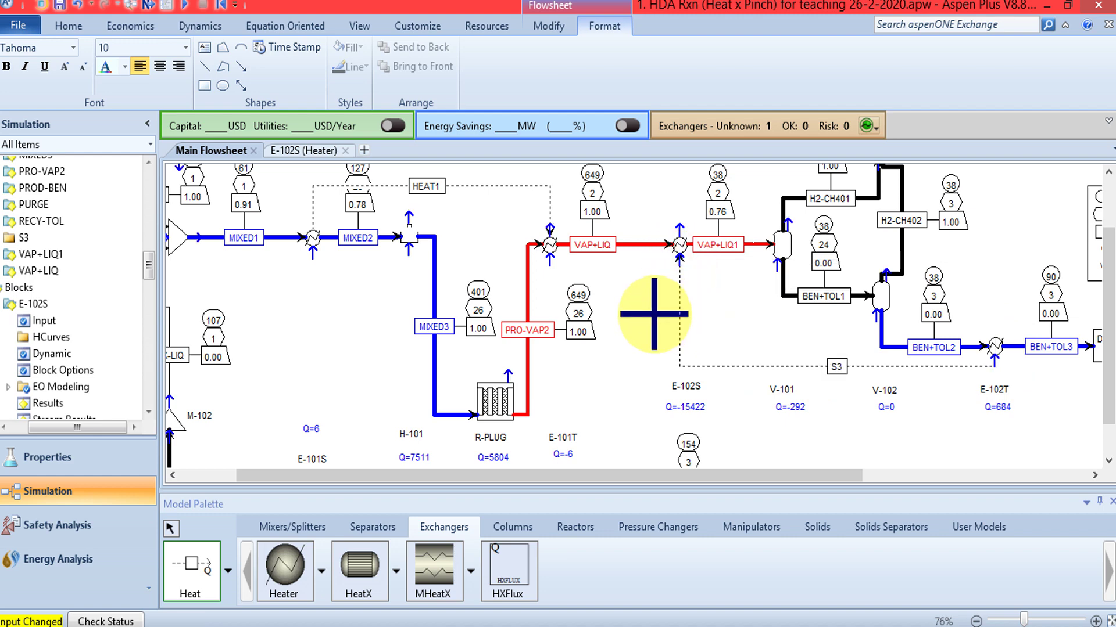
right_click(654, 315)
Rename heat stream S3 as HEAT2 and shift its horizontal segment slightly lower.
left_click(836, 367)
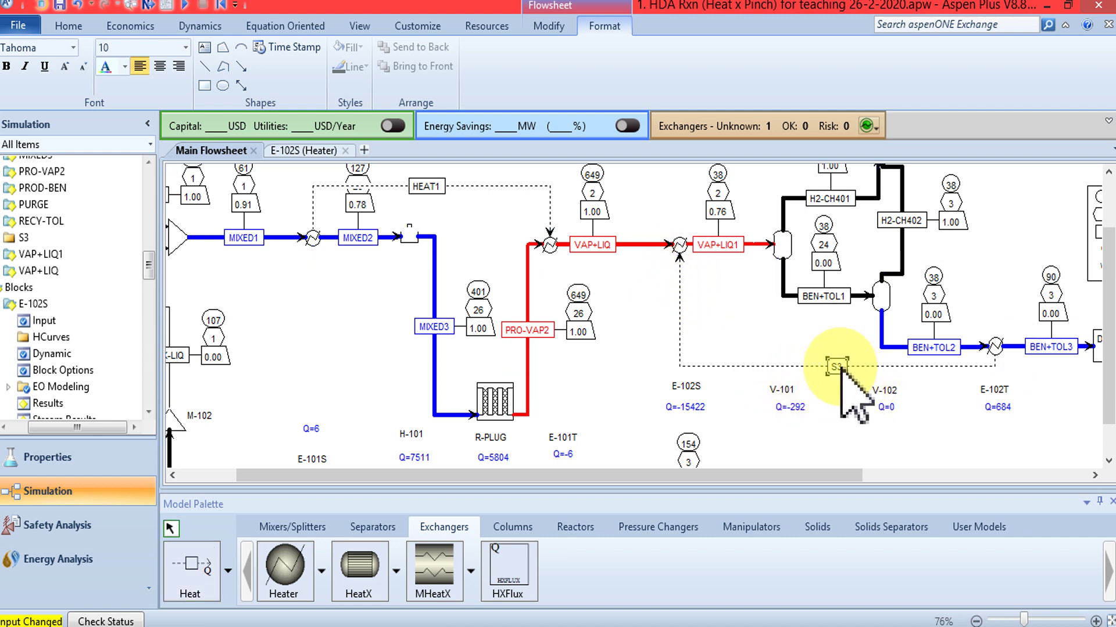
right_click(841, 369)
left_click(887, 232)
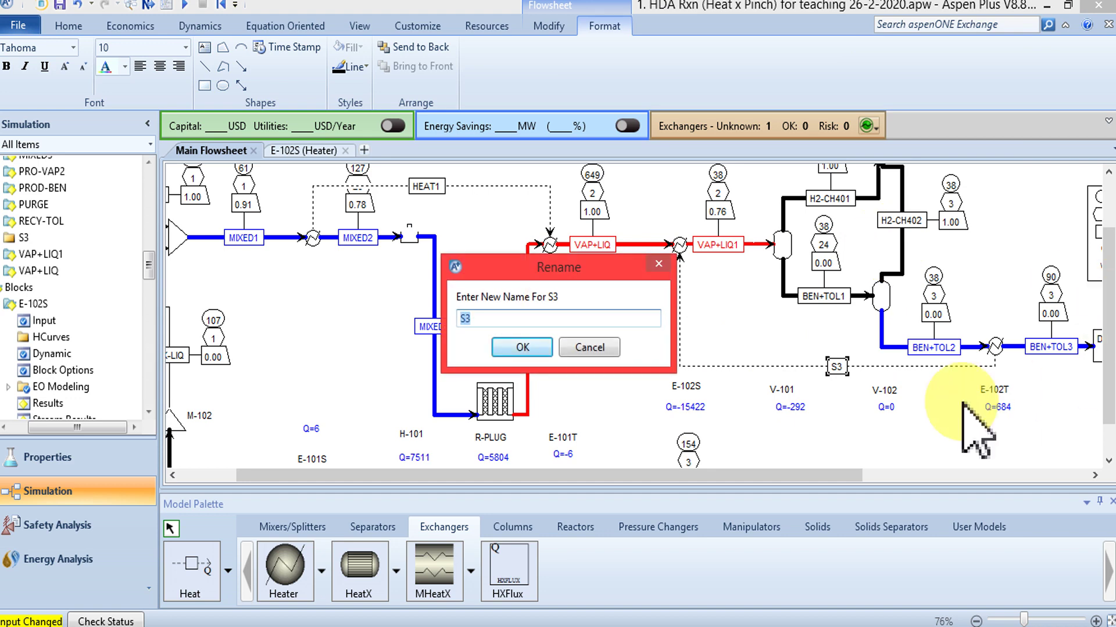
type("HEAT2")
key("Return")
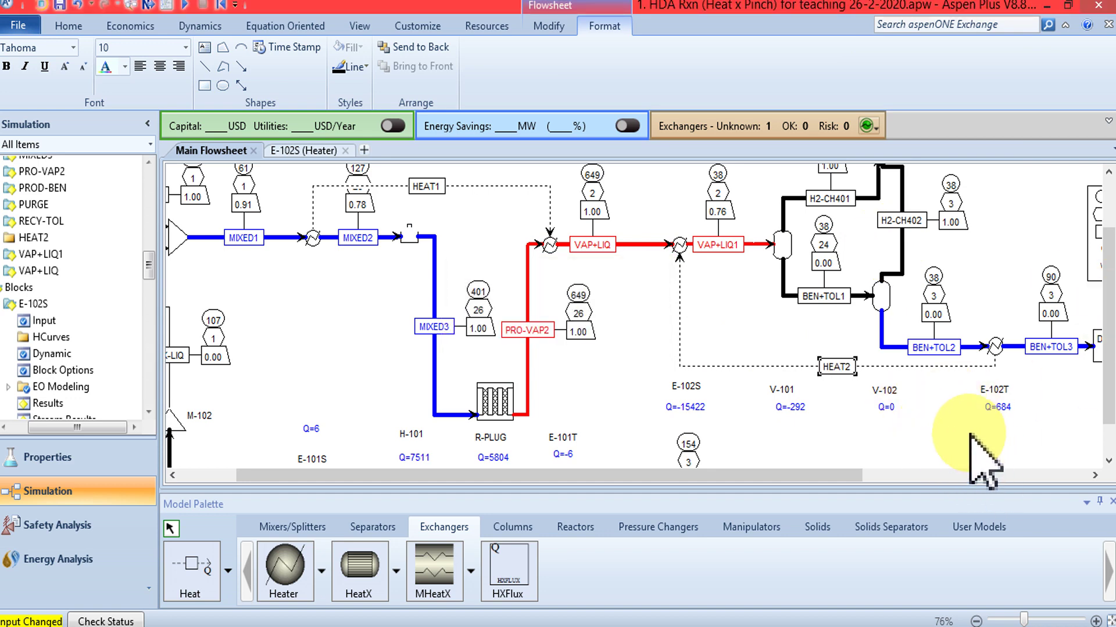
left_click(904, 378)
left_click_drag(901, 367, 904, 372)
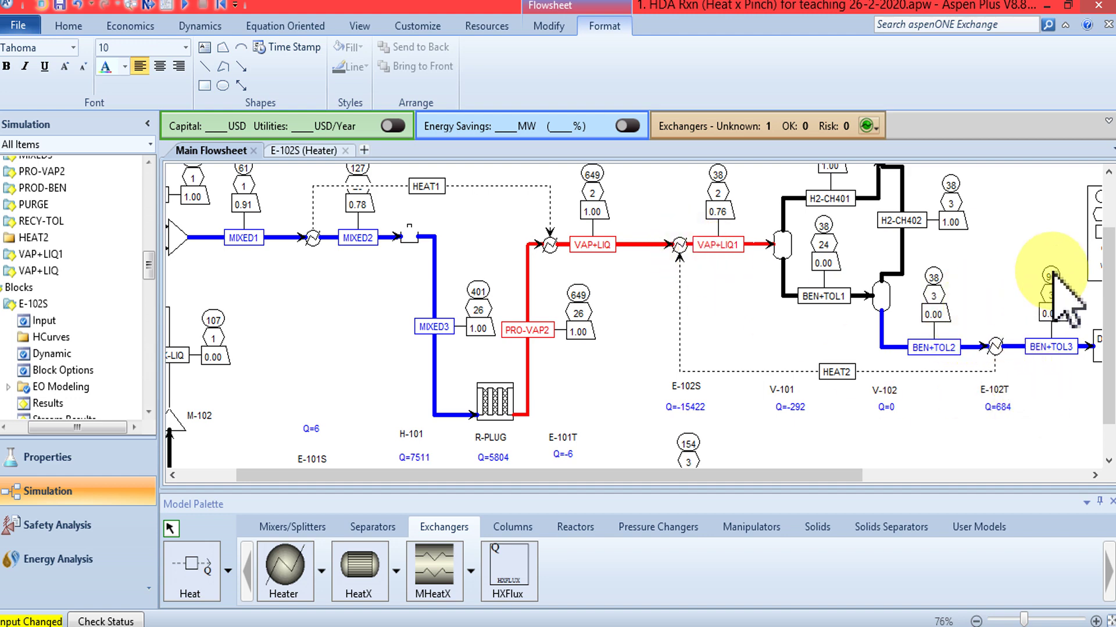
Reinitialize the simulation and rerun it with heat stream HEAT2 connected.
left_click(223, 5)
left_click(491, 371)
left_click(642, 344)
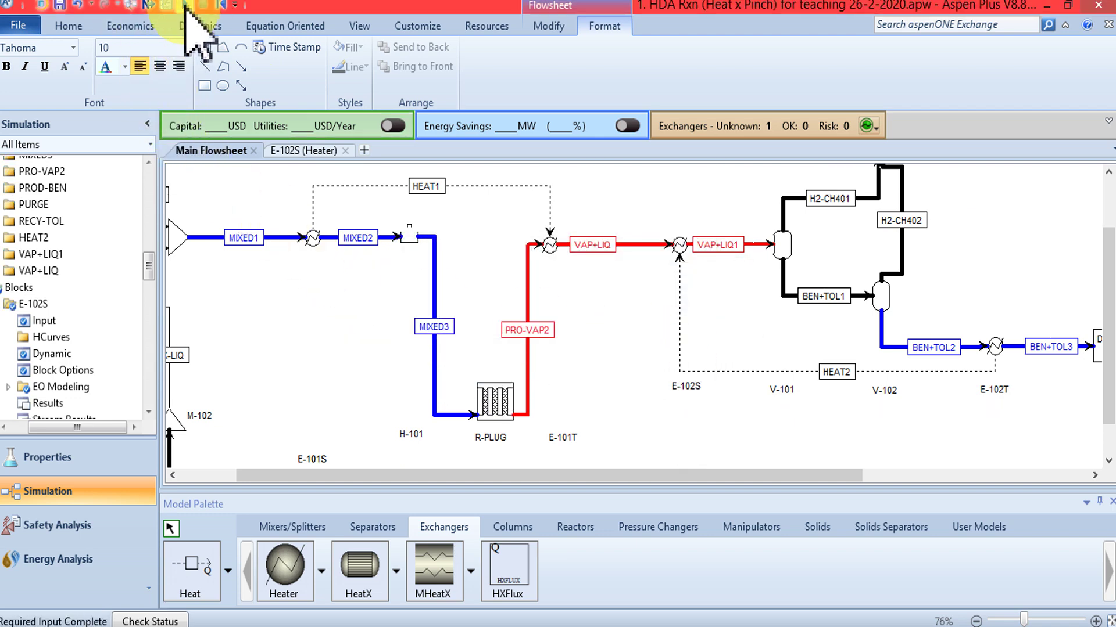
left_click(185, 4)
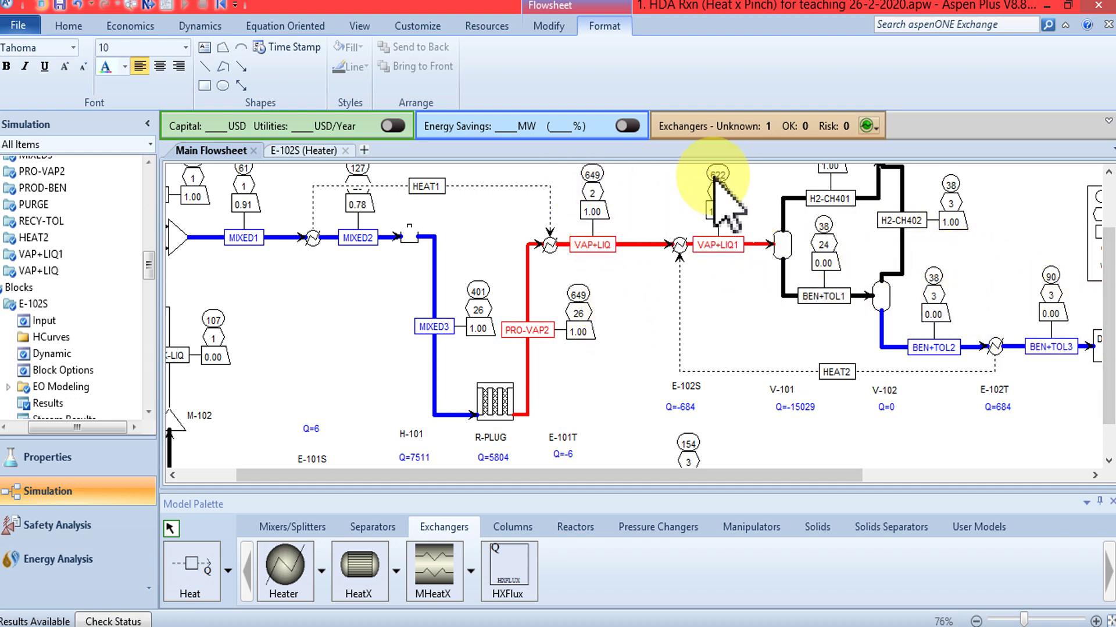
Place a new Heater block between stream VAP+LIQ1 and flash drum V-101.
left_click_drag(1108, 256, 1106, 204)
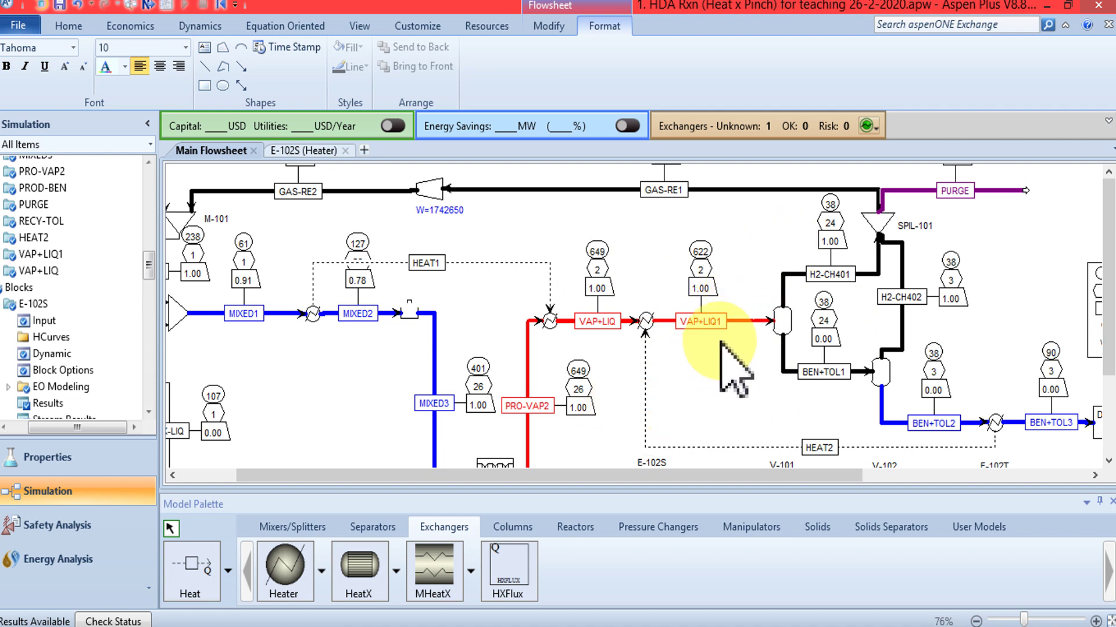
left_click(283, 563)
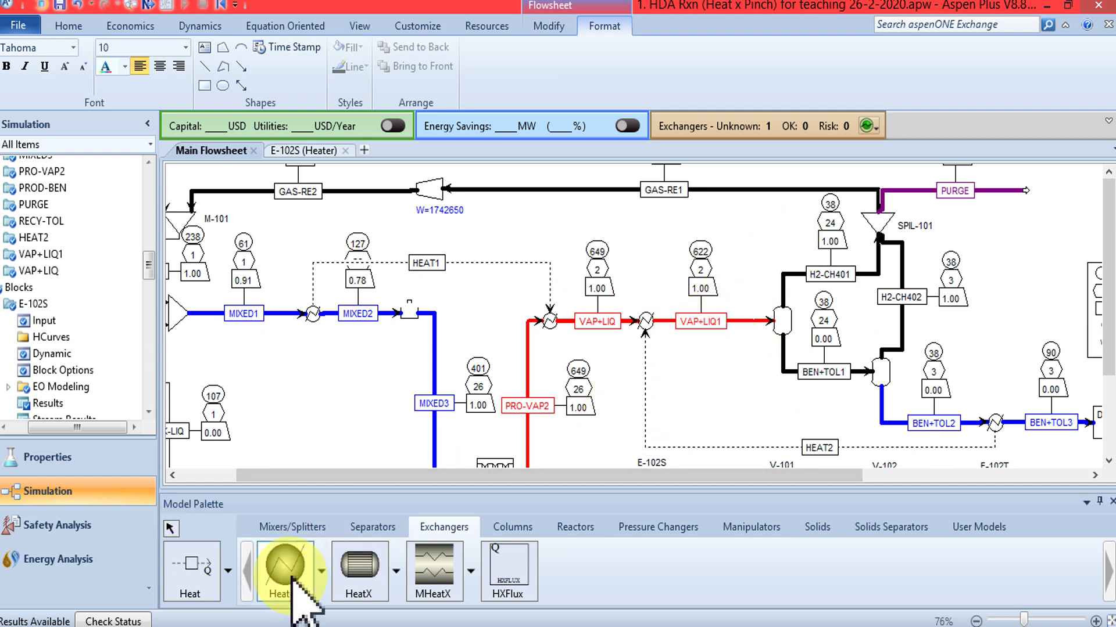
left_click(737, 320)
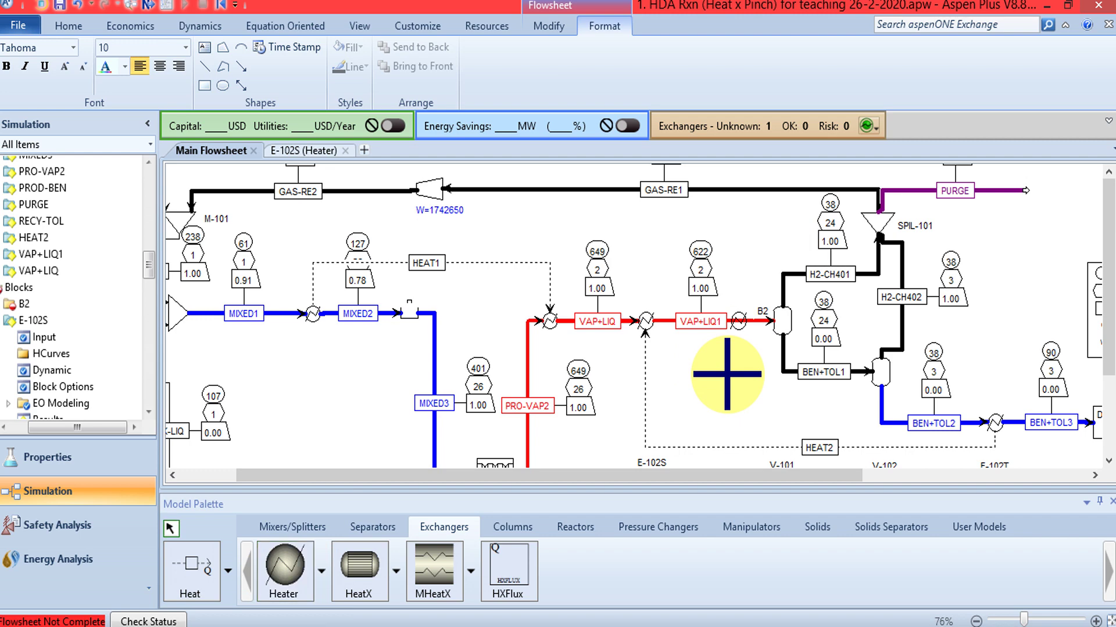
Reconnect the destination of stream VAP+LIQ1 to the new heater B2 and center the stream label between the two exchangers.
right_click(662, 323)
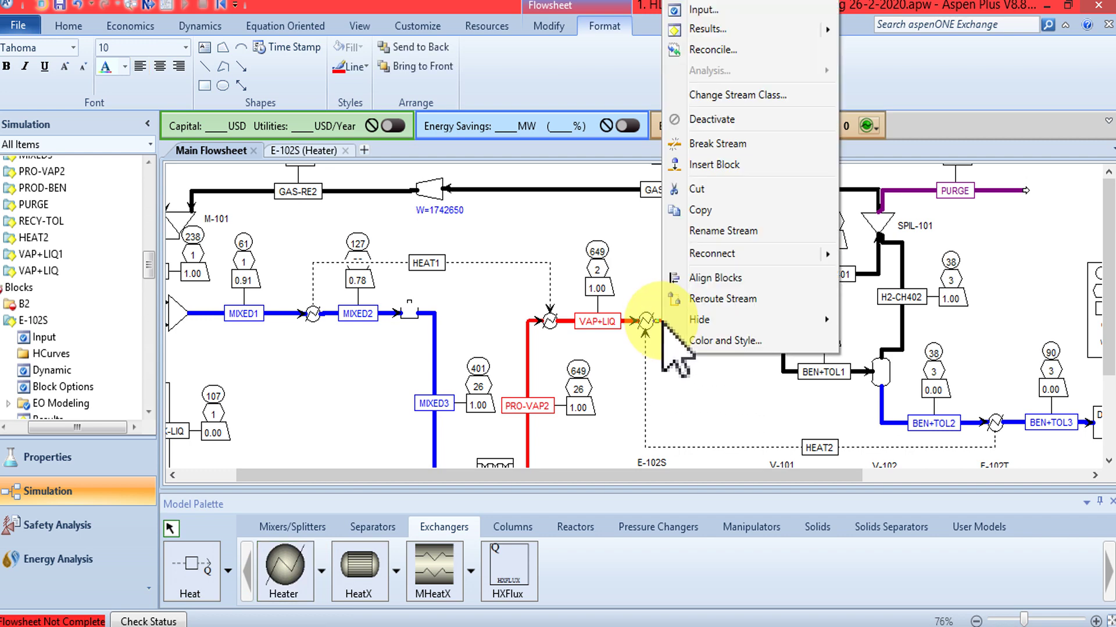
mouse_move(802, 254)
left_click(897, 259)
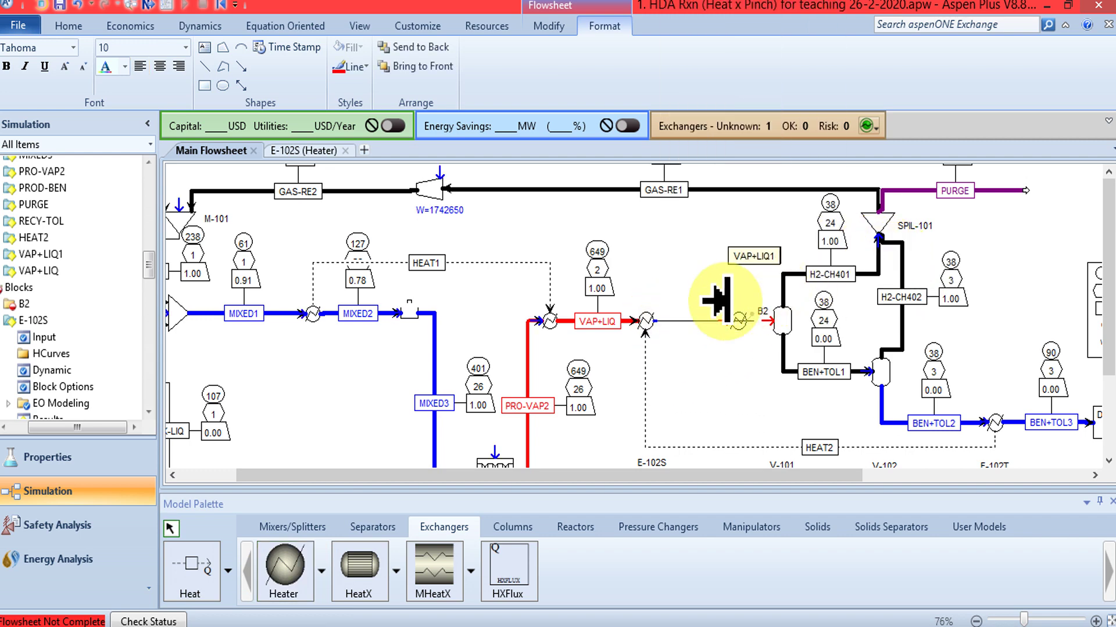
left_click(720, 322)
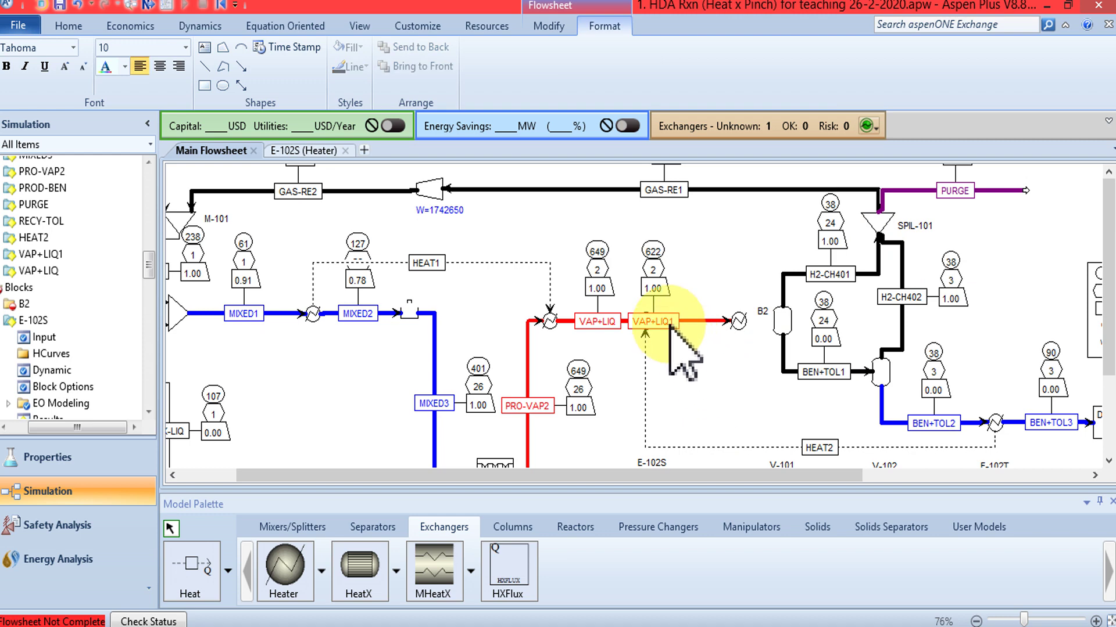
left_click_drag(703, 324, 704, 365)
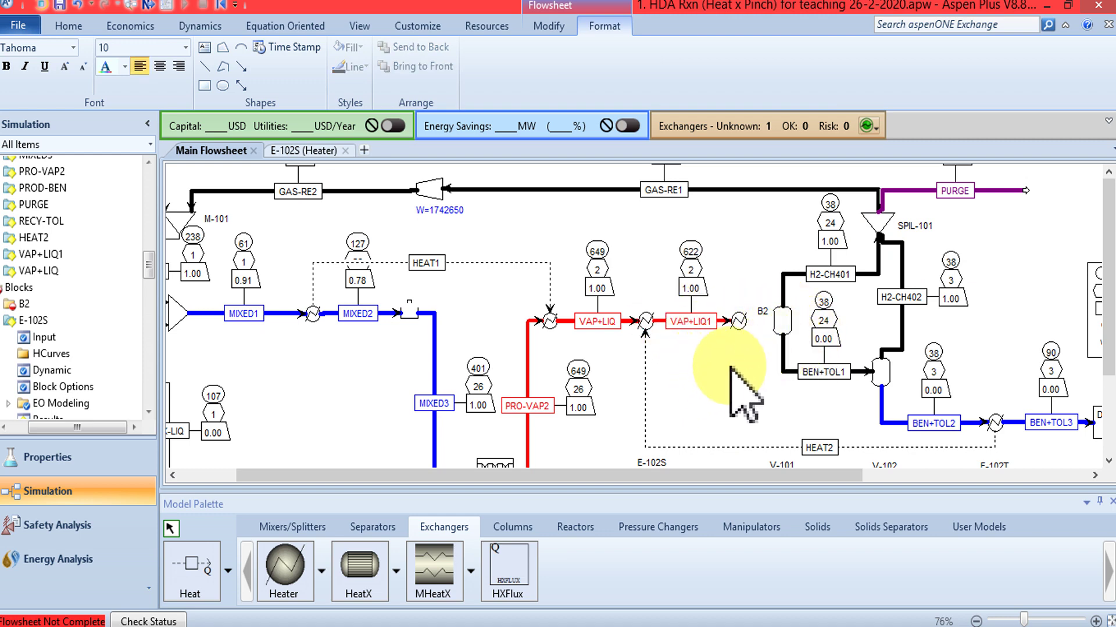
Shift the splitter, both flash drums and exchanger E-102T to the right to make room after heater B2.
scroll(731, 380, "down", 5)
scroll(731, 380, "down", 1)
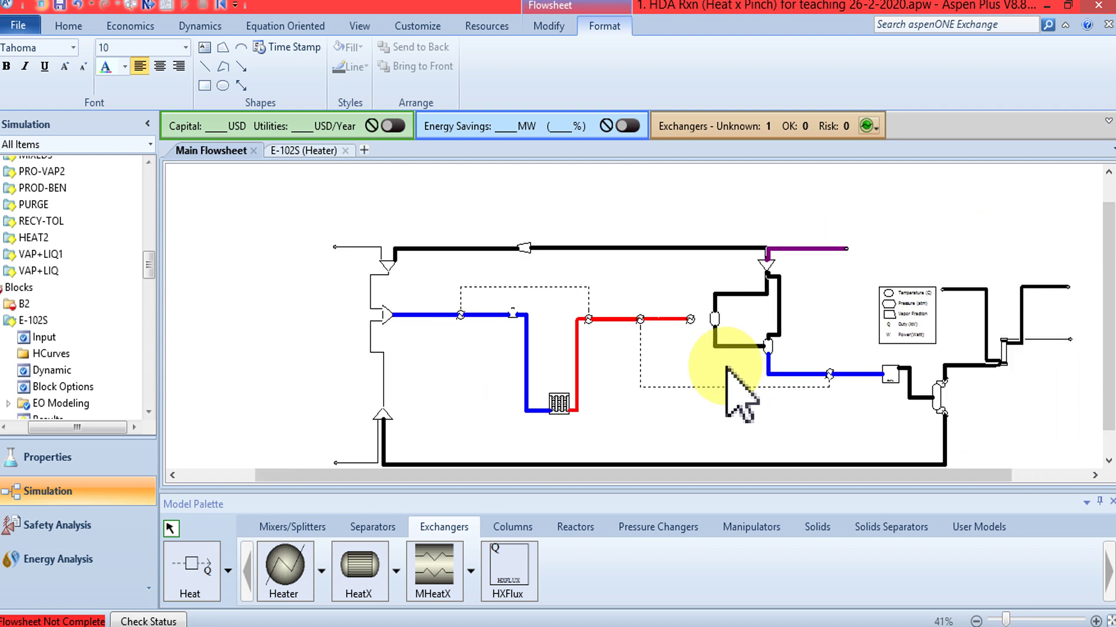
left_click_drag(700, 203, 839, 423)
key("Right")
key("Right")
key("Right")
key("Right")
key("Right")
key("Right")
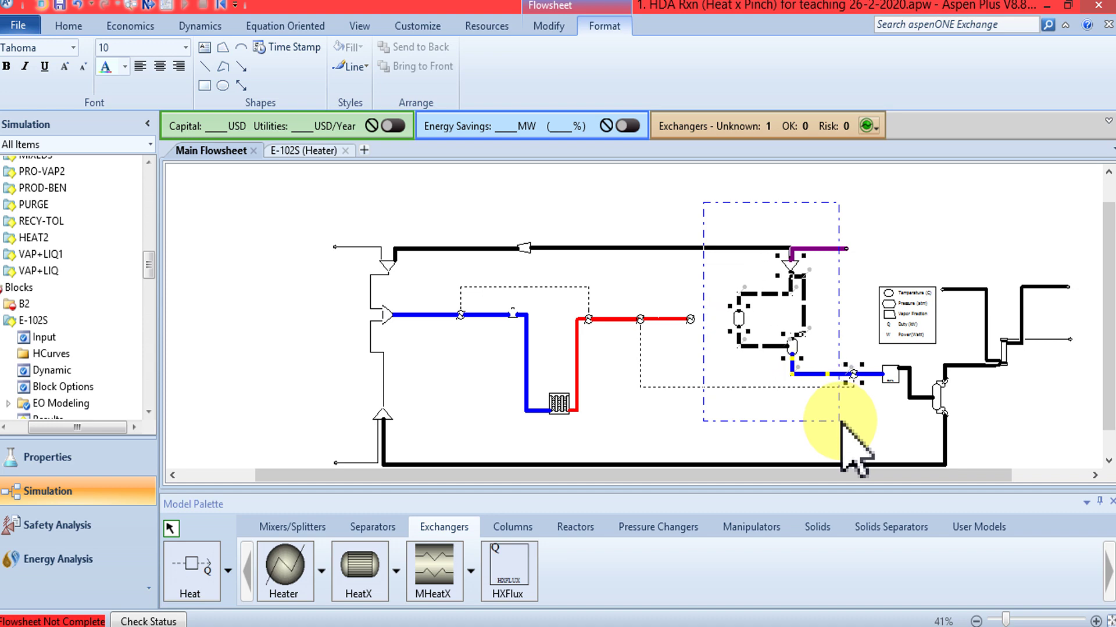
Move exchanger E-102T slightly back to the left, between streams BEN+TOL2 and BEN+TOL3.
left_click(875, 433)
left_click(863, 379)
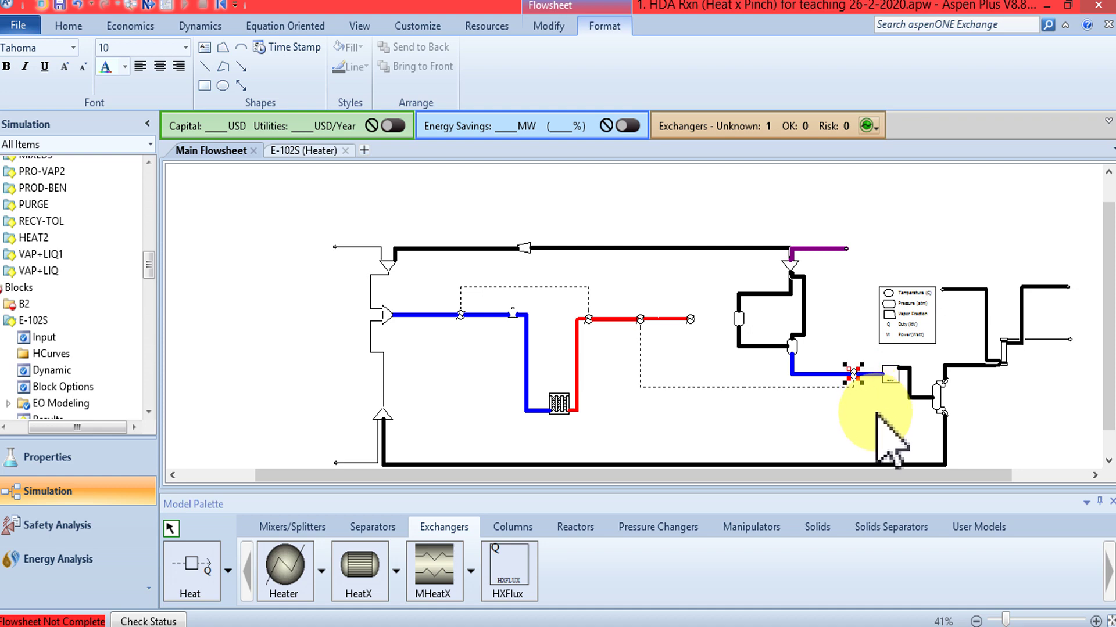
left_click(852, 375)
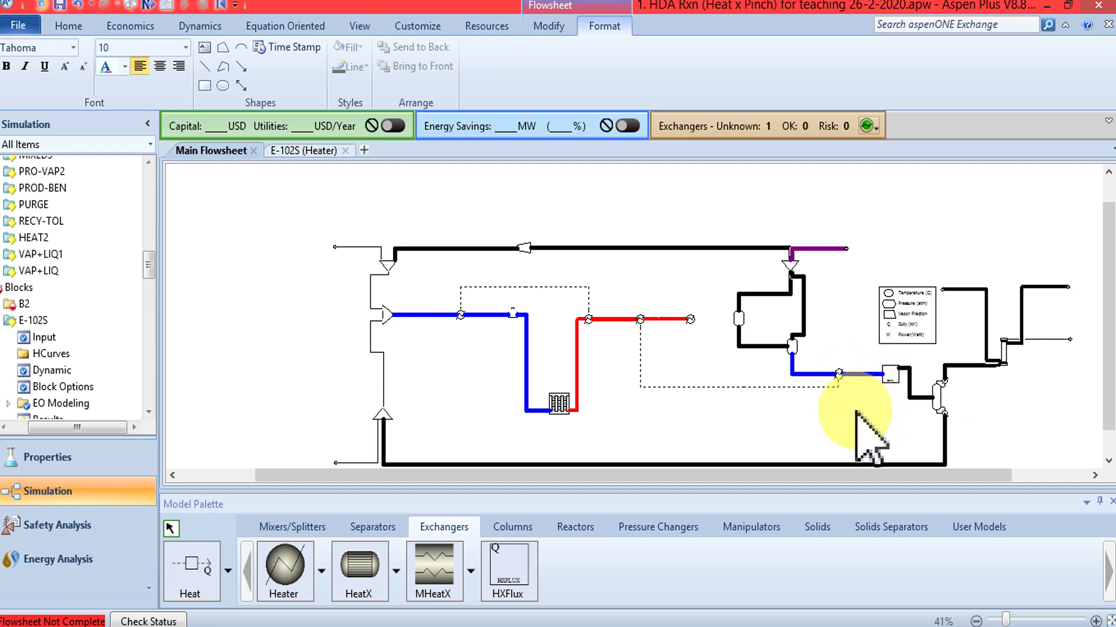
scroll(645, 331, "up", 1)
scroll(707, 363, "up", 1)
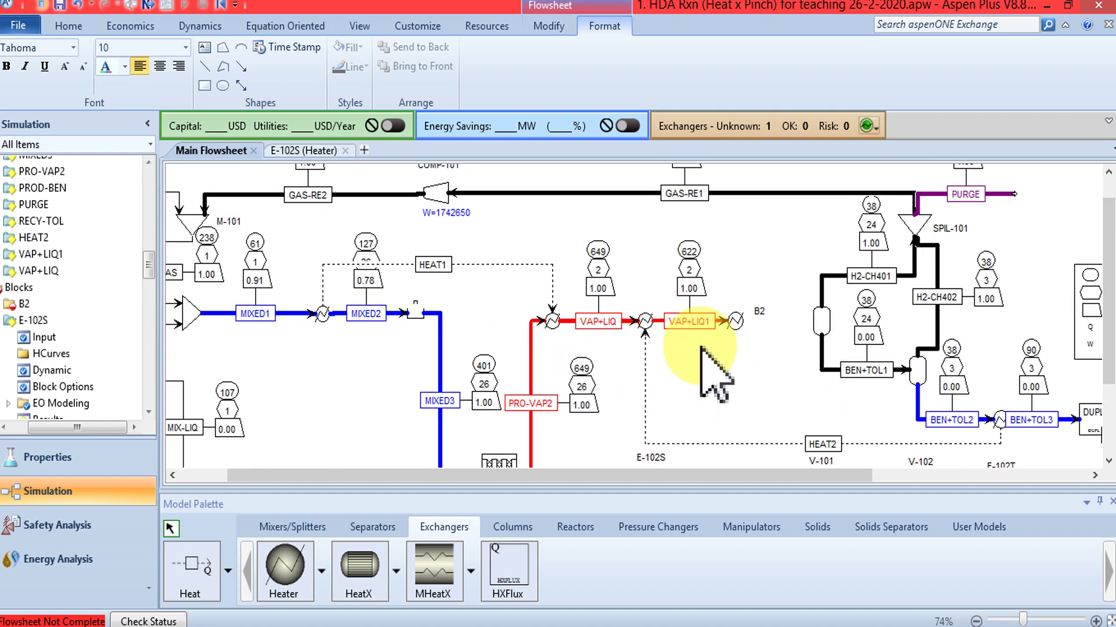
Add a material stream from the outlet of heater B2 to the inlet of flash drum V-101.
right_click(736, 319)
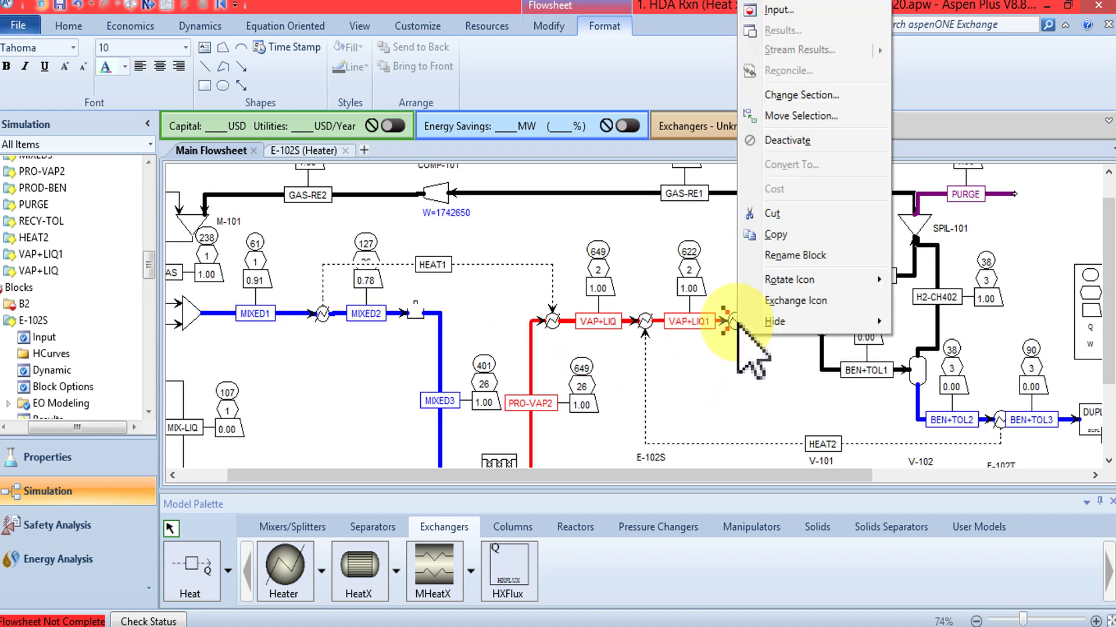
left_click(729, 383)
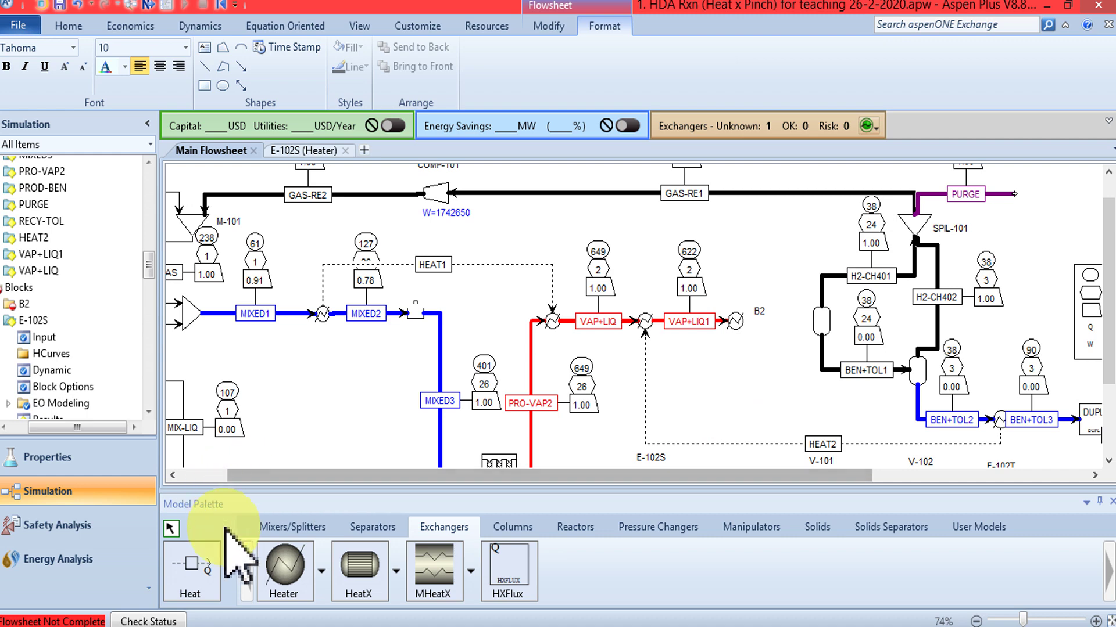
left_click(228, 570)
left_click(203, 395)
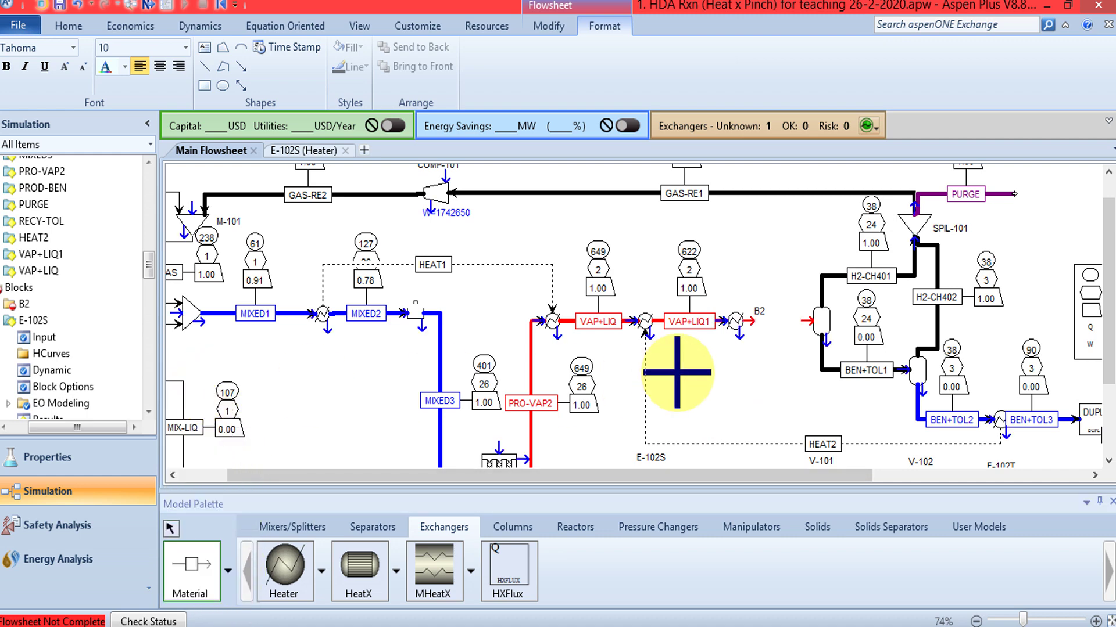
left_click(748, 319)
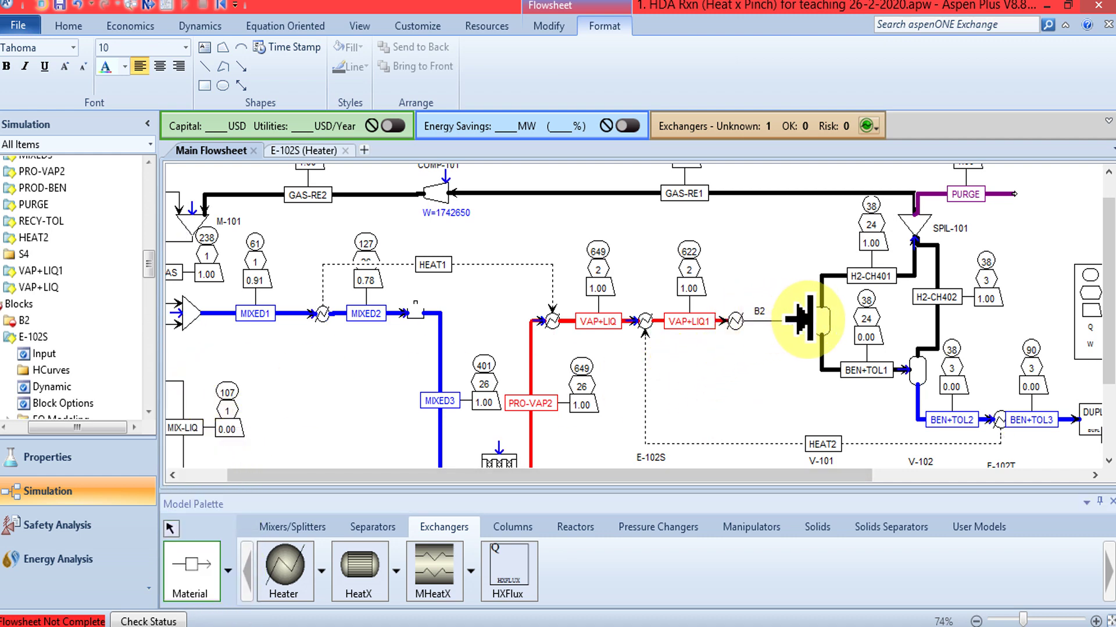
left_click(809, 321)
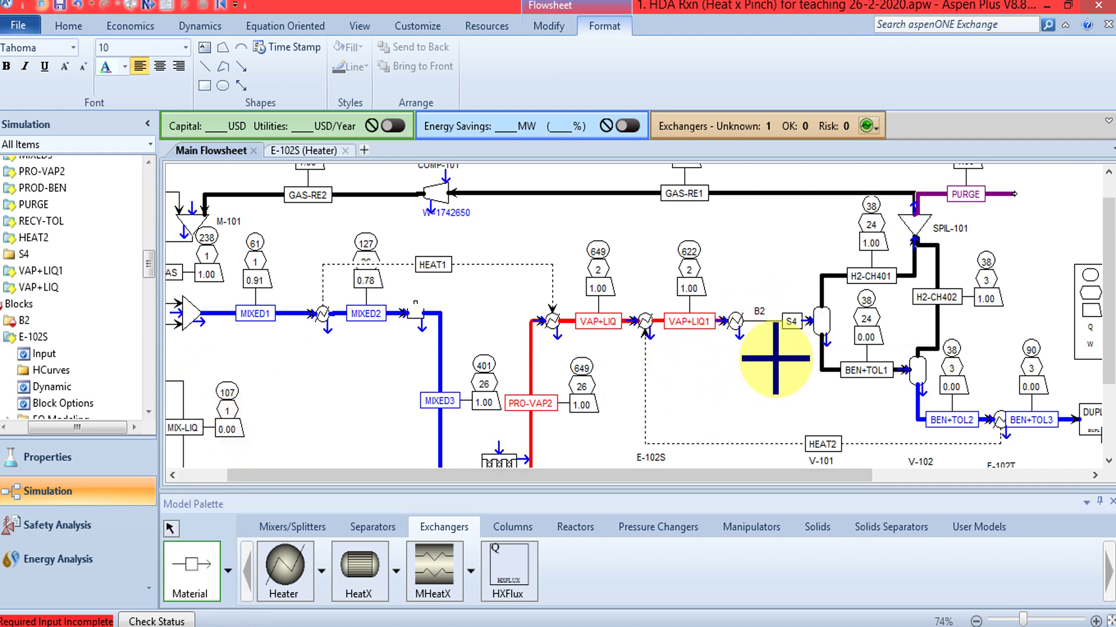
Rename material stream S4 as VAP+LIQ2.
right_click(776, 320)
left_click(854, 232)
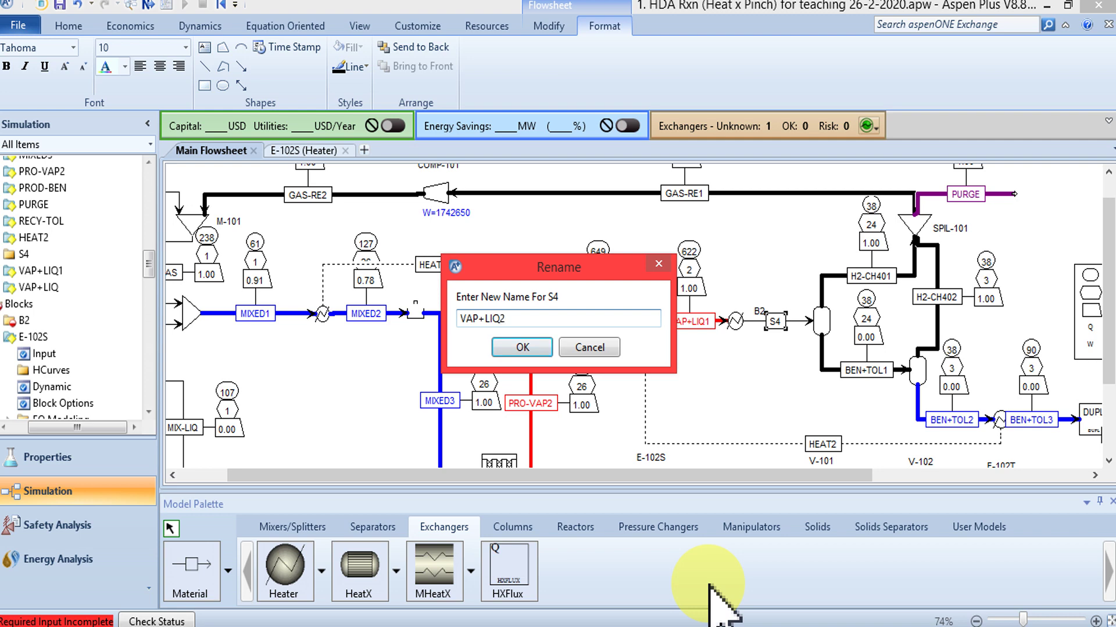
key("Return")
Place heater B2's name label in the row between E-102S and V-101 and rename the block as E-103S.
left_click(754, 315)
left_click_drag(761, 308, 735, 458)
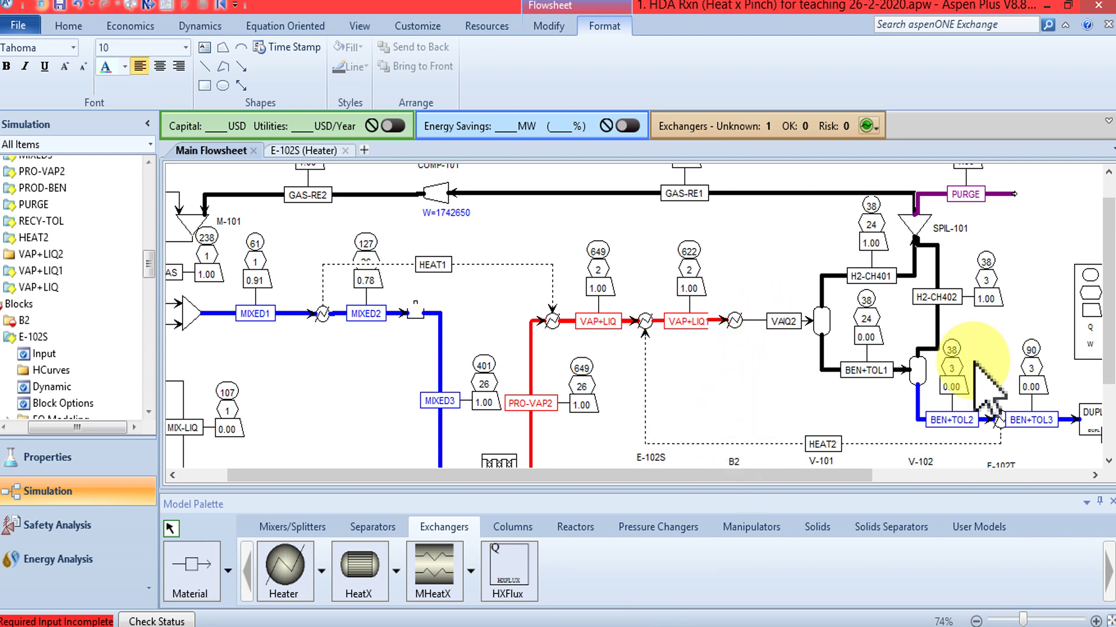
left_click_drag(1107, 296, 1108, 365)
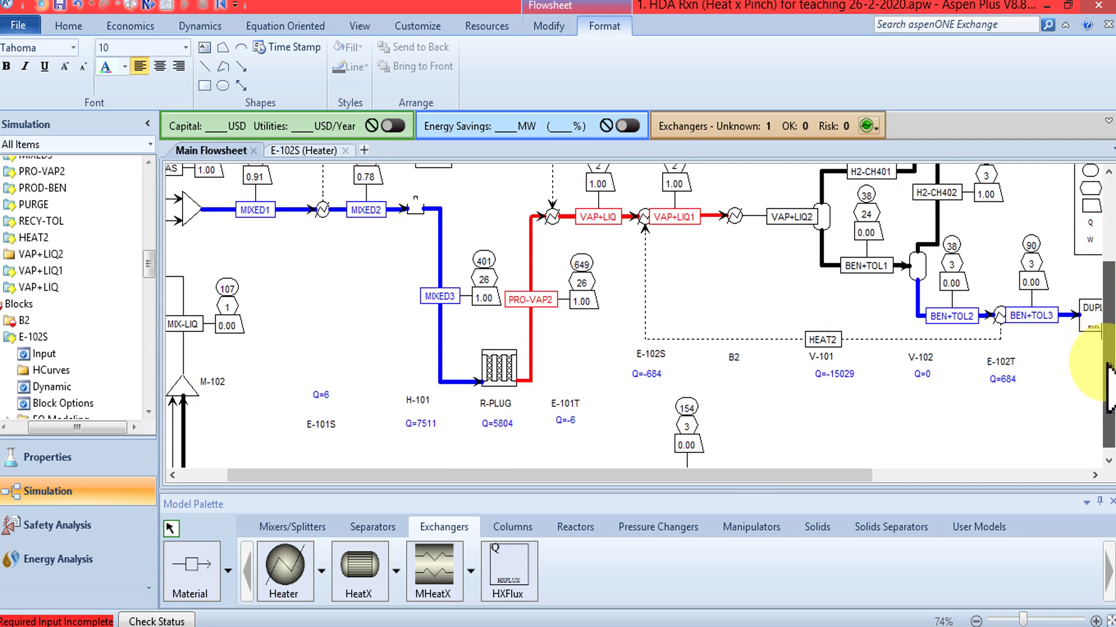
right_click(738, 353)
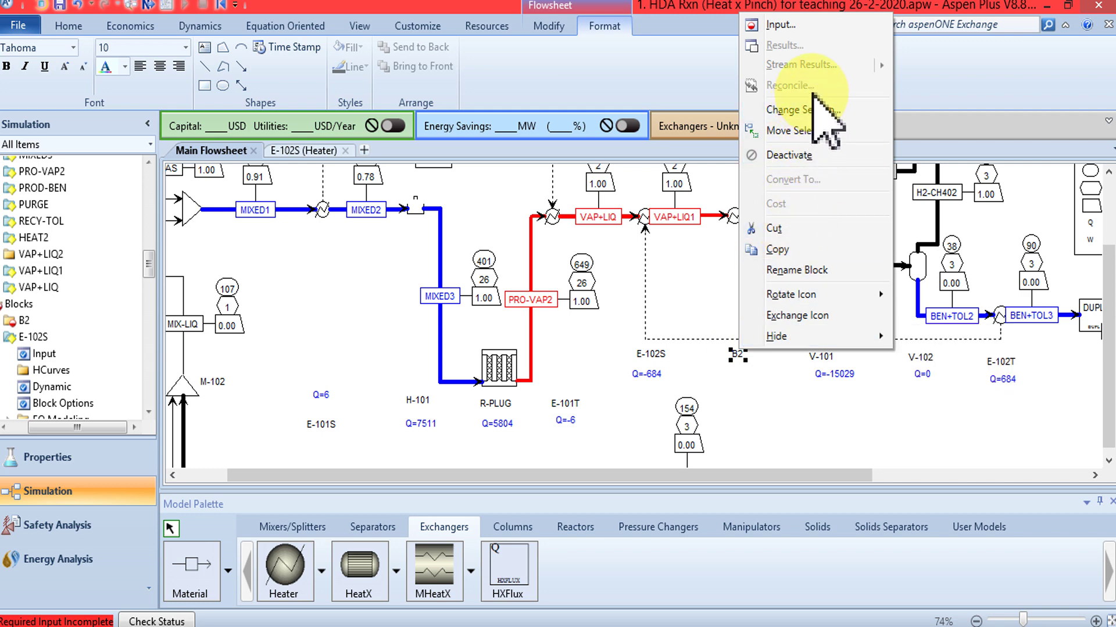
left_click(797, 271)
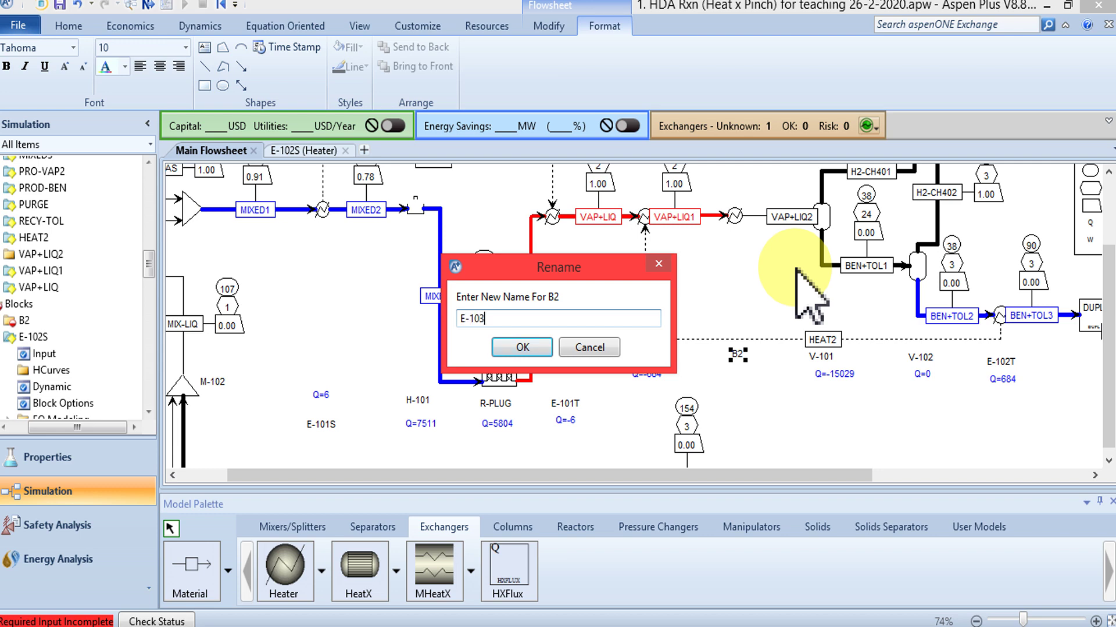
type("E-103S")
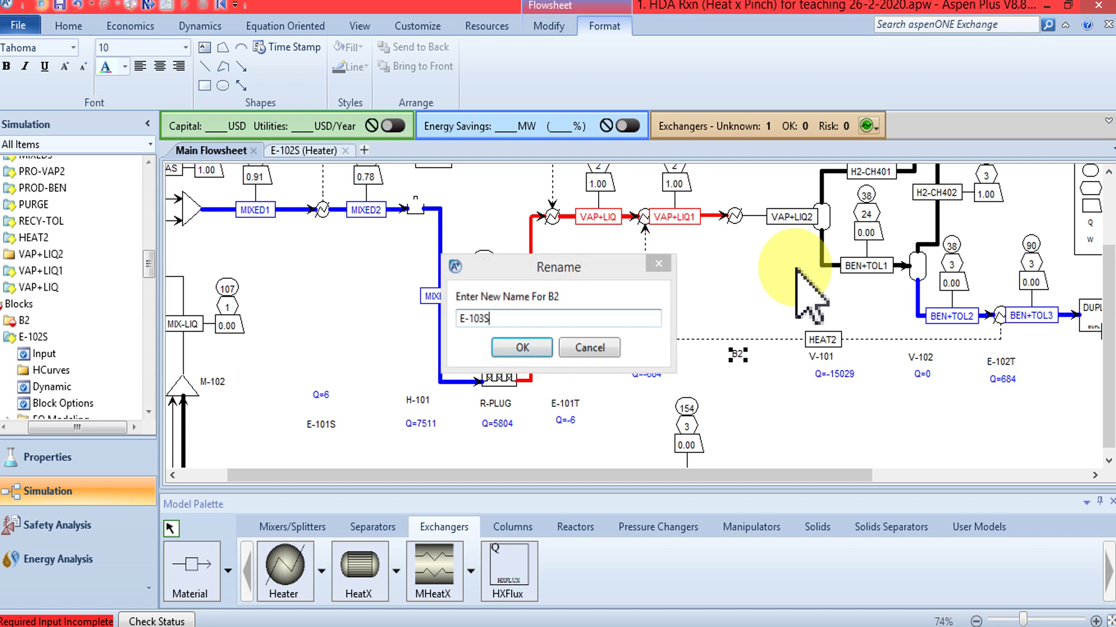
key("Return")
Shift the VAP+LIQ2 label toward heater E-103S and format the stream line in red with a heavier weight.
left_click_drag(788, 219, 775, 219)
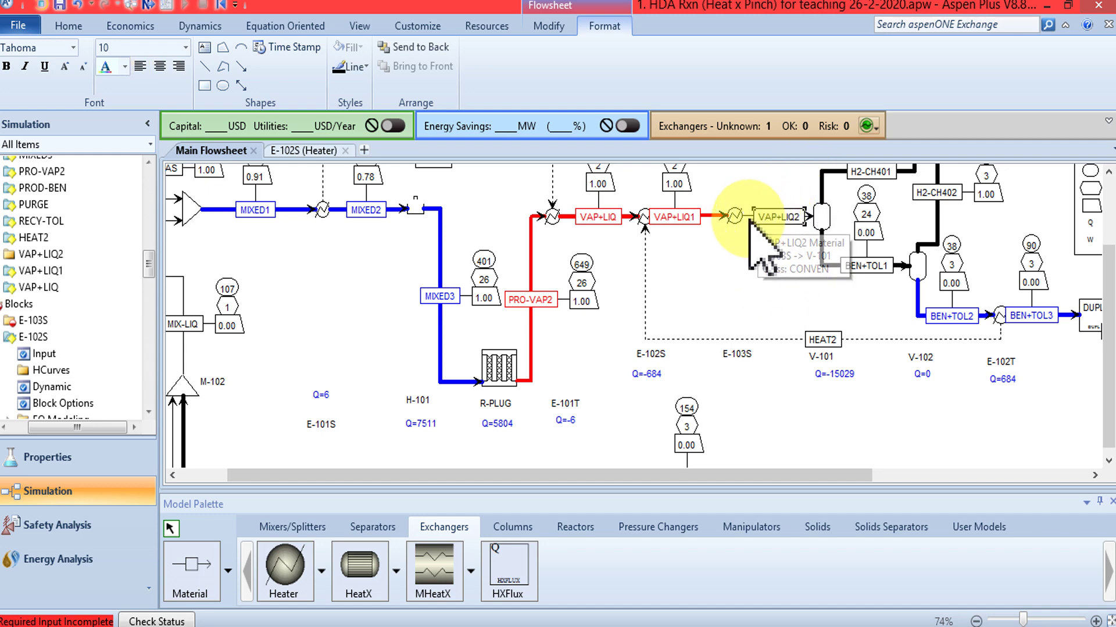
left_click(368, 66)
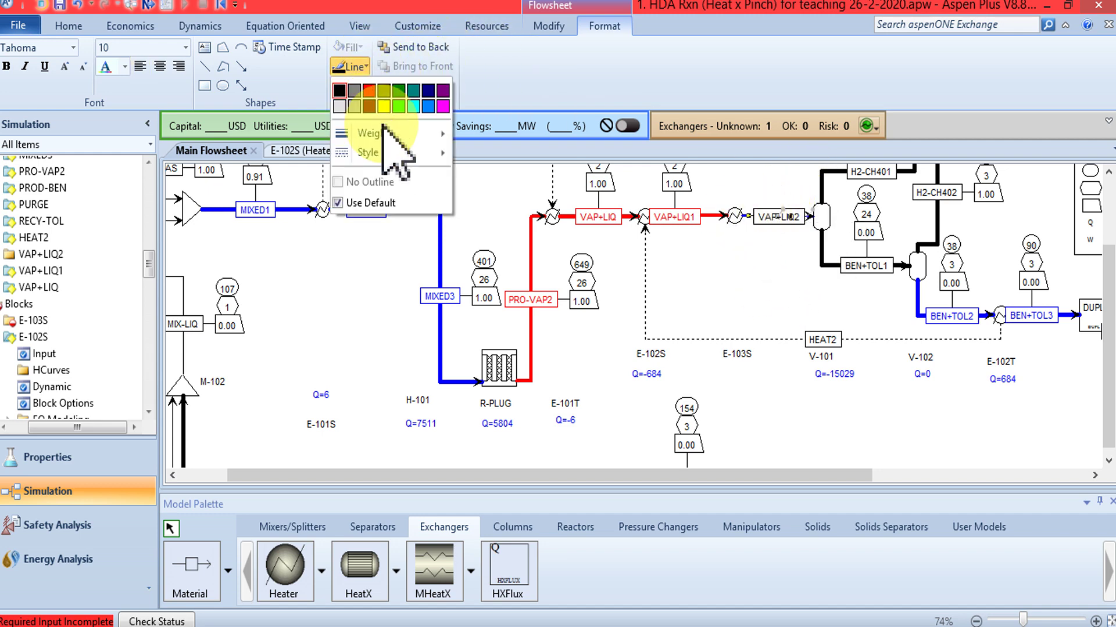
left_click(361, 82)
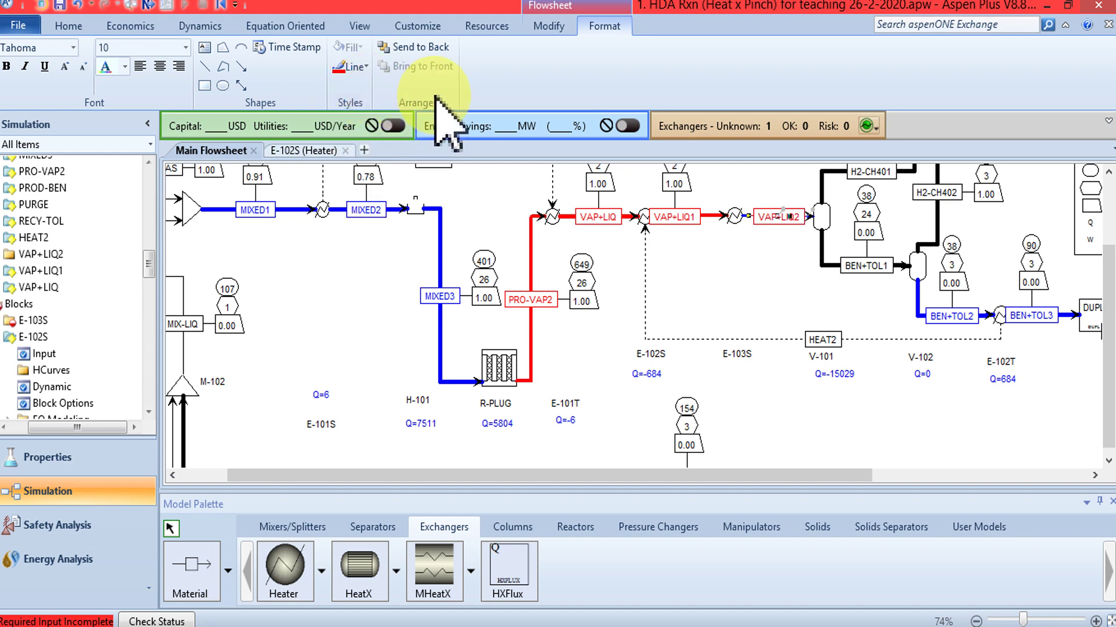
left_click(366, 67)
mouse_move(382, 140)
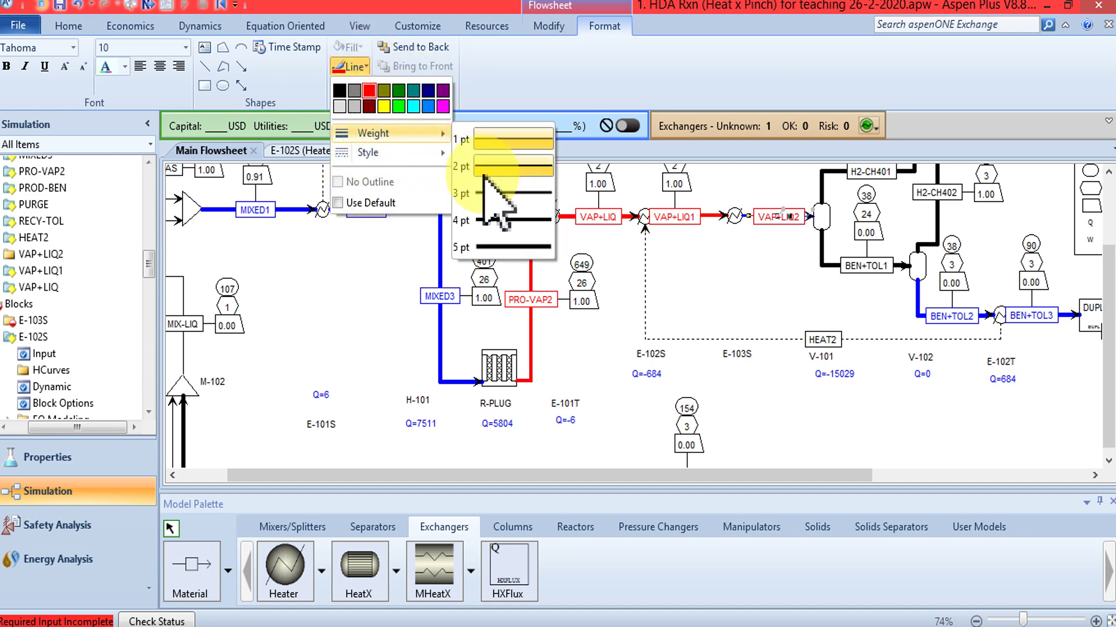
left_click(515, 237)
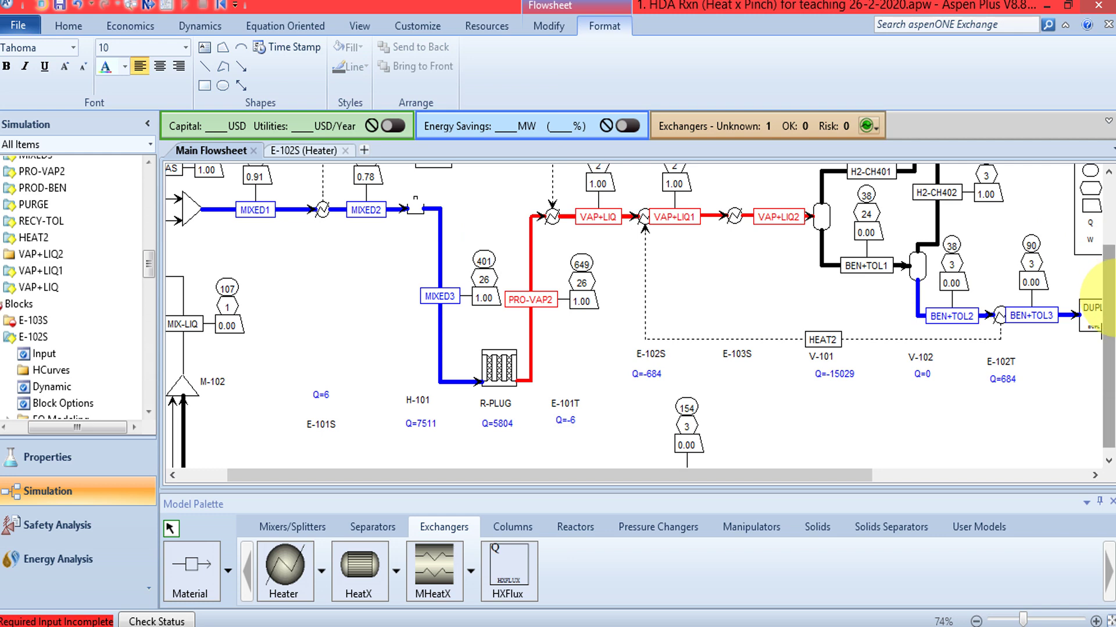
left_click_drag(1105, 307, 1105, 235)
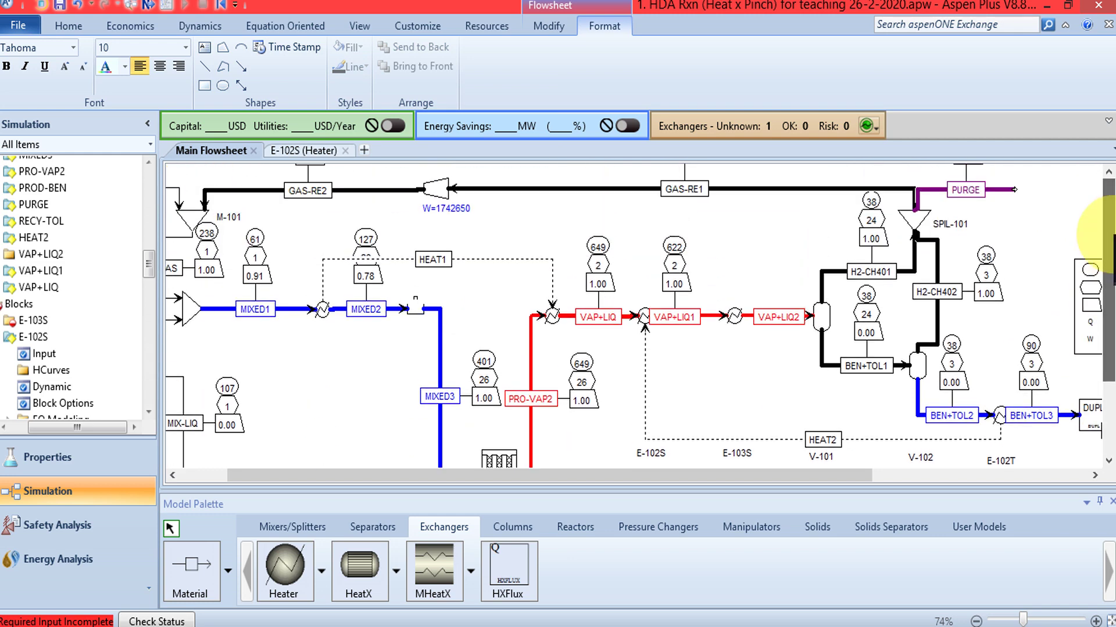
left_click(726, 317)
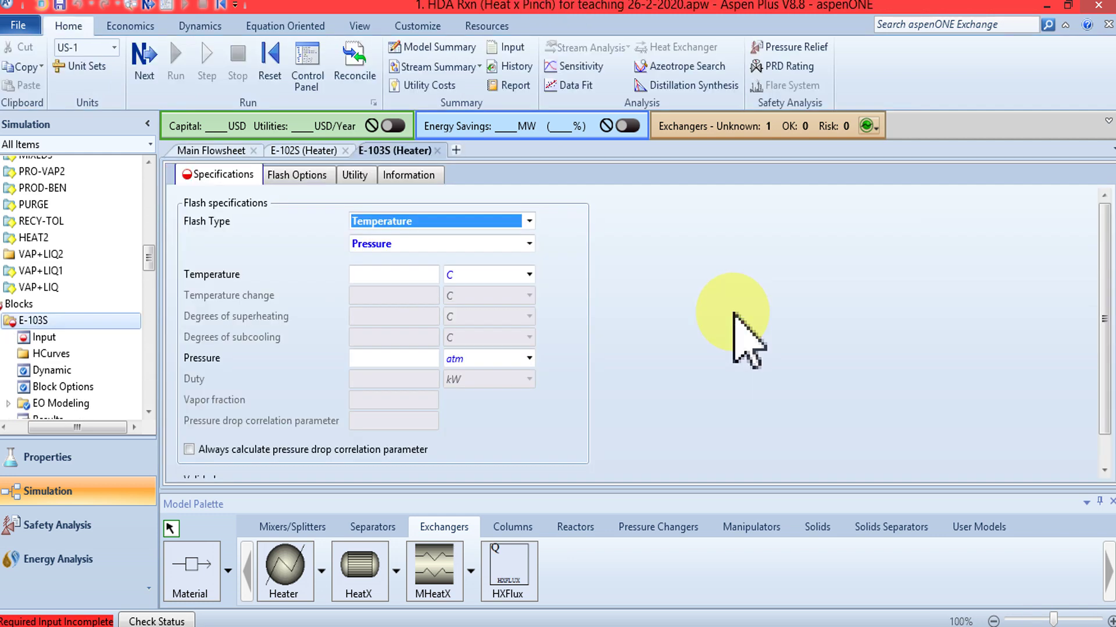
left_click(409, 359)
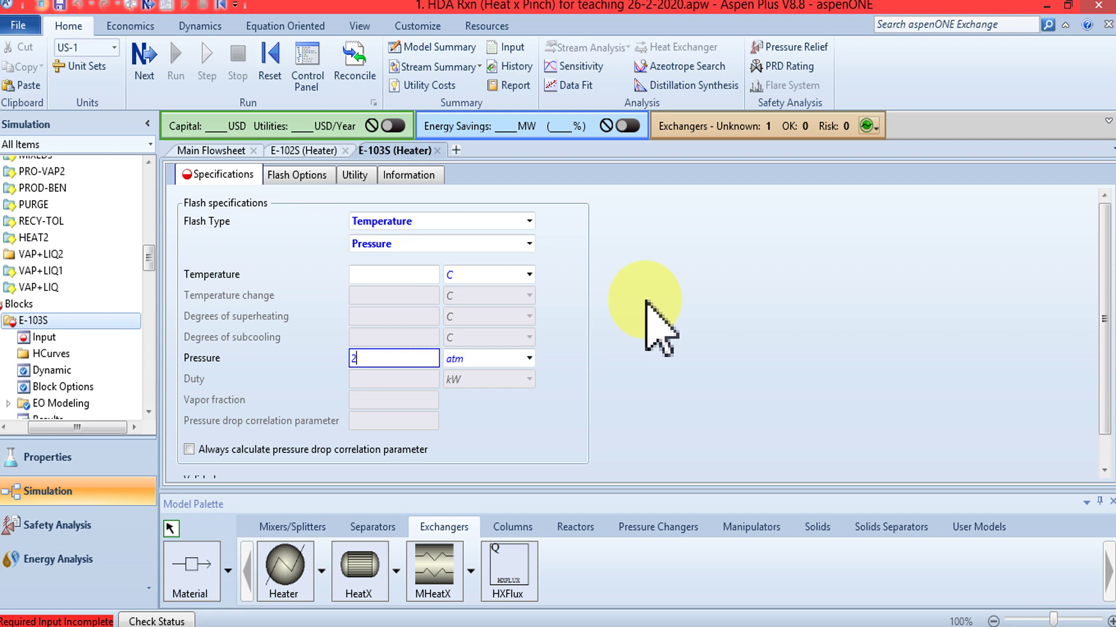
left_click(219, 150)
Set the outlet pressure of heater E-102S to 1.9 atm.
left_click(578, 318)
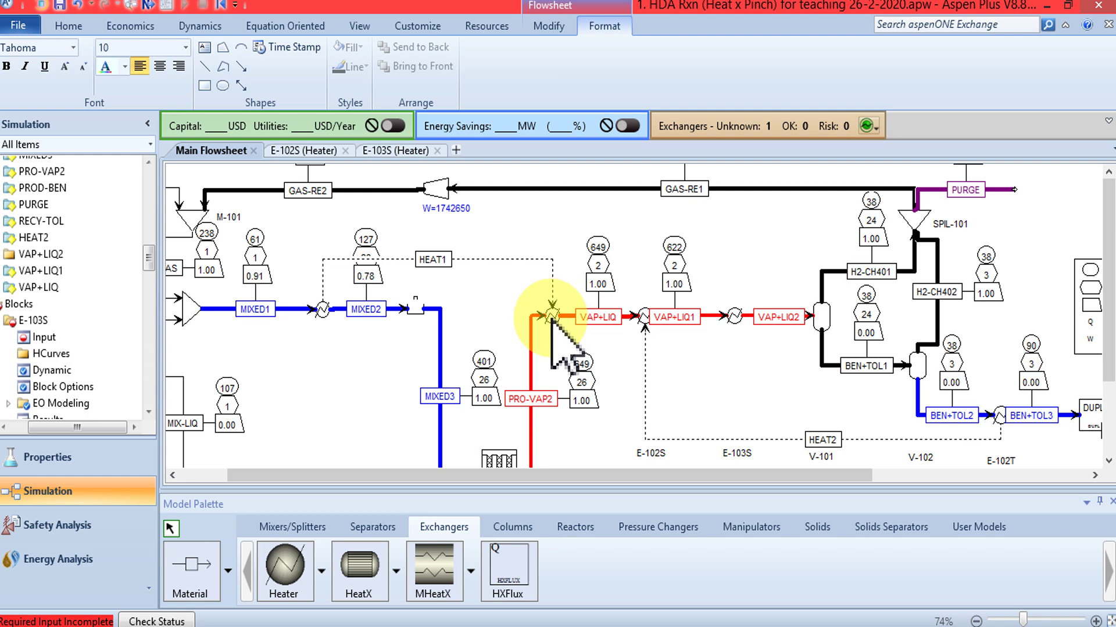
double_click(643, 318)
left_click(385, 358)
type("1.9")
key("Return")
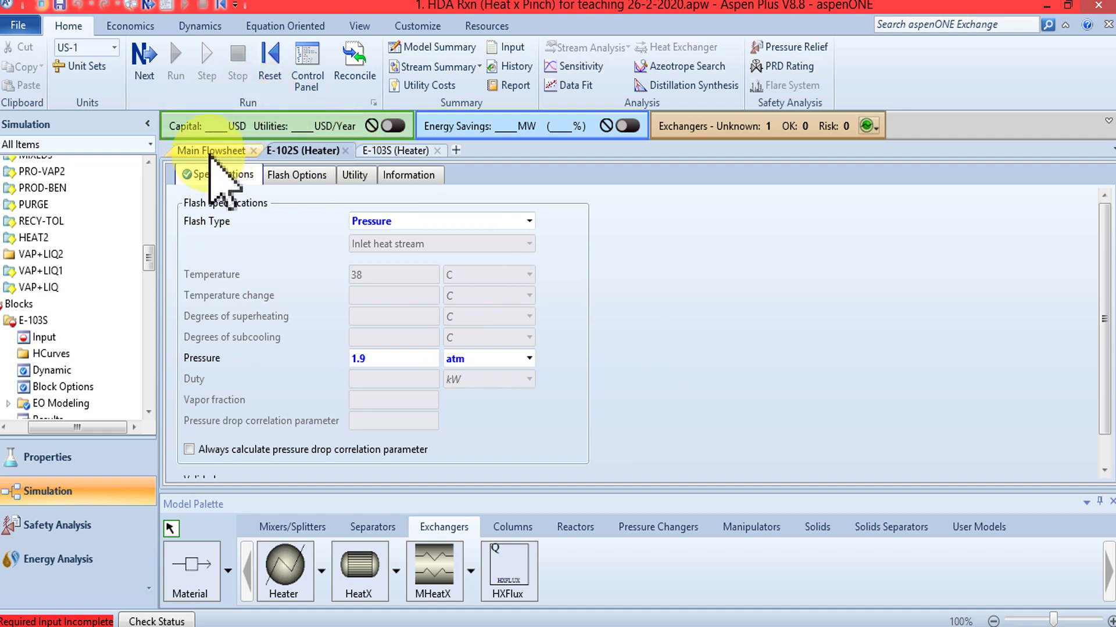
Specify heater E-103S with a temperature of 38 C and a pressure of 1.8 atm.
left_click(210, 153)
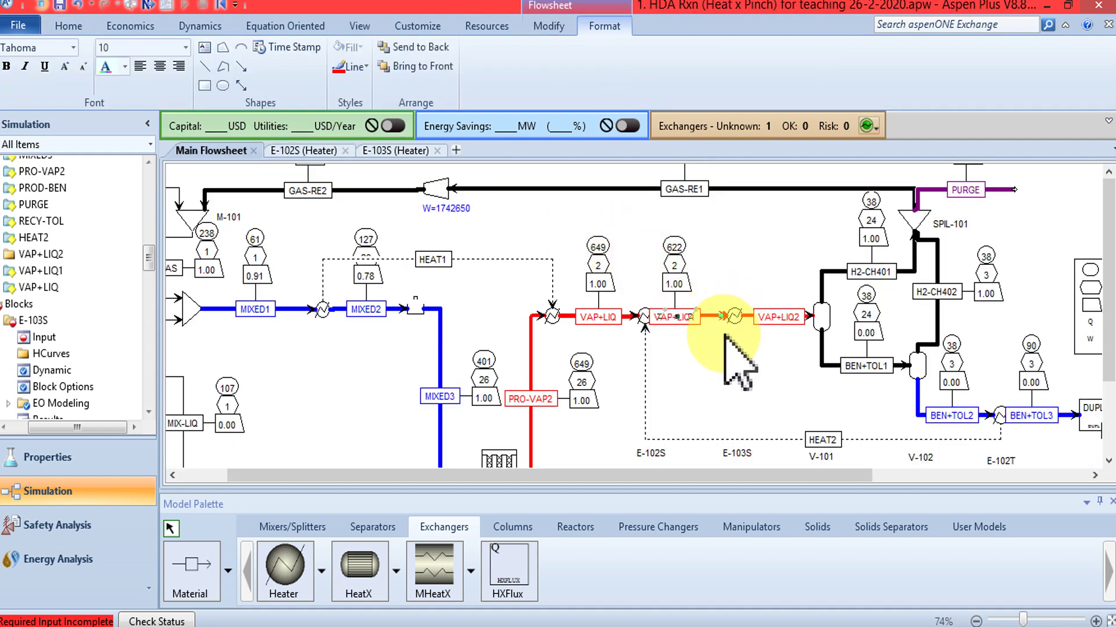
double_click(728, 330)
left_click(233, 151)
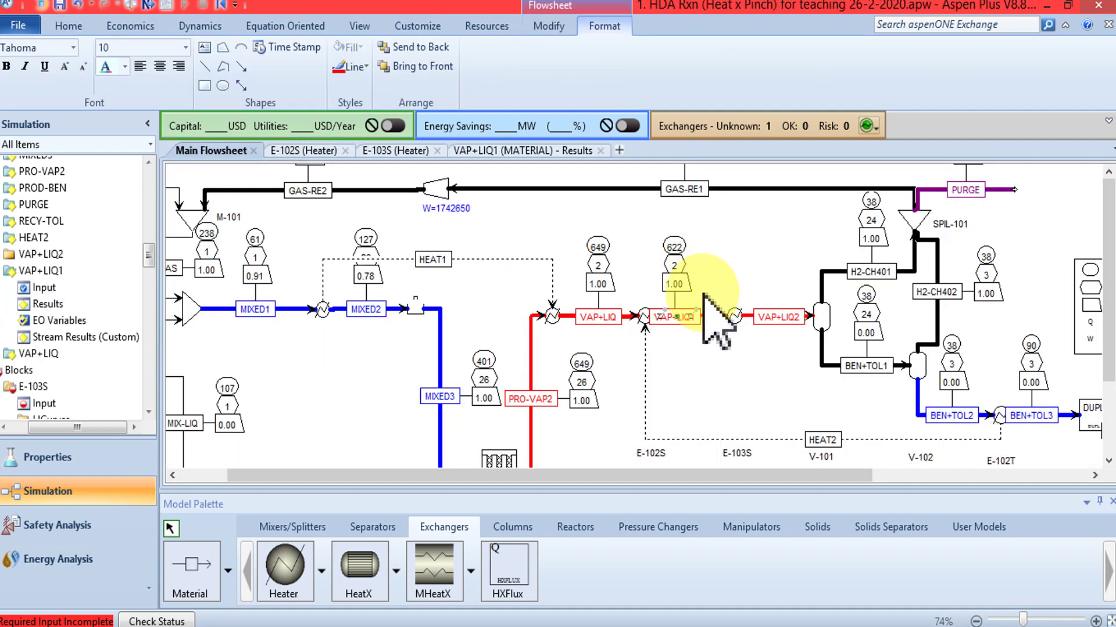
double_click(737, 314)
left_click(391, 358)
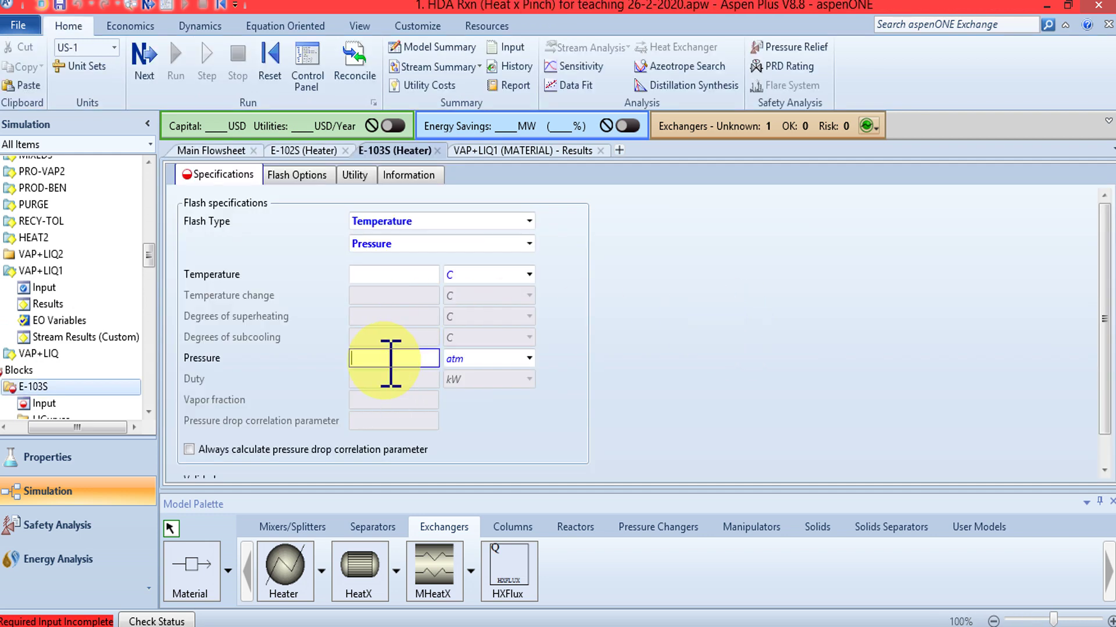
type("1.8")
left_click(401, 275)
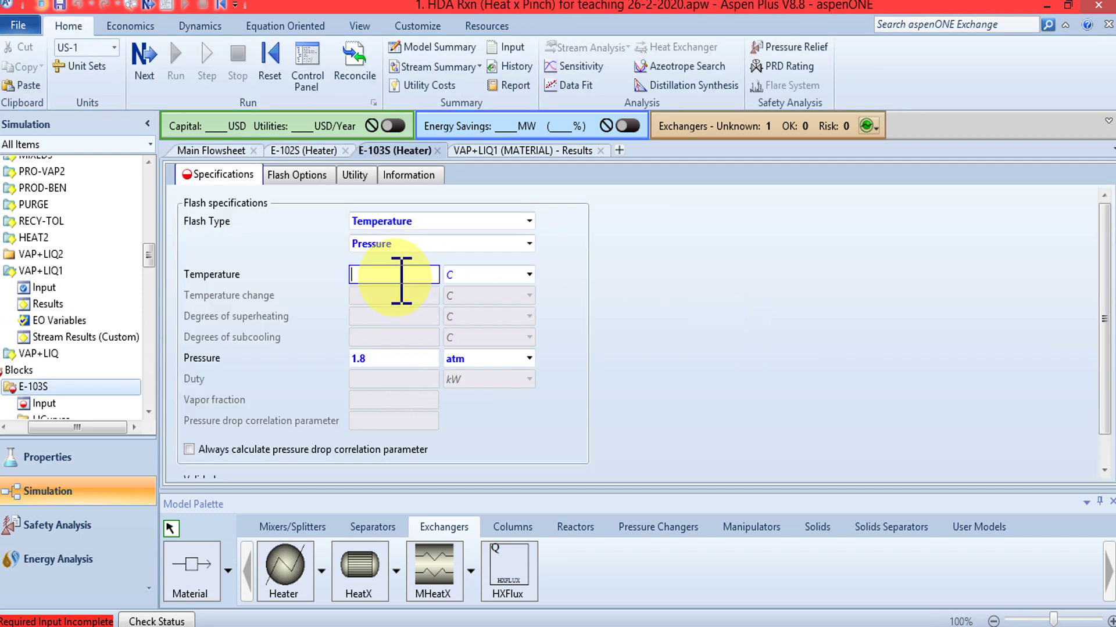
type("38")
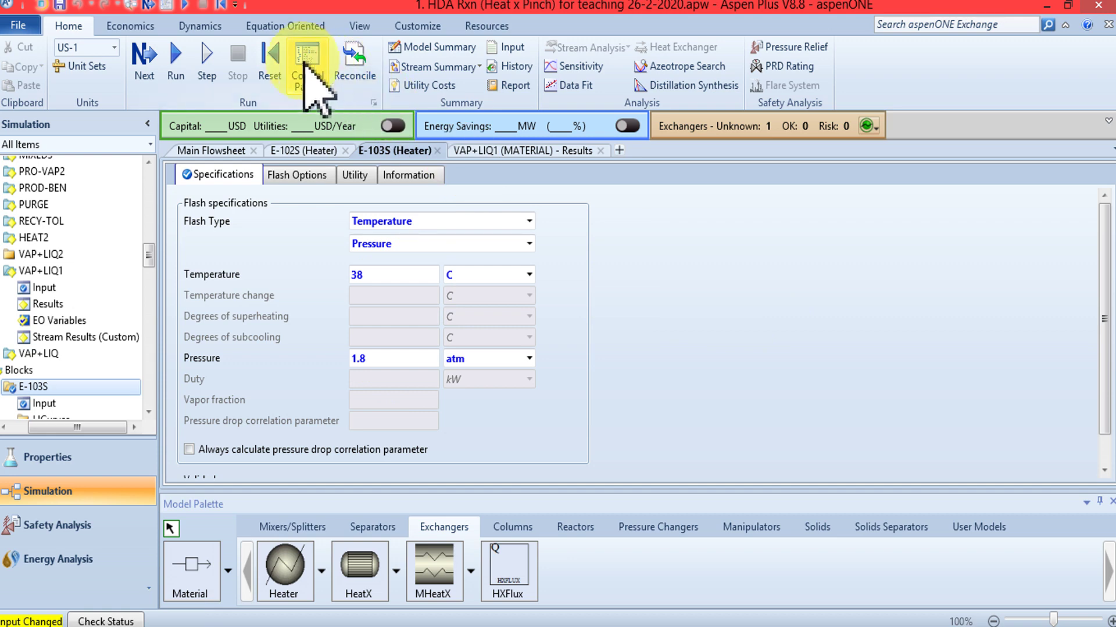
Reinitialize the simulation, purging all results, and run it again.
left_click(270, 58)
left_click(491, 367)
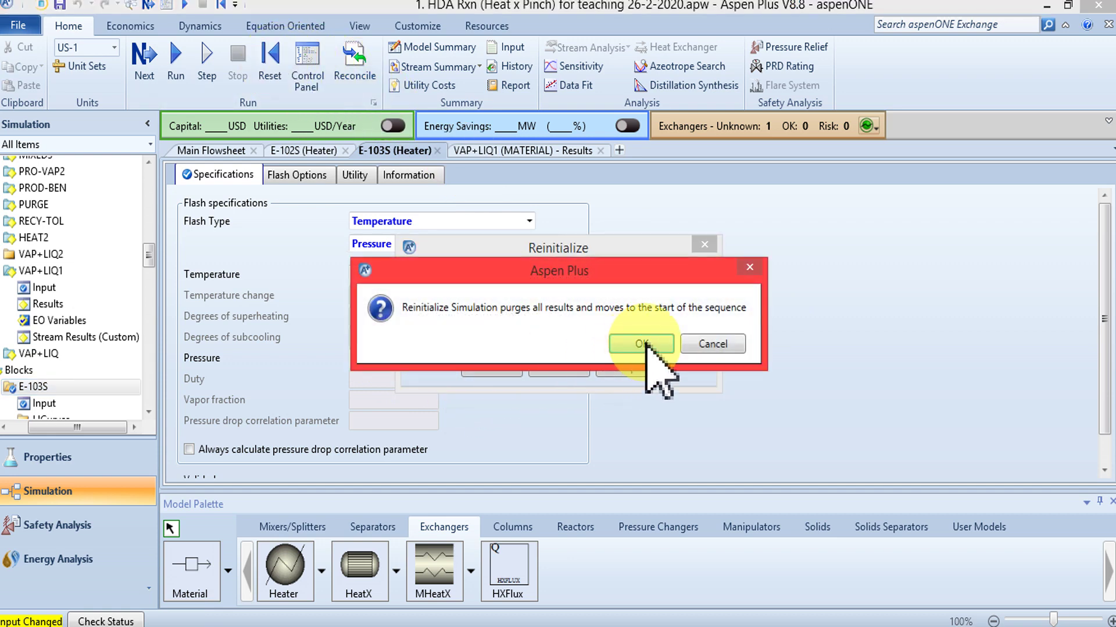
left_click(604, 344)
left_click(175, 59)
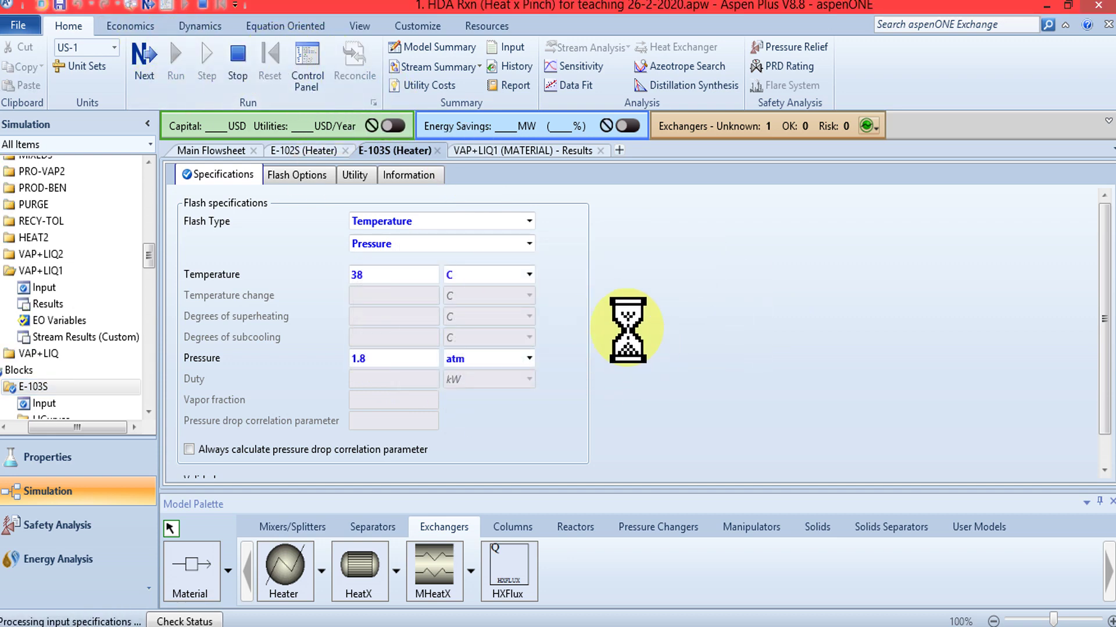
Return to the main flowsheet and close the open E-102S, E-103S and VAP+LIQ1 forms.
left_click(228, 150)
left_click(345, 150)
left_click(345, 151)
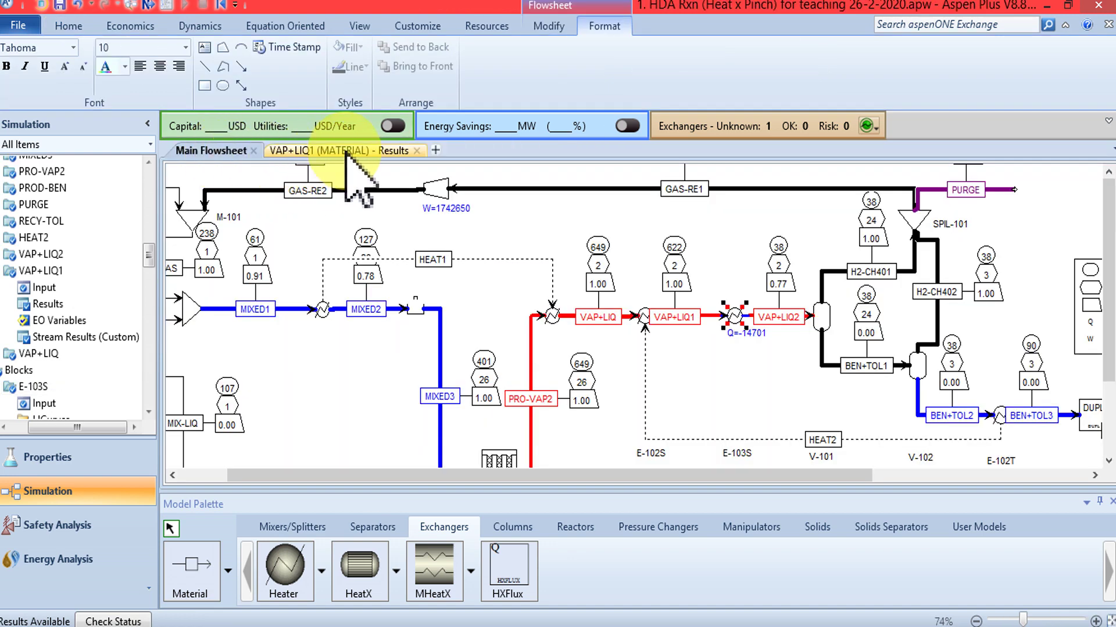
left_click(416, 150)
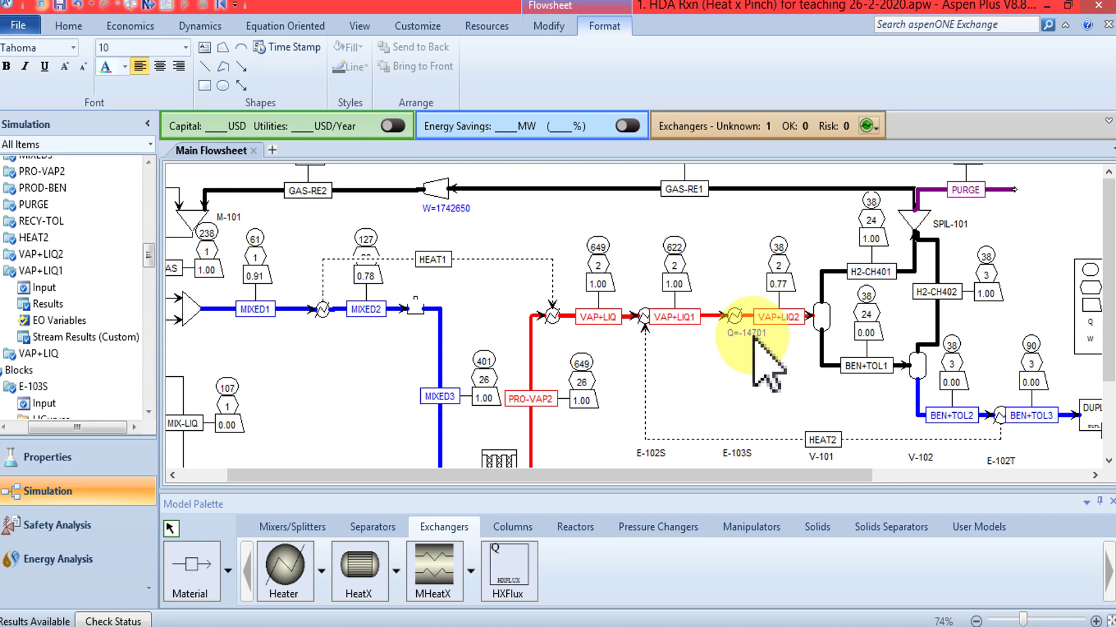
Place heater E-103S's duty label beneath its block name and centre the VAP+LIQ2 label between E-103S and V-101.
left_click(746, 335)
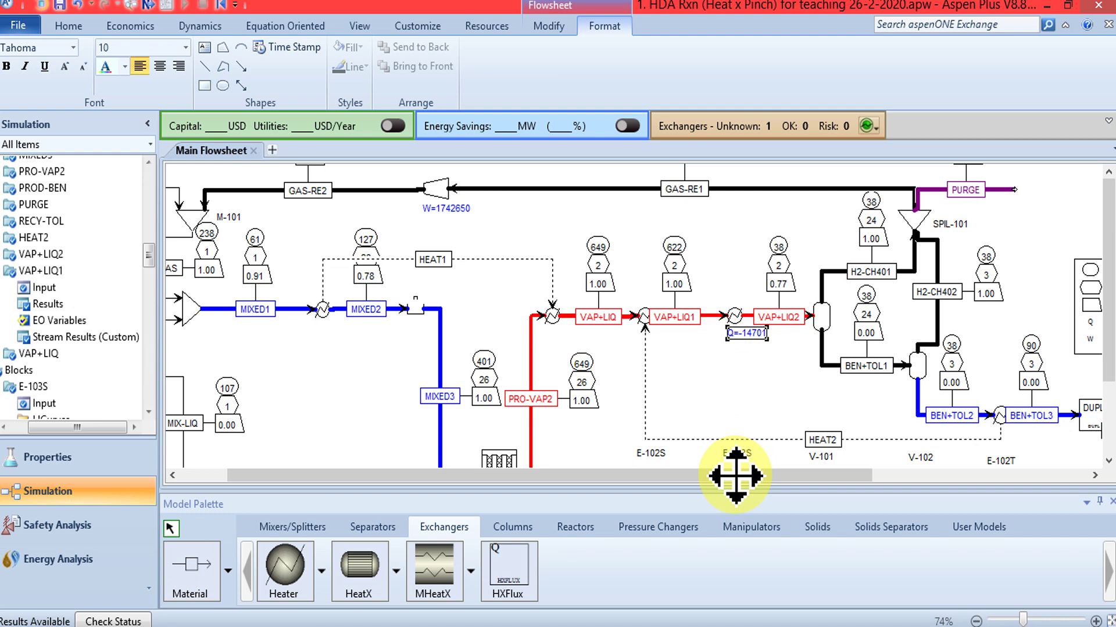
left_click_drag(738, 472, 738, 472)
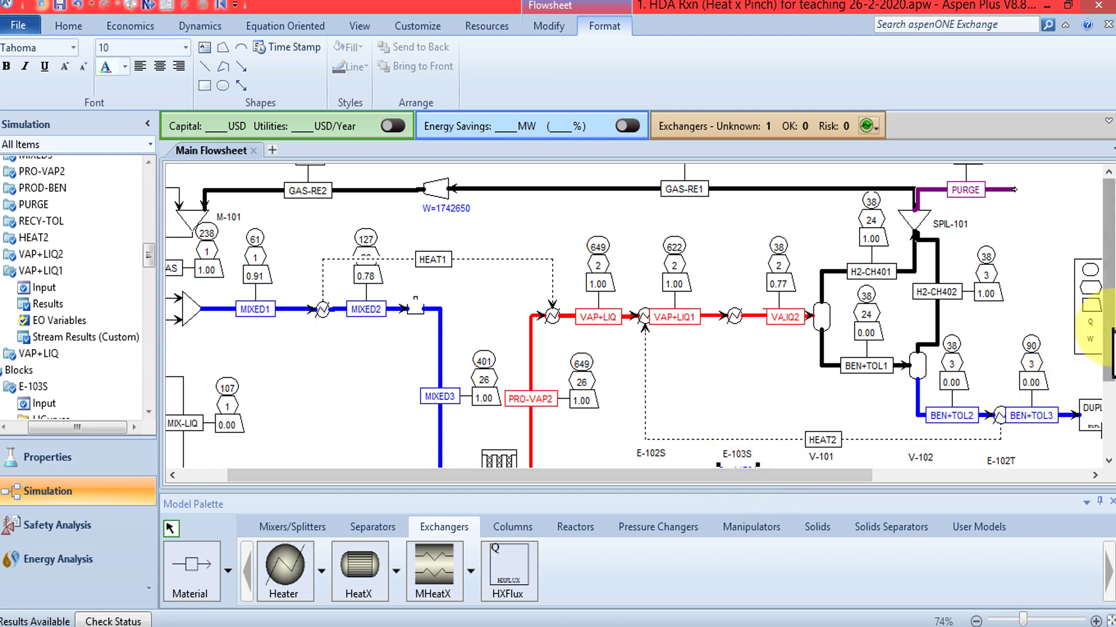
scroll(1095, 448, "down", 3)
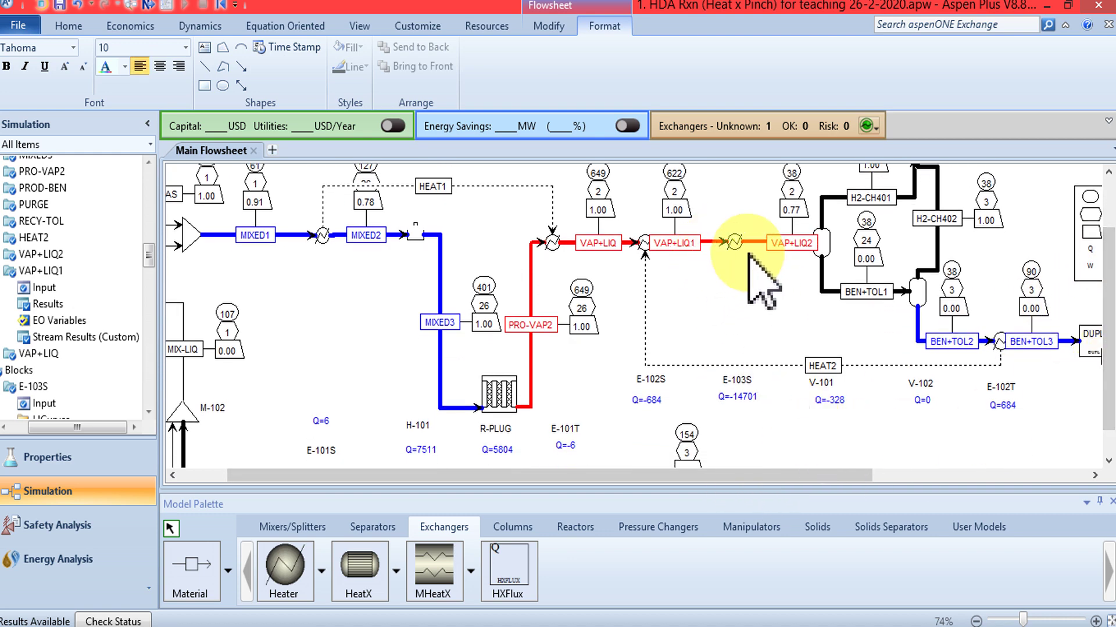
left_click(780, 237)
left_click_drag(784, 239, 772, 239)
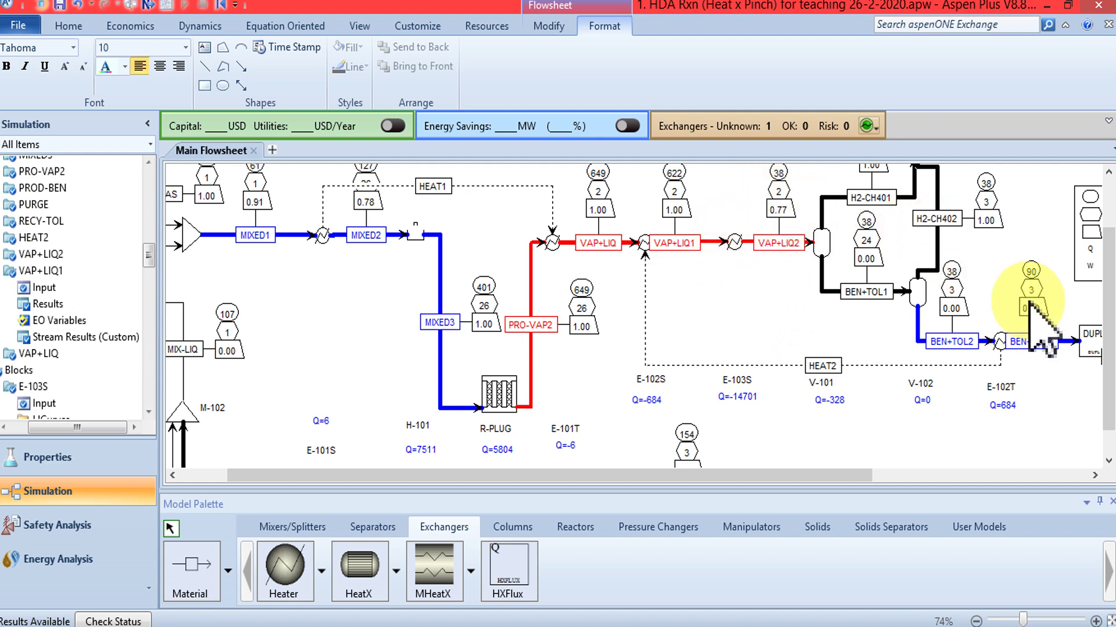
Examine the stream temperatures and heat duties from E-103S across to column T-101 and the RECY-TOL stream.
left_click_drag(820, 475, 959, 494)
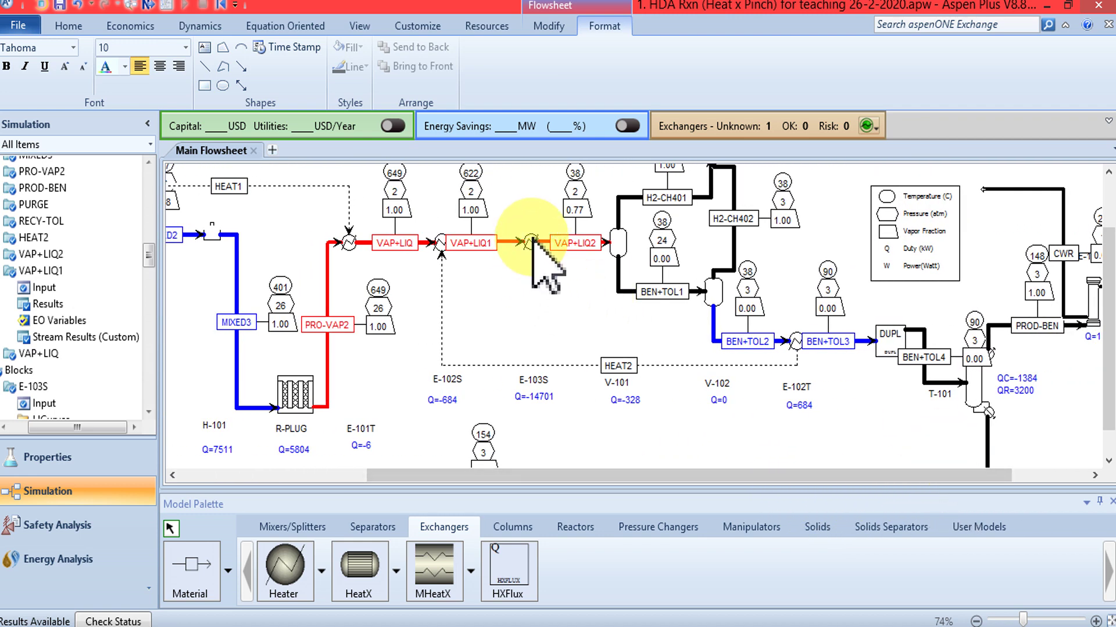
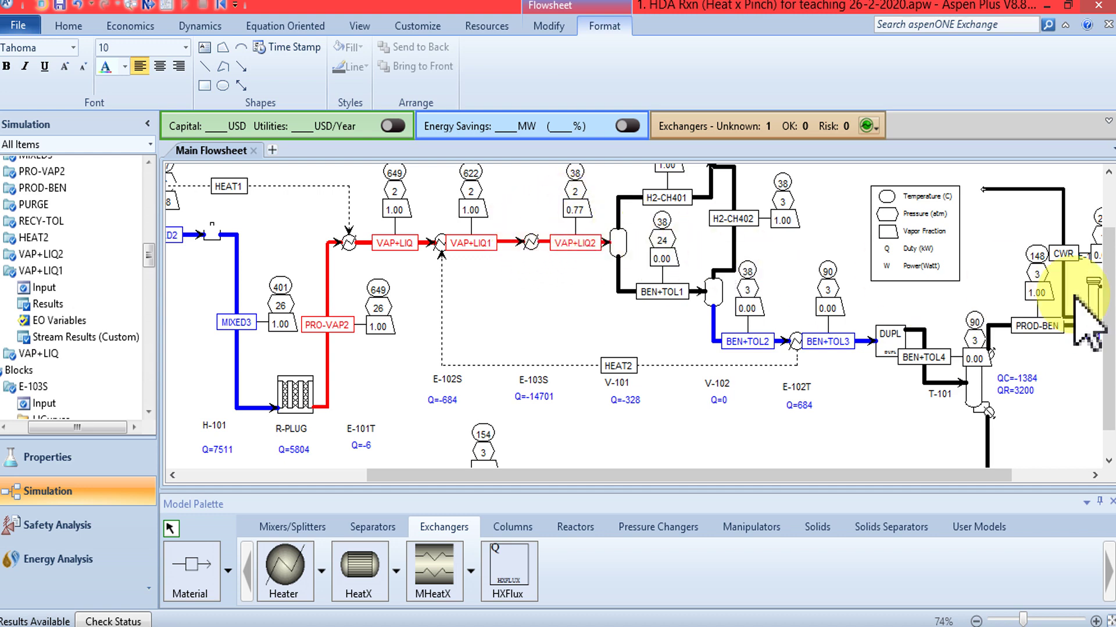
left_click_drag(1108, 279, 1109, 235)
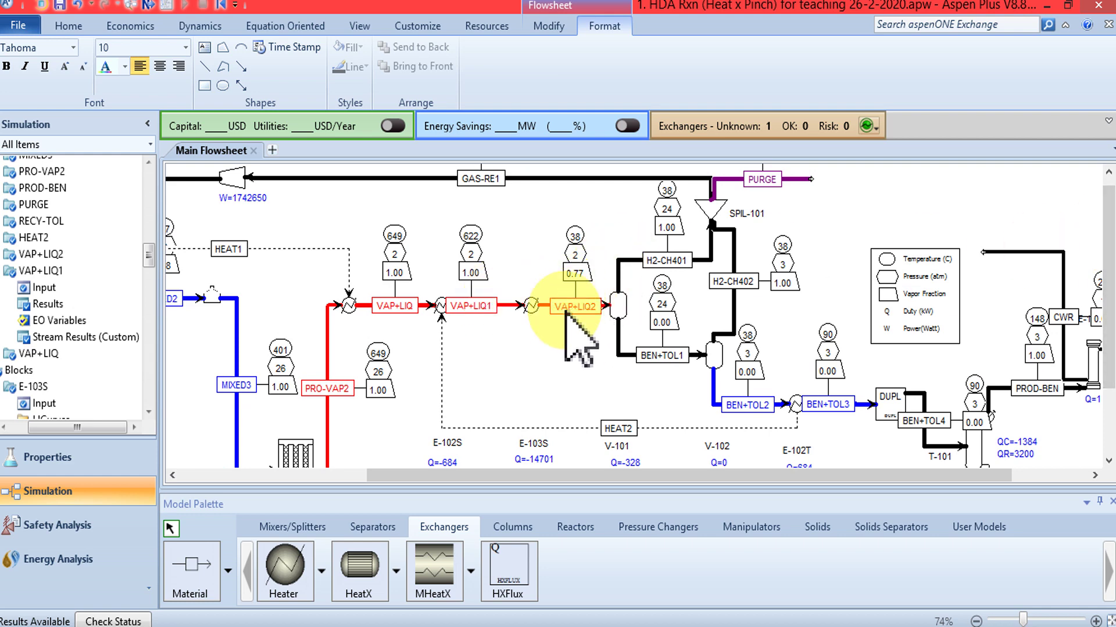
left_click_drag(922, 477, 1002, 480)
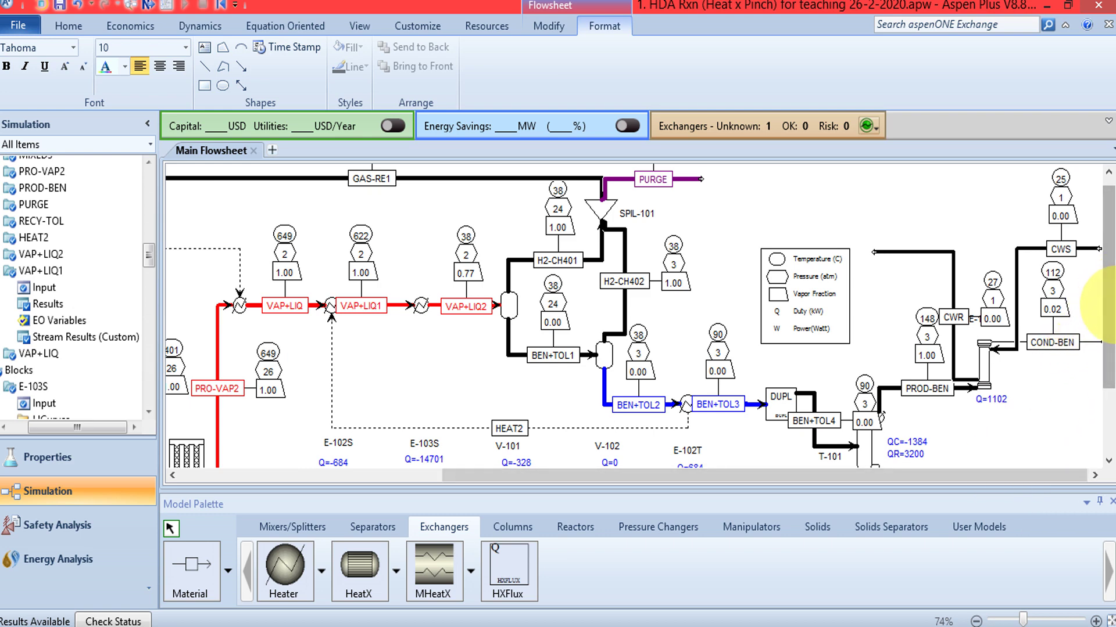
left_click_drag(1108, 303, 1108, 362)
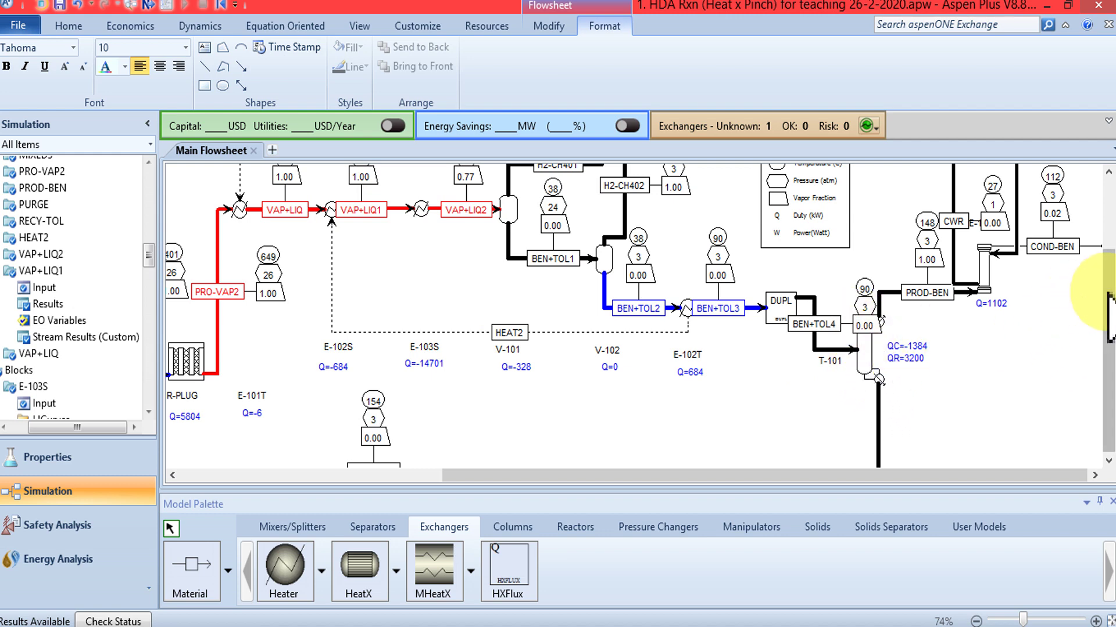
left_click_drag(1109, 325, 1110, 327)
left_click(1109, 461)
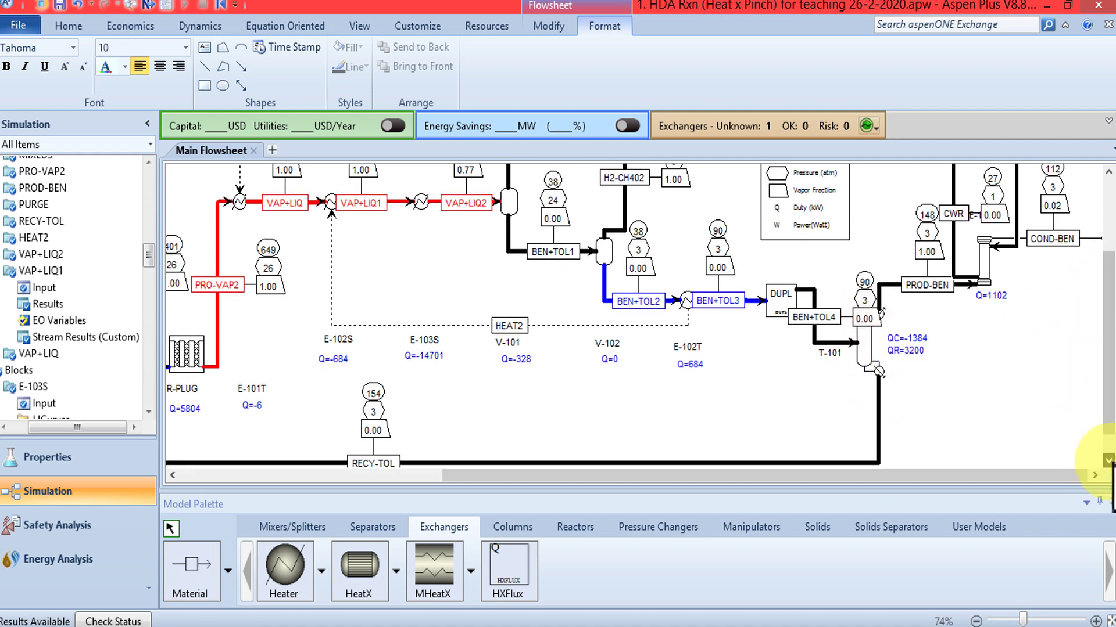
left_click(1109, 460)
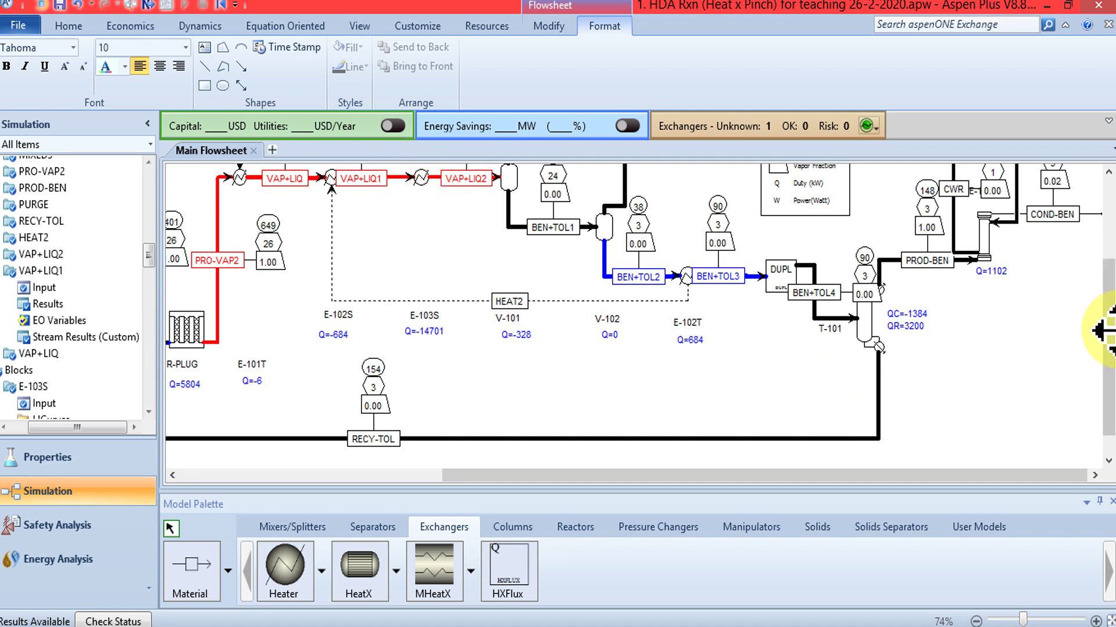
mouse_move(1106, 332)
left_mouse_down()
mouse_move(1107, 244)
mouse_move(1107, 340)
mouse_move(1107, 323)
left_mouse_up()
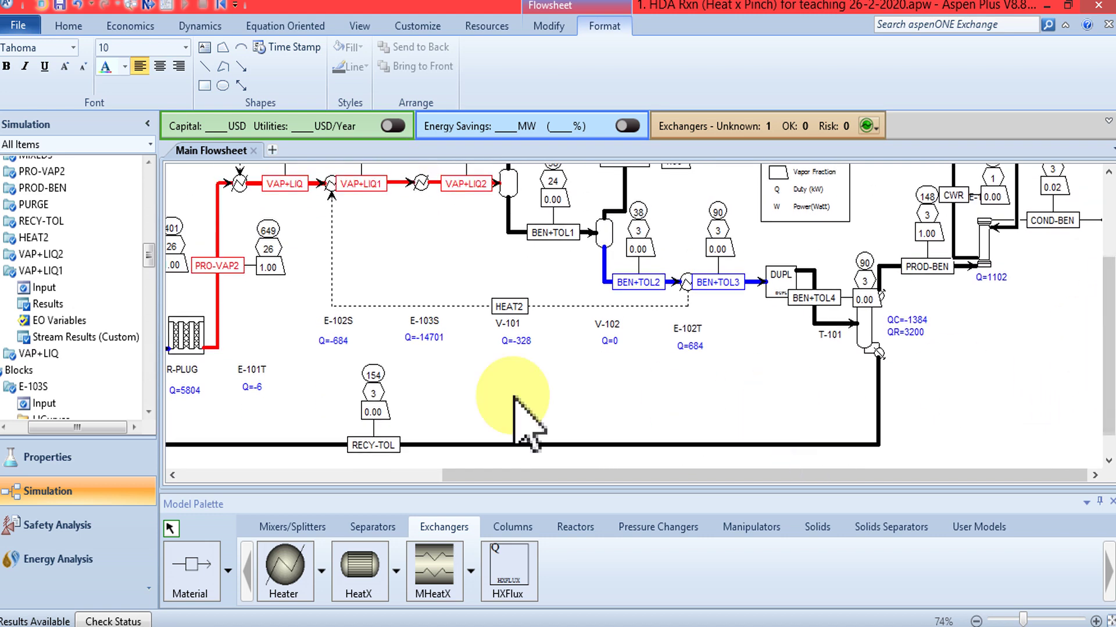
left_click(269, 572)
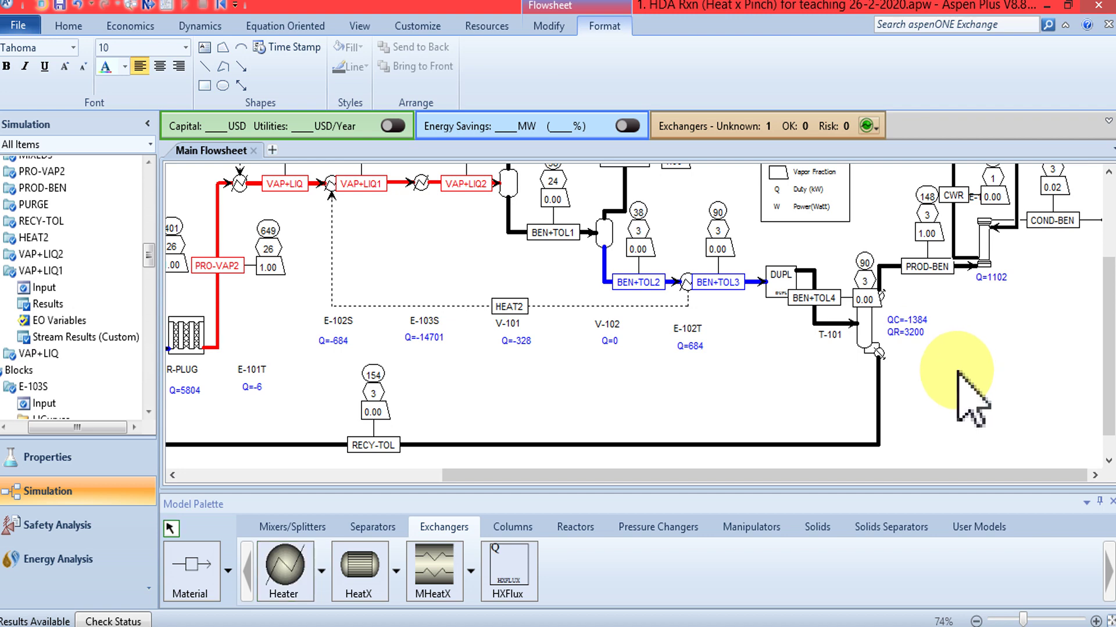
left_click_drag(1109, 299, 1109, 275)
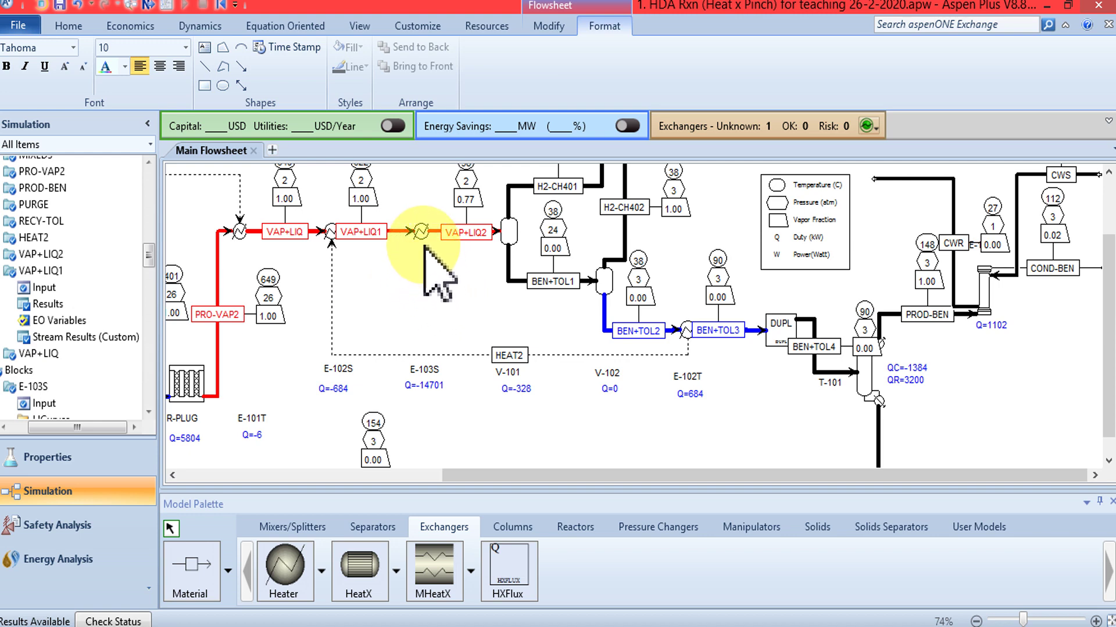
Add a heat stream from the reboiler of column T-101 to the heat inlet of heater E-103S.
left_click(228, 570)
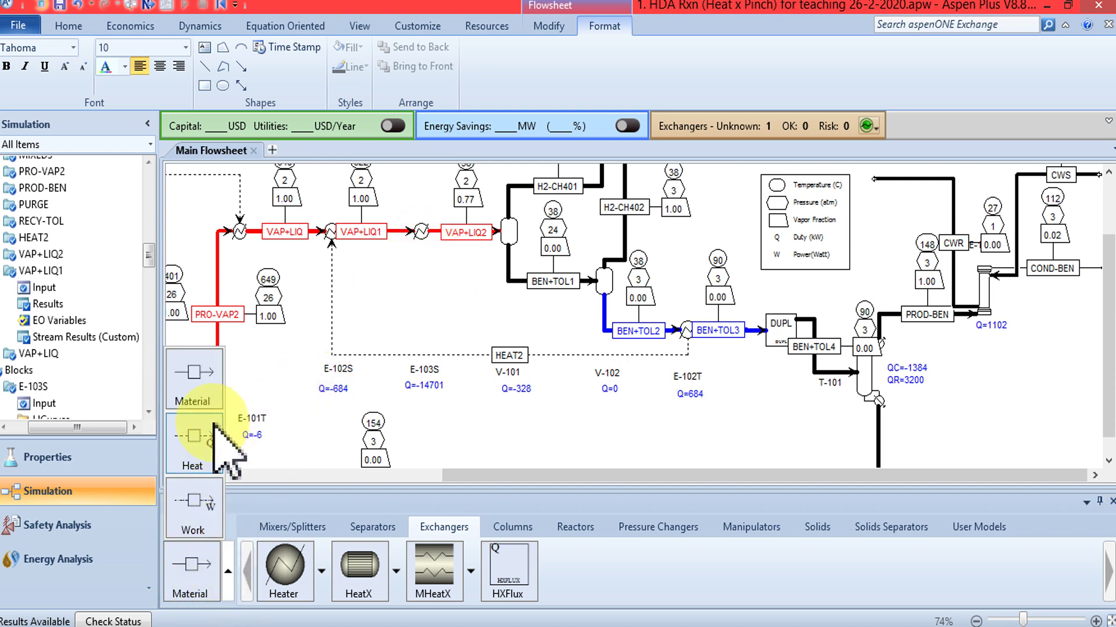
left_click(210, 459)
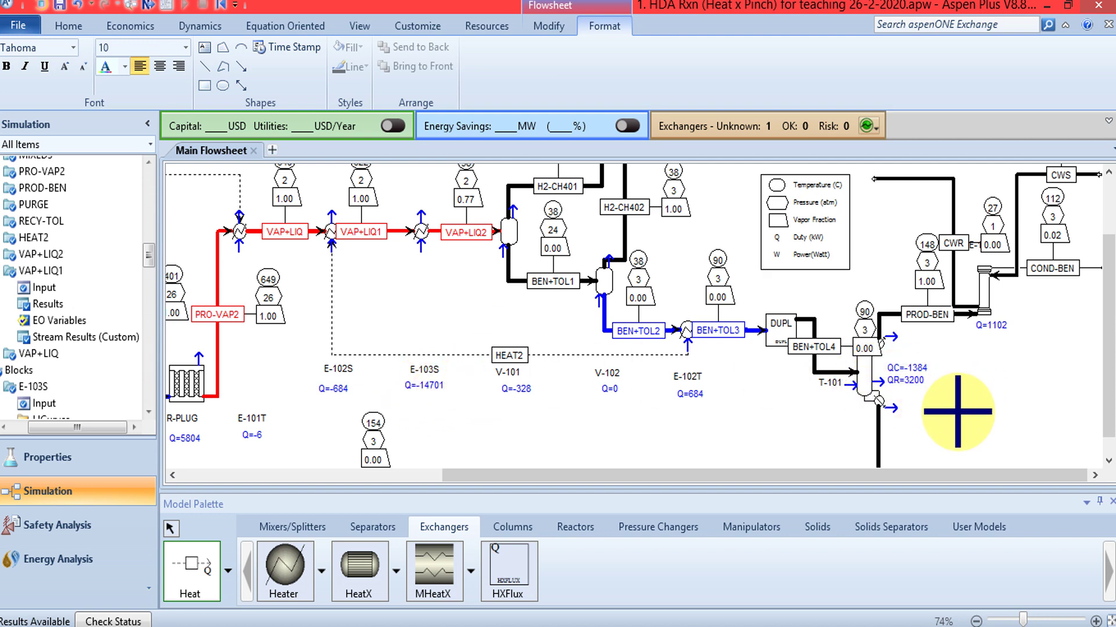
left_click(885, 408)
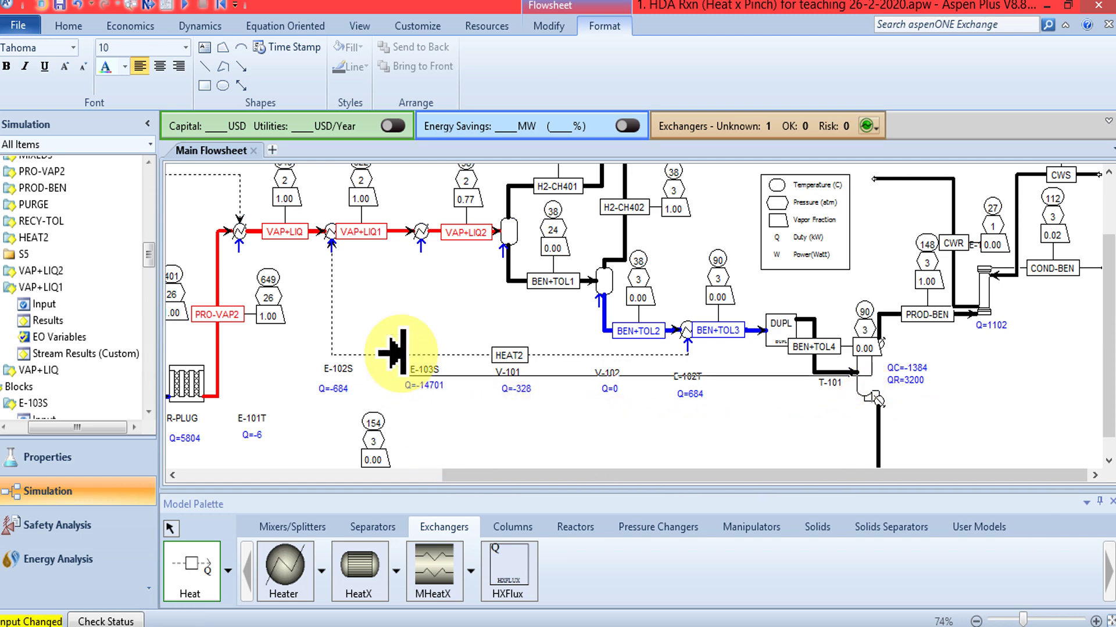
left_click(420, 251)
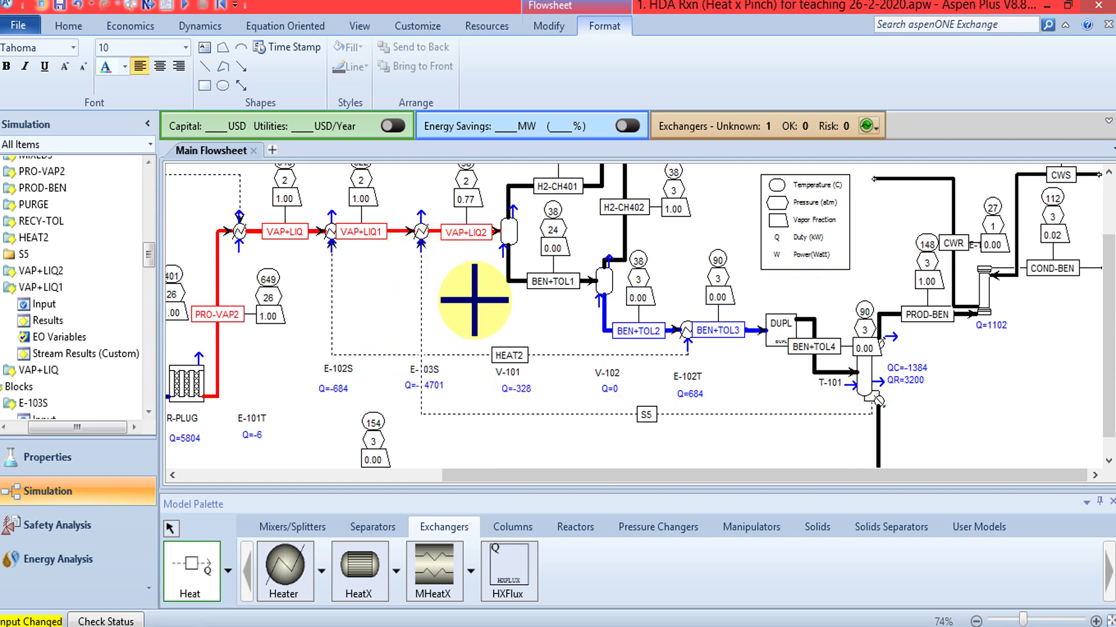
Rename heat stream S5 as HEAT3.
right_click(646, 417)
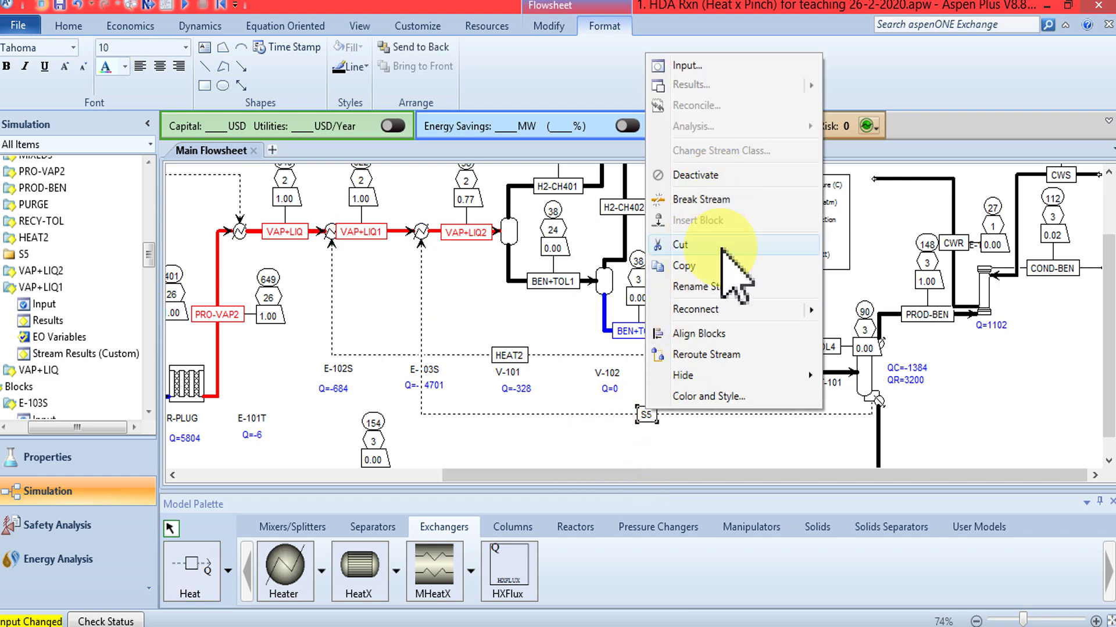
left_click(700, 287)
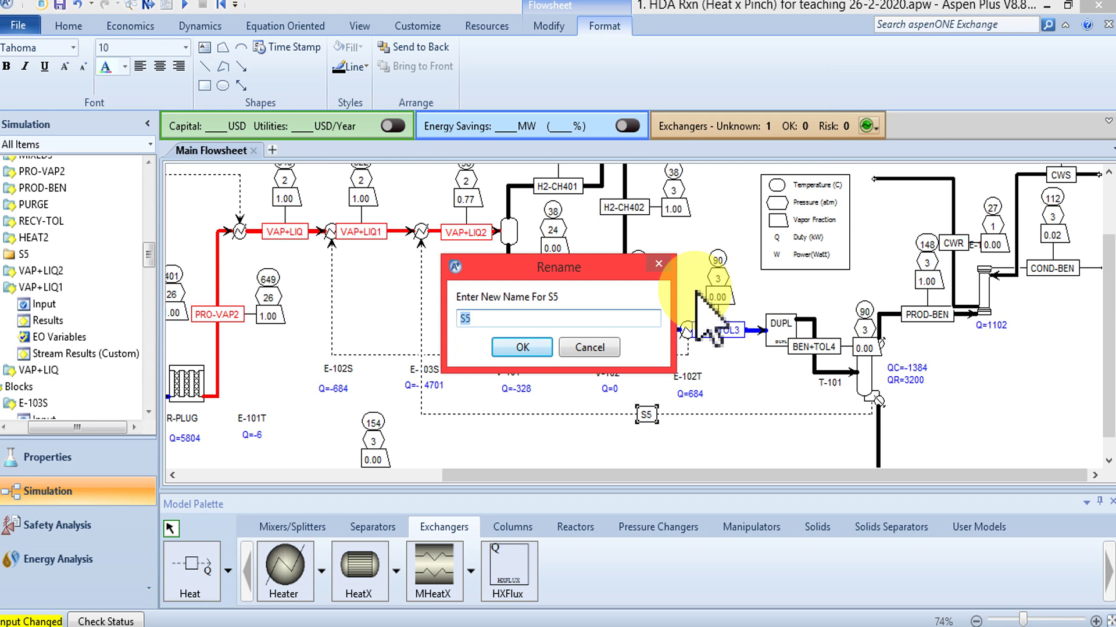
type("HEAT")
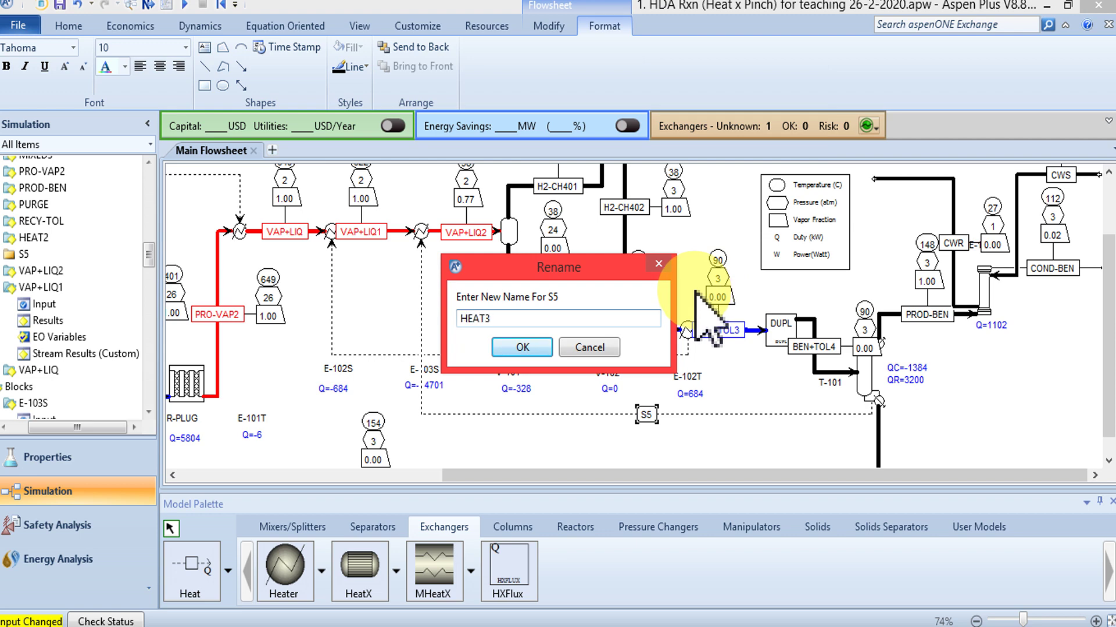
type("3")
key("Return")
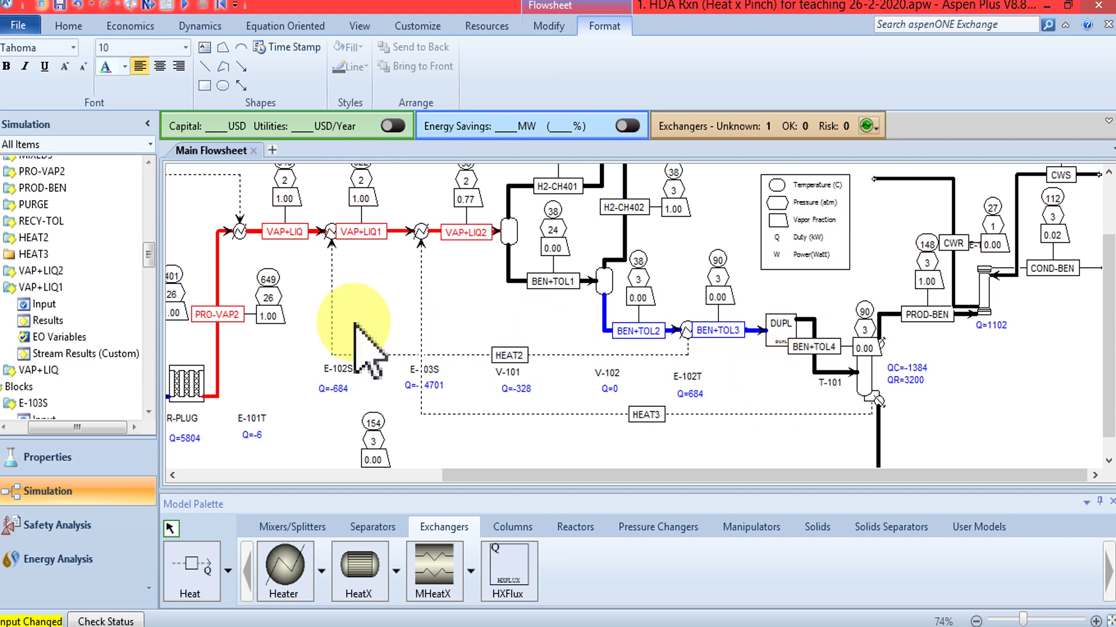
Reinitialize the simulation and run it again with the HEAT3 heat stream connected.
left_click(222, 5)
left_click(503, 369)
left_click(646, 339)
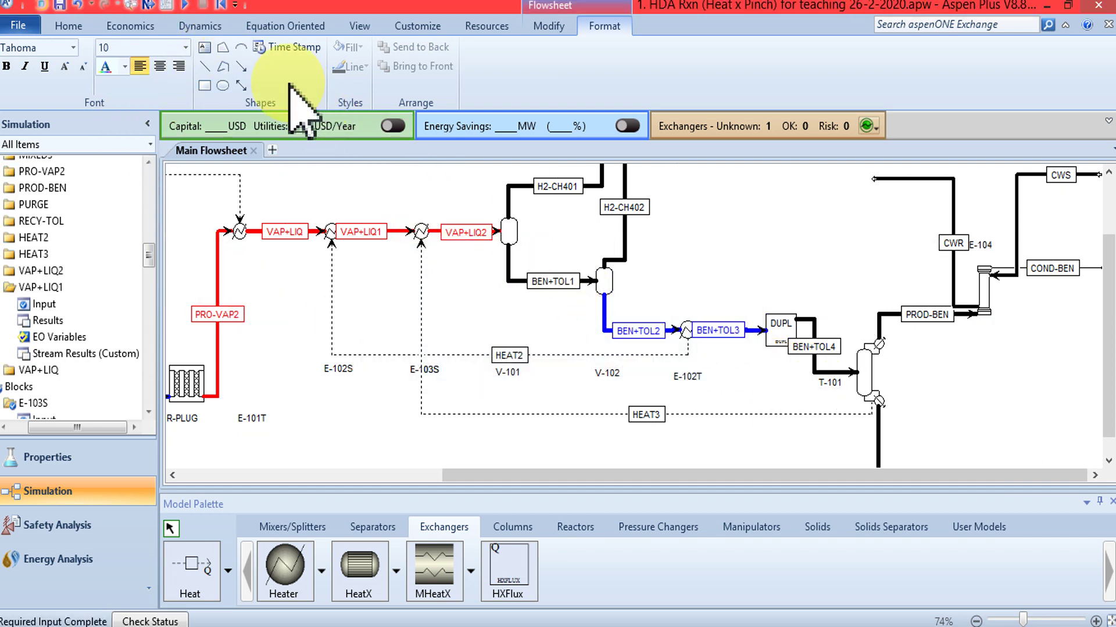
left_click(186, 6)
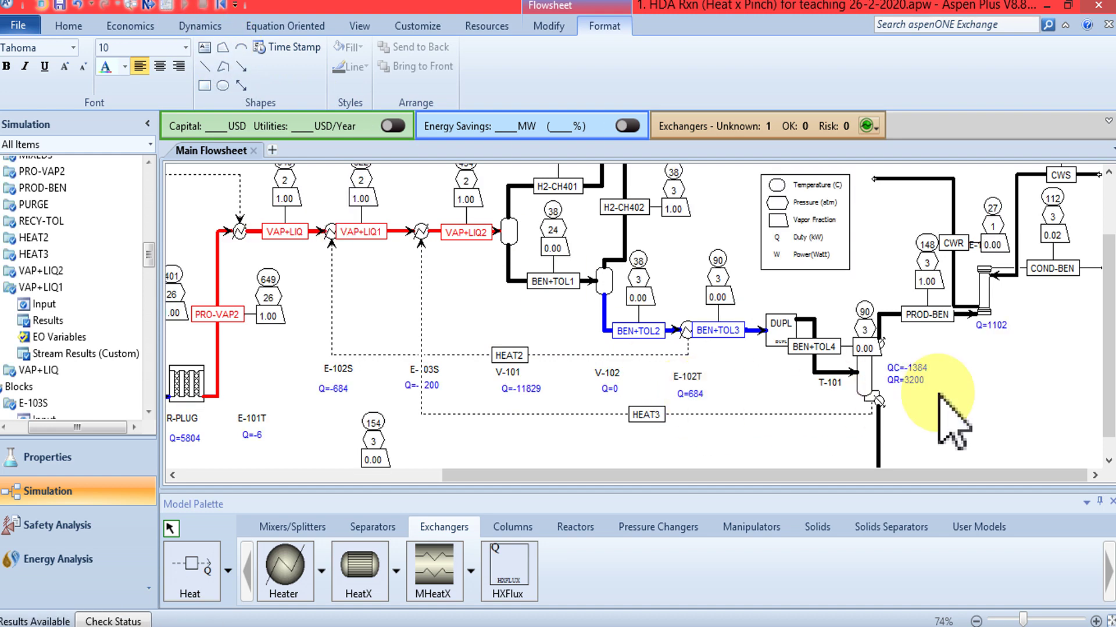
Check the calculated heat duty and temperatures in the results of heat stream HEAT3, closing the results when finished.
left_click_drag(1107, 296, 1107, 328)
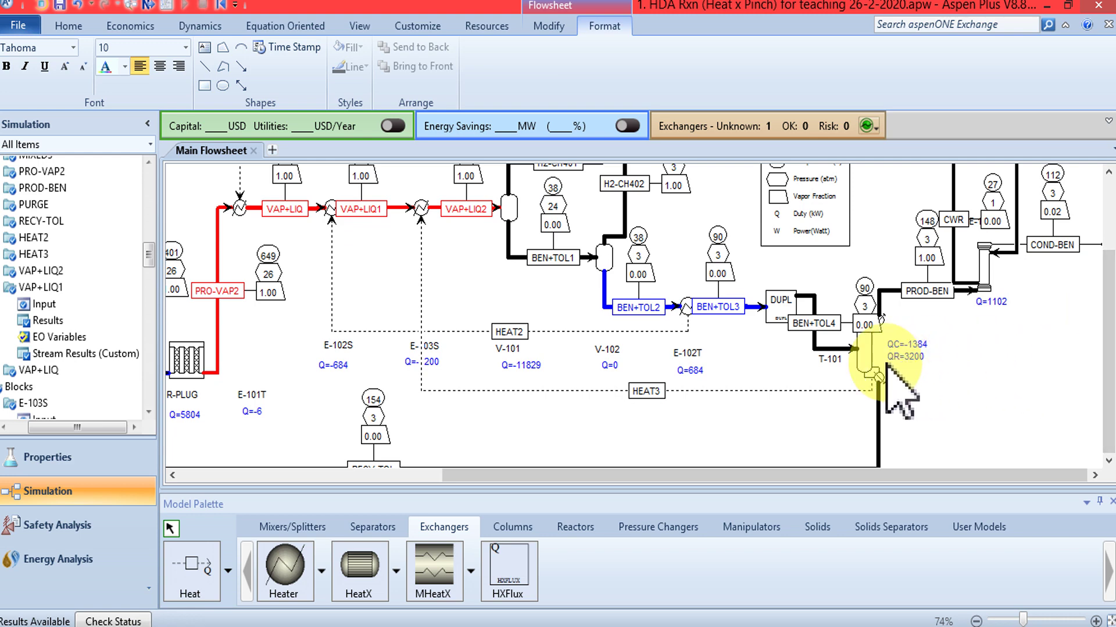
left_click(649, 393)
right_click(648, 393)
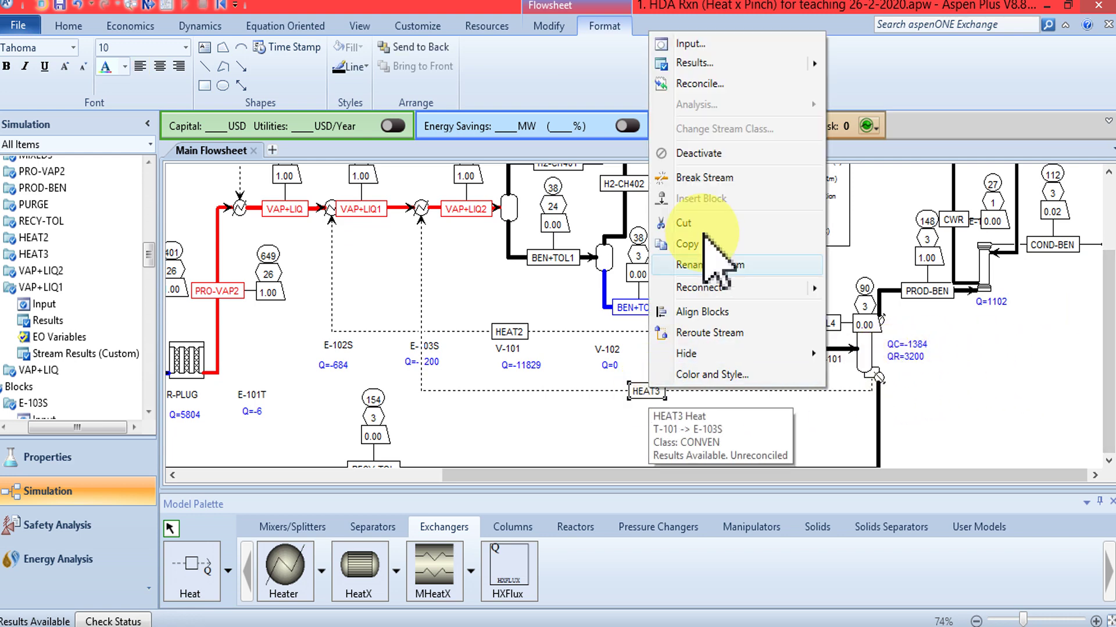
left_click(697, 62)
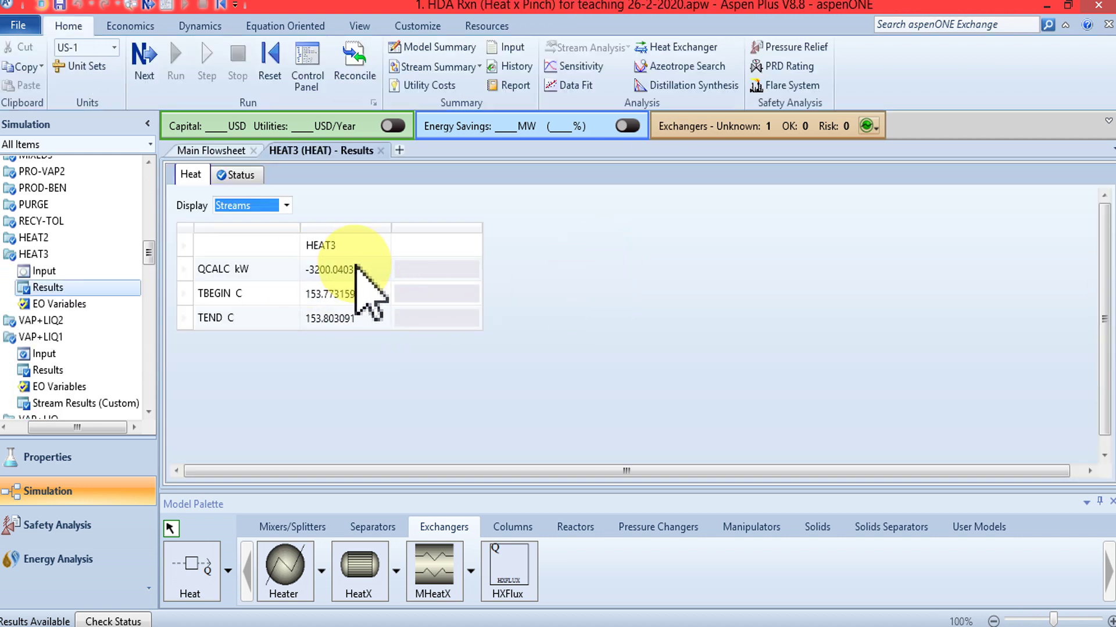
left_click(380, 151)
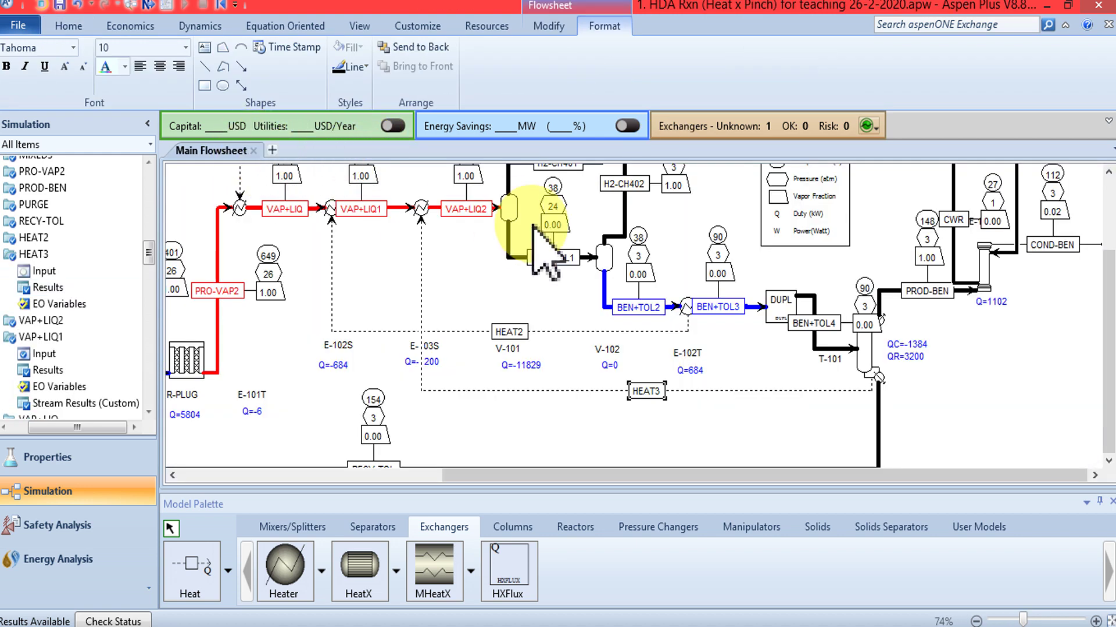
Examine stream temperatures, unit duties and the HEAT1, HEAT2 and HEAT3 connections across the flowsheet from MIXED1 to column T-101.
scroll(1108, 311, "up", 3)
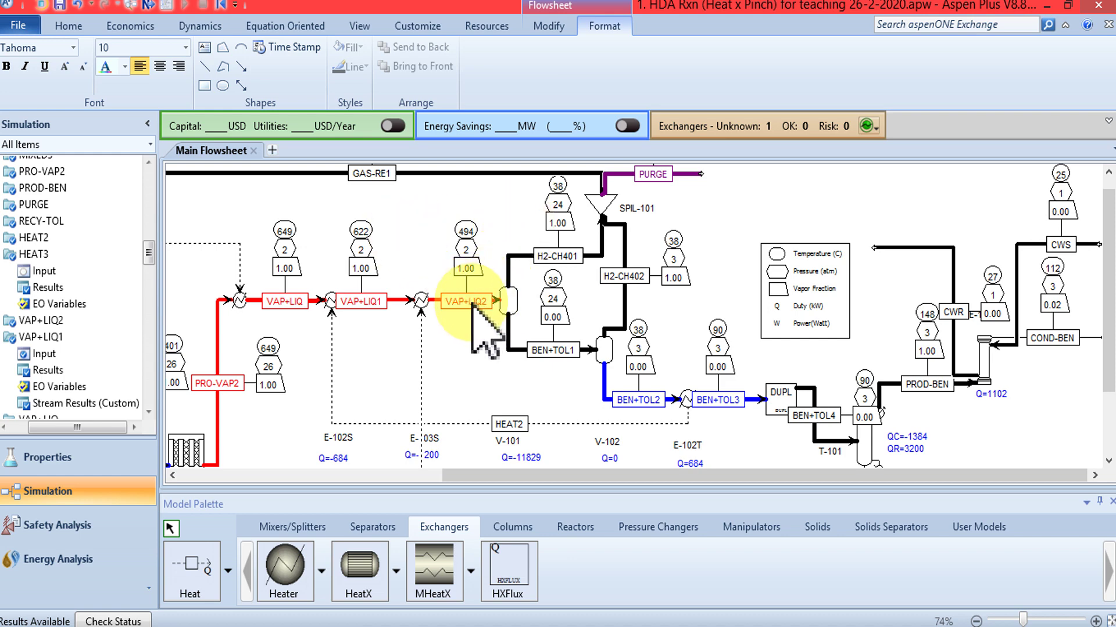
left_click_drag(1107, 244, 1104, 494)
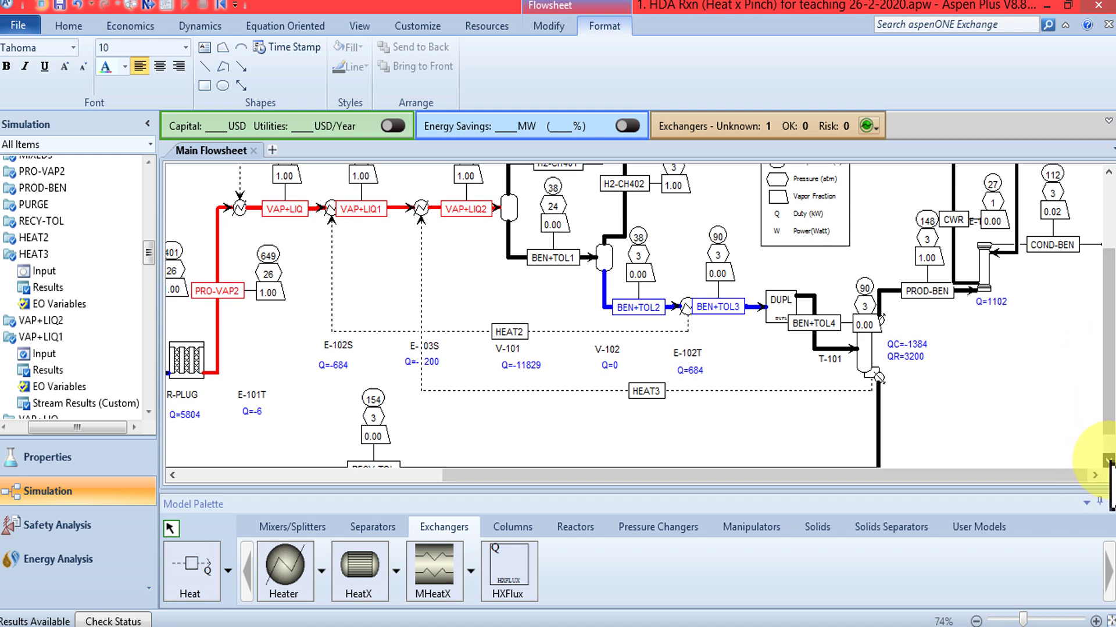
scroll(1096, 459, "down", 2)
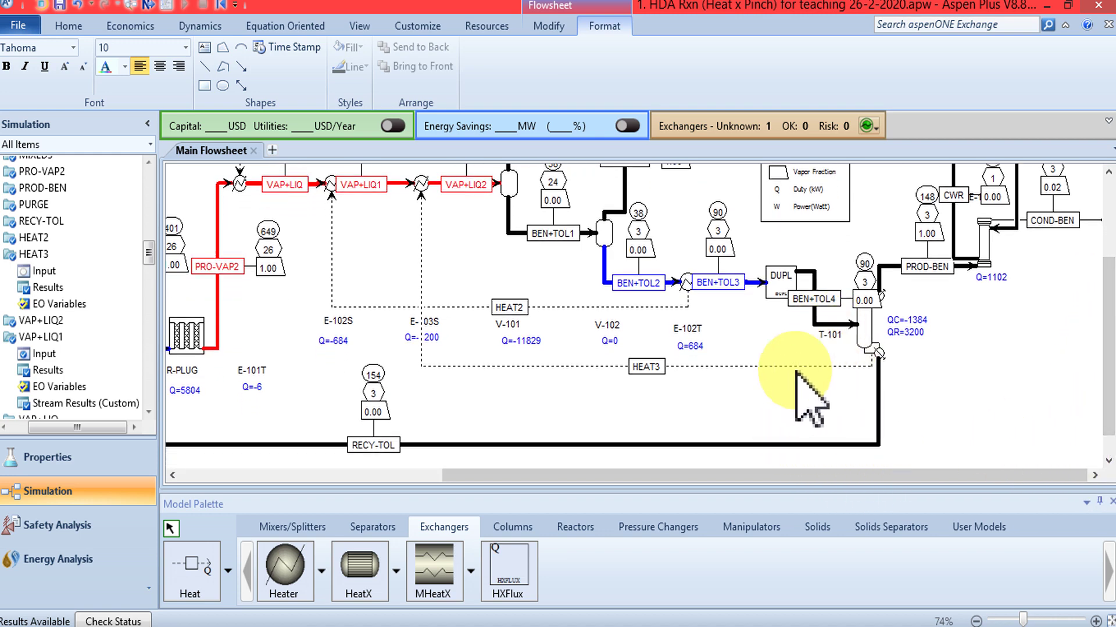
left_click_drag(871, 477, 982, 515)
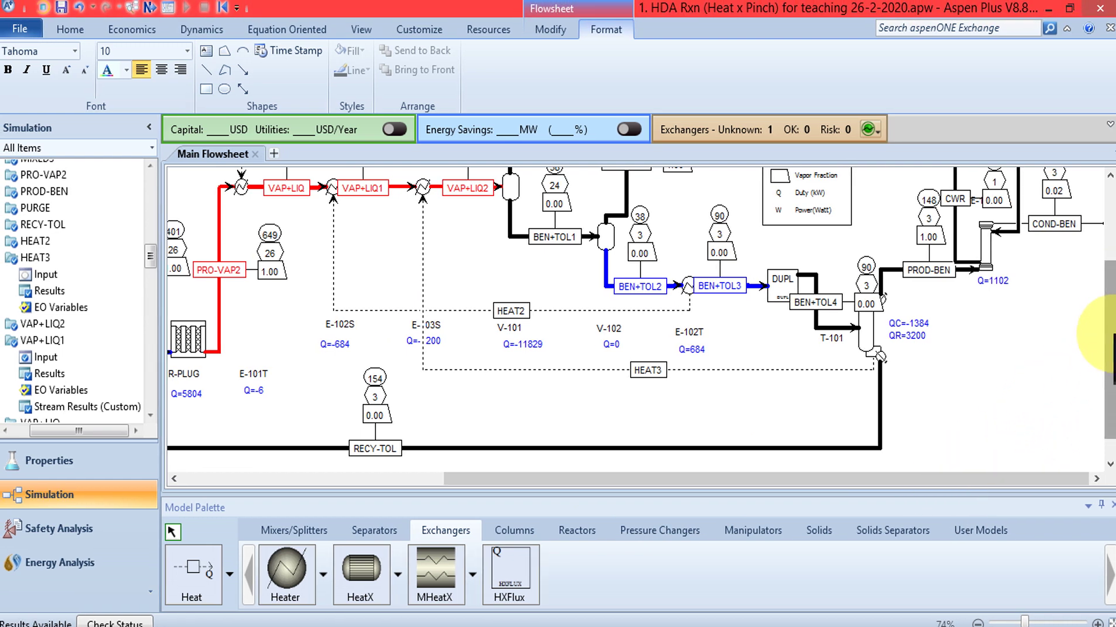
left_click_drag(1105, 317, 1105, 276)
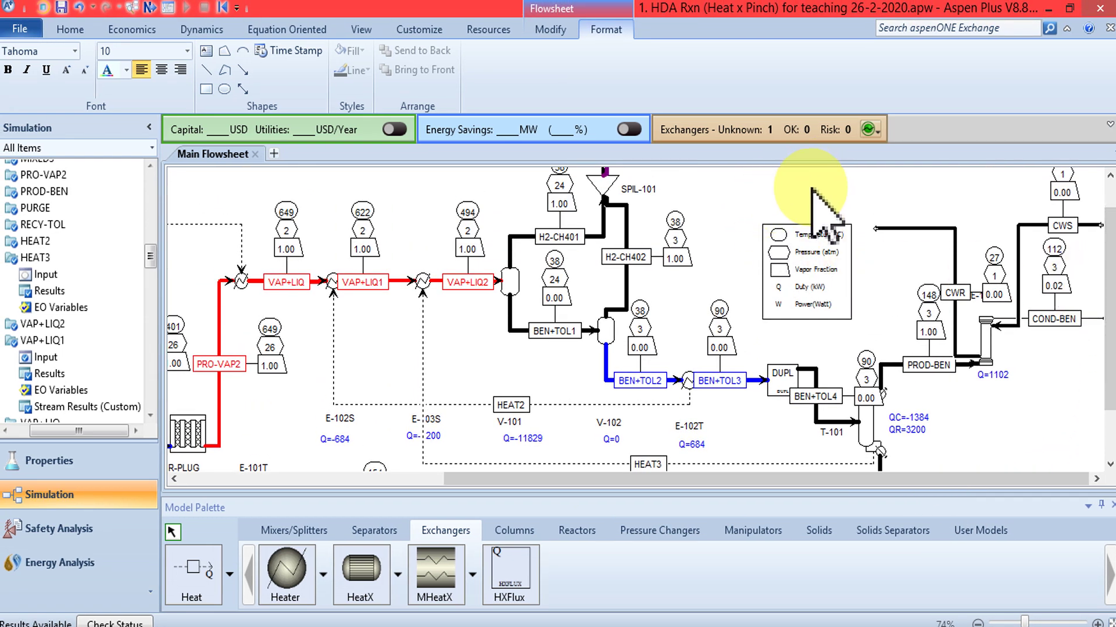
mouse_move(1108, 343)
left_mouse_down()
mouse_move(1108, 316)
mouse_move(1111, 350)
left_mouse_up()
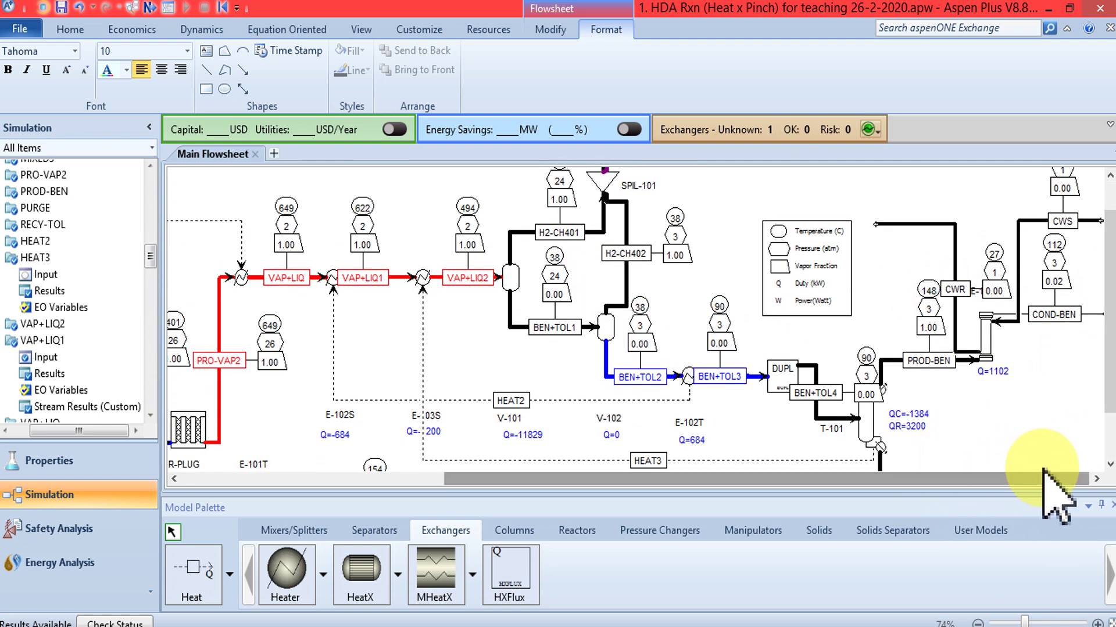
left_click(1096, 479)
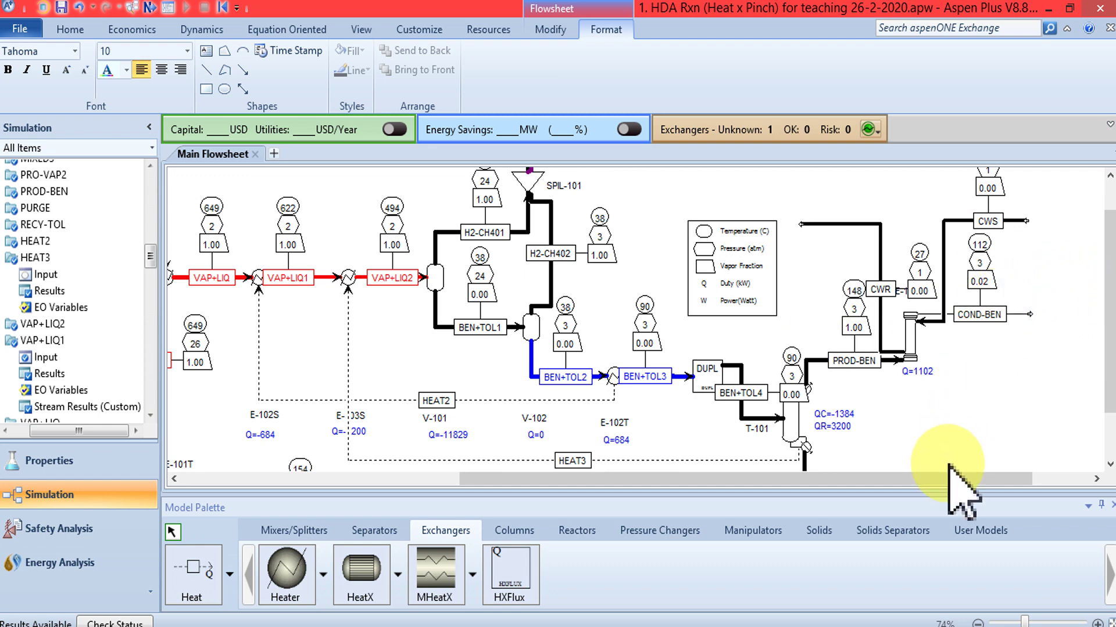
left_click_drag(944, 478, 776, 472)
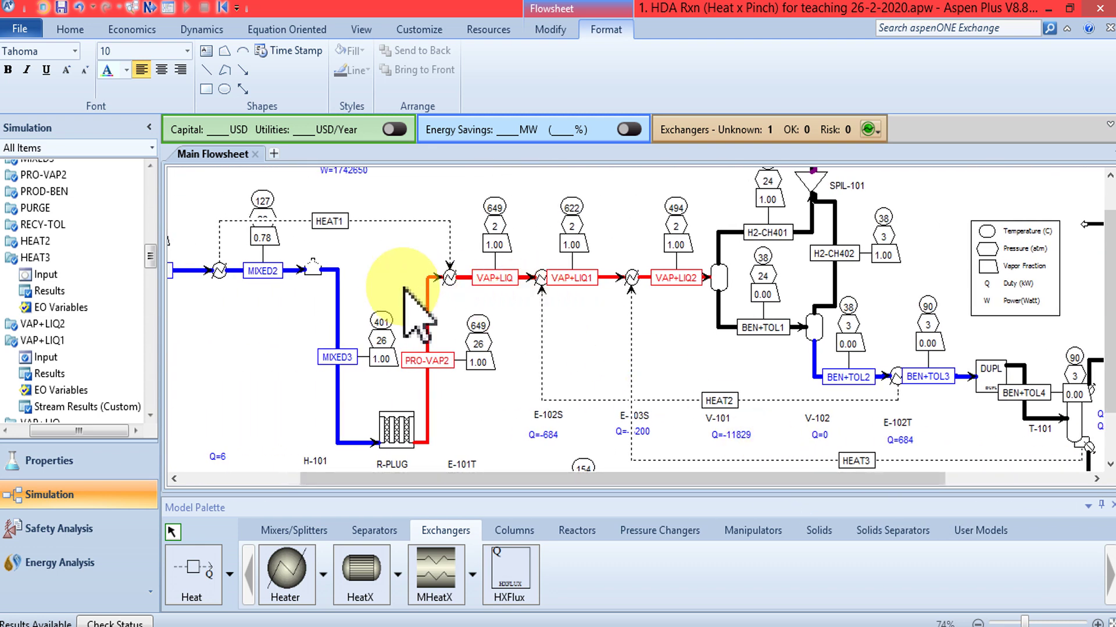
scroll(921, 241, "down", 2)
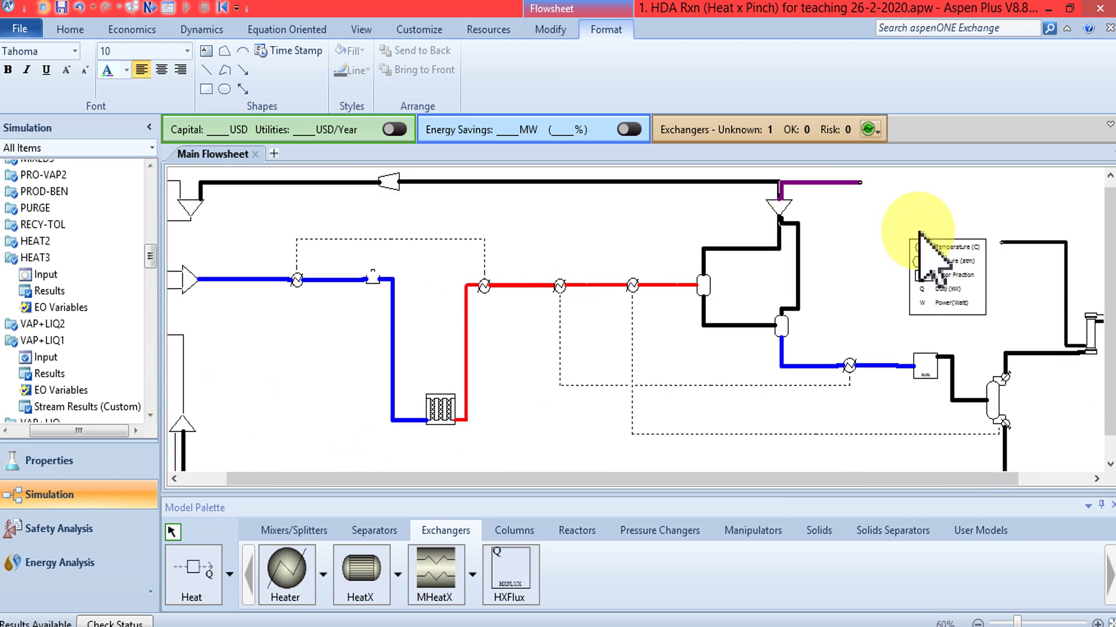
left_click_drag(1004, 481, 930, 491)
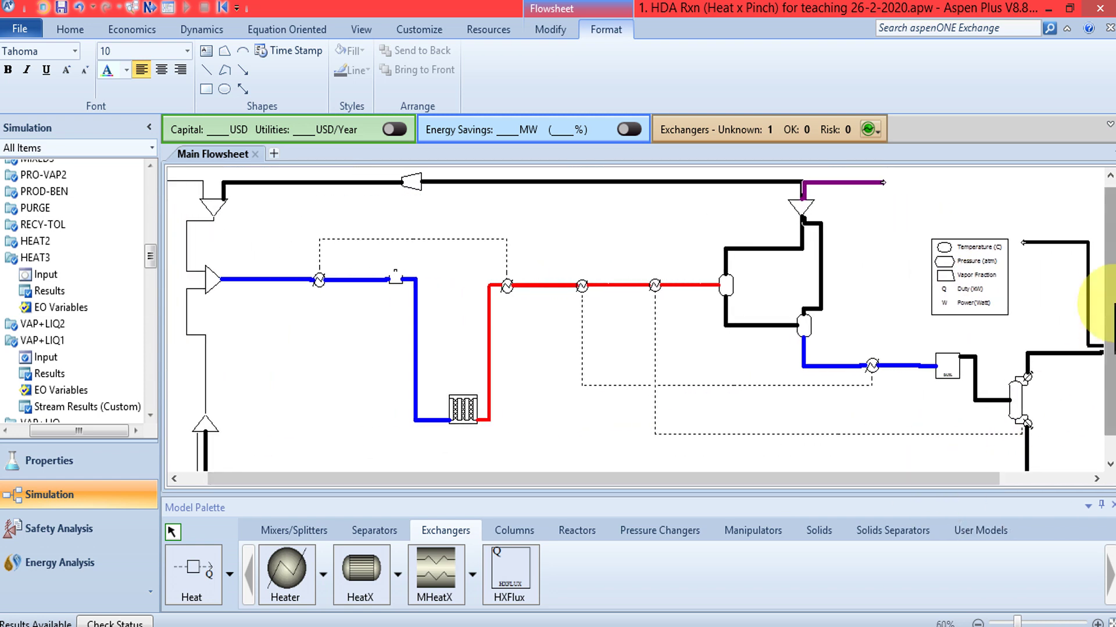
left_click_drag(1109, 302, 1109, 355)
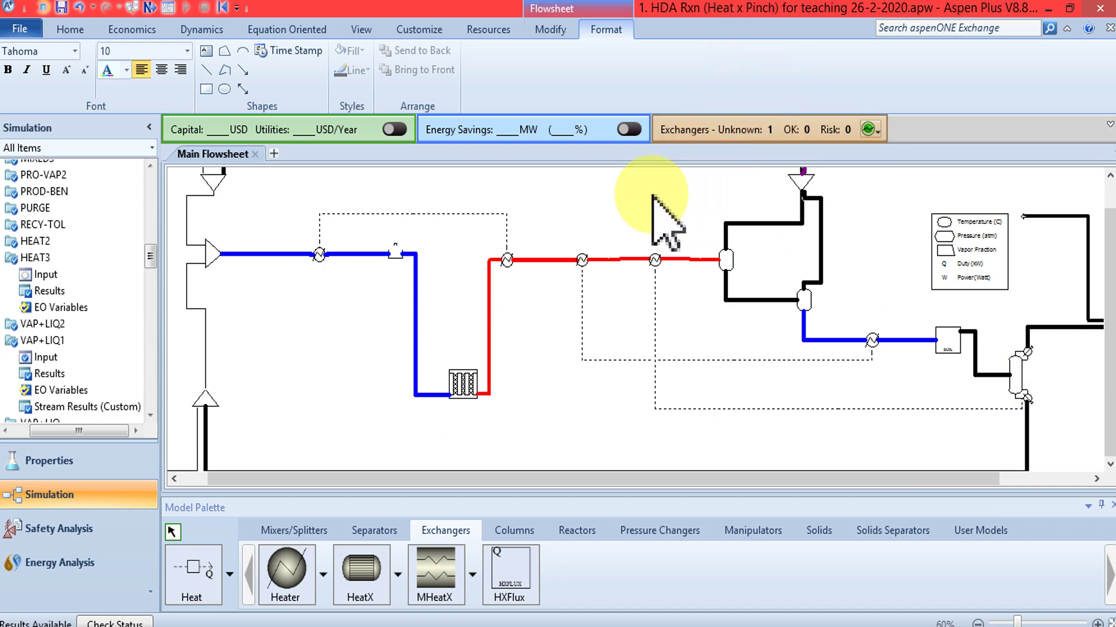
scroll(671, 247, "up", 1)
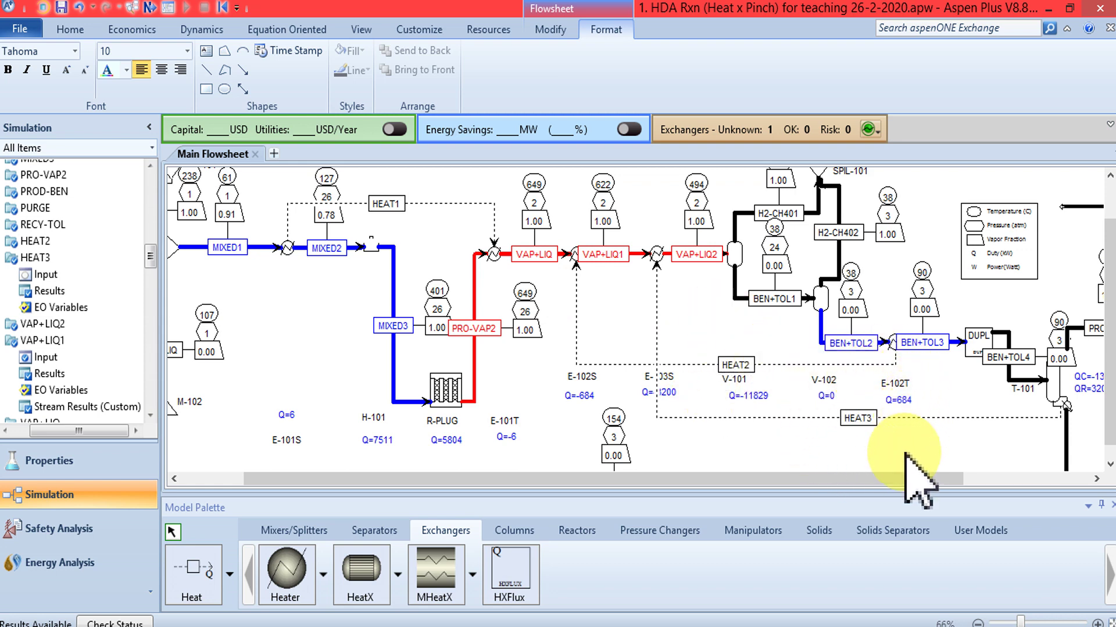
left_click_drag(891, 478, 1008, 448)
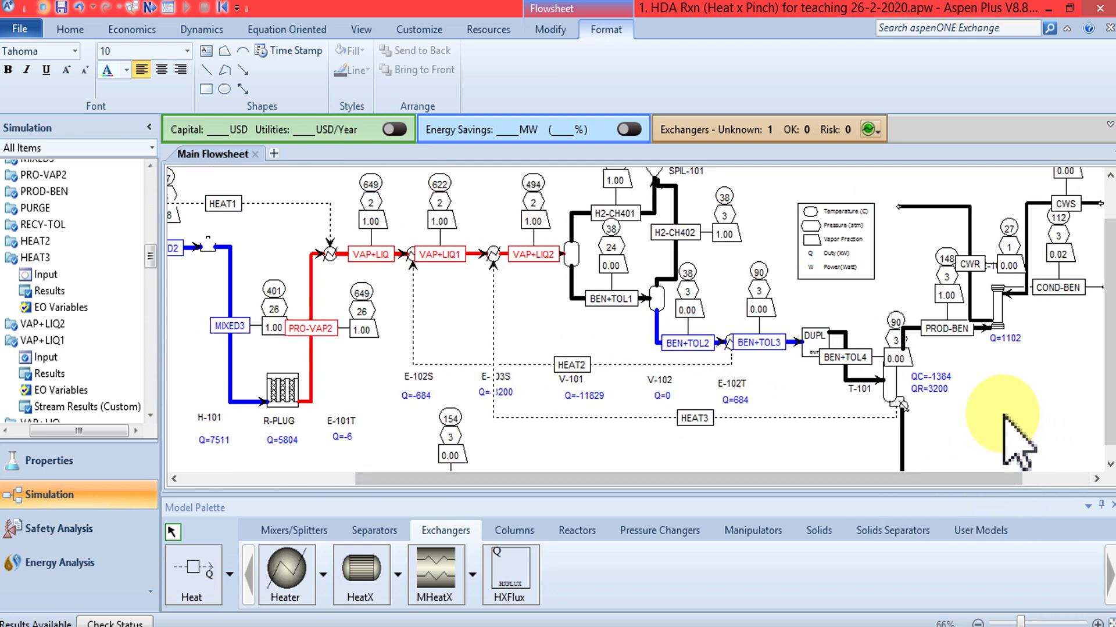
Save the simulation as Aspen Plus Backup "1. HDA Rxn (Heat x Pinch 01) for teaching 29-2-2020", also keeping an Aspen Plus Document copy.
left_click(22, 27)
left_click(56, 123)
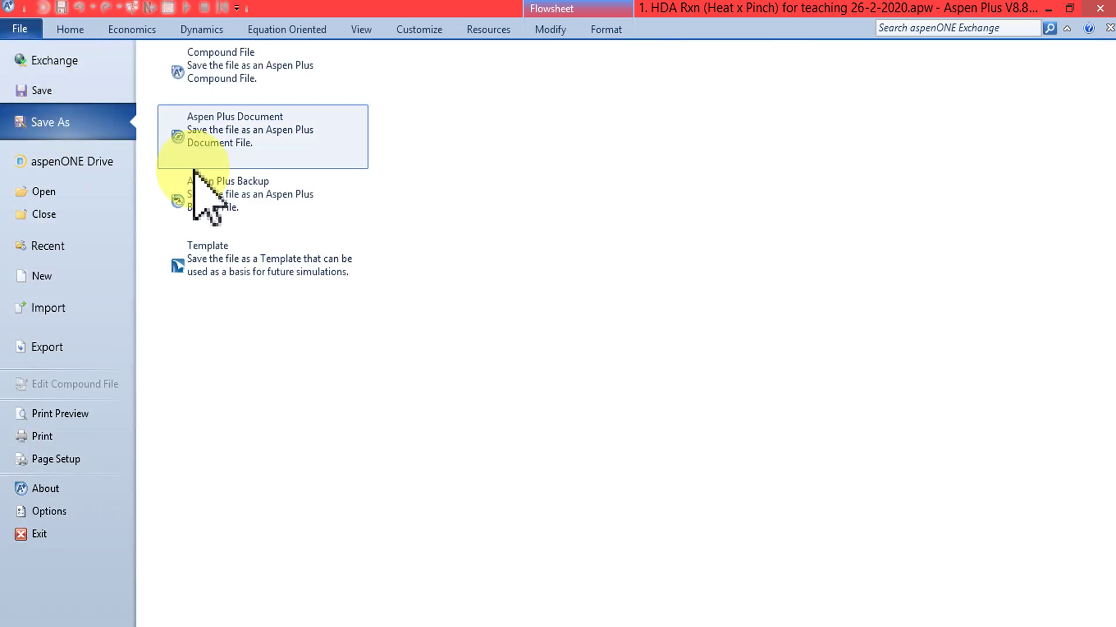
left_click(225, 203)
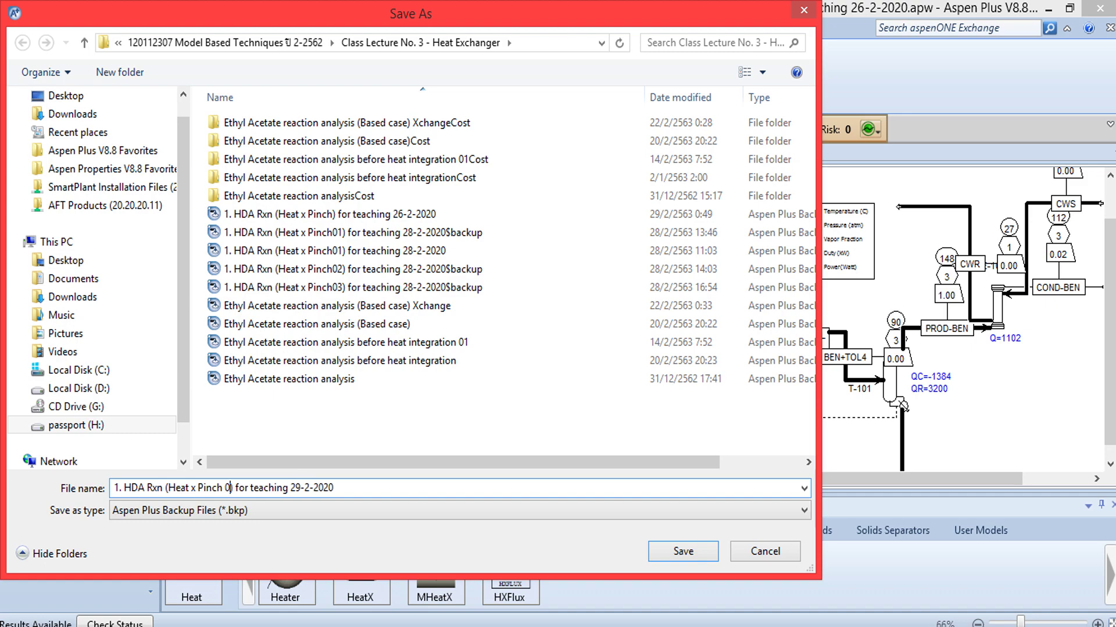
left_click(683, 551)
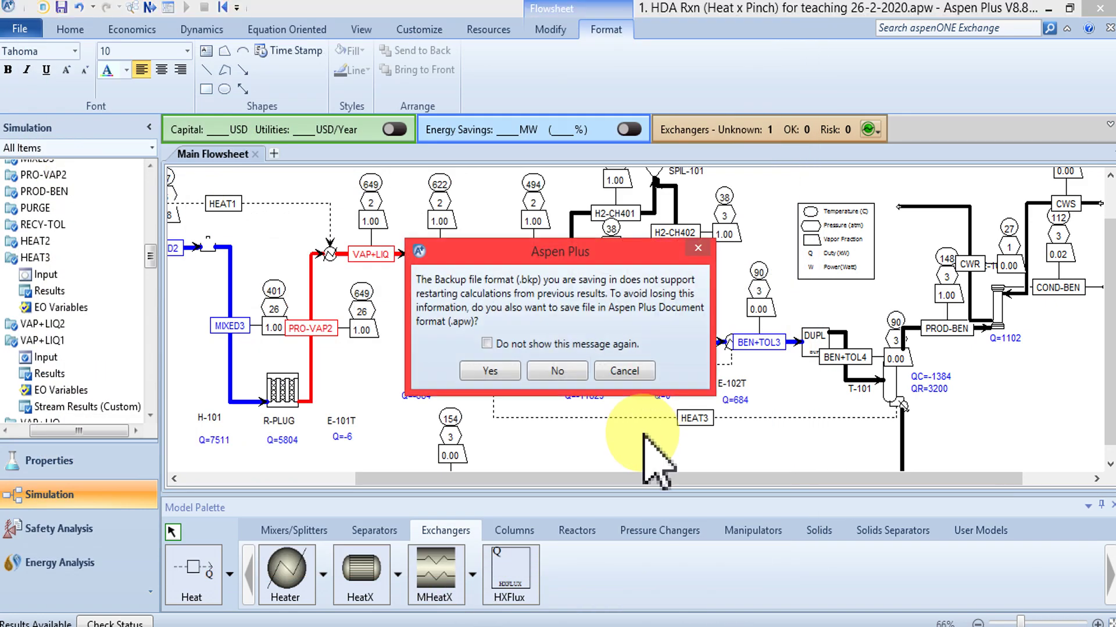
left_click(491, 371)
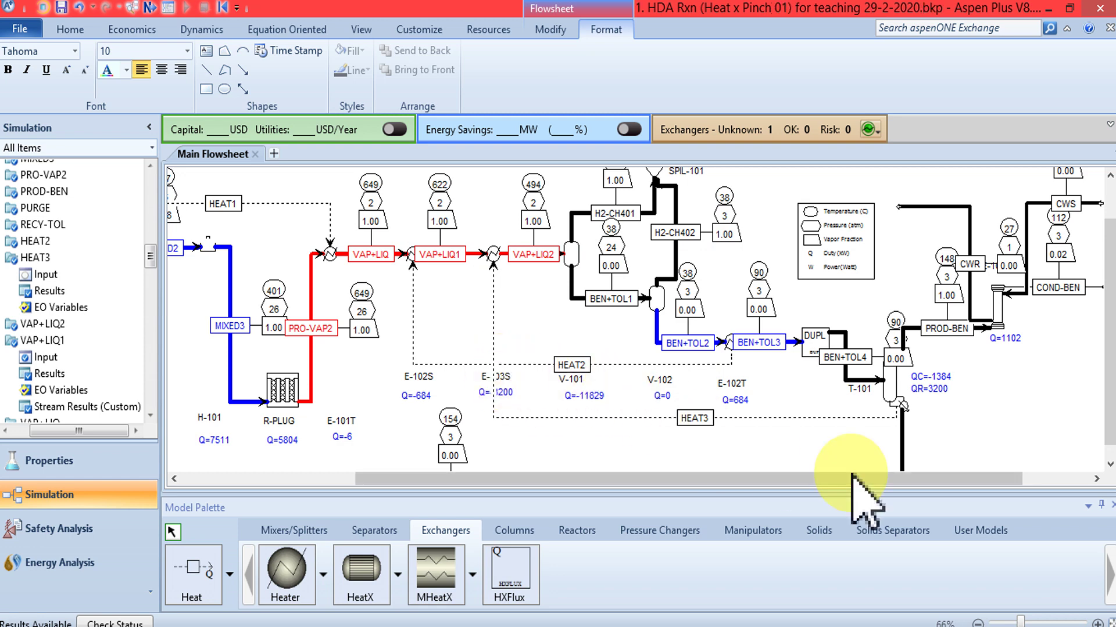
Enlarge the flowsheet area by closing the Model Palette and collapsing the Navigation Pane, with the reaction and separation sections in view.
left_click(1111, 505)
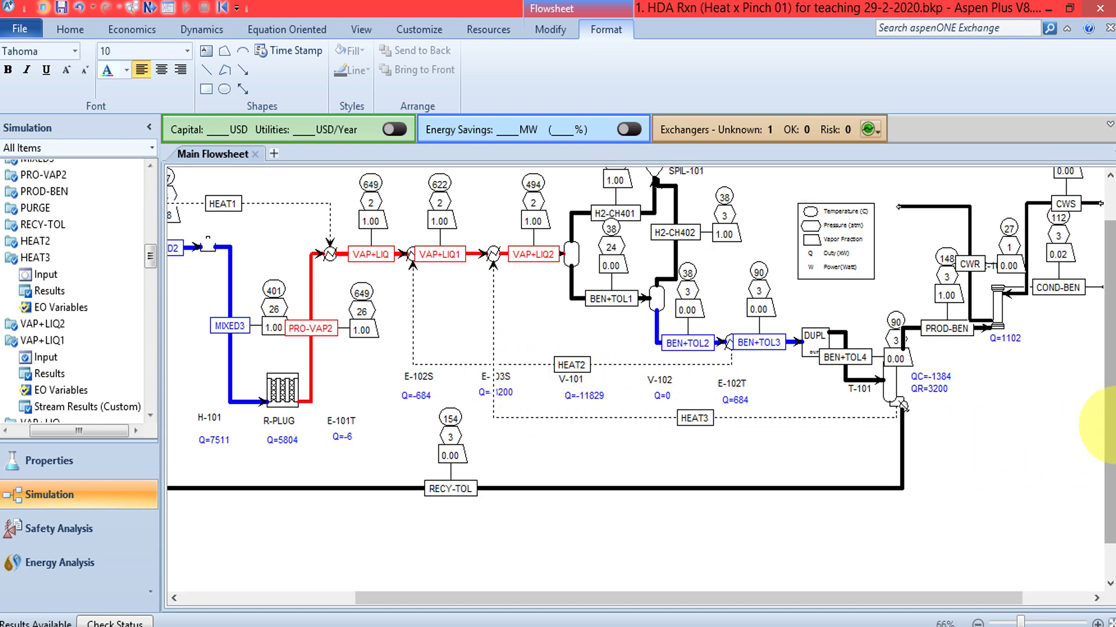
scroll(1107, 407, "up", 1)
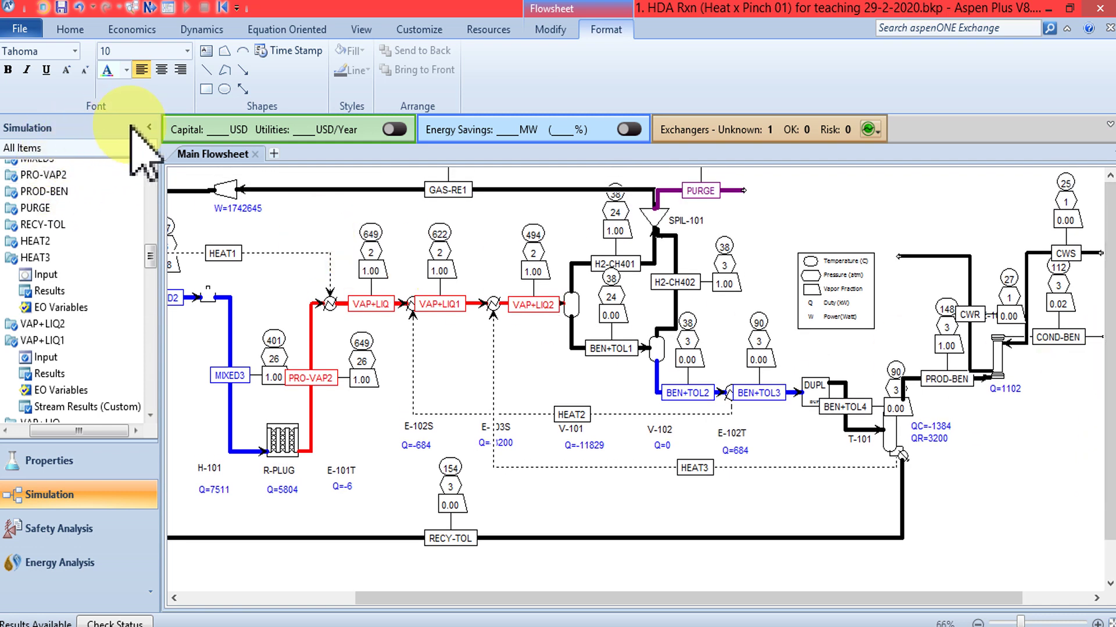
left_click(150, 127)
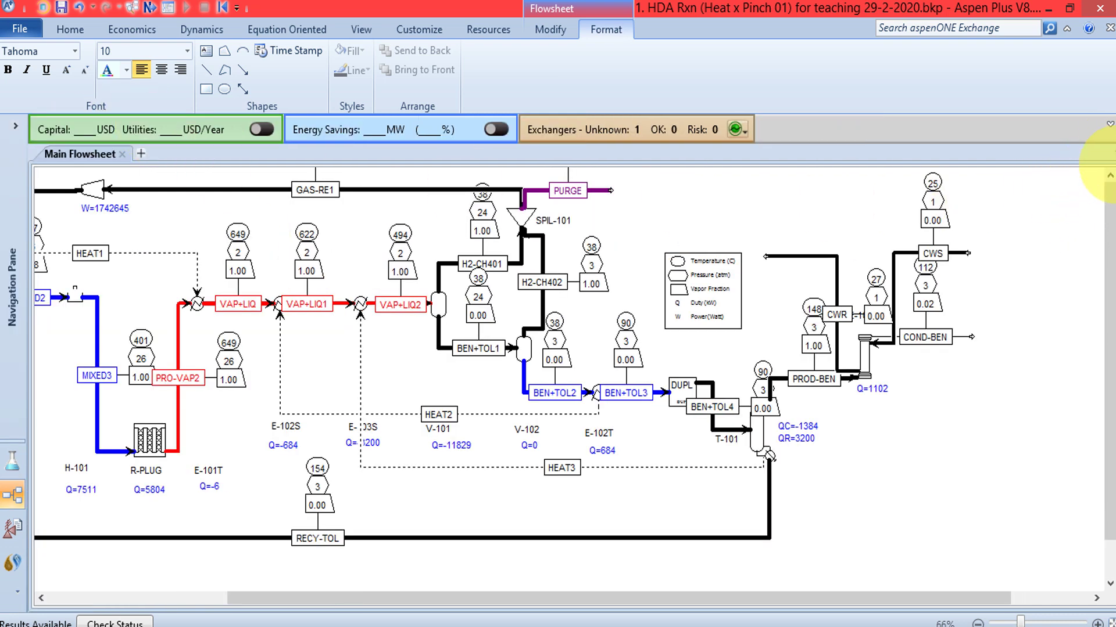
scroll(1110, 169, "up", 1)
left_click(1110, 175)
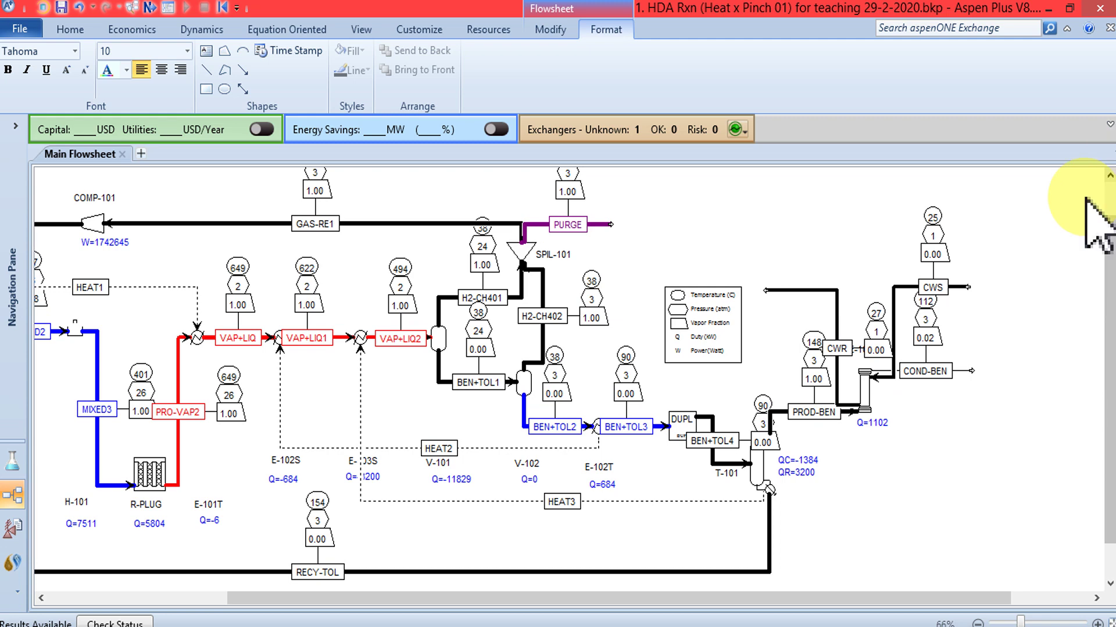
left_click_drag(845, 598, 618, 598)
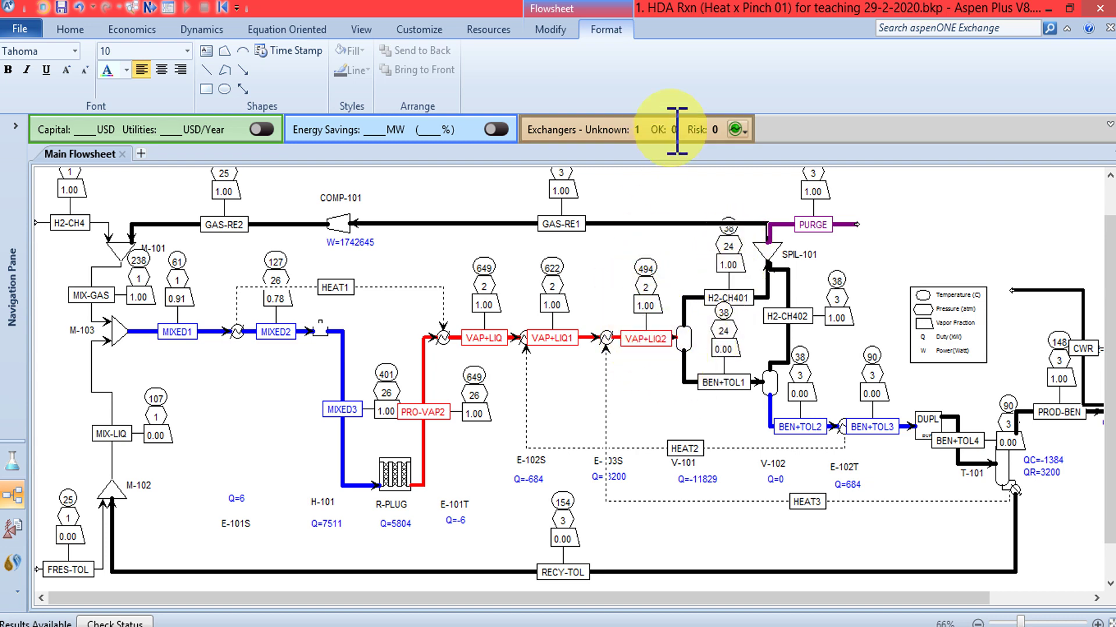
Review the duties and temperatures of the heat-integrated units and streams from the feed mixers through to column T-101.
scroll(1089, 187, "up", 3)
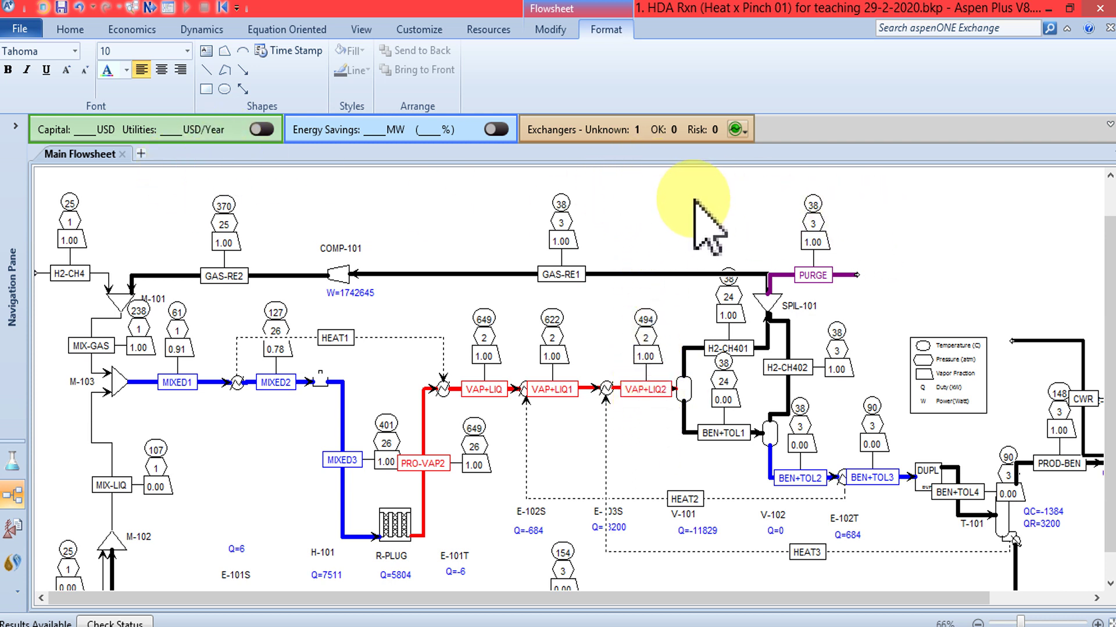
left_click_drag(1110, 249, 1110, 276)
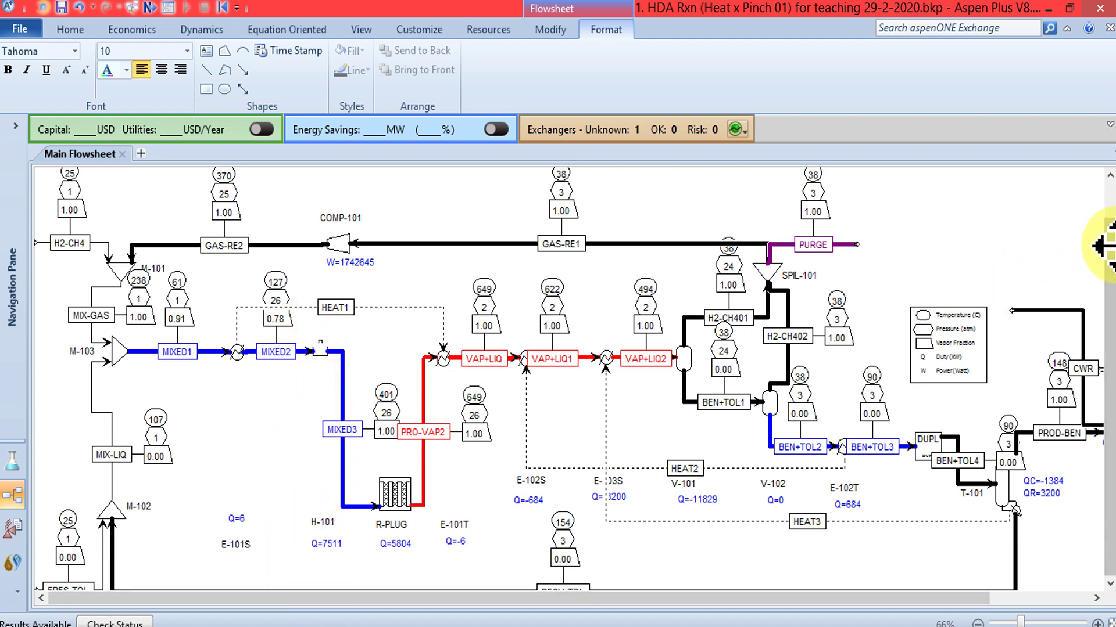
left_click(1110, 583)
left_click(1109, 583)
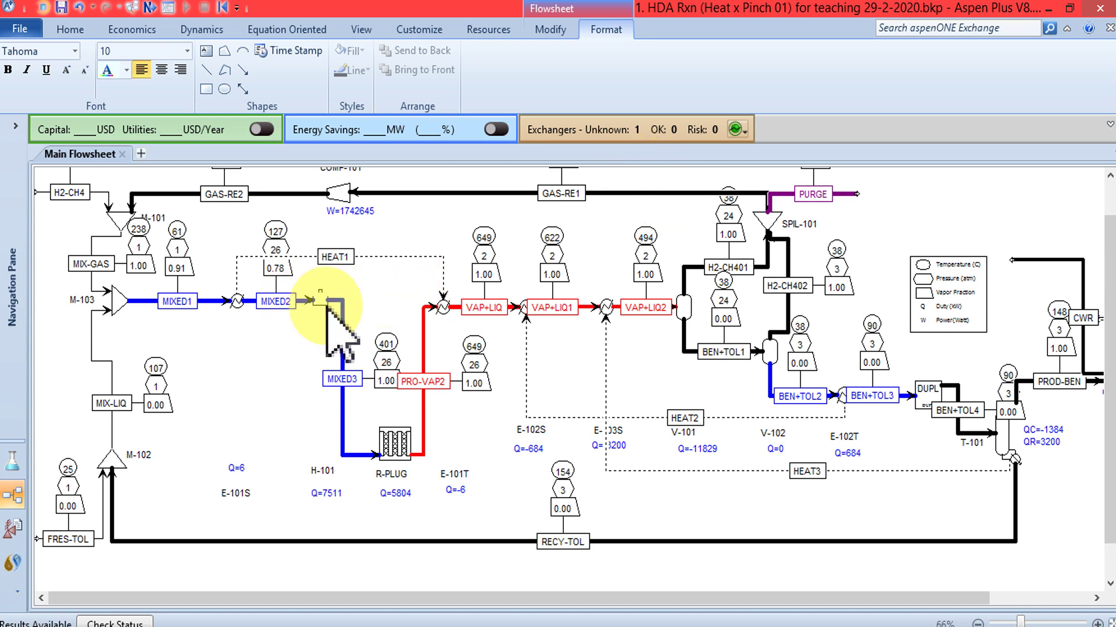
scroll(1023, 250, "up", 1)
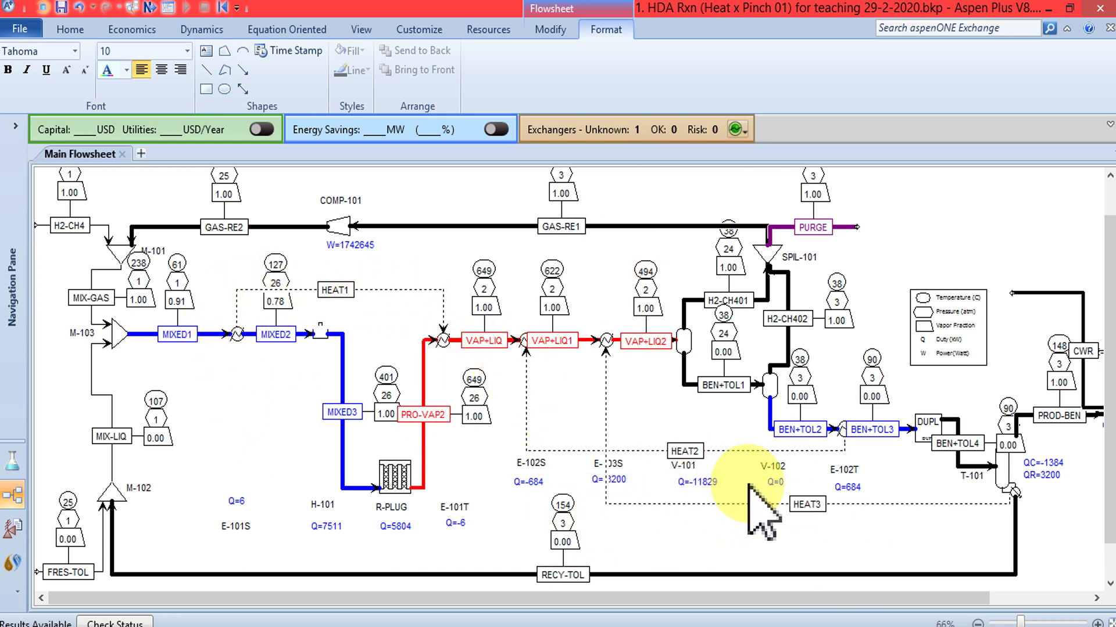
mouse_move(750, 600)
left_mouse_down()
mouse_move(772, 598)
mouse_move(750, 602)
left_mouse_up()
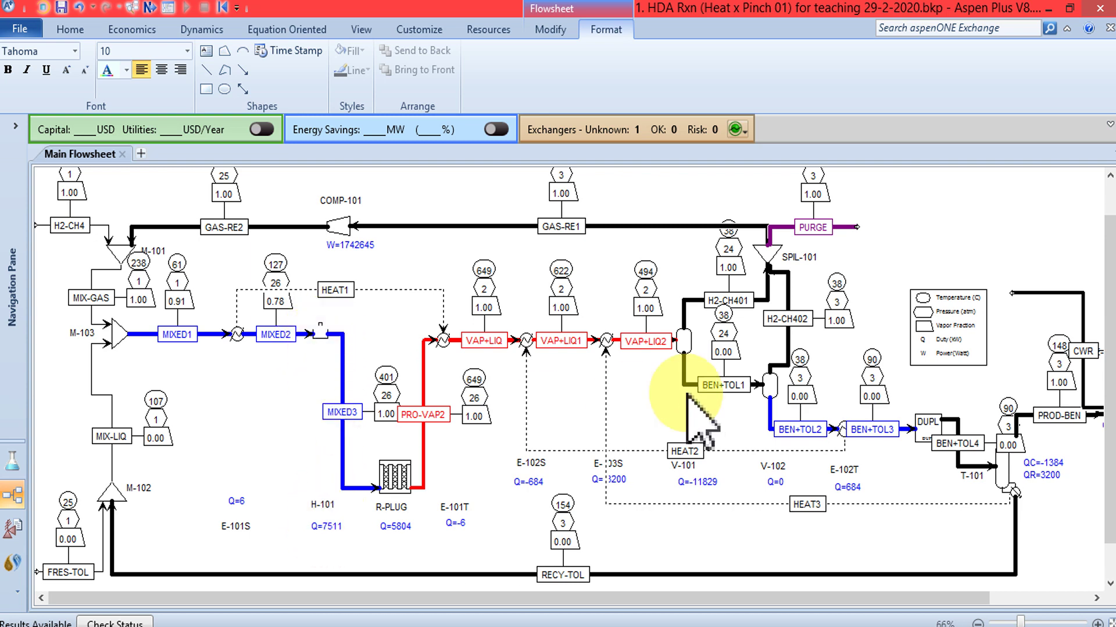
Shift the flowsheet section from V-101 through T-101 to E-104 to the right, making room after E-103S.
left_click(1096, 598)
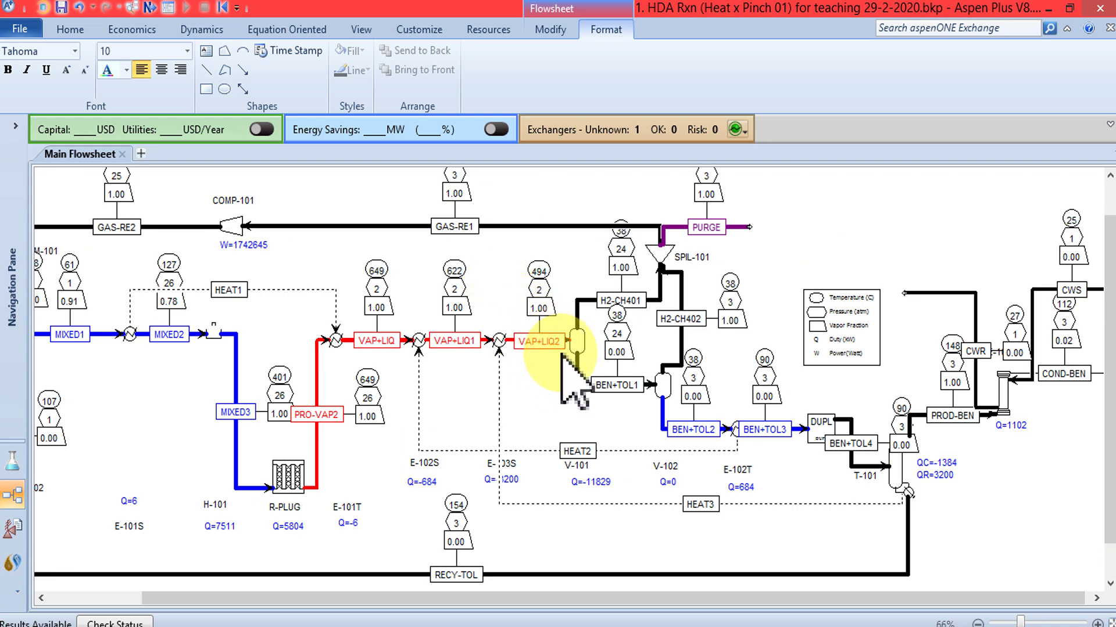
left_click_drag(560, 189, 1074, 542)
key("Right")
key("Right")
key("Right")
key("Right")
key("Right")
key("Right")
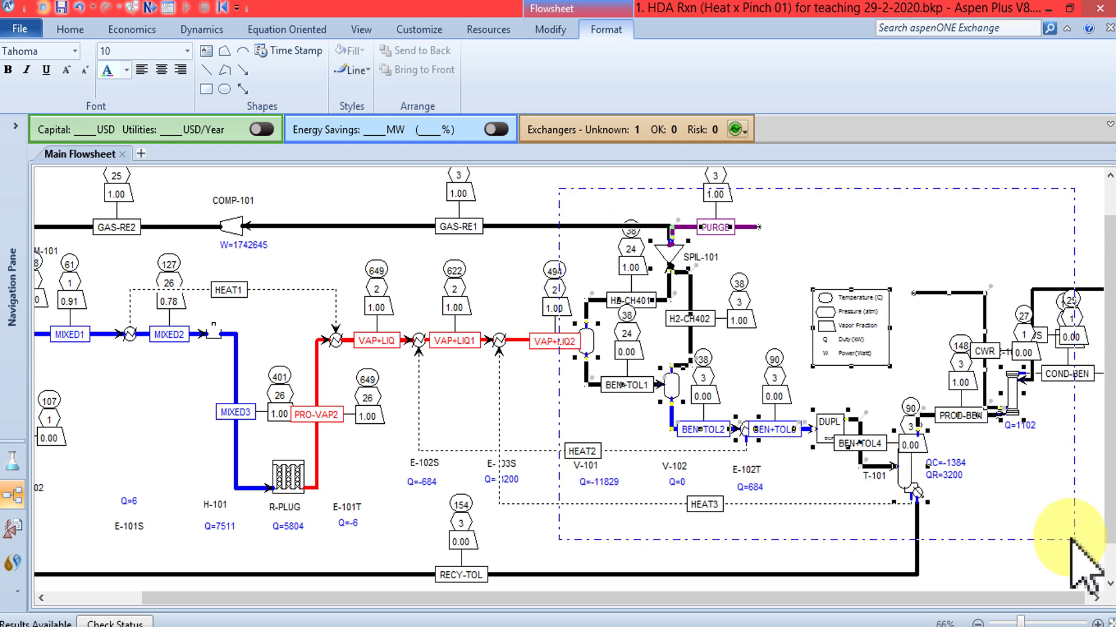
key("Right")
key("Right")
key("Right")
key("Right")
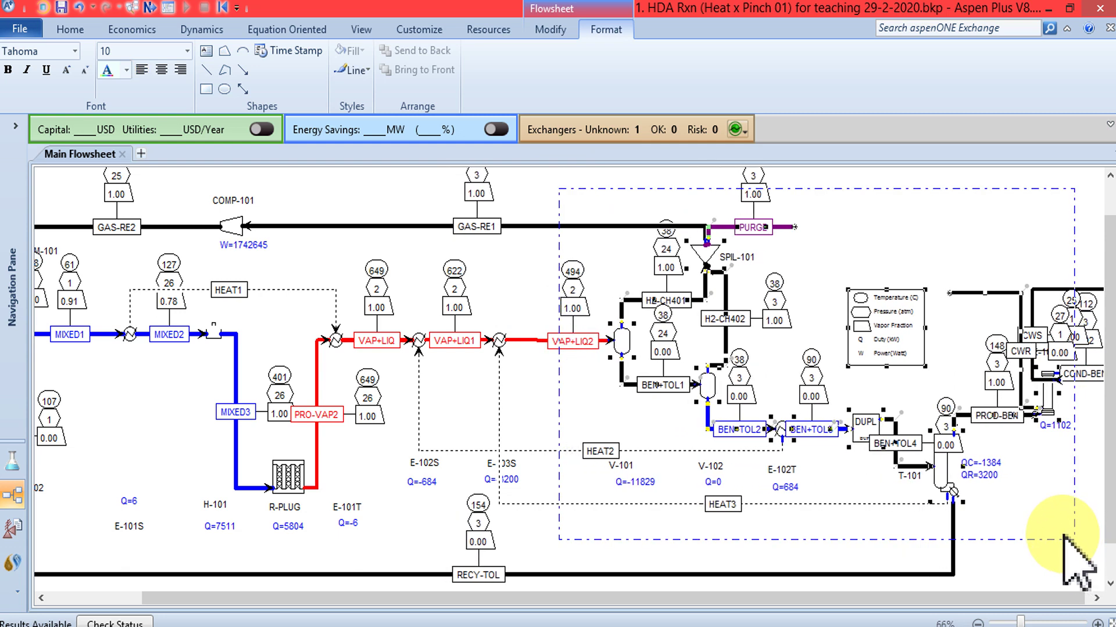
Move exchanger E-104 and its neighbouring stream items farther right, away from column T-101.
left_click(1096, 598)
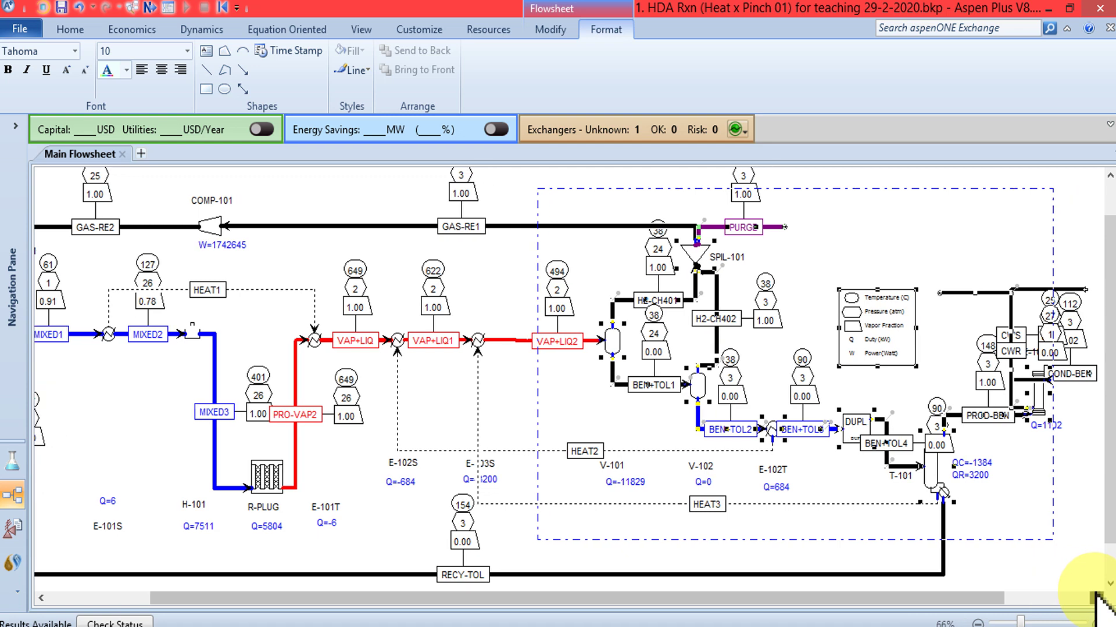
left_click_drag(892, 252, 1009, 466)
key("Right")
key("Right")
key("Right")
key("Right")
key("Right")
key("Right")
key("Right")
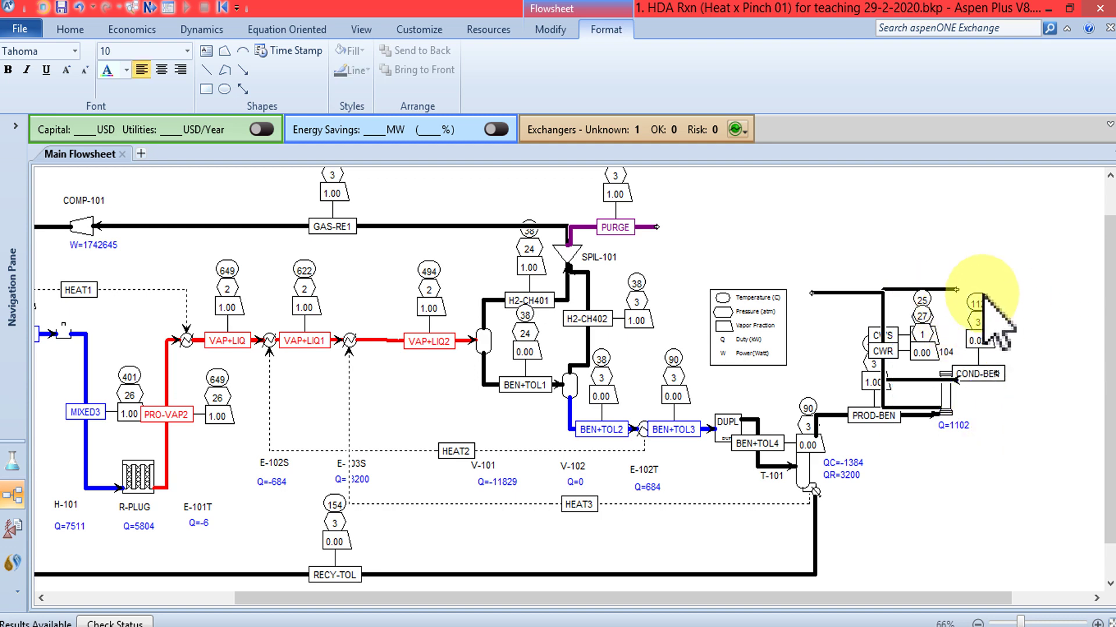
Extend the feed end of cooling water stream CWS to the right, past the COND-BEN label.
left_click(942, 289)
left_click_drag(956, 289, 1037, 290)
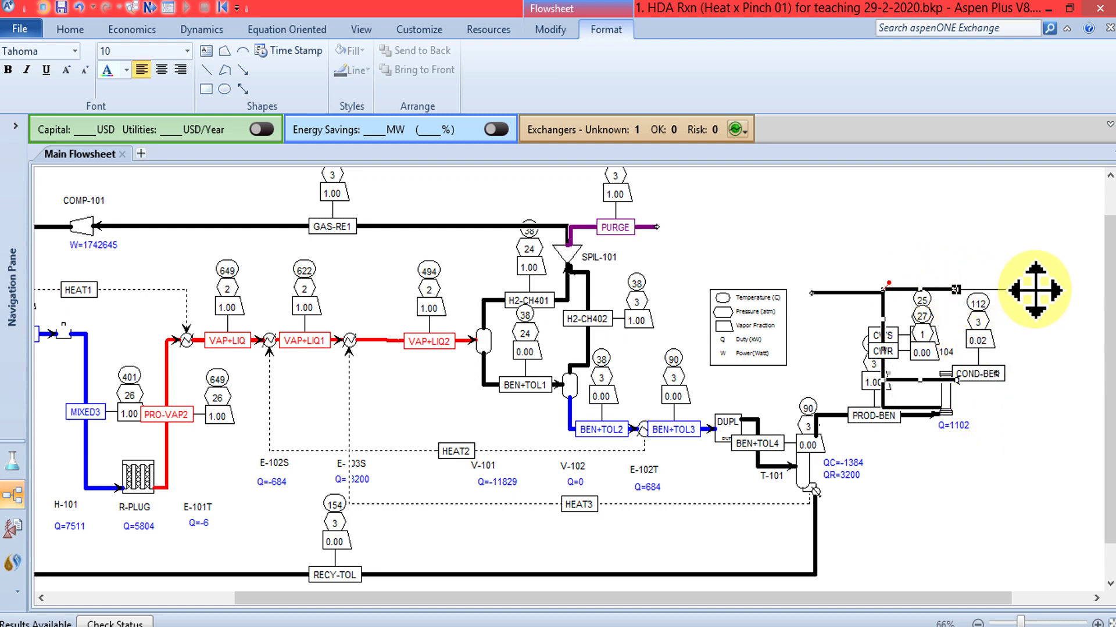
scroll(952, 316, "up", 2)
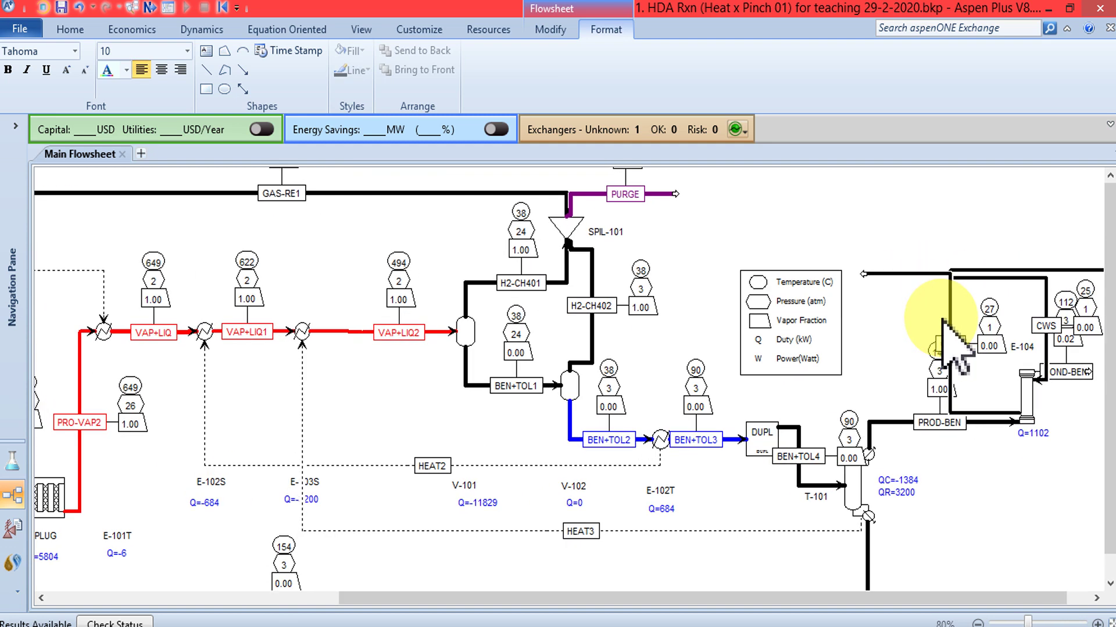
left_click_drag(922, 599, 981, 599)
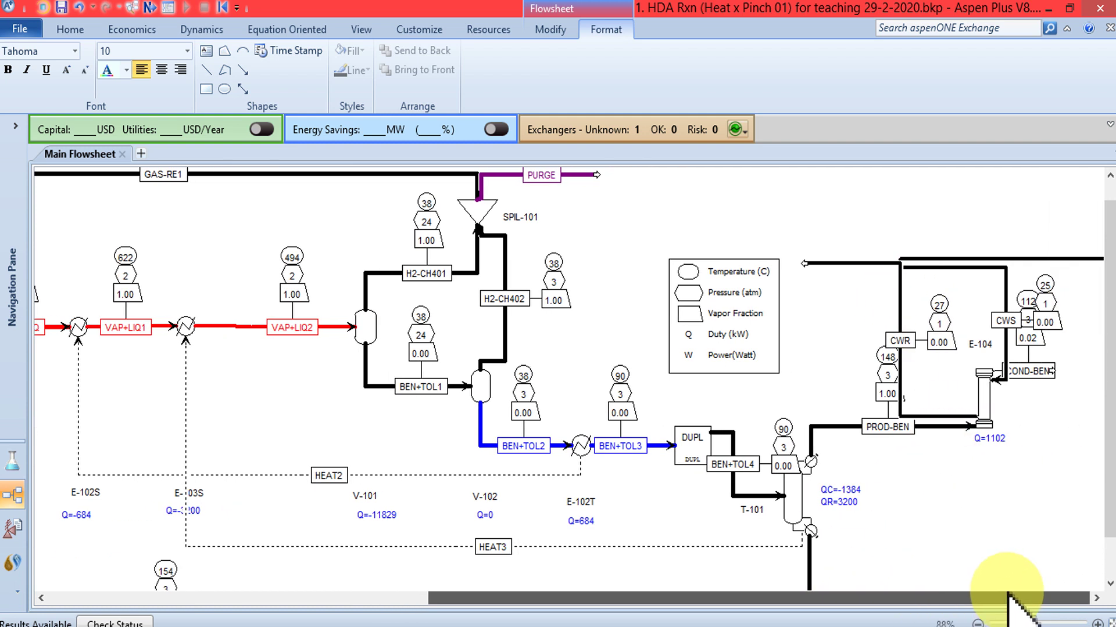
left_click_drag(1101, 436, 1098, 447)
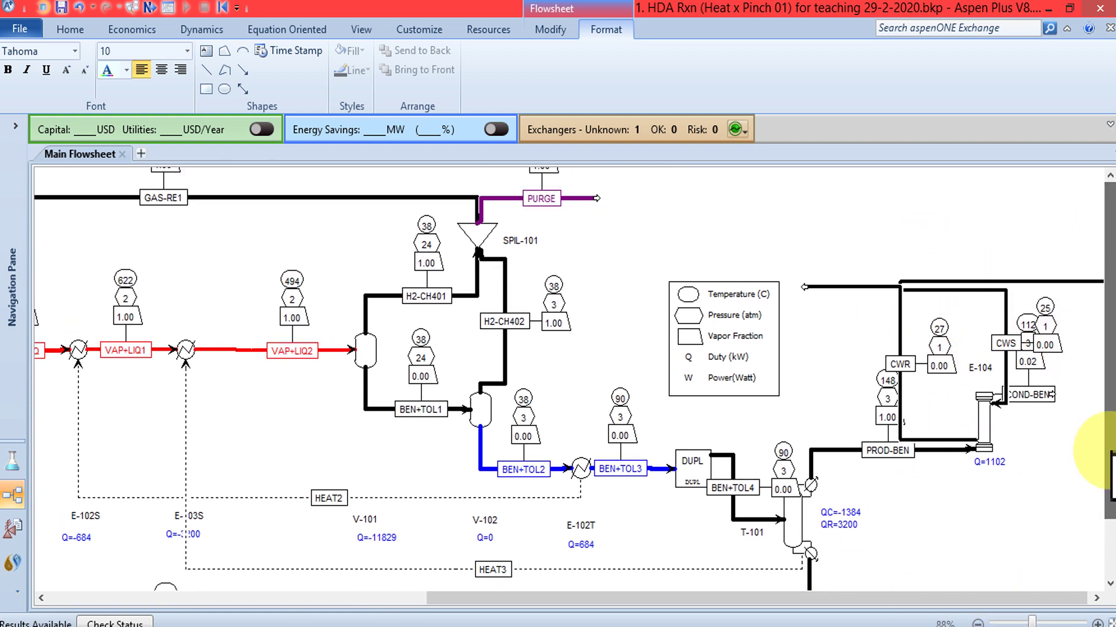
left_click_drag(1098, 605, 1058, 511)
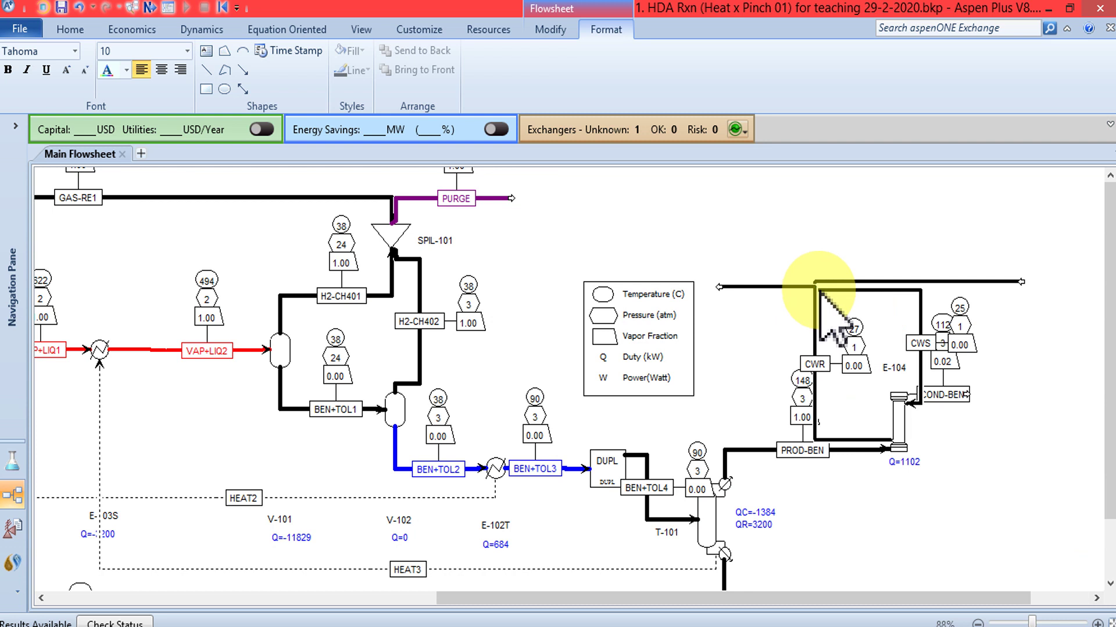
Reshape the CWS stream feeding exchanger E-104 by raising its horizontal run and shortening its feed end.
scroll(859, 324, "up", 2)
left_click(900, 258)
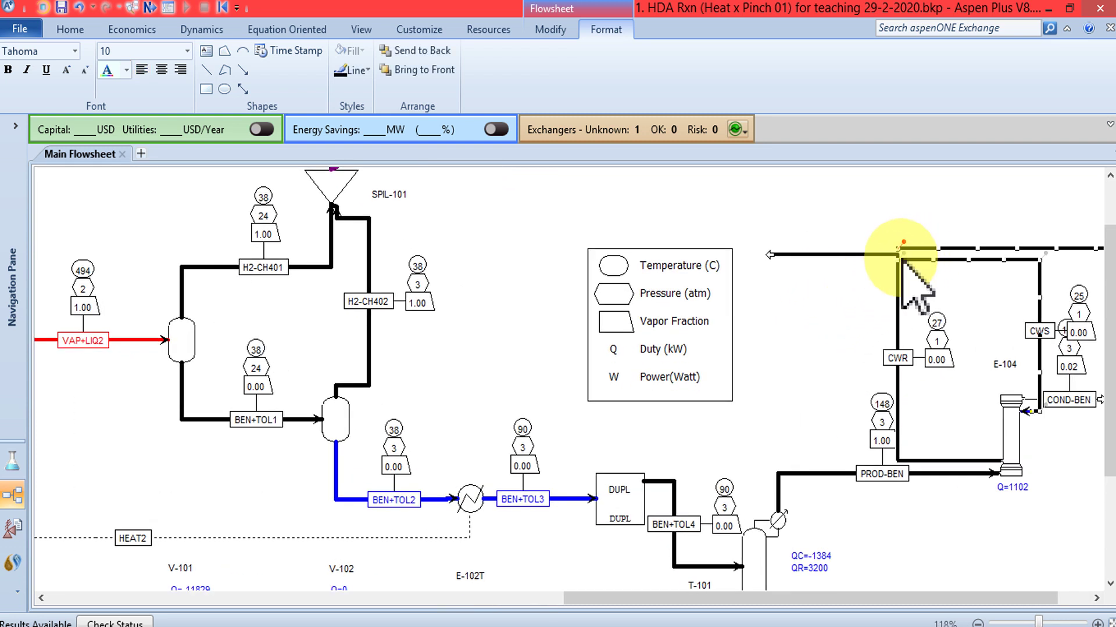
left_click_drag(912, 251, 904, 239)
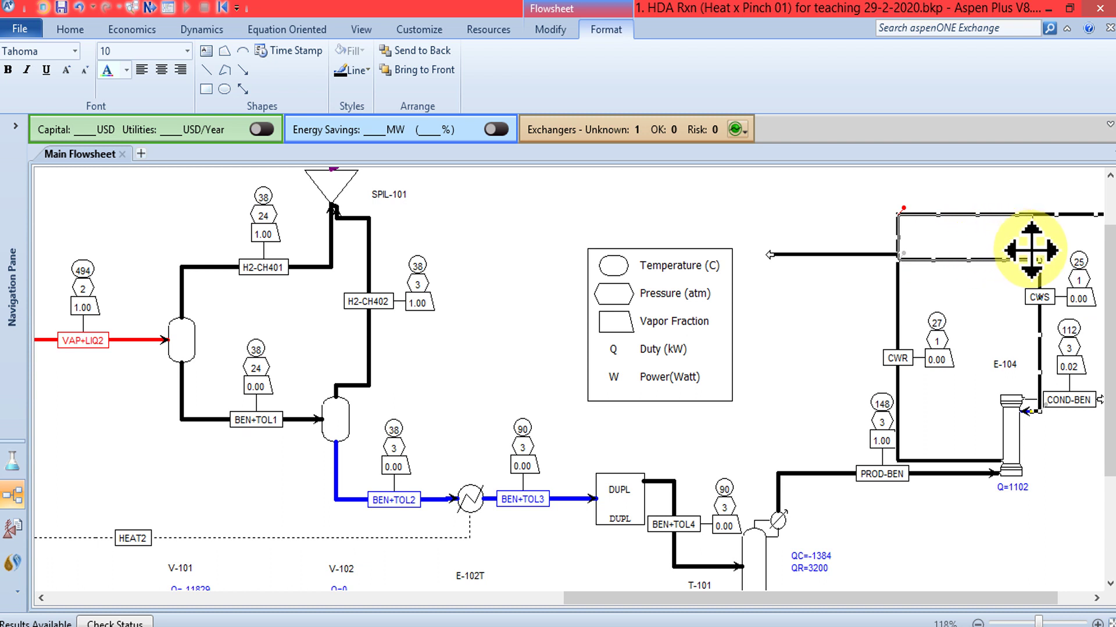
left_click_drag(1017, 597, 1074, 523)
left_click(1096, 598)
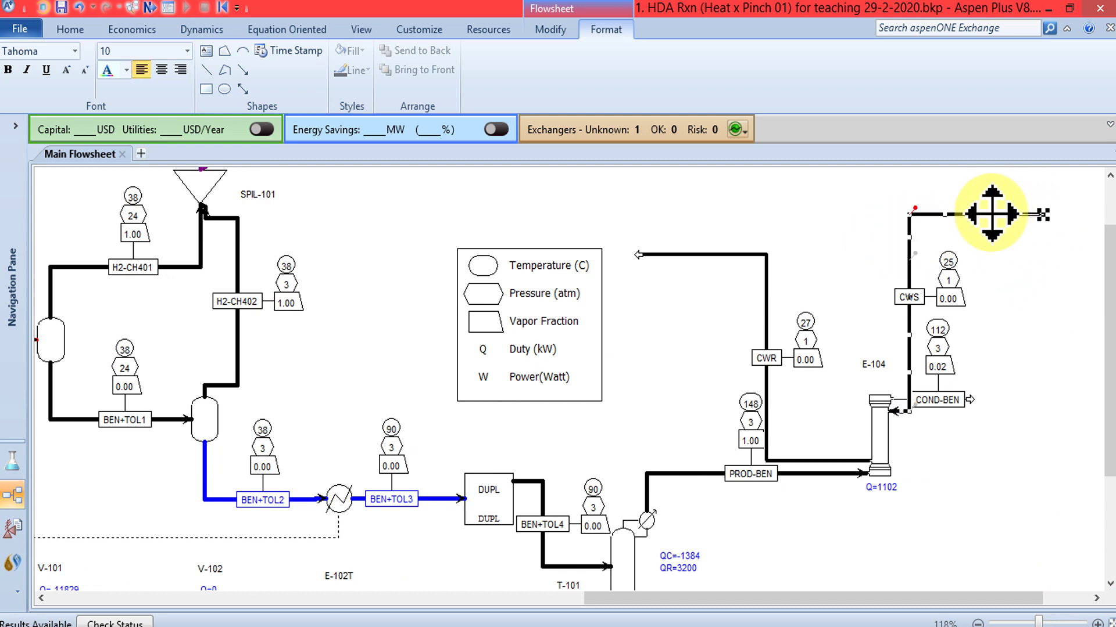
left_click_drag(1043, 215, 984, 215)
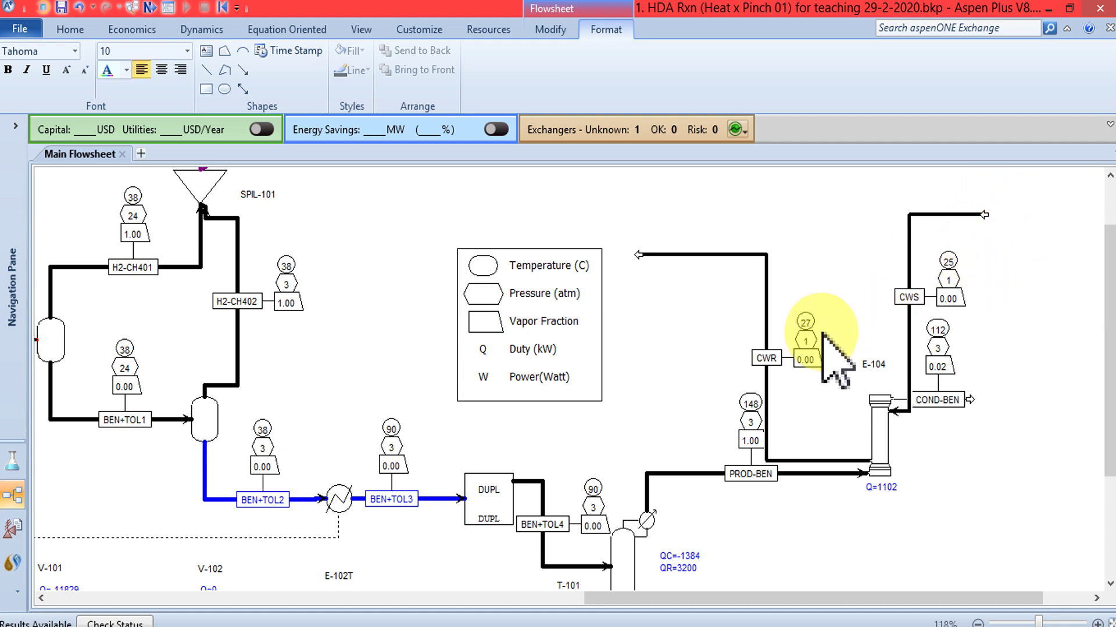
Reroute streams VAP+LIQ2 and VAP+LIQ1 into straight lines and move the VAP+LIQ2 label closer to exchanger E-103S.
left_click_drag(840, 598, 631, 602)
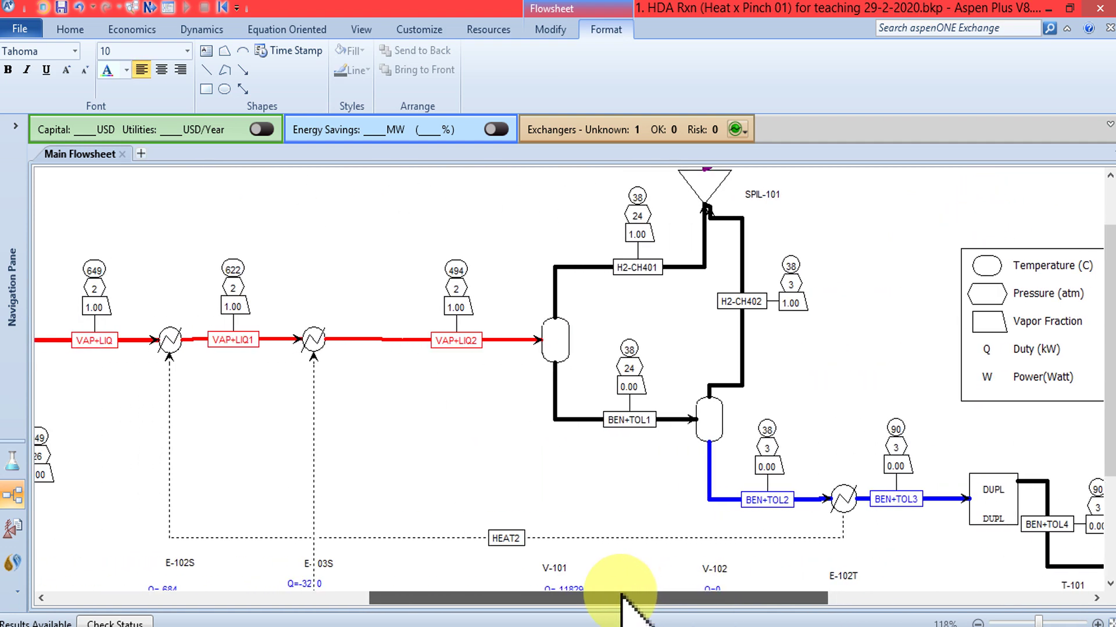
left_click(397, 340)
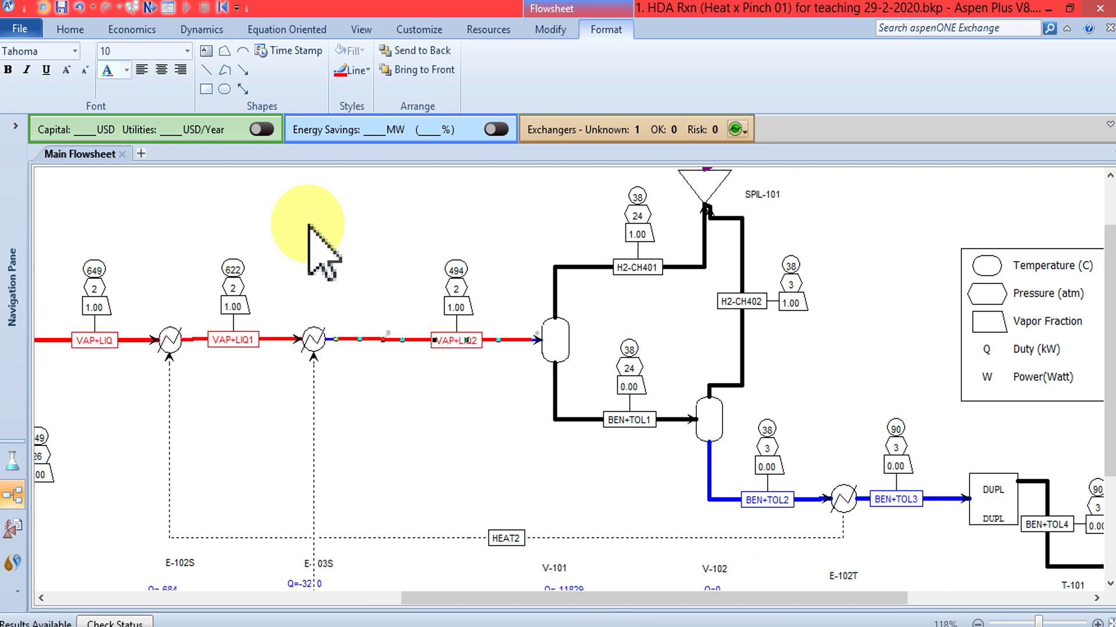
left_click(549, 30)
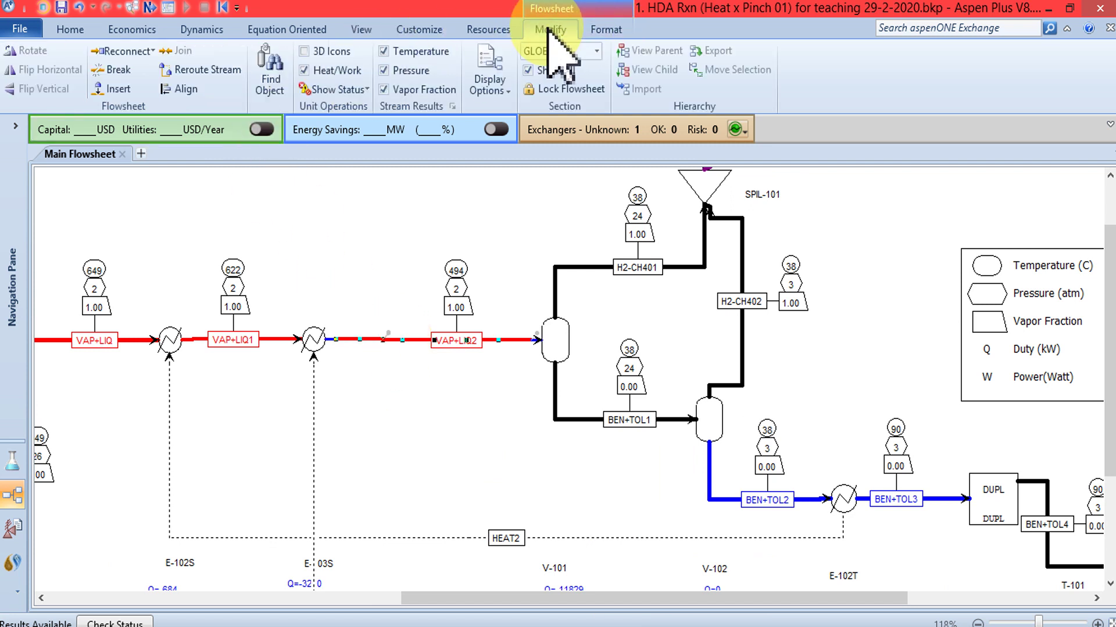
left_click(199, 69)
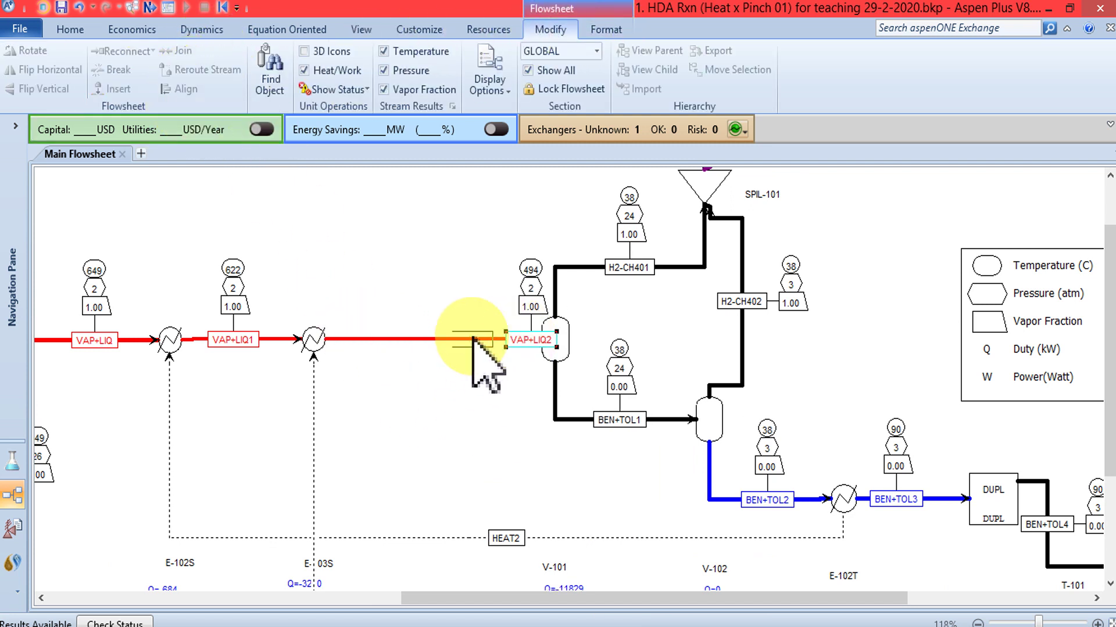
left_click(315, 338)
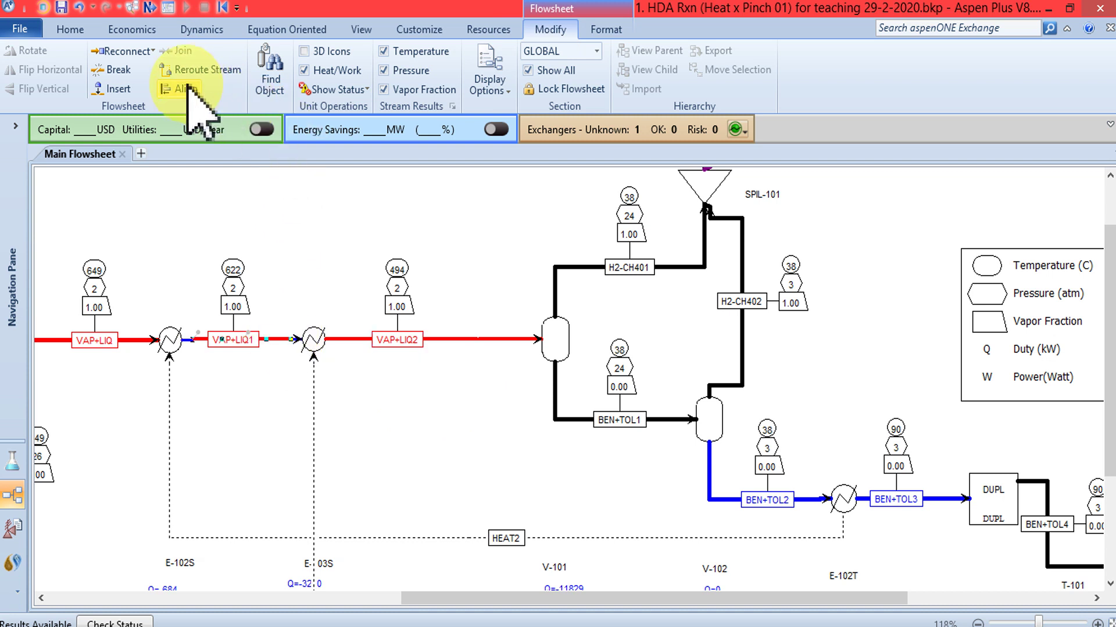
left_click(199, 69)
left_click(360, 337)
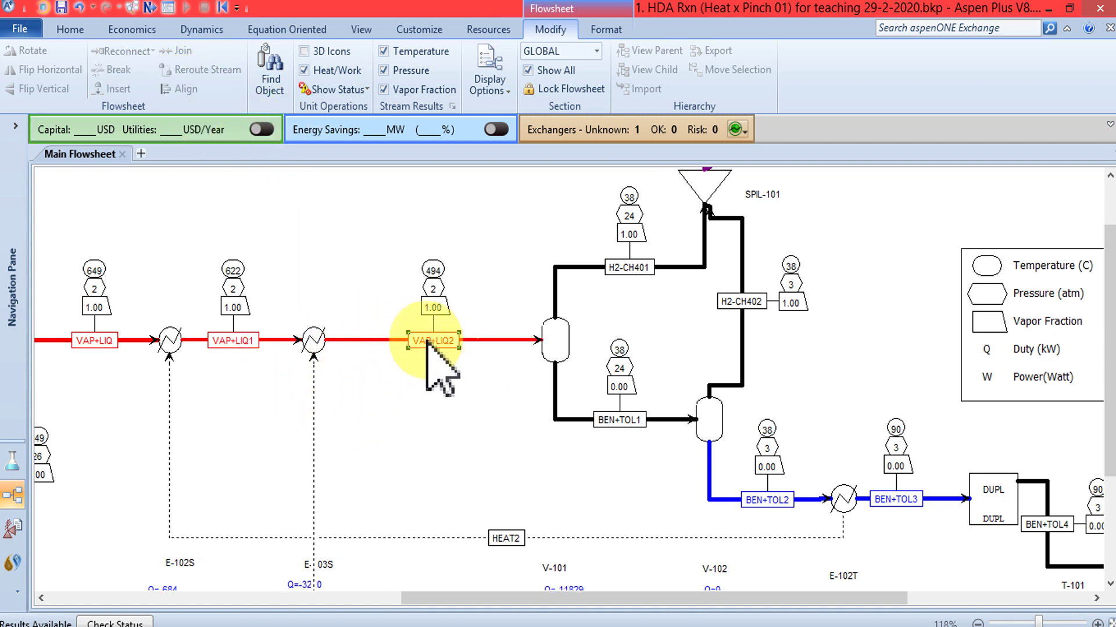
left_click(368, 340)
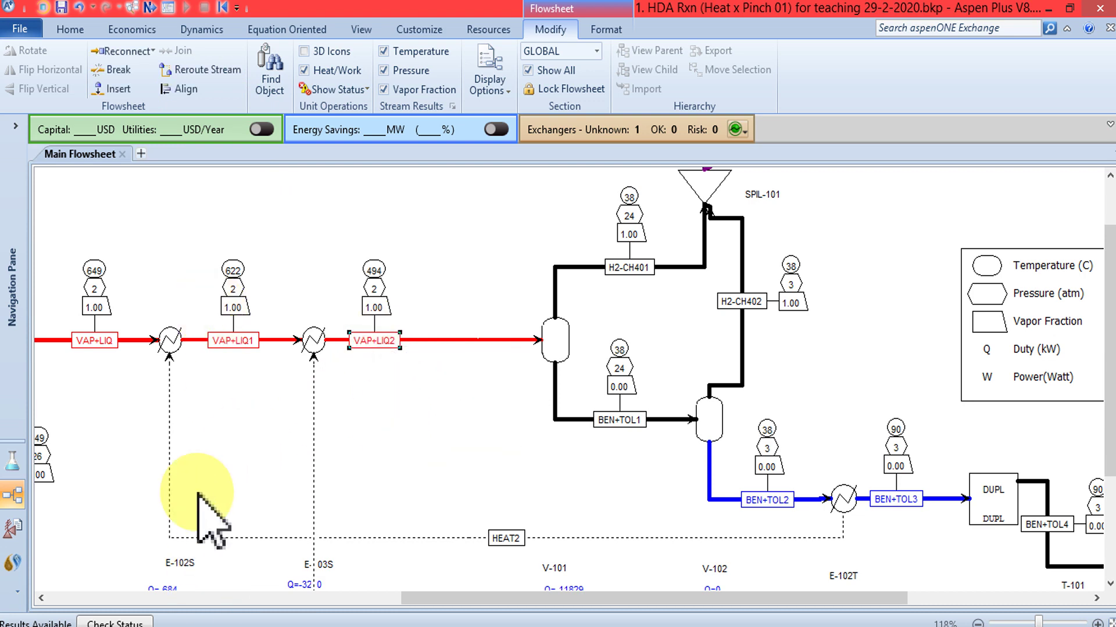
Place a Heater block on the VAP+LIQ2 line between the VAP+LIQ2 label and vessel V-101.
left_click(361, 29)
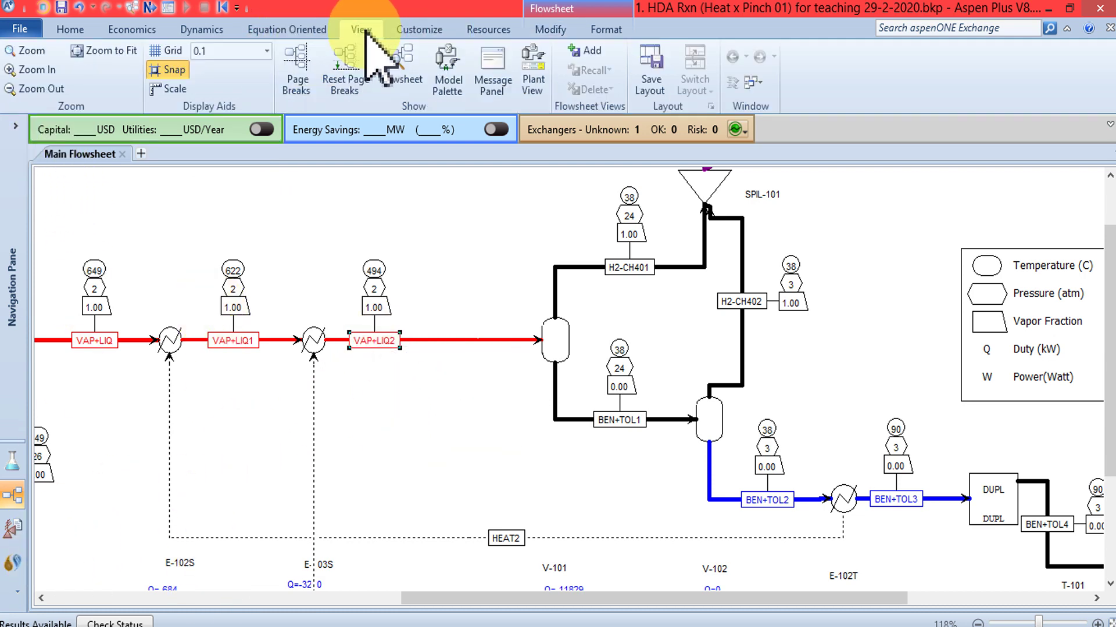
left_click(448, 87)
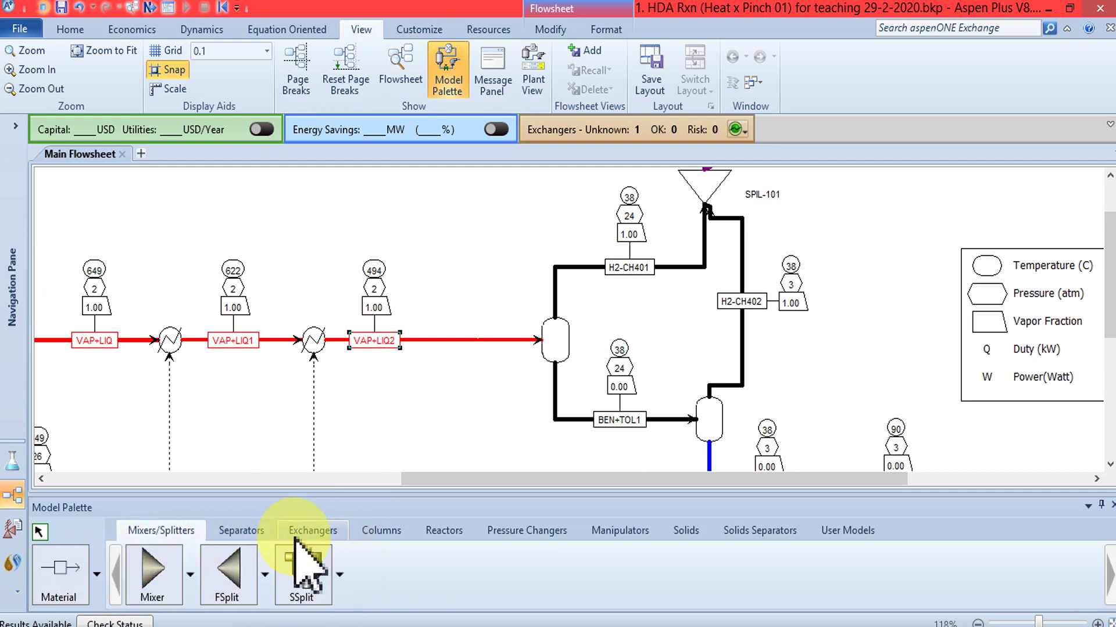
left_click(312, 531)
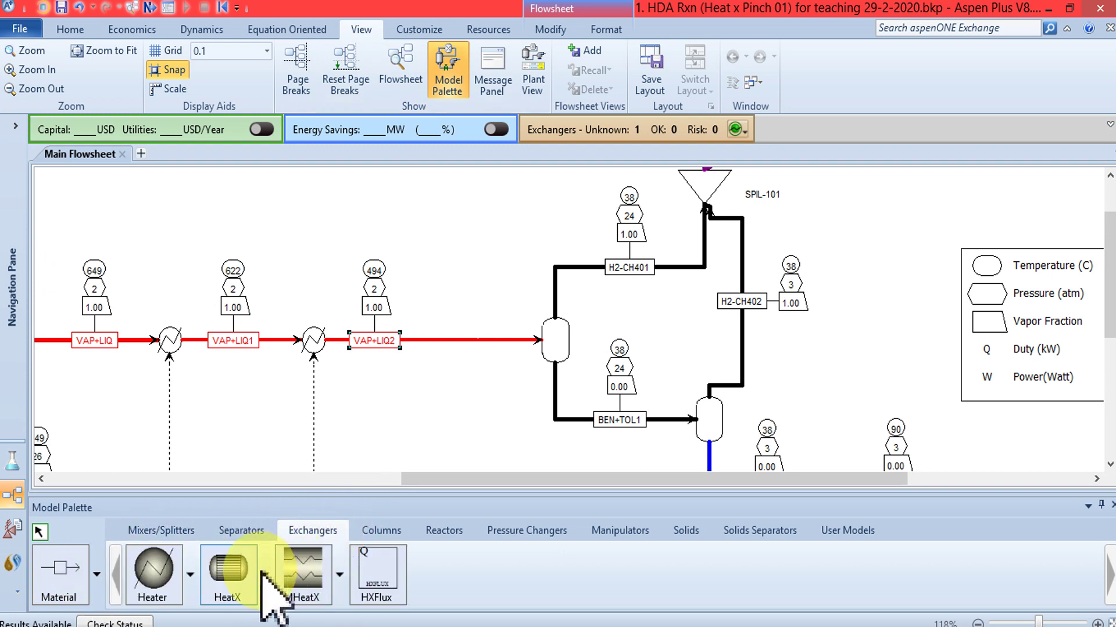
left_click(154, 567)
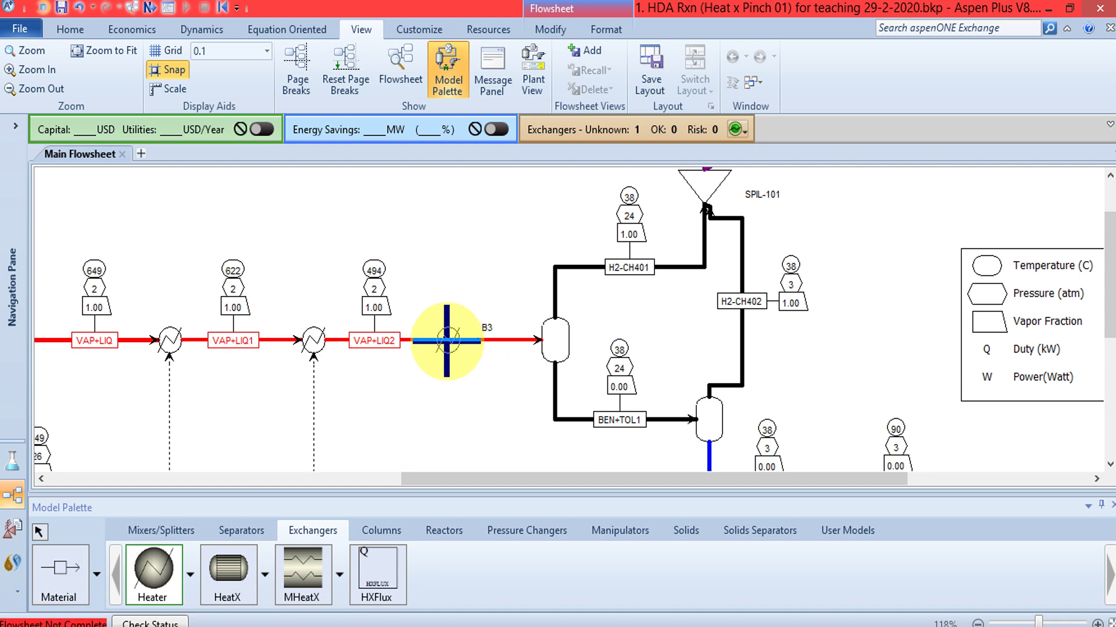
left_click(447, 341)
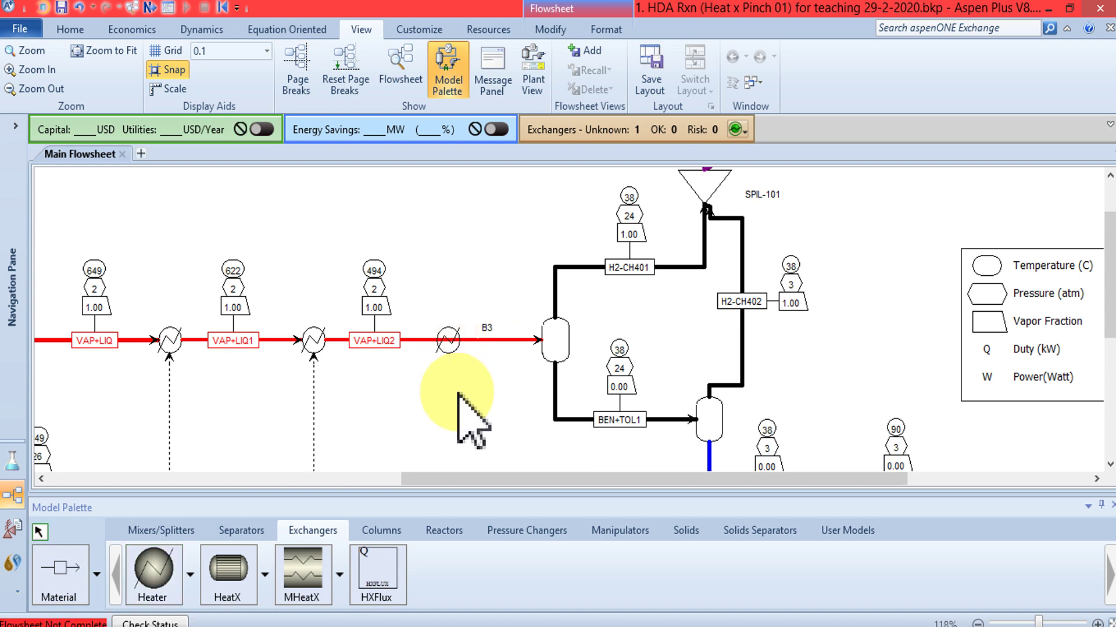
Reconnect the destination of stream VAP+LIQ2 to the new heater's feed port and center its label on the line.
right_click(505, 341)
mouse_move(607, 260)
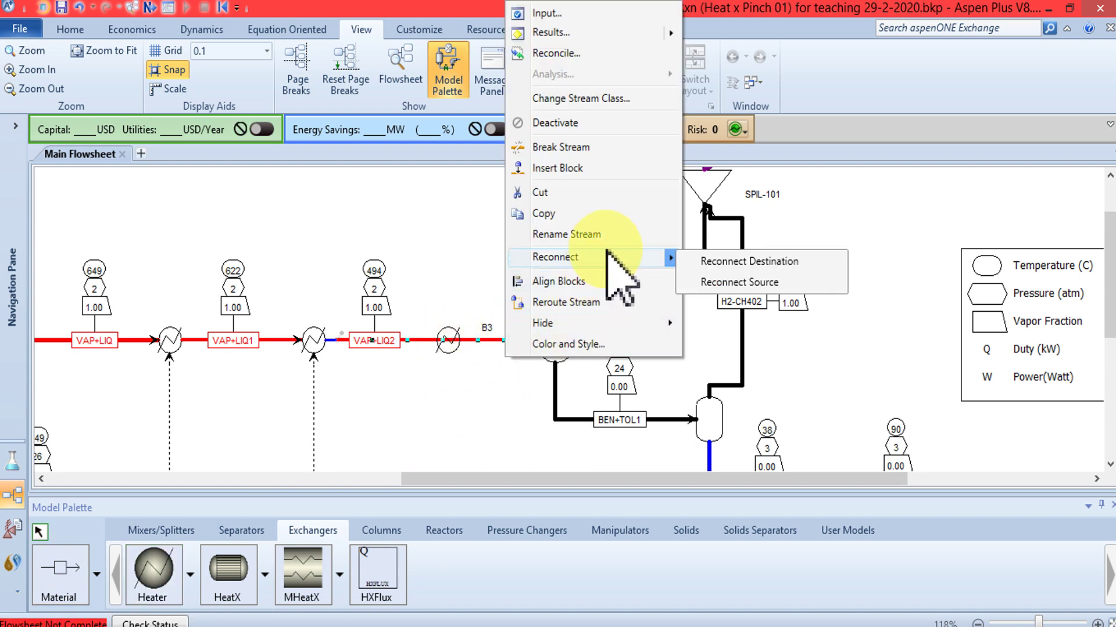
left_click(755, 262)
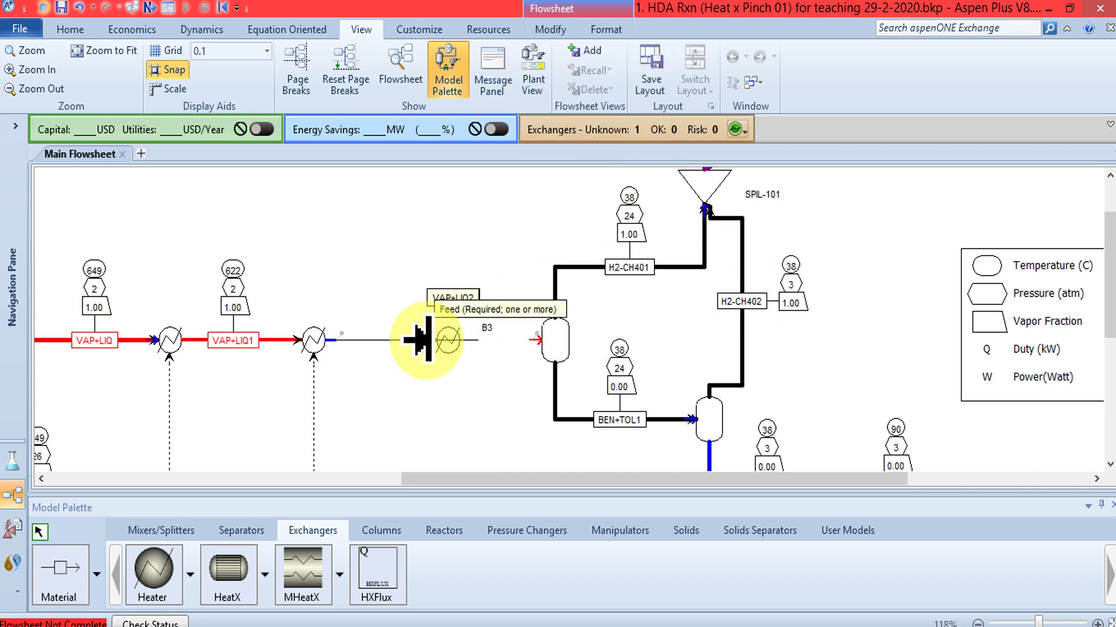
left_click(433, 340)
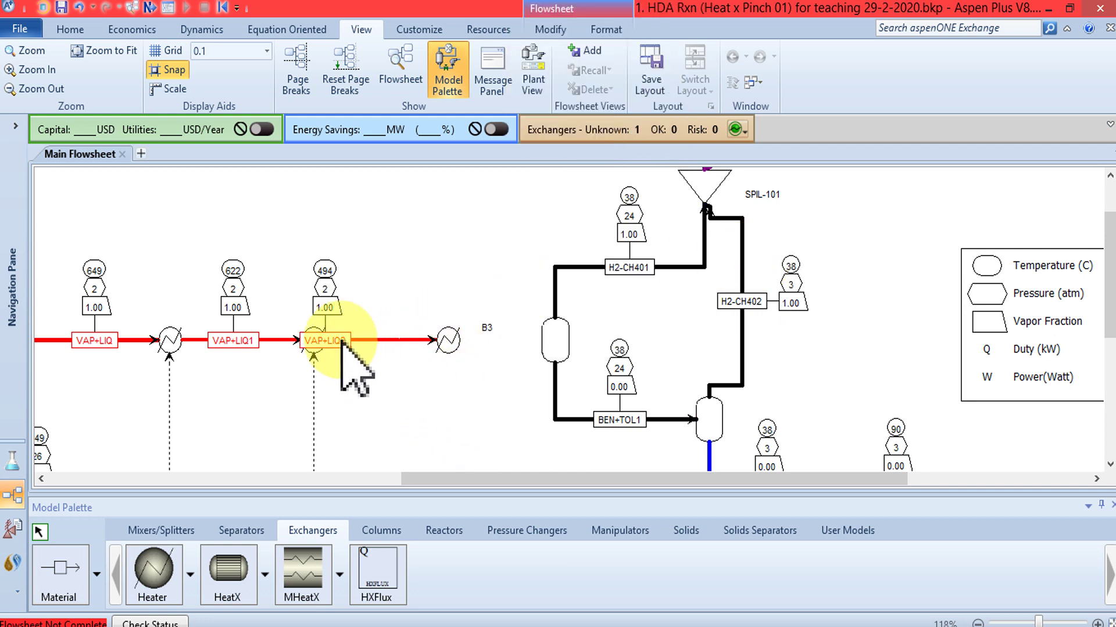
left_click(135, 606)
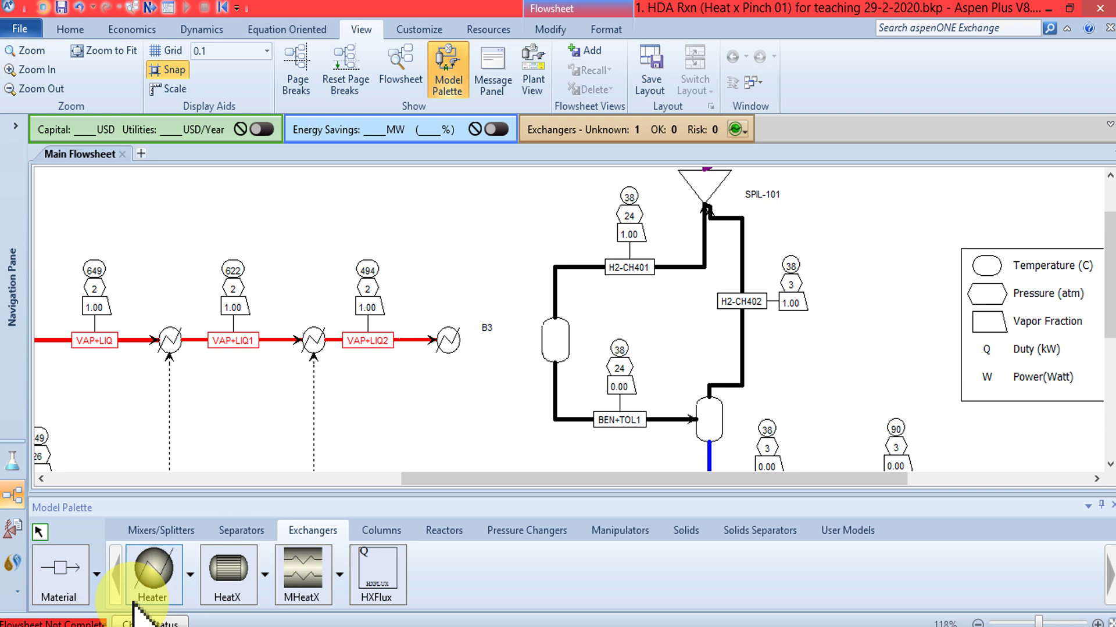
Draw a material stream from the new heater's outlet to vessel V-101 and move the heater's B3 label below its icon.
left_click(81, 579)
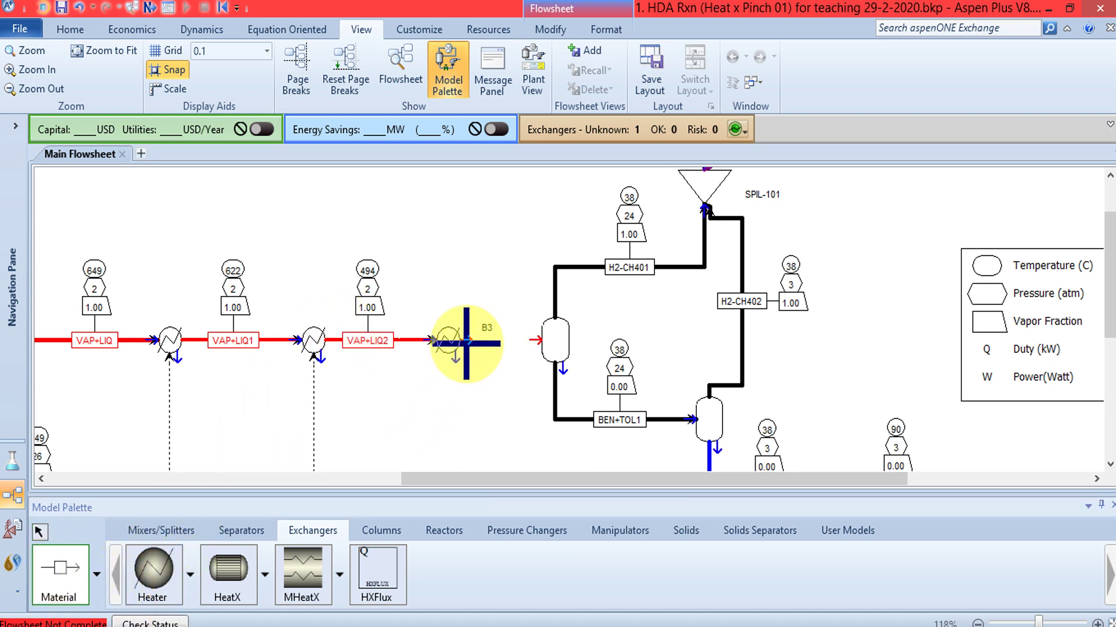
left_click(466, 341)
left_click(531, 338)
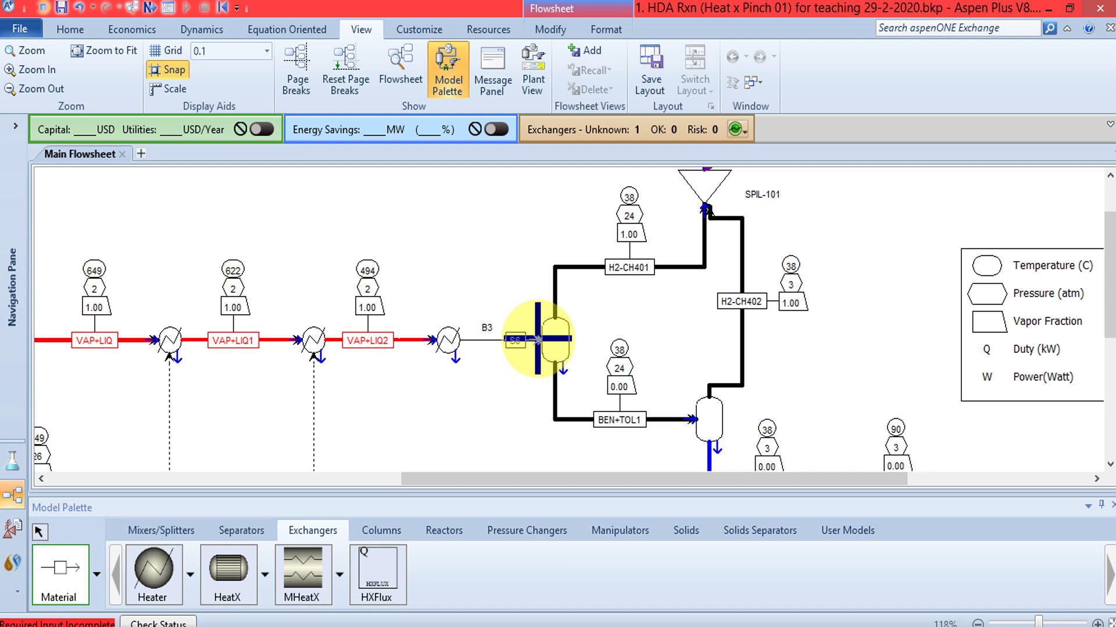
right_click(488, 395)
left_click_drag(488, 323, 446, 379)
scroll(494, 464, "down", 3)
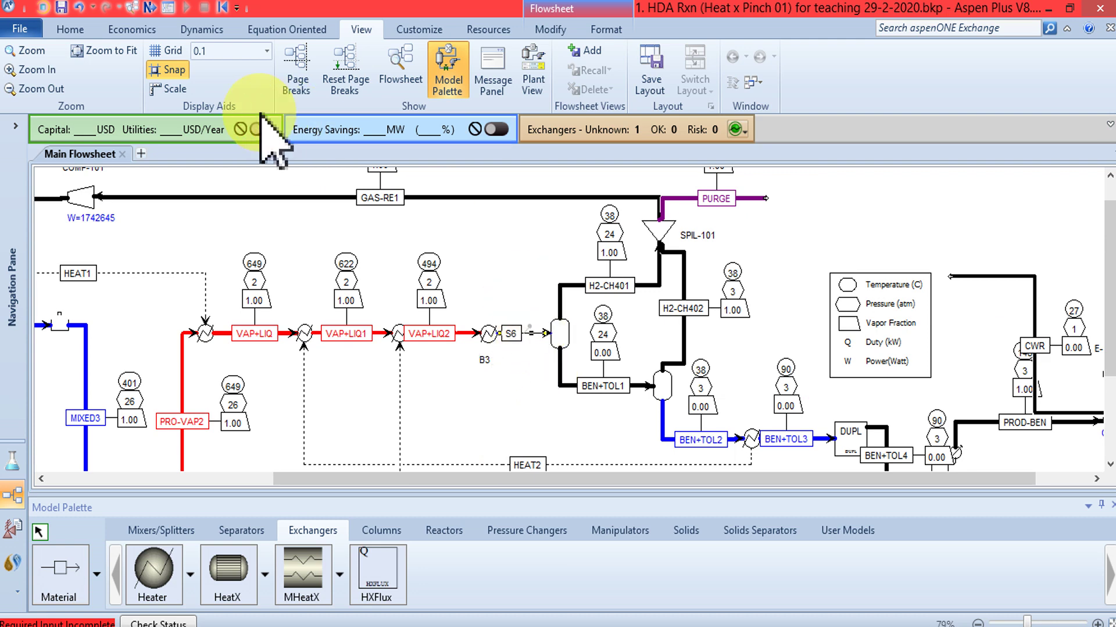
left_click(607, 29)
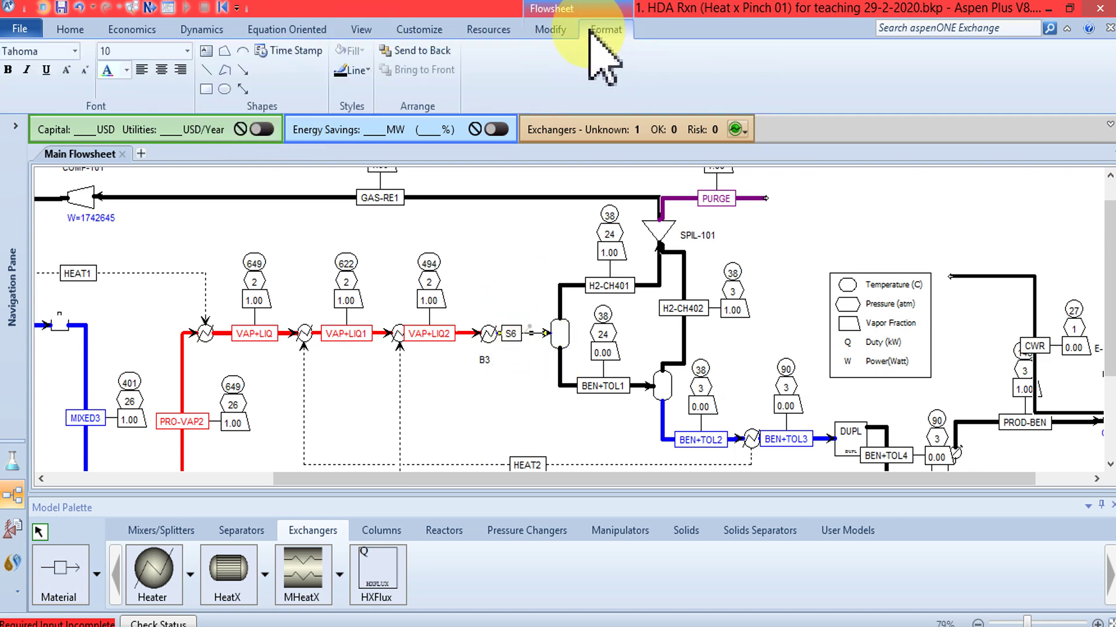
left_click(550, 29)
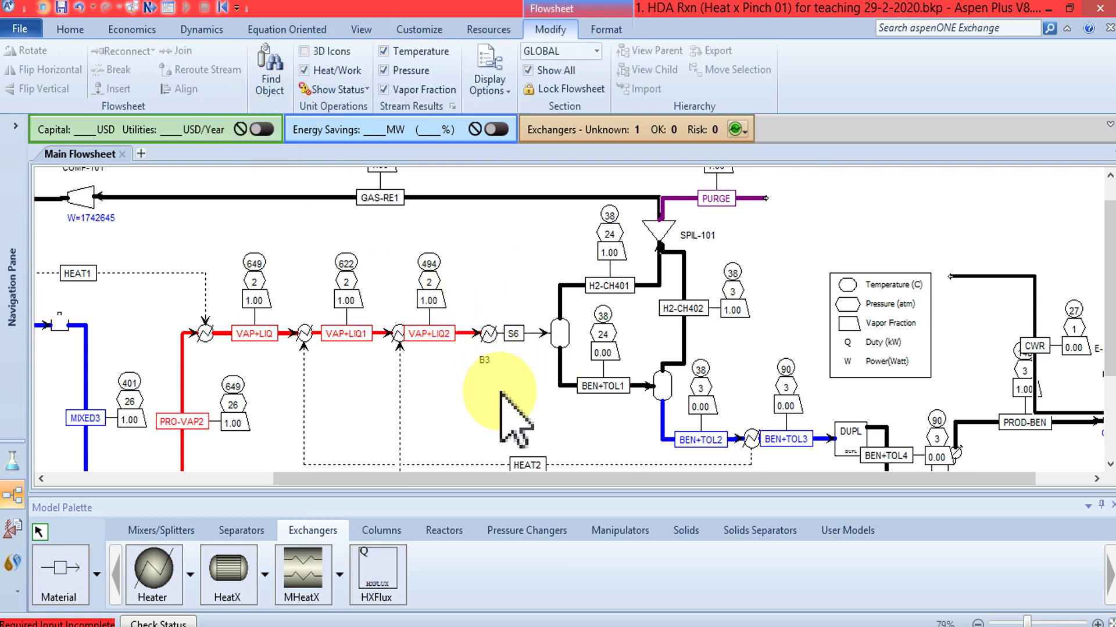
Rename heater block B3 as E-104S.
scroll(500, 415, "down", 2)
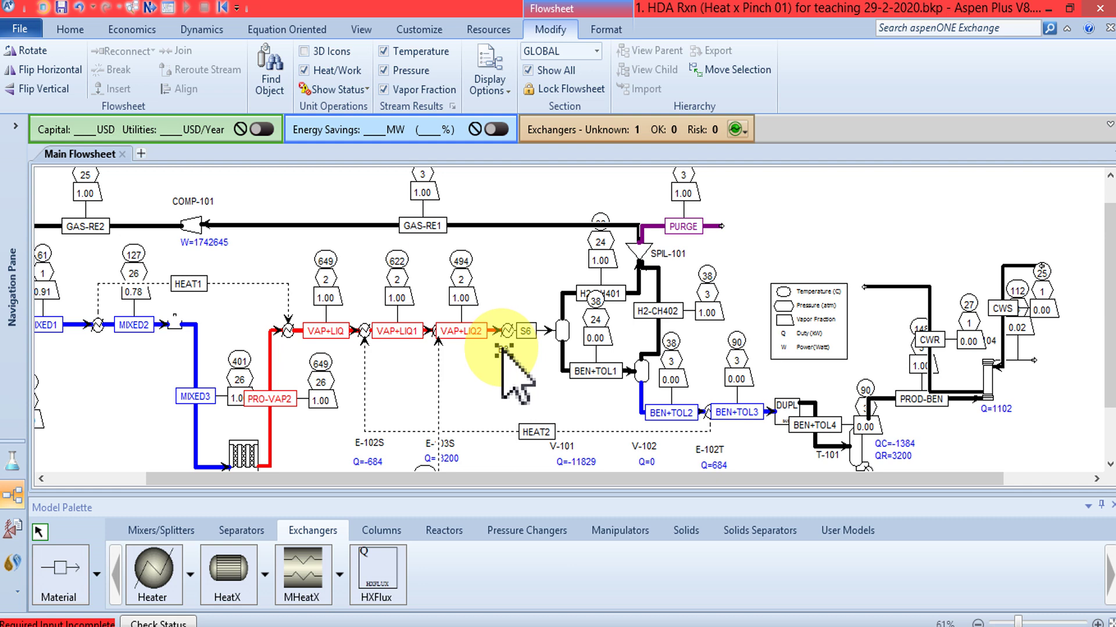
right_click(503, 349)
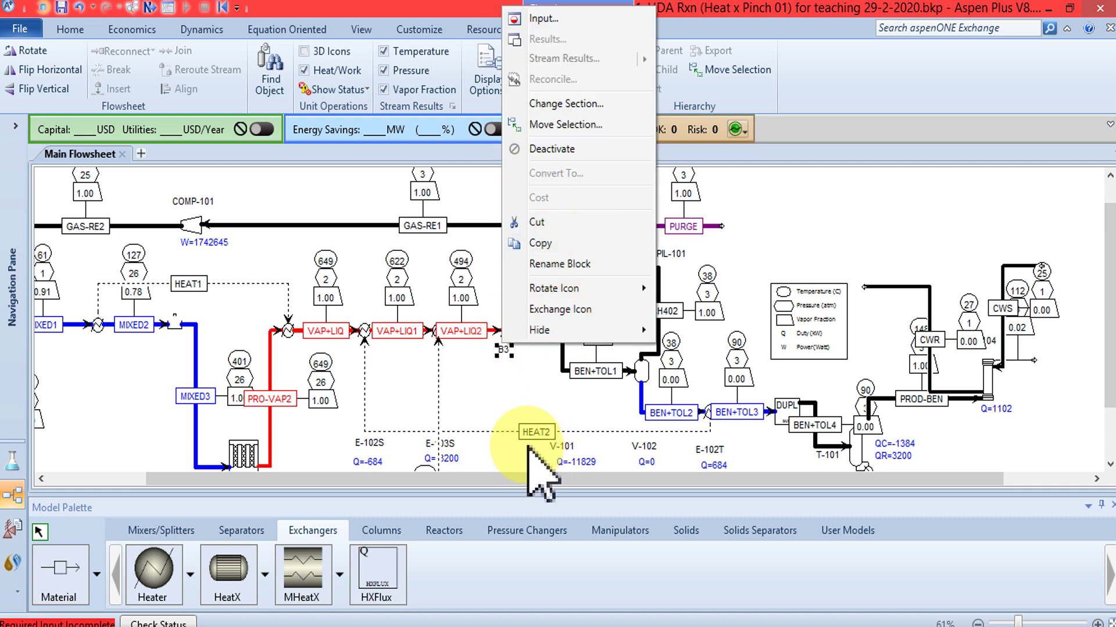
left_click(498, 423)
scroll(482, 442, "up", 1)
scroll(472, 449, "down", 3)
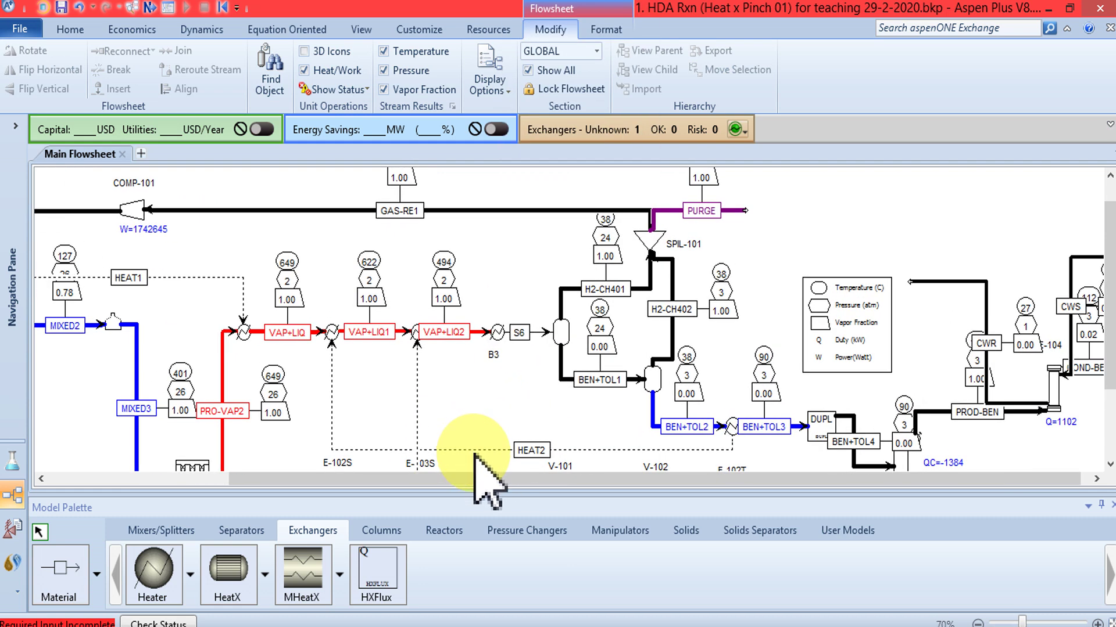
scroll(483, 467, "down", 3)
scroll(467, 450, "up", 4)
right_click(491, 355)
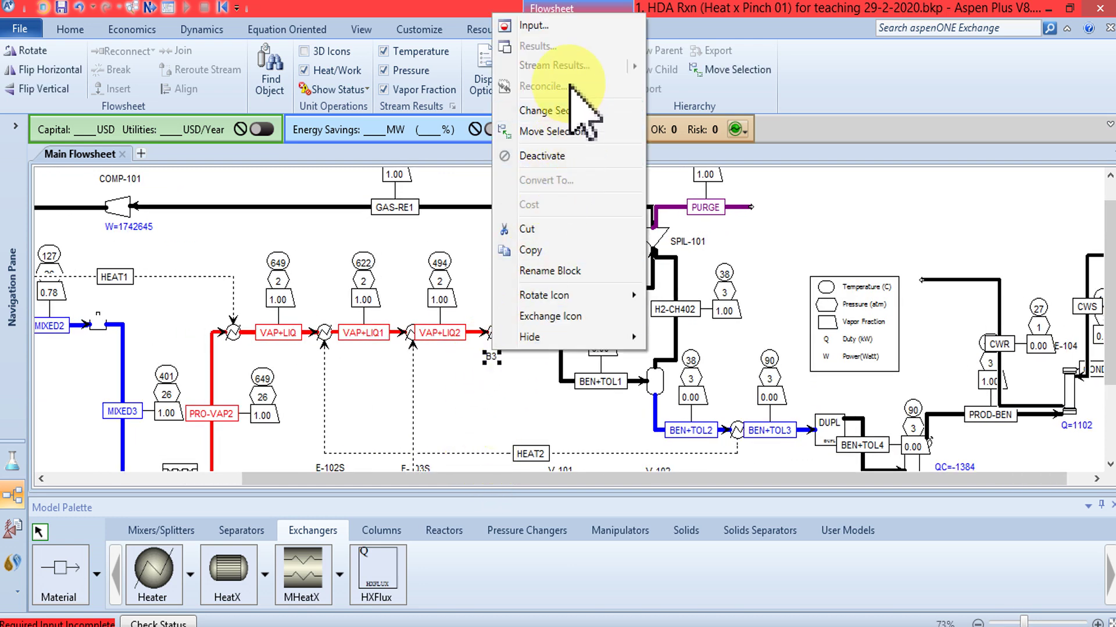
left_click(569, 272)
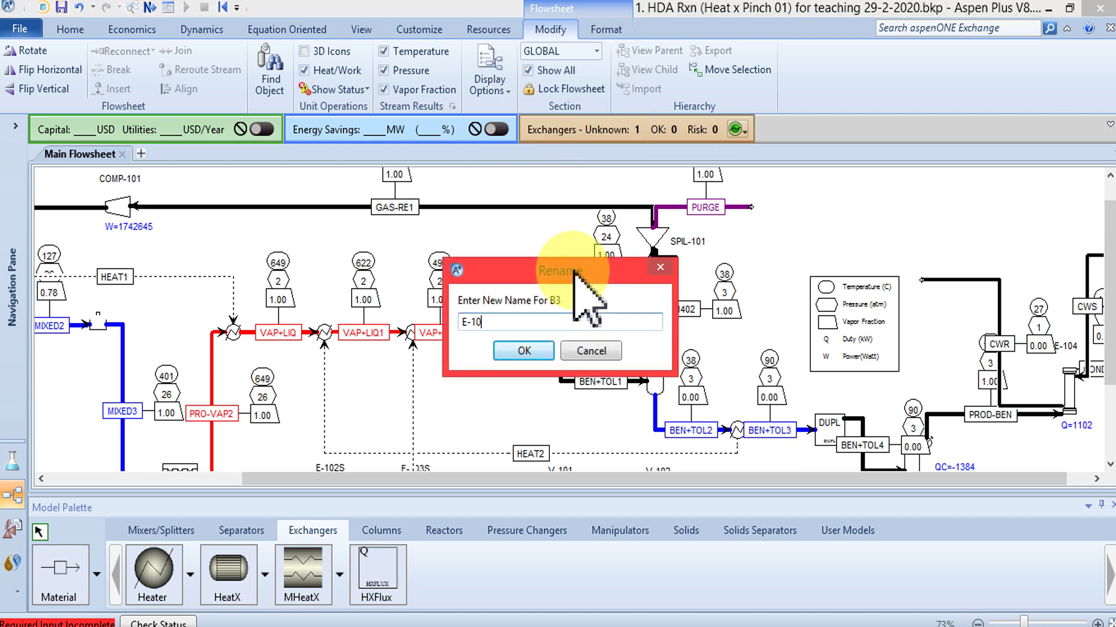
type("E-104S")
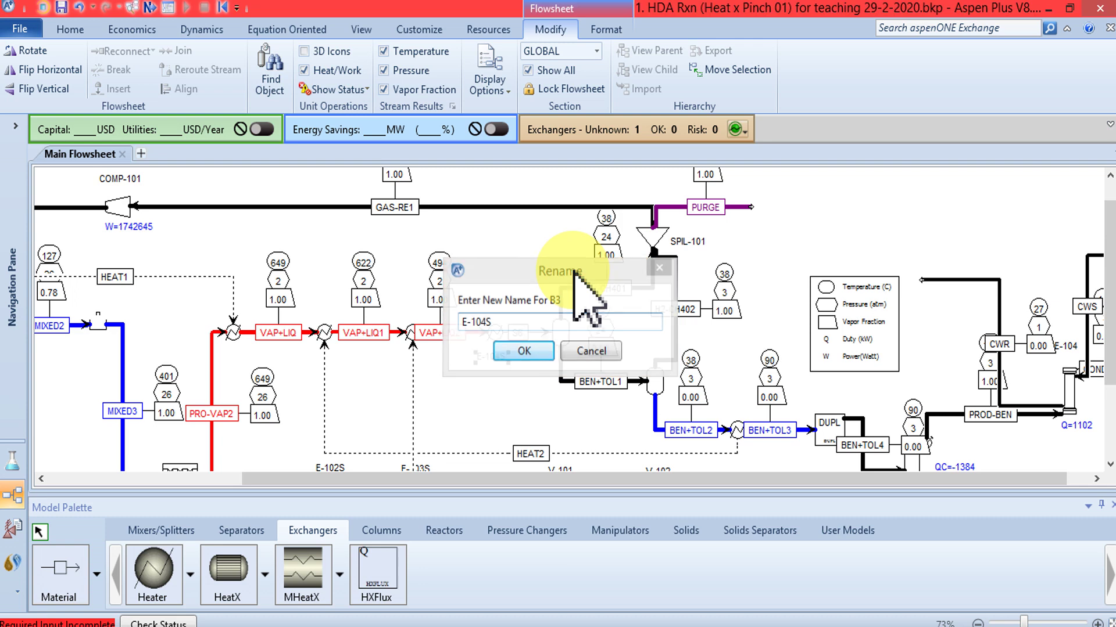
key("Return")
Move the E-104S label down into the row of block labels, between E-103S and V-101.
left_click_drag(497, 360, 494, 410)
scroll(500, 430, "down", 2)
scroll(1078, 279, "down", 2)
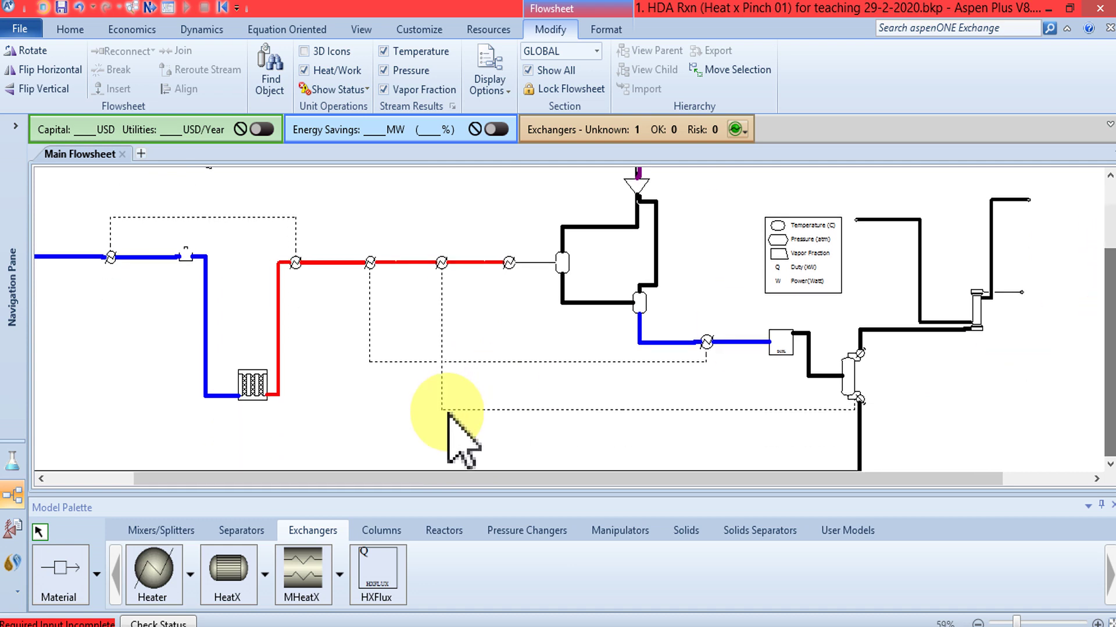
scroll(543, 406, "up", 2)
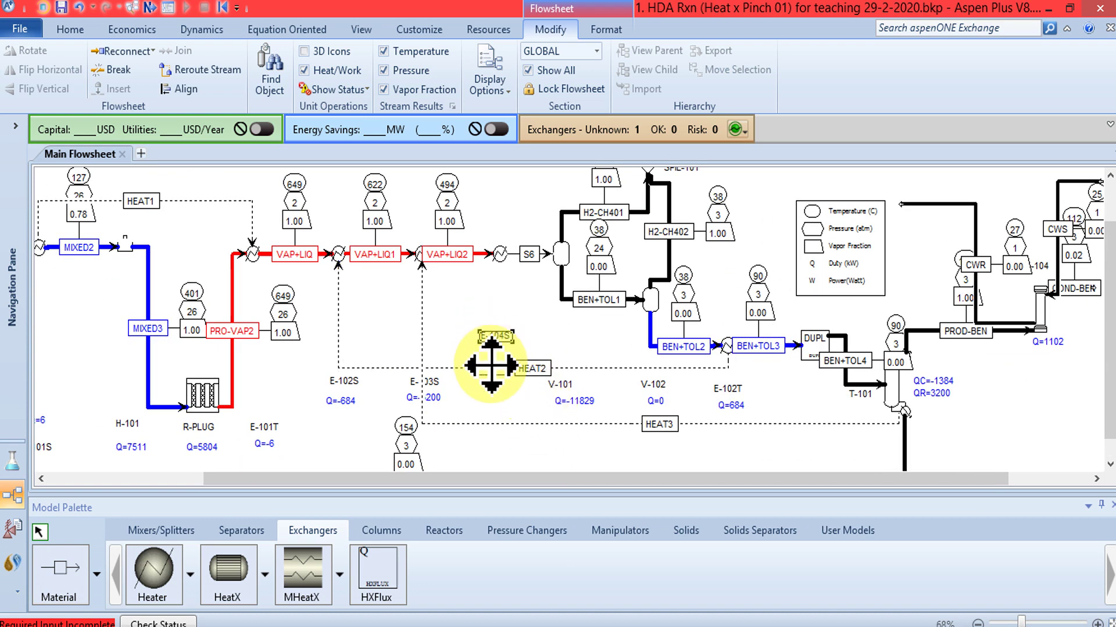
left_click_drag(493, 379, 493, 381)
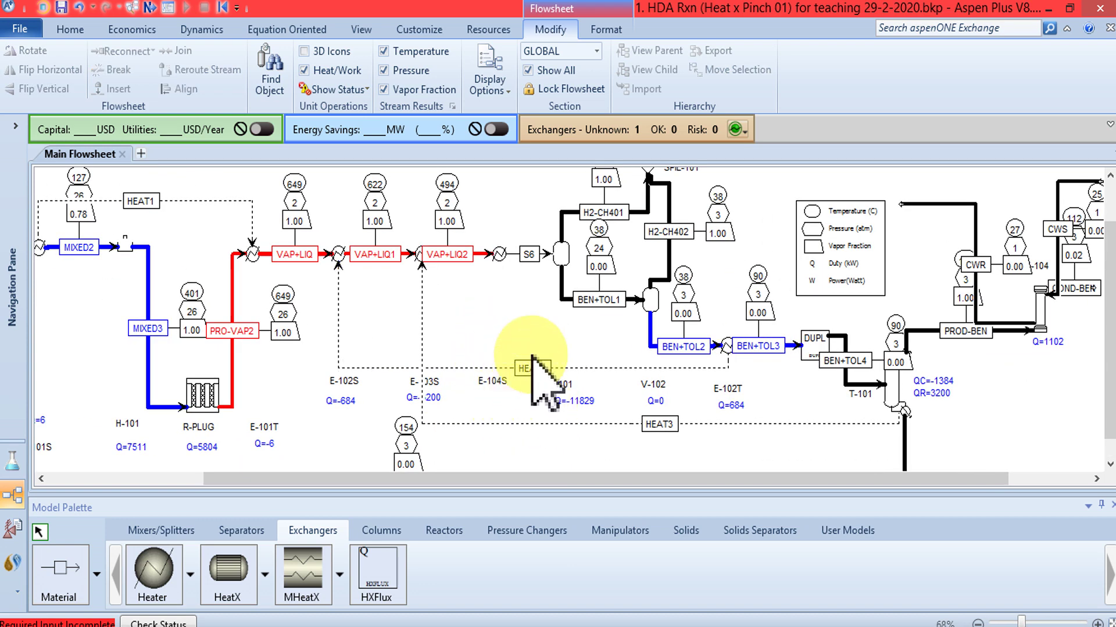
Format stream S6 between the new heater and V-101 with a thicker line in red.
left_click(512, 254)
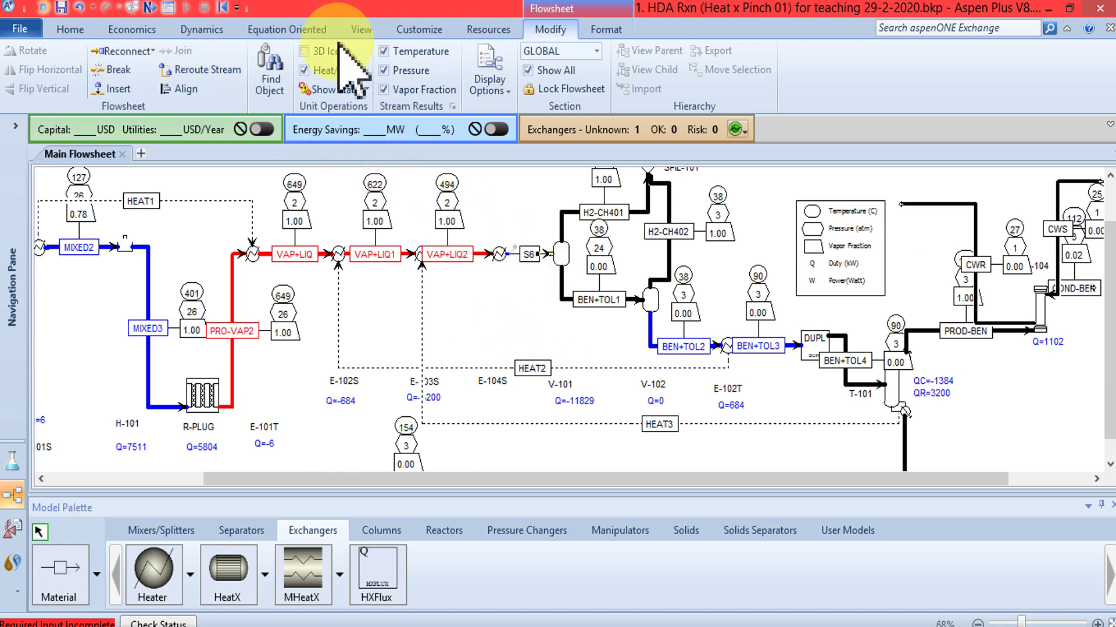
left_click(67, 28)
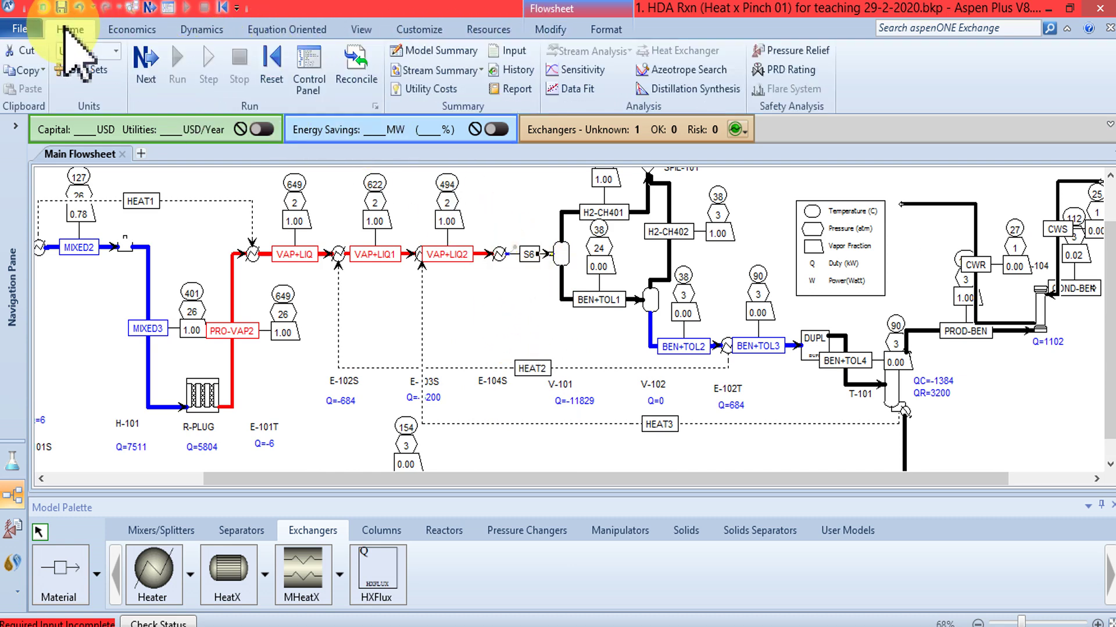
left_click(606, 29)
left_click(367, 72)
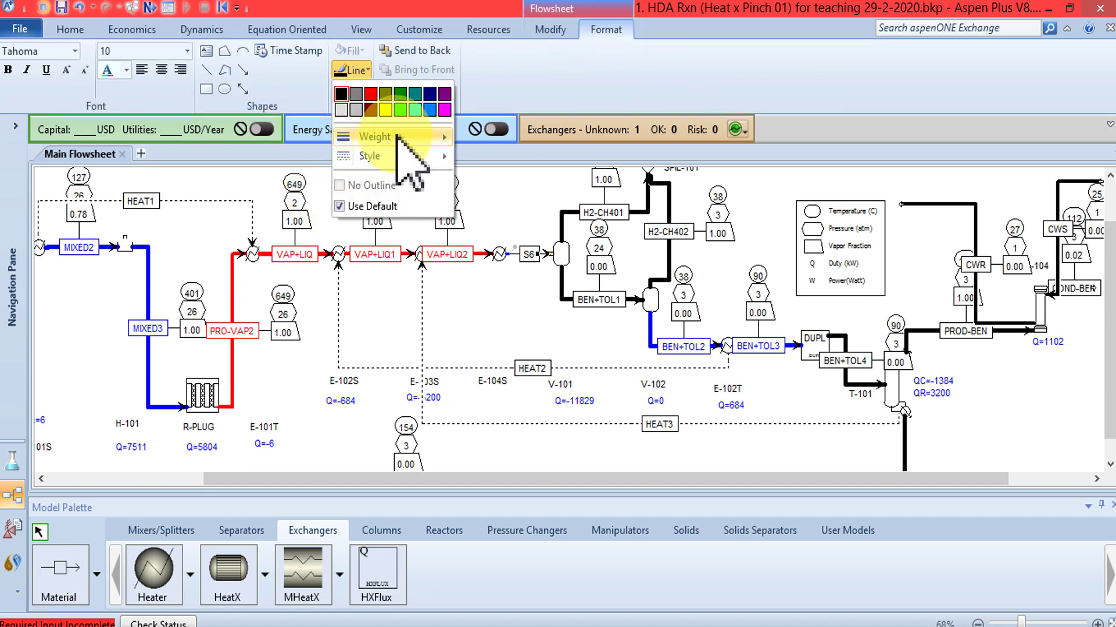
mouse_move(407, 137)
left_click(519, 223)
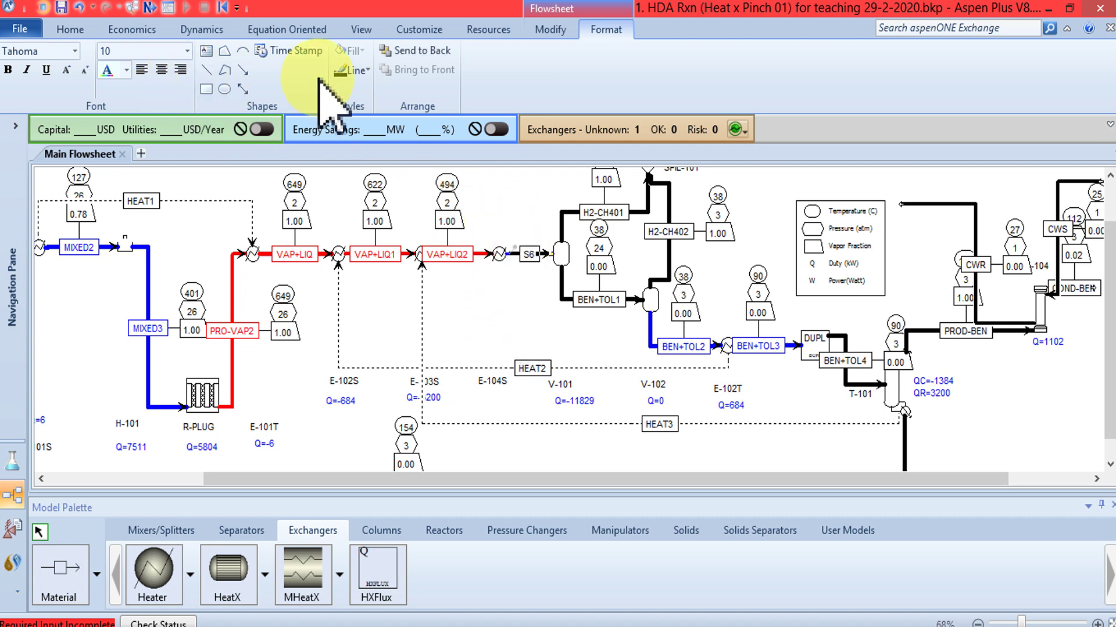
left_click(363, 69)
left_click(371, 96)
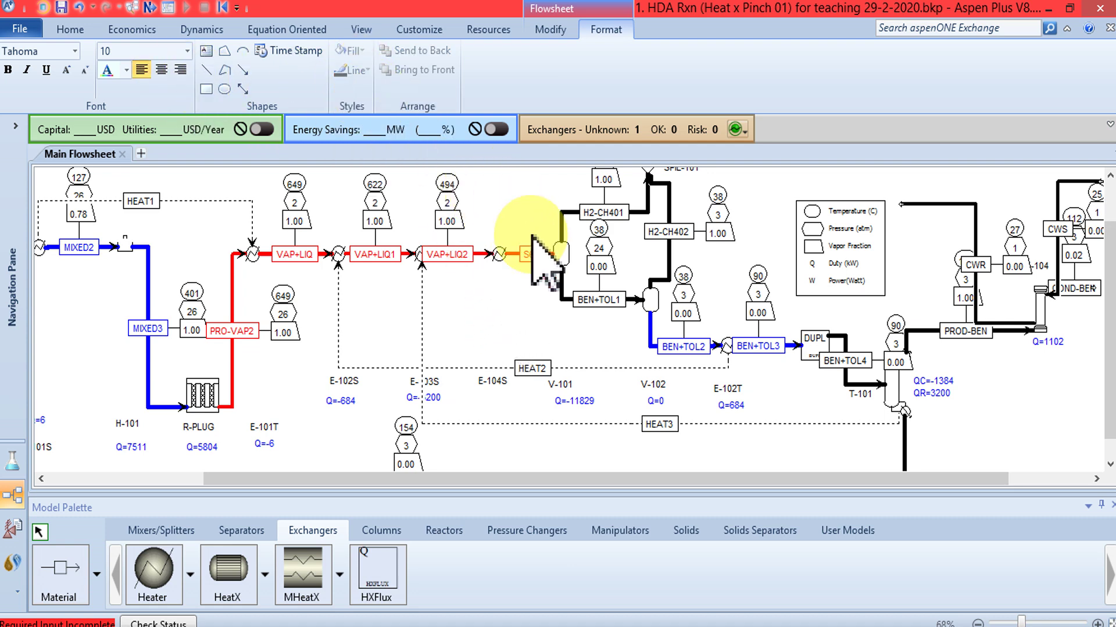
Rename stream S6 as VAP+LIQ3.
scroll(1098, 220, "up", 2)
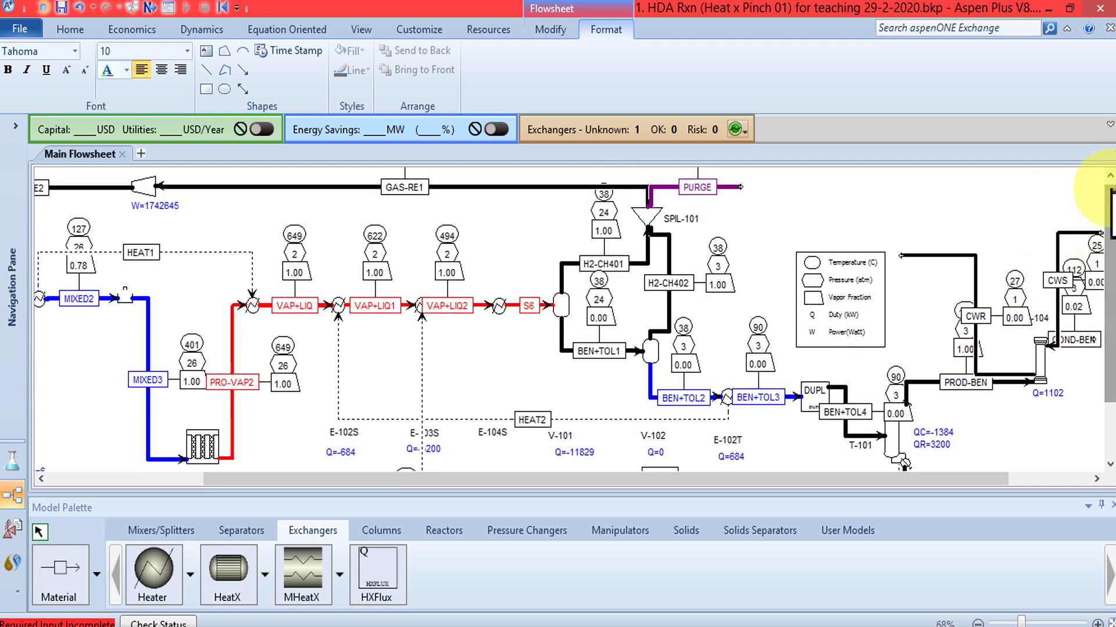
scroll(515, 354, "up", 5)
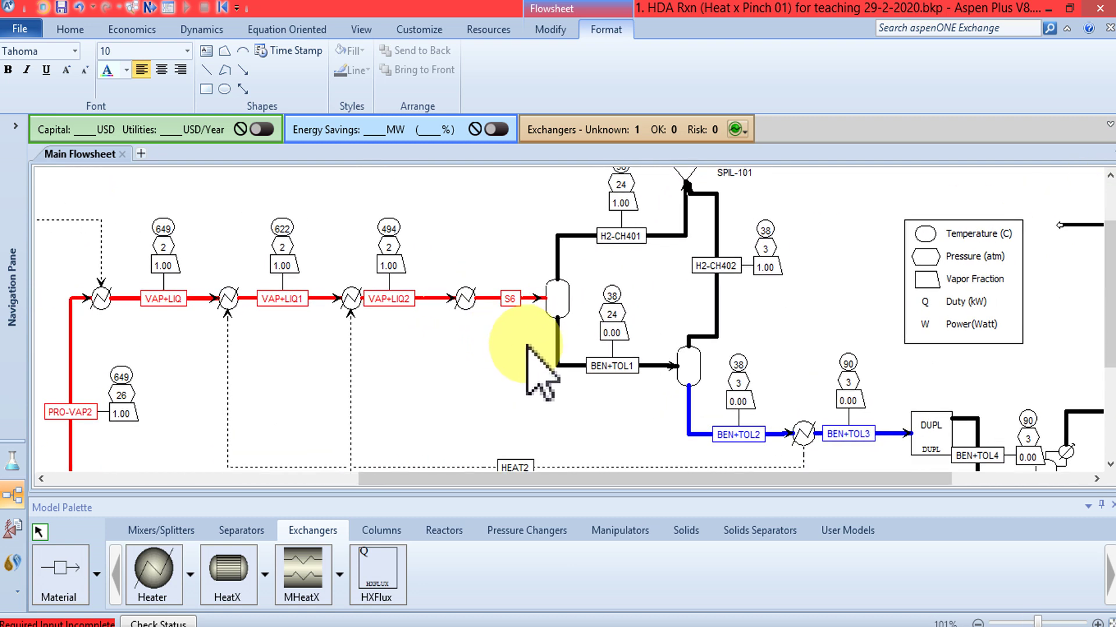
left_click(496, 295)
right_click(497, 295)
left_click(466, 302)
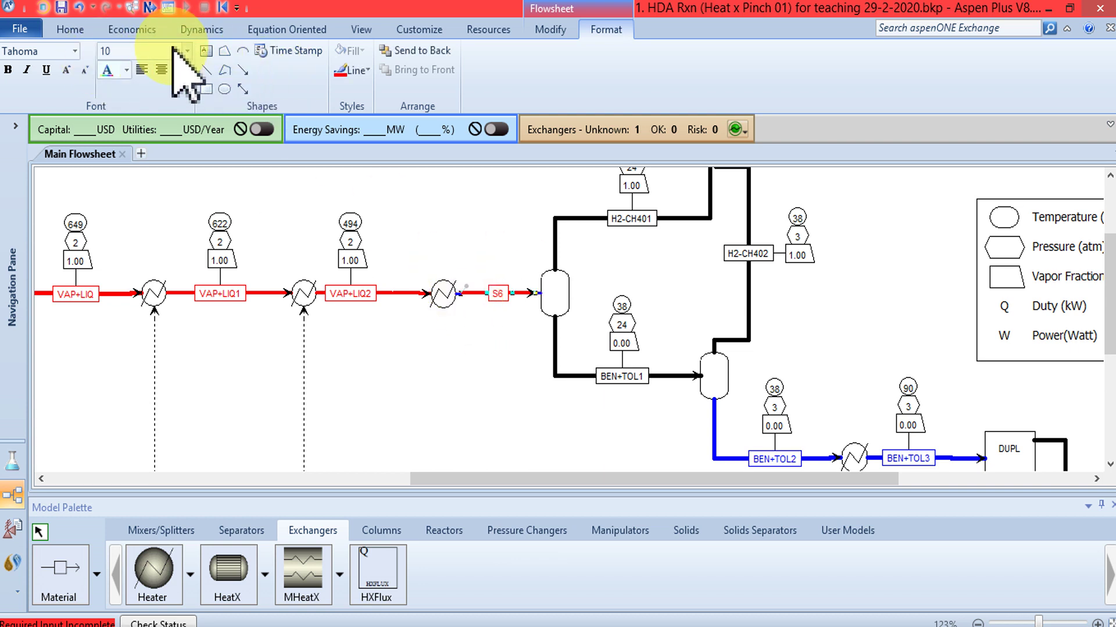
left_click(71, 29)
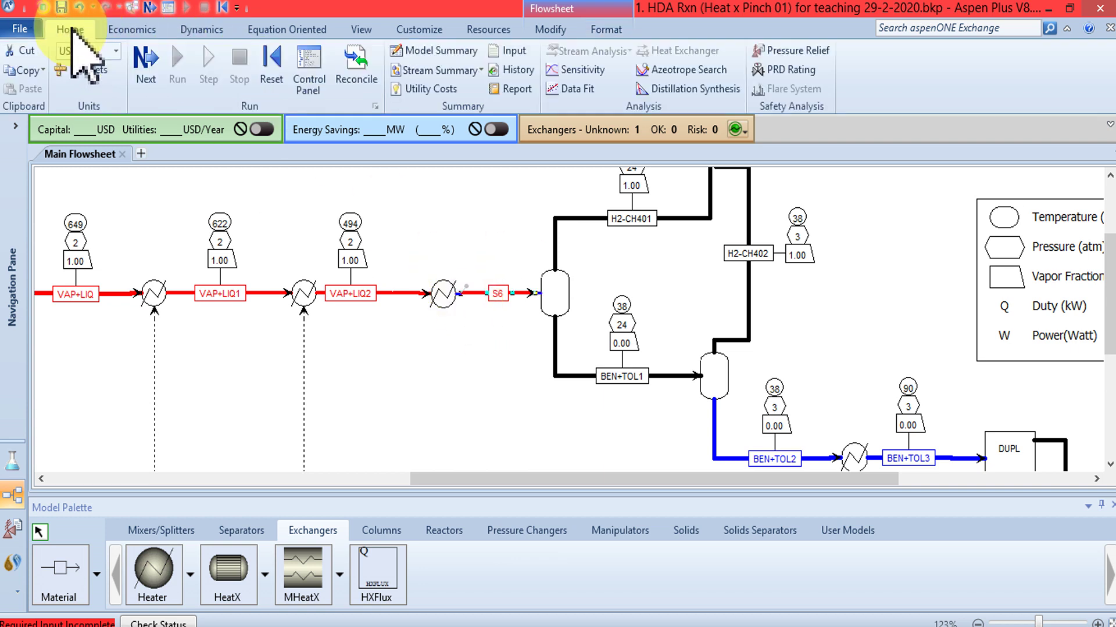
left_click(605, 30)
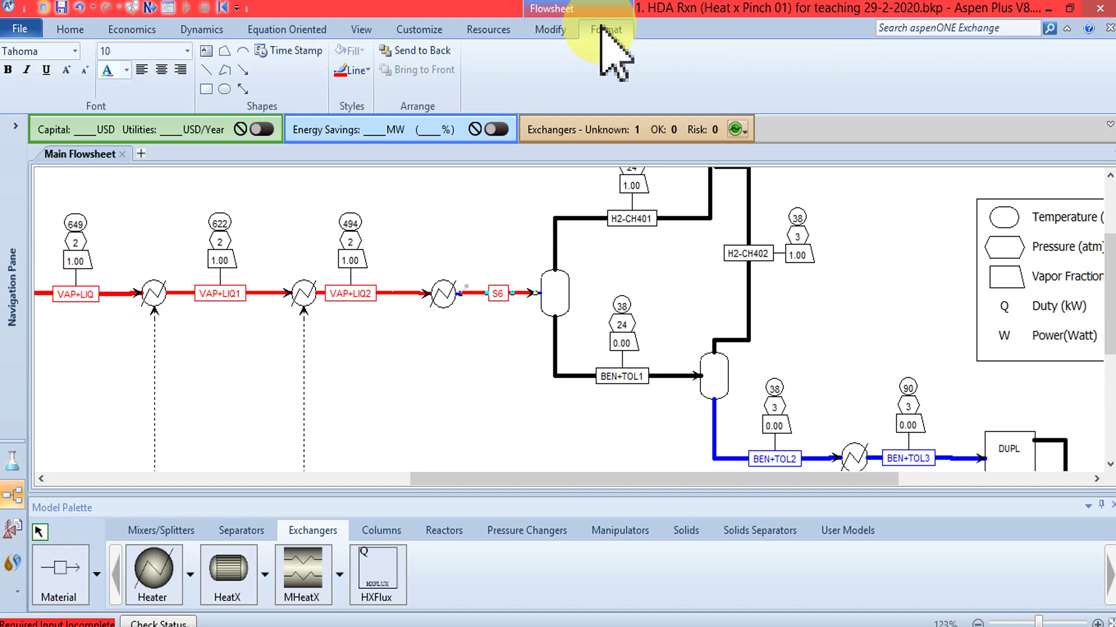
left_click(540, 30)
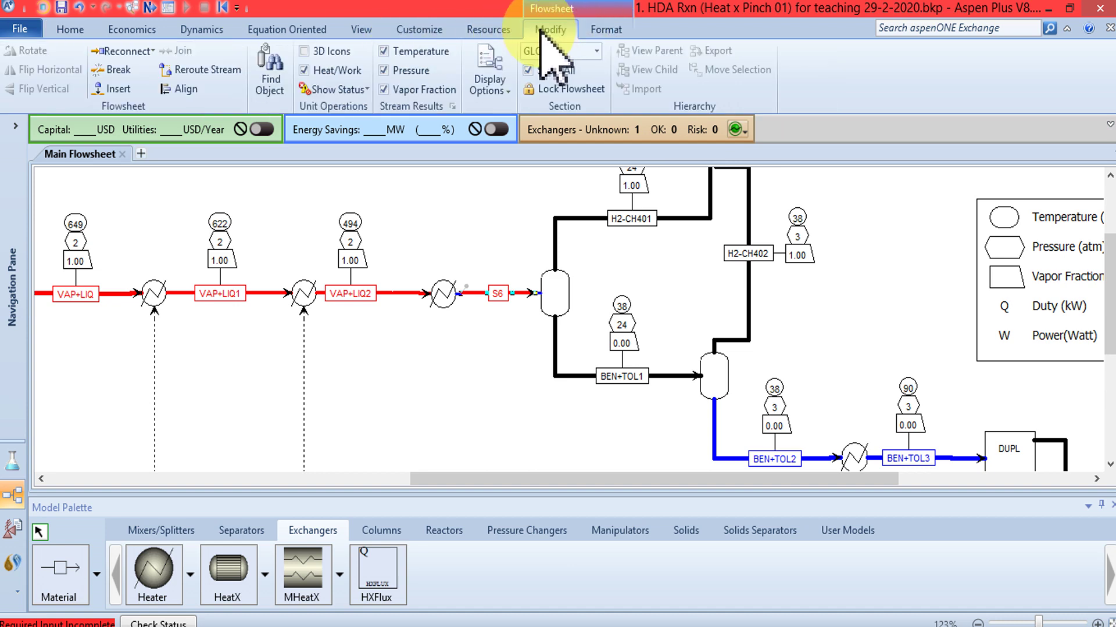
right_click(495, 294)
left_click(582, 508)
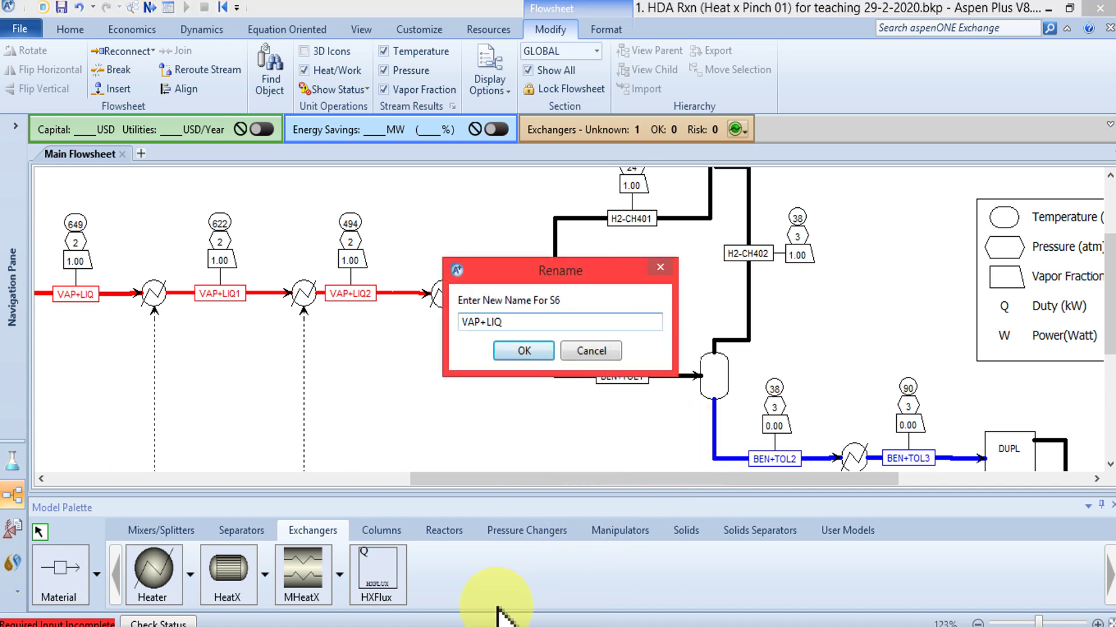
type("VAP+LIQ3")
key("Return")
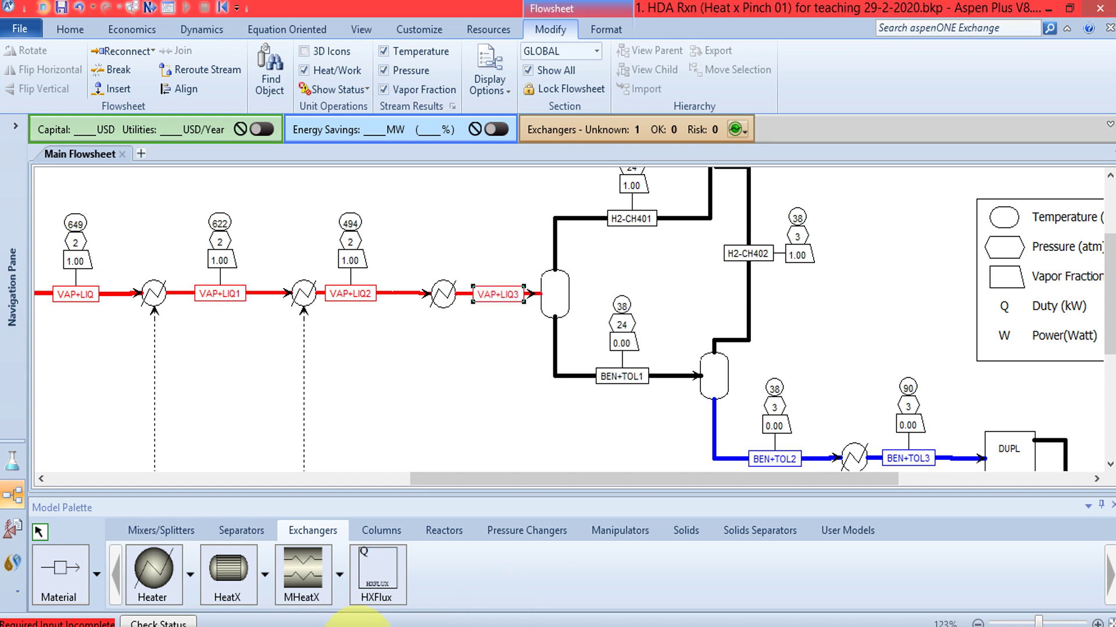
left_click(432, 413)
left_click(412, 291)
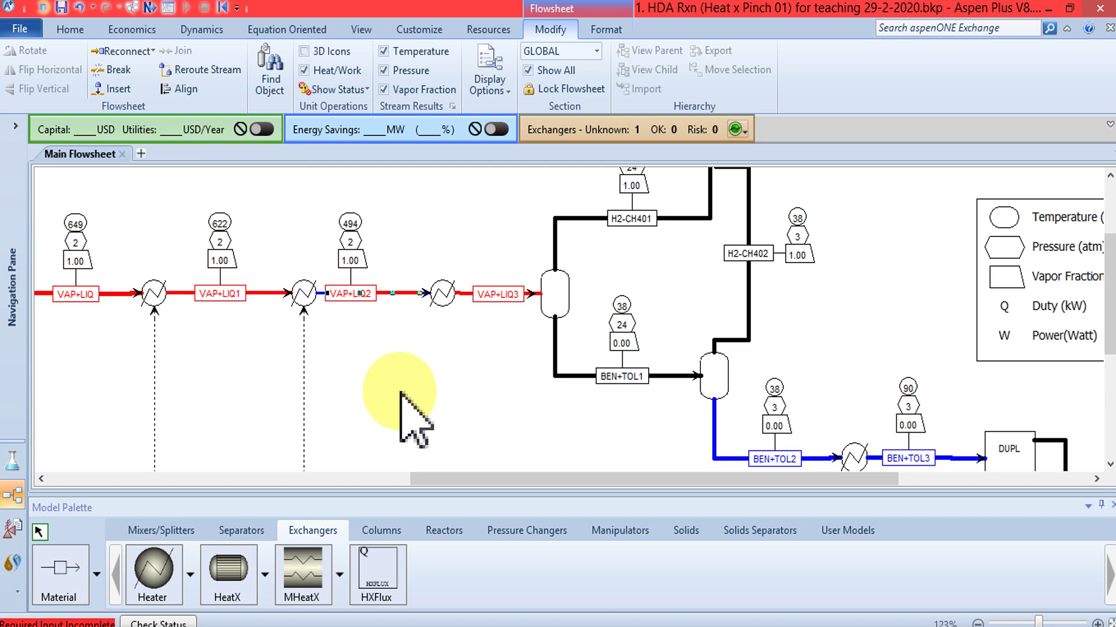
left_click(464, 294)
left_click(481, 372)
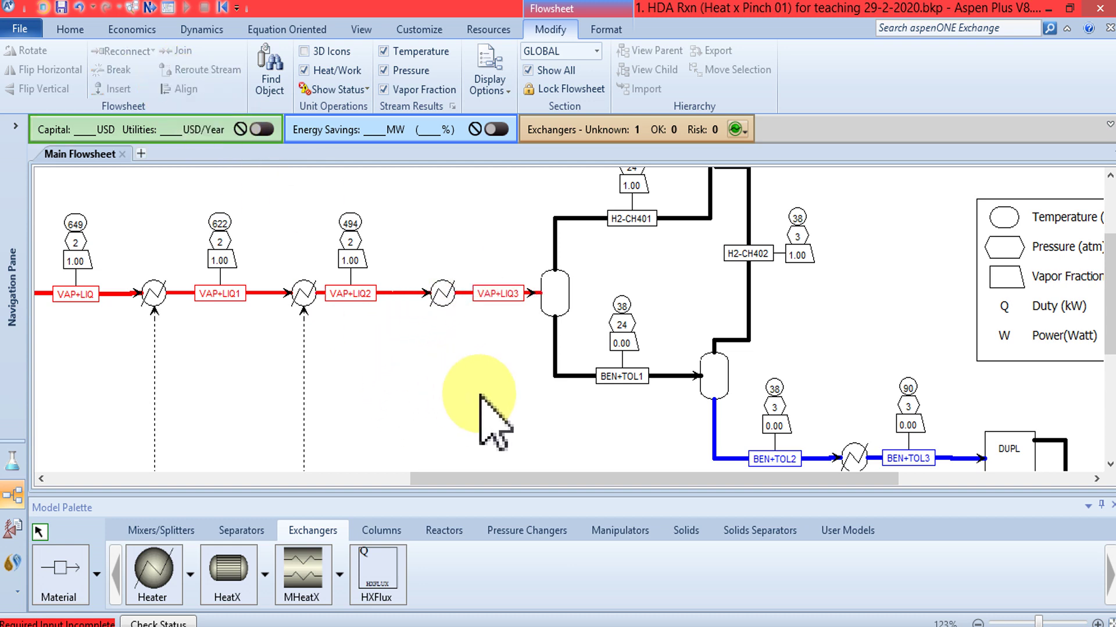
Specify heater E-104S with an outlet temperature of 38 °C and a pressure of 1.7 atm.
double_click(444, 294)
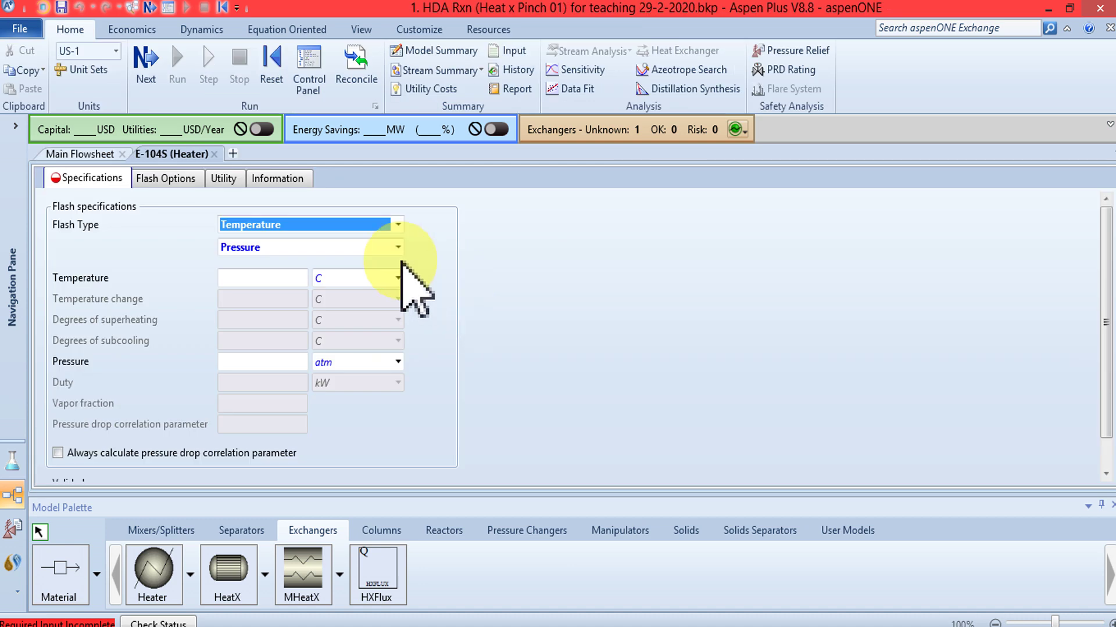
left_click(284, 277)
type("3")
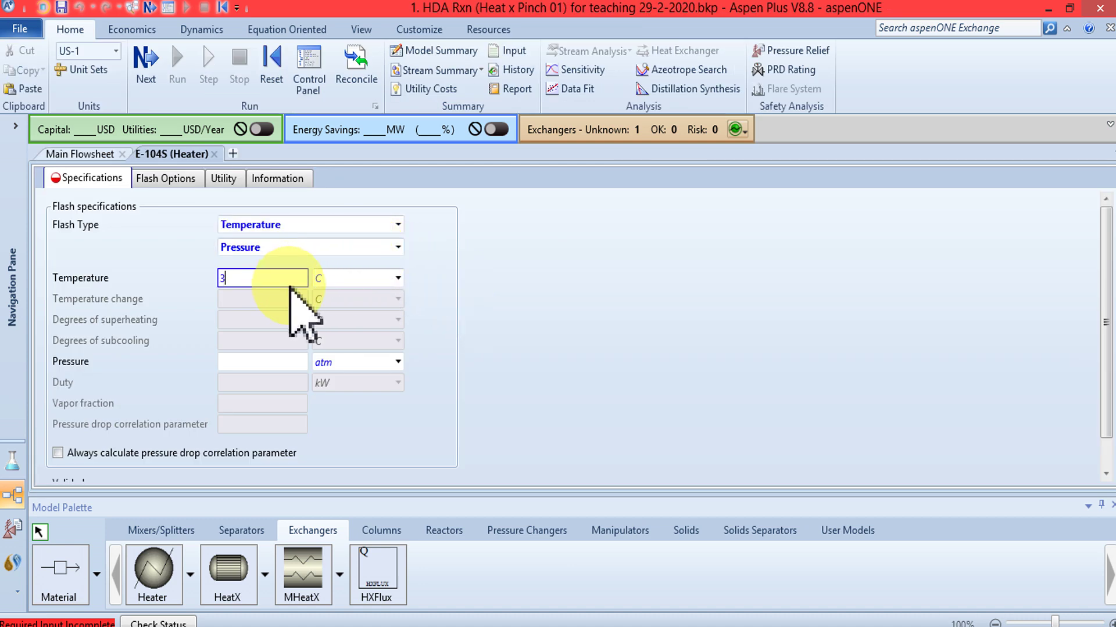
type("8")
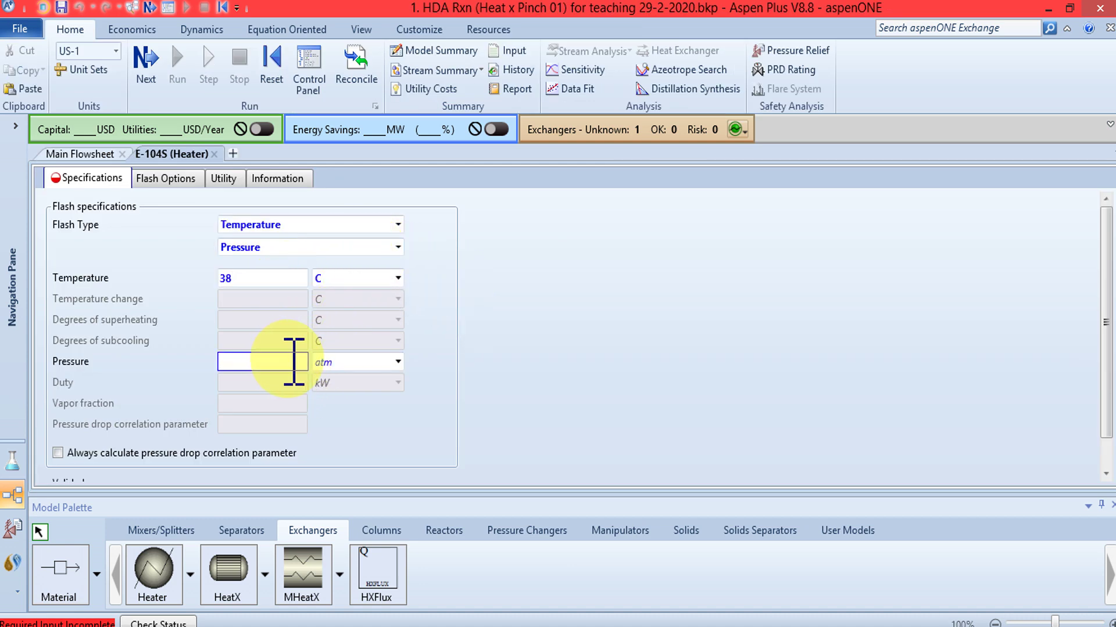
left_click(306, 362)
type("1.7")
key("Return")
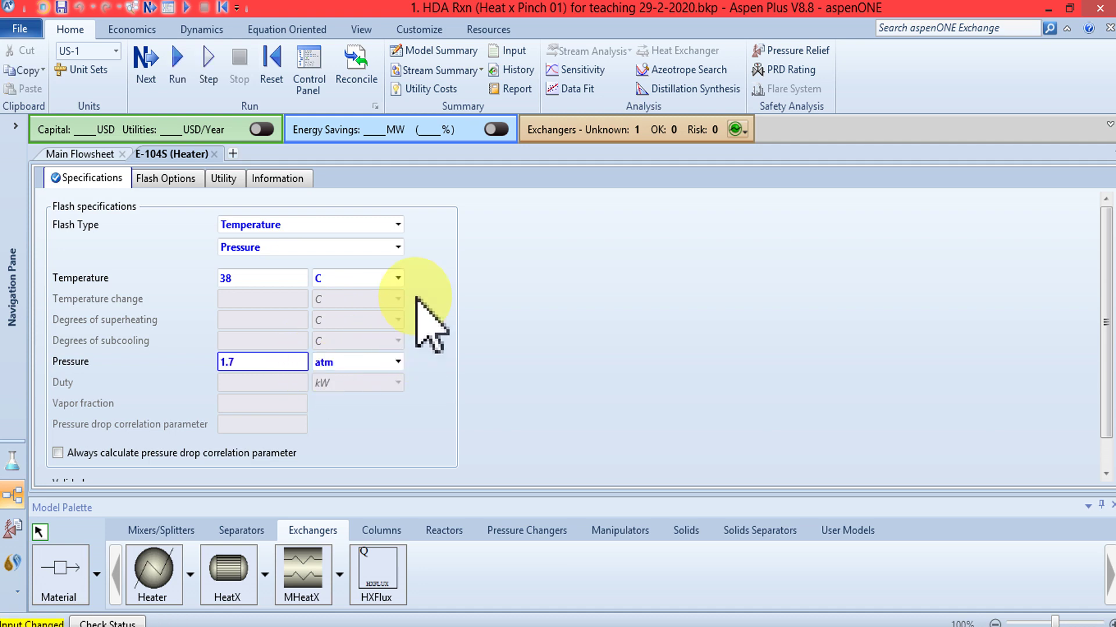
Reinitialize the simulation and run it with the new heater specifications.
left_click(270, 69)
left_click(494, 370)
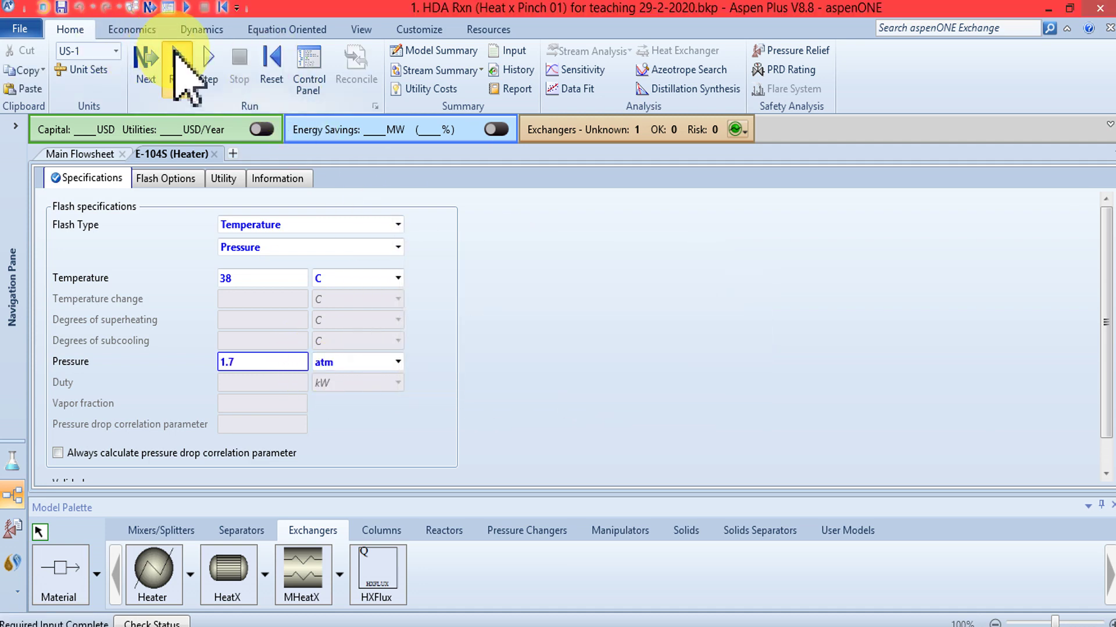
left_click(177, 58)
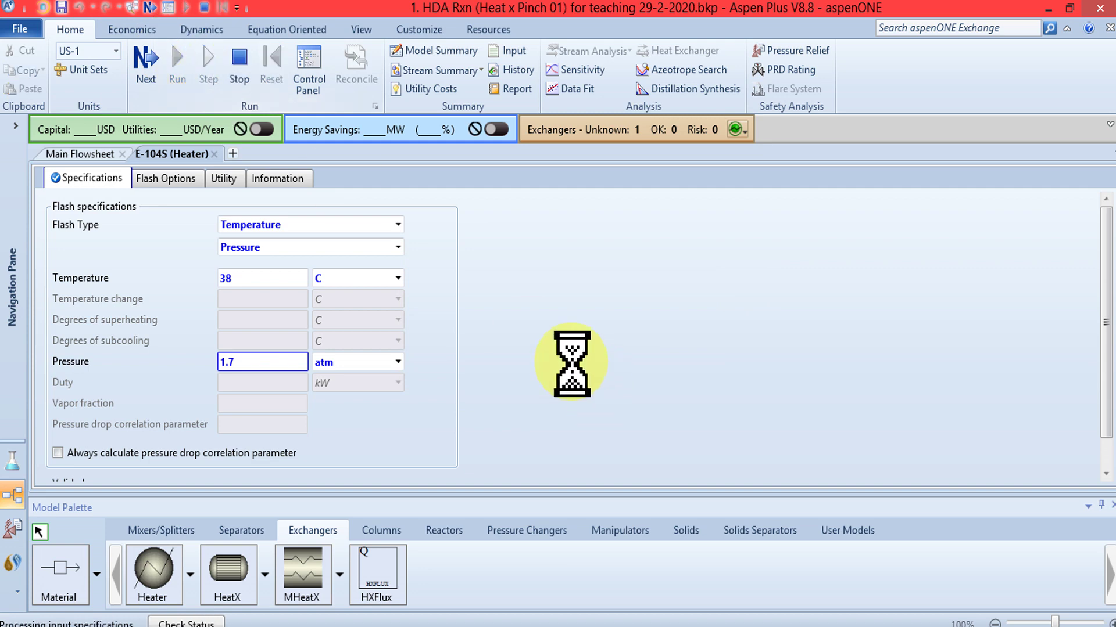
Examine the recalculated stream conditions and block duties across the main flowsheet, closing the Model Palette for more room.
left_click(96, 156)
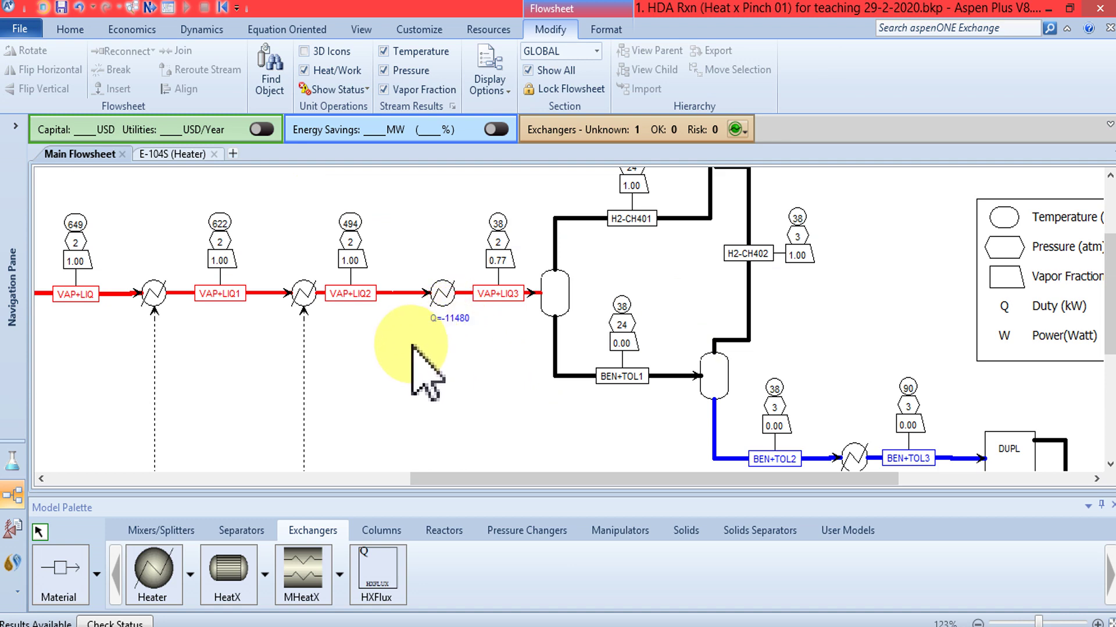
scroll(412, 346, "down", 1)
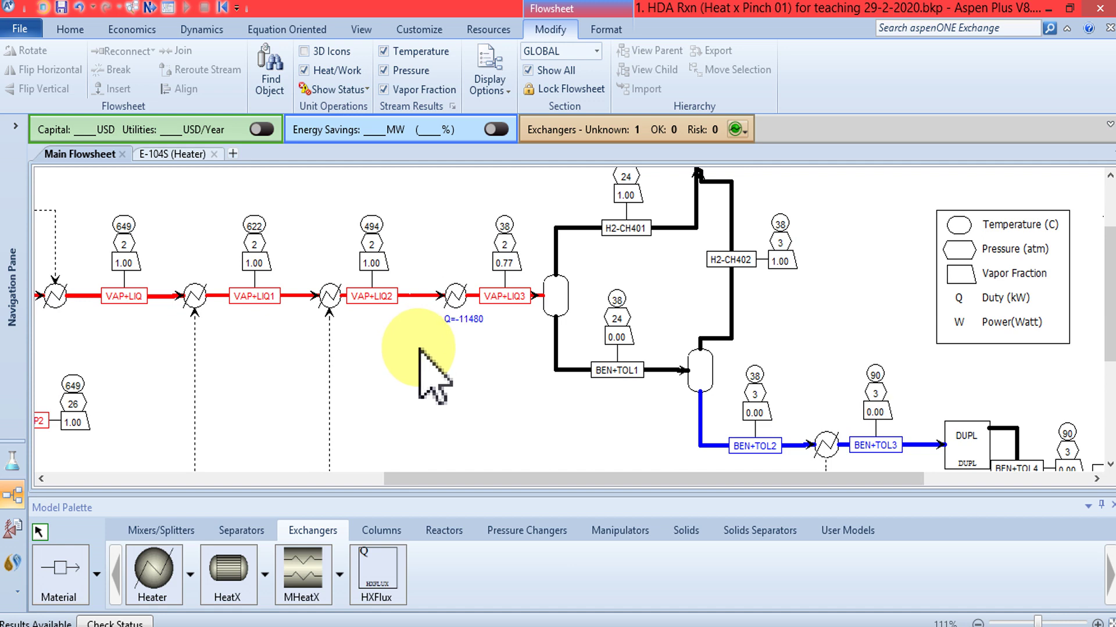
left_click(1108, 372)
left_click_drag(1109, 354, 1107, 244)
scroll(459, 247, "down", 1)
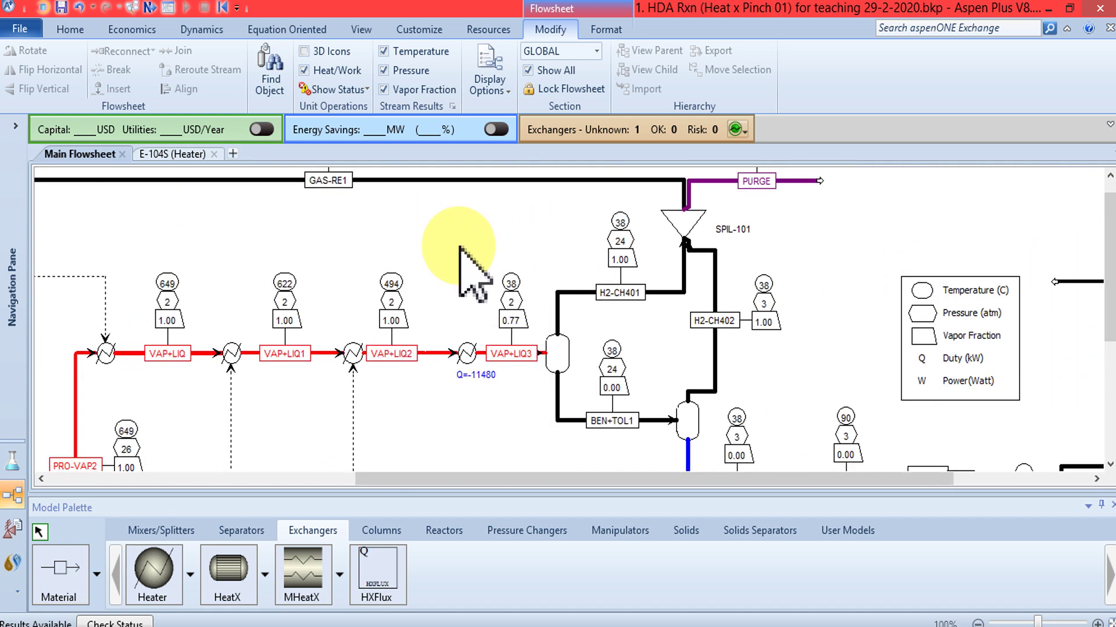
scroll(459, 246, "down", 2)
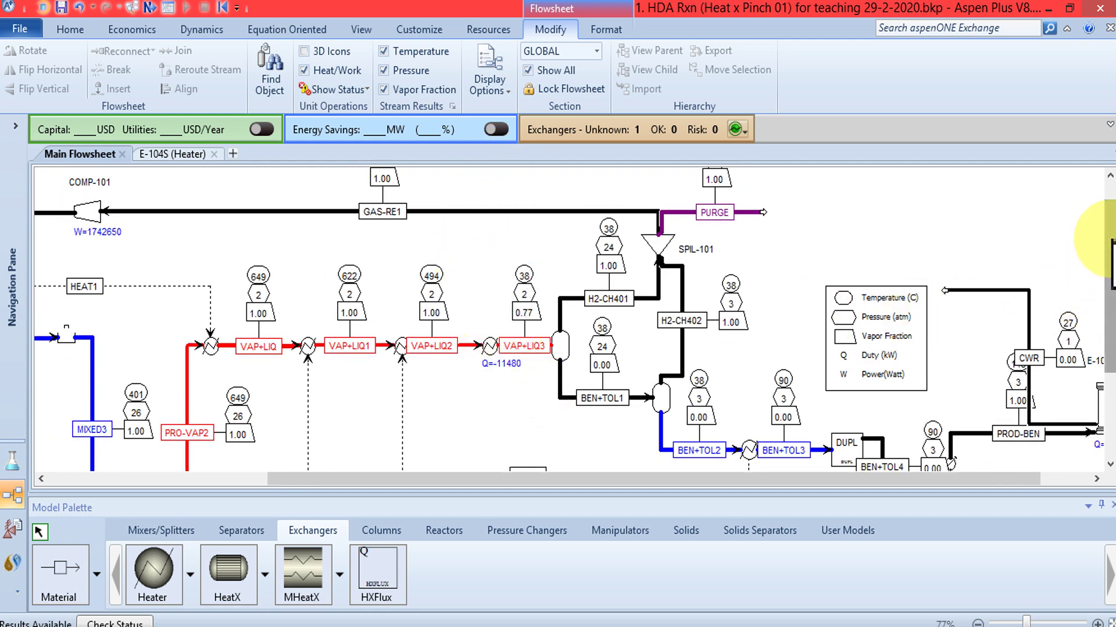
scroll(1095, 232, "down", 2)
left_click_drag(642, 477, 430, 476)
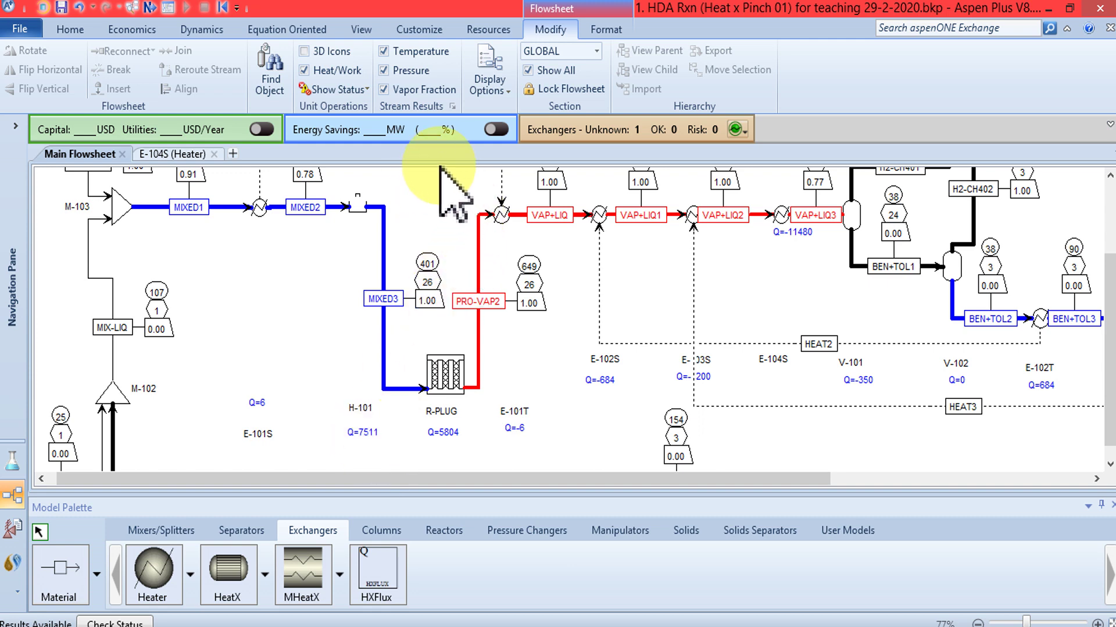
left_click(1101, 504)
left_click_drag(1108, 428, 1105, 298)
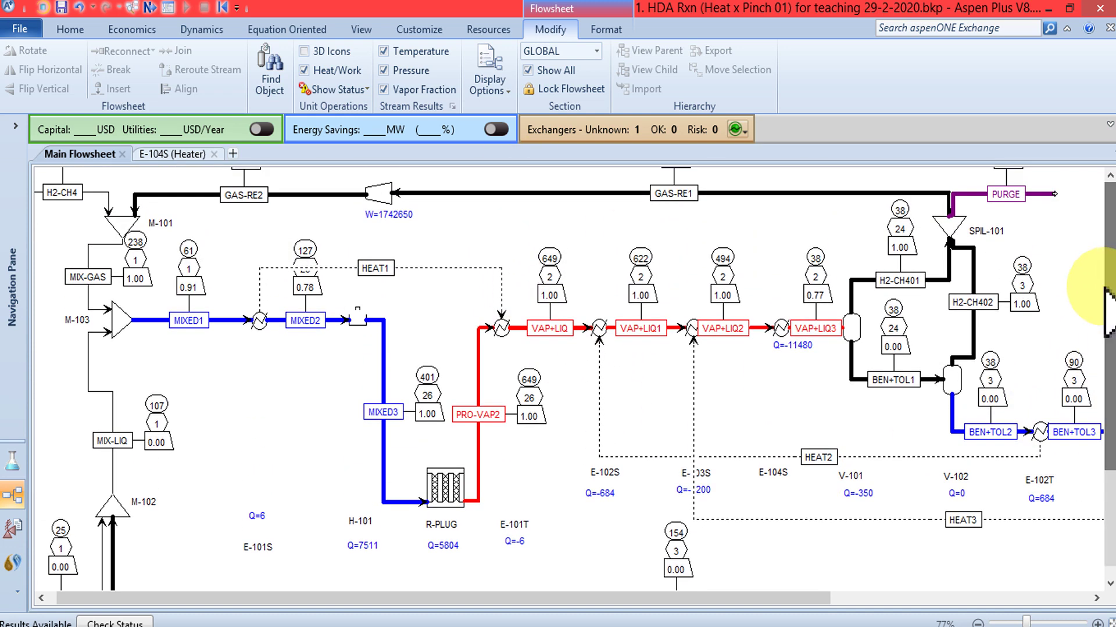
Activate the energy analysis for the flowsheet and open its savings summary.
left_click(495, 129)
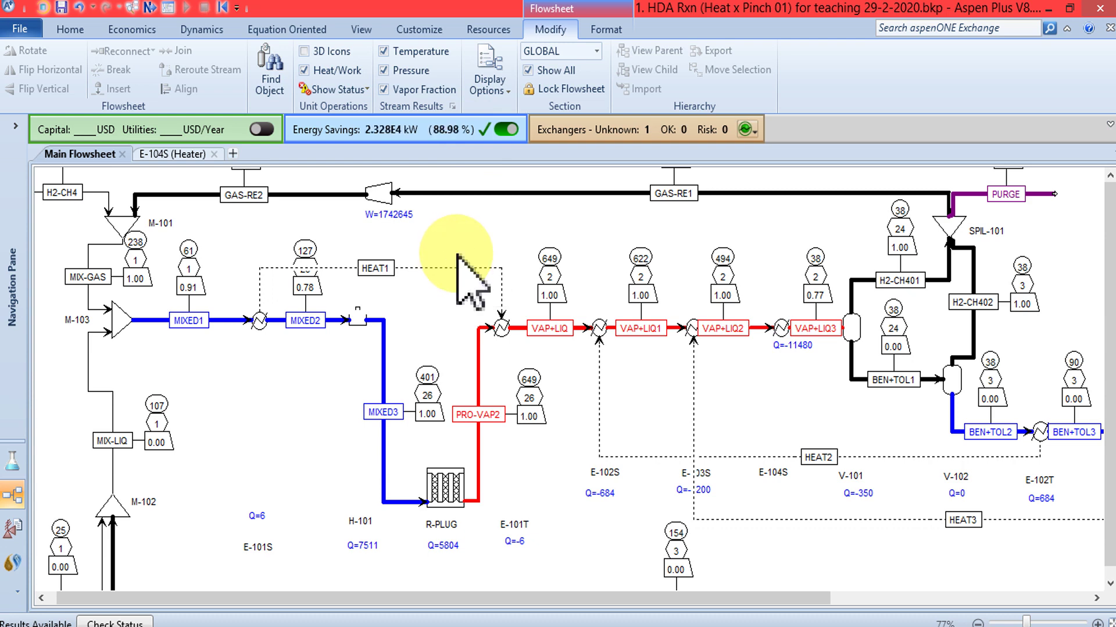
left_click(382, 129)
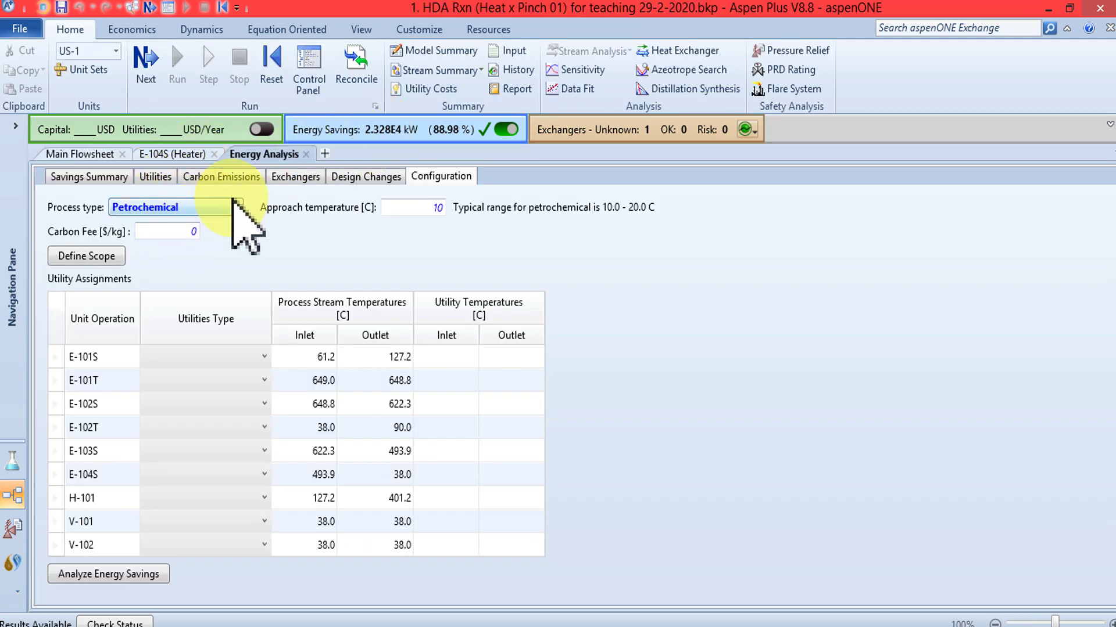
left_click(96, 176)
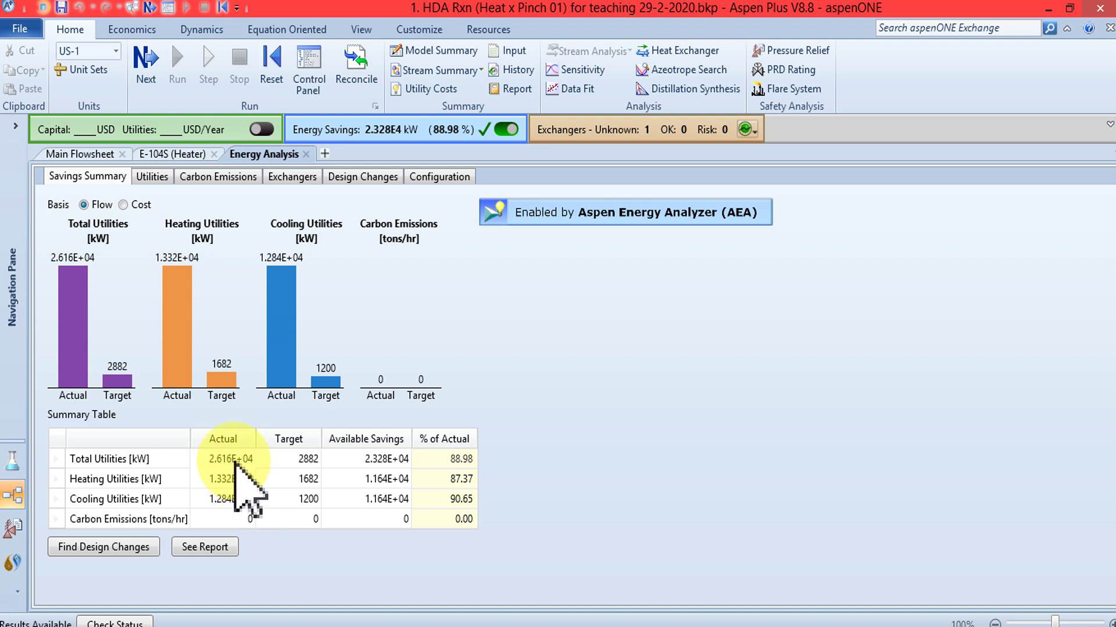
Compare the actual and target values of the heating and cooling utilities in the summary table.
left_click(242, 482)
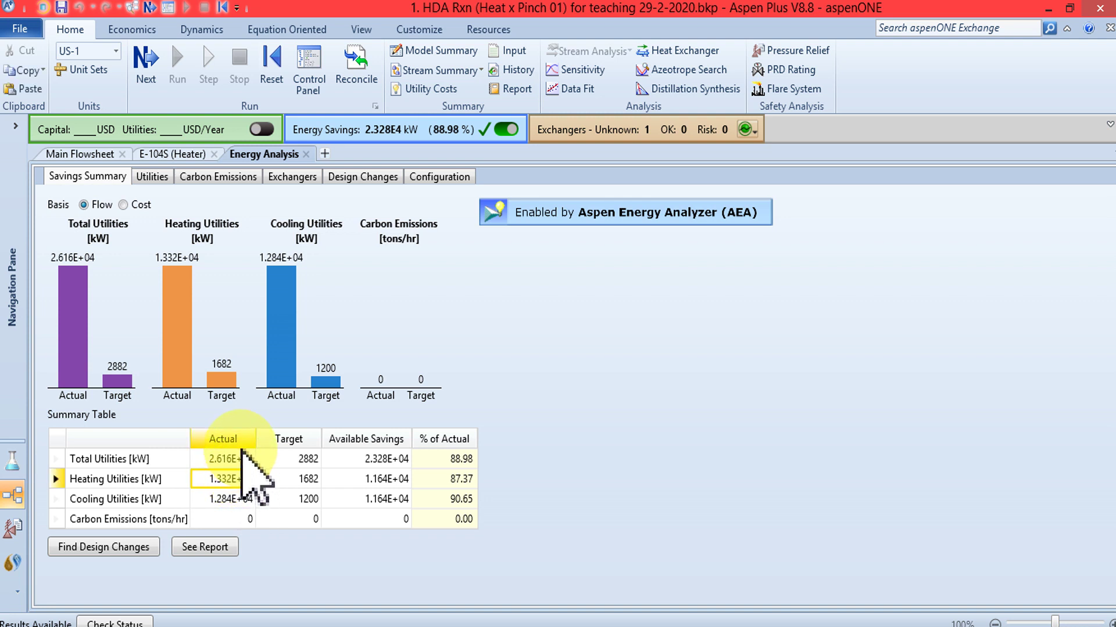
left_click(297, 480)
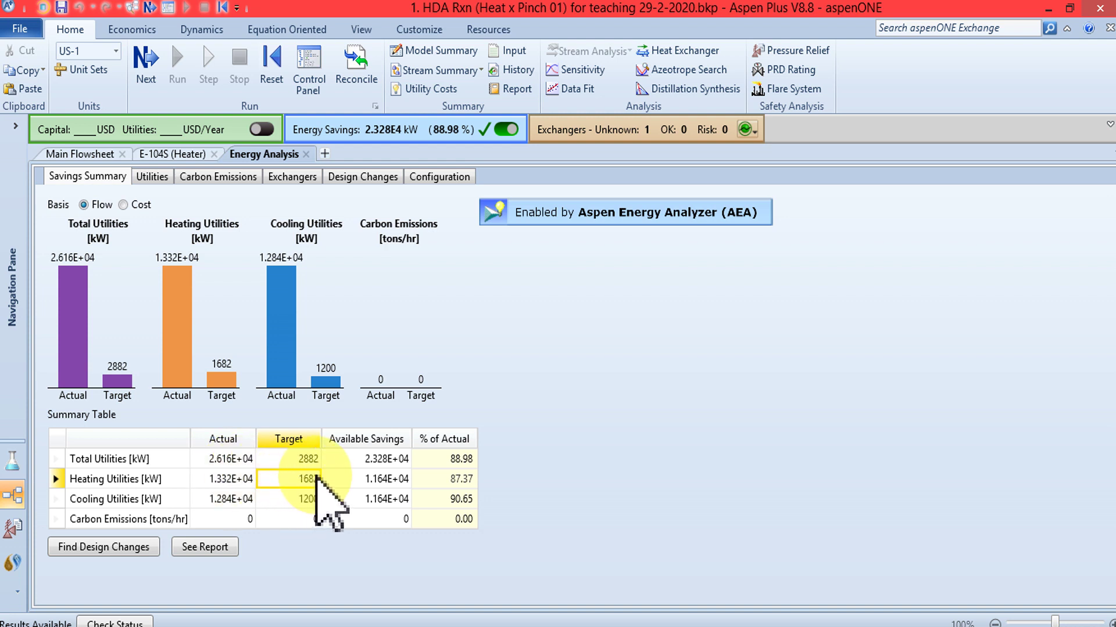
left_click(237, 498)
left_click(289, 498)
left_click(235, 499)
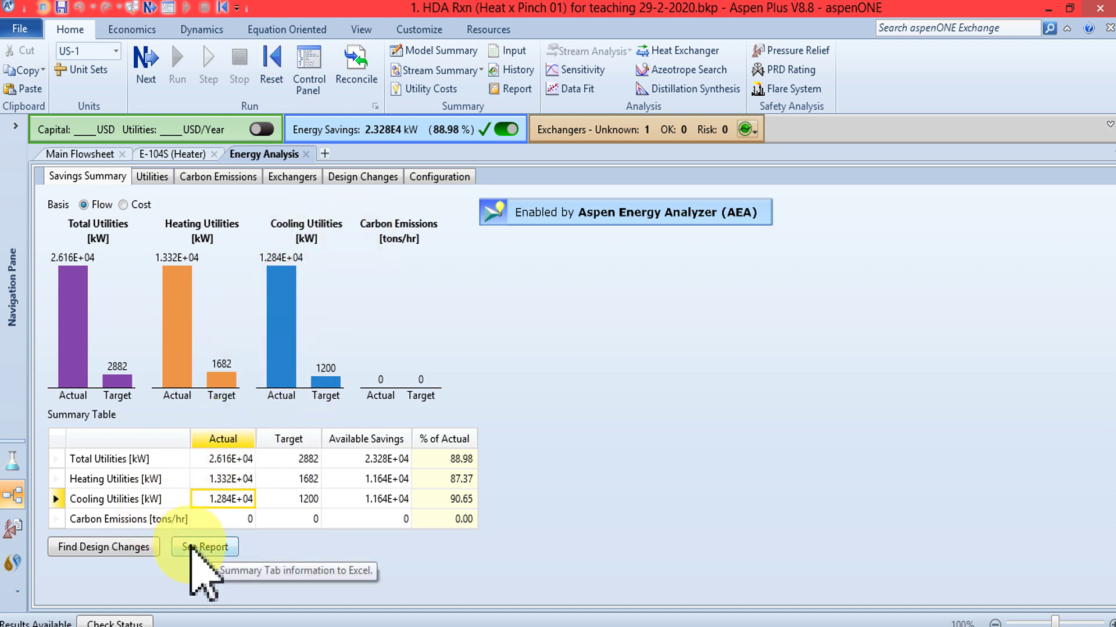
Run the search for heat exchanger design changes from the energy analysis.
left_click(116, 549)
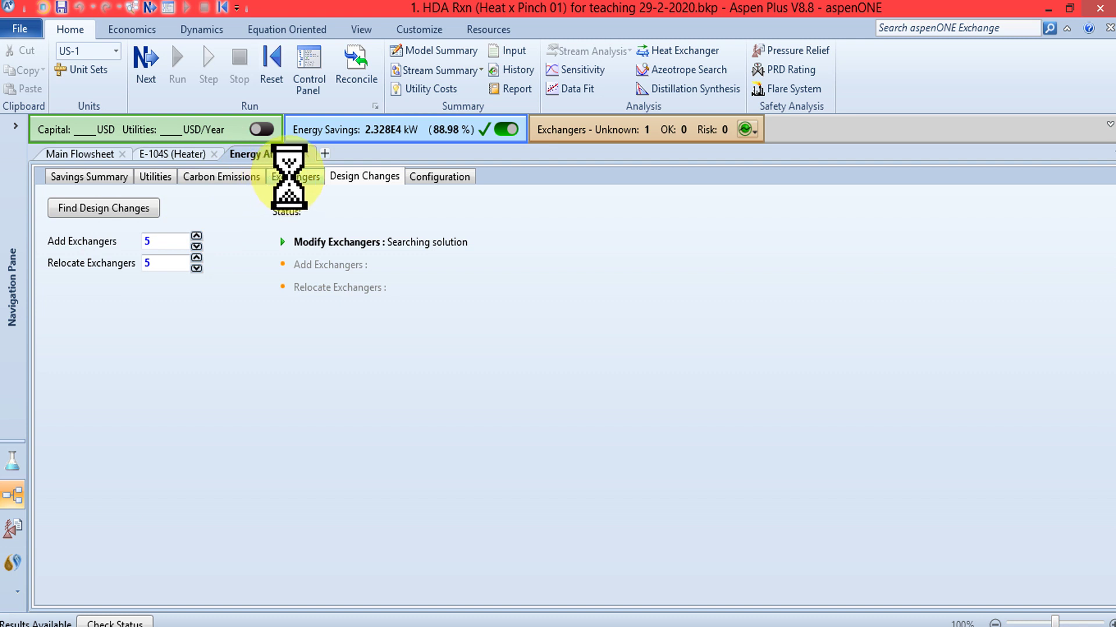
left_click(81, 176)
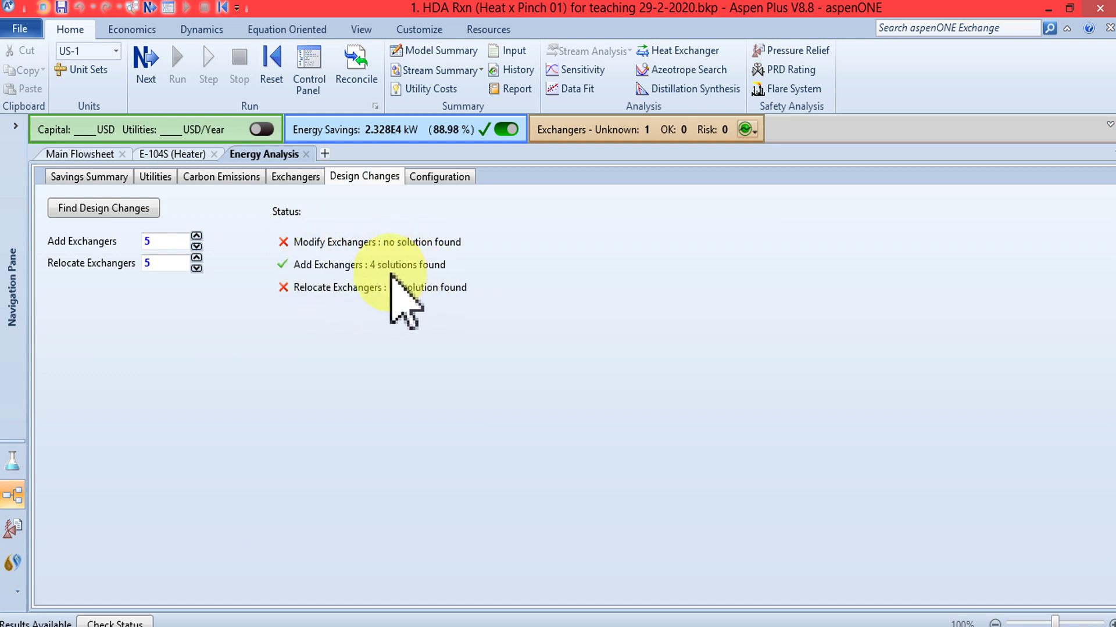
Review the energy savings summary alongside the main flowsheet, and close the E-104S heater form.
left_click(89, 176)
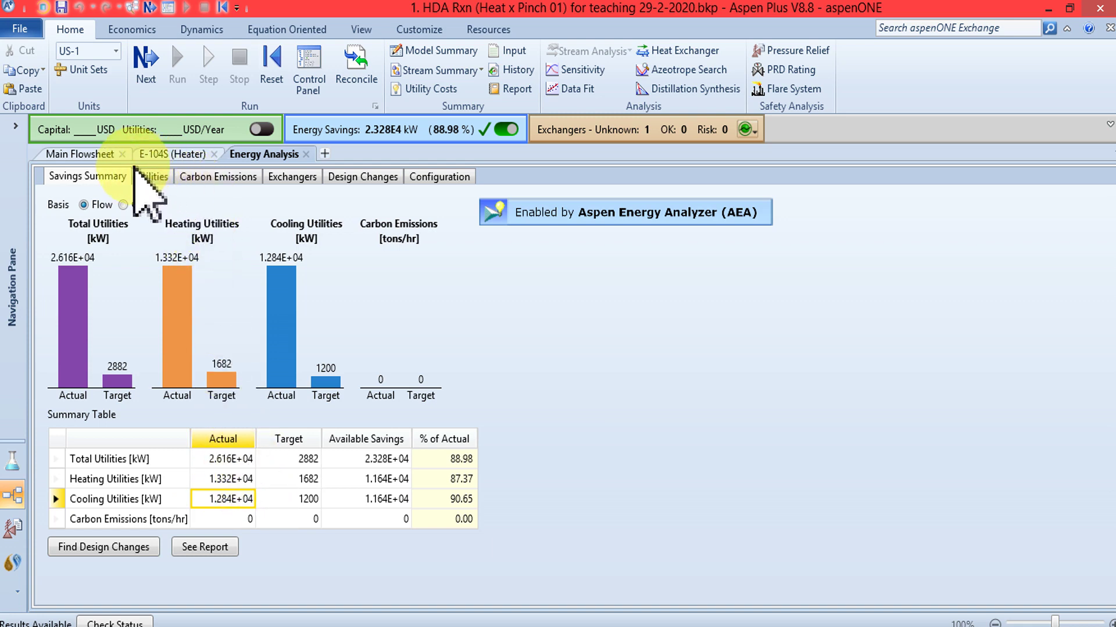
left_click(87, 154)
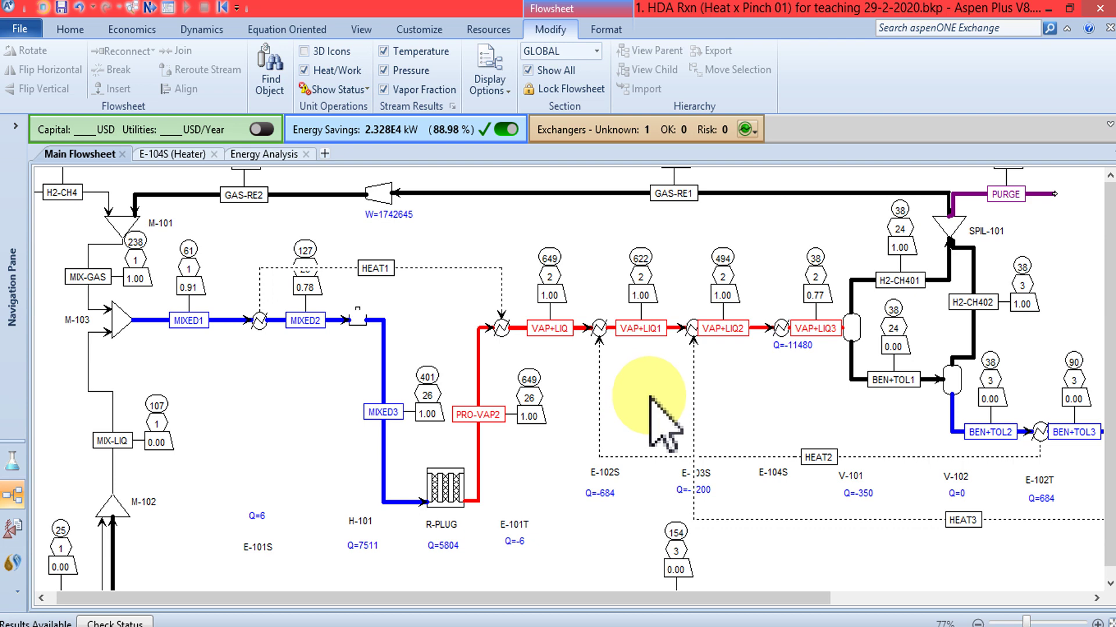
left_click(214, 154)
left_click(179, 155)
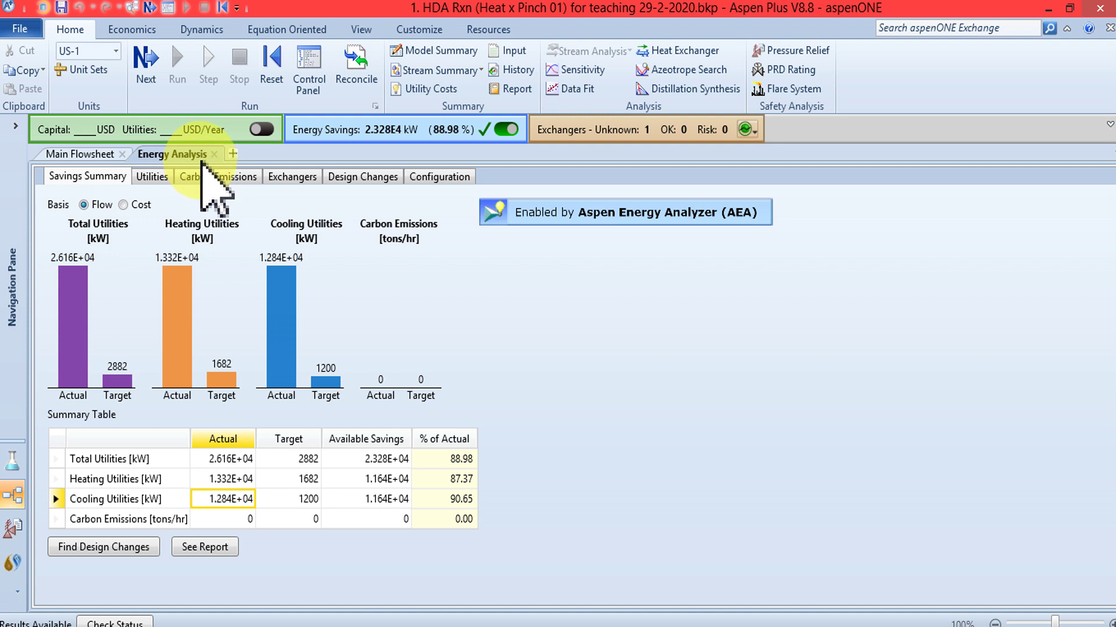
Check which block consumes the Fired Heat (1000) utility and locate that block on the main flowsheet.
left_click(154, 177)
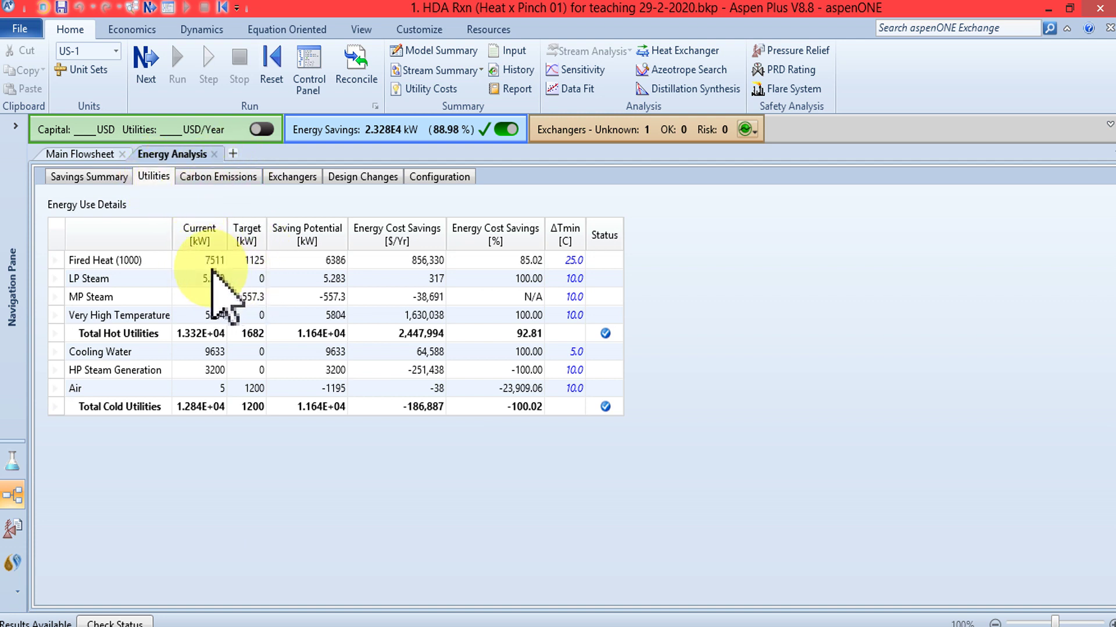
mouse_move(209, 260)
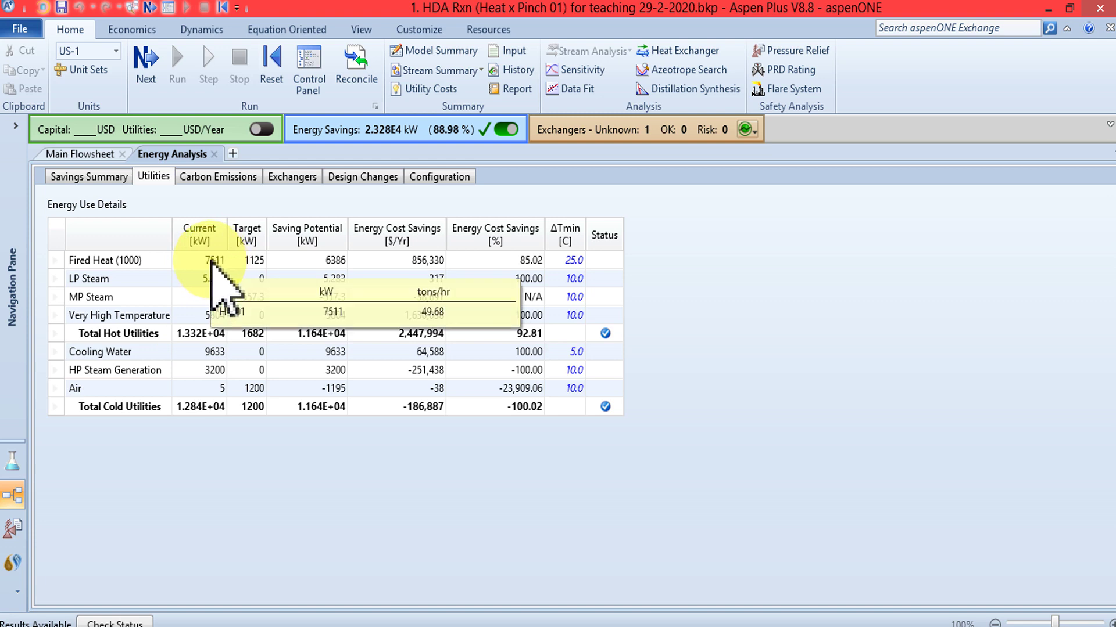
left_click(88, 154)
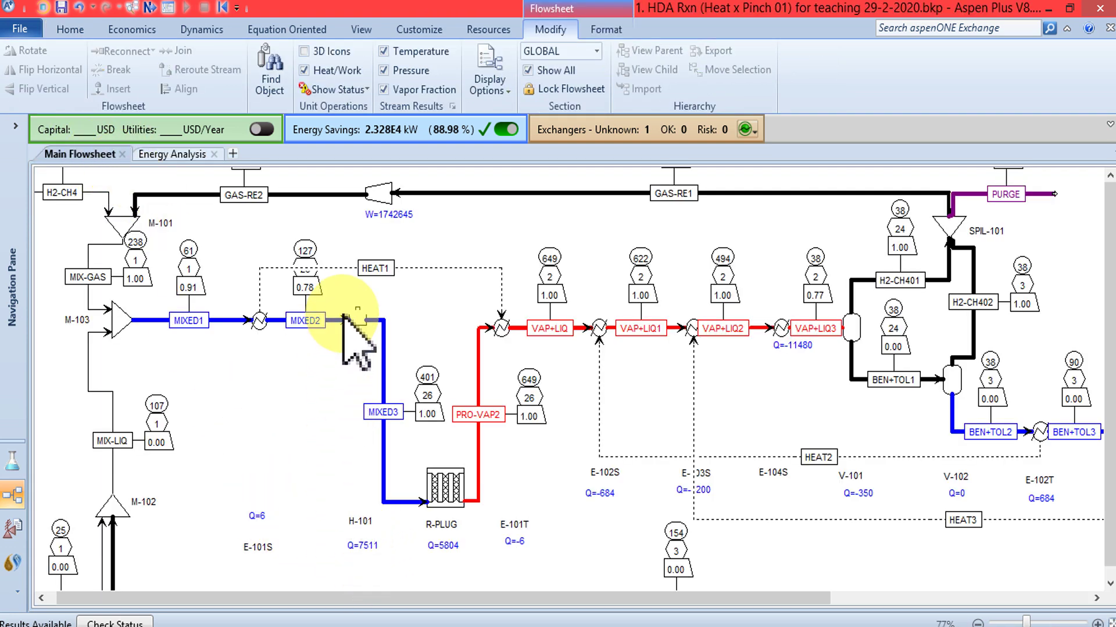
Inspect which heat exchangers make up the current LP Steam use in the energy analysis utility details.
left_click(158, 154)
left_click(90, 280)
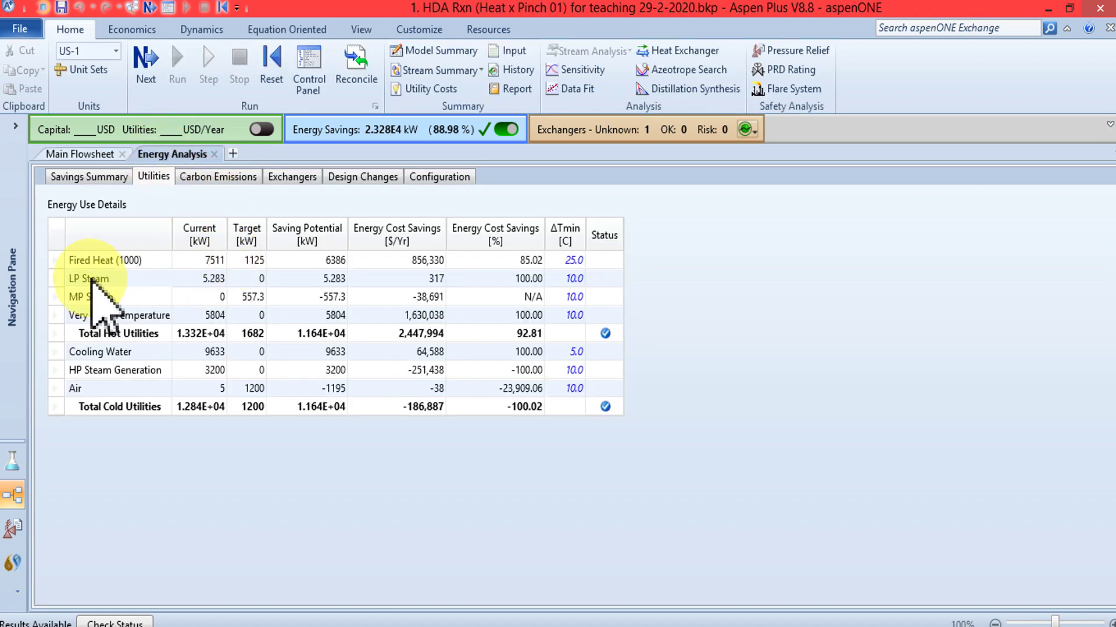
mouse_move(208, 281)
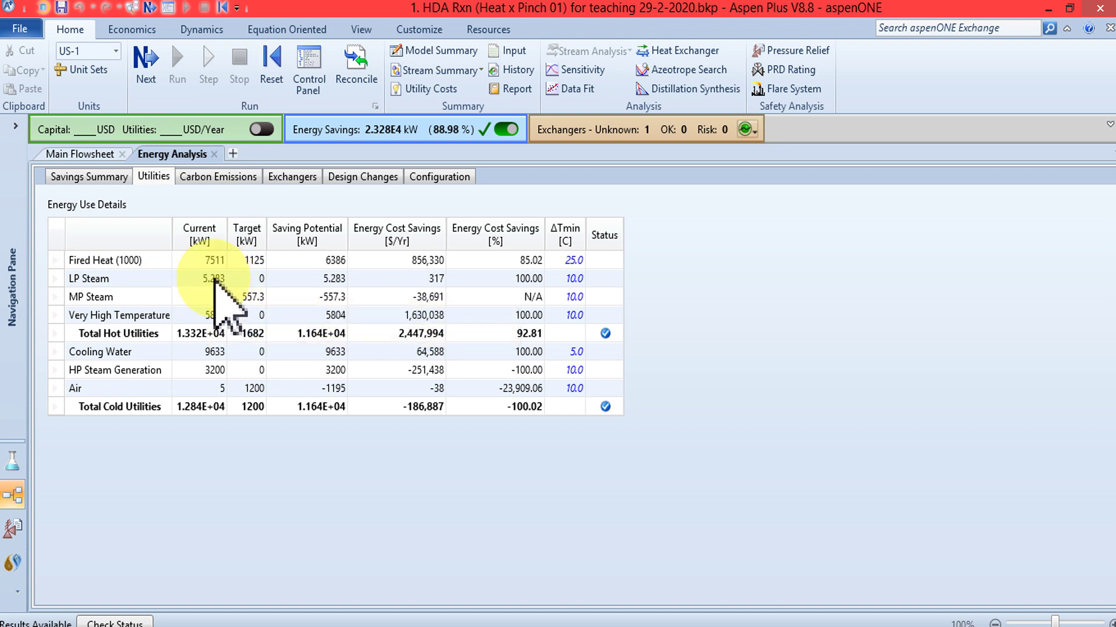
left_click(214, 278)
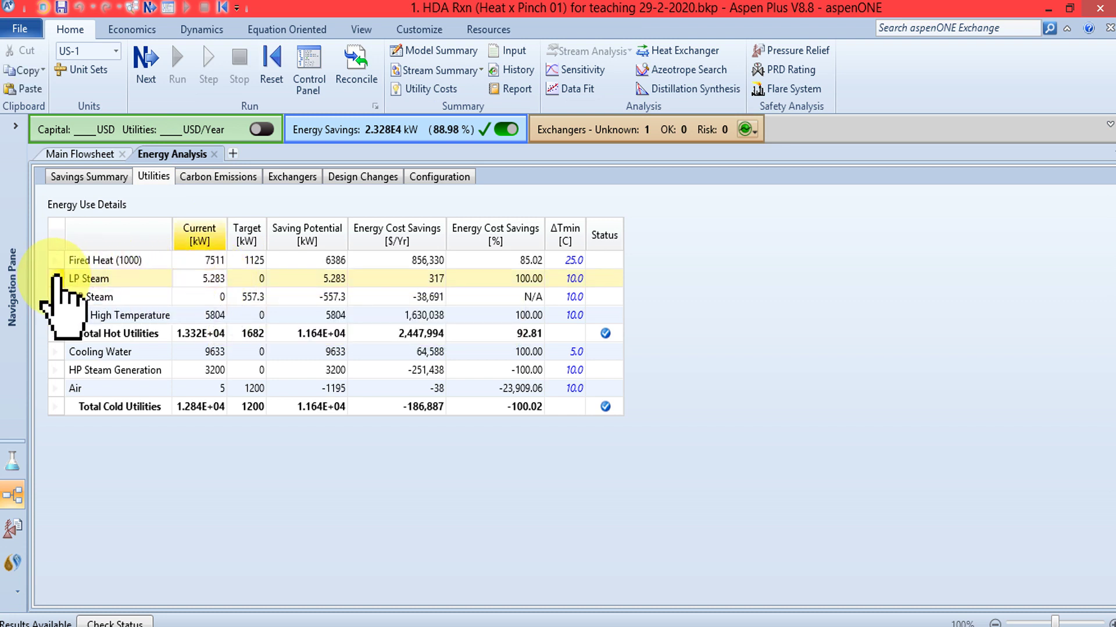
left_click(208, 278)
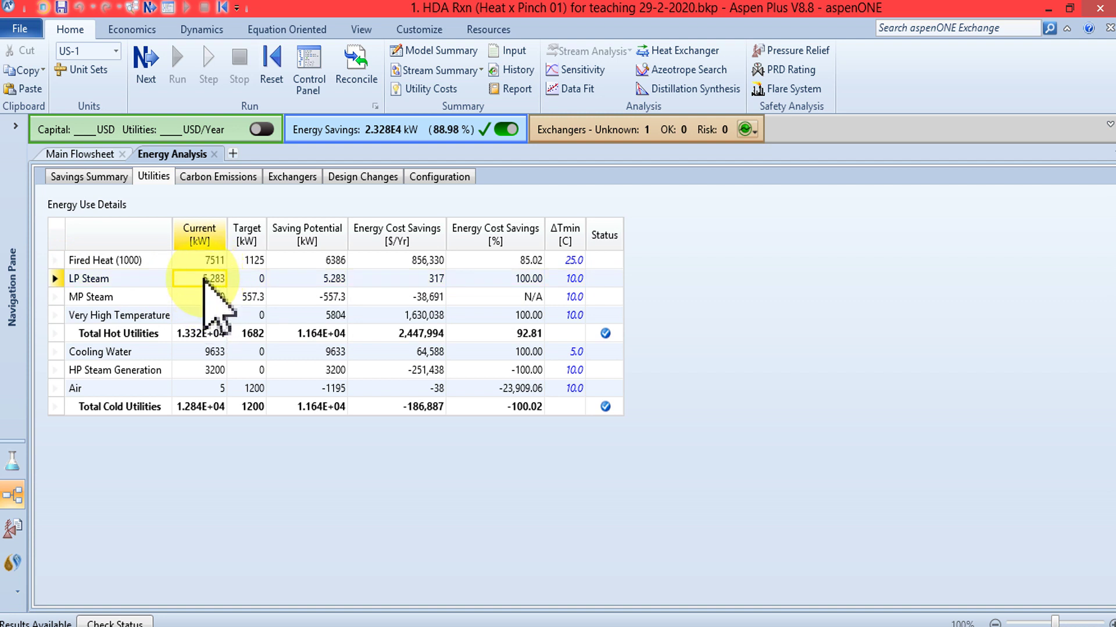
mouse_move(225, 284)
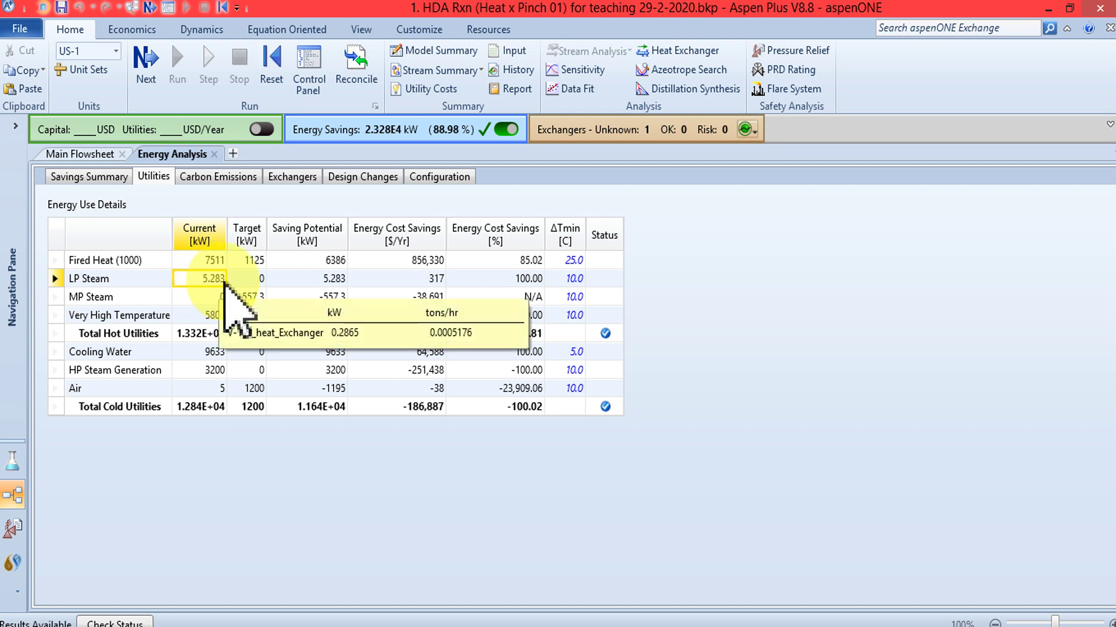
Inspect the current Very High Temperature utility use in the energy use details.
left_click(210, 315)
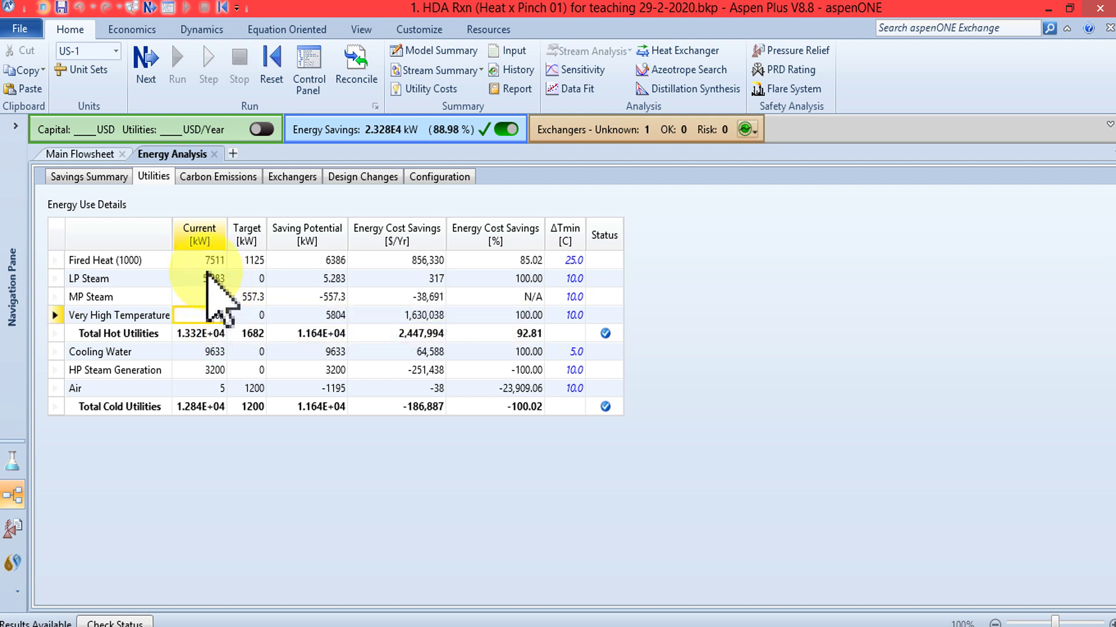
left_click(55, 314)
right_click(55, 316)
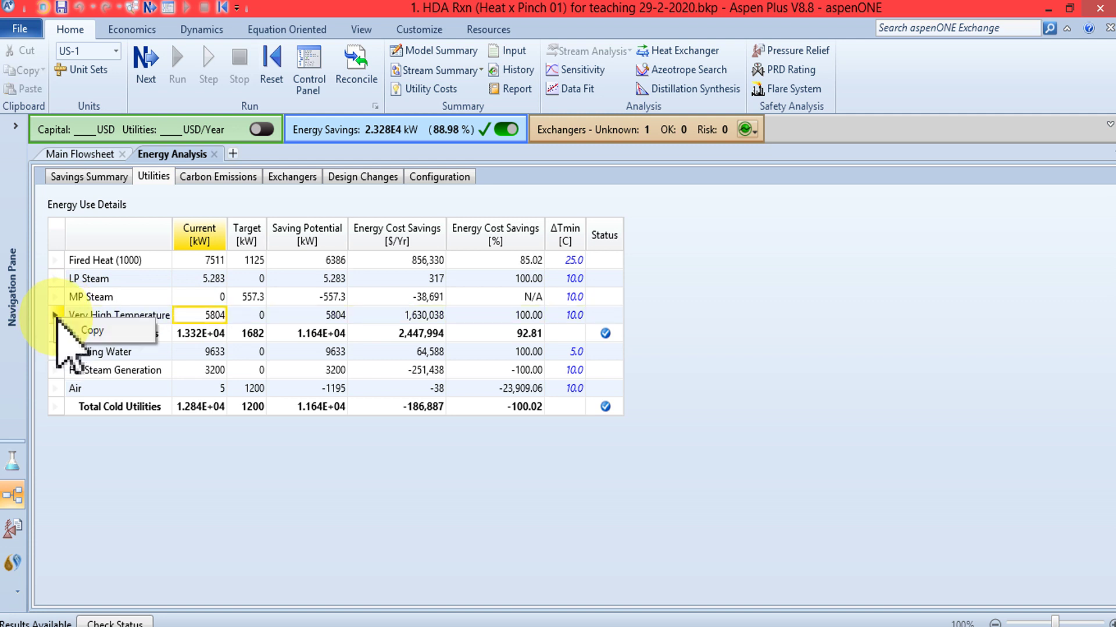
left_click(157, 187)
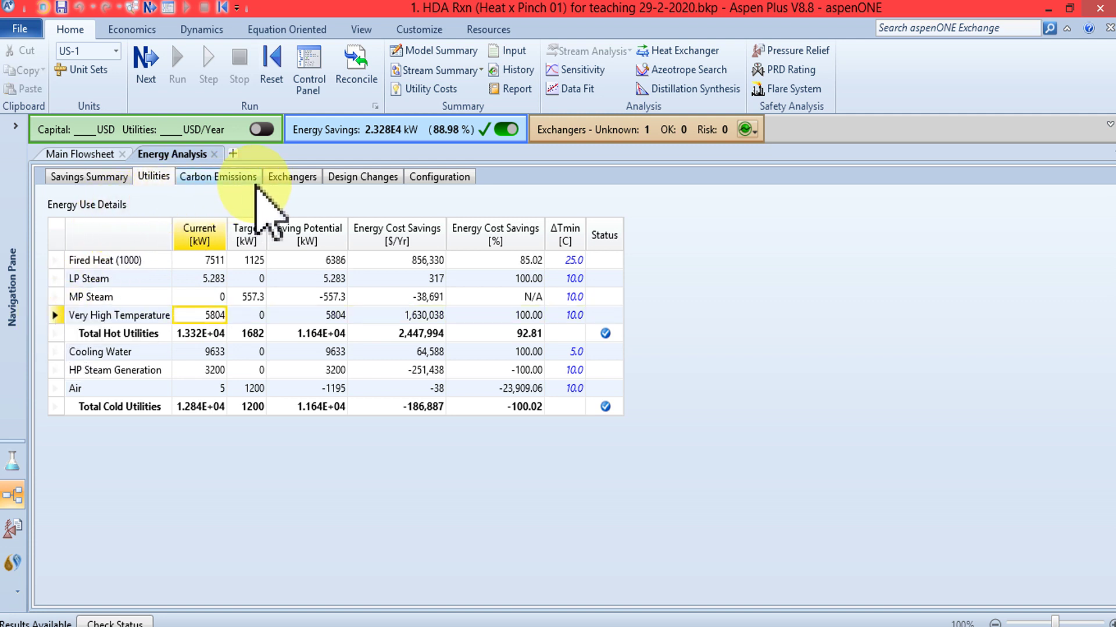
Compare the actual and target totals in the savings summary with the individual hot and cold utilities.
left_click(93, 178)
left_click(155, 178)
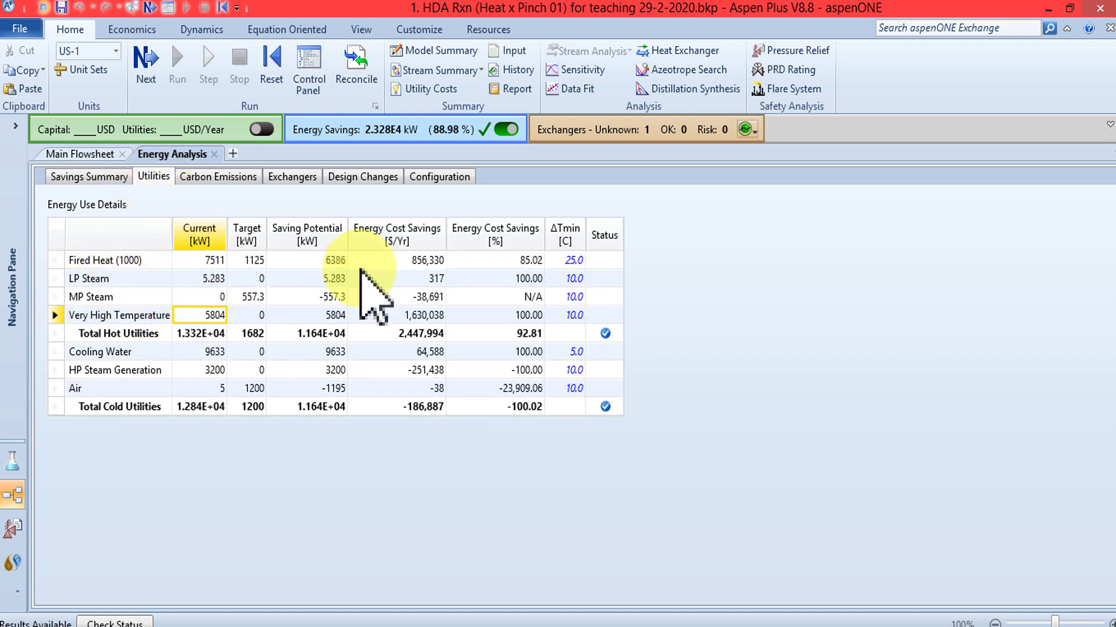
left_click(91, 176)
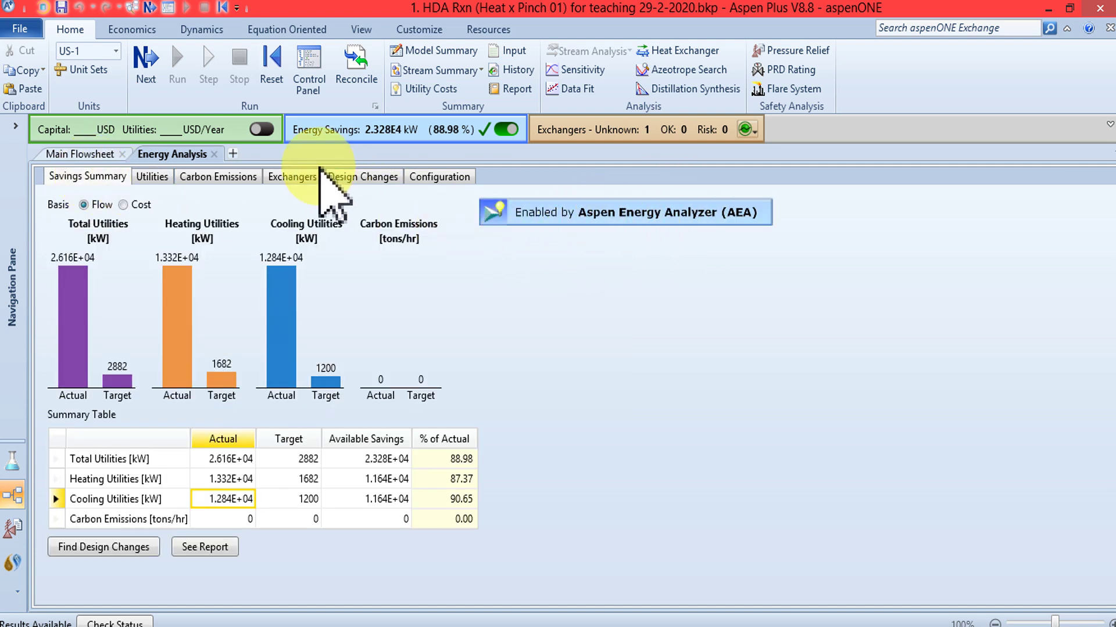
left_click(154, 177)
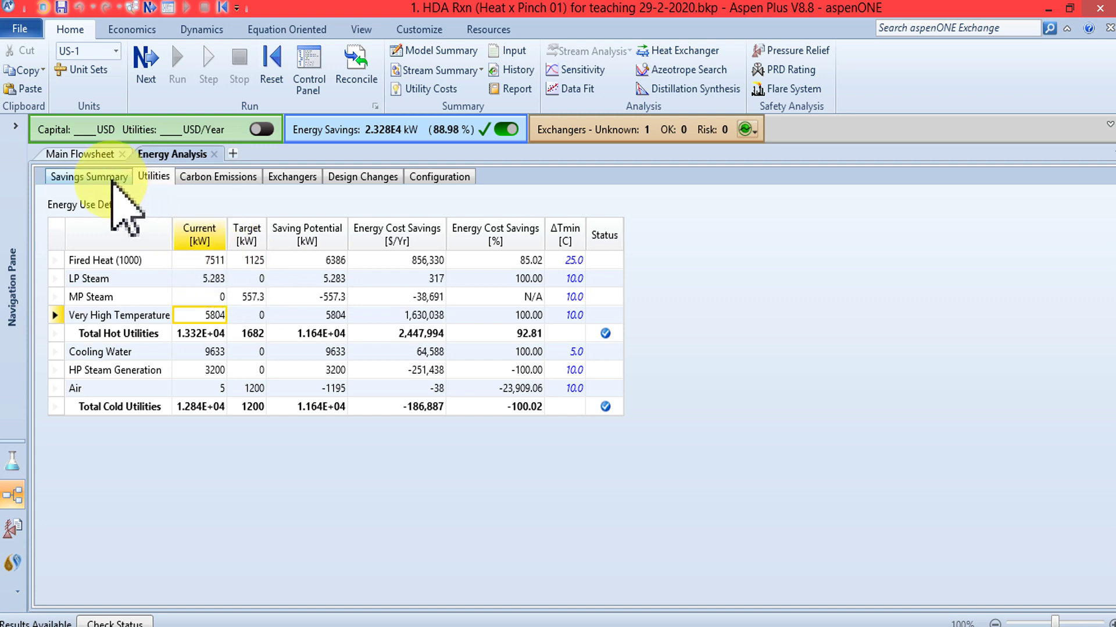
left_click(87, 176)
left_click(147, 176)
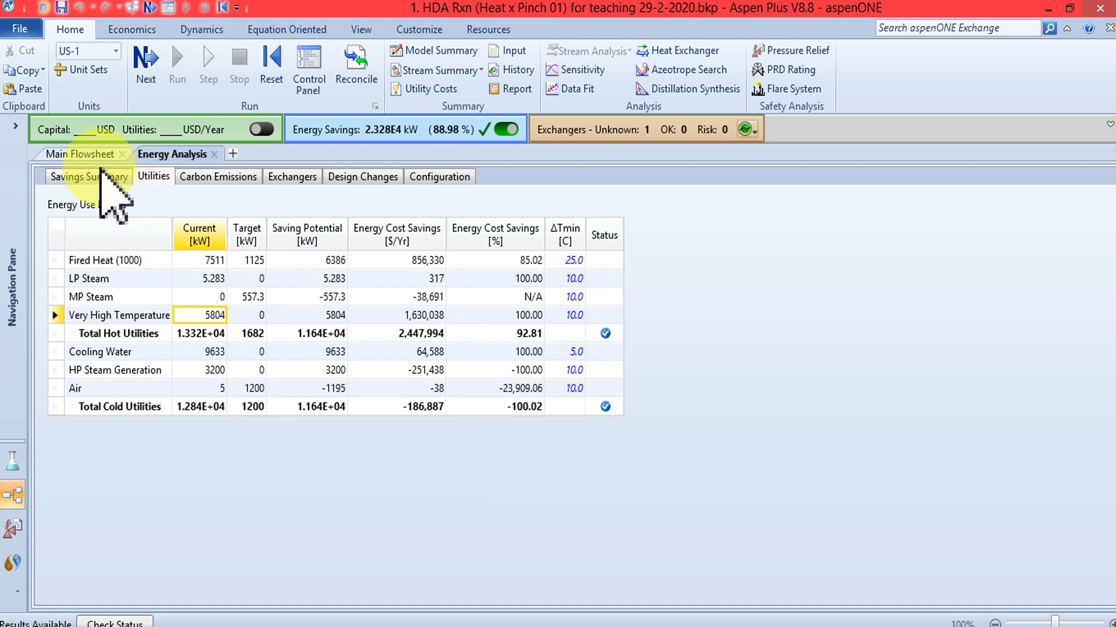
Relate the heating and cooling totals of the savings summary to the block duties on the main flowsheet.
left_click(81, 154)
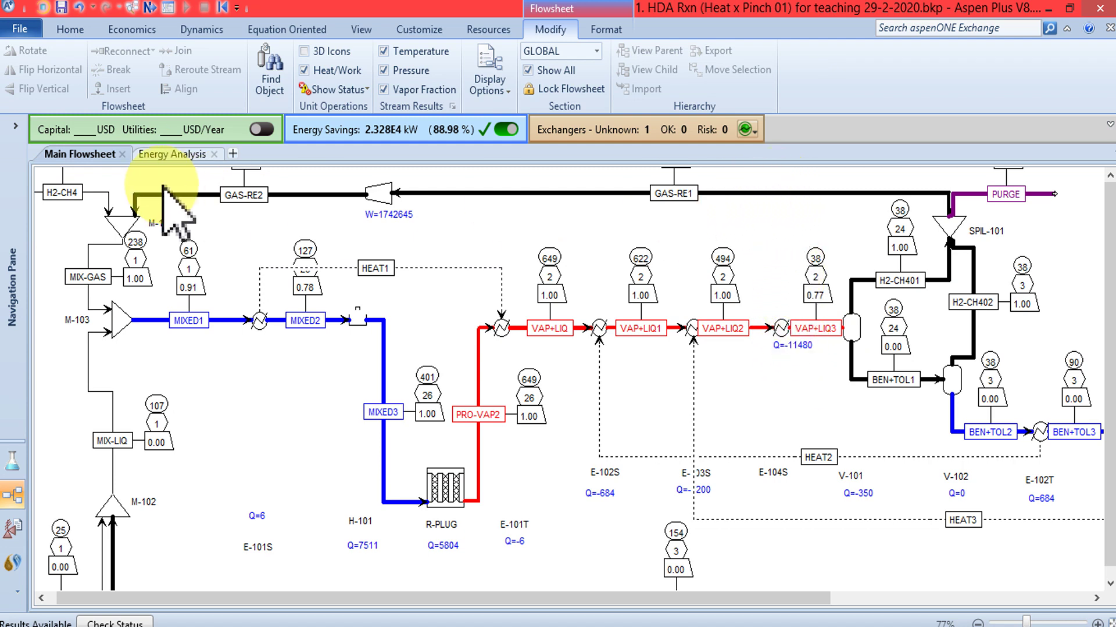
left_click(168, 154)
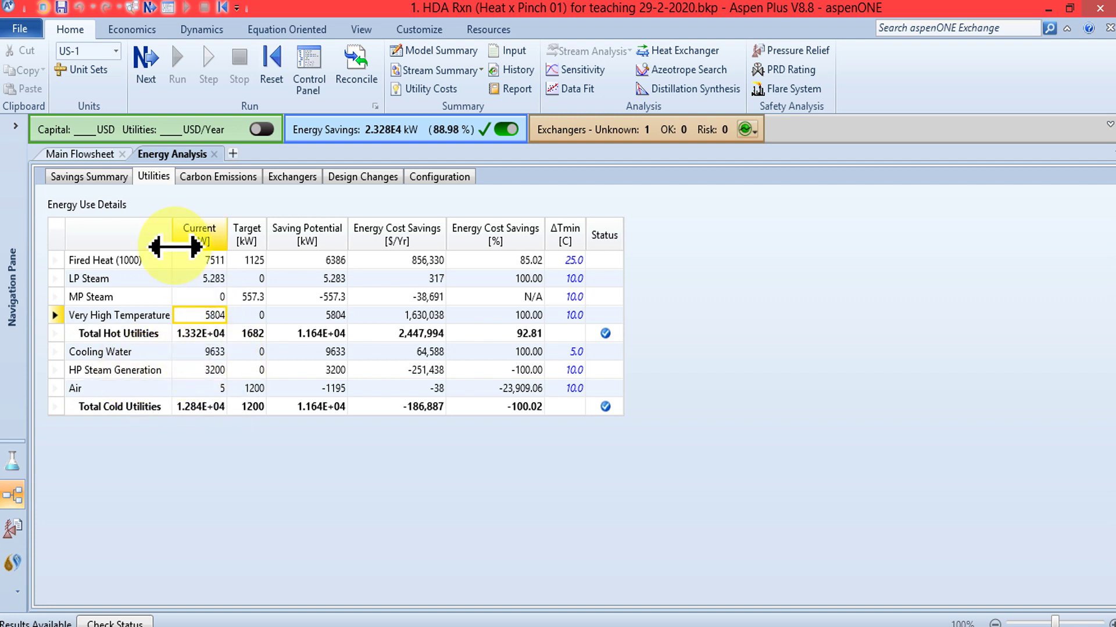
left_click(92, 175)
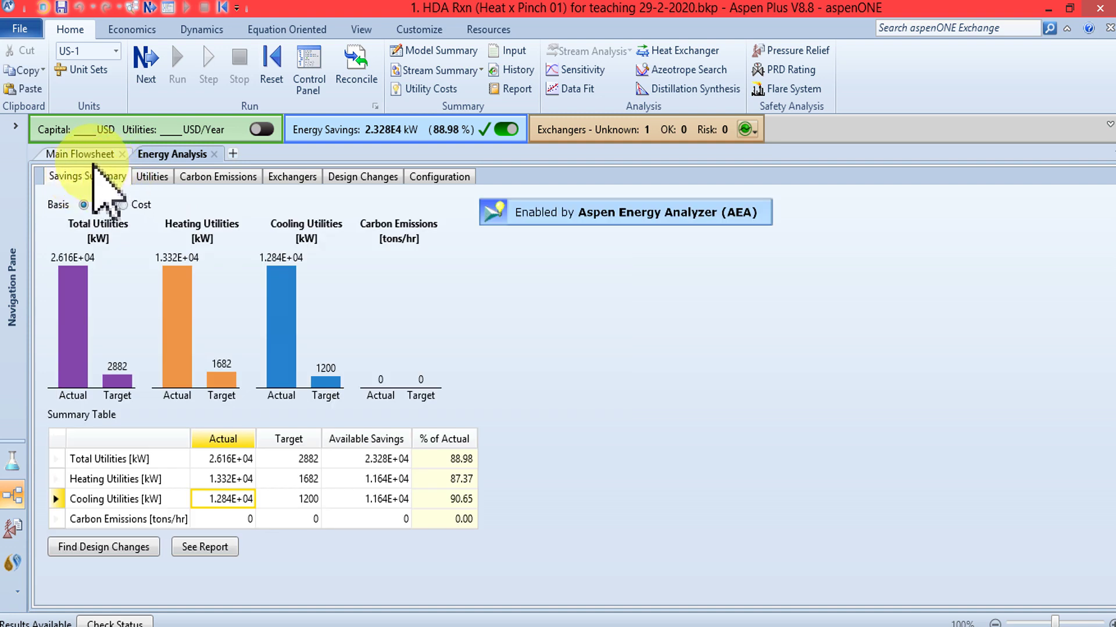
left_click(93, 157)
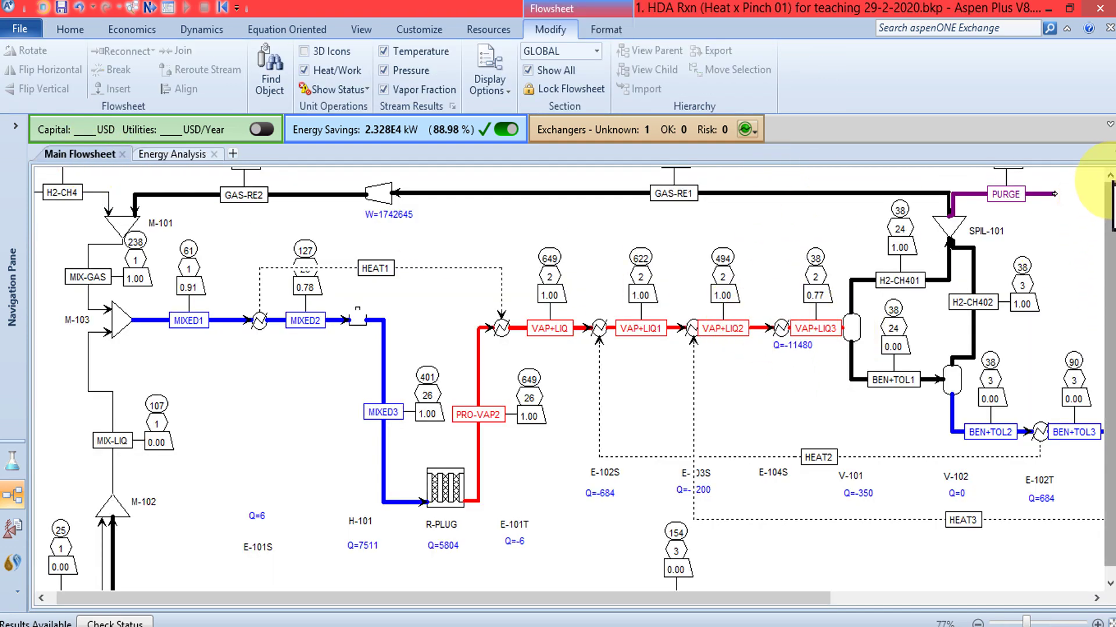
left_click(1110, 175)
scroll(1109, 174, "up", 4)
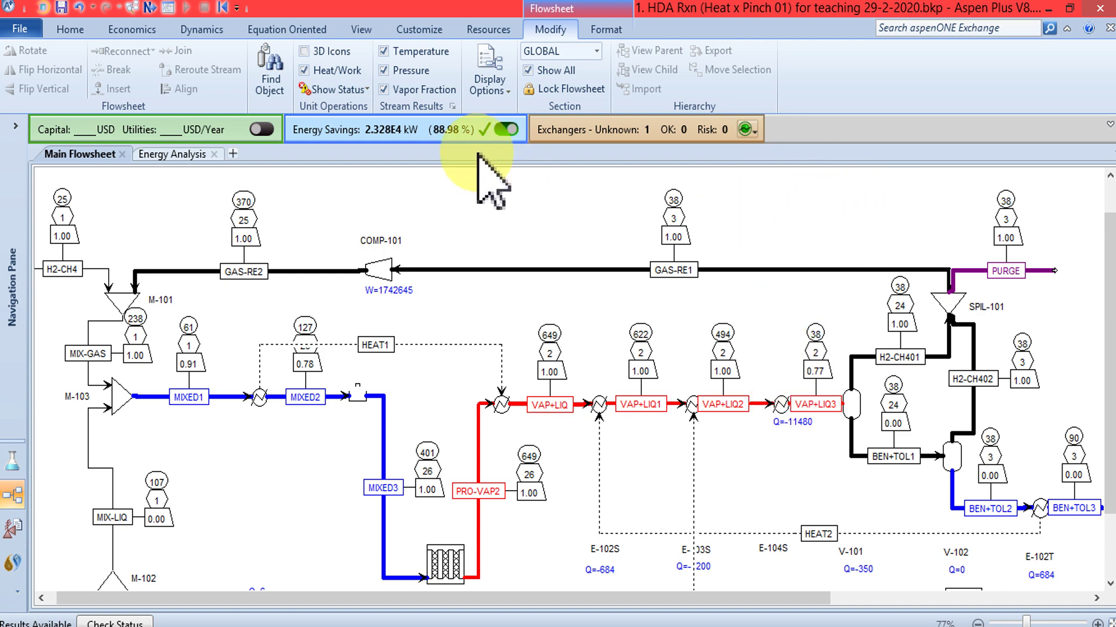
Compare the current utility loads, including Fired Heat (1000), with the cooling around E-104S on the flowsheet.
left_click(177, 155)
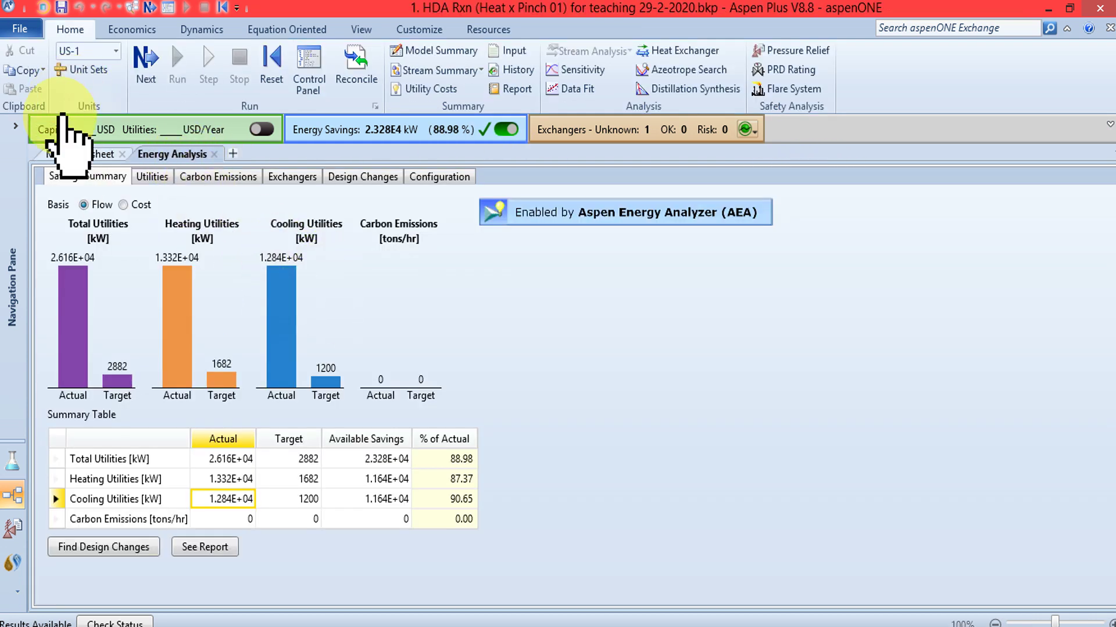
left_click(140, 179)
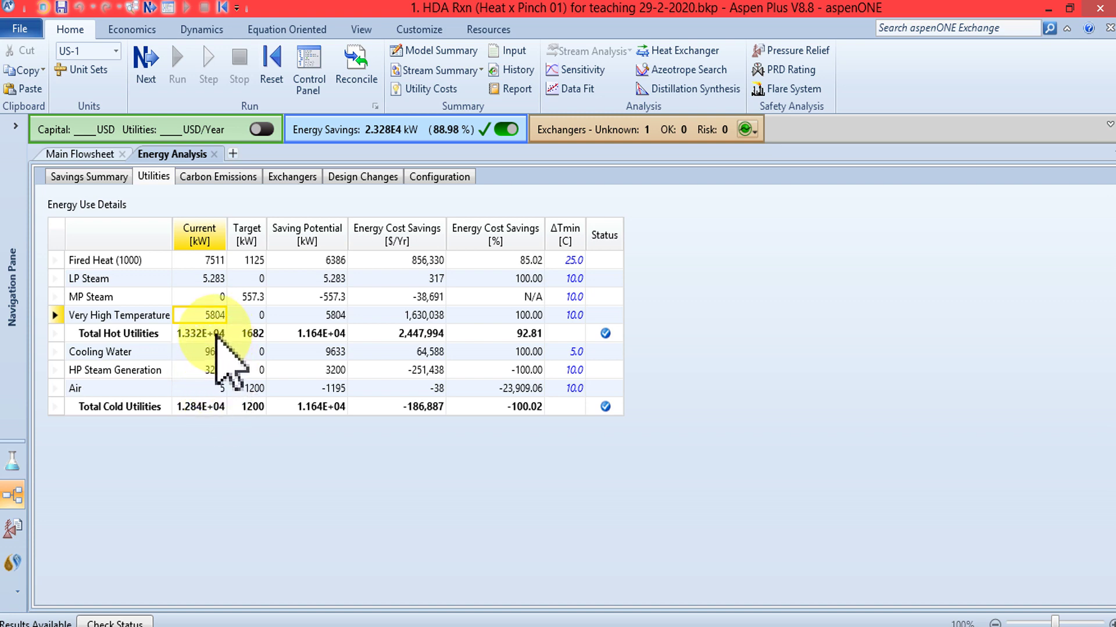
left_click(88, 154)
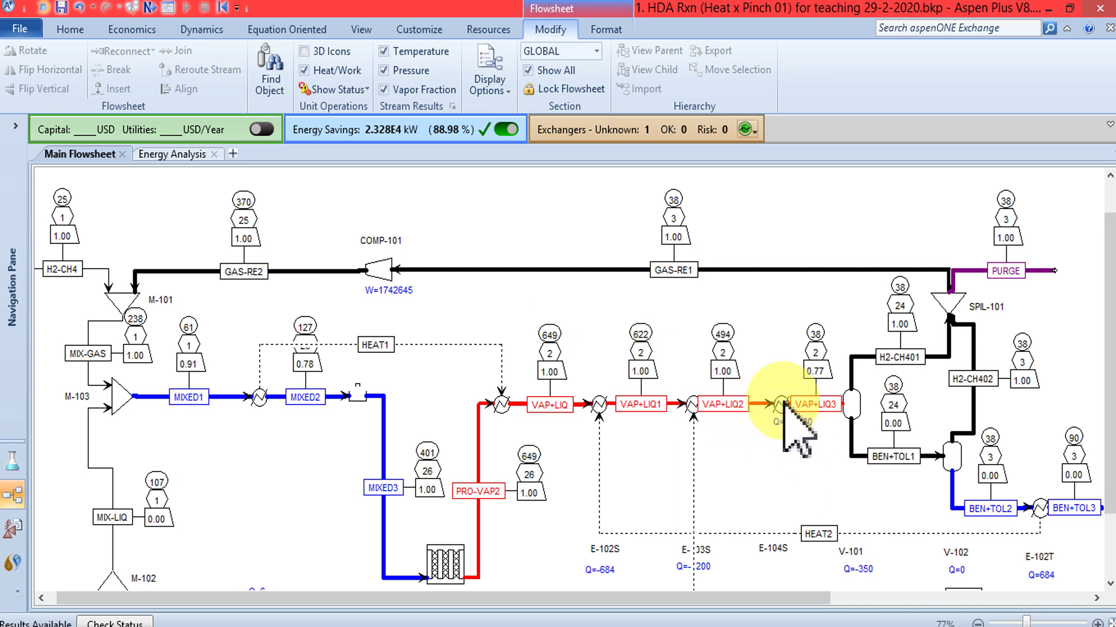
left_click(174, 154)
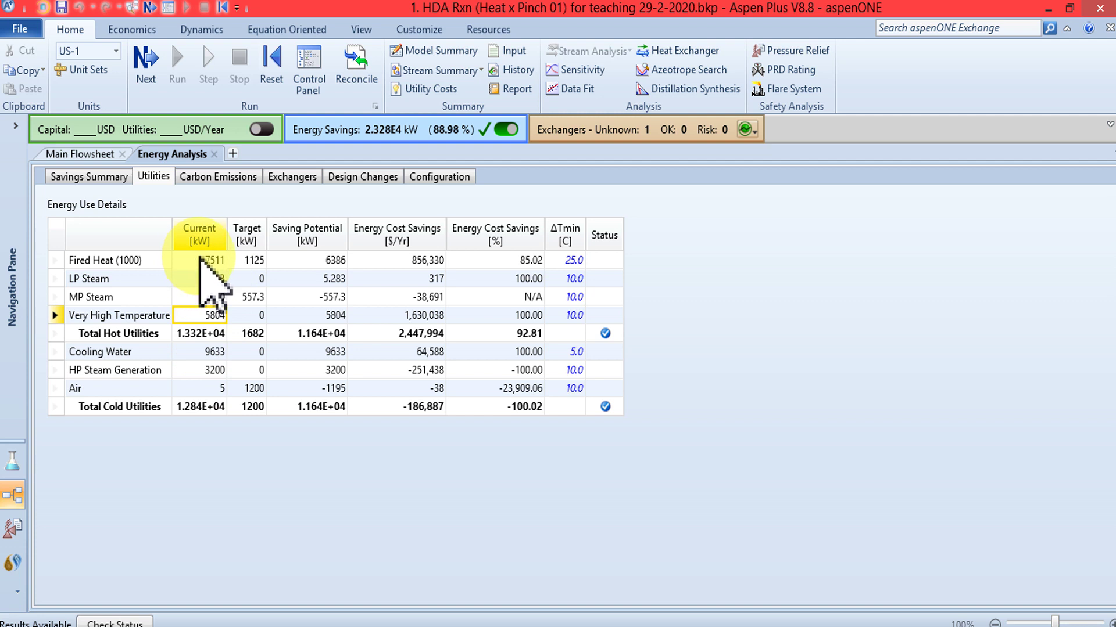
mouse_move(213, 263)
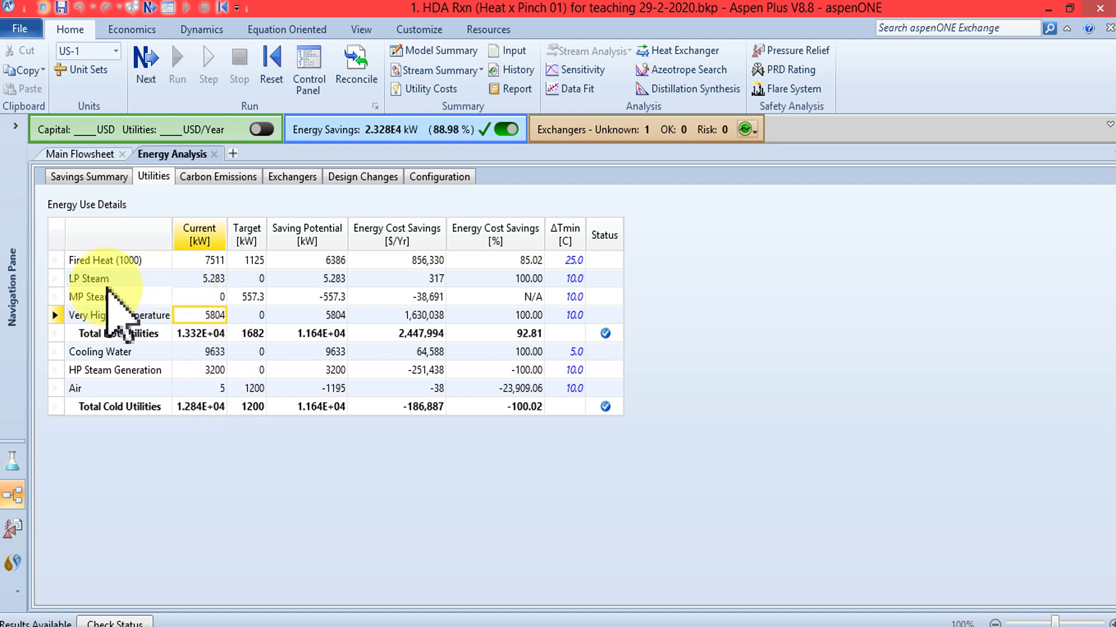
Examine the duties and heat streams across the main flowsheet, from the reactor section over to column T-101.
left_click(89, 155)
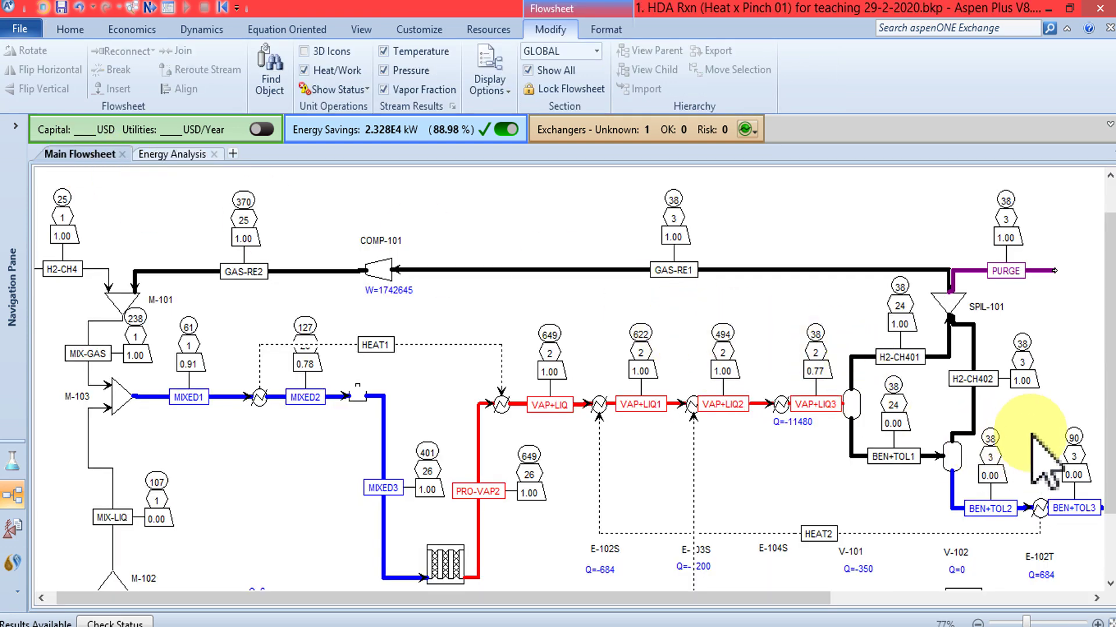
left_click_drag(1110, 314, 1107, 389)
left_click_drag(784, 598, 898, 578)
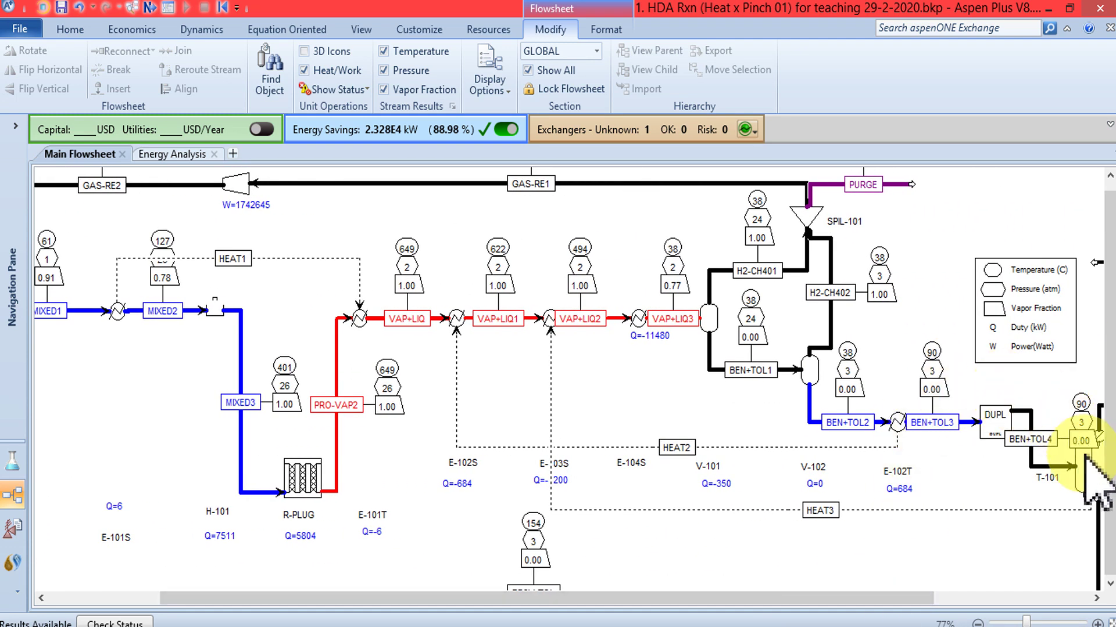
left_click_drag(837, 597, 951, 598)
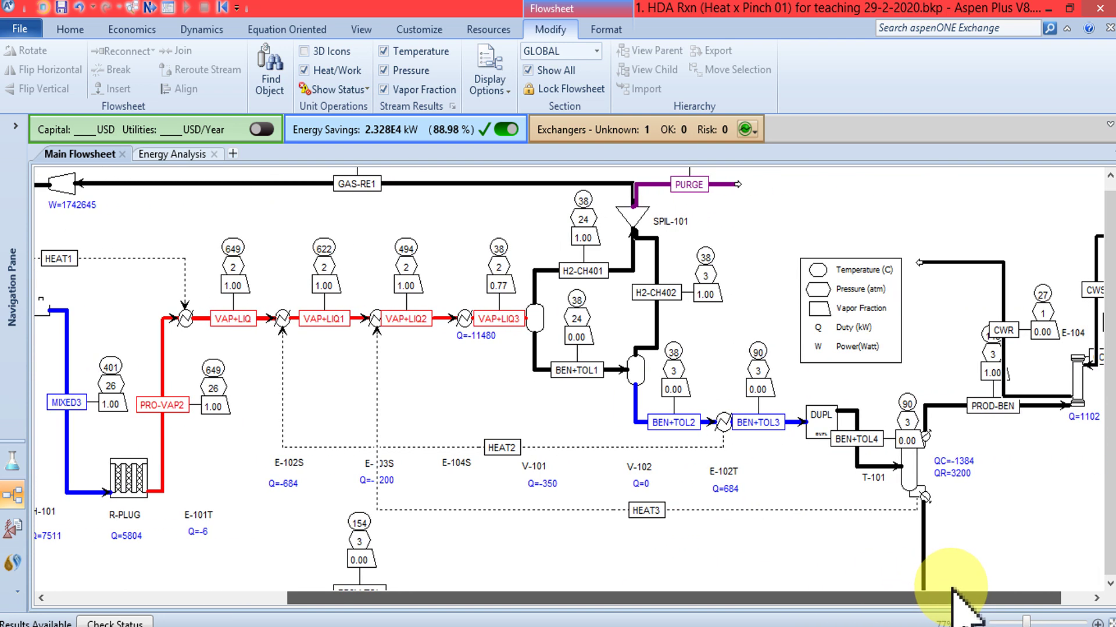
left_click_drag(952, 590, 622, 577)
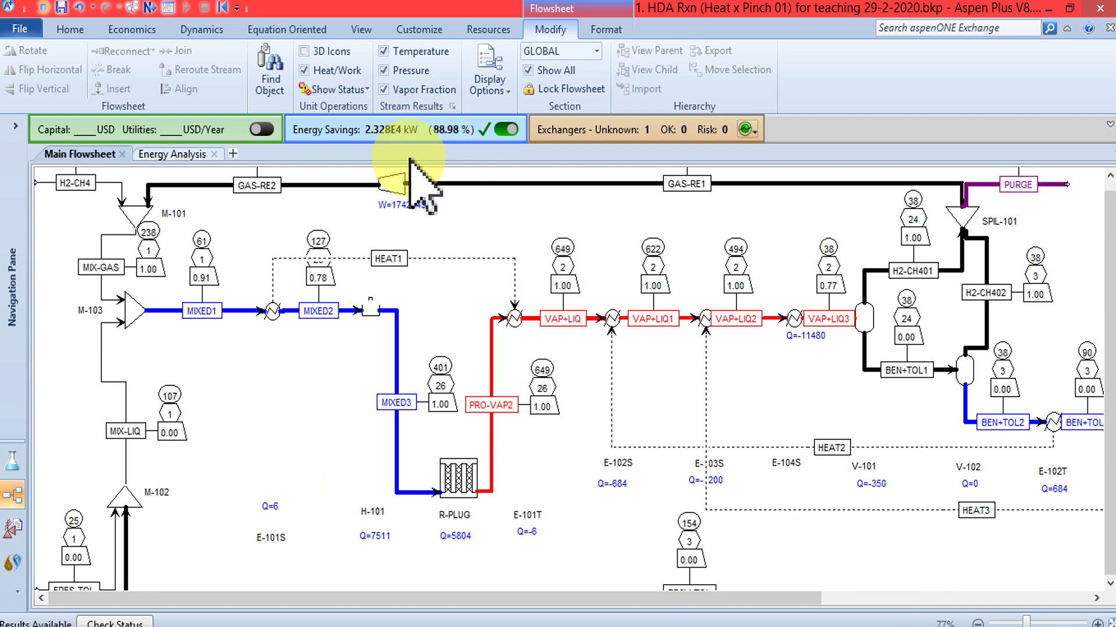
Review the existing heat exchanger details and the carbon emissions per utility in the energy analysis.
left_click(392, 129)
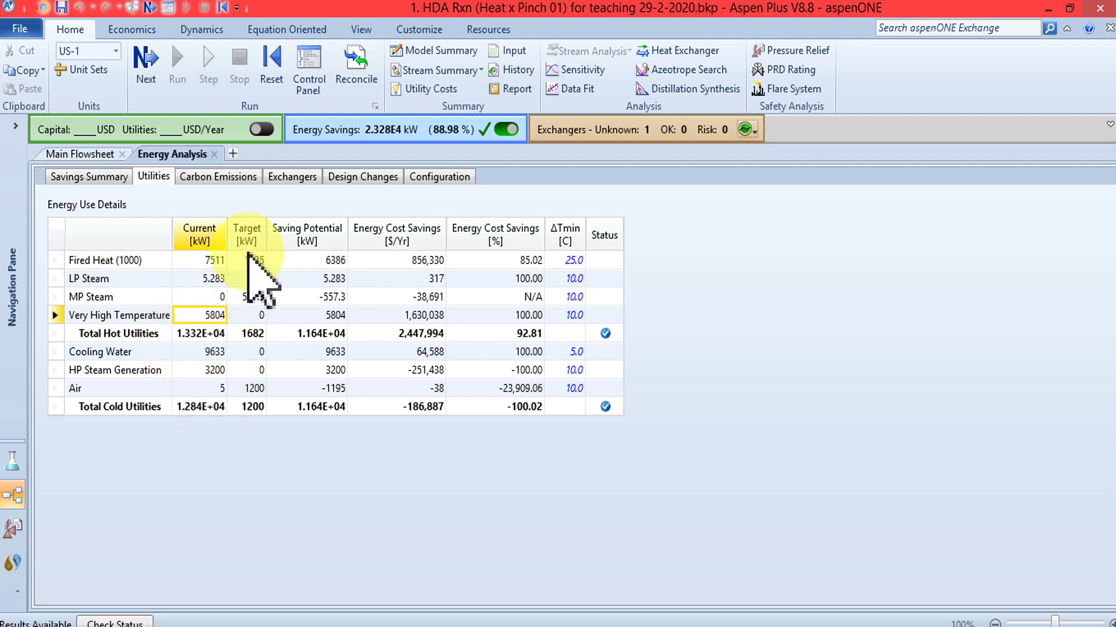
left_click(302, 183)
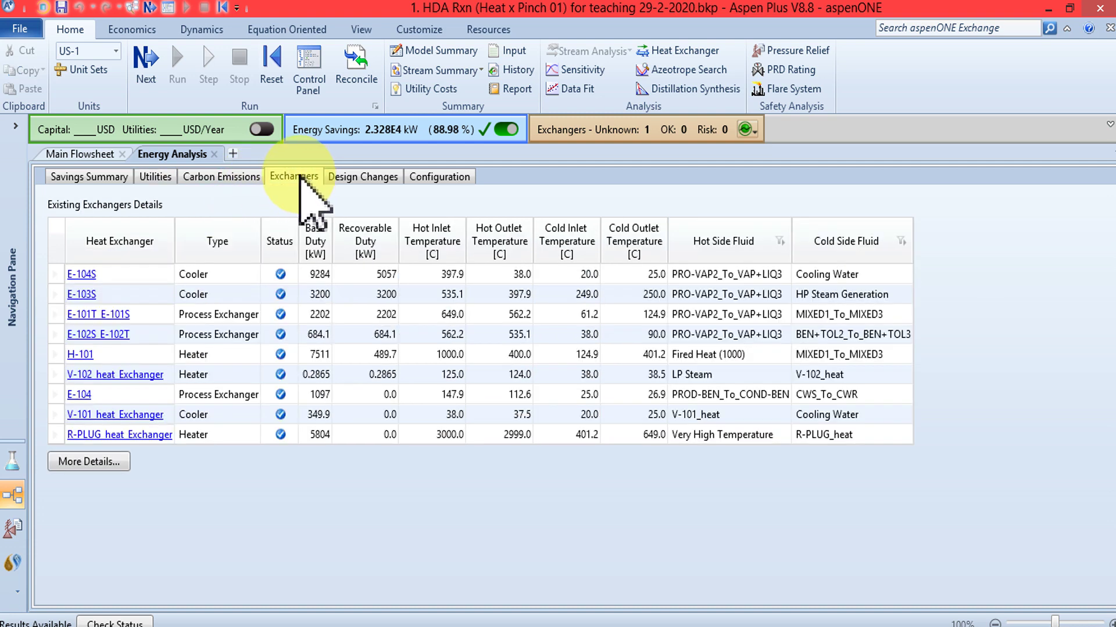
left_click(220, 177)
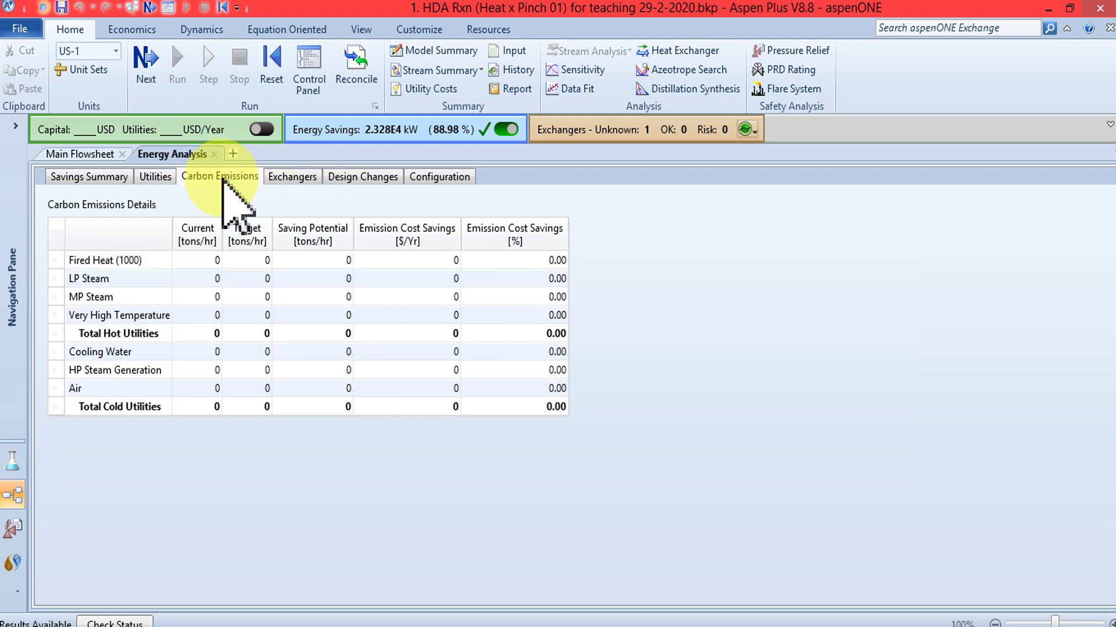
Revisit the exchanger and utility details, and export the savings summary as an Excel report.
left_click(284, 178)
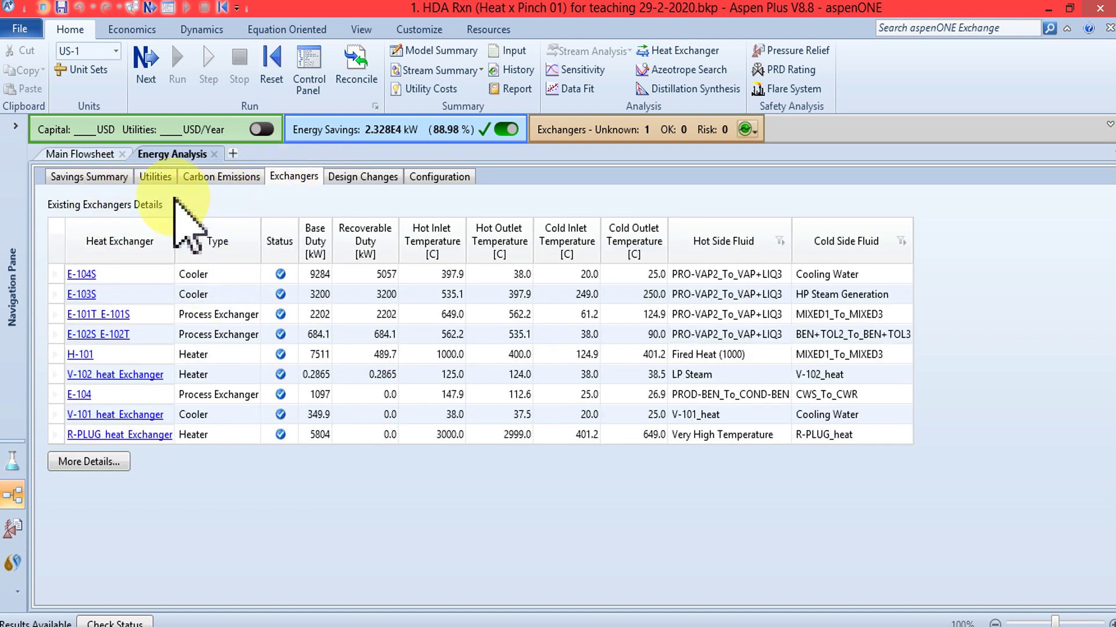
left_click(154, 176)
left_click(85, 178)
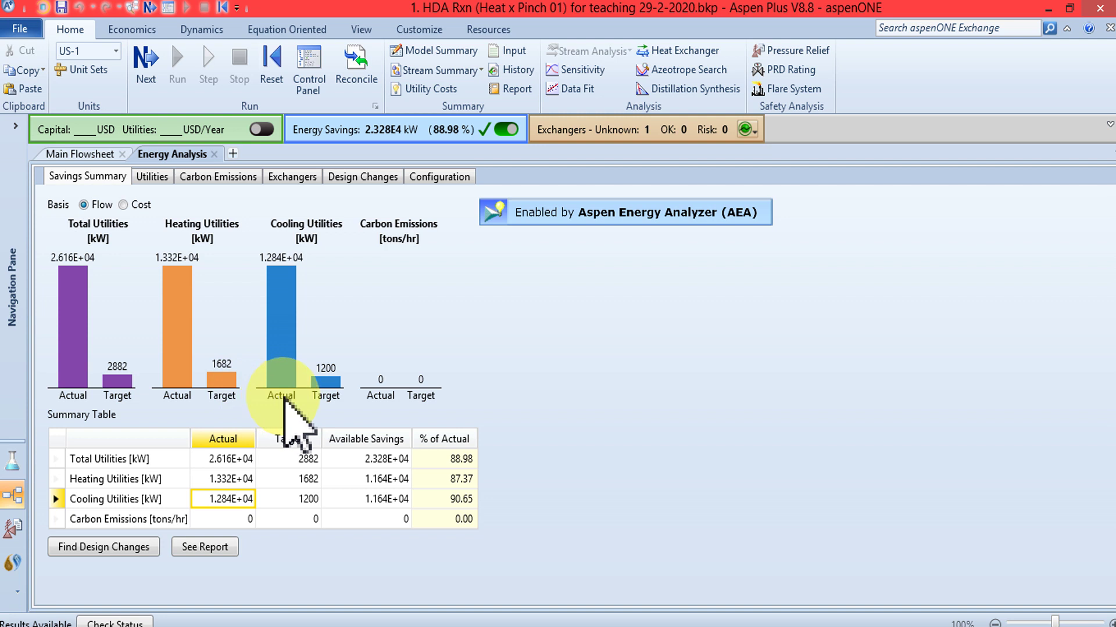
left_click(213, 548)
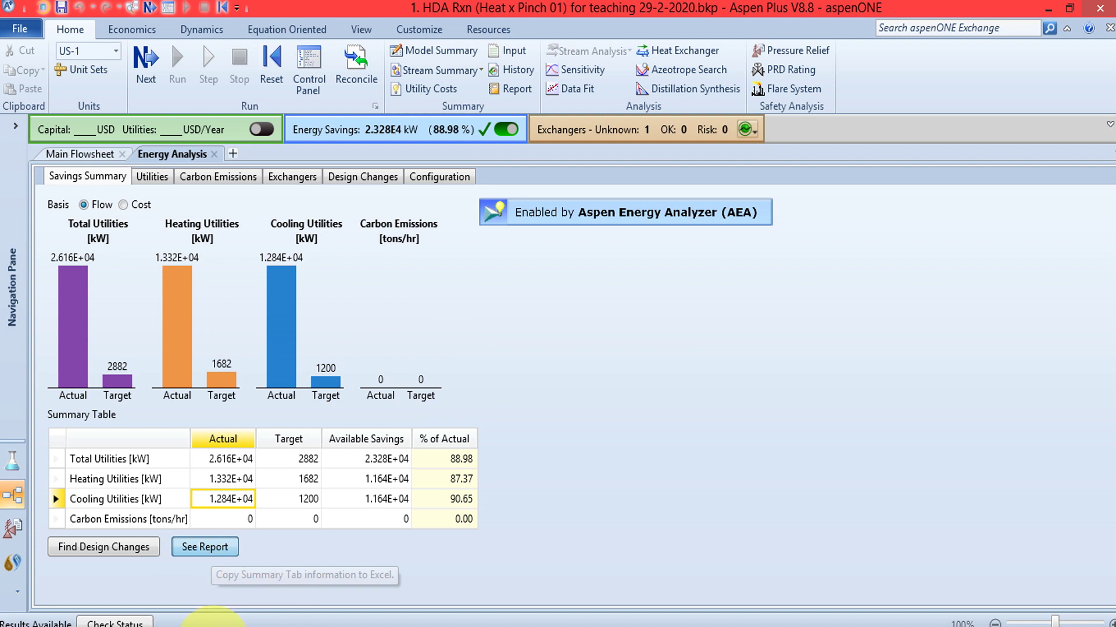
mouse_move(211, 624)
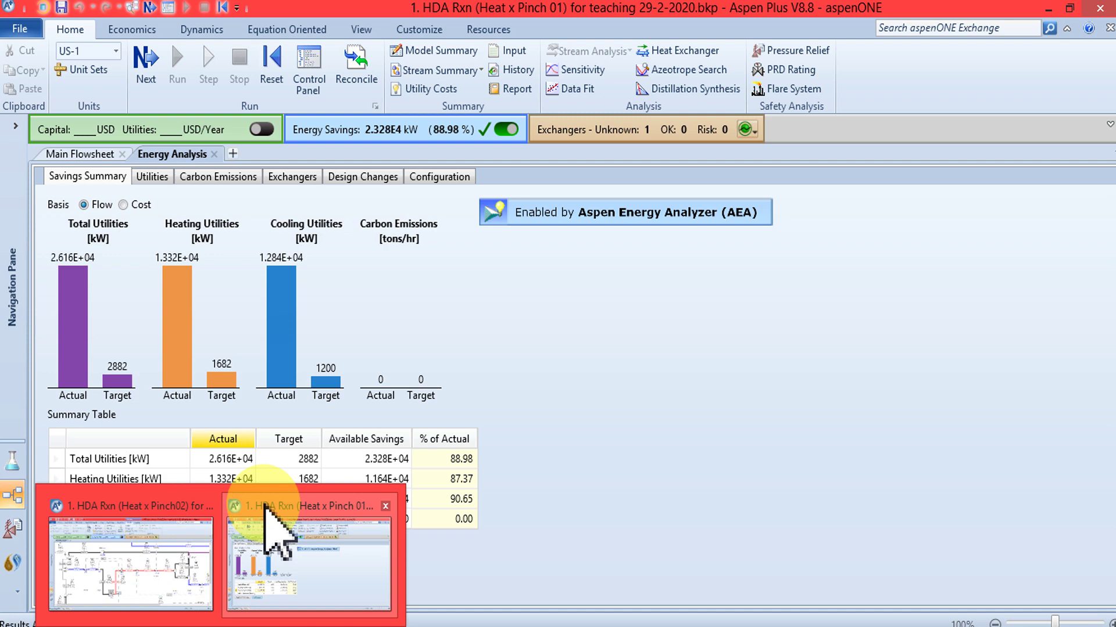
left_click(272, 526)
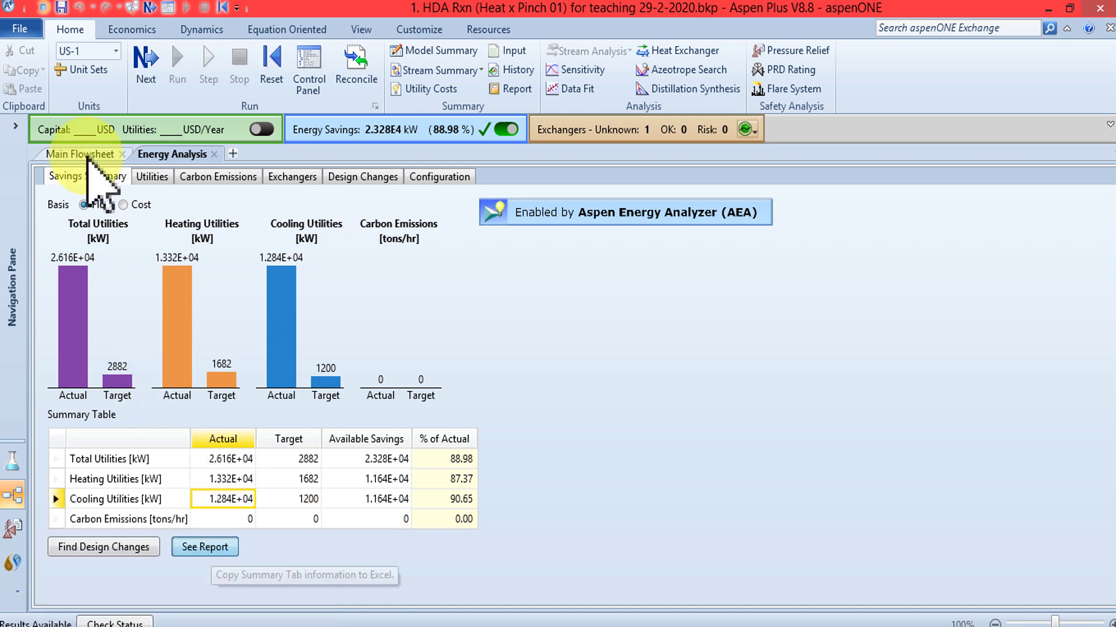
left_click(205, 549)
right_click(165, 624)
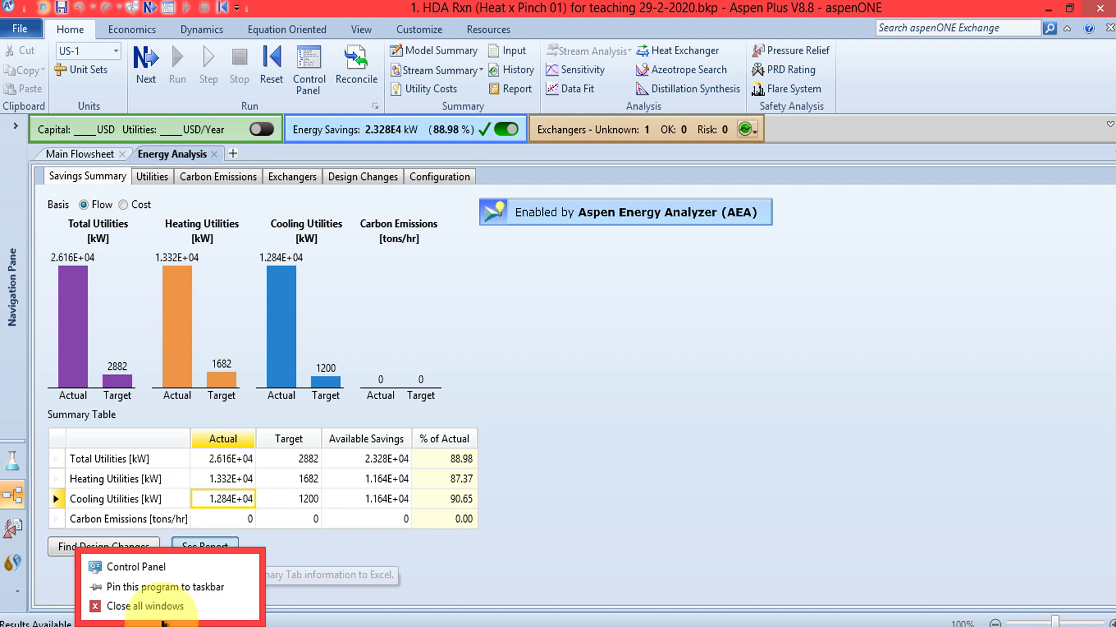
left_click(162, 619)
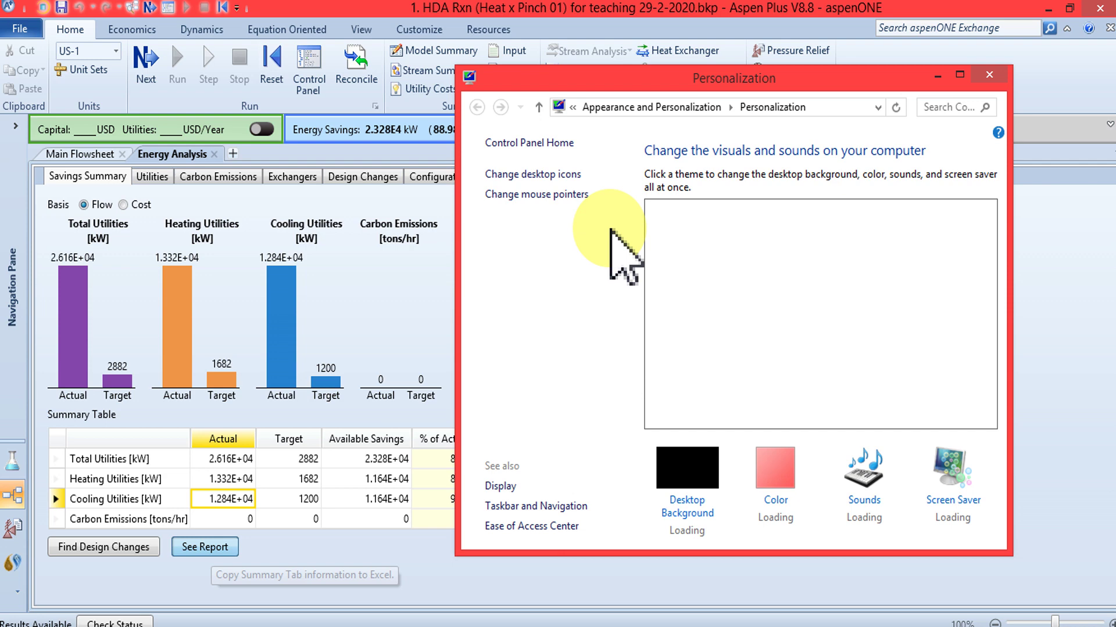
left_click(988, 74)
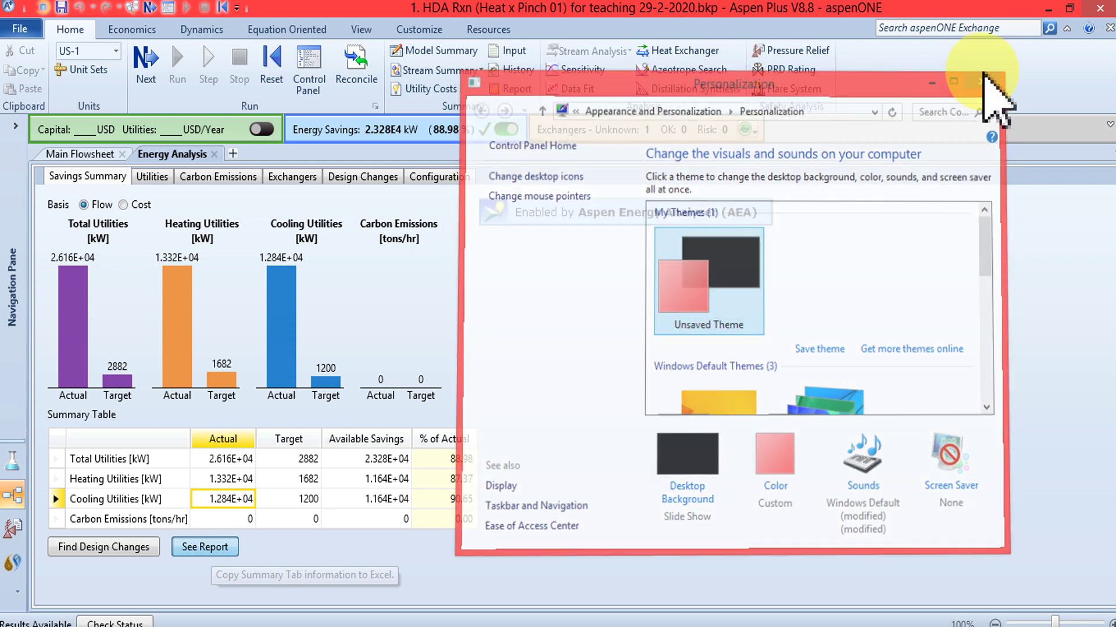
Examine the utility charts and summary tables on the Flow Summary and Cost Summary sheets of the exported Excel report.
left_click(189, 549)
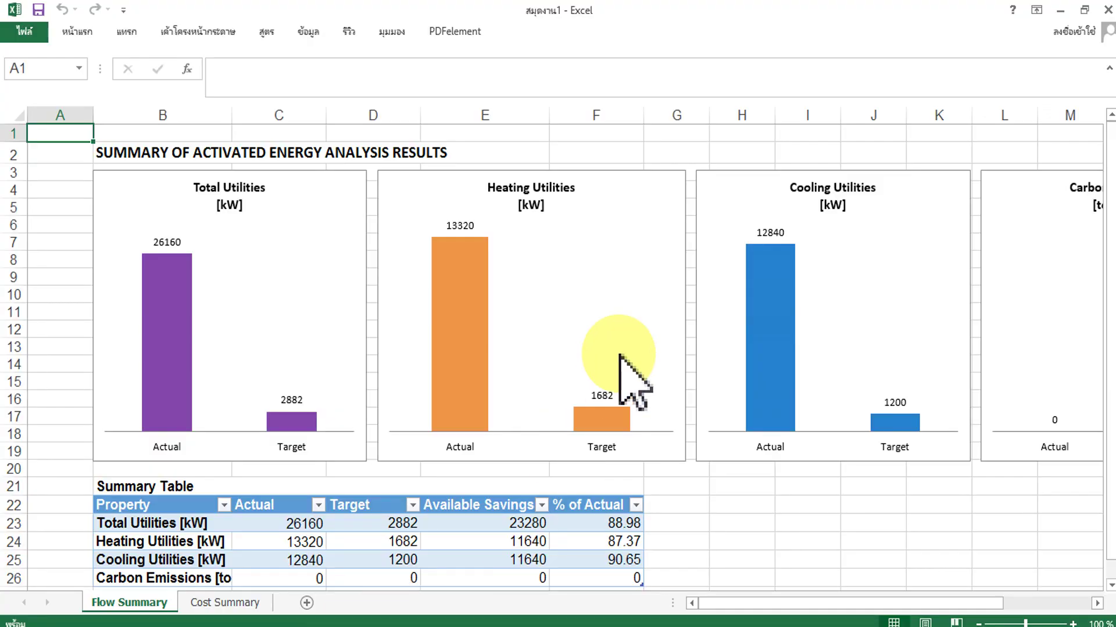
scroll(306, 517, "down", 3)
scroll(665, 488, "up", 2)
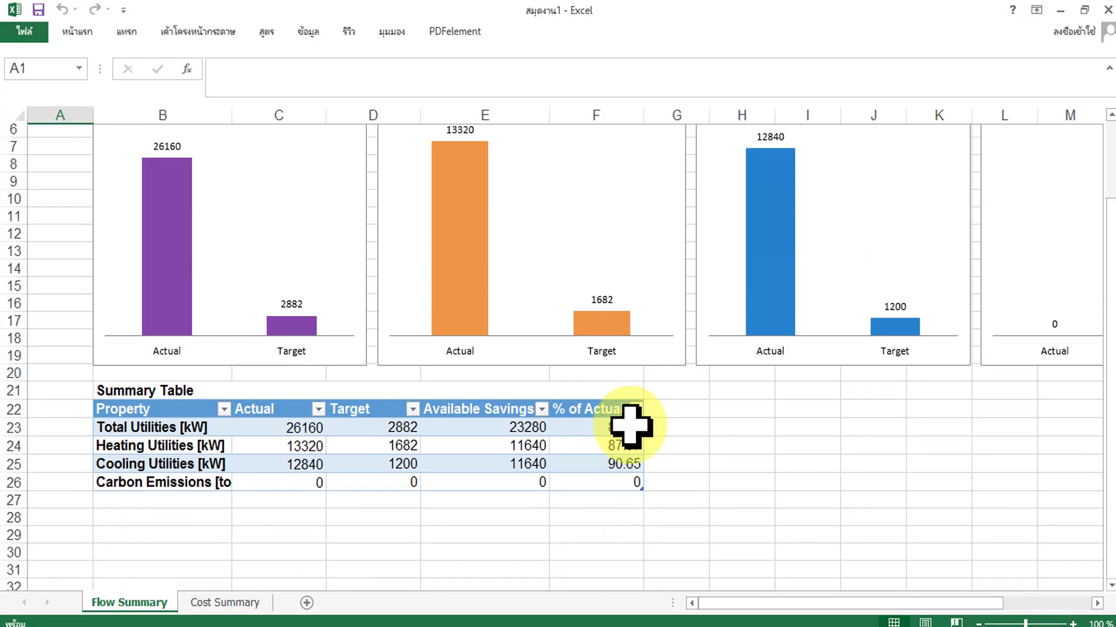
left_click(210, 604)
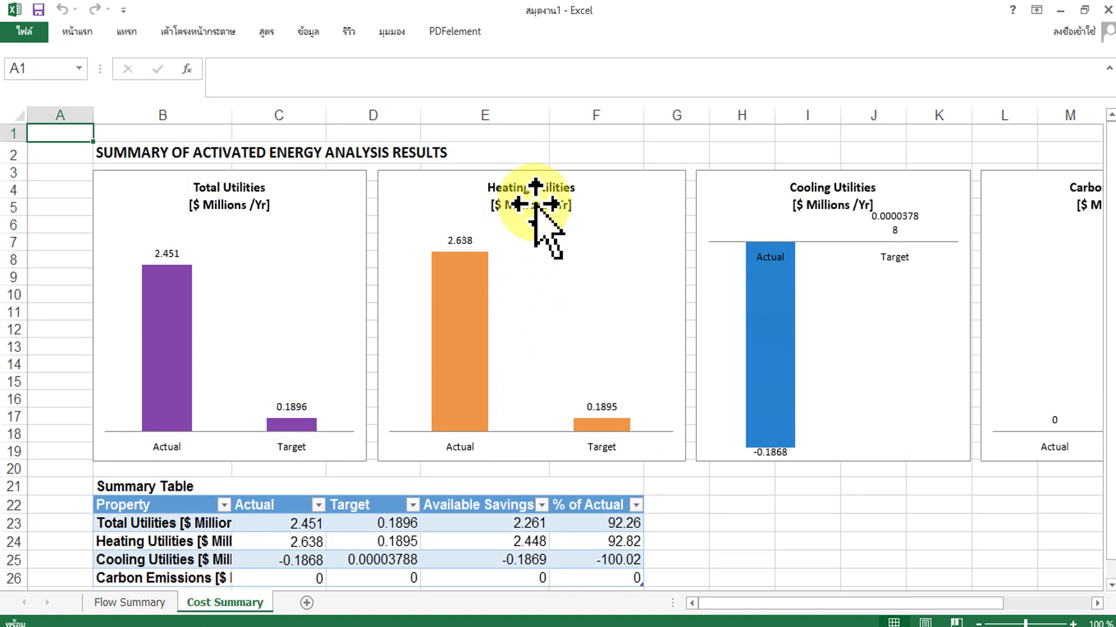
scroll(535, 203, "down", 2)
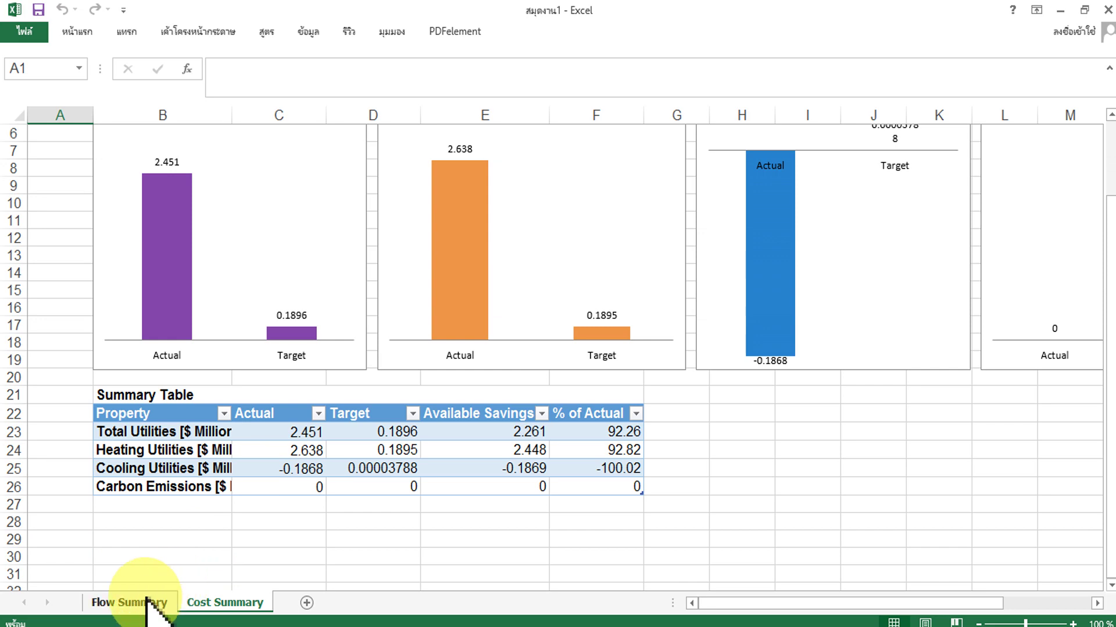
Close the exported Excel report without saving it.
left_click(244, 625)
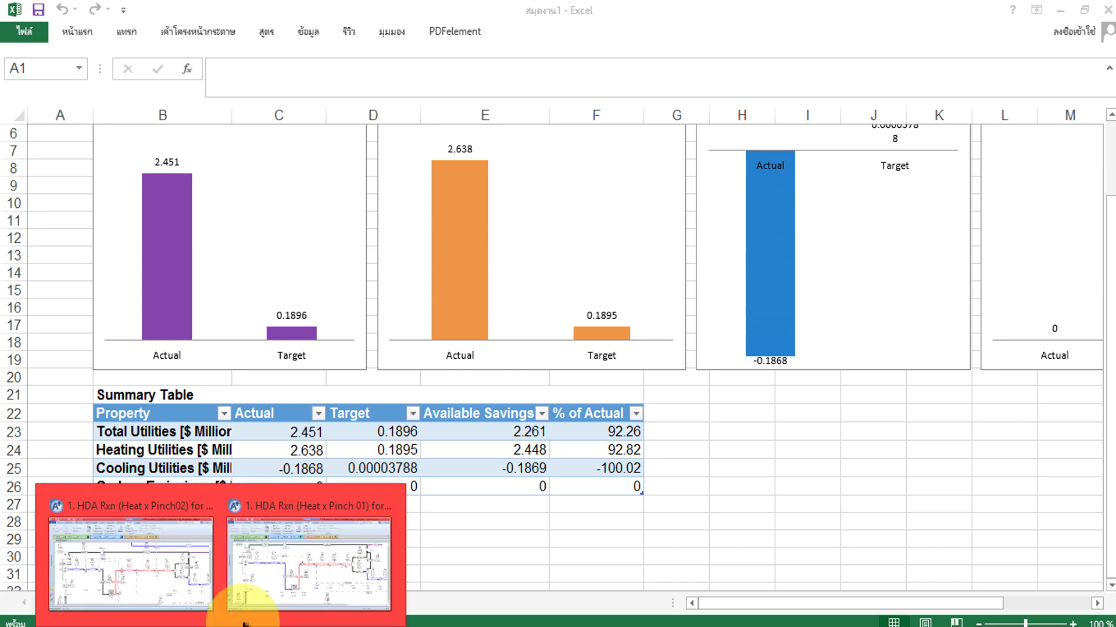
mouse_move(264, 596)
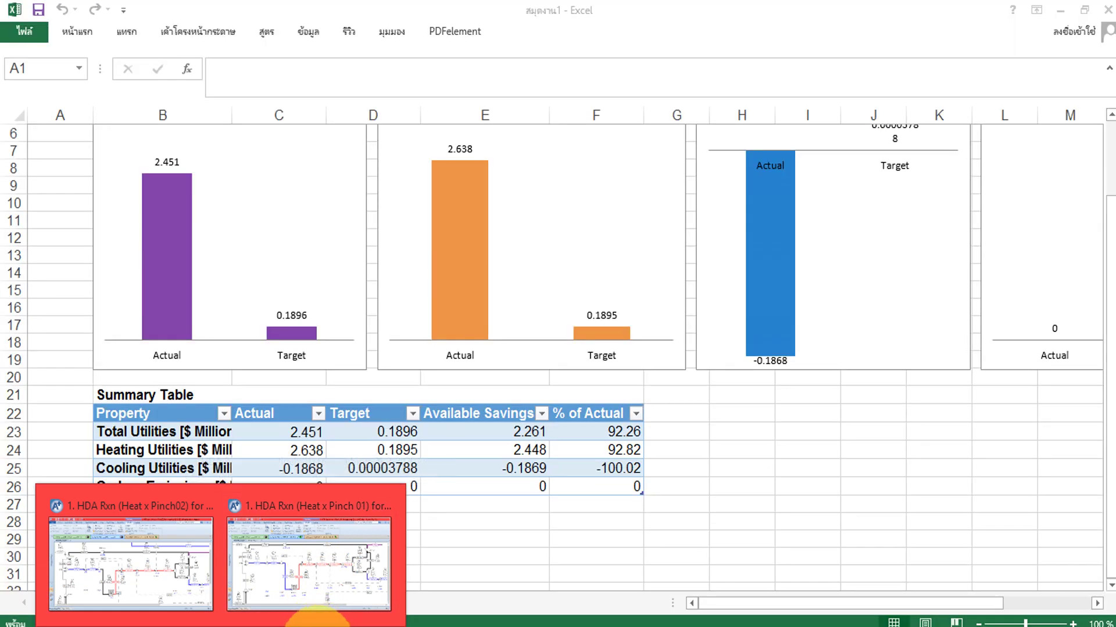
mouse_move(316, 608)
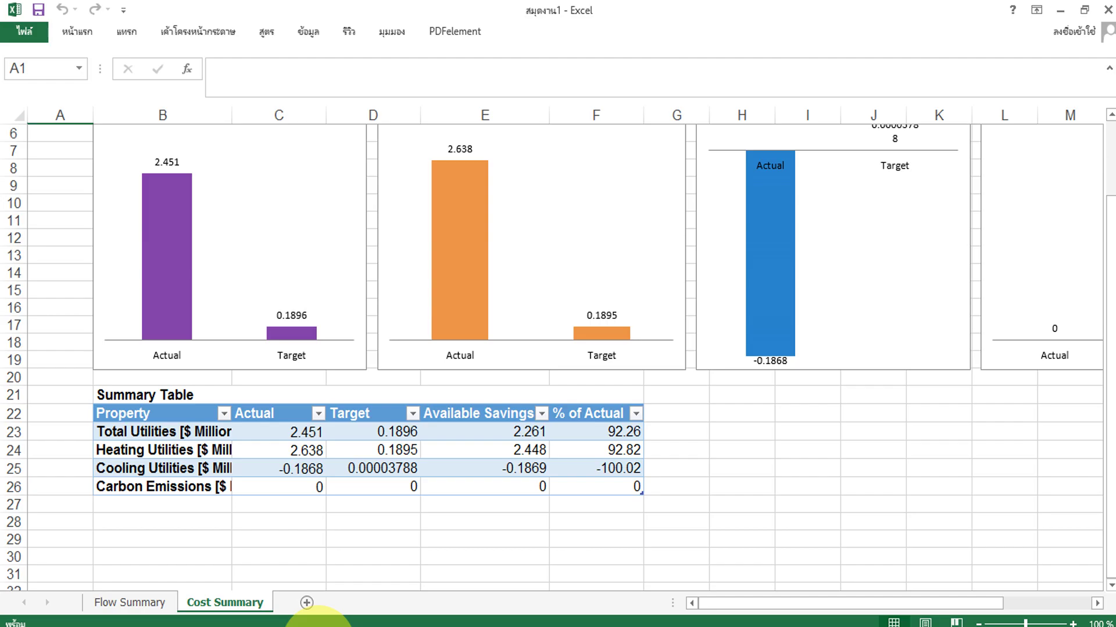
right_click(319, 619)
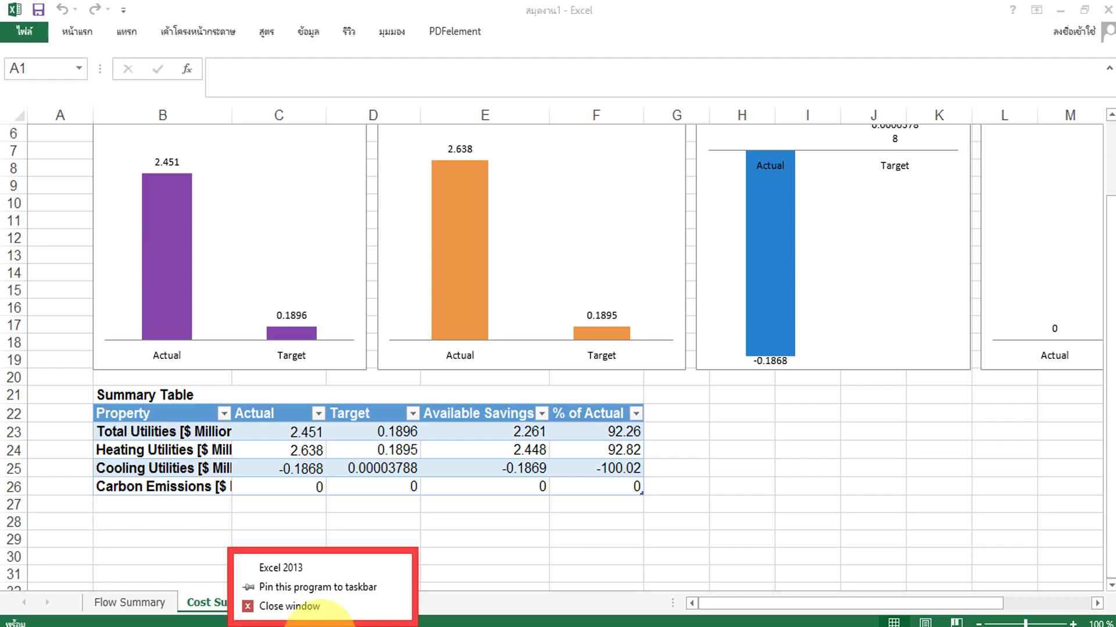
left_click(299, 610)
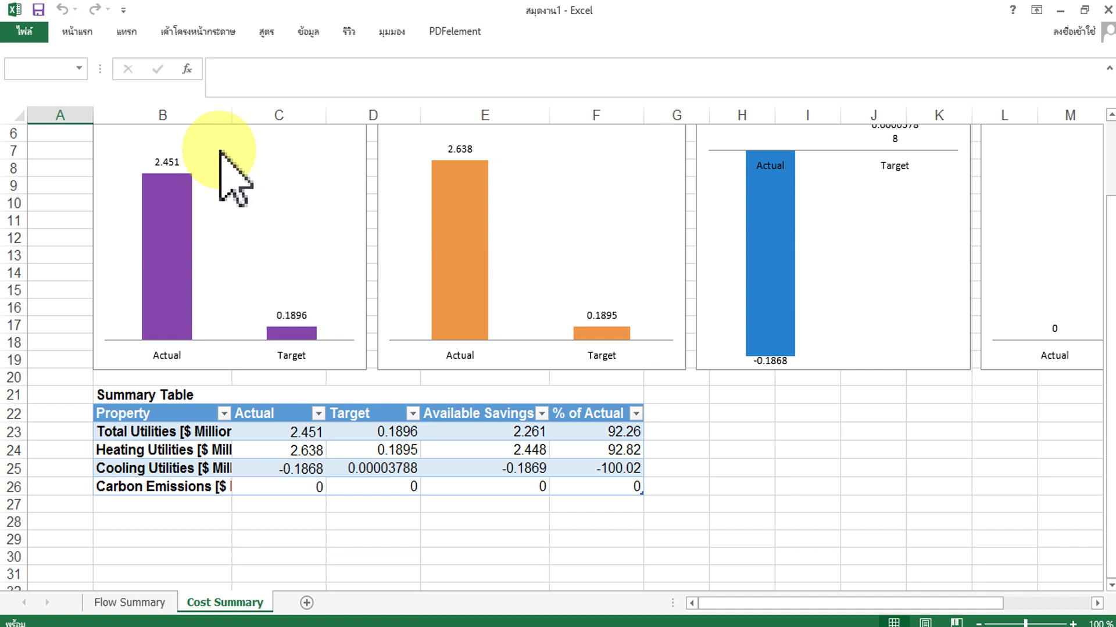
left_click(1107, 9)
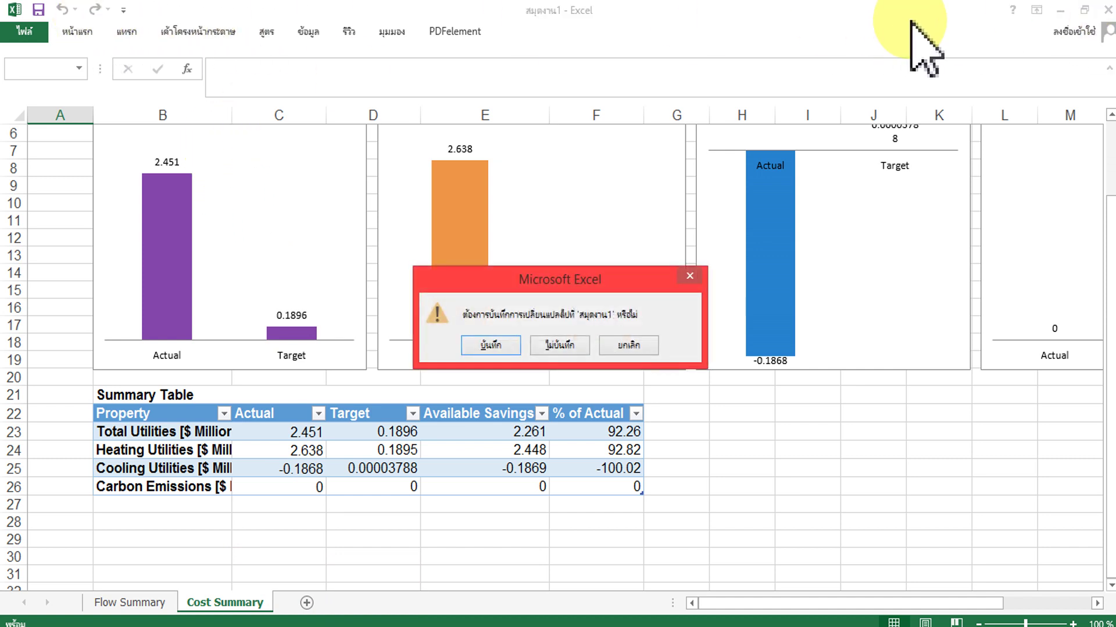
left_click(572, 346)
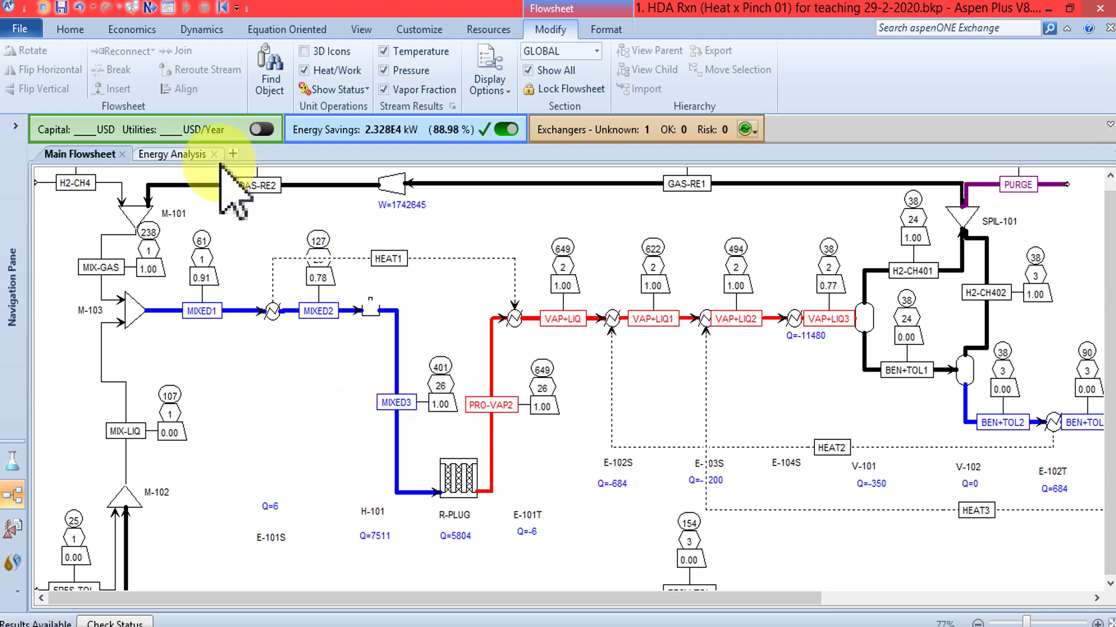
Review the energy analysis from utilities and exchangers to design changes and configuration, including the available process types.
left_click(394, 130)
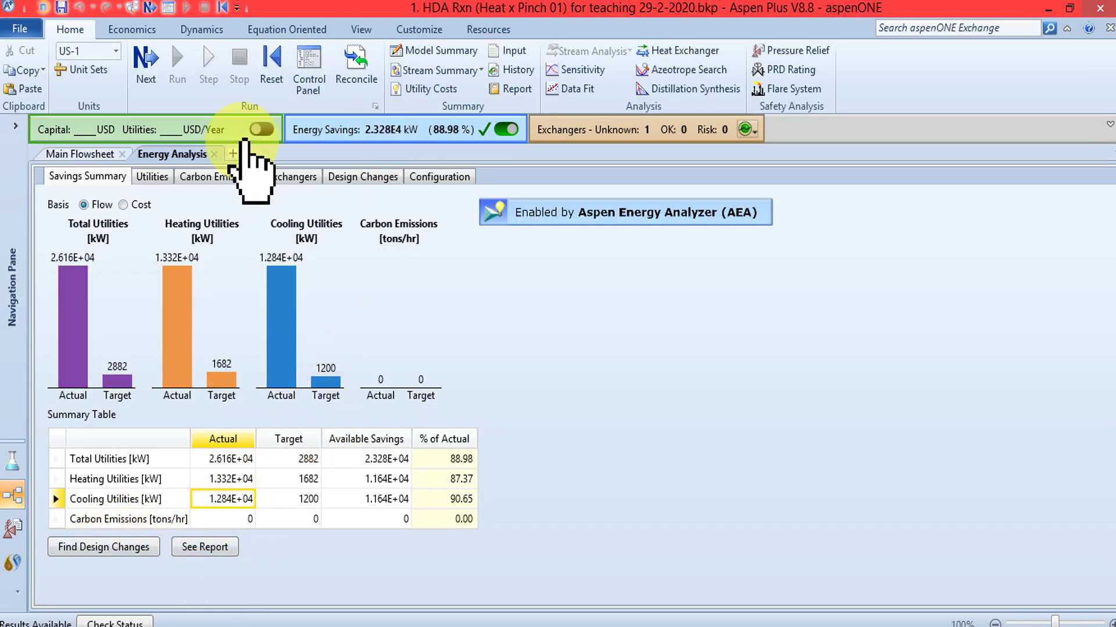
left_click(154, 176)
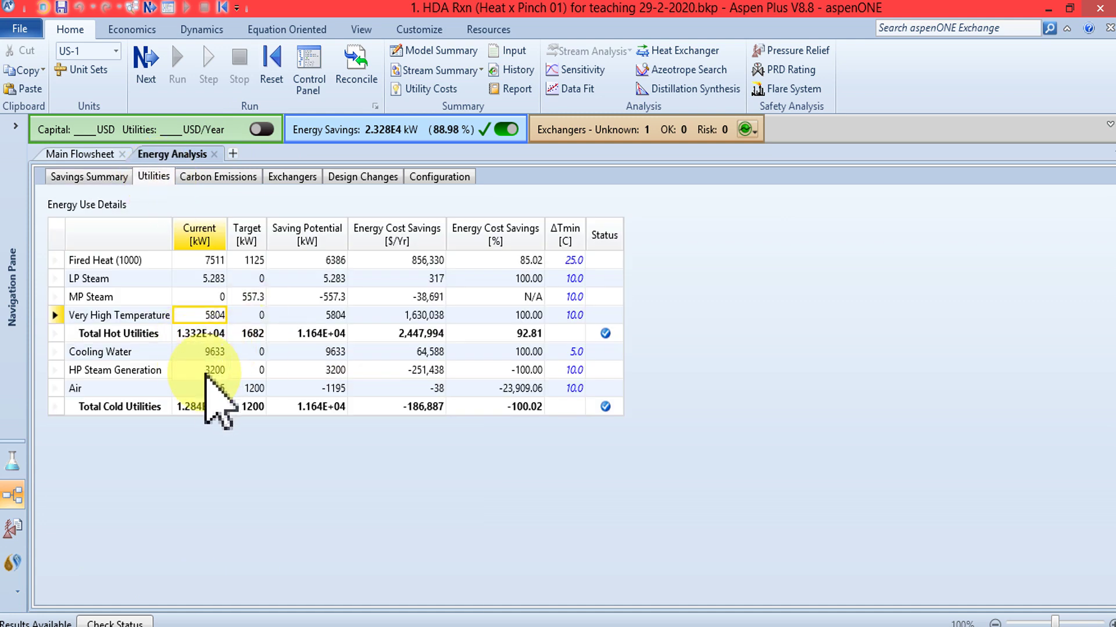
left_click(292, 177)
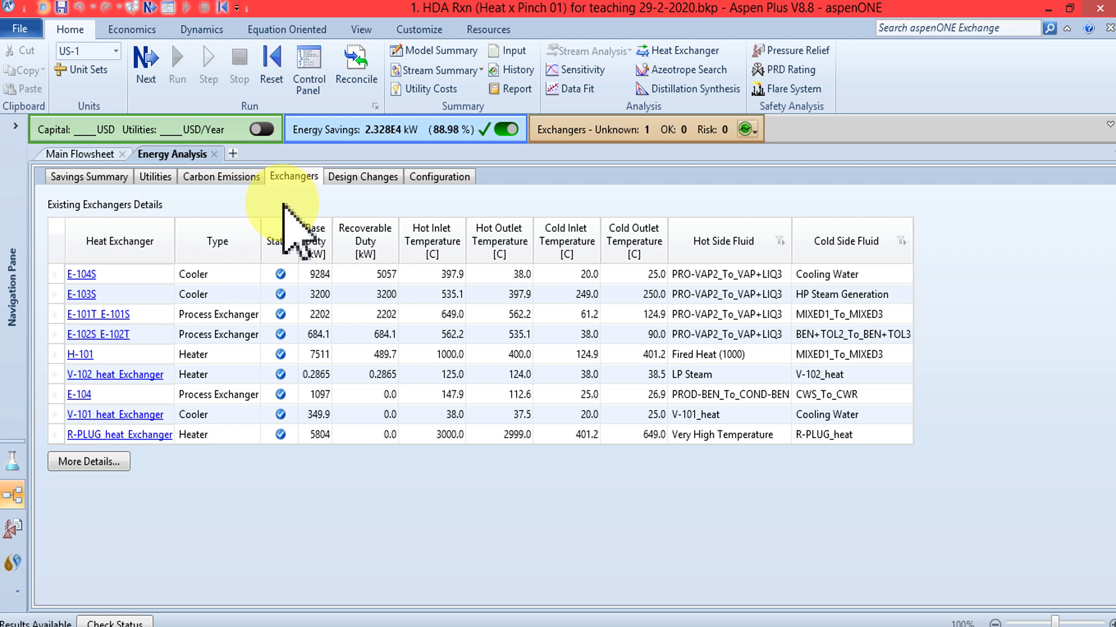
left_click(368, 177)
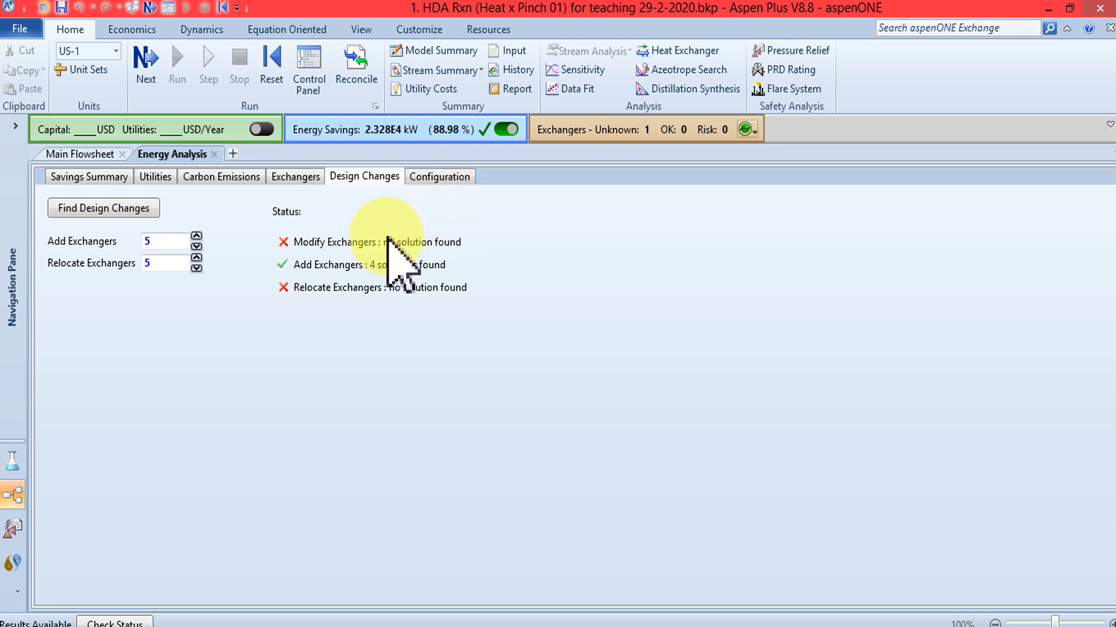
left_click(439, 176)
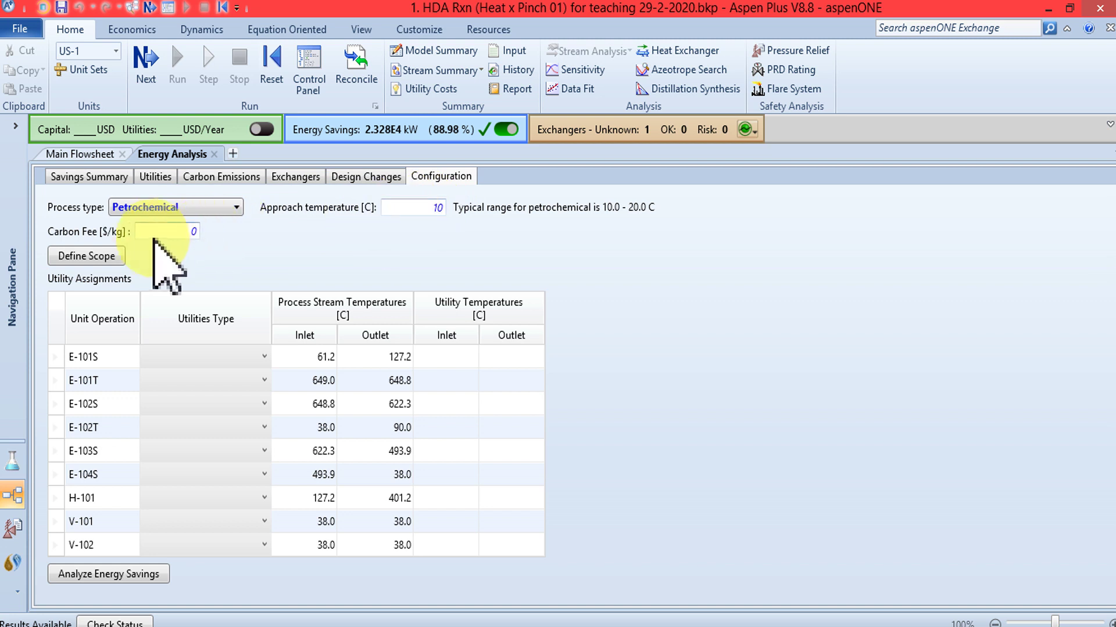
left_click(228, 211)
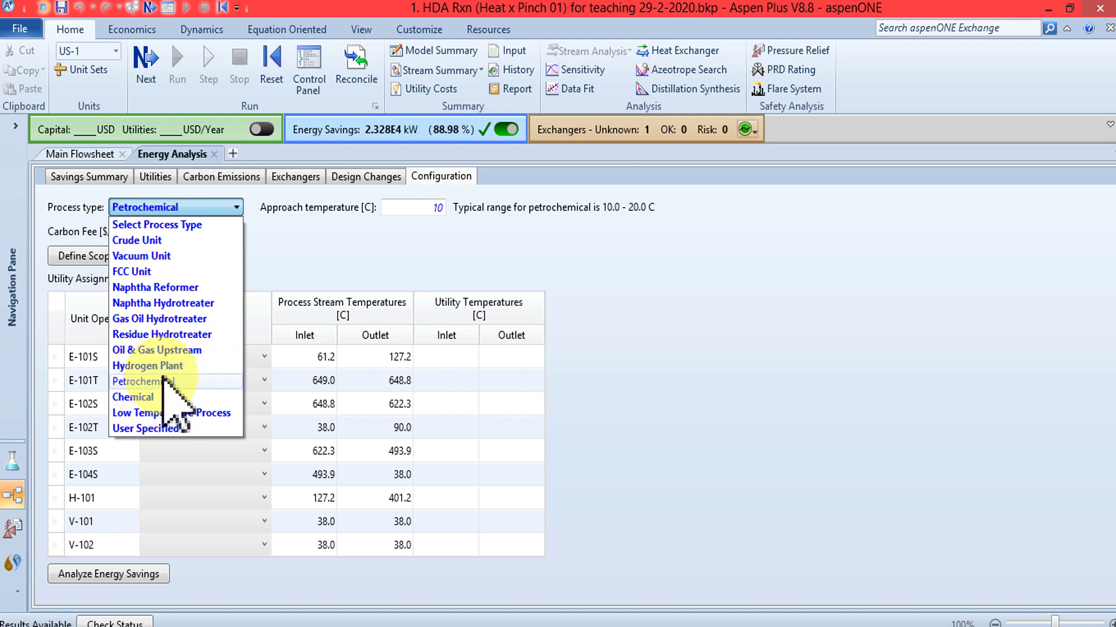
left_click(291, 259)
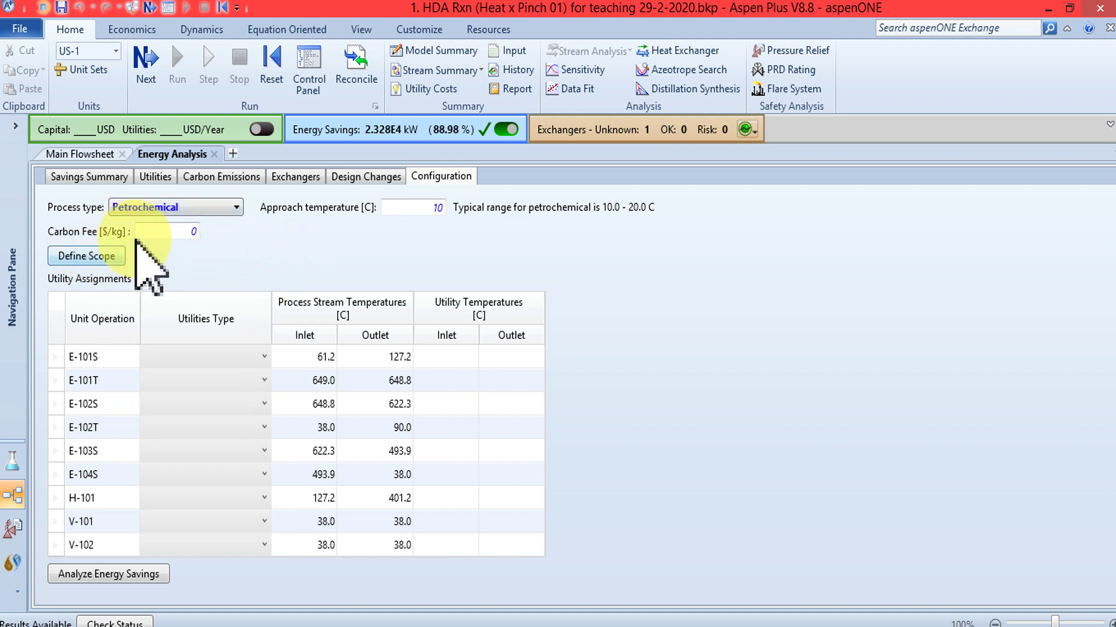
left_click(98, 180)
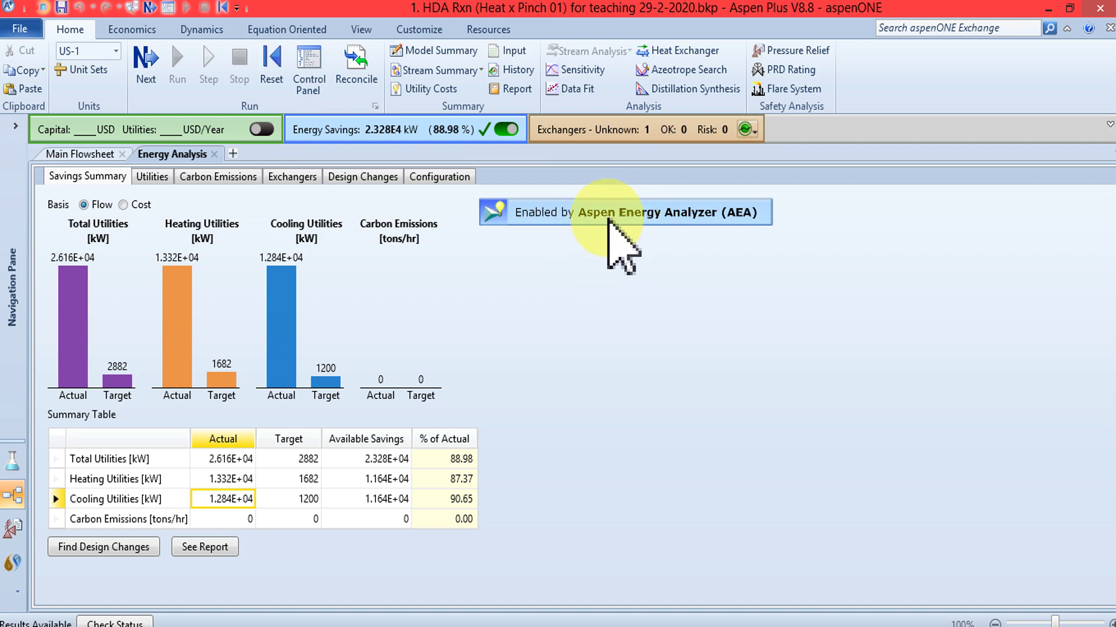
Switch from the main flowsheet to the Energy Analysis environment and open the Saving Potentials of Project 1.
left_click(88, 154)
left_click(15, 126)
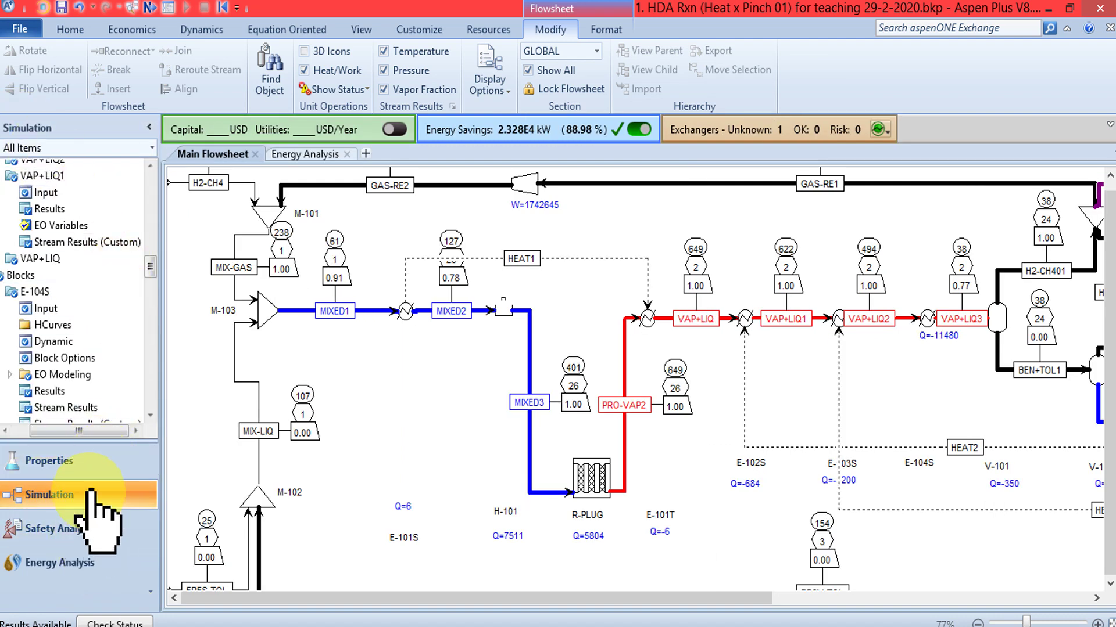
left_click(71, 561)
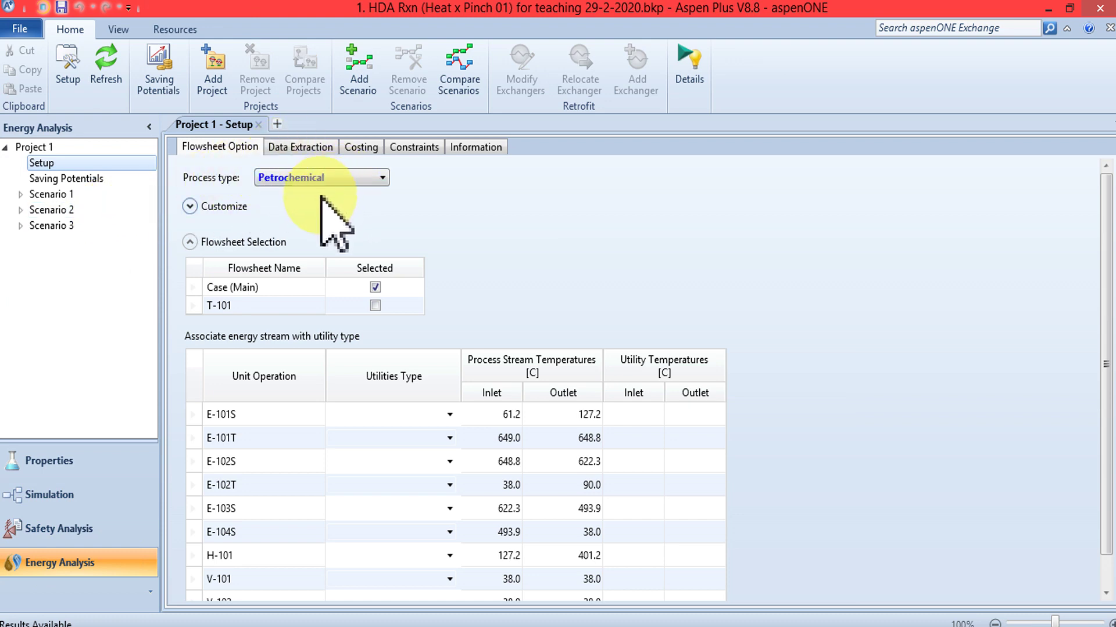
left_click(91, 180)
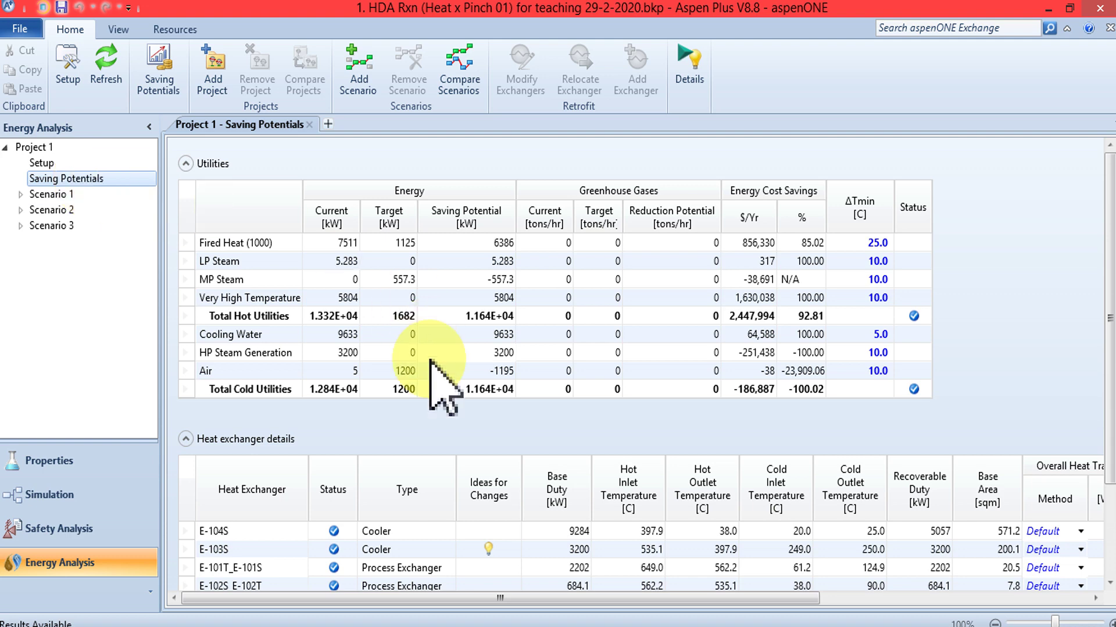
Examine the heat exchanger details and ideas for changes on V-101_heat_Exchanger and V-102_heat_Exchanger, and open Scenario 1.
scroll(511, 511, "down", 3)
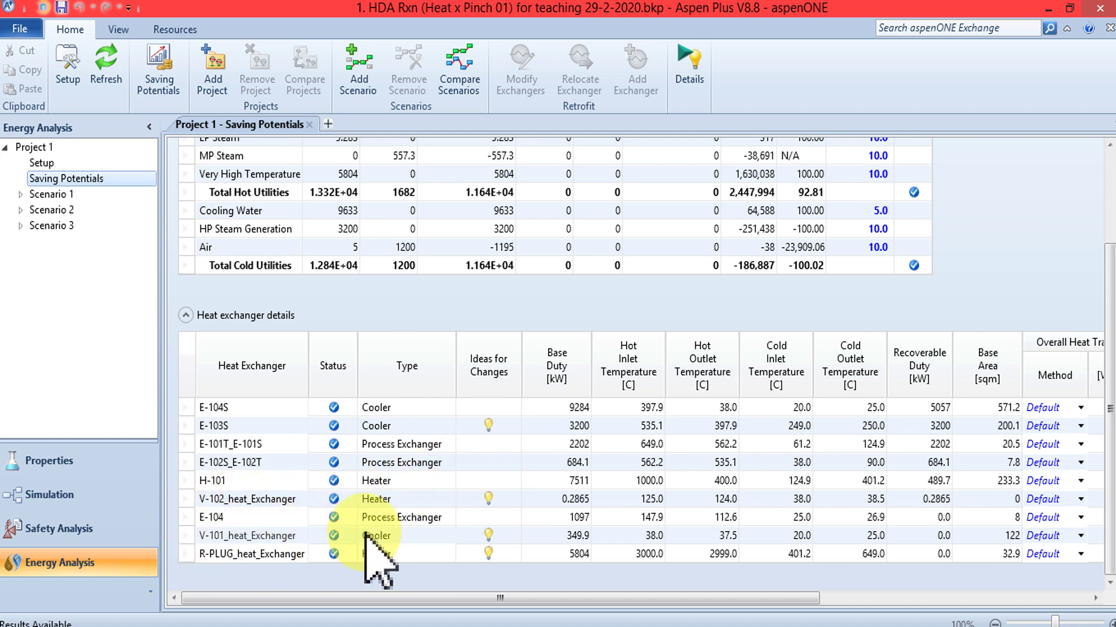
left_click(495, 534)
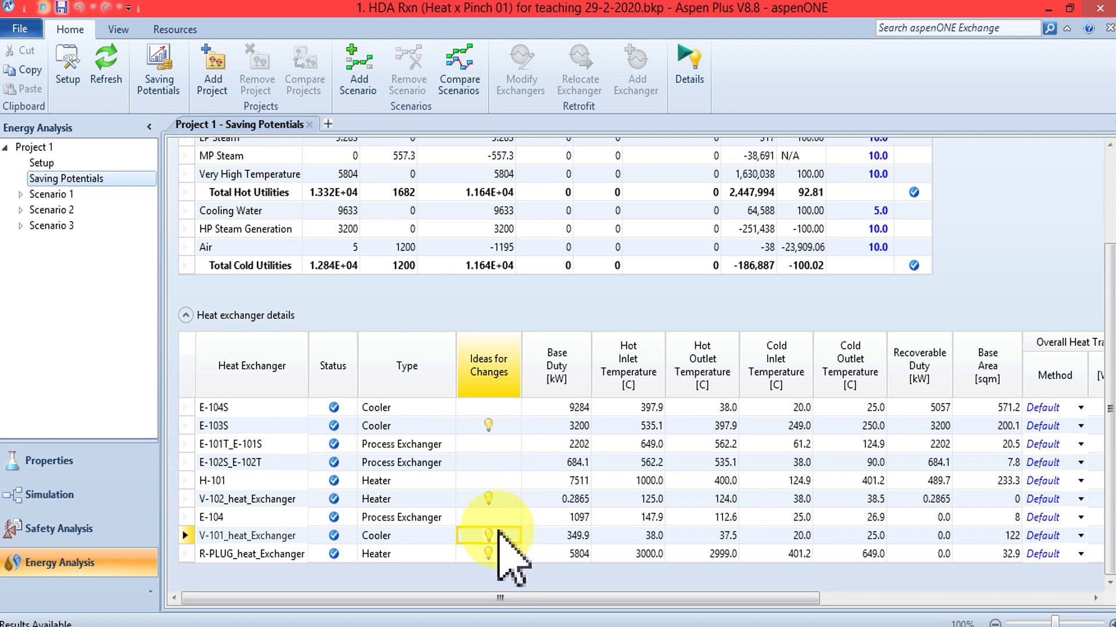
mouse_move(487, 538)
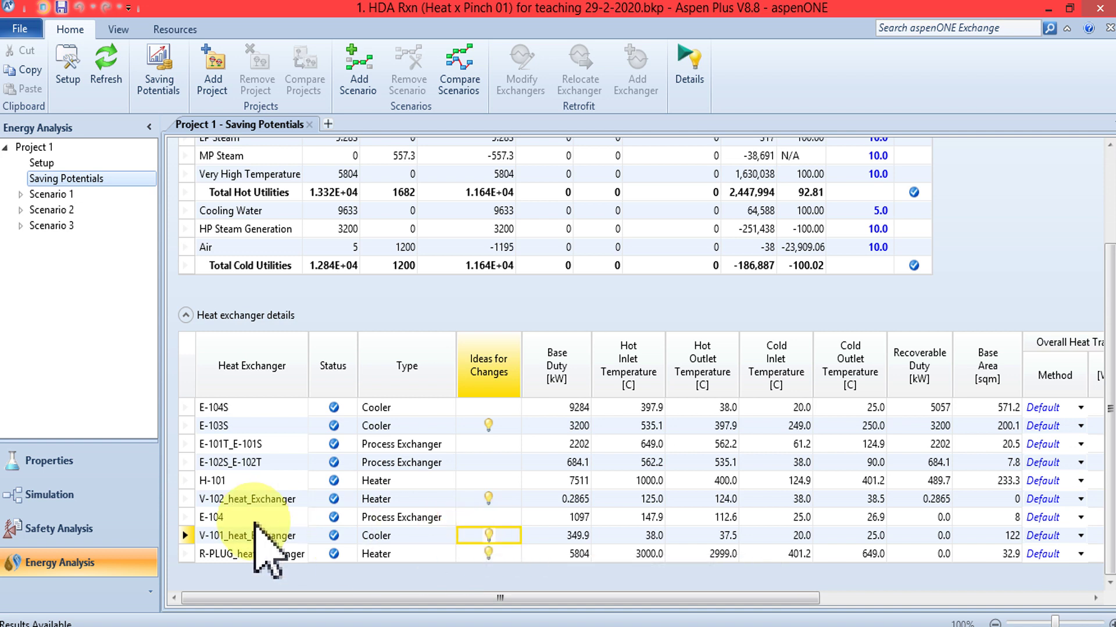
left_click(236, 498)
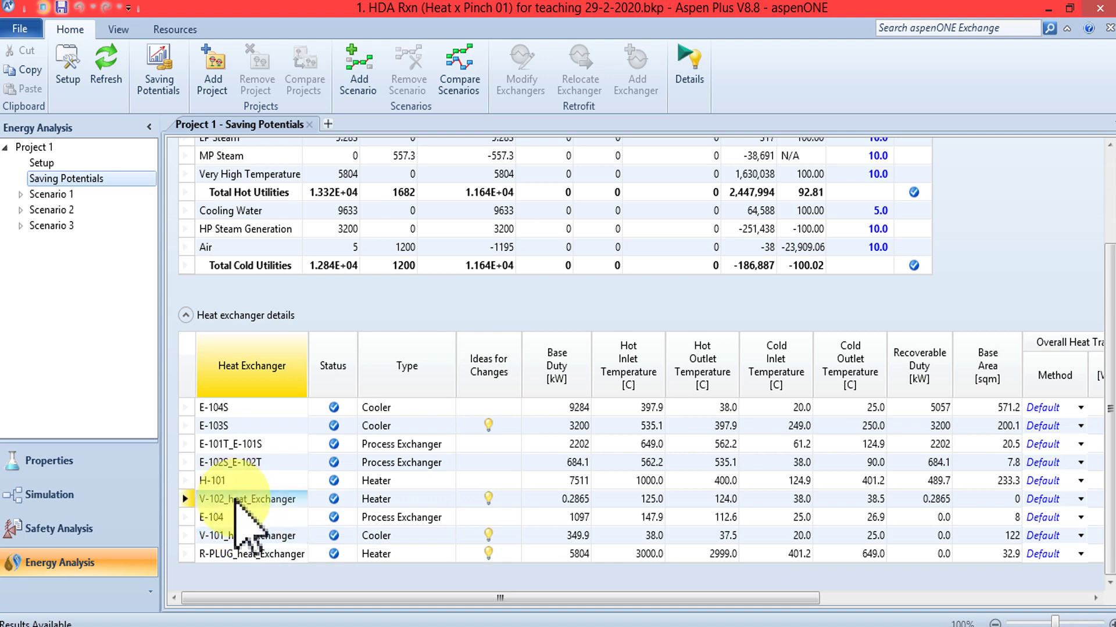
left_click(70, 197)
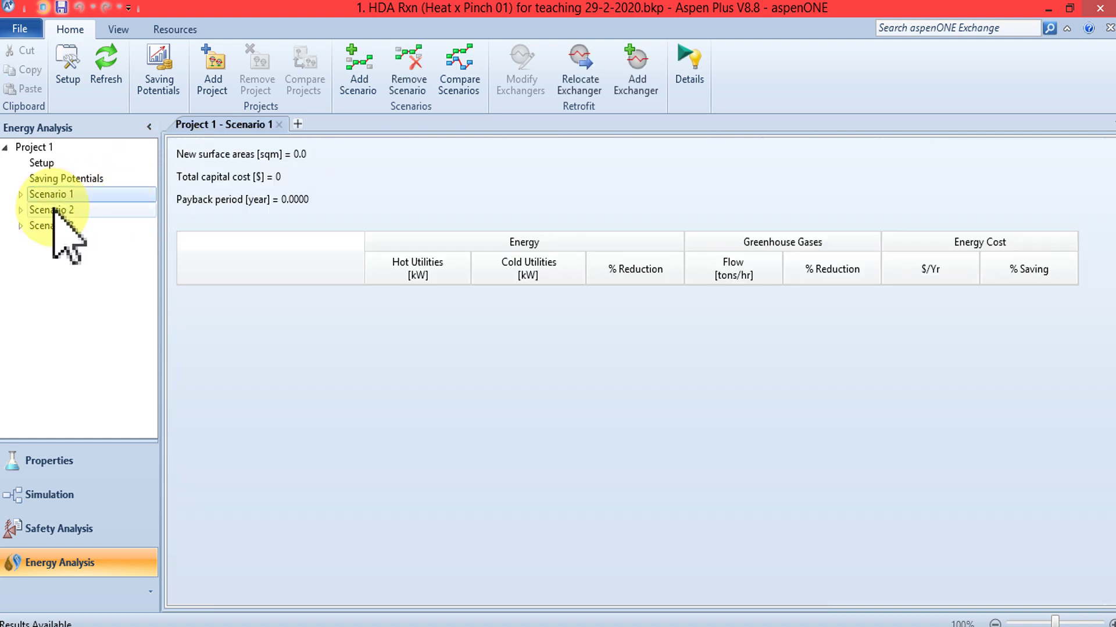
Check the Scenario 1 and Scenario 2 results, and review the utilities and heat exchanger details in Saving Potentials.
left_click(50, 211)
left_click(20, 194)
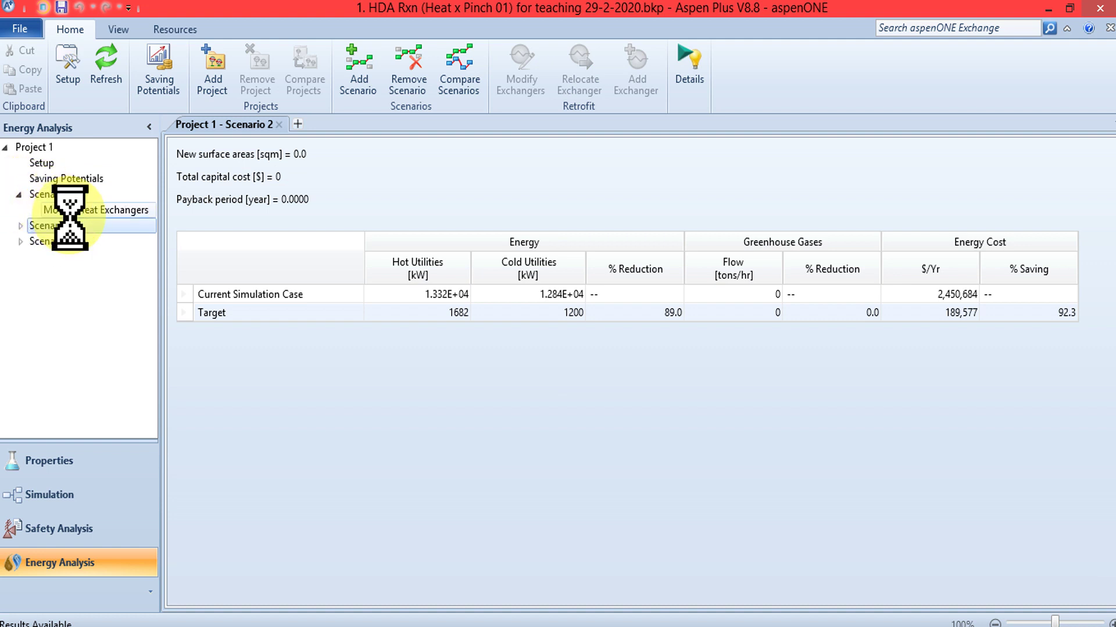
left_click(58, 210)
left_click(19, 196)
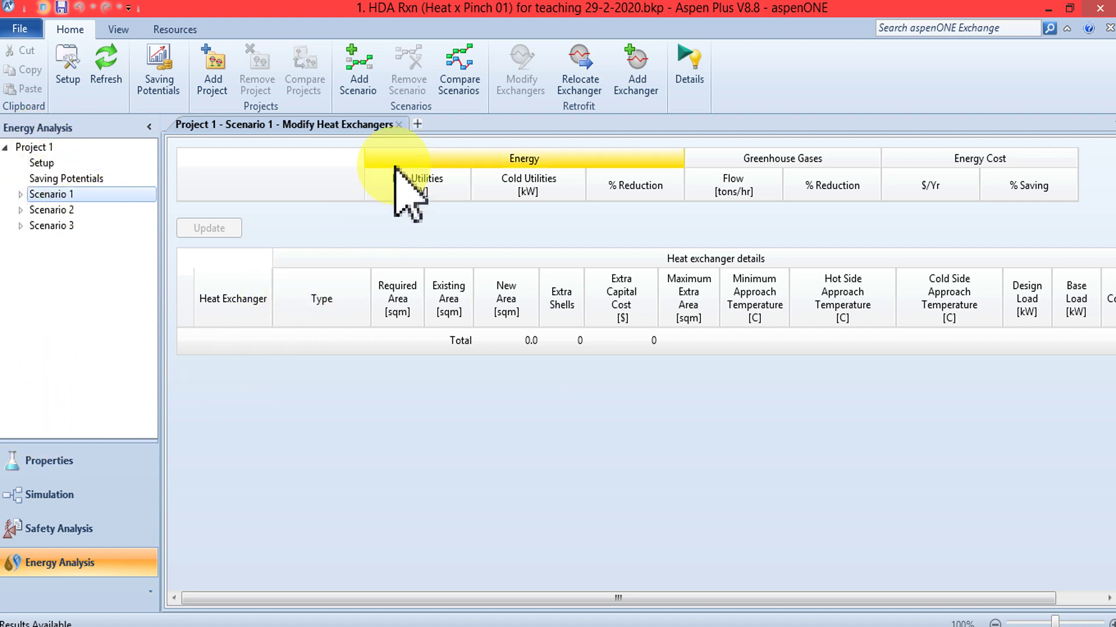
left_click(53, 179)
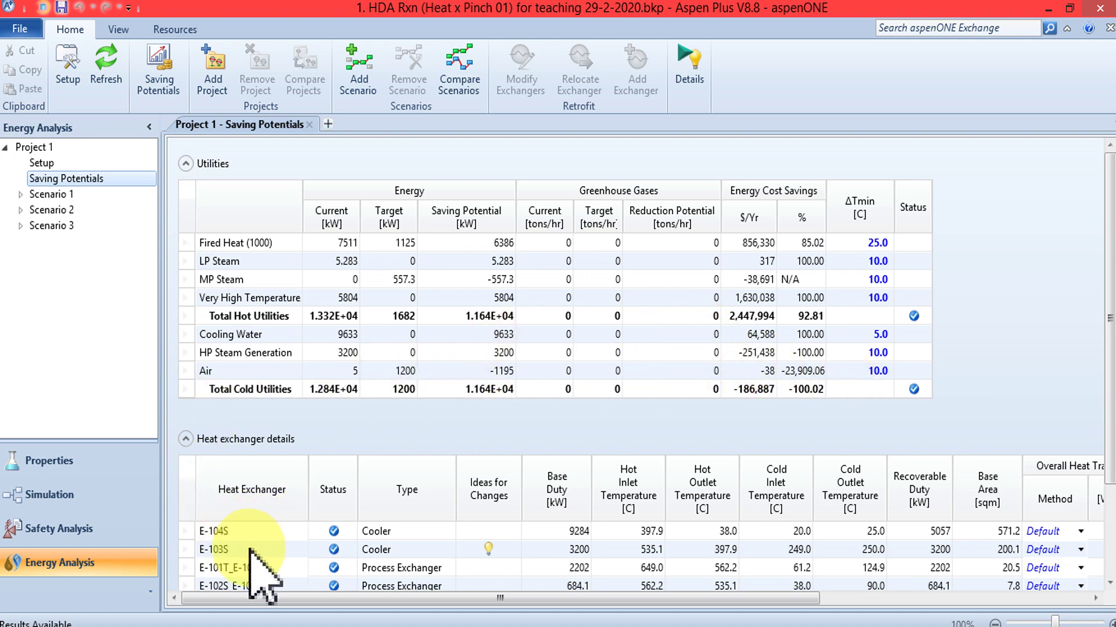
scroll(240, 441, "down", 1)
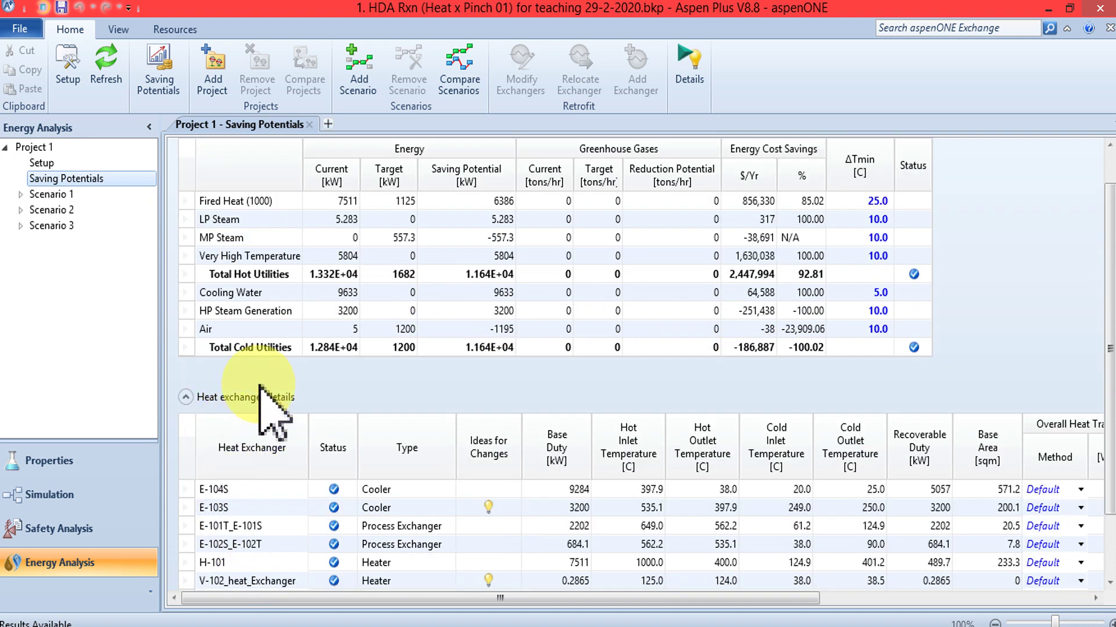
scroll(256, 401, "up", 1)
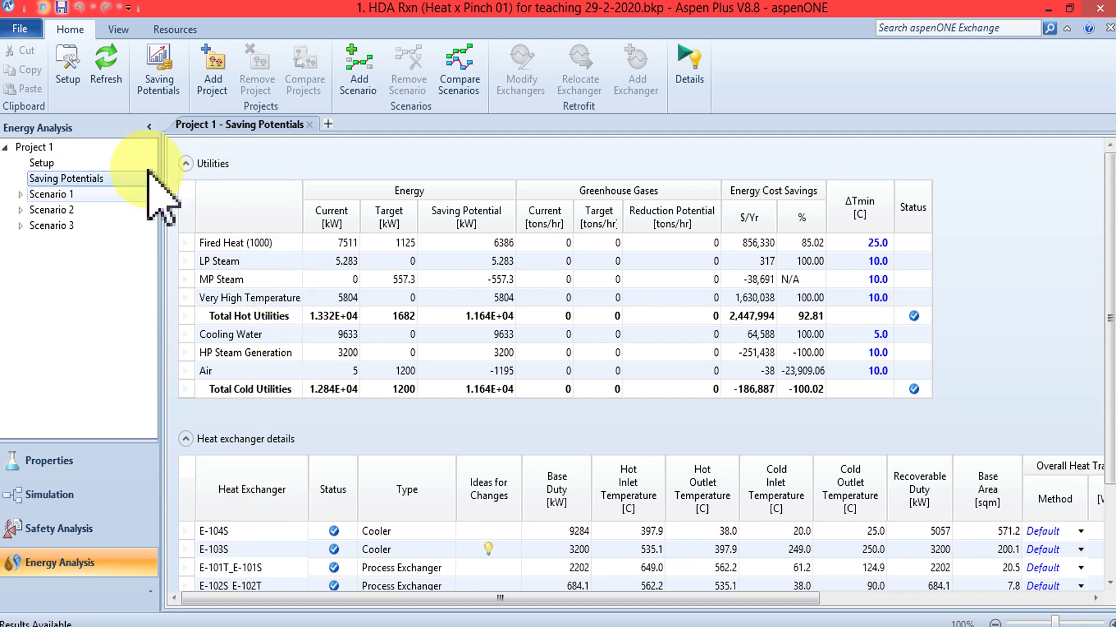
Return to the main simulation flowsheet and place a new Heater block above the GAS-RE1 stream.
left_click(74, 494)
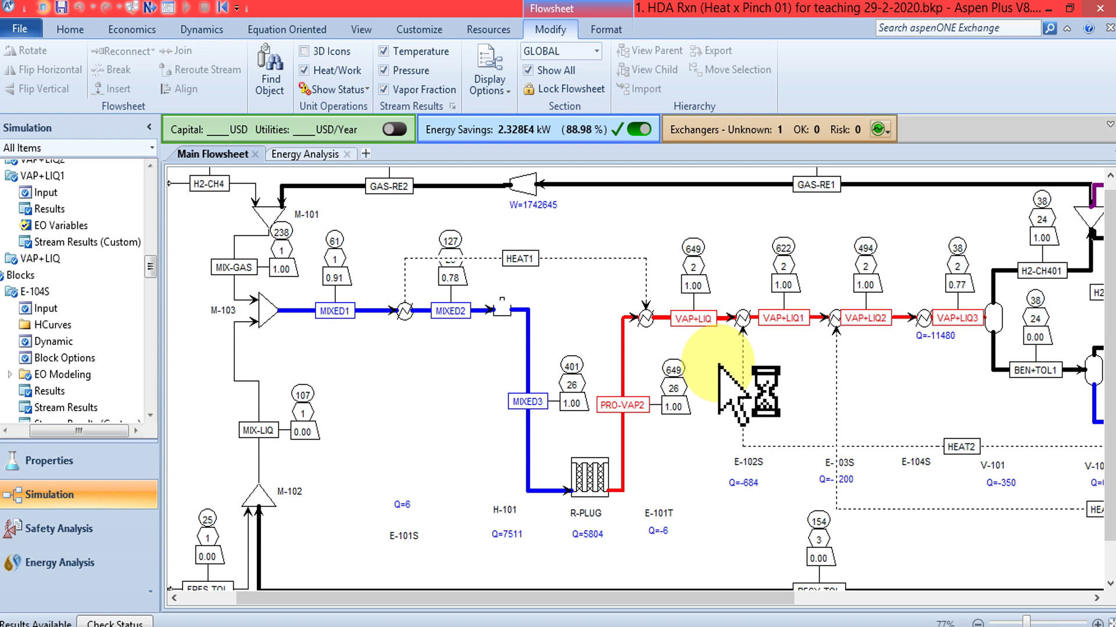
left_click_drag(709, 595, 799, 599)
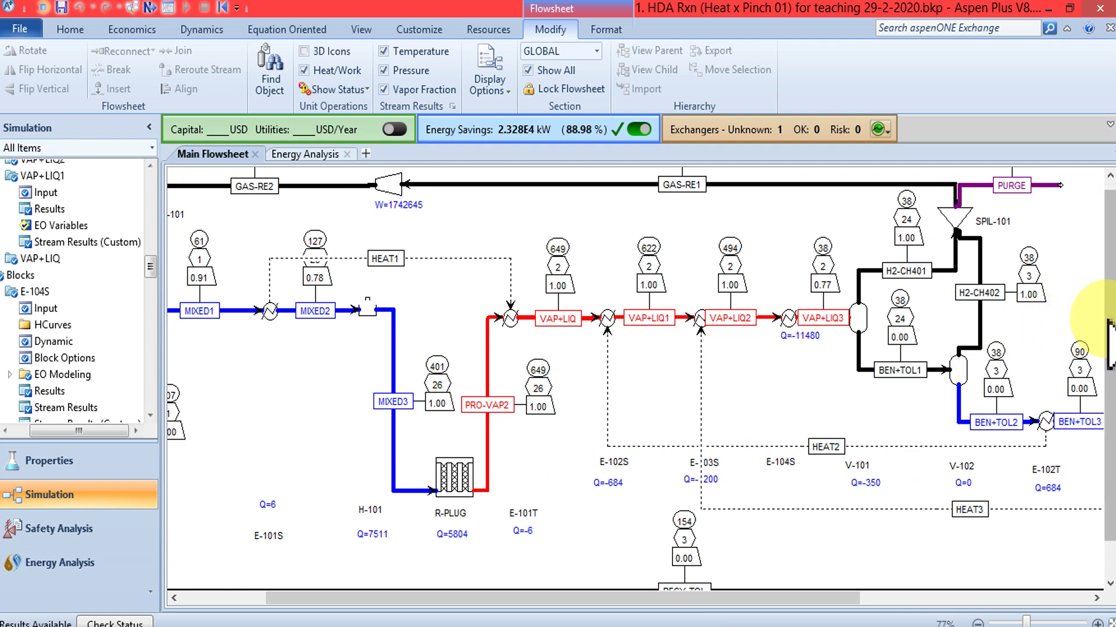
scroll(1089, 366, "up", 1)
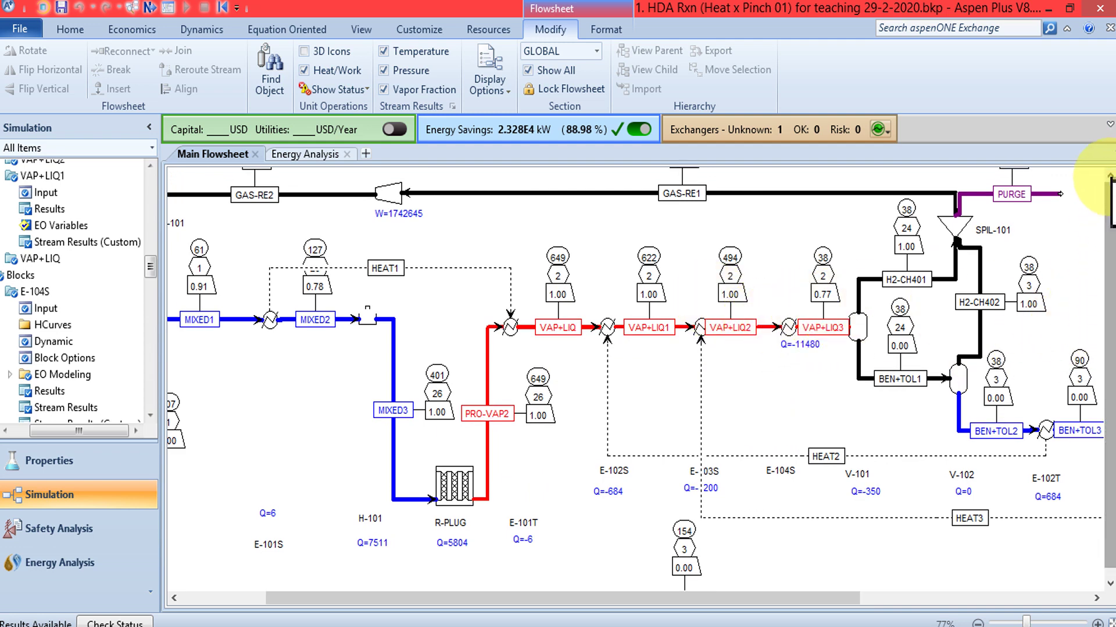
left_click(1110, 175)
left_click(1110, 175)
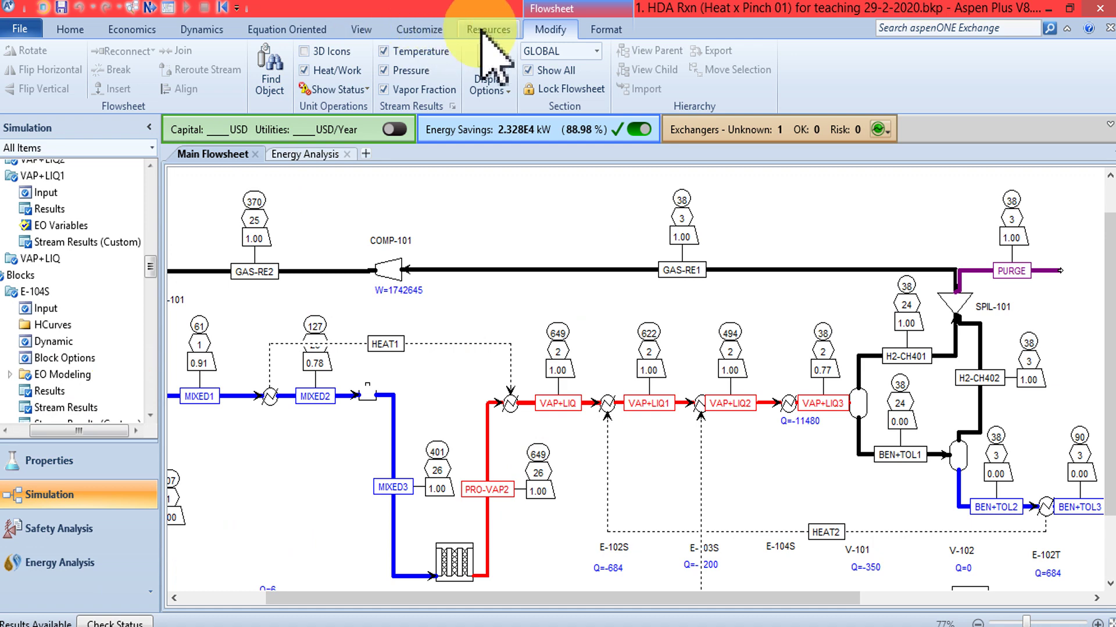
left_click(365, 30)
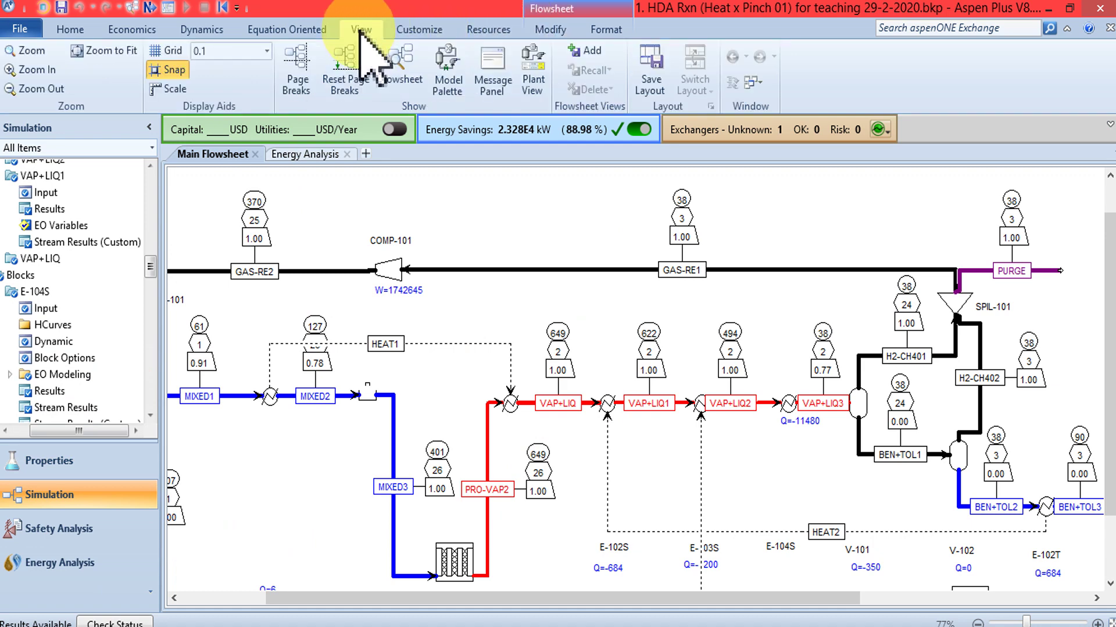
left_click(451, 72)
left_click(372, 530)
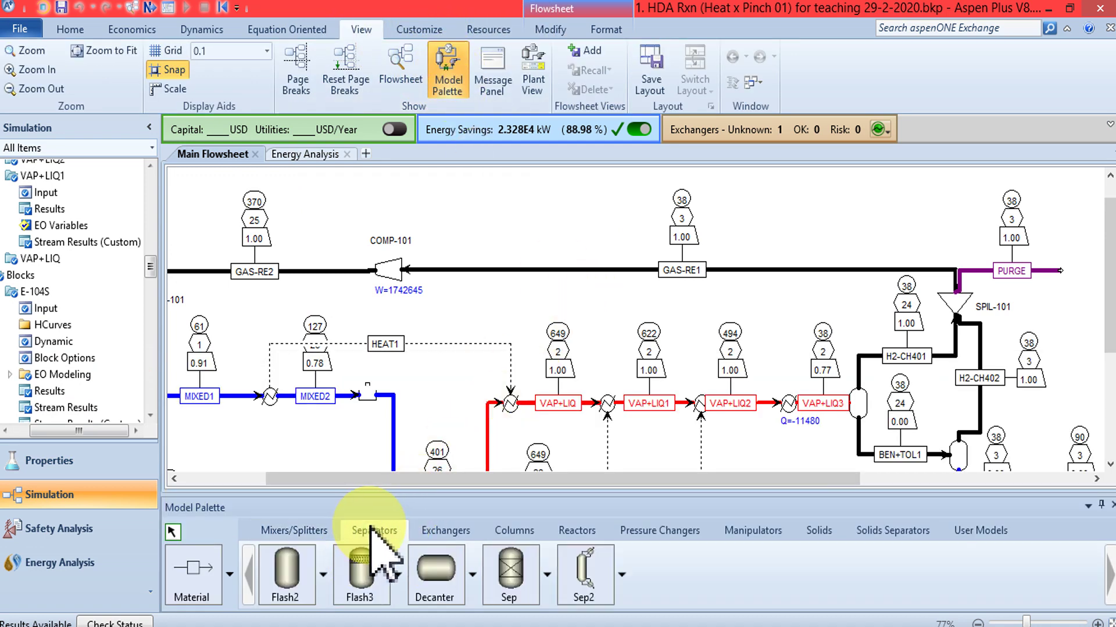
left_click(446, 531)
left_click(285, 567)
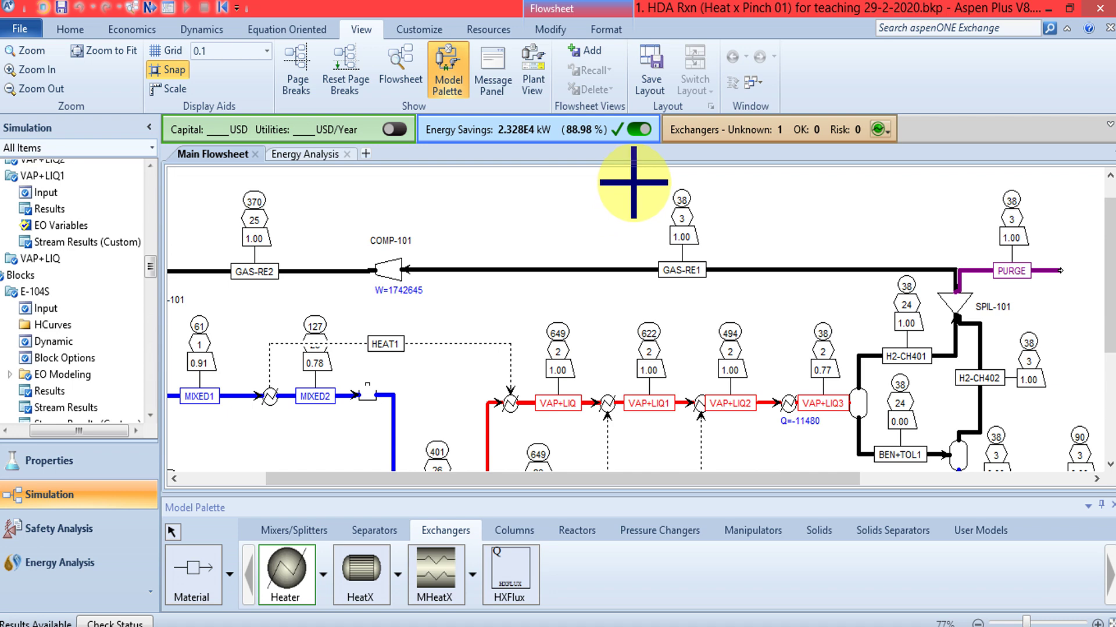
left_click(786, 186)
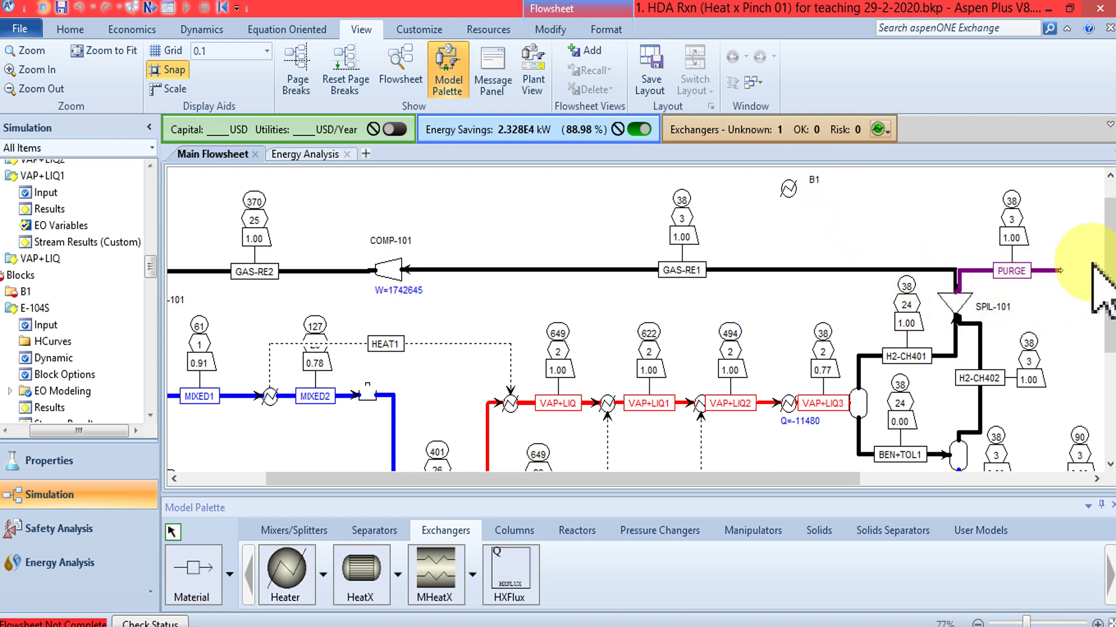
Rename the new heater block as E-104T and place its label above the block.
left_click_drag(1107, 238, 1107, 213)
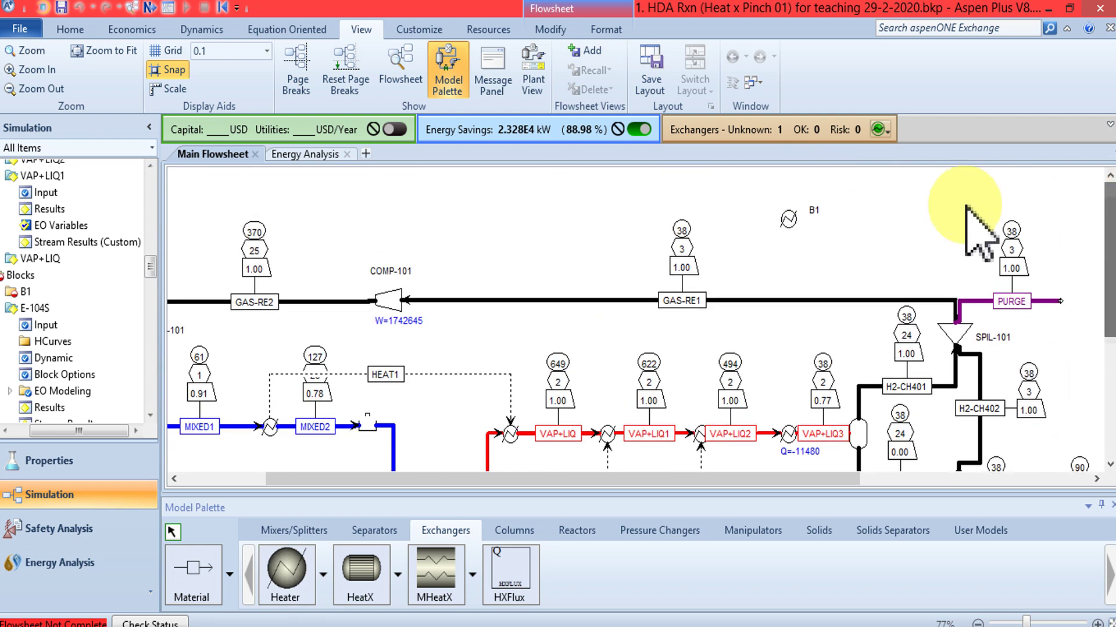
right_click(812, 210)
left_click(883, 467)
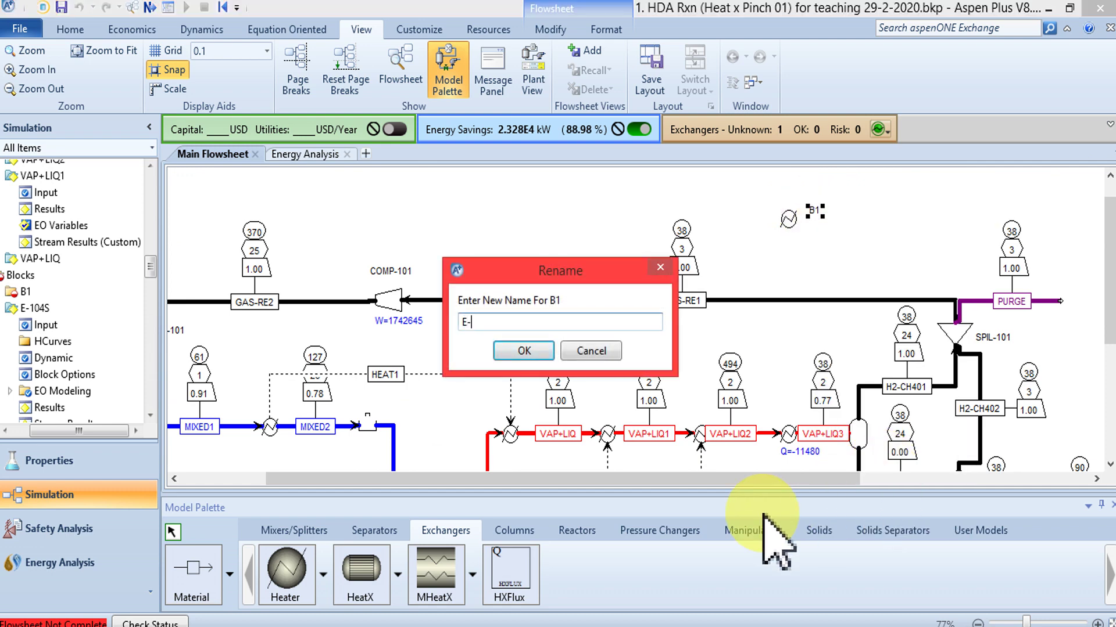
type("E-104T")
left_click(520, 352)
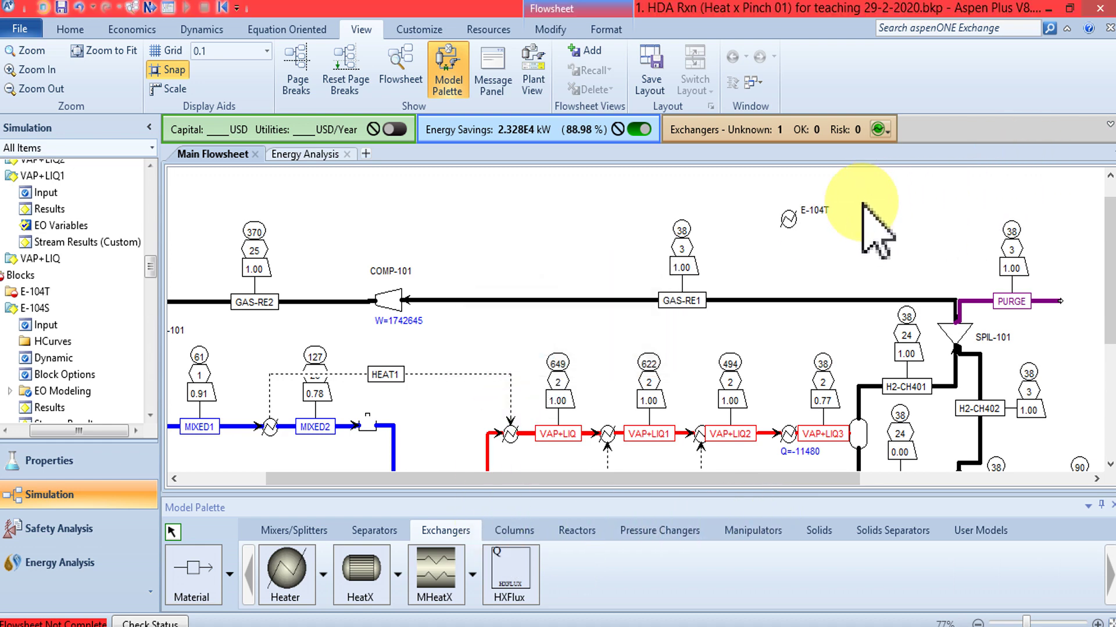
left_click(819, 211)
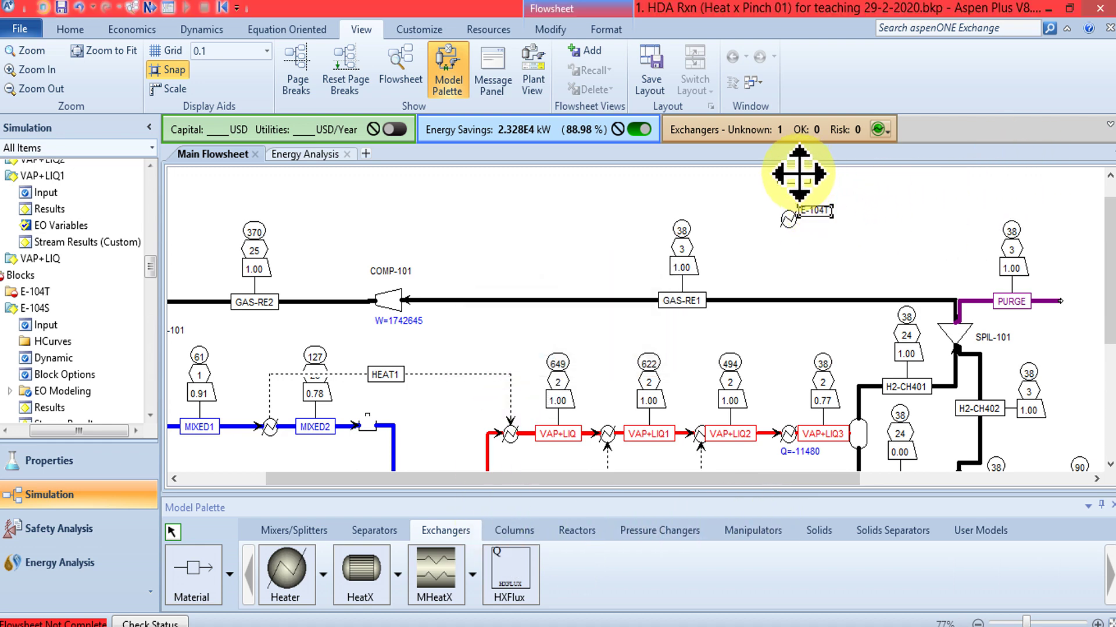
left_click_drag(799, 173, 797, 170)
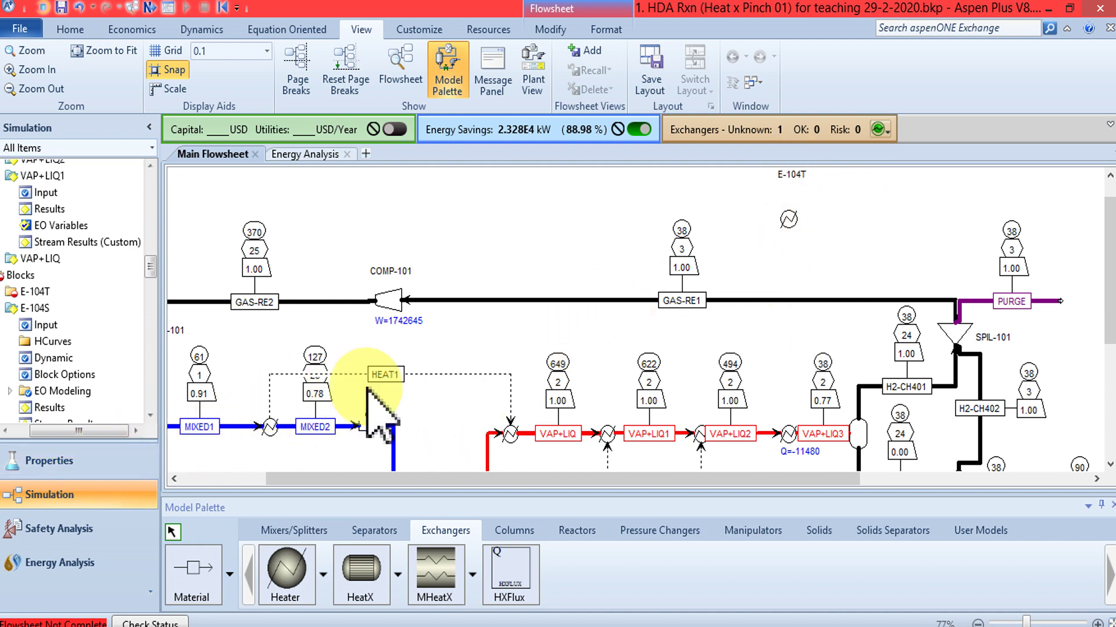
Add O2, N2 and CO2 to the component specifications in the Properties environment, accepting the parameter update.
left_click(51, 460)
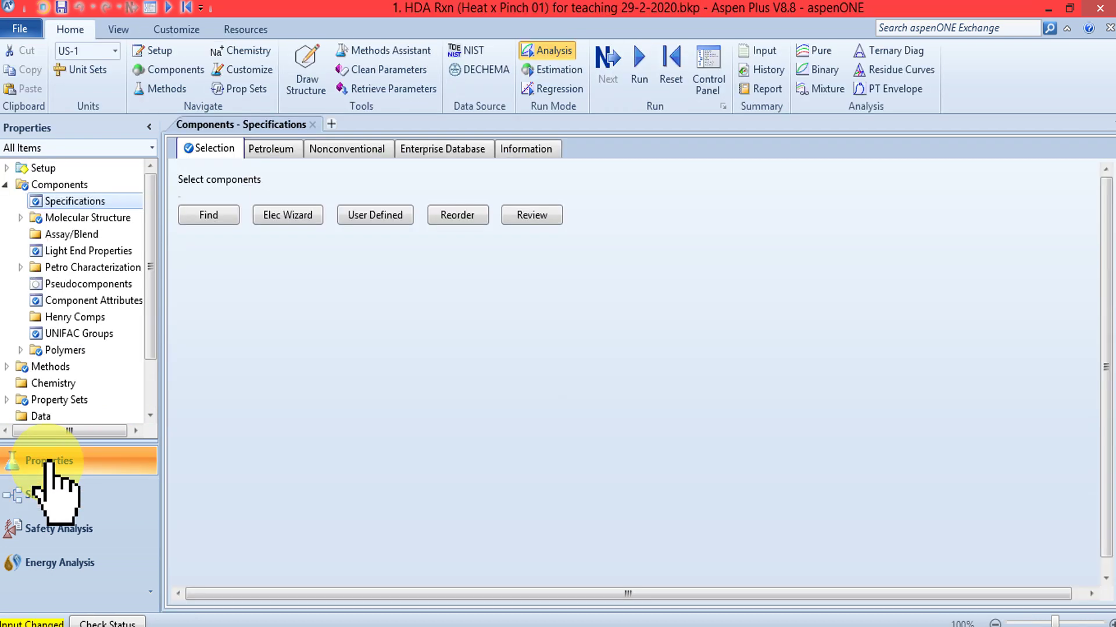
left_click(220, 346)
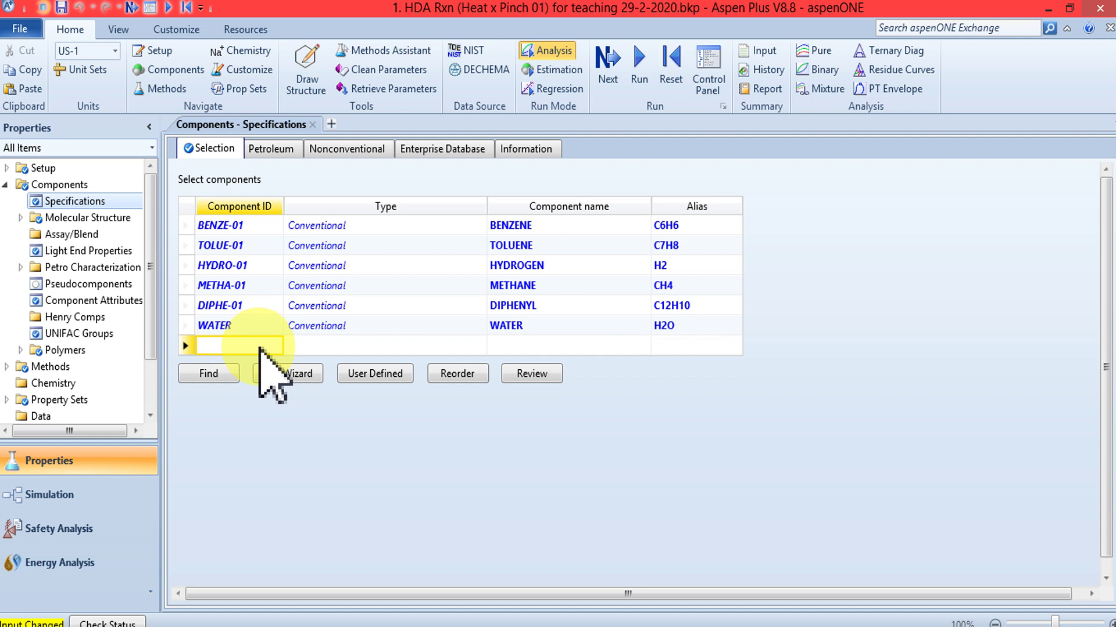
type("O2")
key("Return")
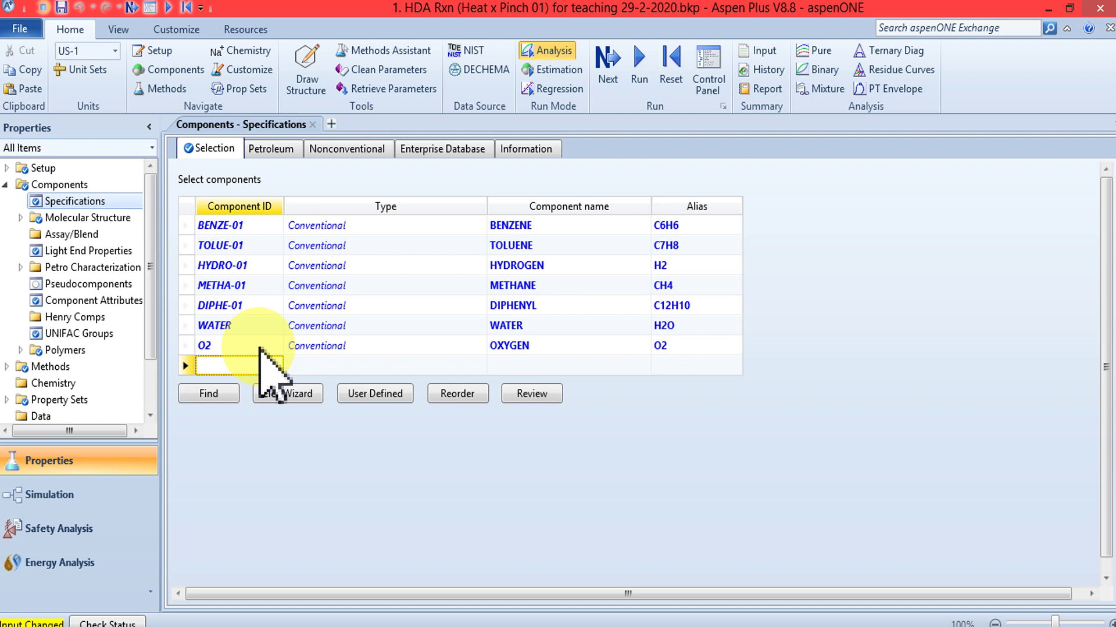
type("N2")
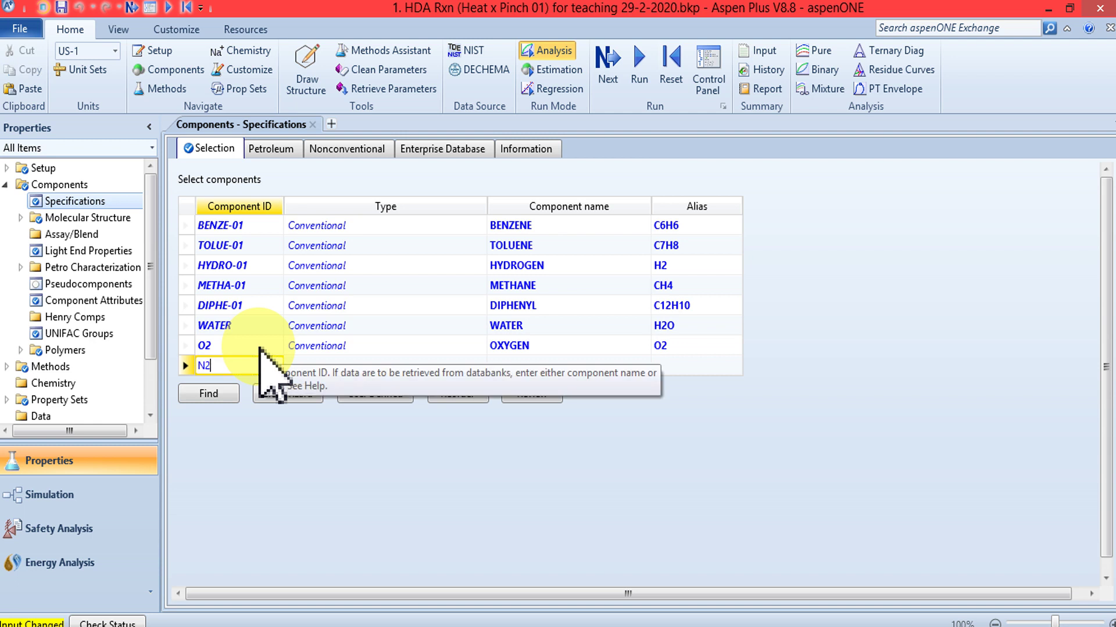
key("Return")
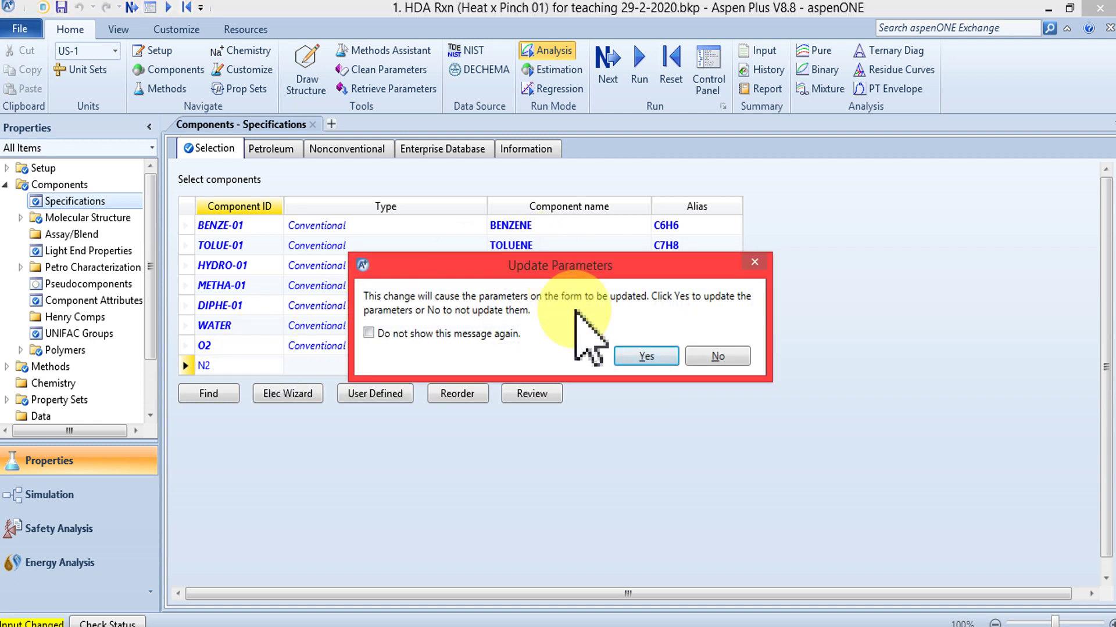
left_click(646, 356)
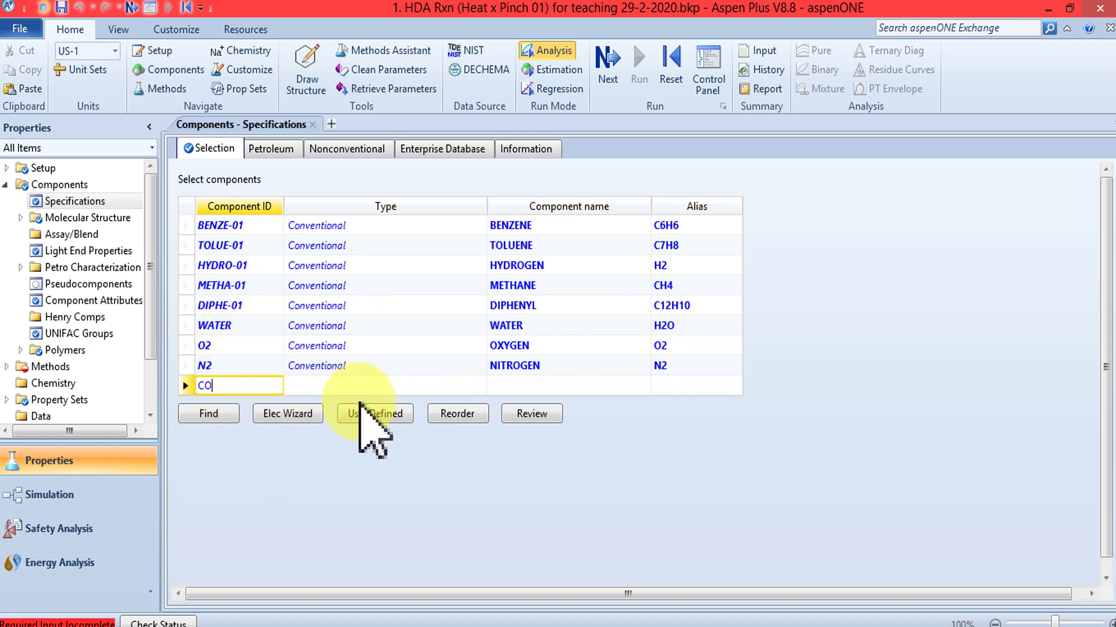
key("Return")
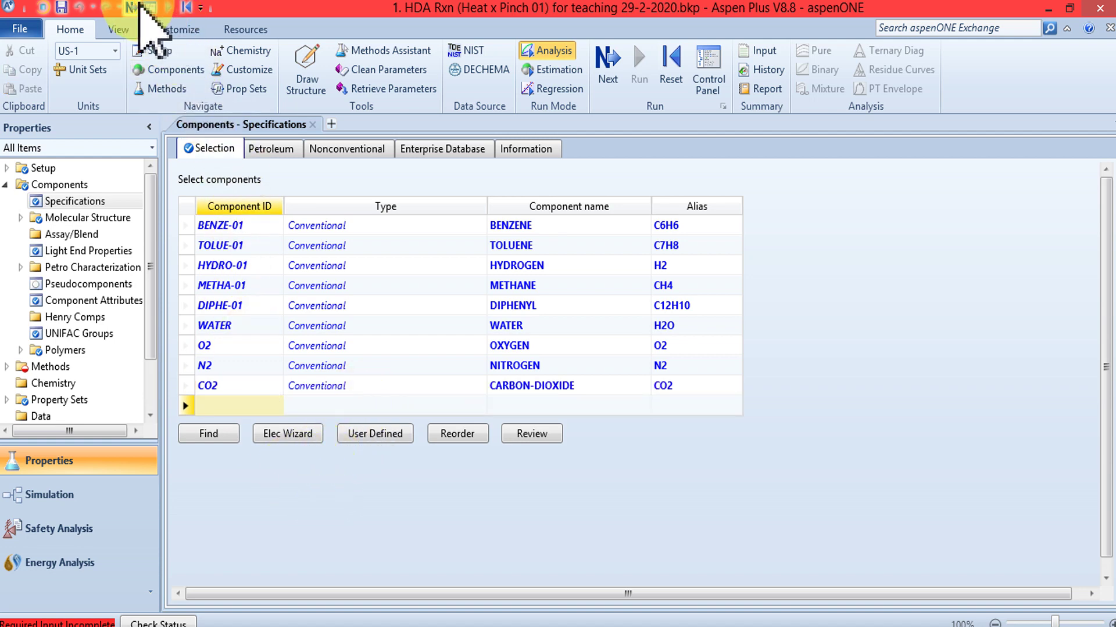
Advance to the PRKBV-1 binary interaction parameters for the expanded component list and run the property calculation.
key("F4")
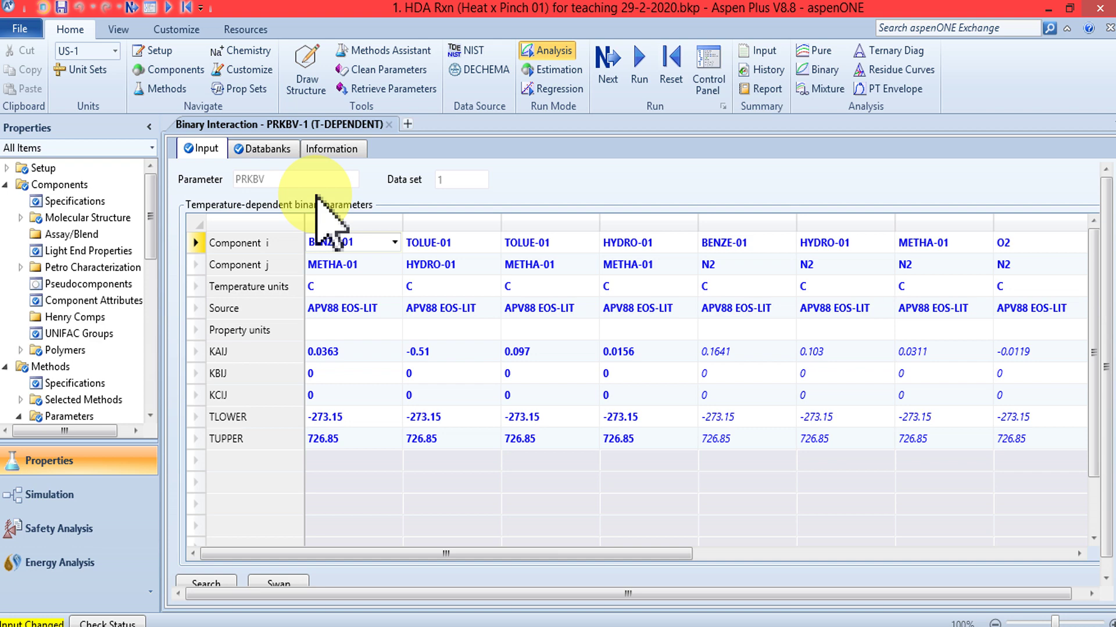
key("ctrl+c")
key("F5")
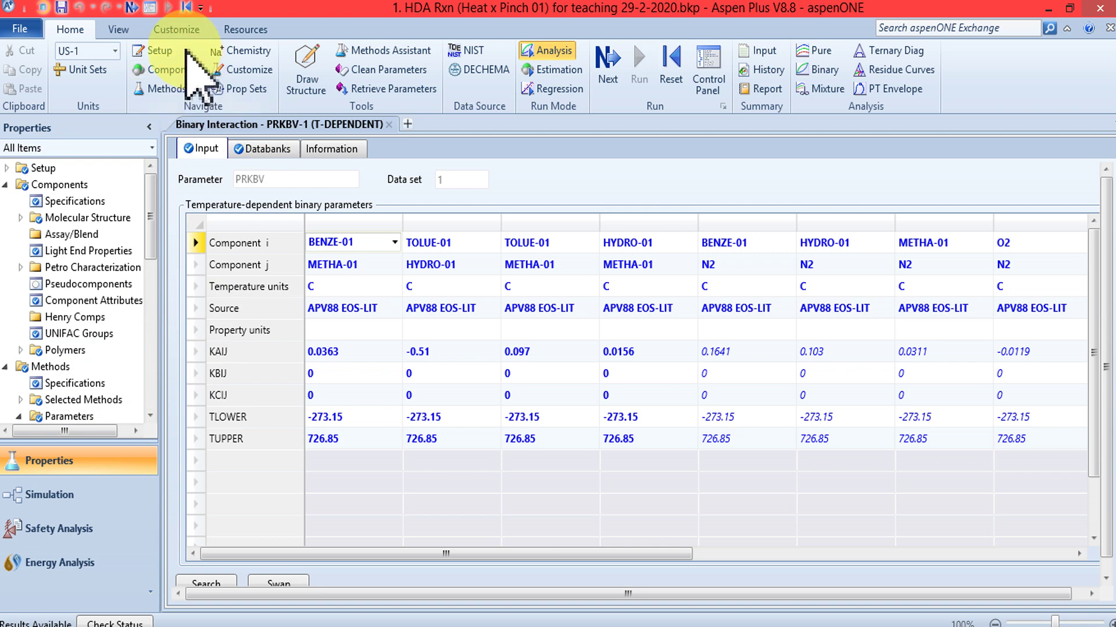
Return to the simulation flowsheet and connect an inlet and an outlet material stream to heater E-104T.
left_click(58, 495)
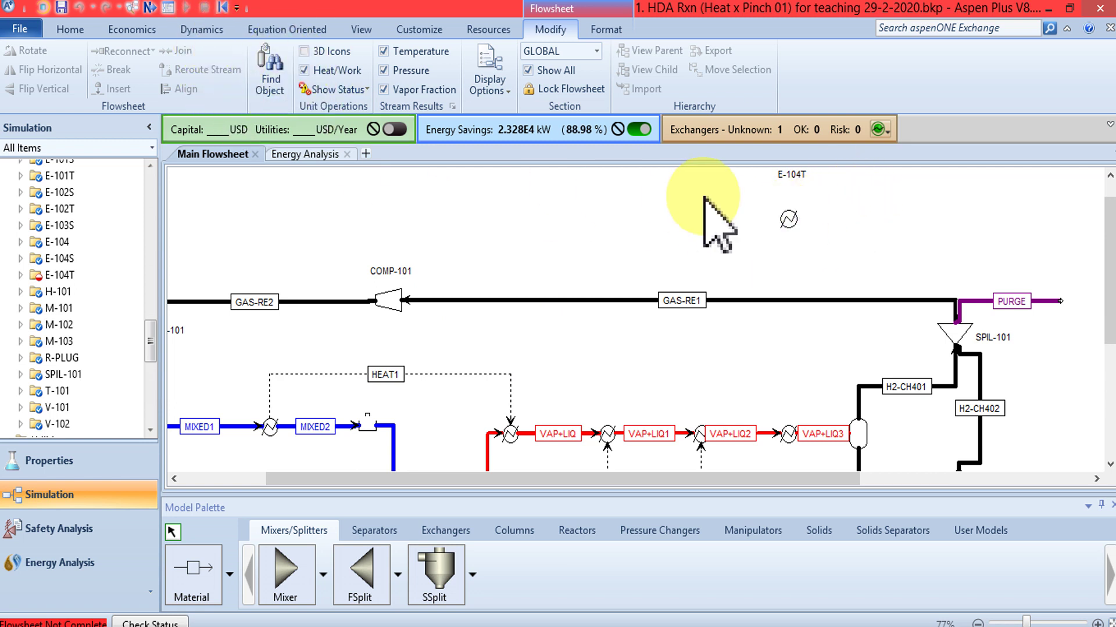
left_click(181, 560)
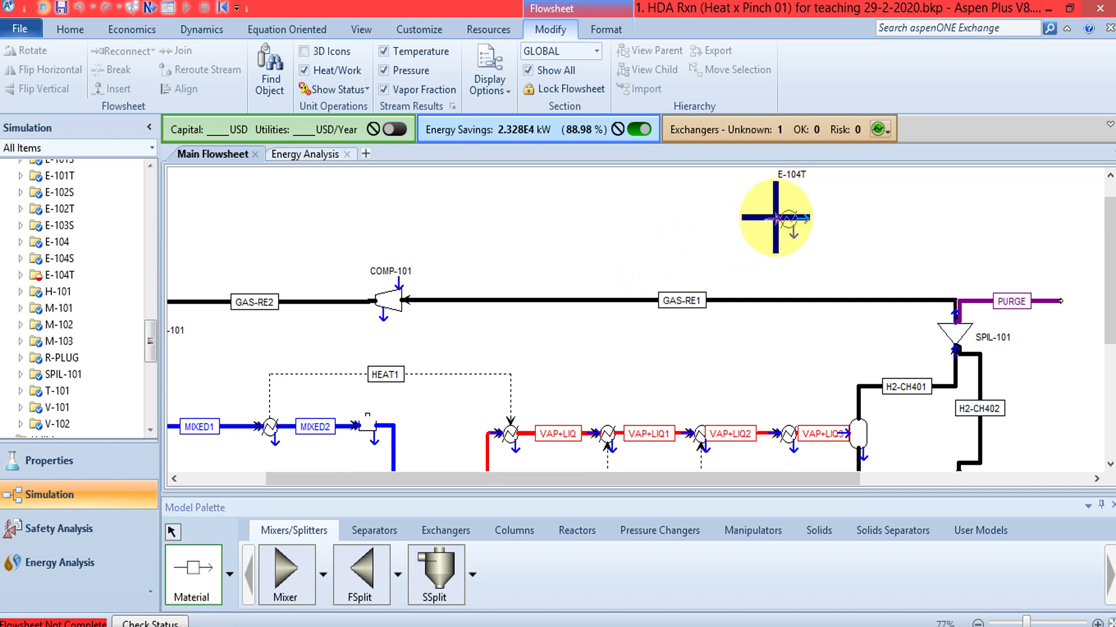
left_click(778, 218)
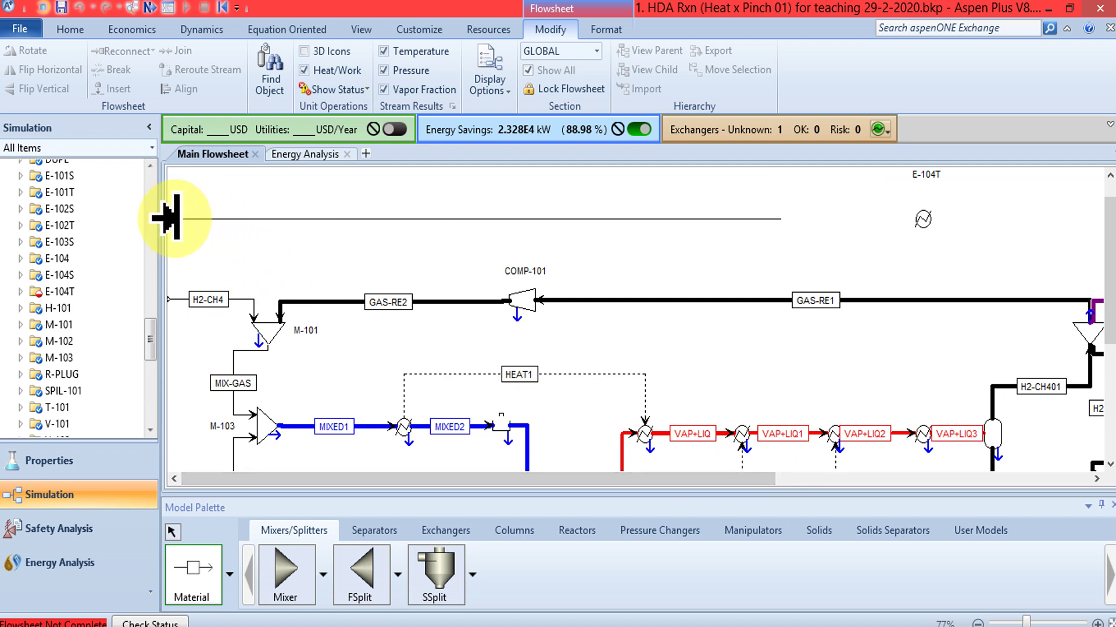
left_click(169, 218)
left_click_drag(700, 479, 968, 477)
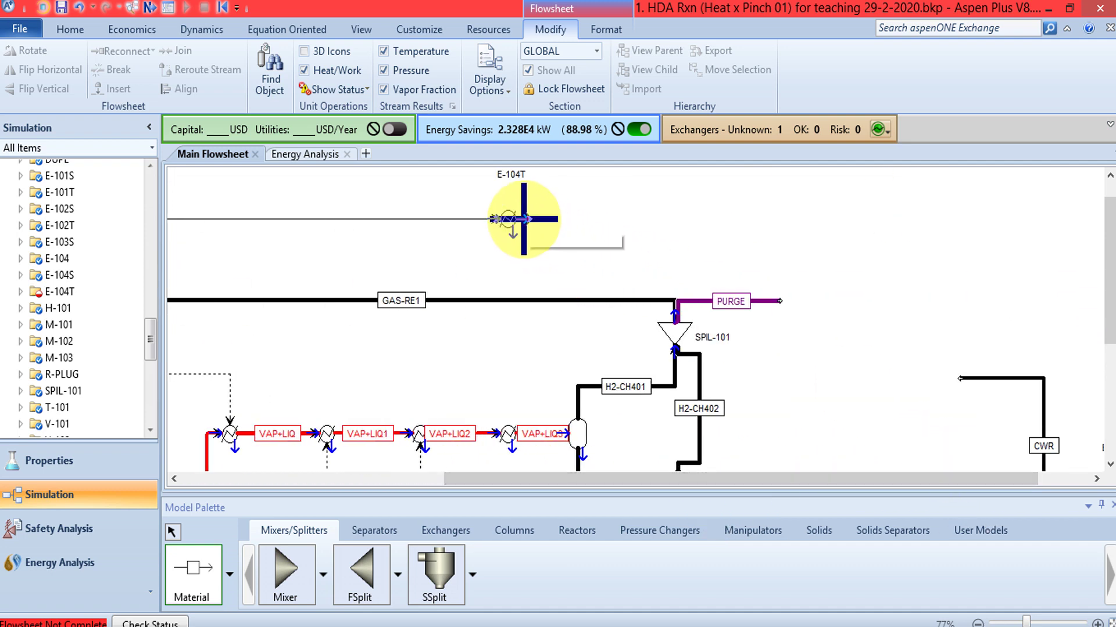
left_click(523, 219)
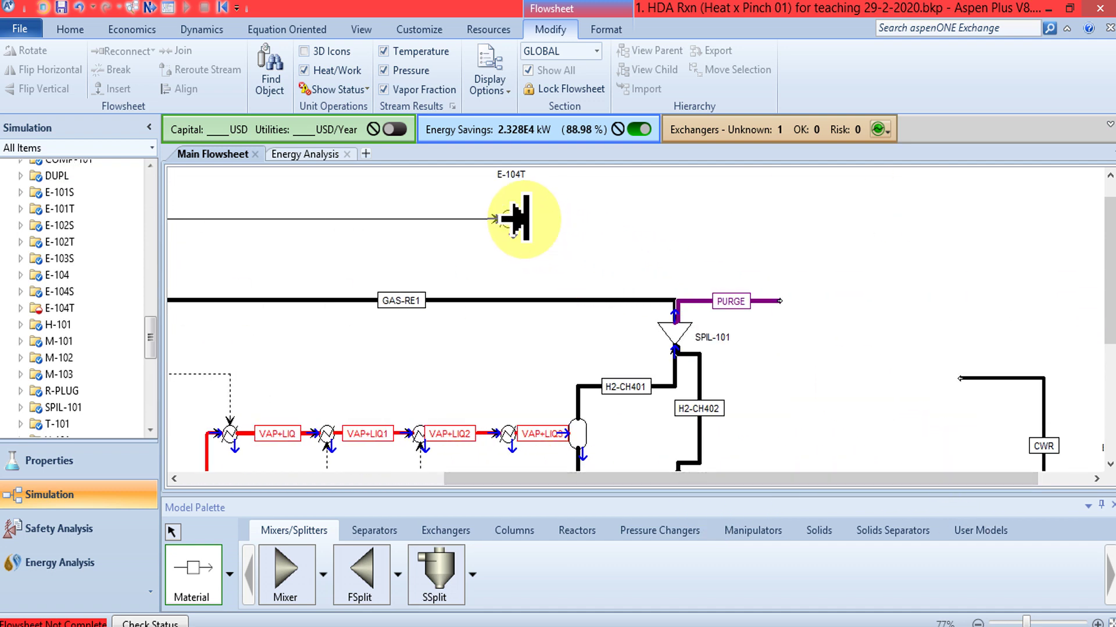
left_click(998, 219)
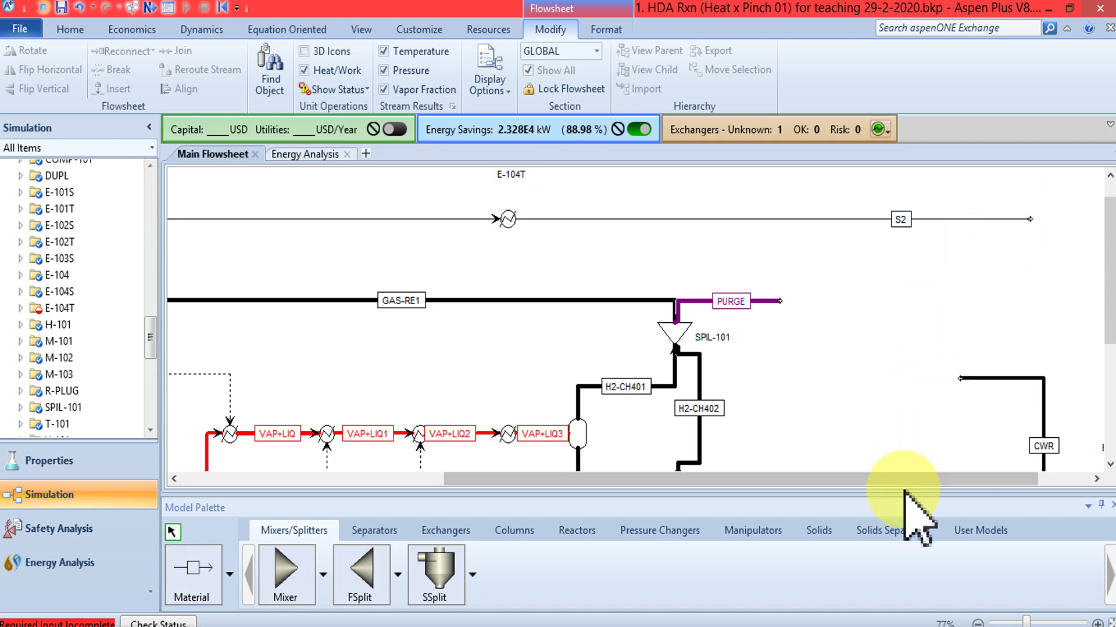
Rename the inlet material stream of heater E-104T as BFW.
left_click_drag(906, 480, 725, 430)
left_click(230, 219)
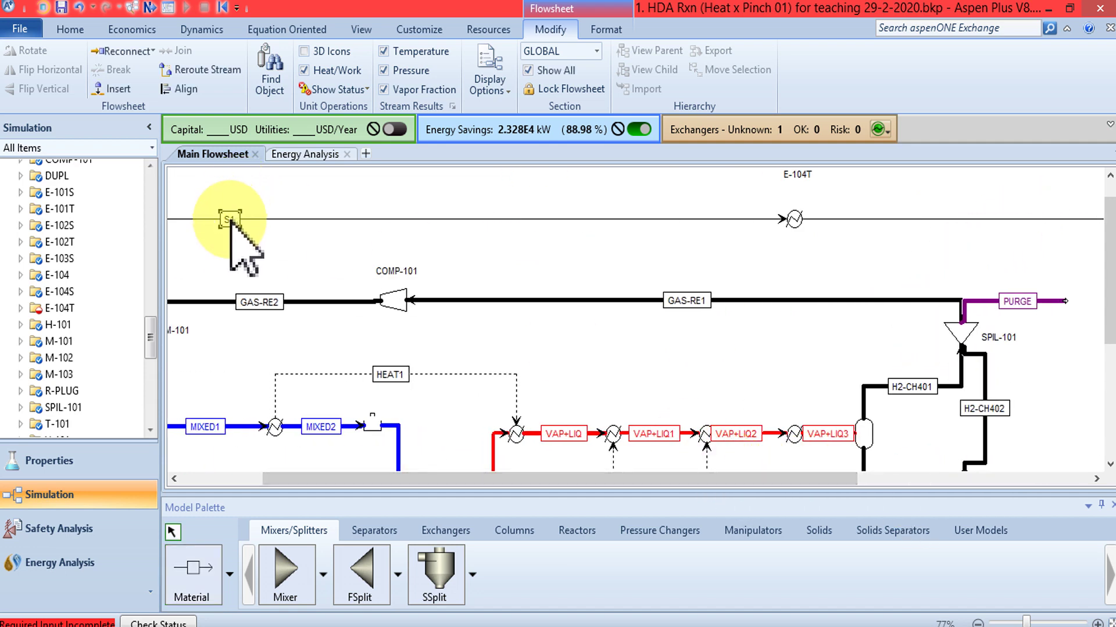
right_click(230, 221)
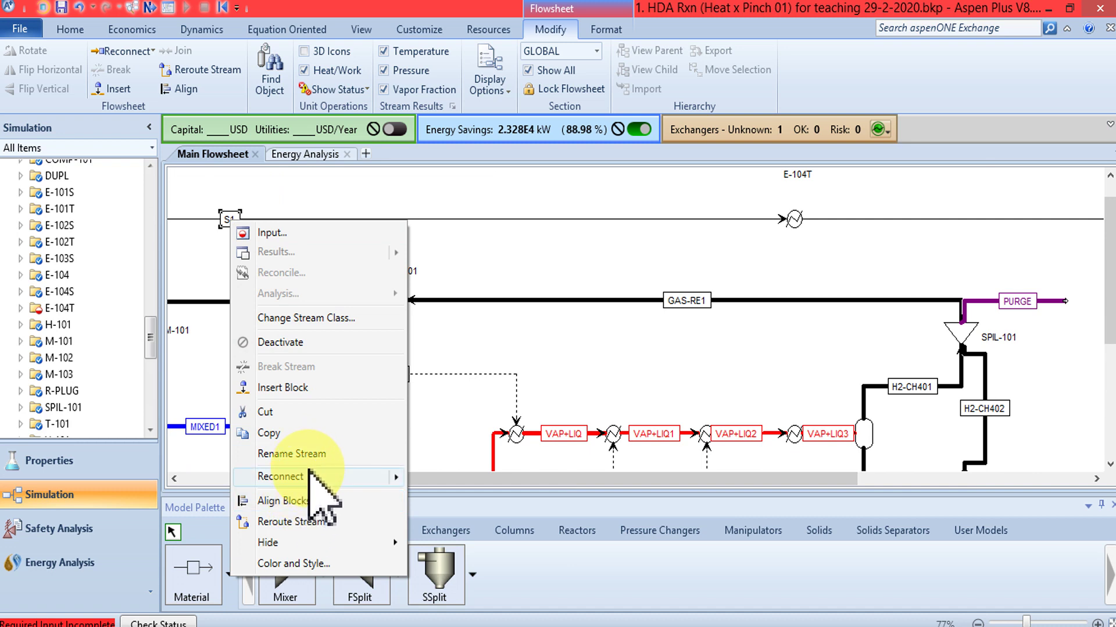
mouse_move(309, 473)
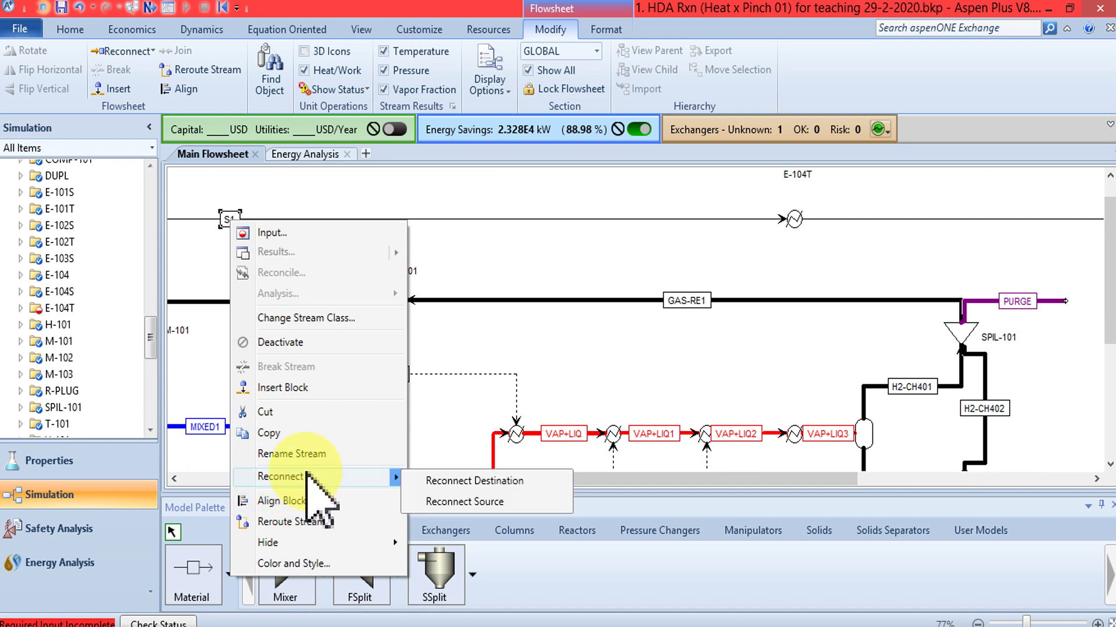
left_click(311, 455)
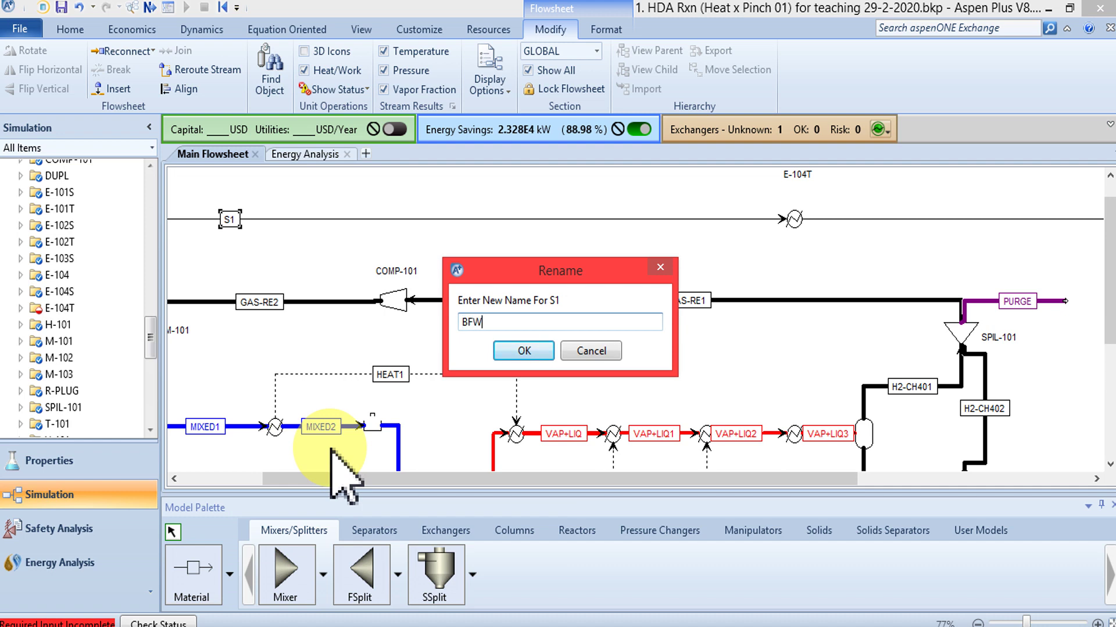
left_click(524, 350)
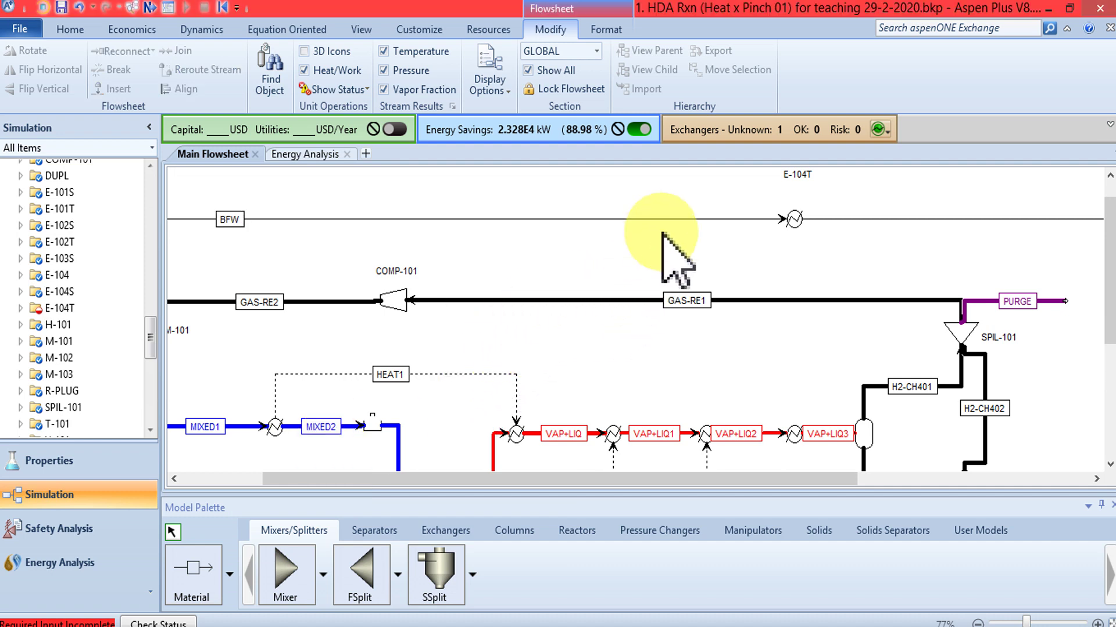
Open the BFW stream specifications and set the temperature to 25 C and the pressure to 2 atm.
left_click_drag(706, 478, 647, 479)
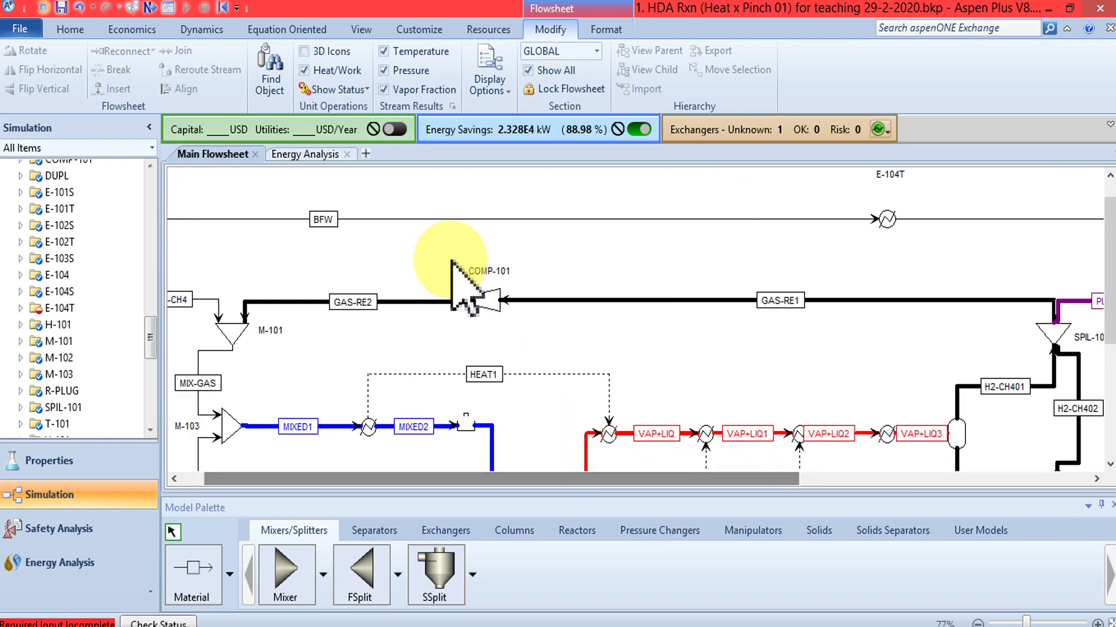
double_click(448, 219)
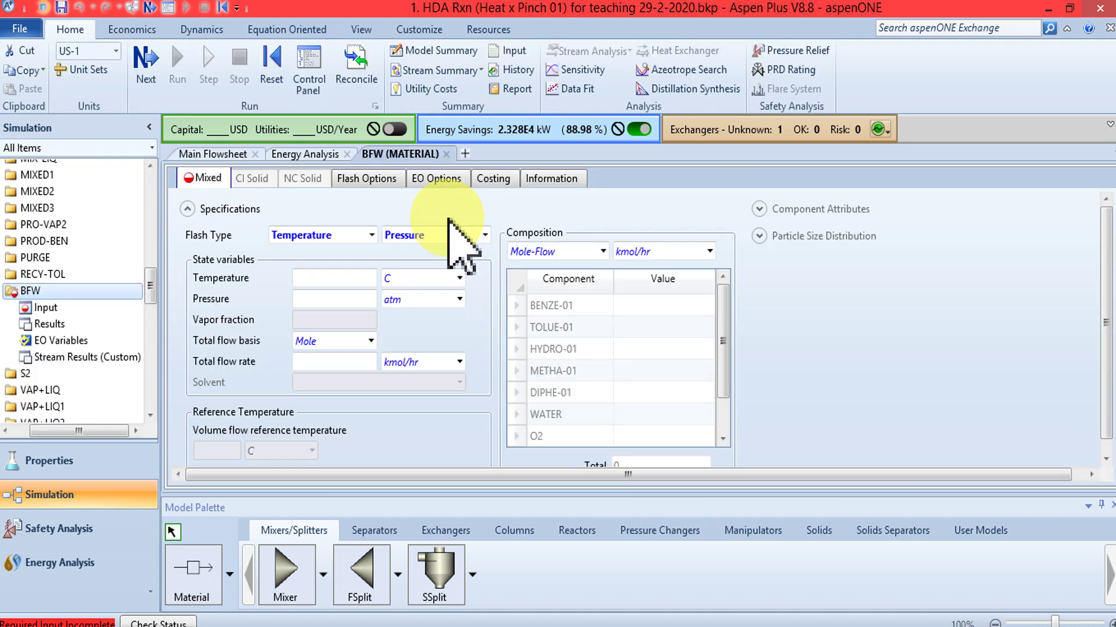
left_click(354, 279)
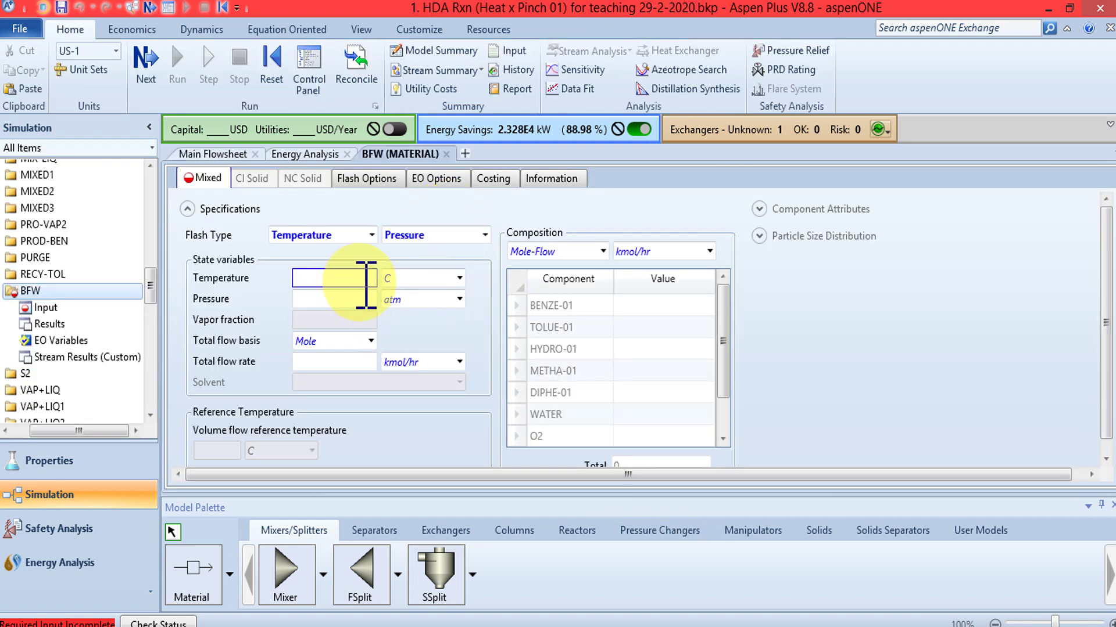
left_click(348, 300)
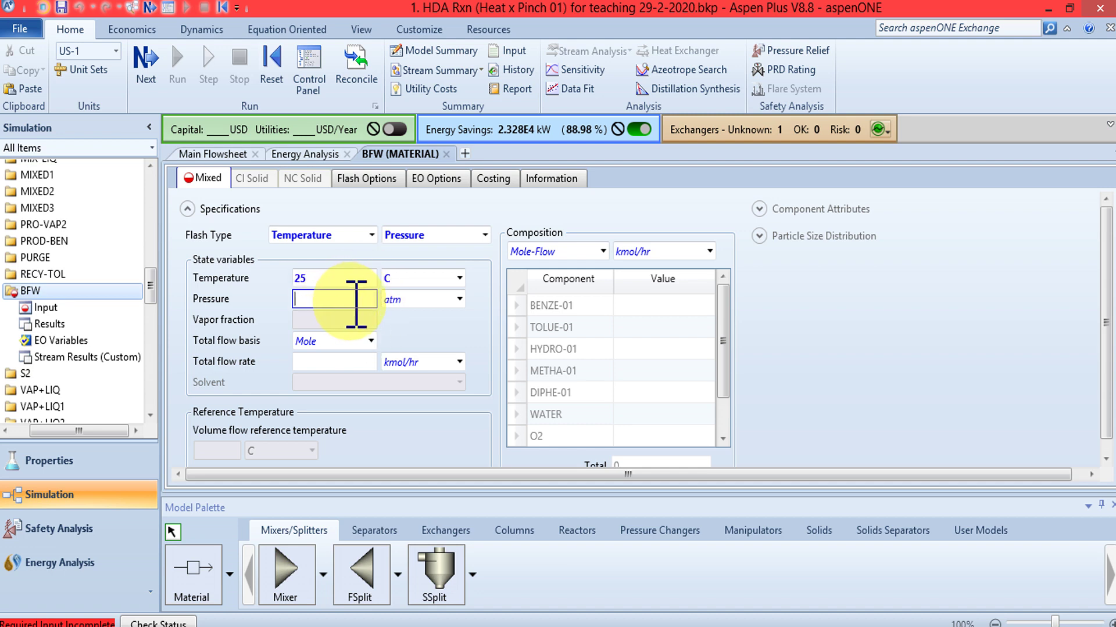
type("2")
left_click(809, 351)
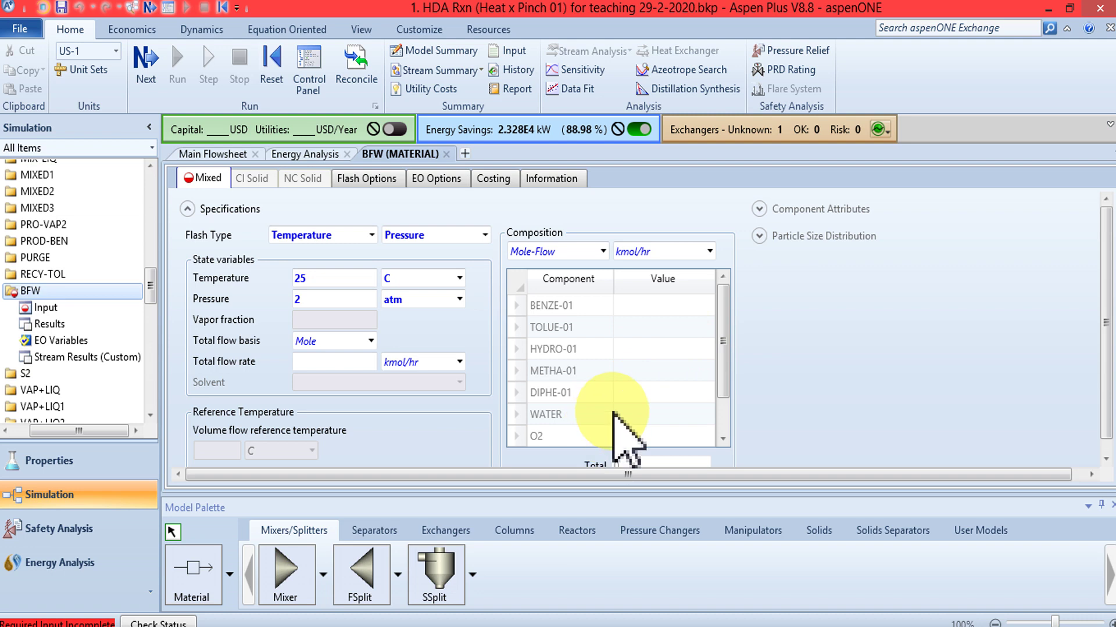
Define the BFW composition on a Stdvol-Flow basis with 1000 cum/hr of WATER.
left_click(534, 251)
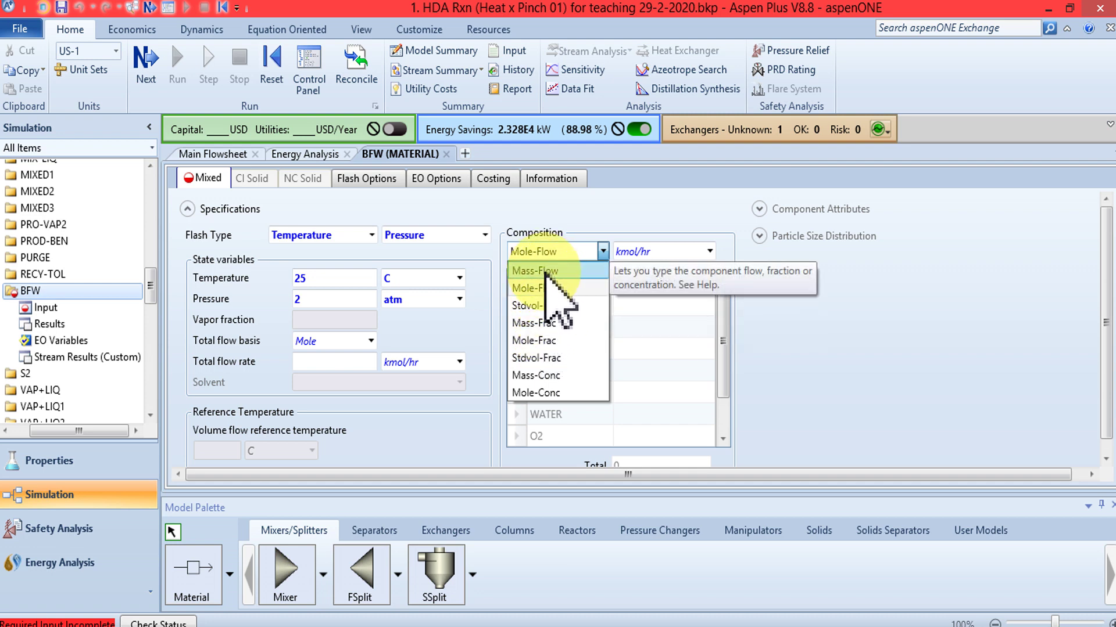
left_click(546, 304)
left_click(625, 414)
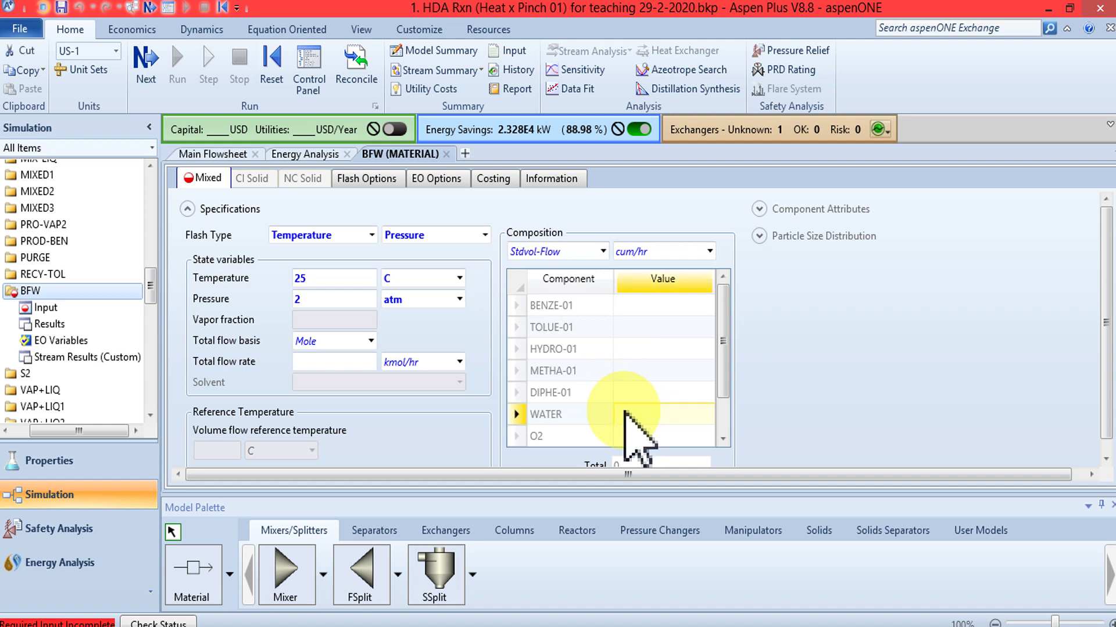
type("1000")
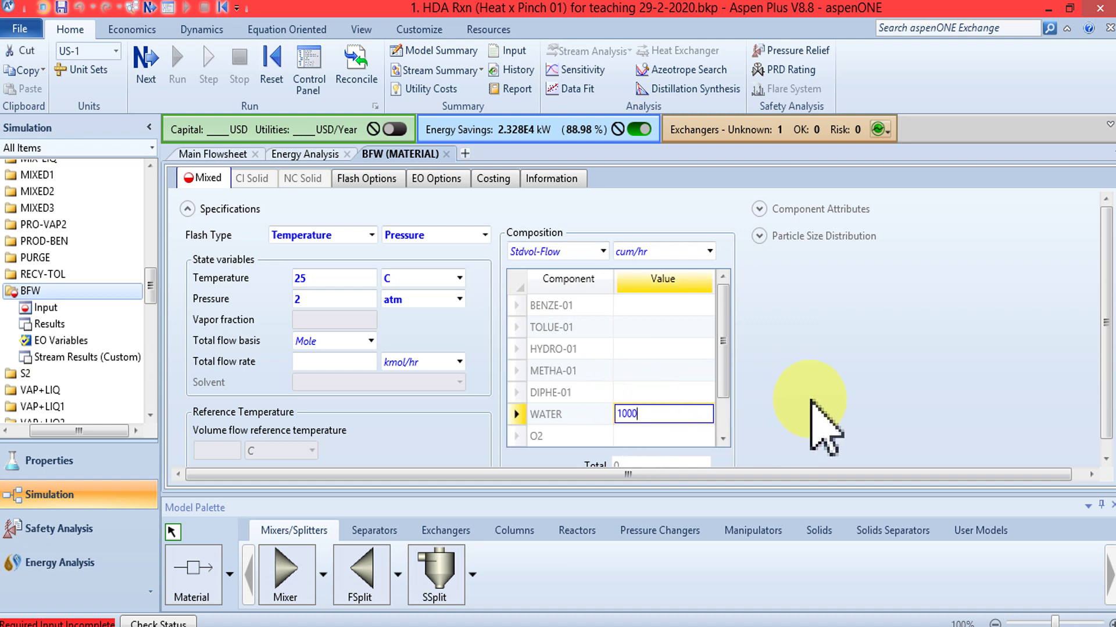
key("Return")
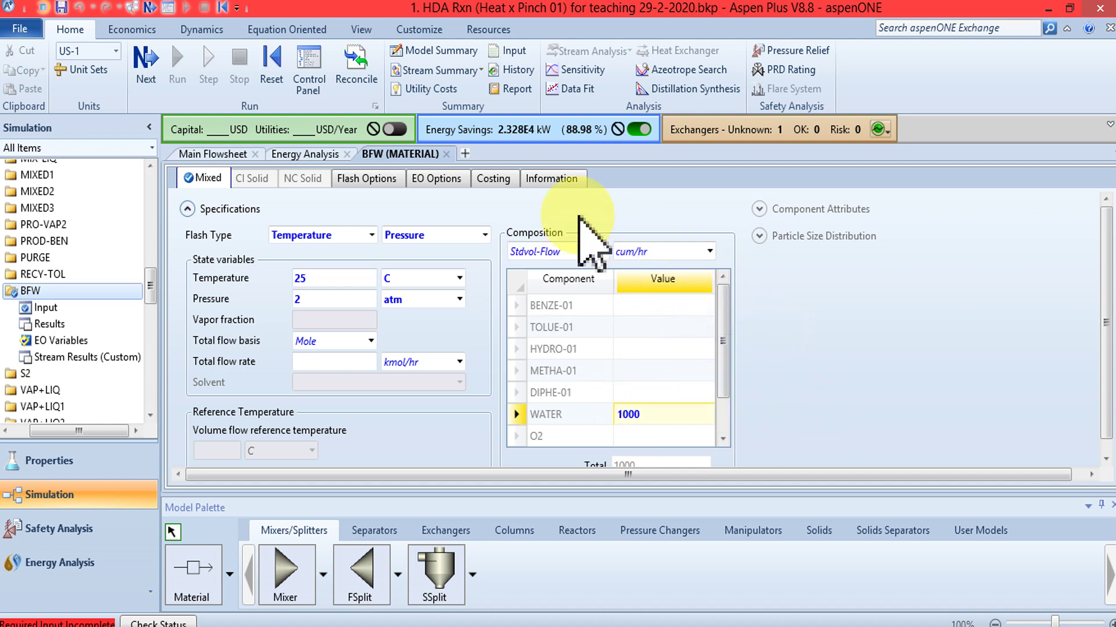
Specify heater E-104T with the Pressure and Duty flash type, using 50 atm and 3200 kW.
left_click(150, 64)
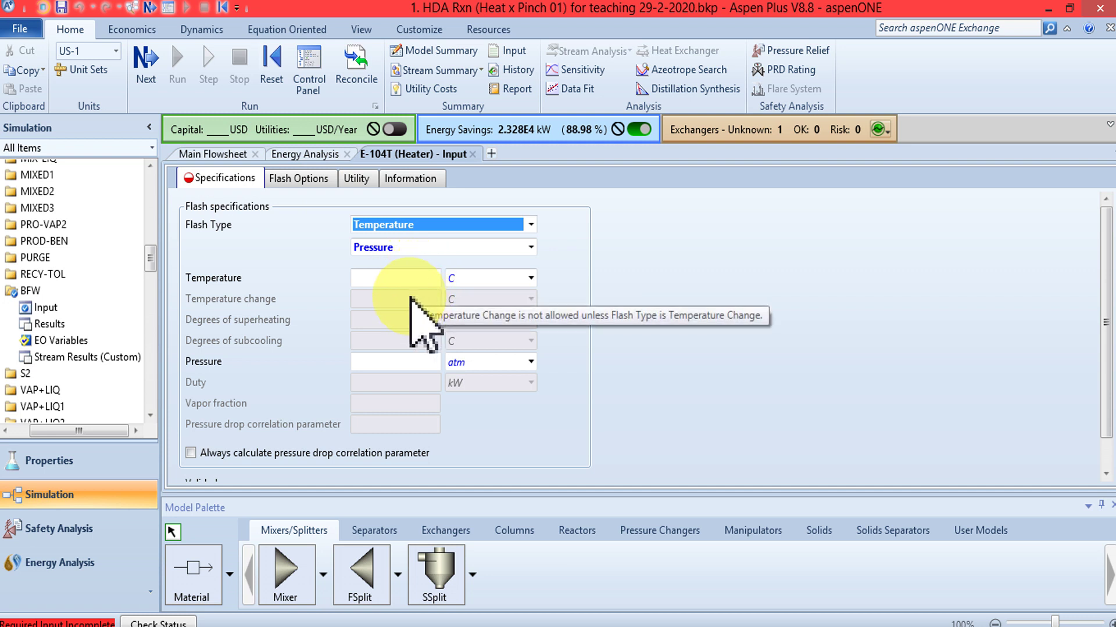
left_click(398, 361)
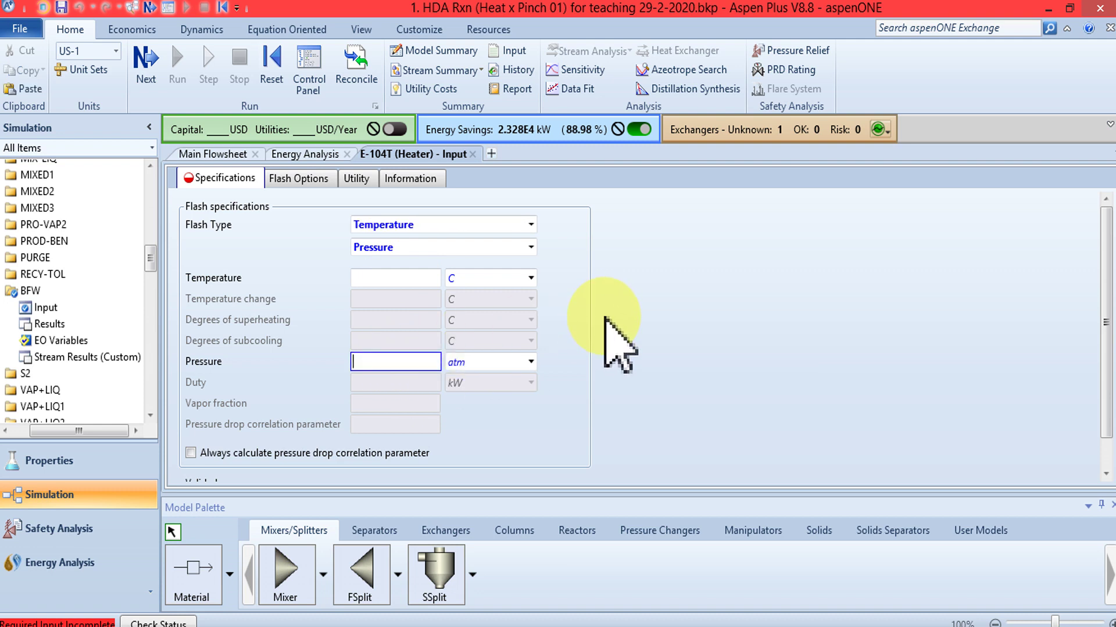
key("Return")
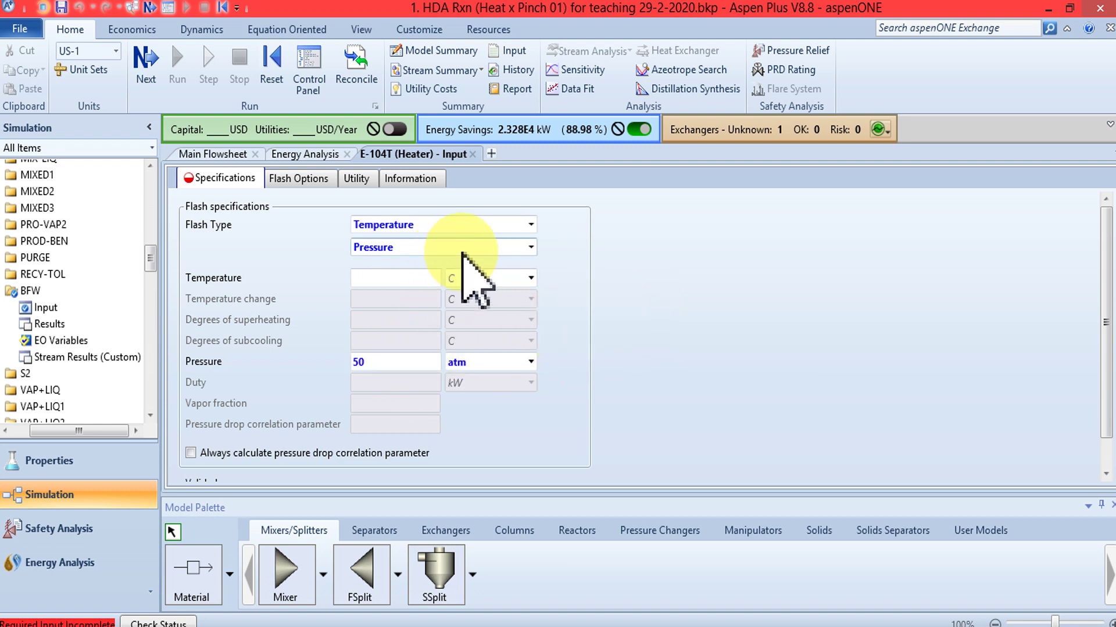
left_click(530, 247)
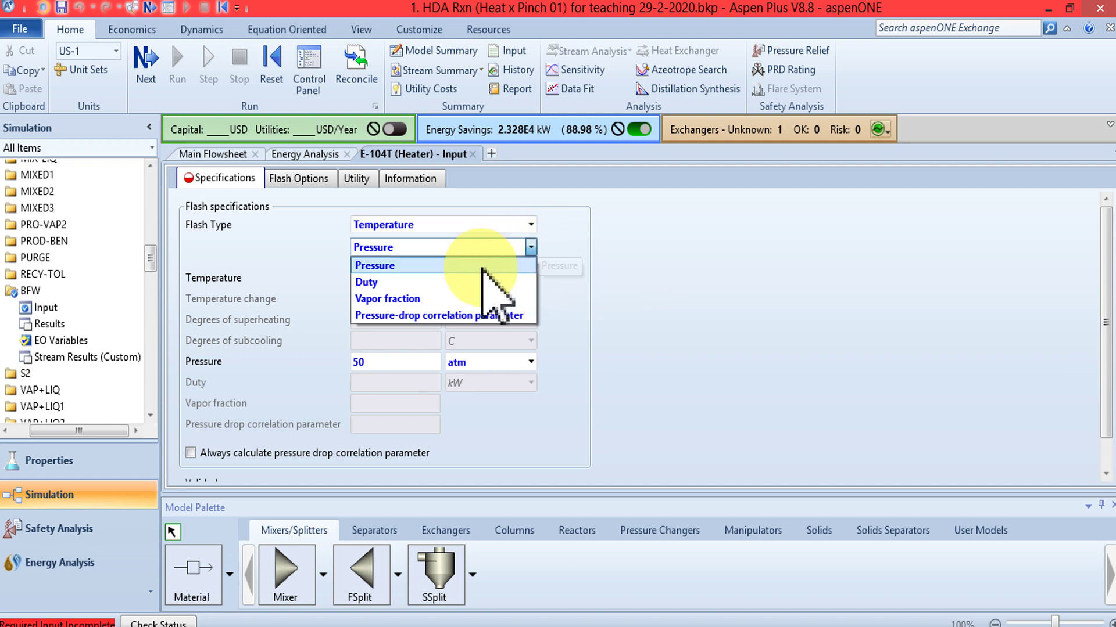
left_click(404, 280)
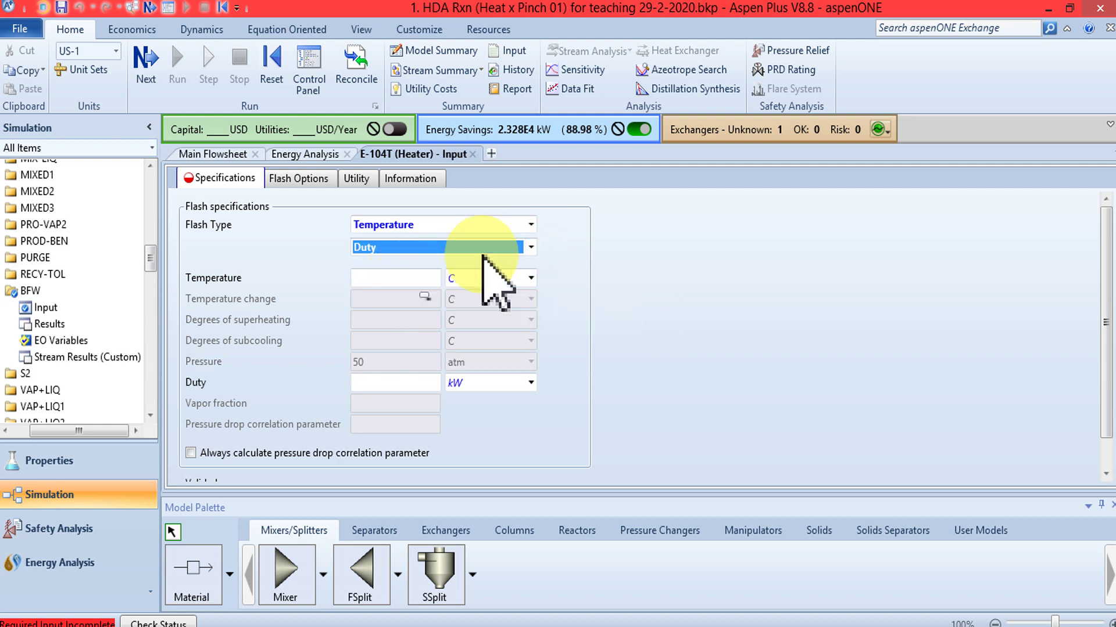
left_click(530, 225)
left_click(446, 243)
left_click(389, 383)
type("3200")
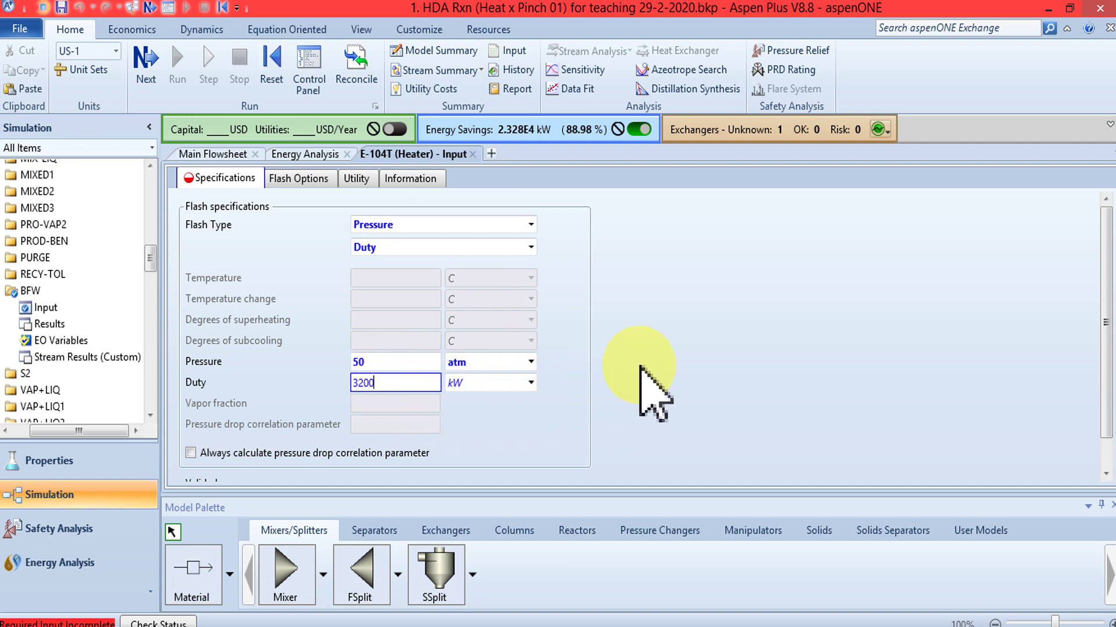
key("Return")
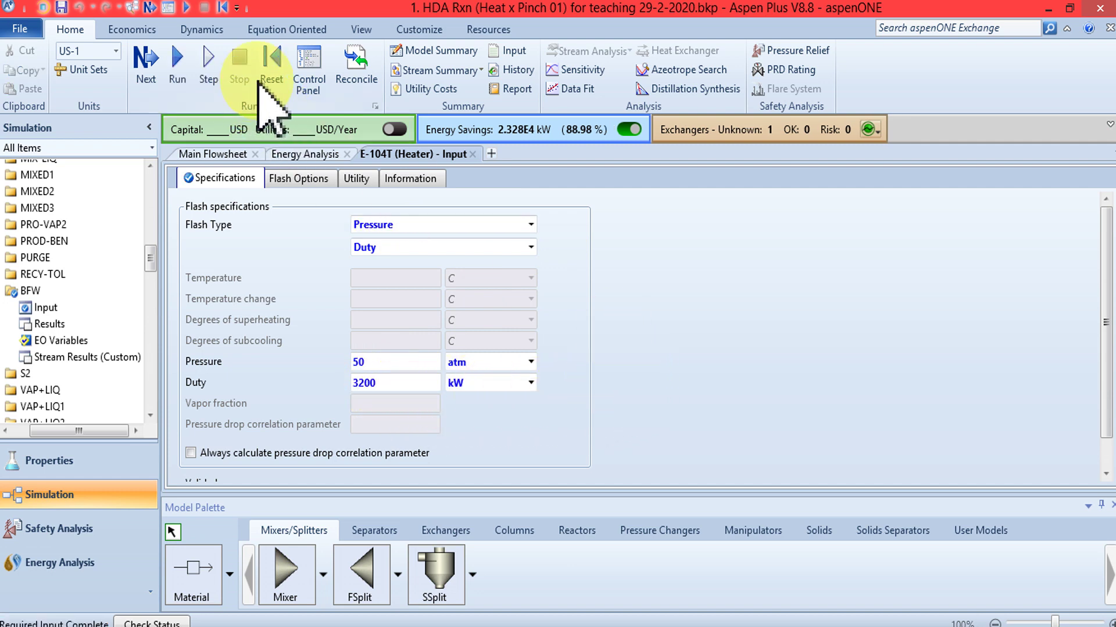
Run the simulation and switch off the energy analysis, checking the E-104T outlet stream S2 on the main flowsheet.
left_click(175, 64)
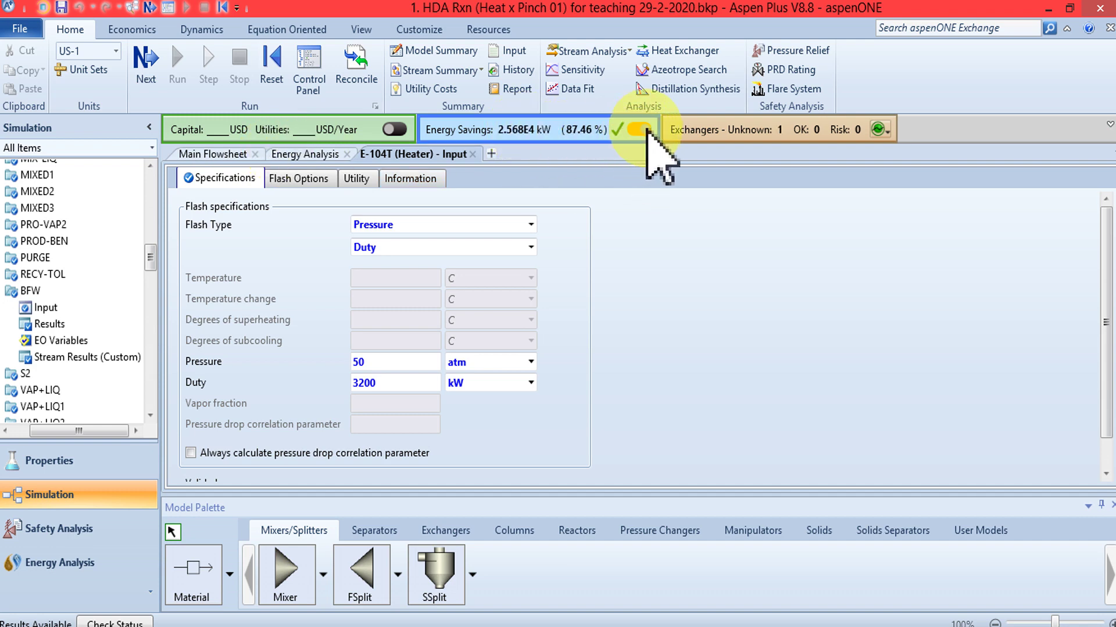
left_click(641, 130)
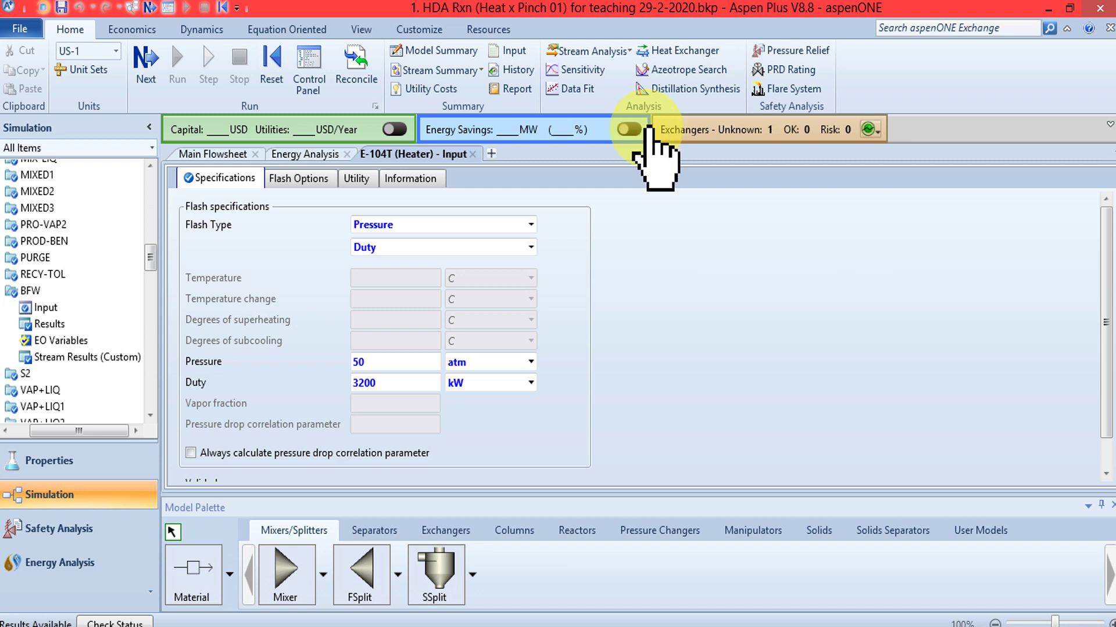
left_click(231, 154)
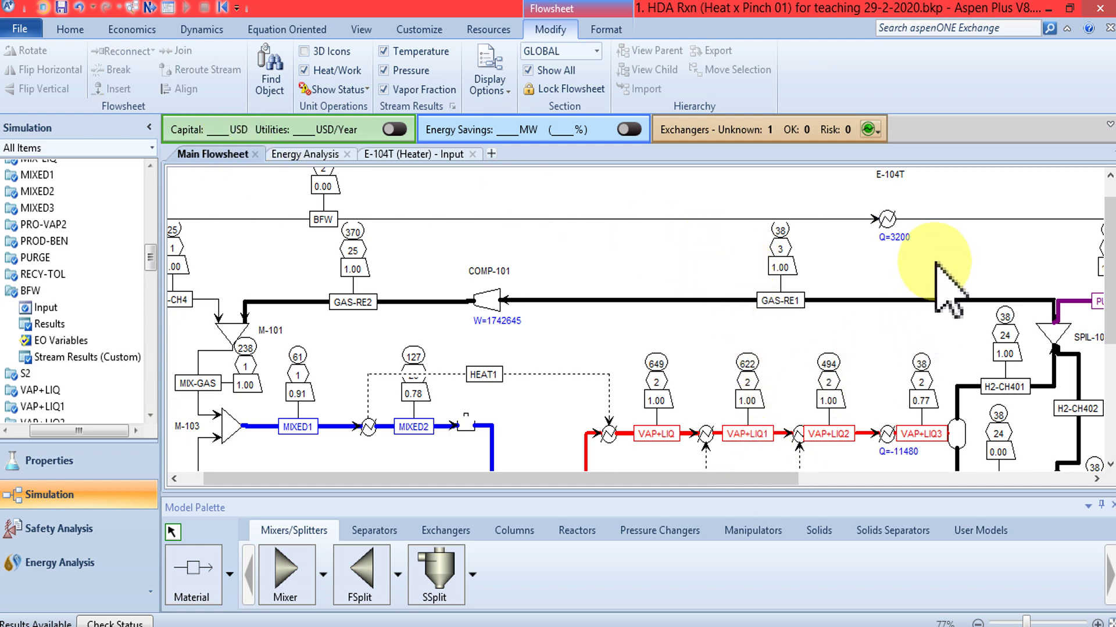
left_click_drag(733, 480, 909, 468)
scroll(1100, 274, "up", 2)
left_click(1110, 174)
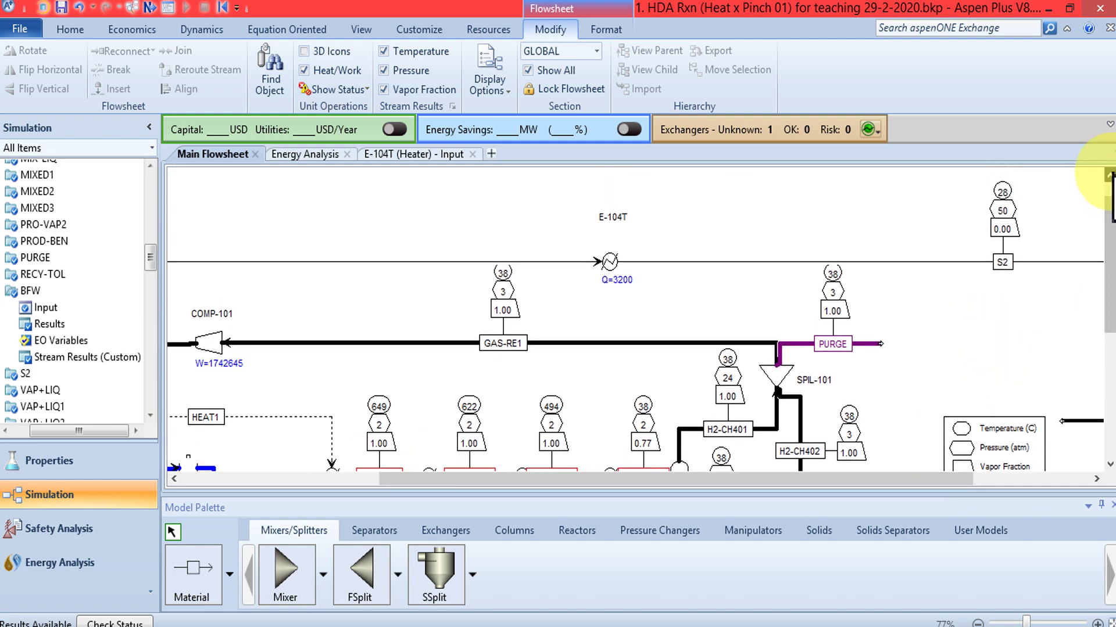
left_click(1109, 175)
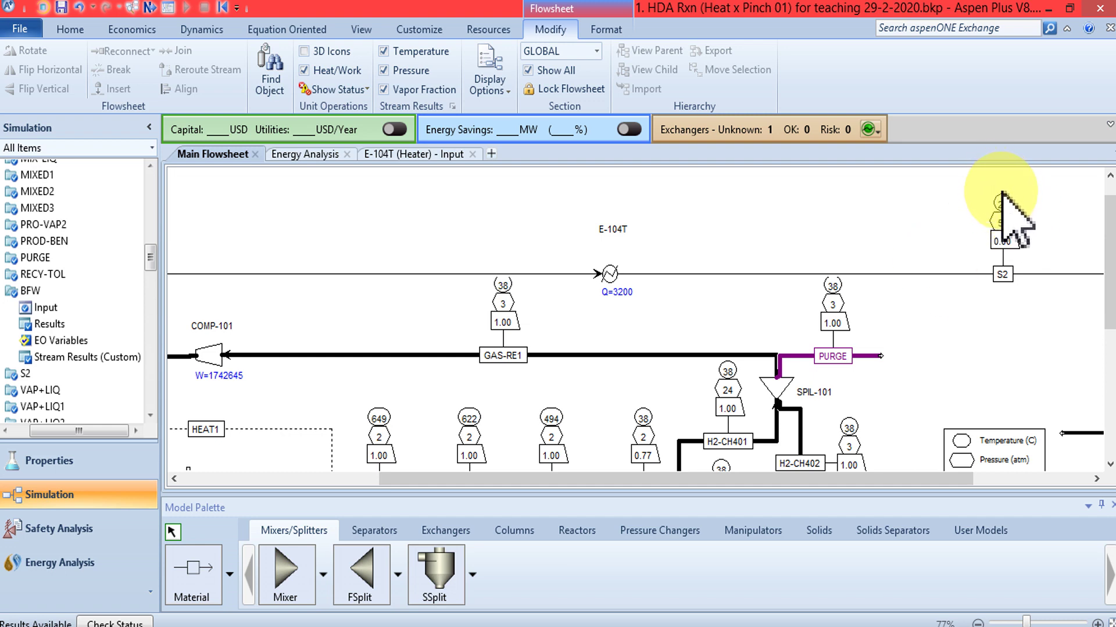
Reopen the BFW stream specifications and change the WATER flow to 100 cum/hr.
left_click_drag(916, 478, 780, 476)
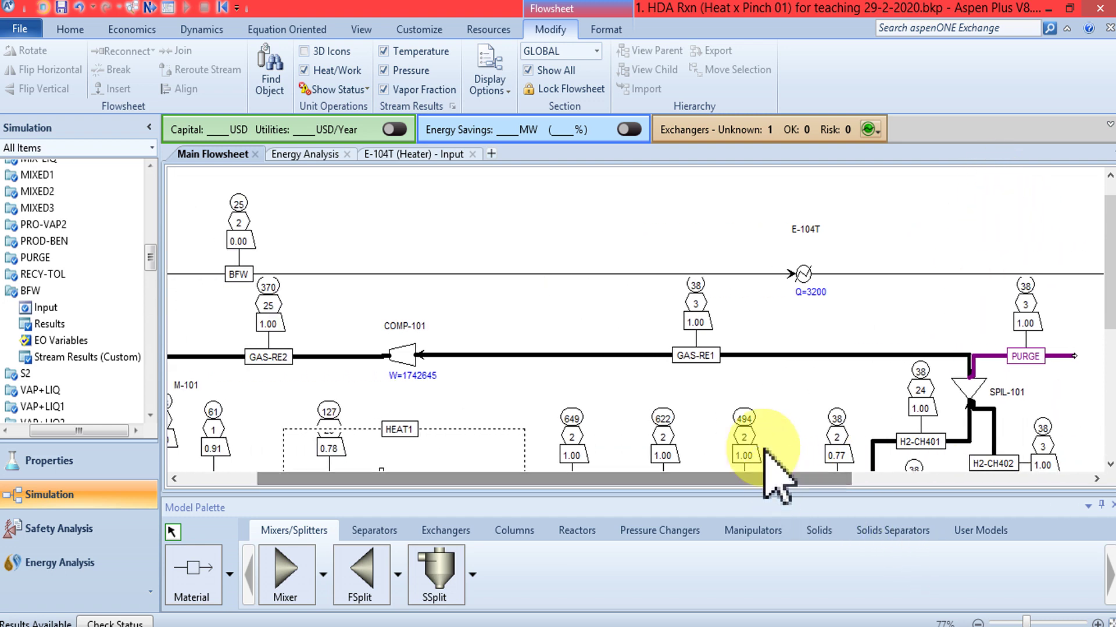
double_click(566, 276)
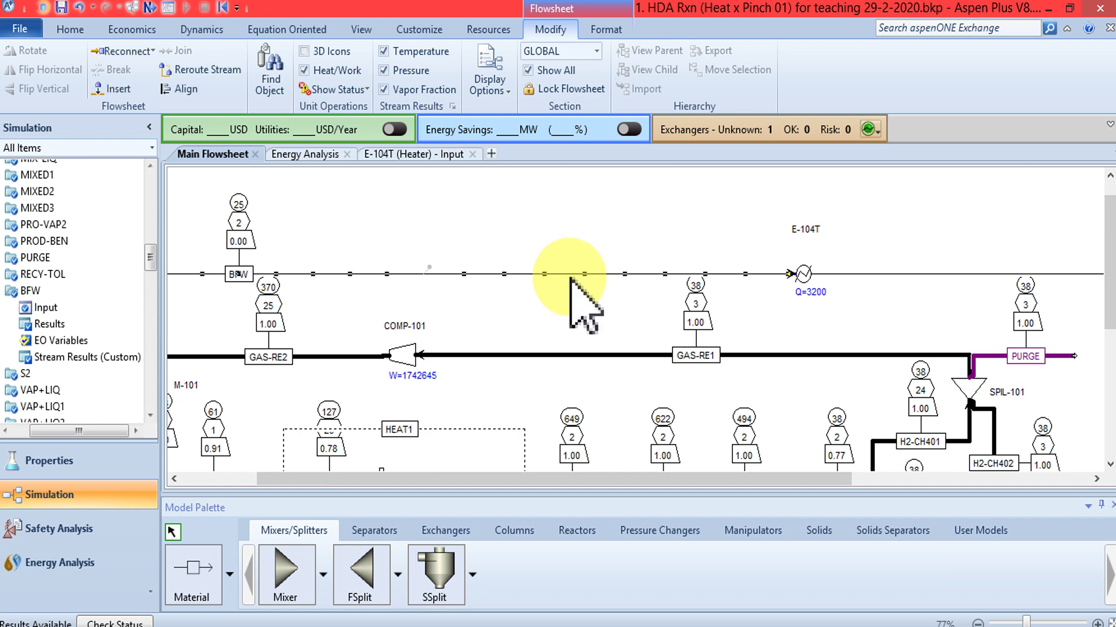
left_click(662, 420)
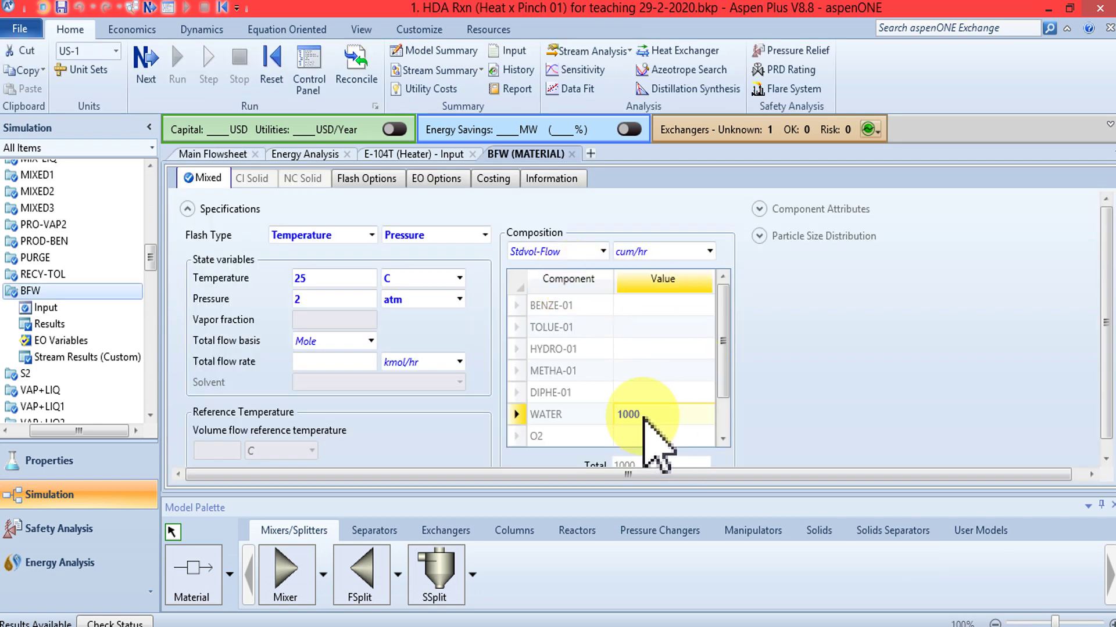
left_click(645, 416)
type("500")
key("BackSpace")
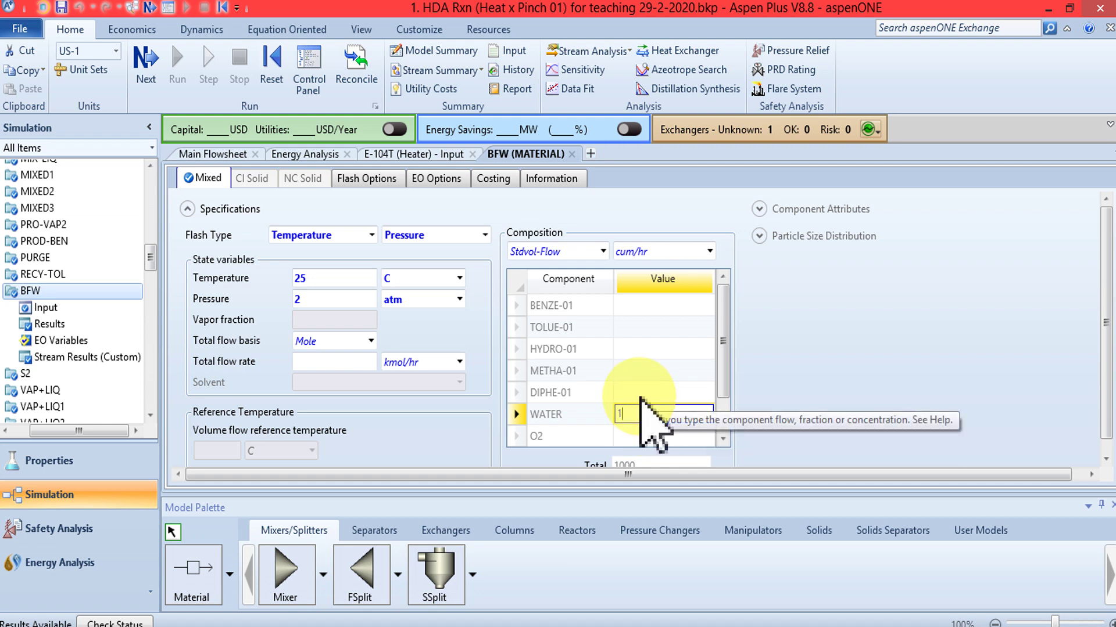
left_click(871, 315)
Reinitialize and rerun the simulation, checking the temperature of outlet stream S2 on the main flowsheet.
left_click(269, 80)
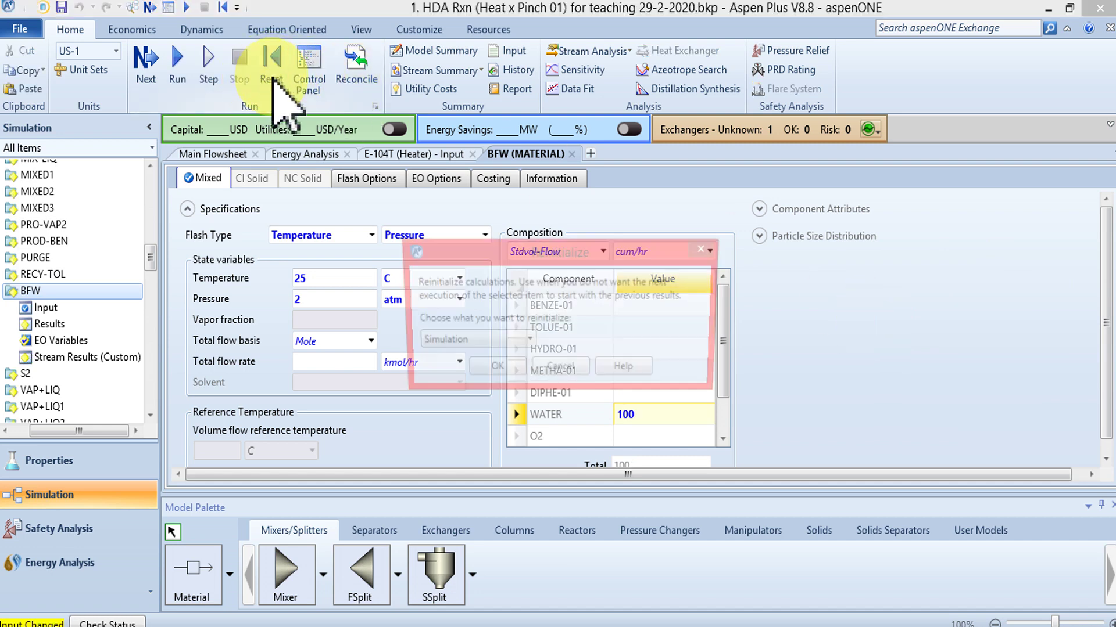
left_click(492, 371)
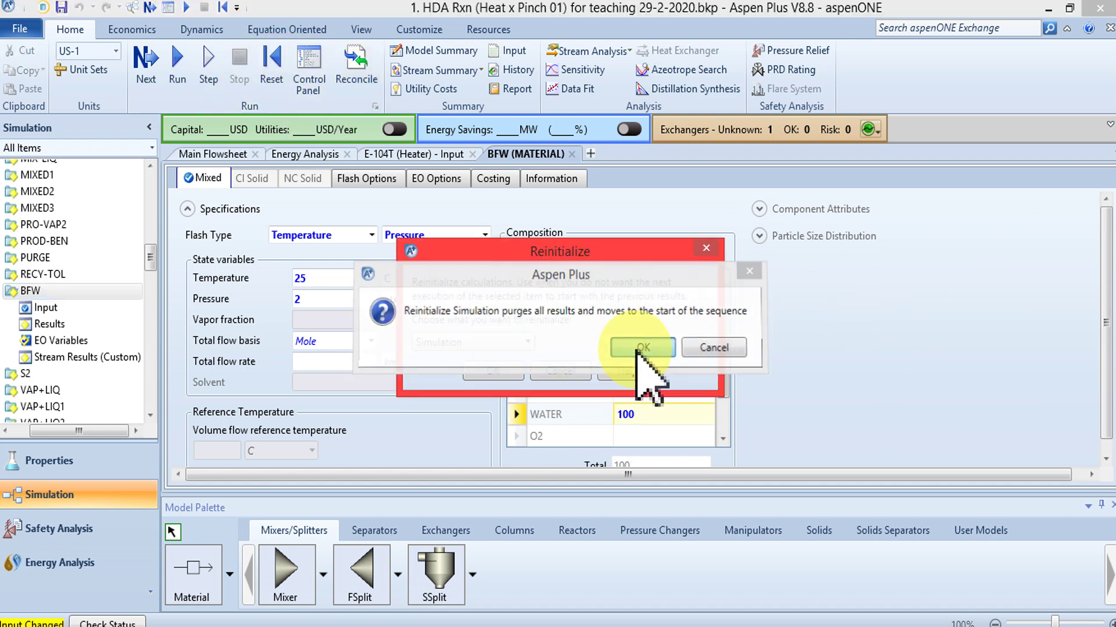
left_click(635, 356)
left_click(177, 58)
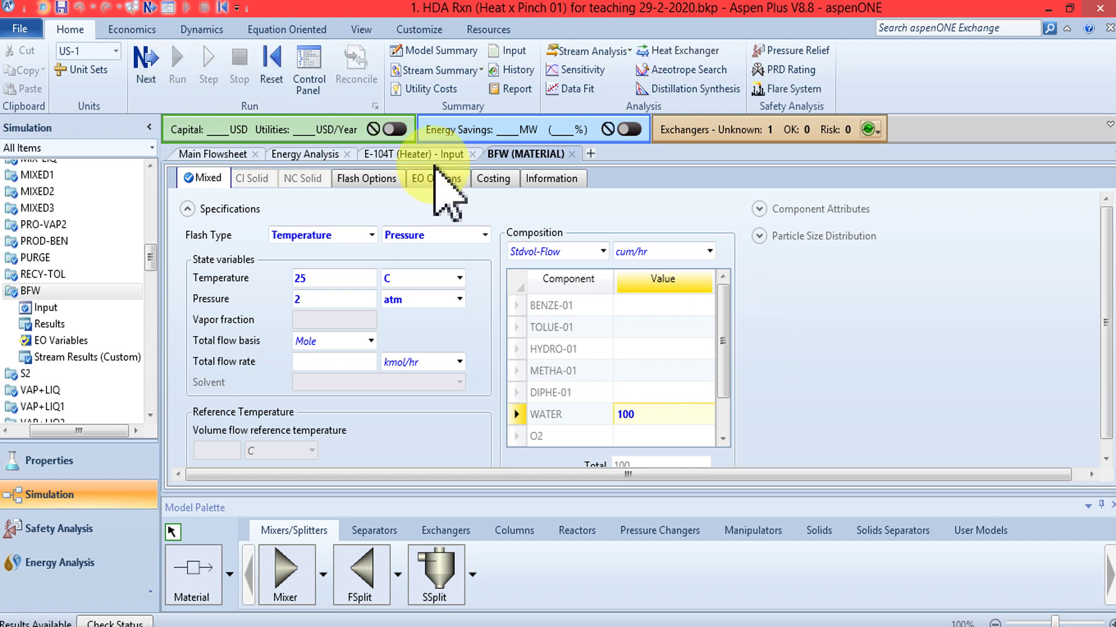
left_click(223, 154)
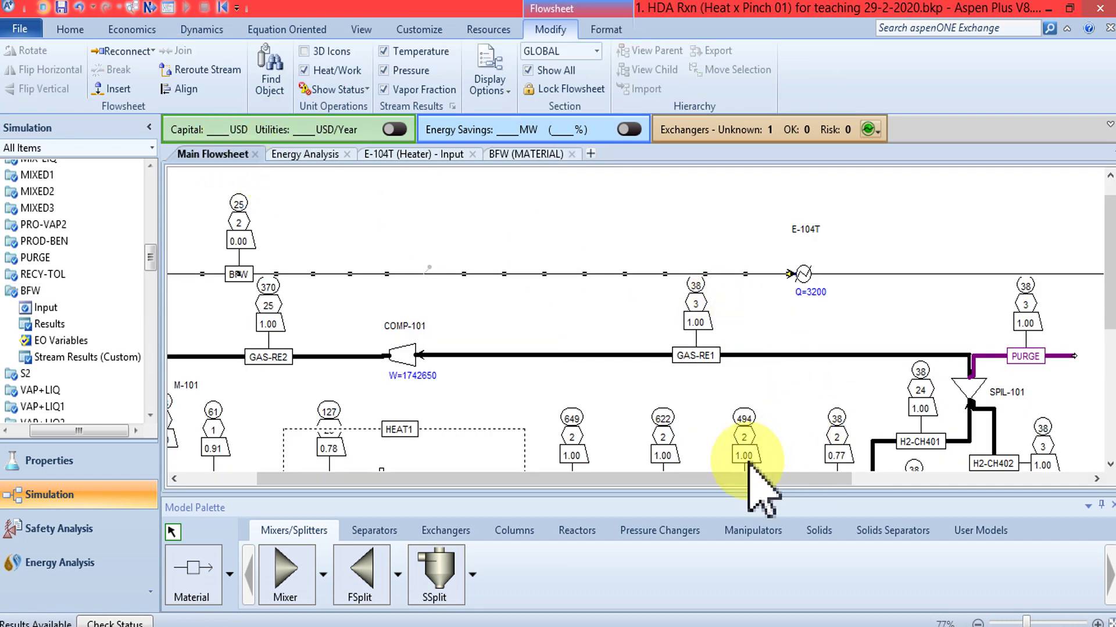
left_click_drag(729, 478, 920, 499)
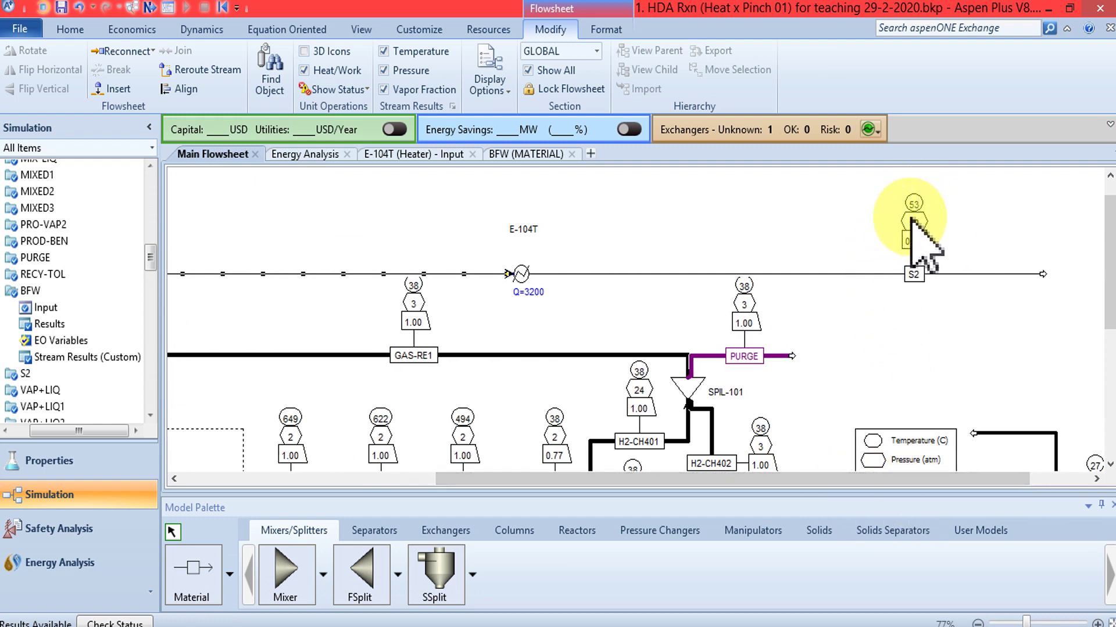
Reopen the BFW stream specifications and set the WATER flow to 1 cum/hr.
left_click_drag(850, 479, 593, 479)
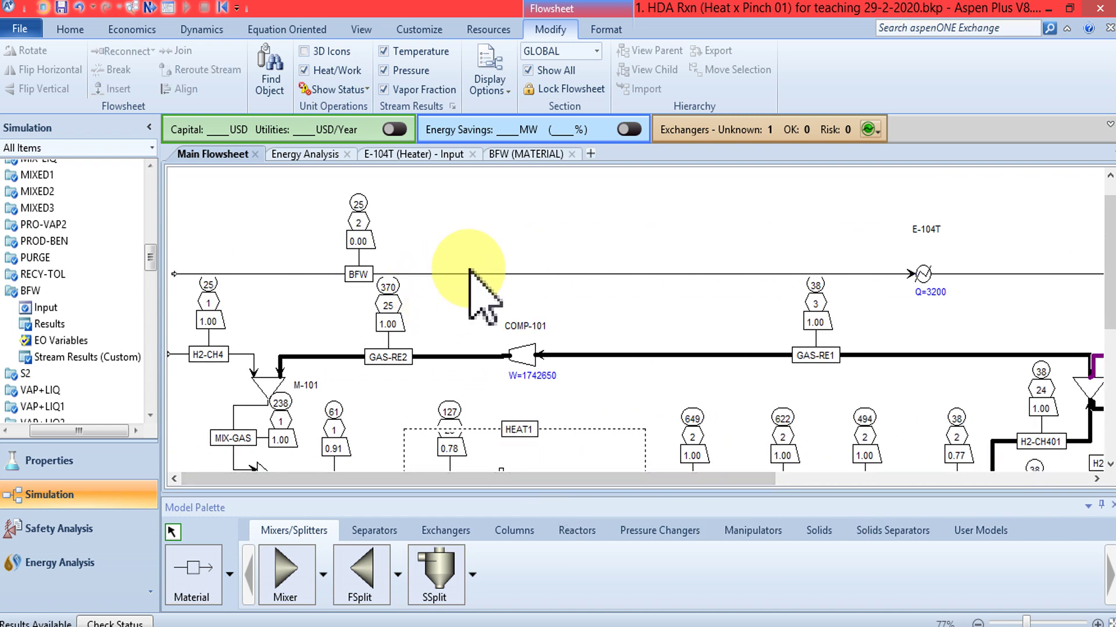
double_click(470, 275)
left_click(646, 414)
left_click(875, 348)
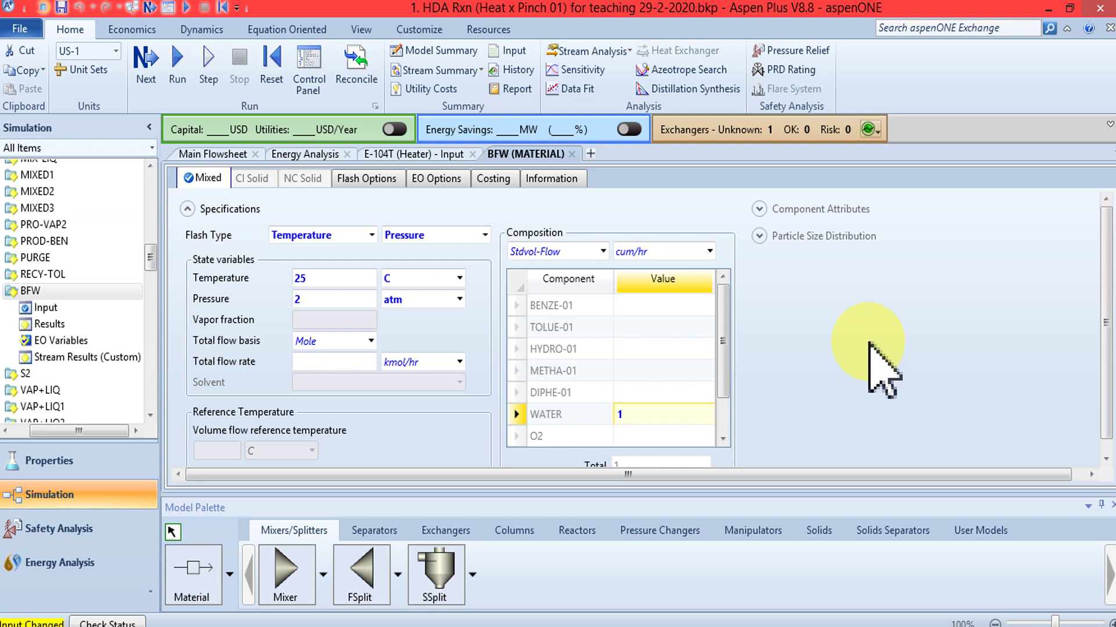
Reinitialize and rerun the simulation, and check the outlet conditions of stream S2 on the main flowsheet.
left_click(287, 77)
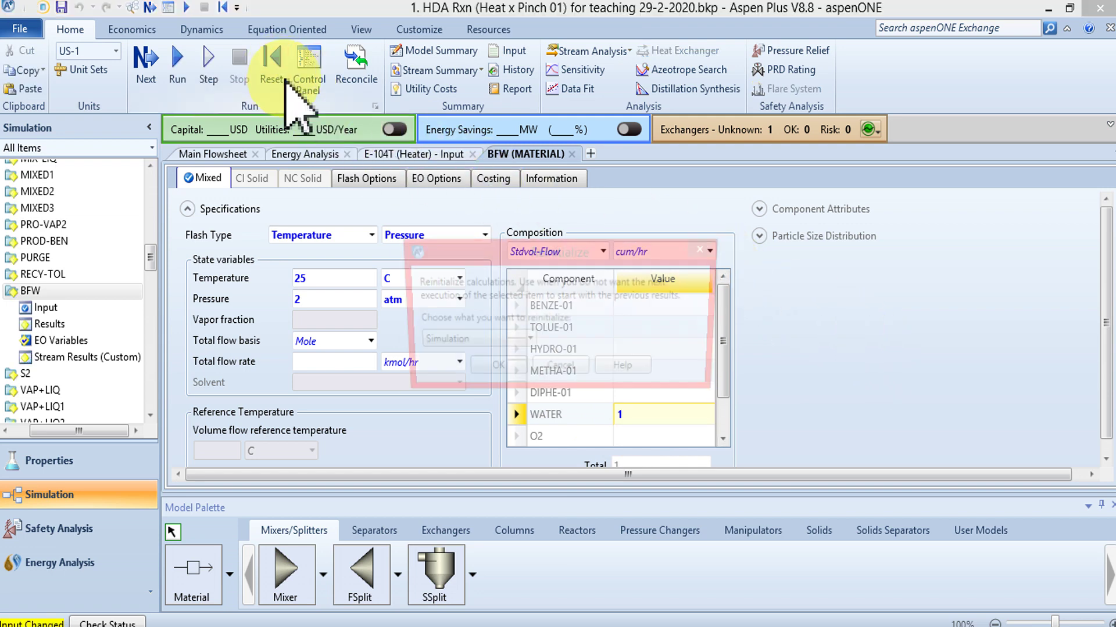
left_click(492, 371)
left_click(643, 350)
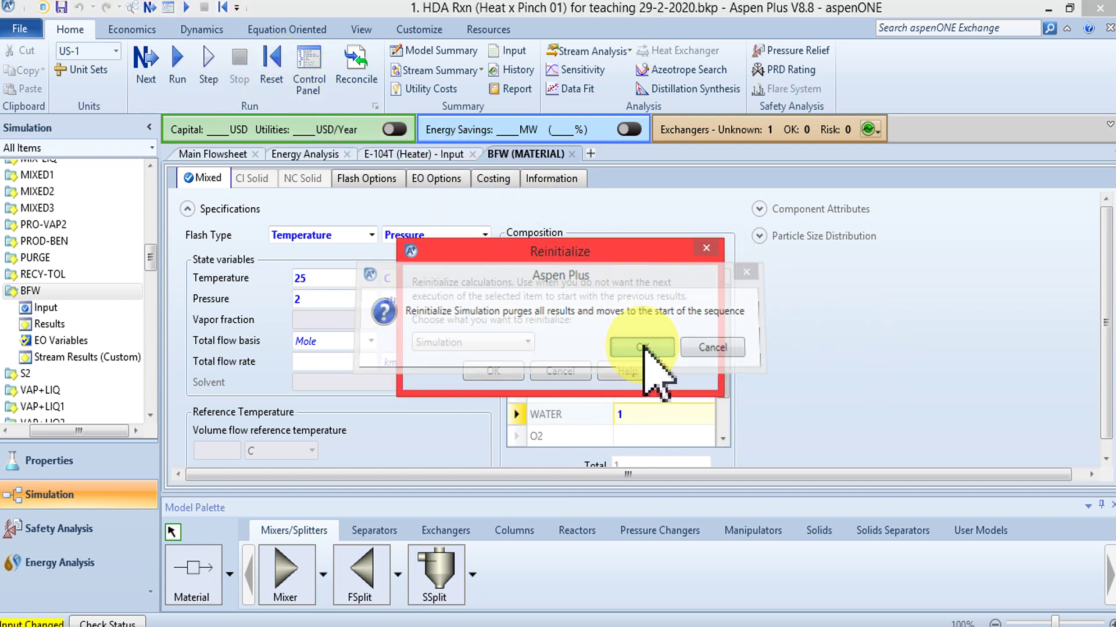
left_click(178, 61)
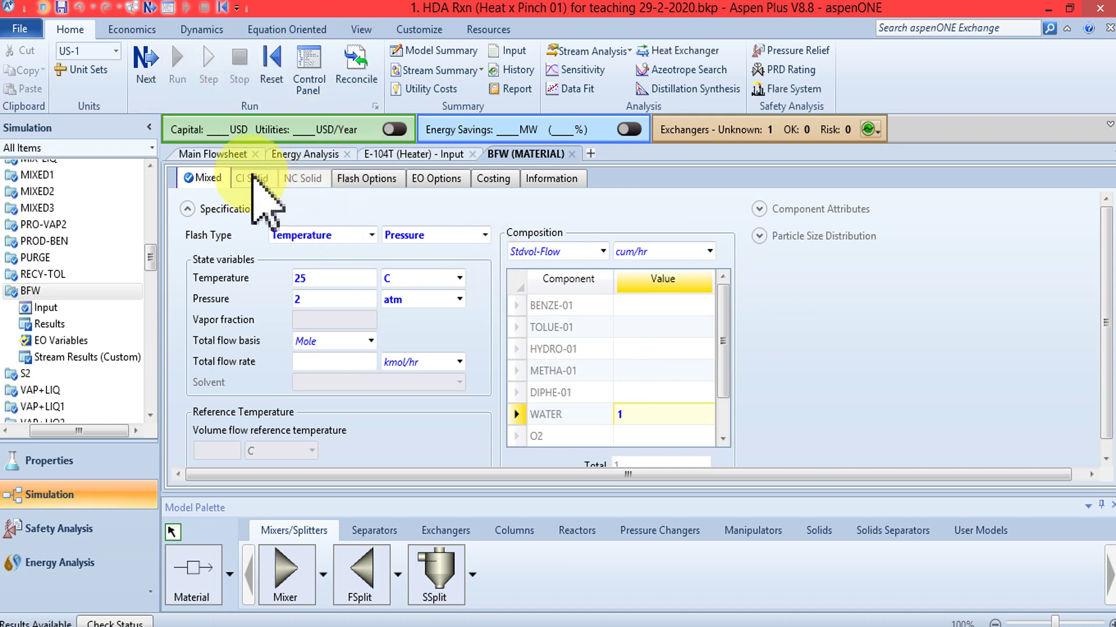
left_click(231, 154)
left_click(920, 305)
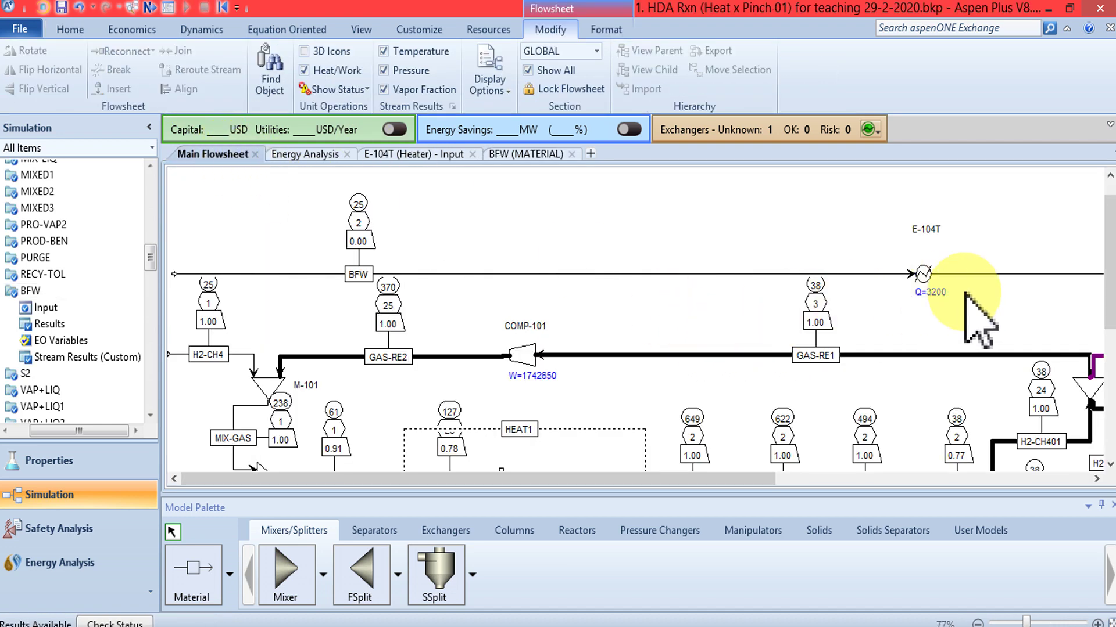
left_click_drag(662, 477, 988, 478)
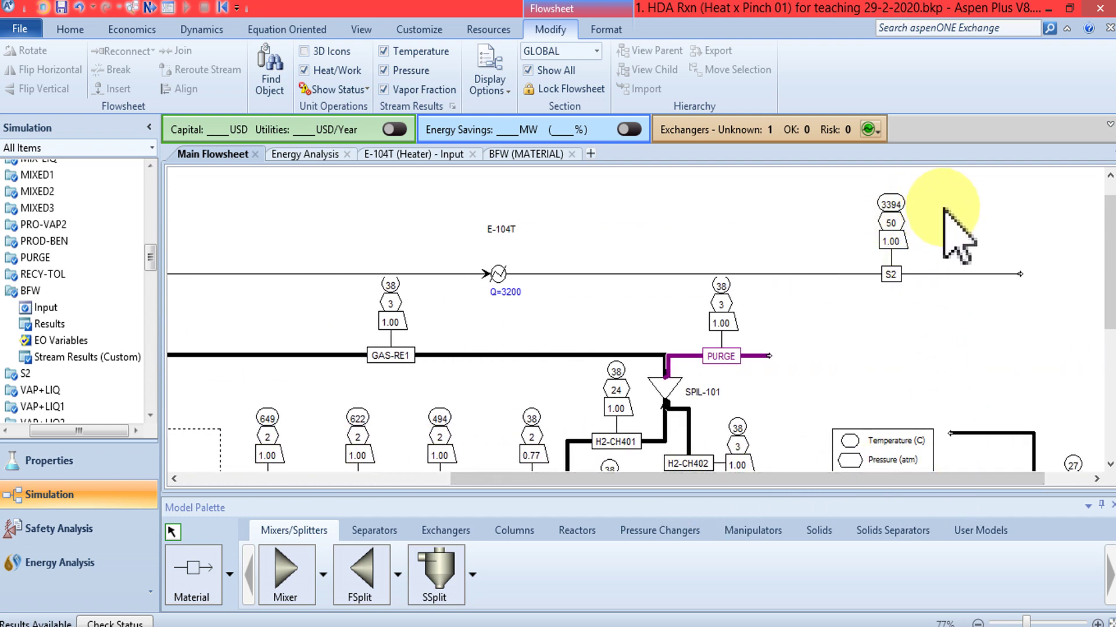
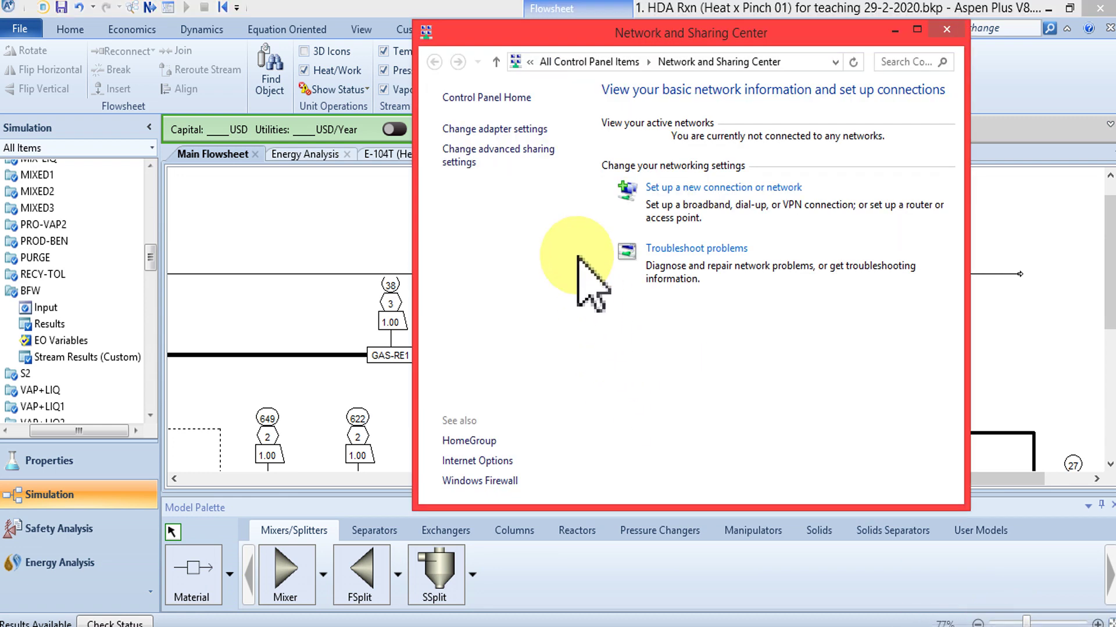
Enable the computer's Wi-Fi adapter in Network Connections and minimize the network windows.
left_click(503, 129)
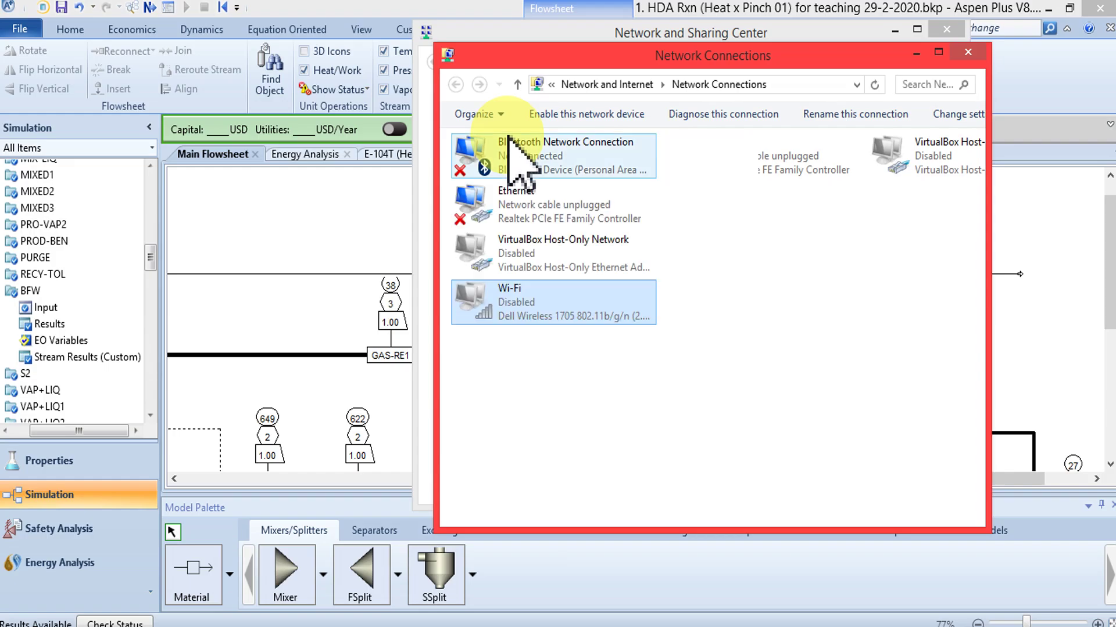
right_click(540, 307)
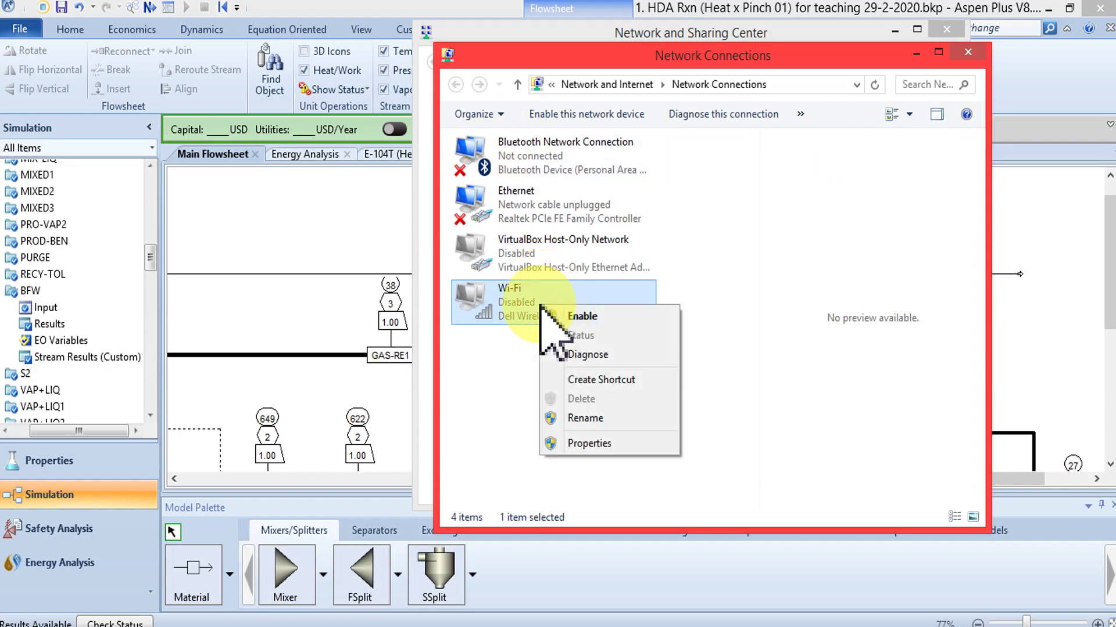
left_click(585, 316)
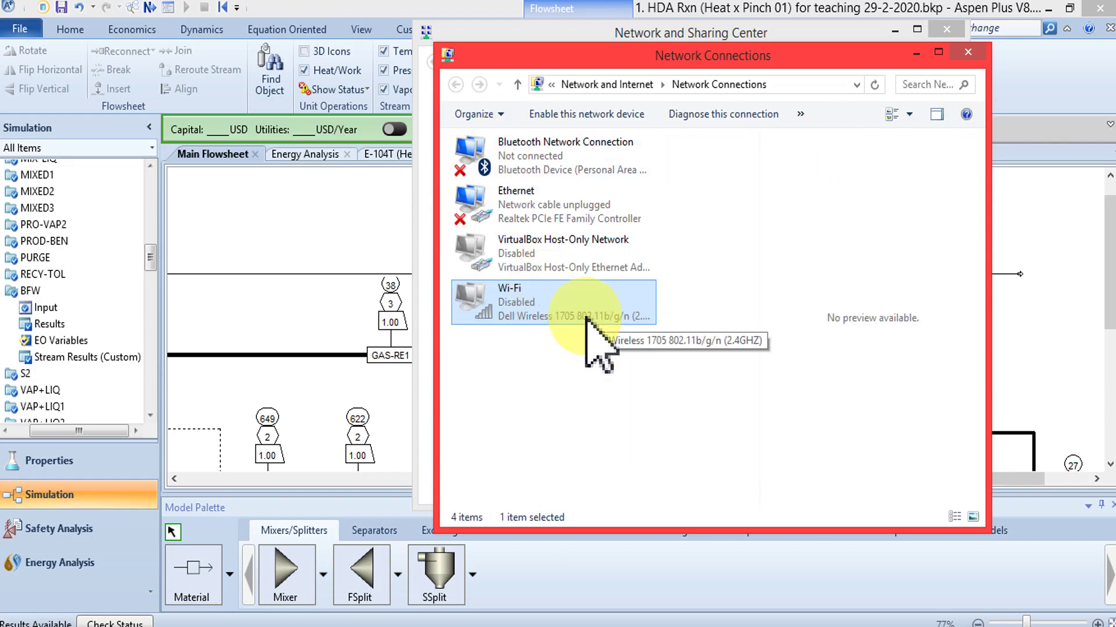
left_click(918, 53)
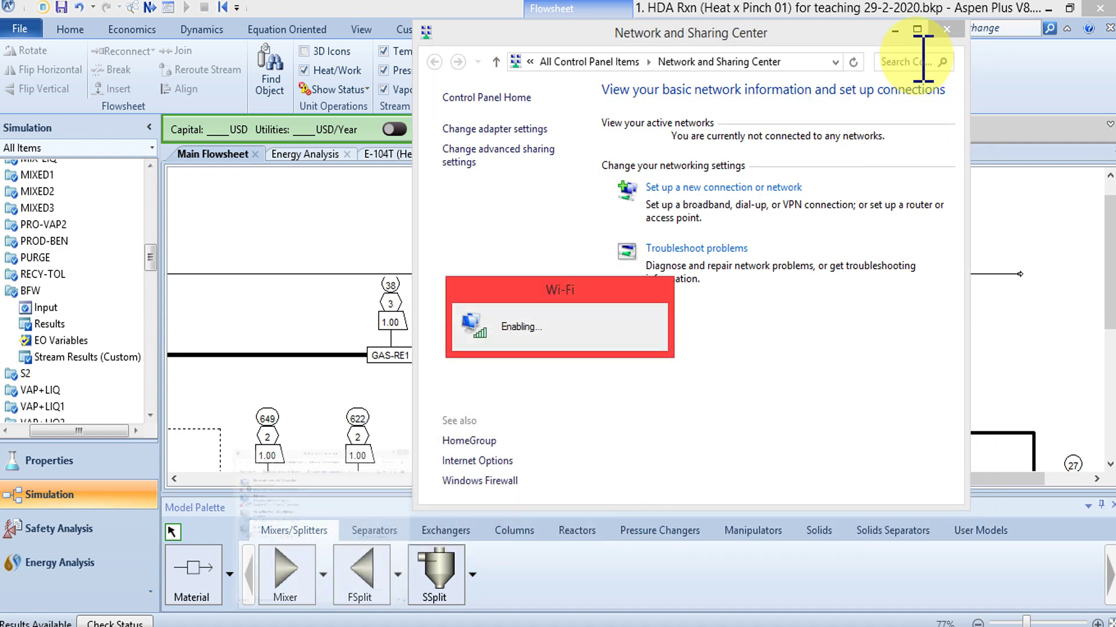
left_click(895, 30)
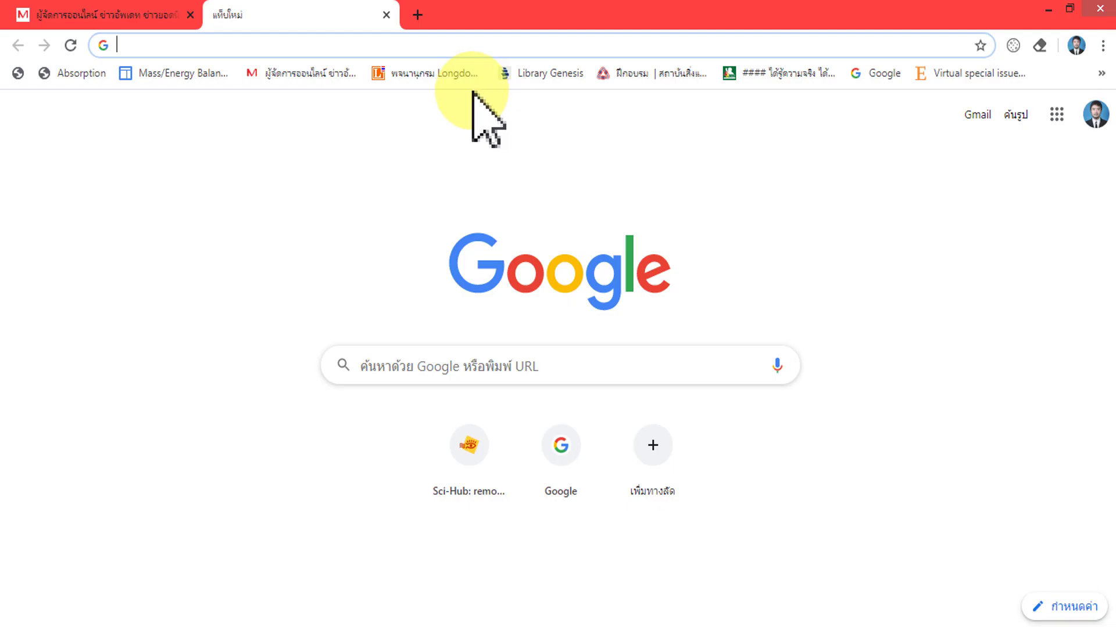
Search Google for a steam table and open TLV's Saturated Steam Table by Pressure calculator.
left_click(560, 437)
left_click(559, 442)
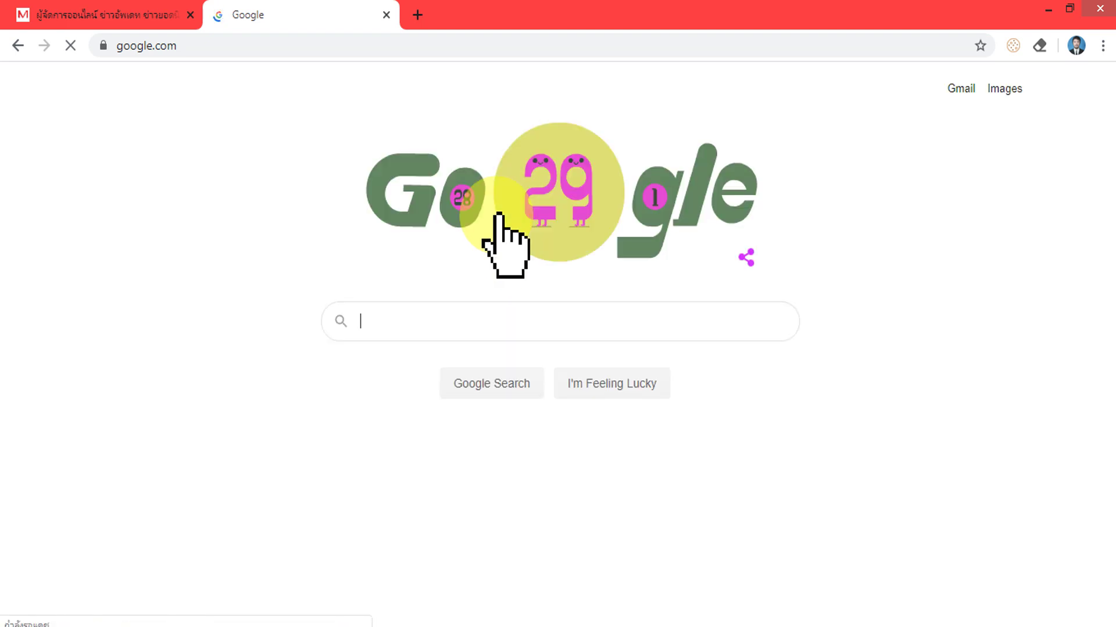
left_click(435, 337)
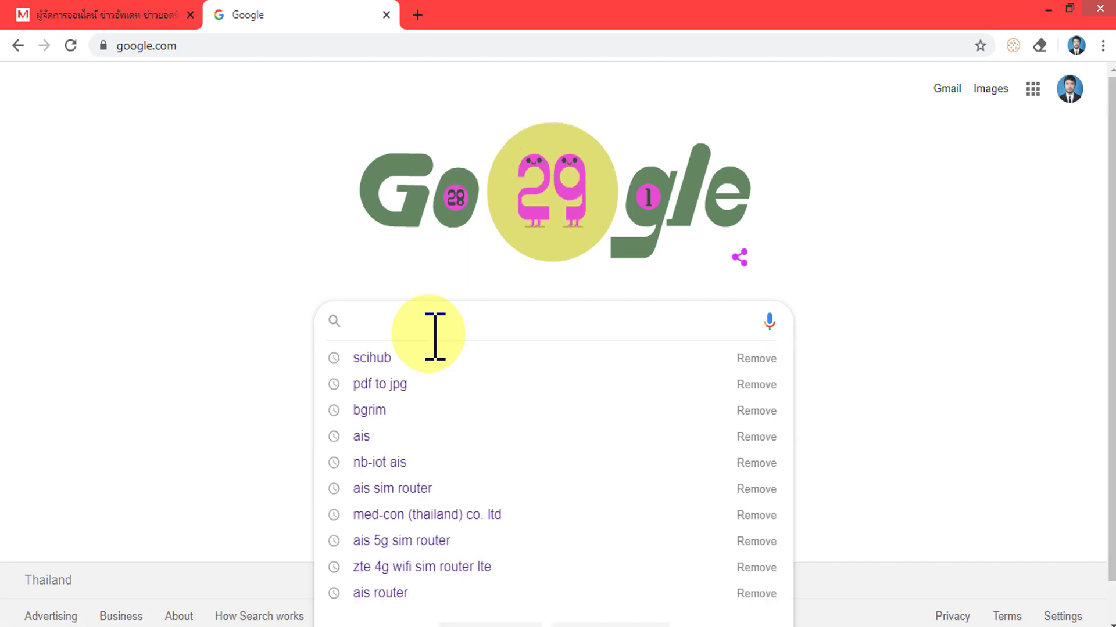
type("steam")
left_click(398, 354)
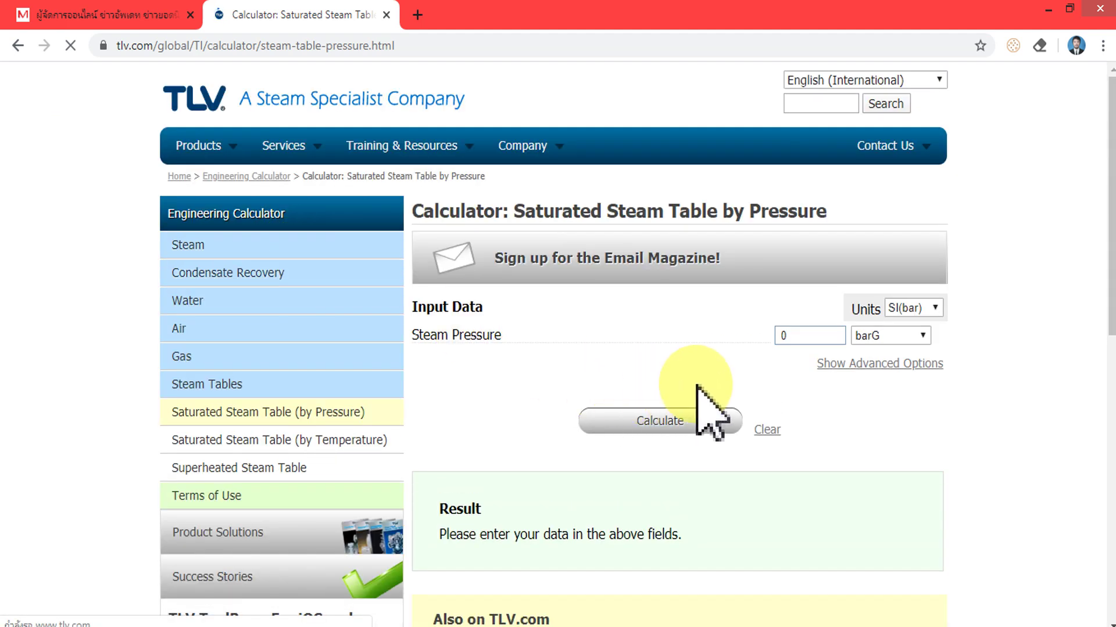
Calculate the saturated steam properties at a steam pressure of 50 barG, closing the pop-up advertising page.
left_click(801, 337)
left_click(819, 341)
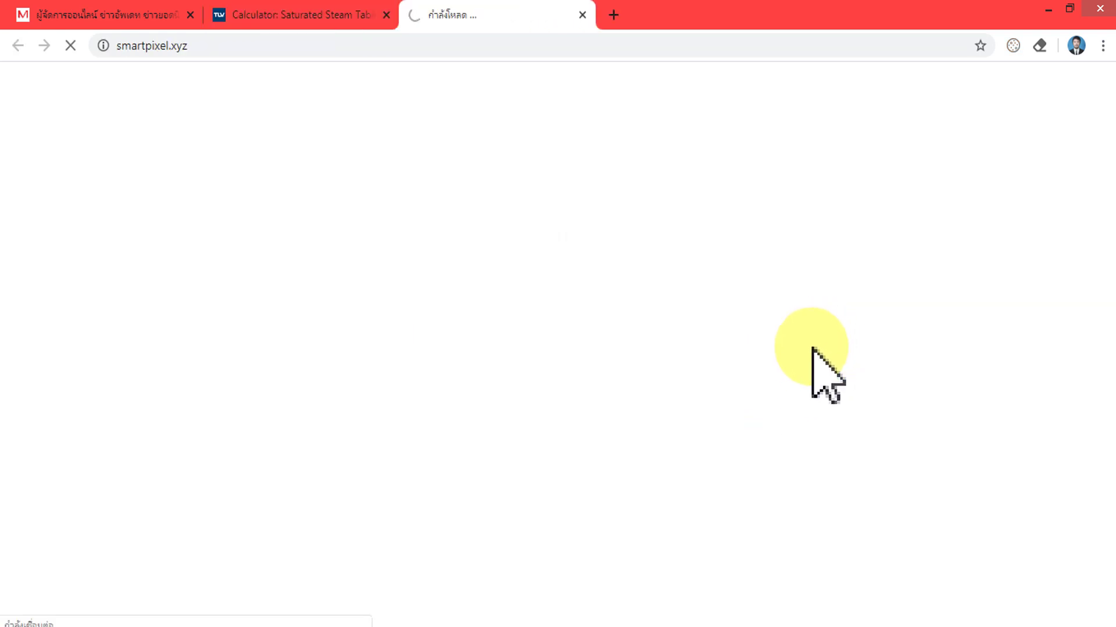
left_click(582, 15)
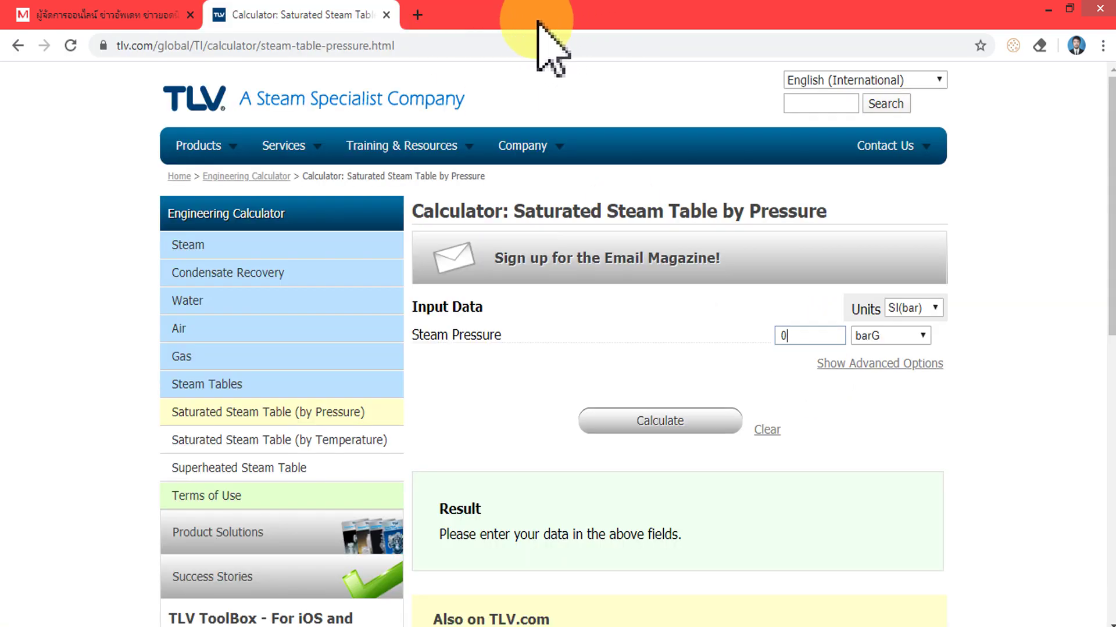
left_click(774, 335)
type("50")
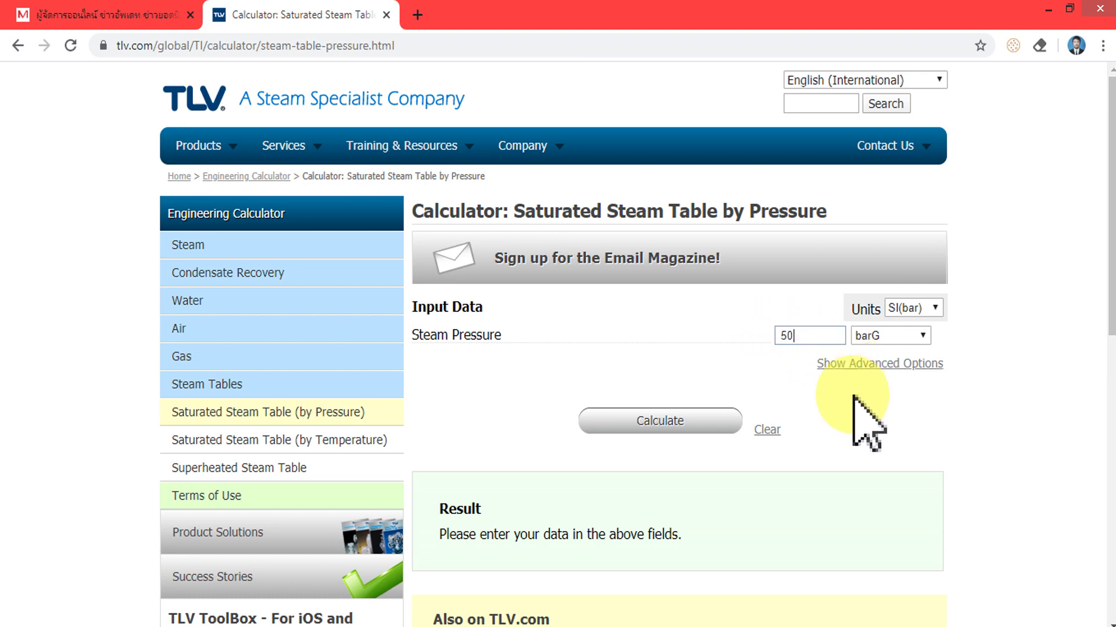
left_click(676, 420)
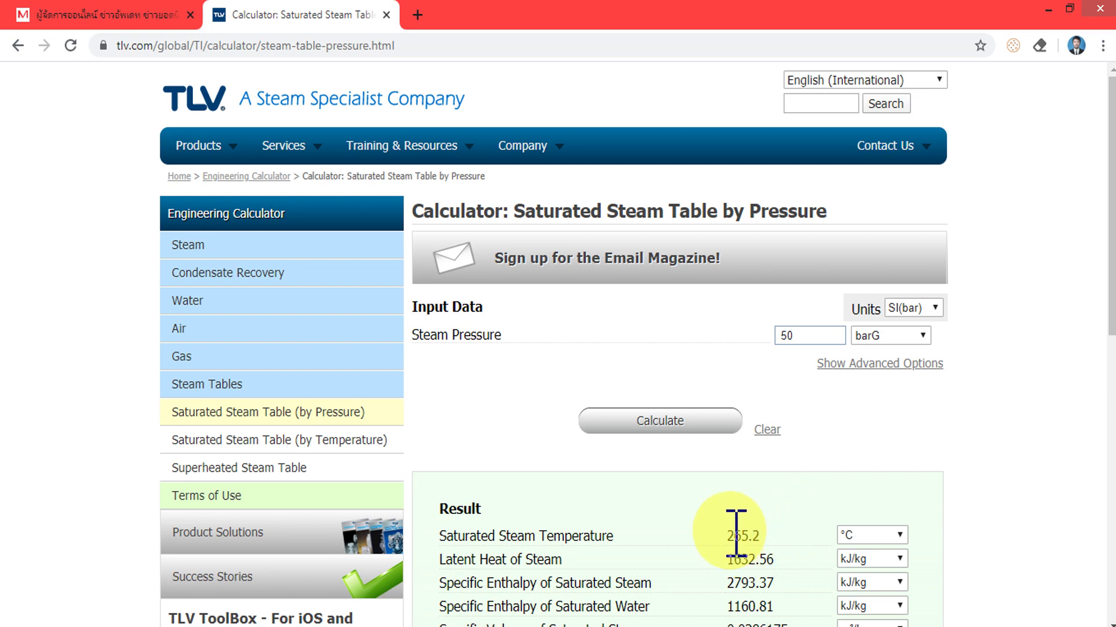
Switch back to the HDA Rxn (Heat x Pinch 01) model in Aspen Plus and change the E-104T pressure unit to barg.
left_click(221, 624)
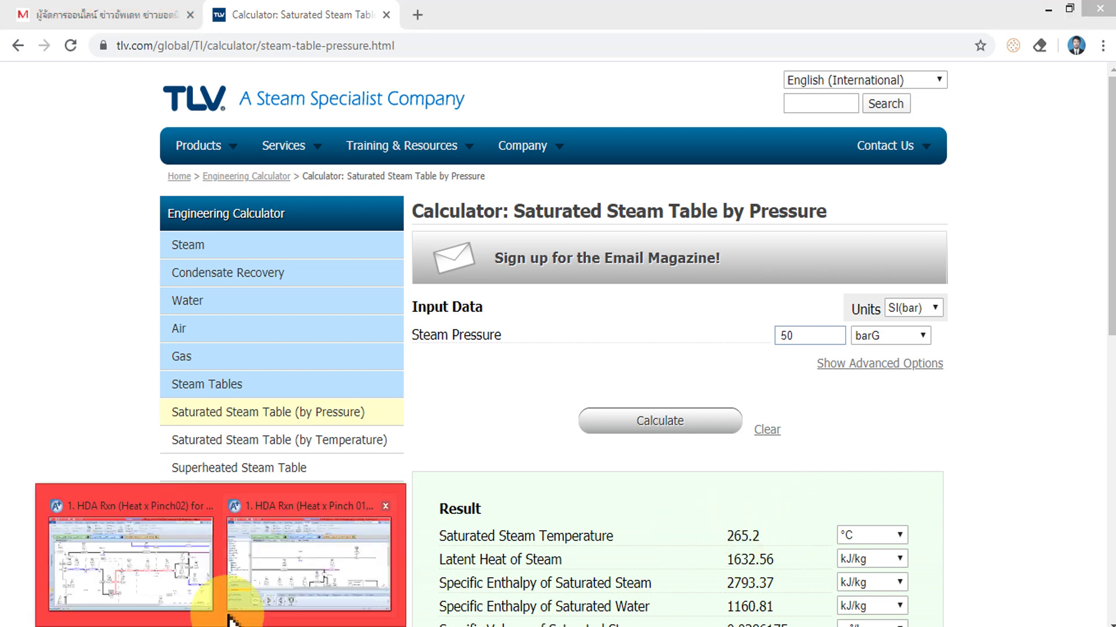
left_click(278, 580)
left_click(497, 275)
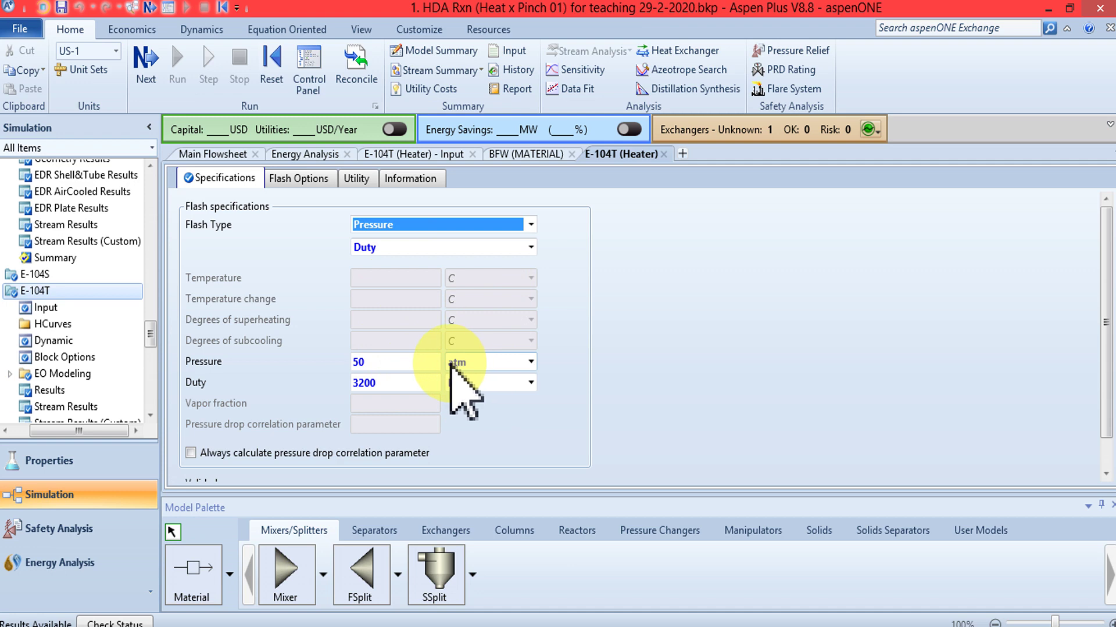
left_click(530, 362)
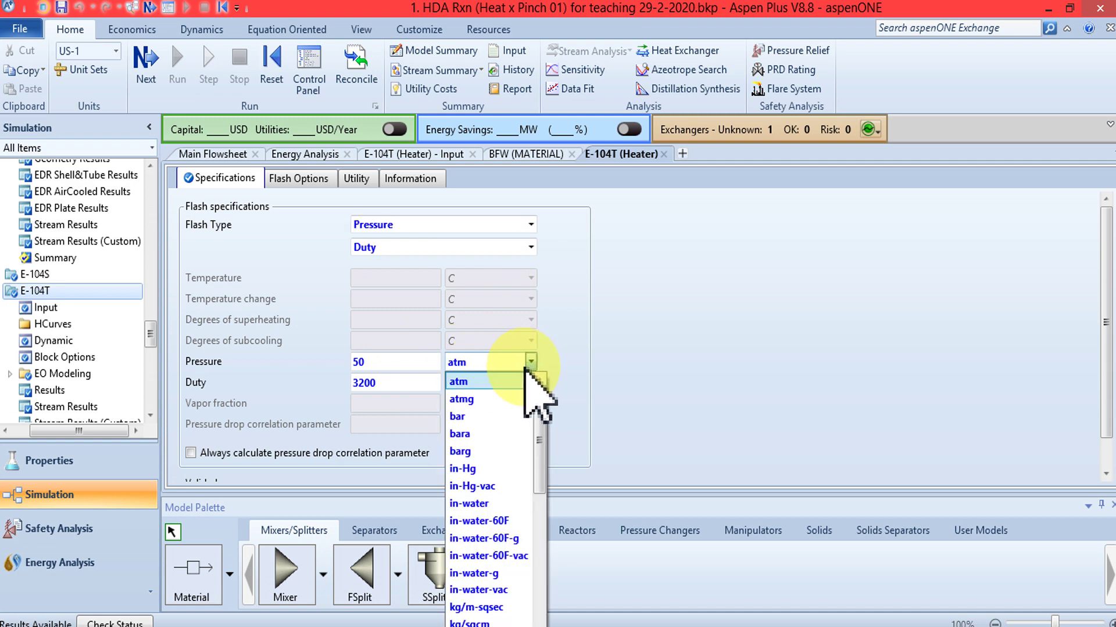
left_click(468, 451)
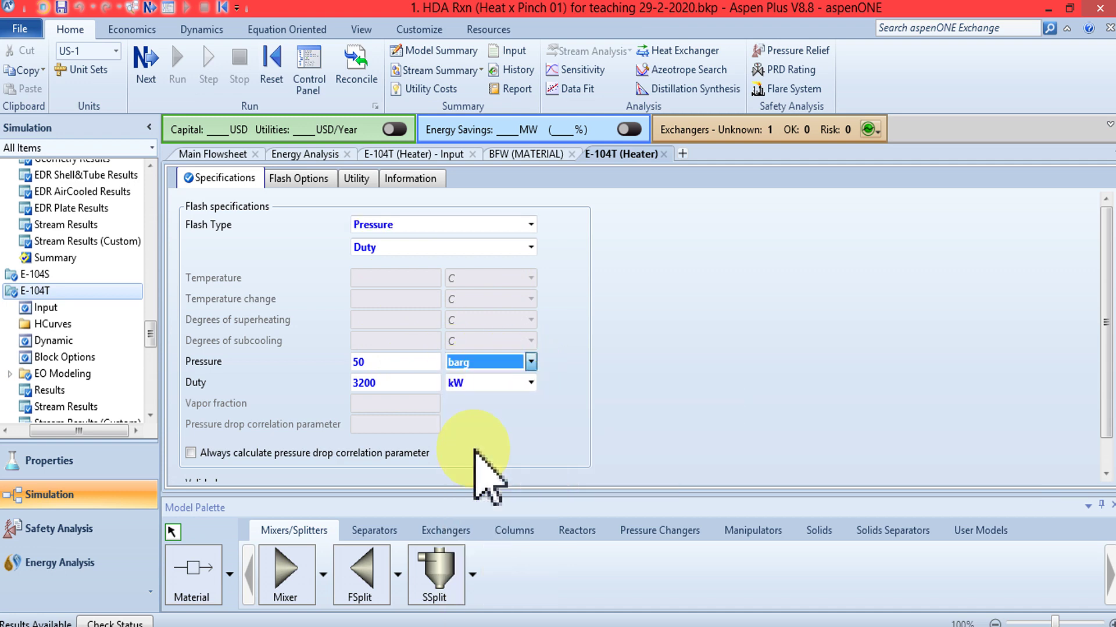
Reinitialize and rerun the simulation with the new E-104T pressure unit, and return to the main flowsheet to check S2.
left_click(275, 69)
left_click(488, 371)
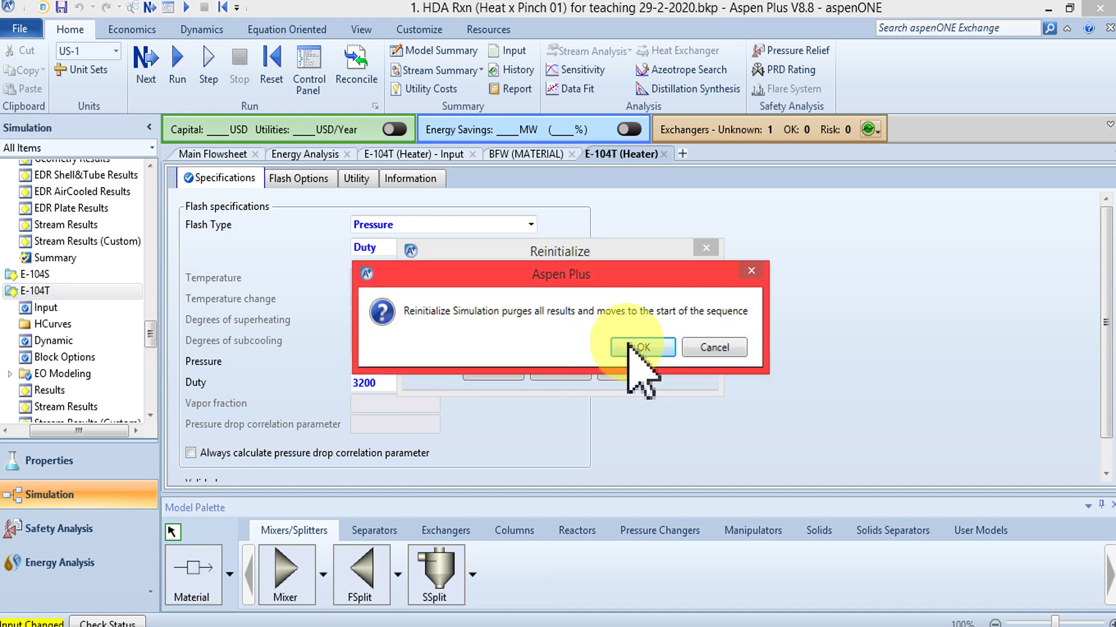
left_click(636, 349)
left_click(179, 58)
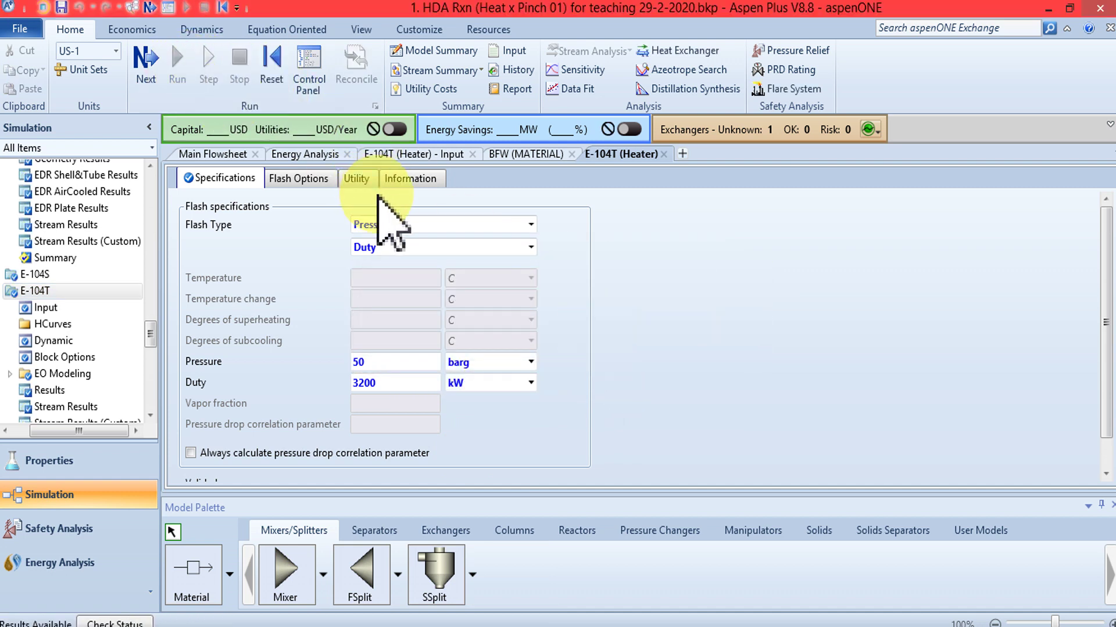
left_click(228, 157)
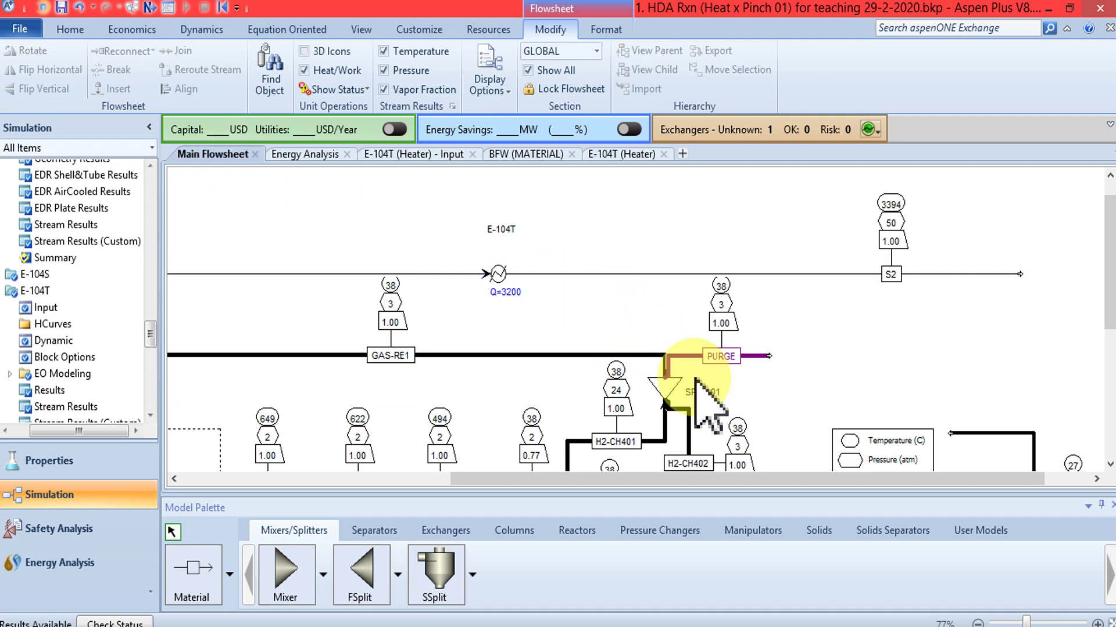
Open the BFW stream specifications and set the WATER flow to 10 cum/hr.
left_click_drag(735, 478, 554, 478)
double_click(227, 278)
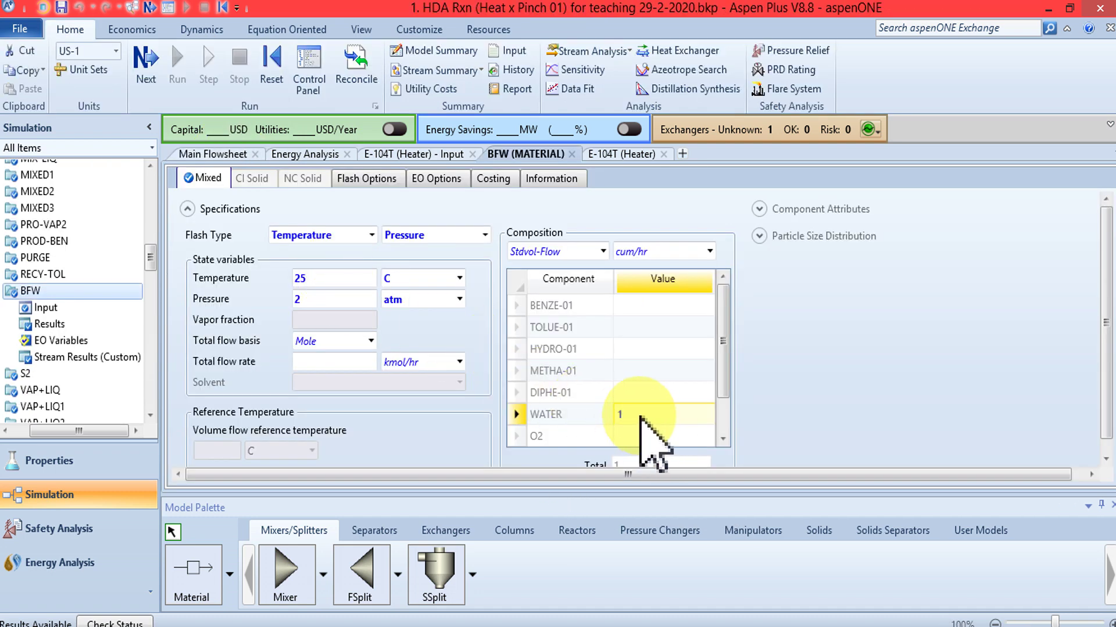
type("0")
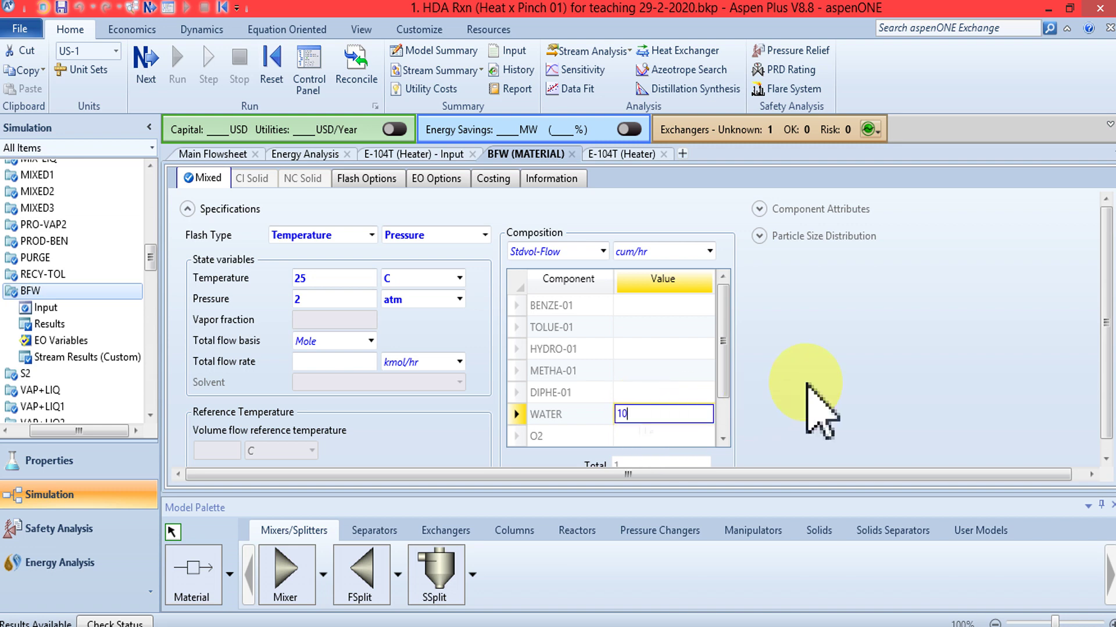
key("Return")
Reinitialize and rerun the simulation, and check the temperature and vapor fraction of outlet stream S2 on the main flowsheet.
left_click(271, 58)
left_click(497, 371)
left_click(578, 349)
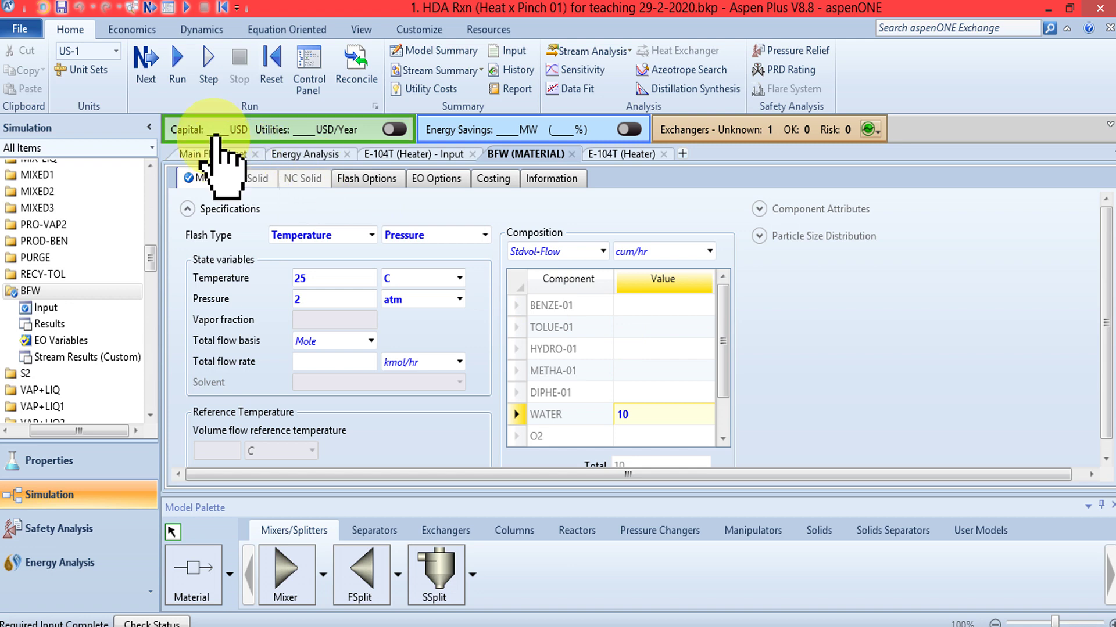
left_click(179, 61)
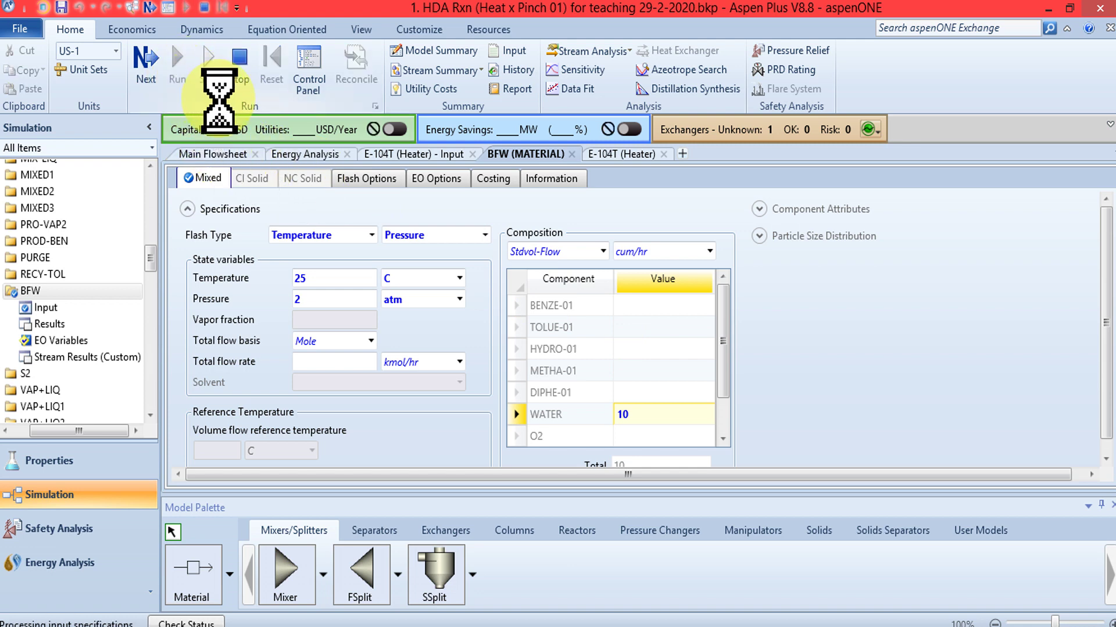
left_click(221, 154)
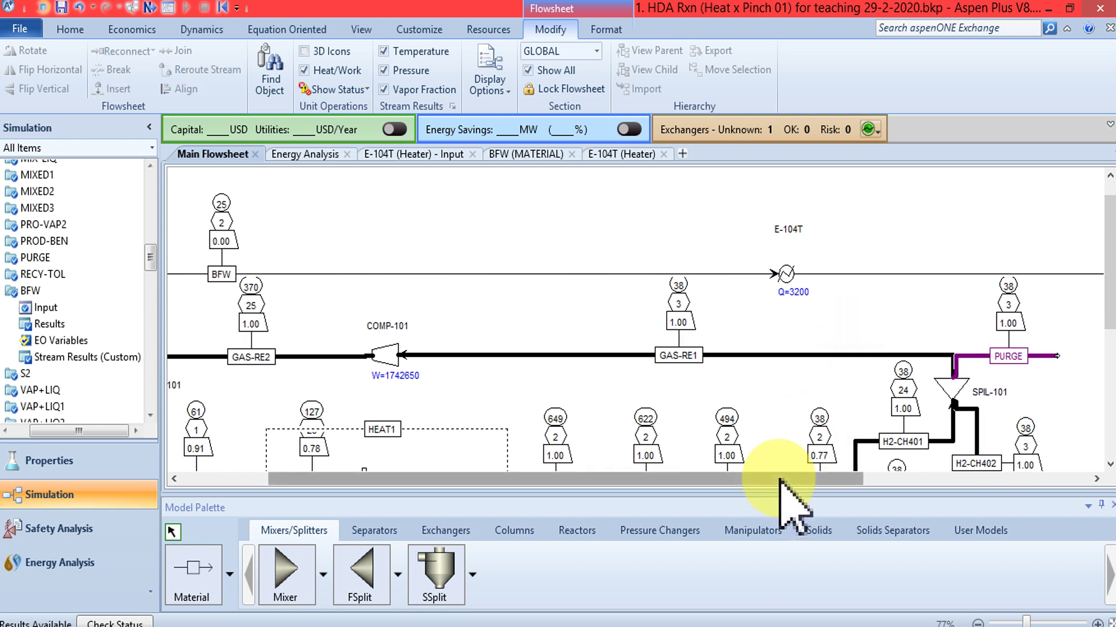
left_click_drag(785, 479, 893, 480)
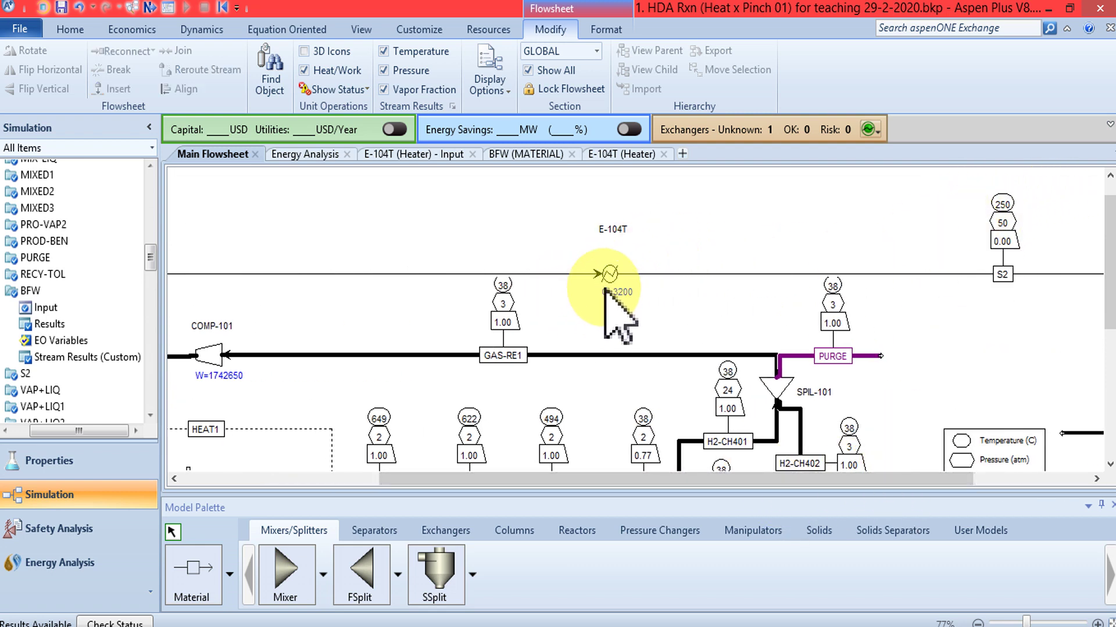
Set the WATER flow of the BFW stream to 9 cum/hr, and reinitialize and rerun the simulation.
double_click(443, 274)
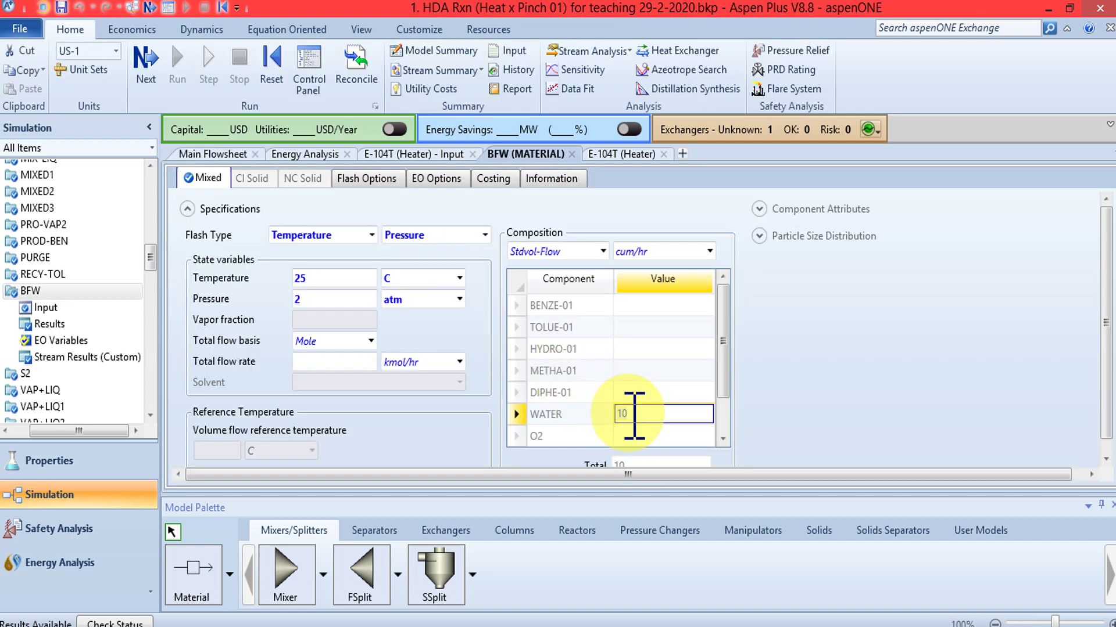
type("9")
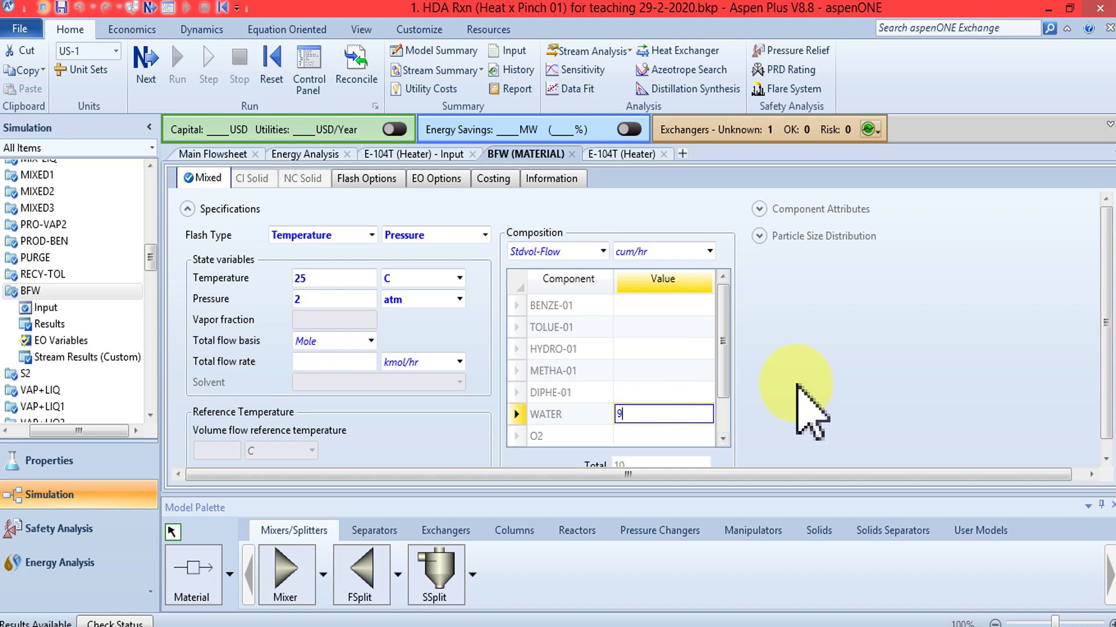
left_click(278, 61)
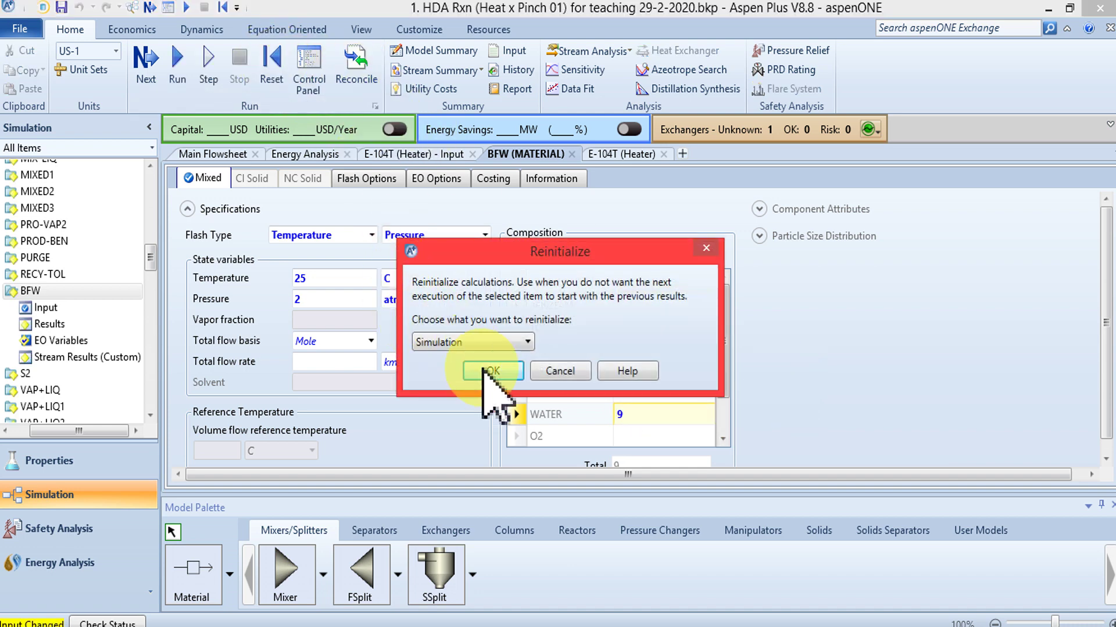
left_click(493, 371)
left_click(625, 348)
left_click(178, 58)
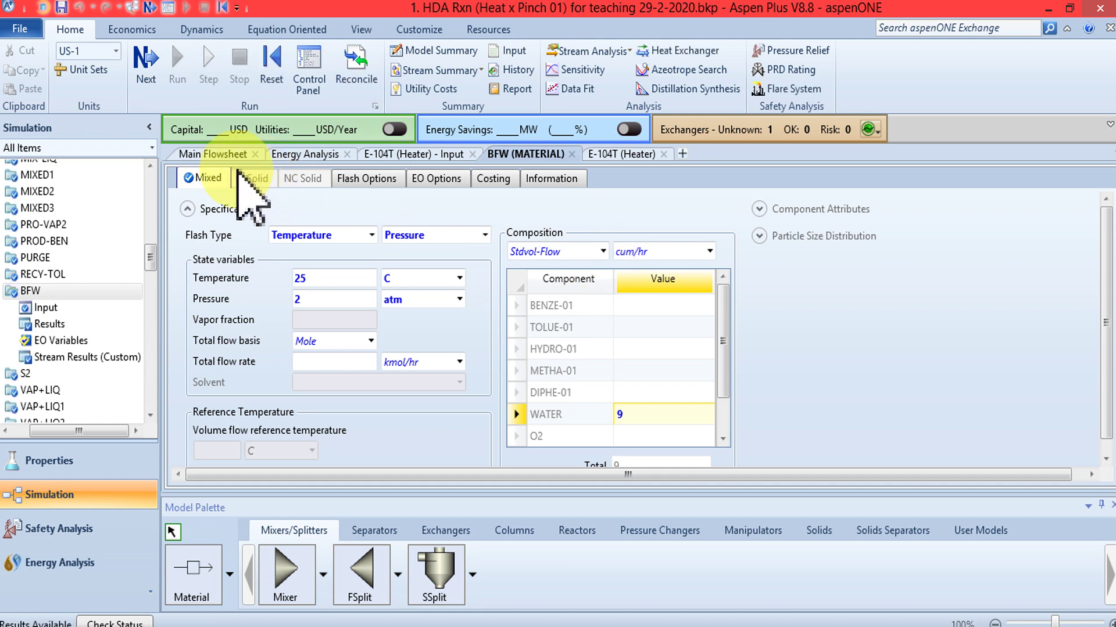
Examine the temperature, pressure and vapor fraction of S2 on the main flowsheet and the streams and heaters around E-104T.
left_click(215, 155)
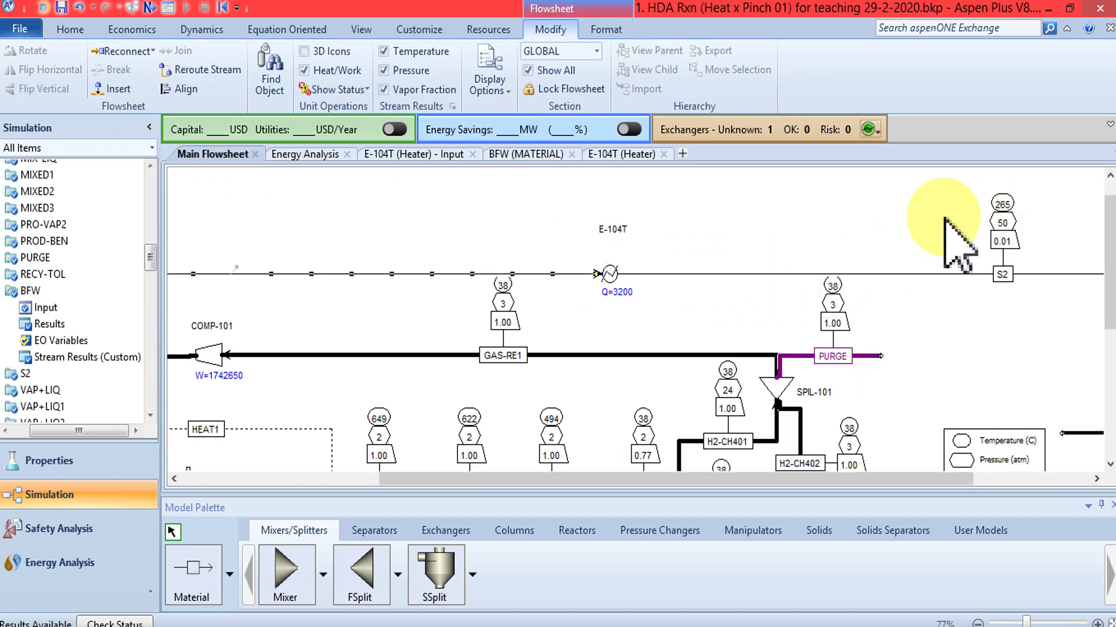
left_click(653, 249)
scroll(705, 251, "down", 2)
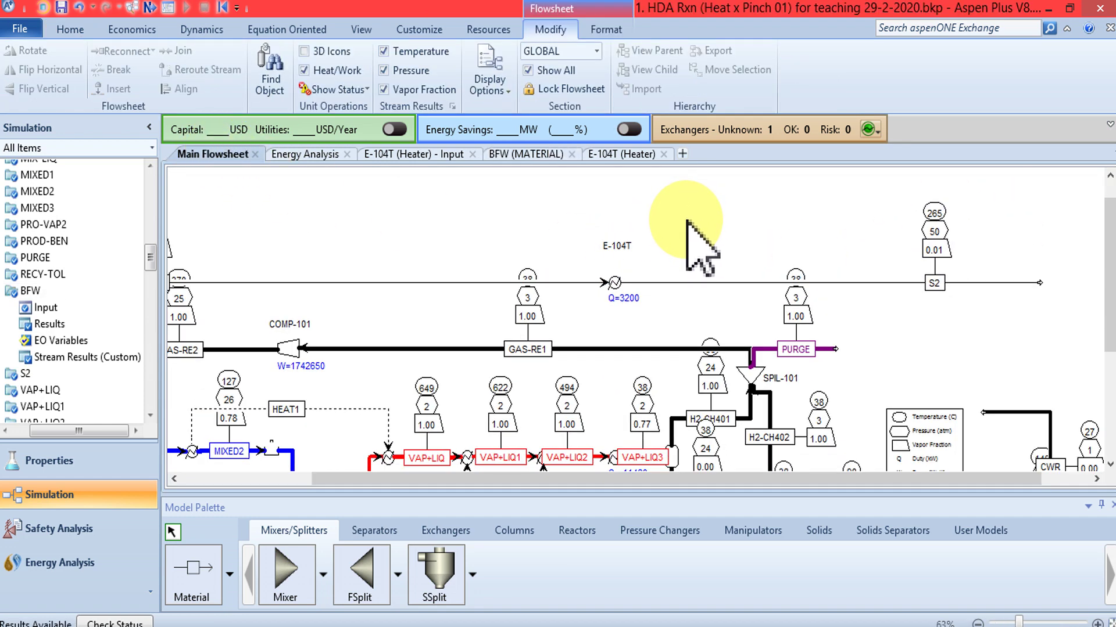
scroll(687, 226, "down", 1)
left_click_drag(772, 486, 709, 480)
scroll(660, 323, "up", 1)
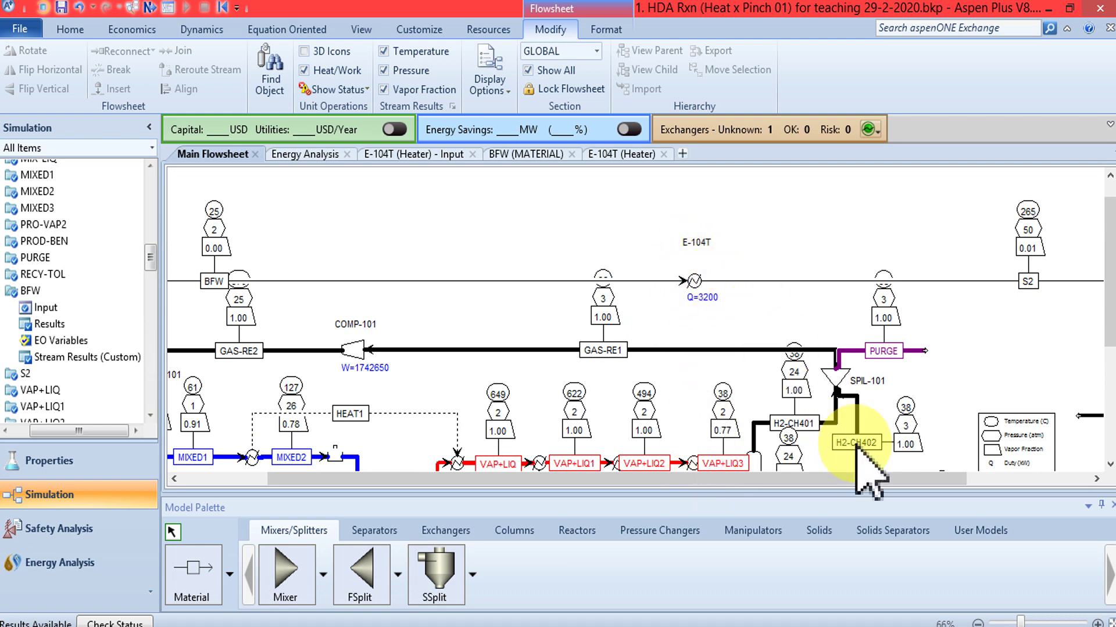
left_click_drag(1109, 250, 1109, 306)
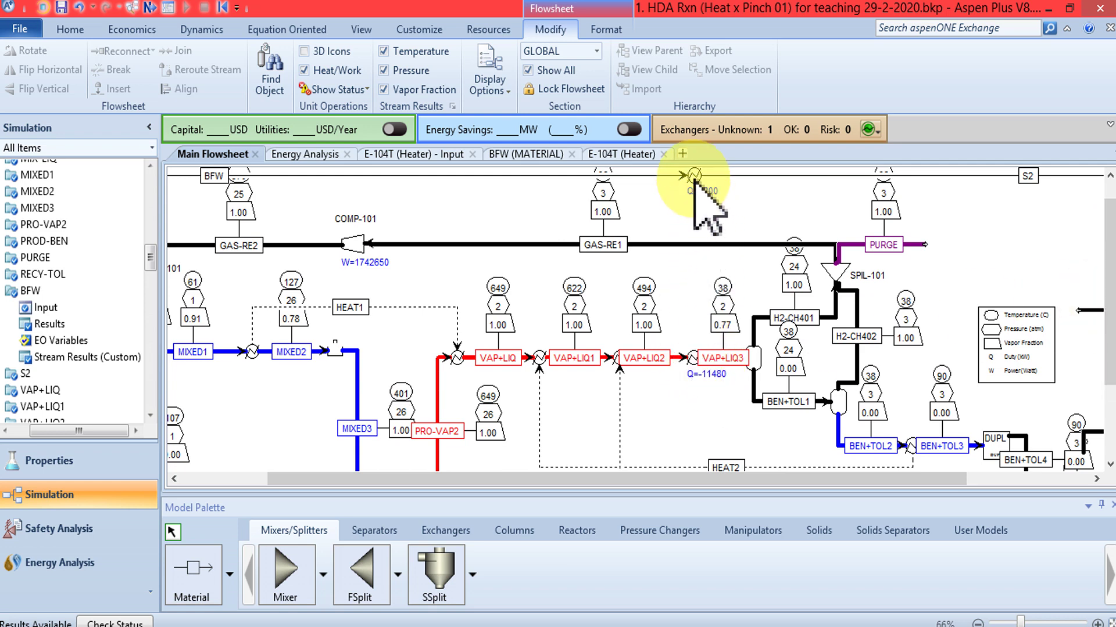
left_click_drag(1109, 305, 1105, 252)
left_click(1110, 176)
left_click(1110, 176)
scroll(1107, 212, "up", 2)
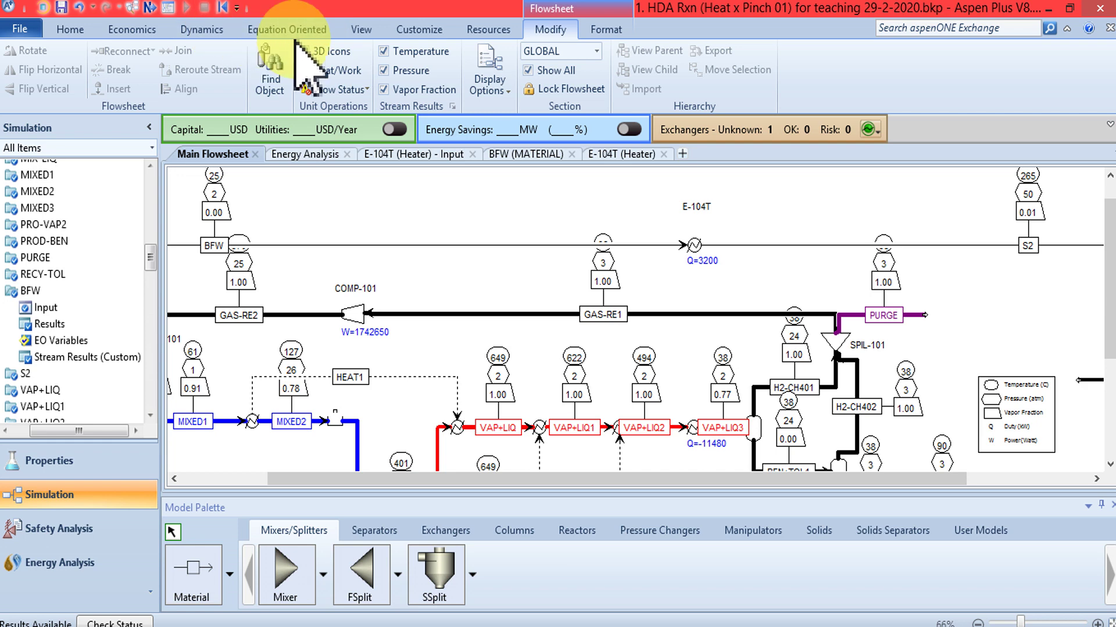
Connect a heat stream from E-104T to the E-104S heater between VAP+LIQ2 and VAP+LIQ3.
left_click(228, 573)
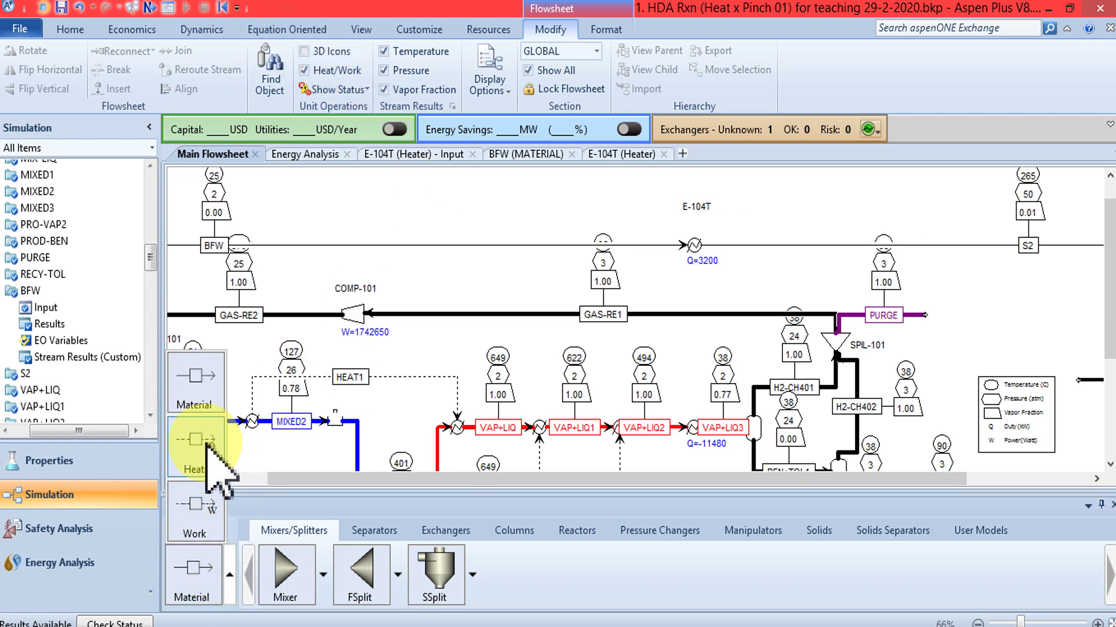
left_click(216, 458)
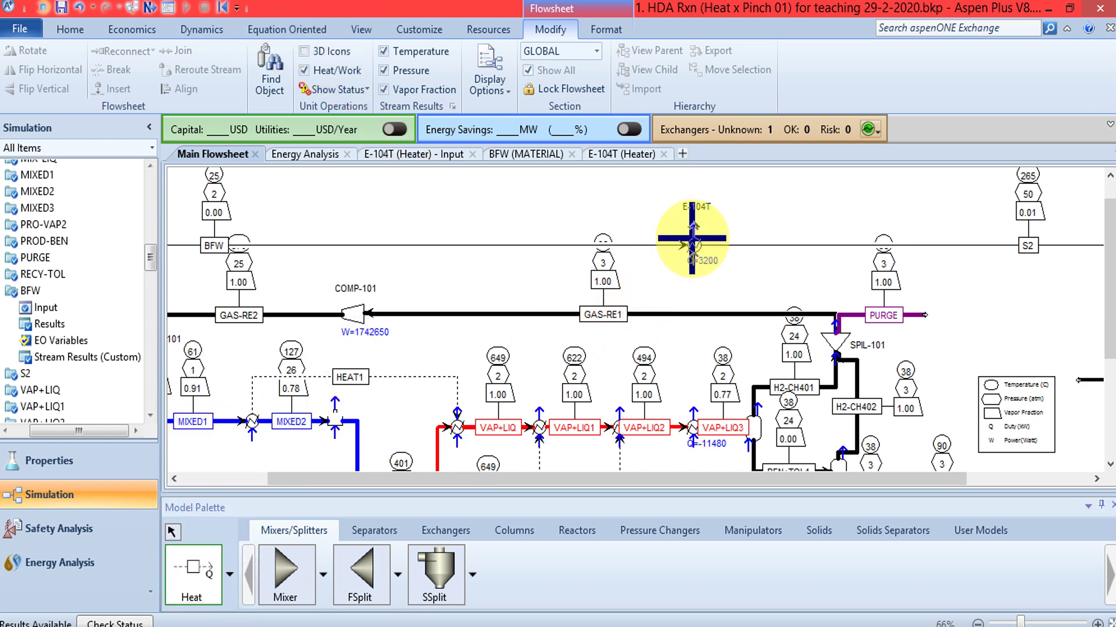
left_click(691, 238)
left_click(696, 356)
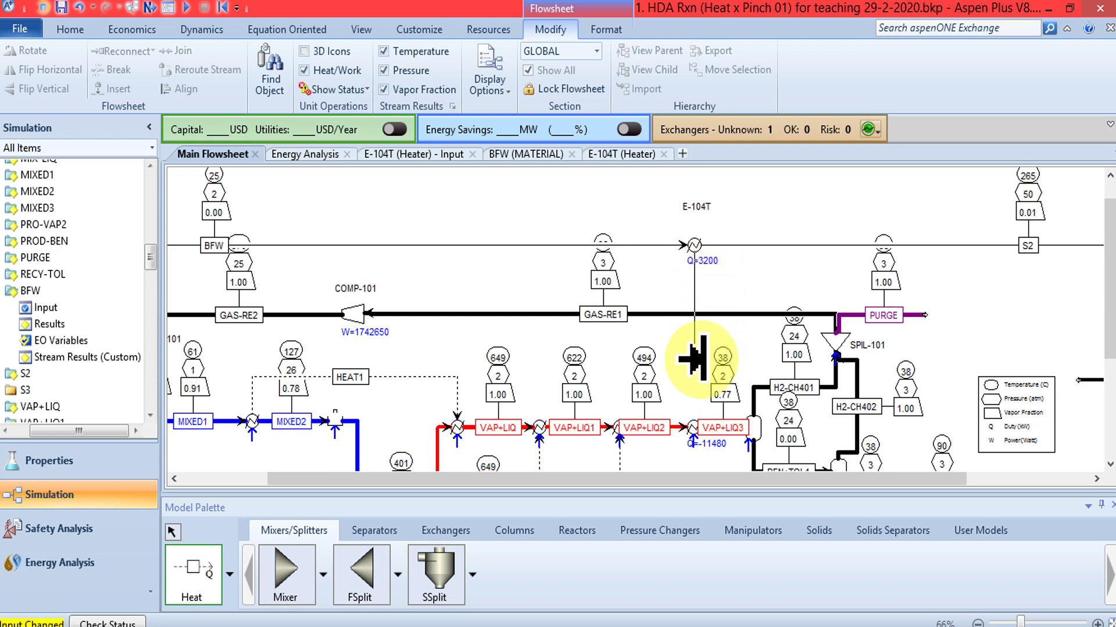
left_click(688, 439)
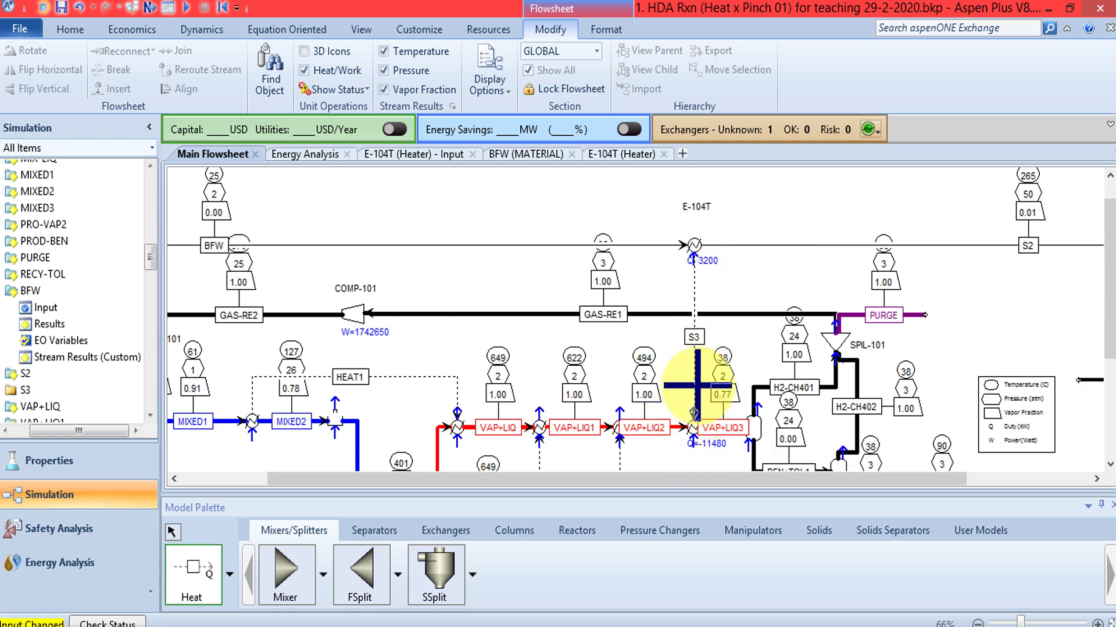
Rename the new heat stream S3 as HEAT4.
left_click_drag(1106, 238, 1107, 361)
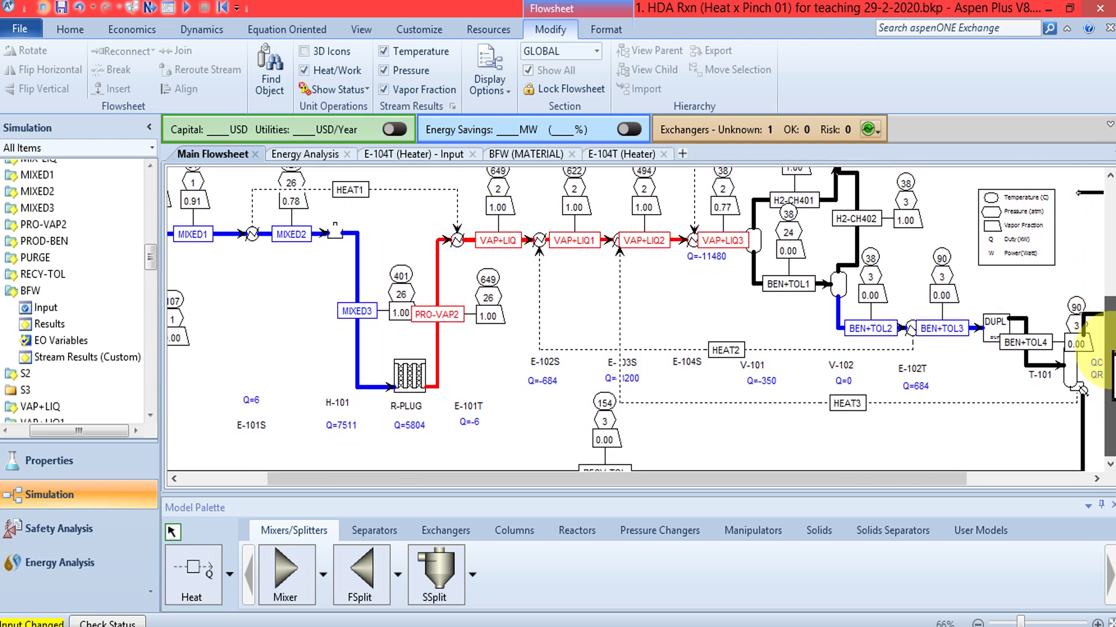
left_click_drag(1107, 349, 1107, 298)
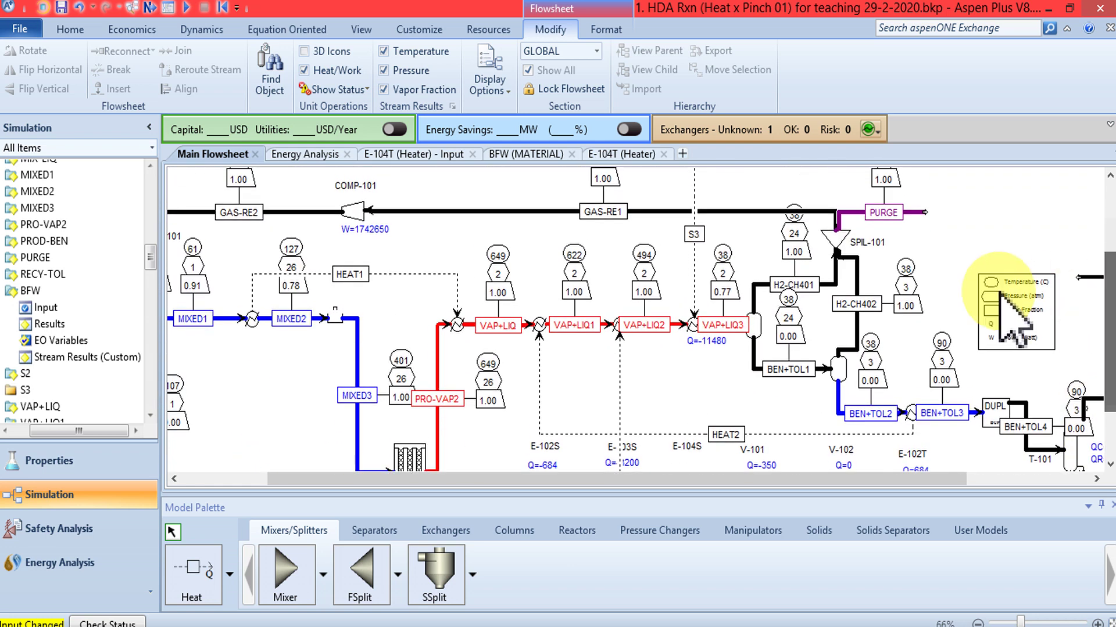
right_click(695, 232)
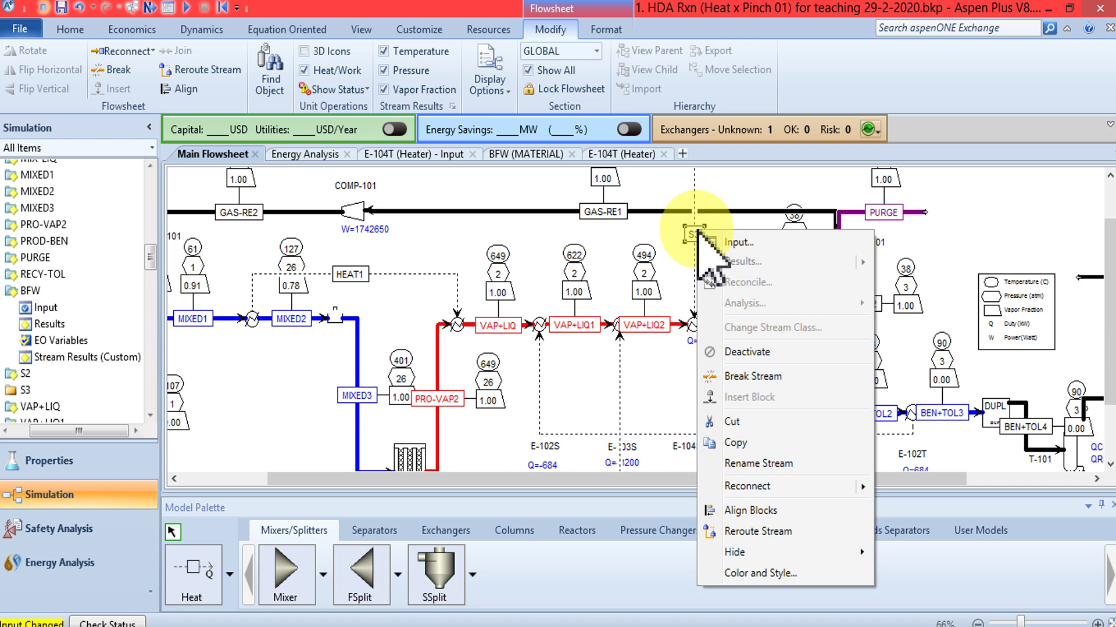
left_click(773, 462)
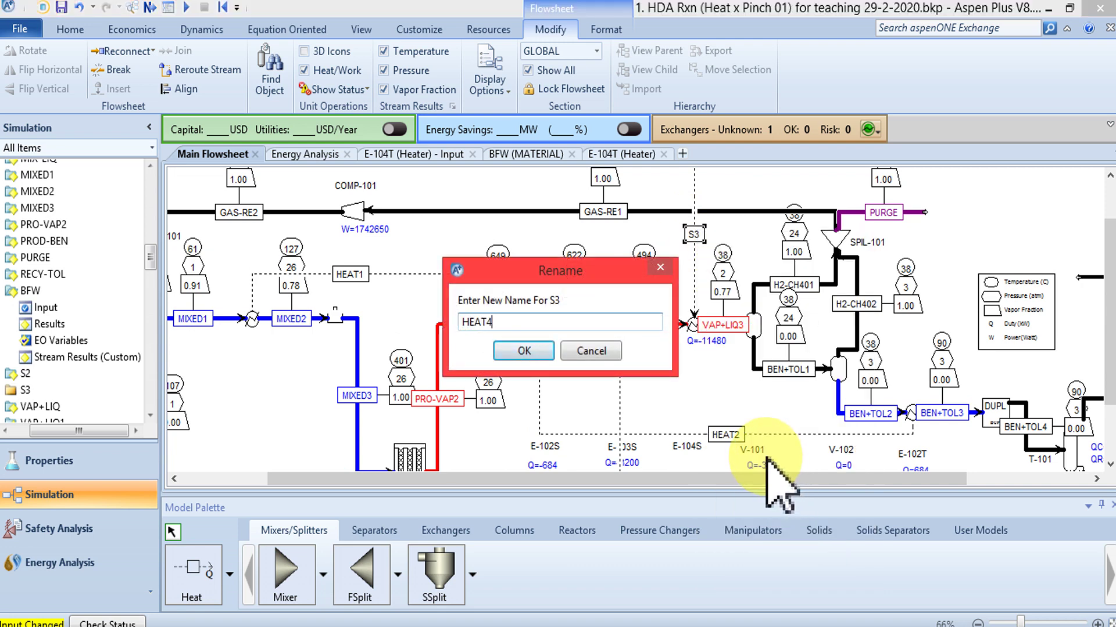
key("Return")
left_click_drag(1106, 298, 1107, 241)
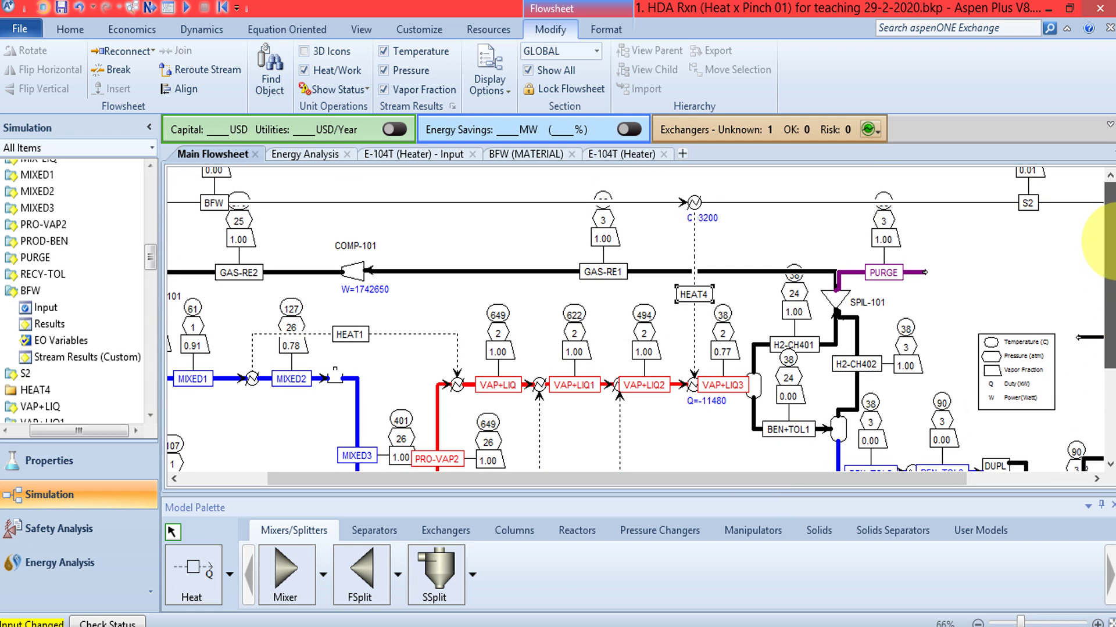
left_click(777, 225)
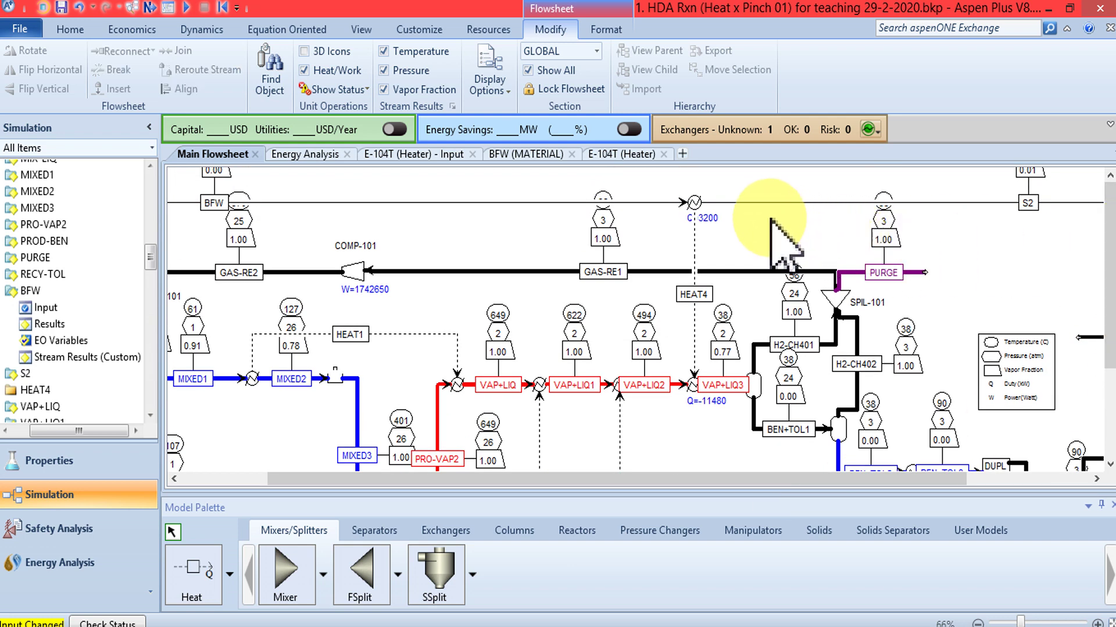
Reinitialize and rerun the simulation with the HEAT4 stream connected.
left_click(223, 7)
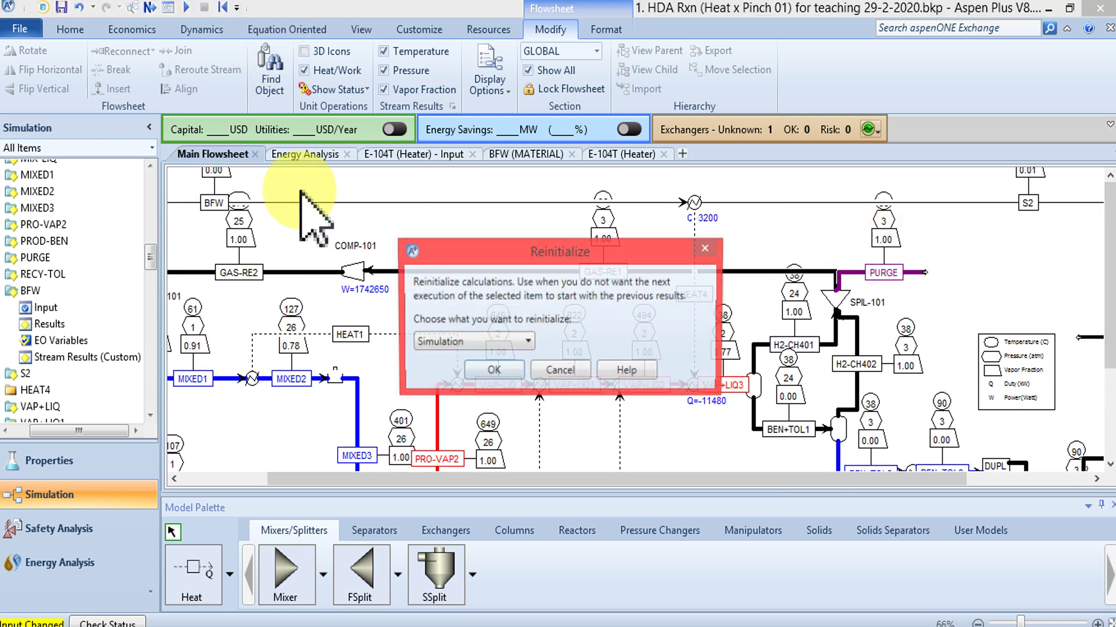
left_click(509, 376)
left_click(639, 347)
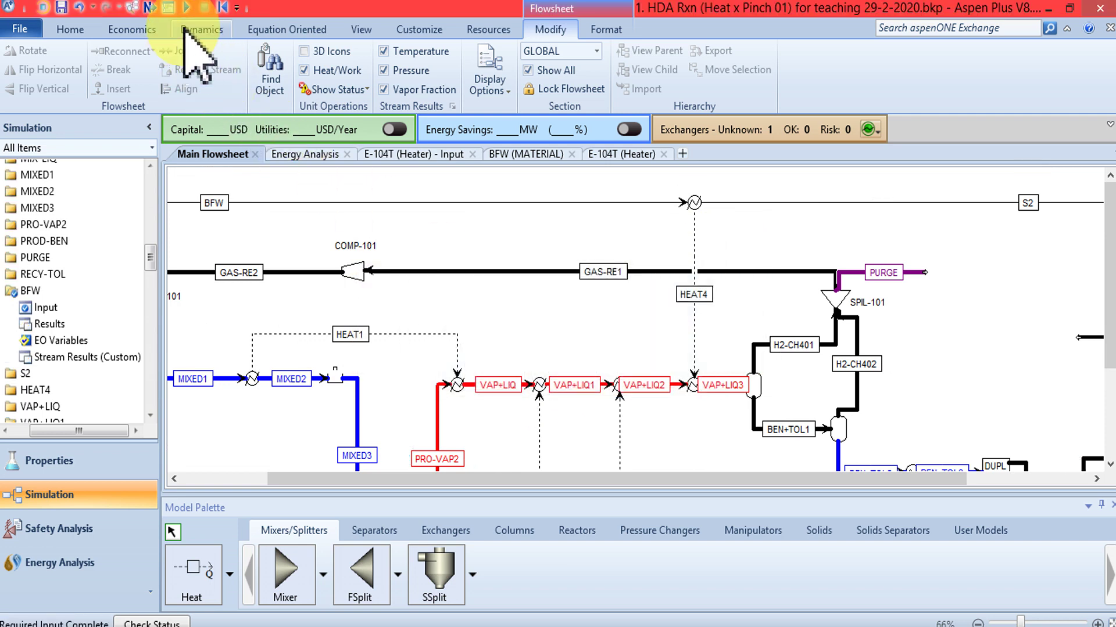
left_click(186, 7)
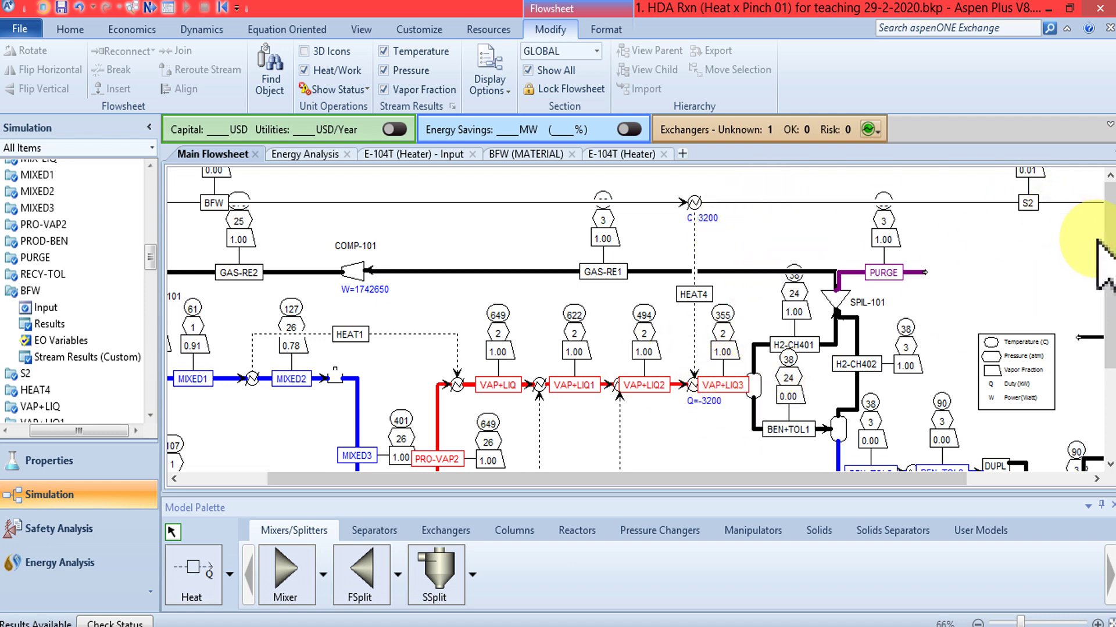
Rename the E-104T outlet stream S2 as HPS.
right_click(1025, 205)
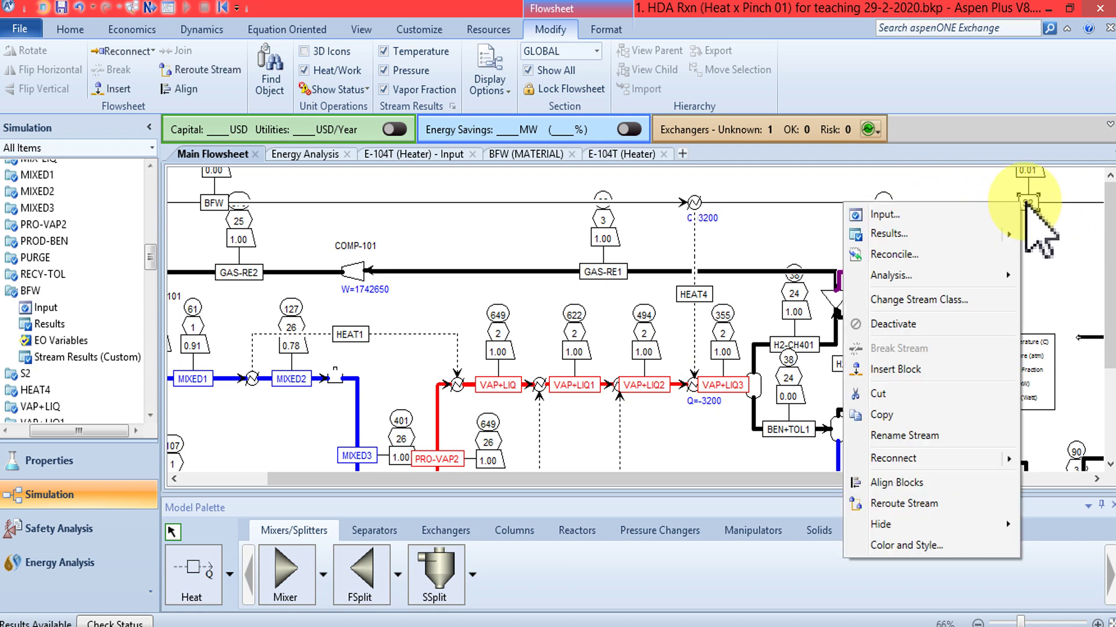
left_click(909, 436)
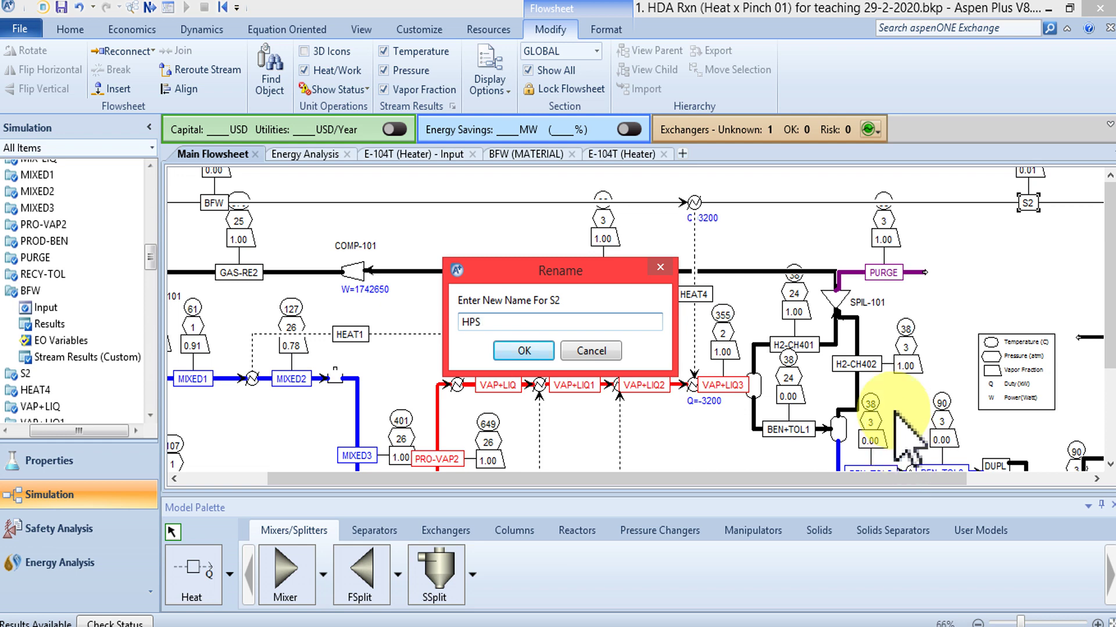
left_click(524, 351)
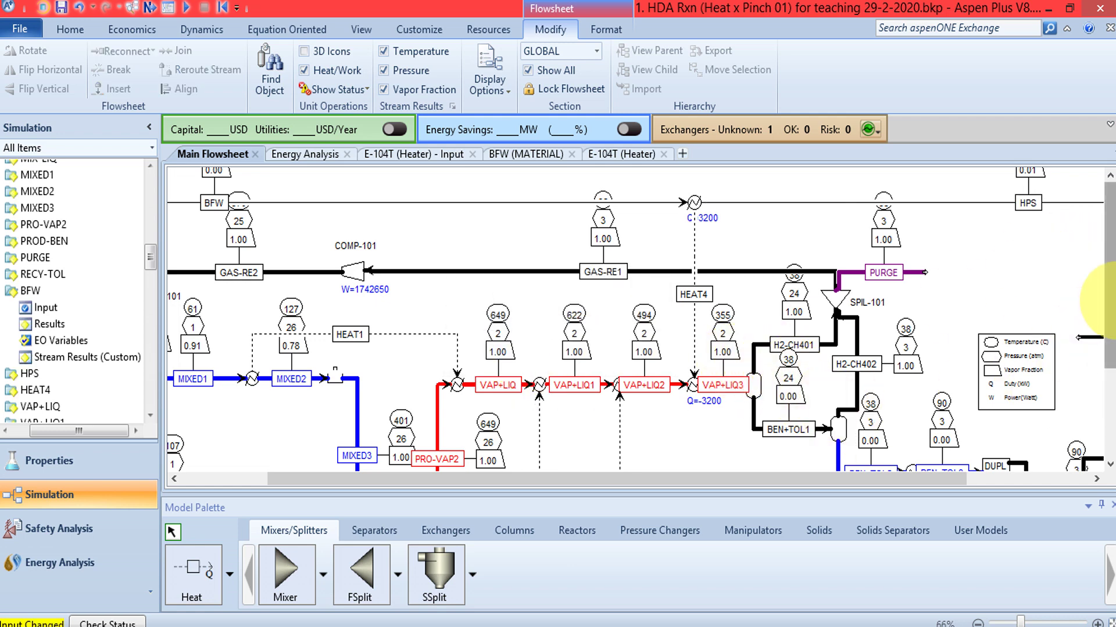
Format the BFW stream line with a 4 pt weight and blue color.
scroll(1108, 180, "up", 3)
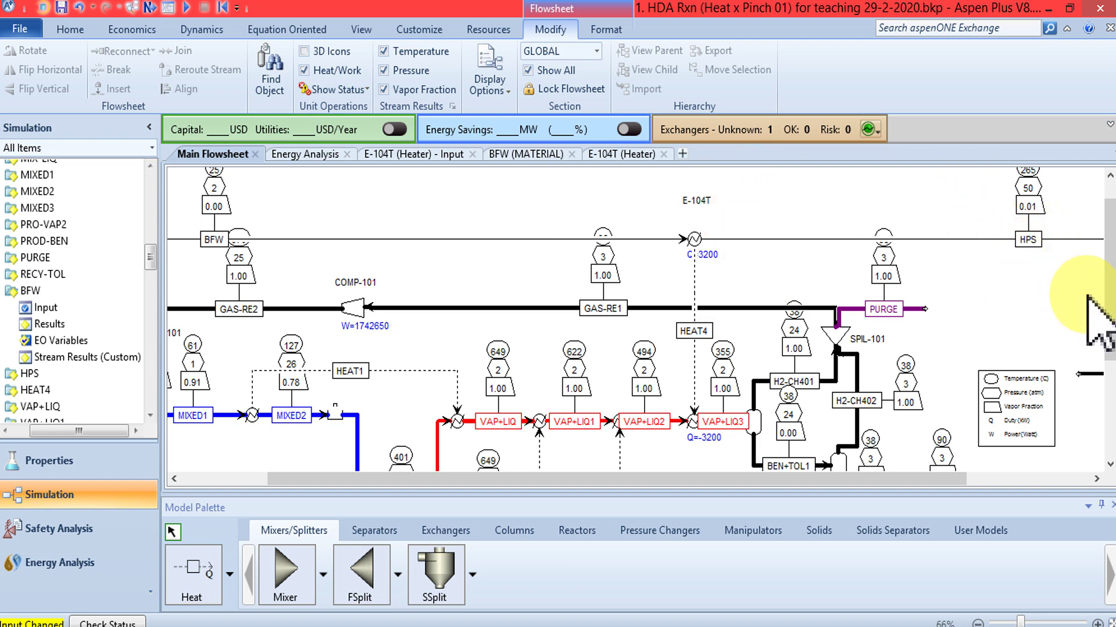
mouse_move(1110, 273)
left_mouse_down()
mouse_move(1107, 302)
mouse_move(1110, 281)
left_mouse_up()
scroll(1109, 282, "up", 1)
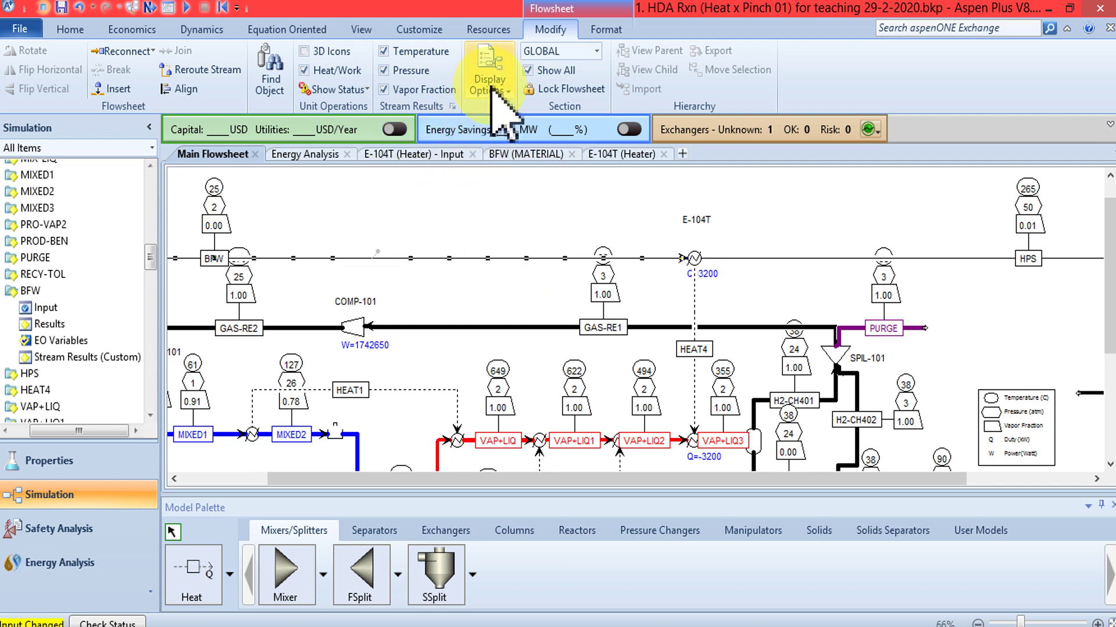
left_click(604, 29)
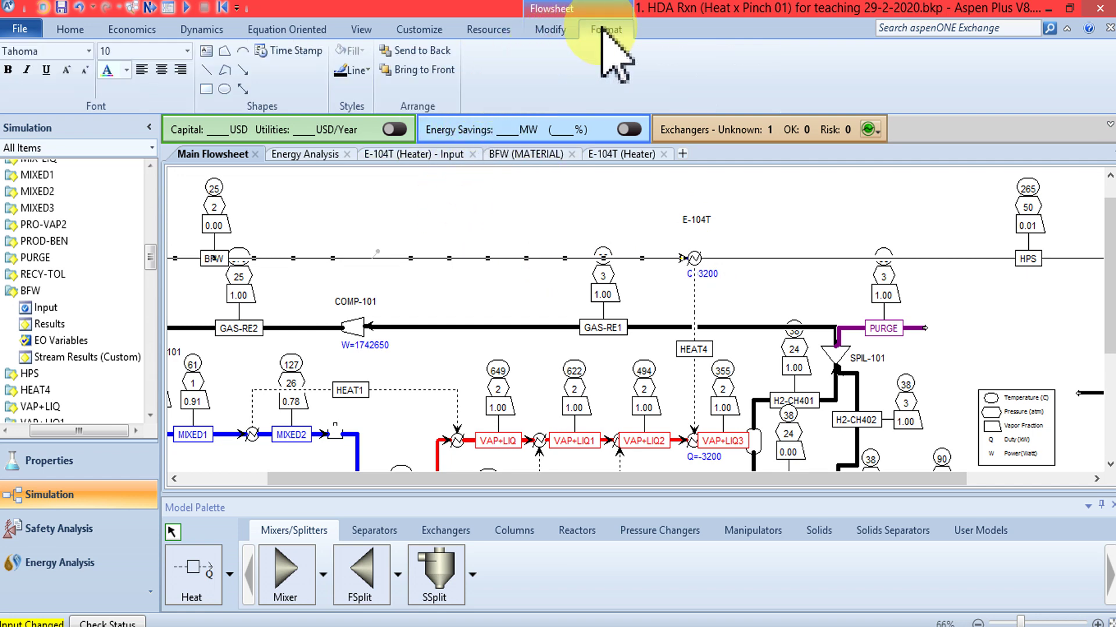
left_click(351, 70)
mouse_move(392, 136)
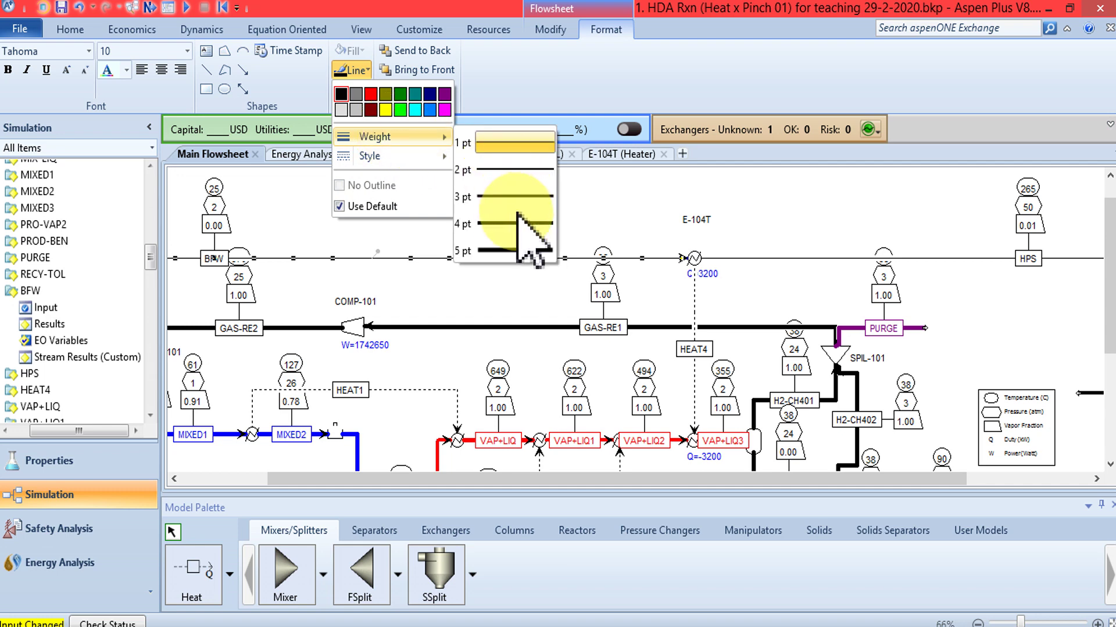
left_click(526, 235)
left_click(365, 71)
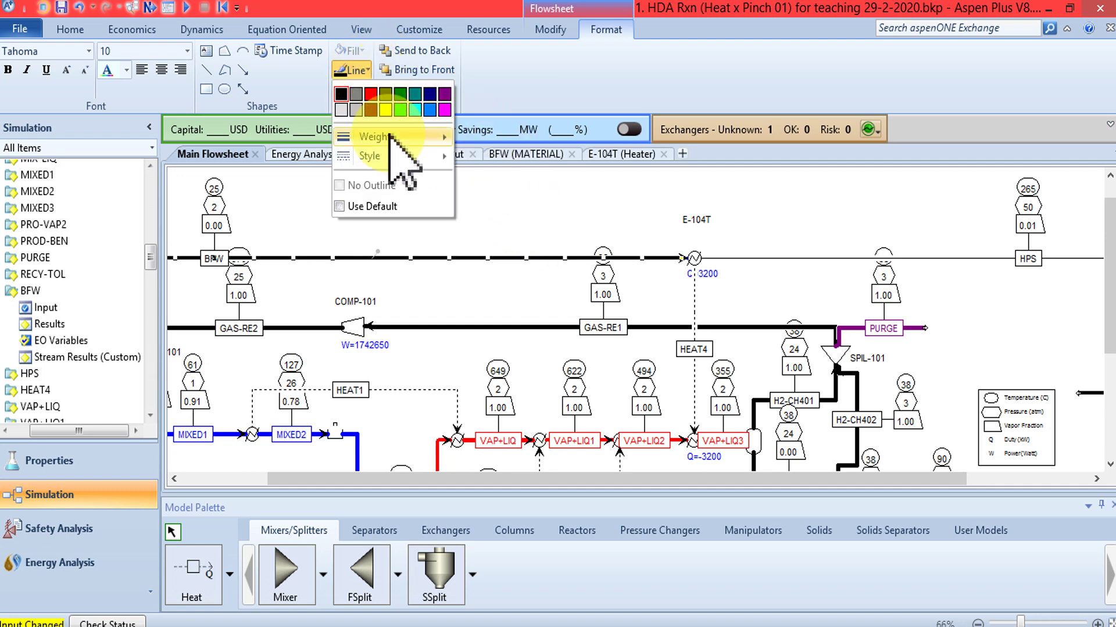
left_click(414, 112)
Format the HPS stream line in blue with a 4 pt weight to match the BFW line.
left_click(770, 258)
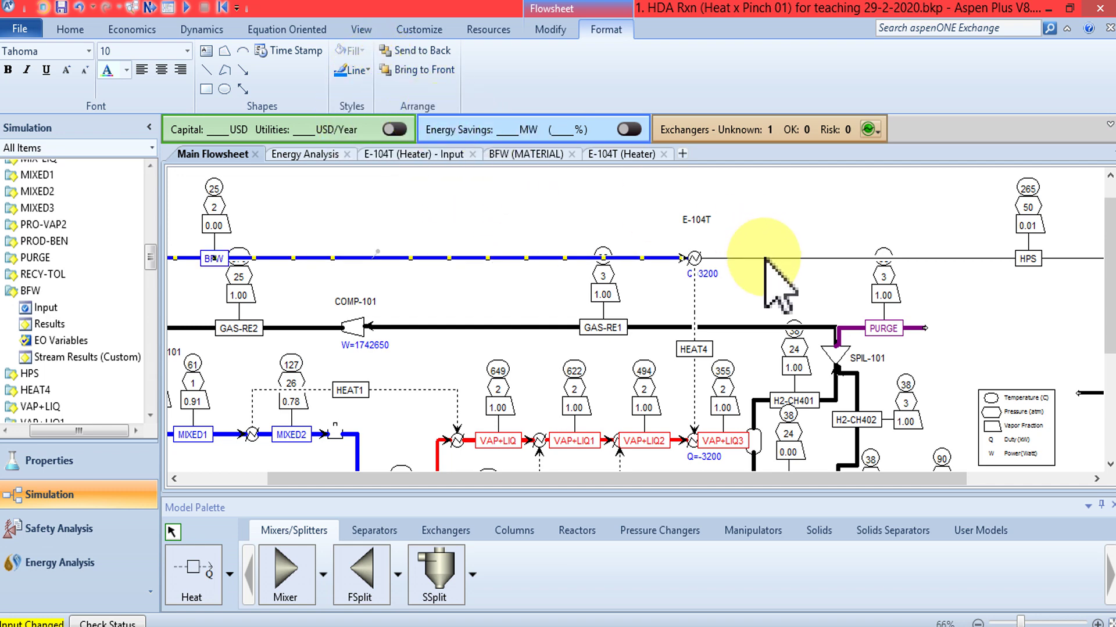
left_click(364, 70)
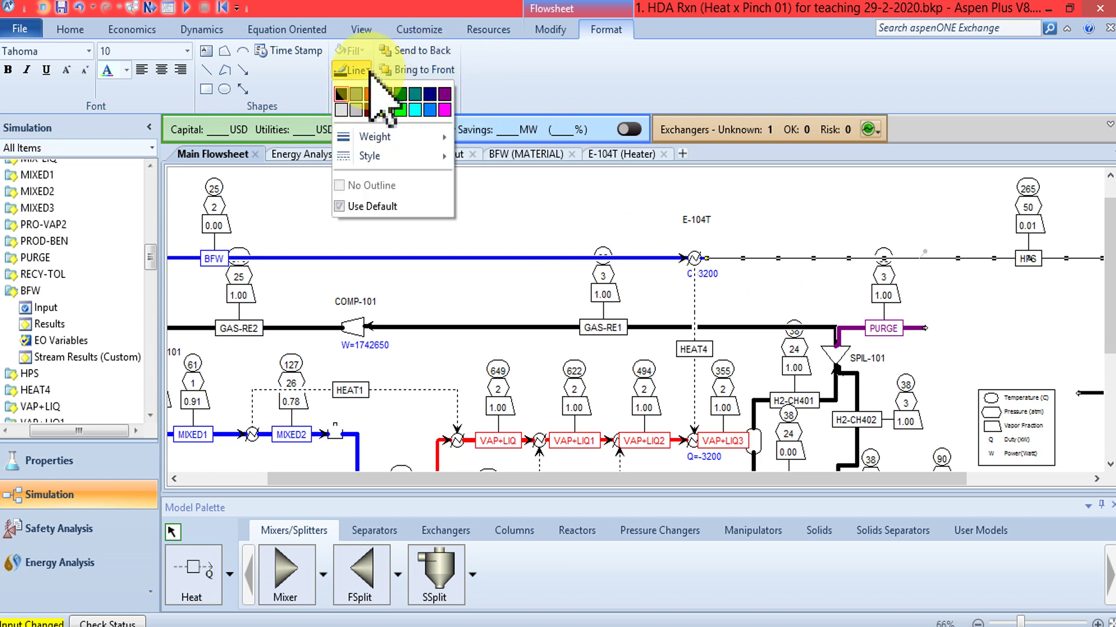
left_click(429, 110)
left_click(363, 70)
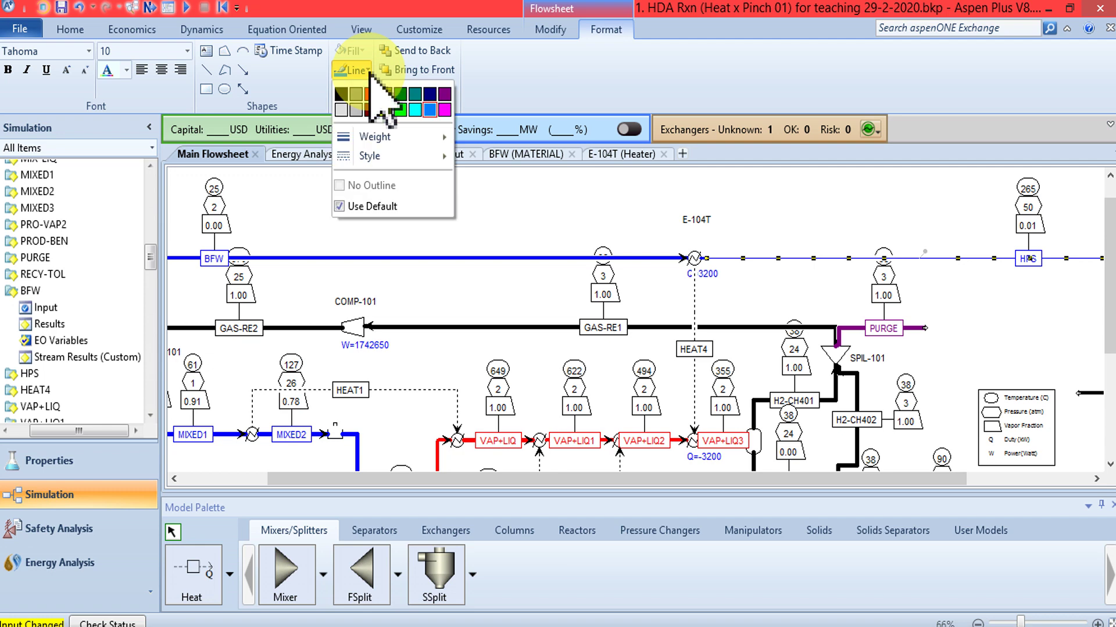
mouse_move(379, 138)
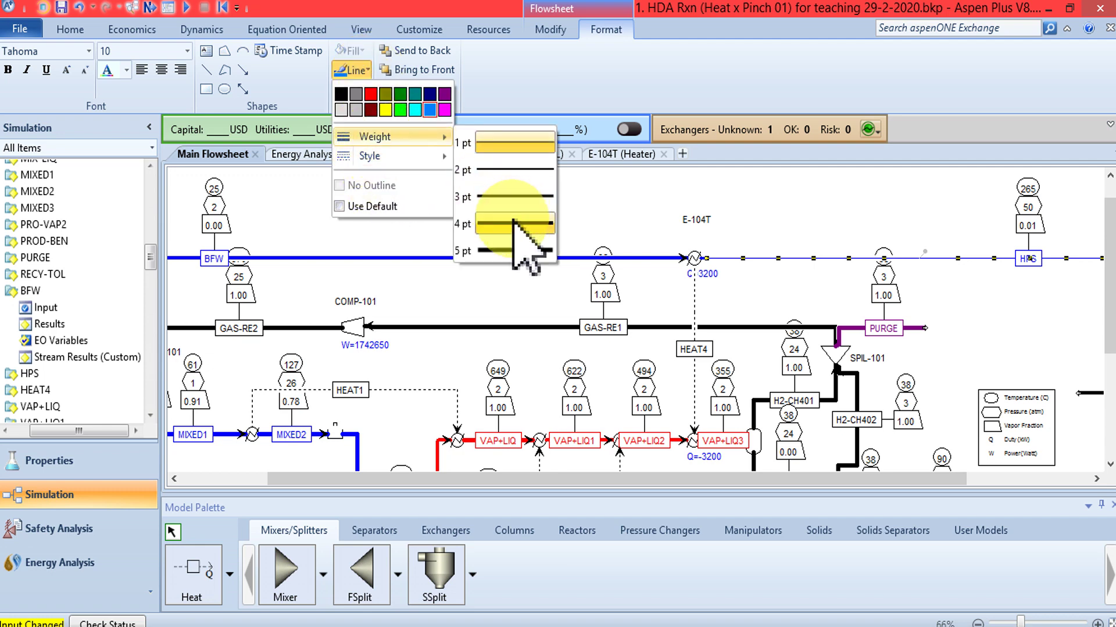
left_click(523, 237)
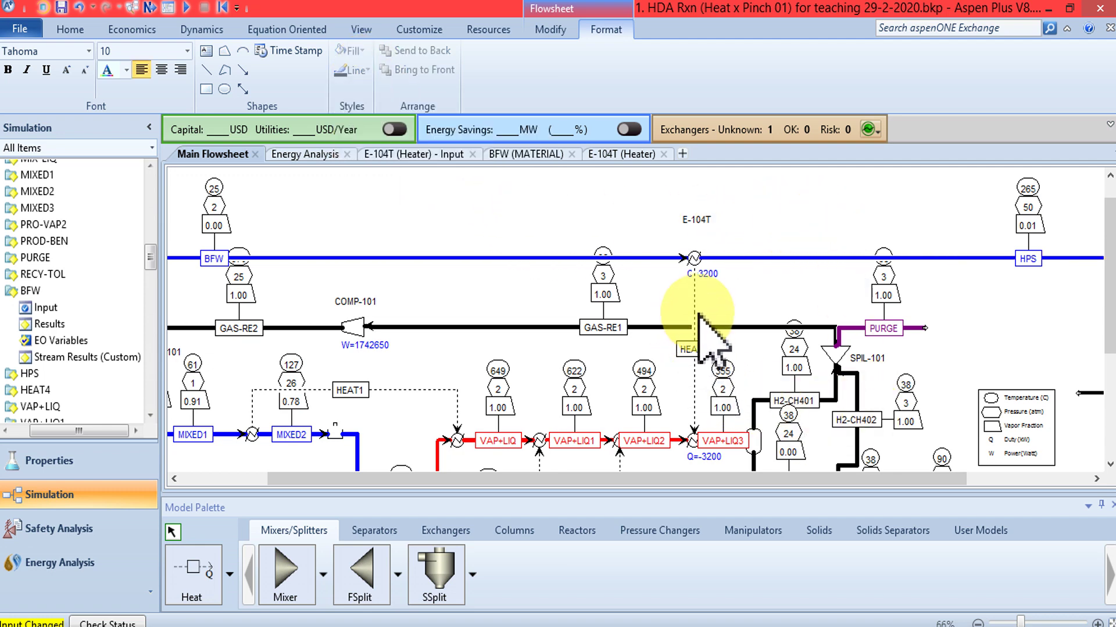
Reinitialize the whole simulation and run it again with the renamed and reformatted steam streams.
left_click(724, 338)
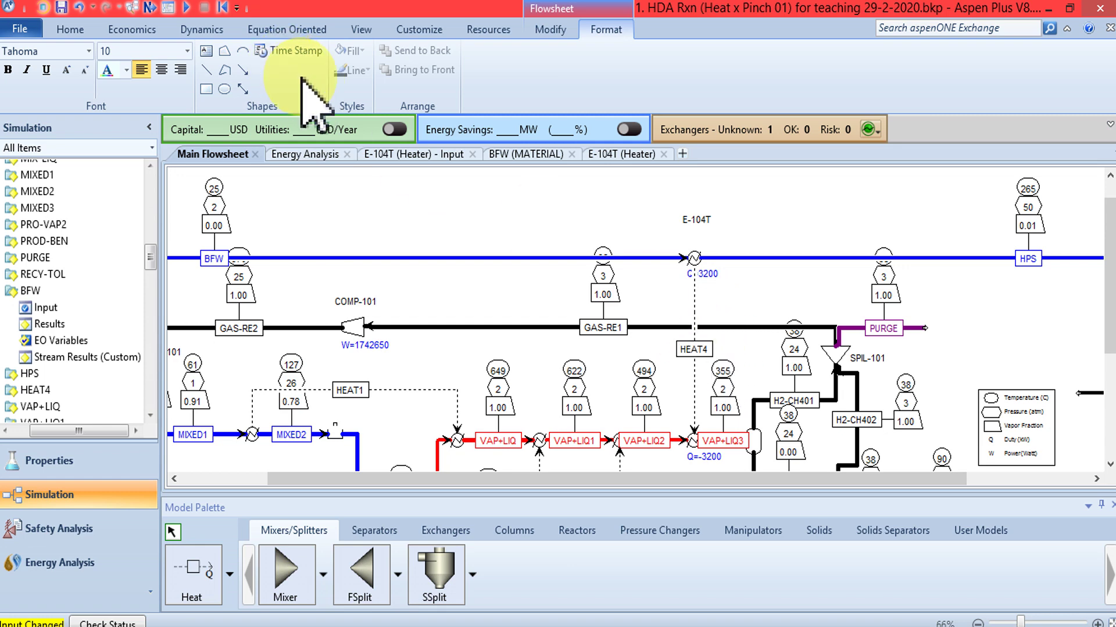
left_click(223, 7)
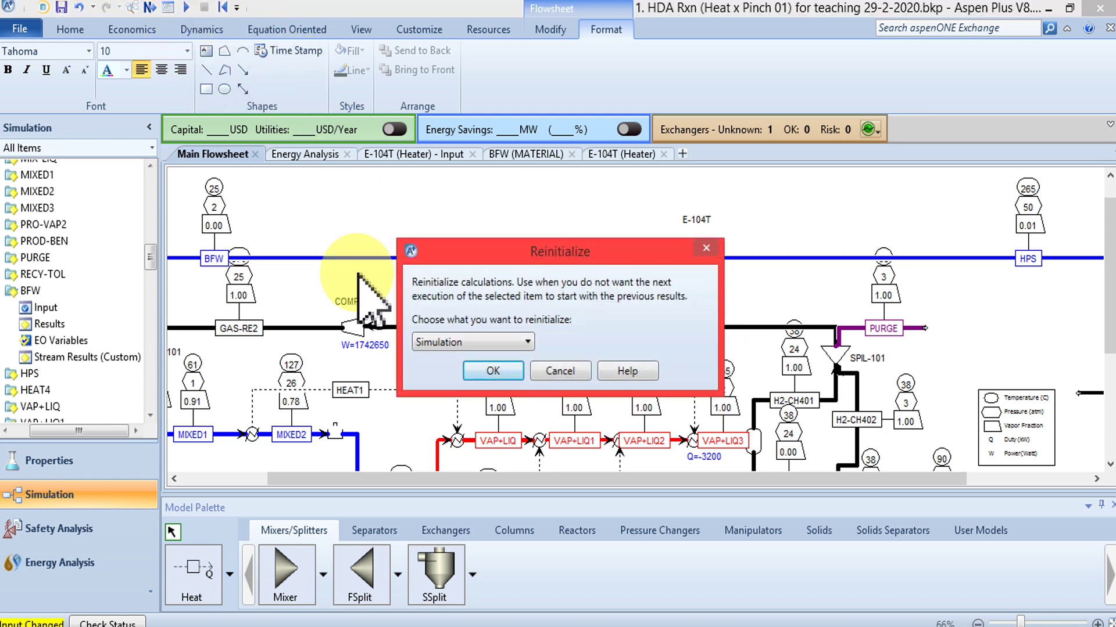
left_click(503, 371)
left_click(632, 348)
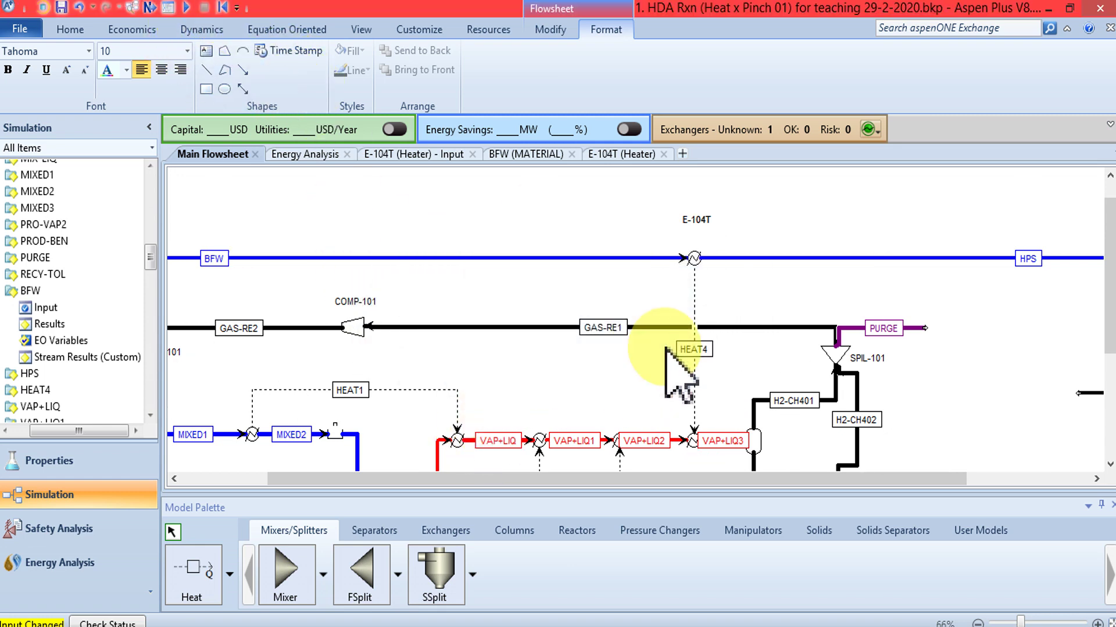
left_click(186, 6)
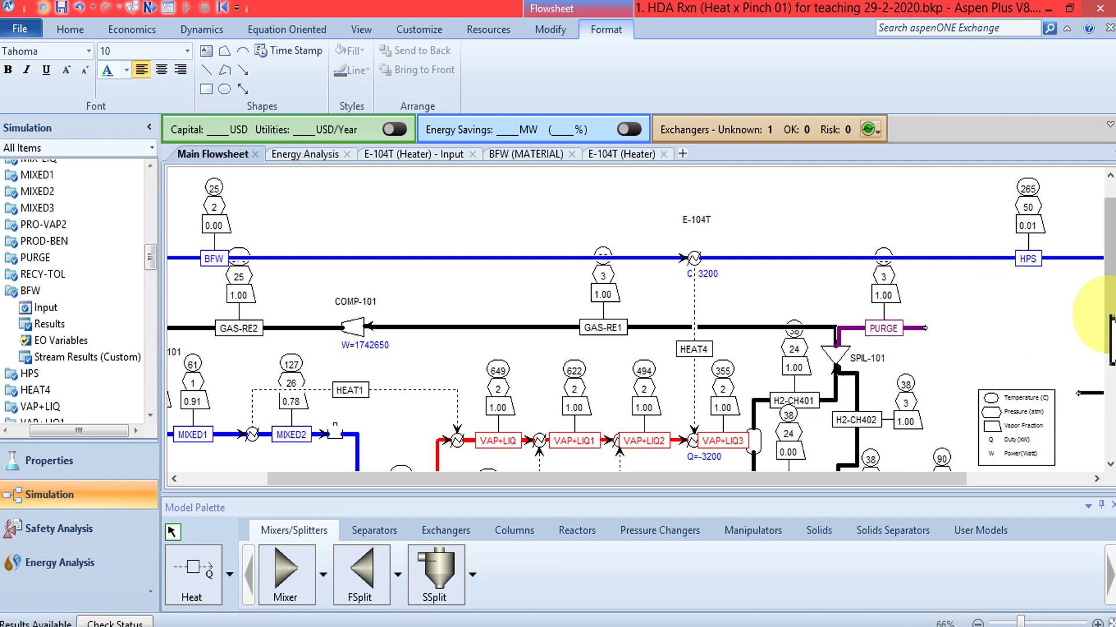
Check which material and heat stream ports are available on fired heater H-101, without attaching a stream.
scroll(1106, 270, "down", 3)
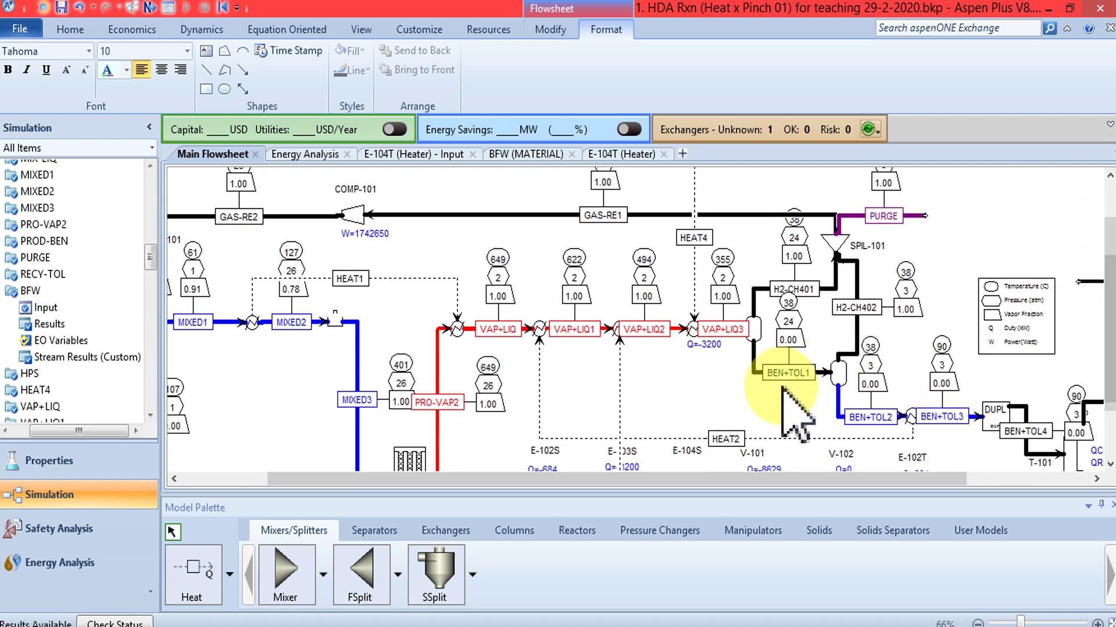
scroll(1095, 282, "down", 2)
left_click_drag(760, 478, 604, 482)
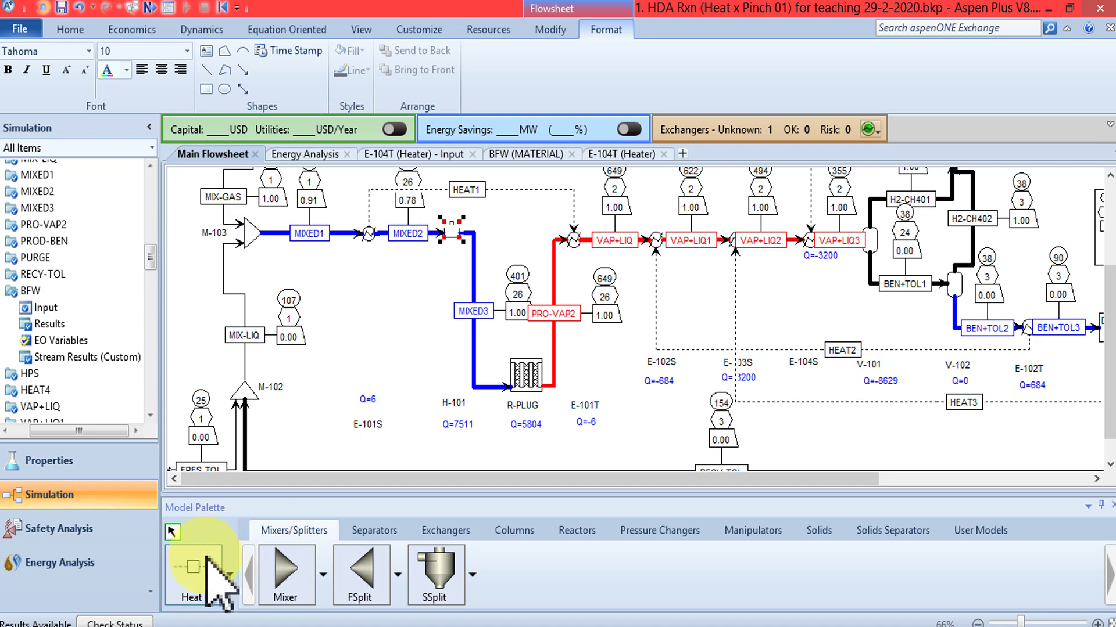
left_click(229, 576)
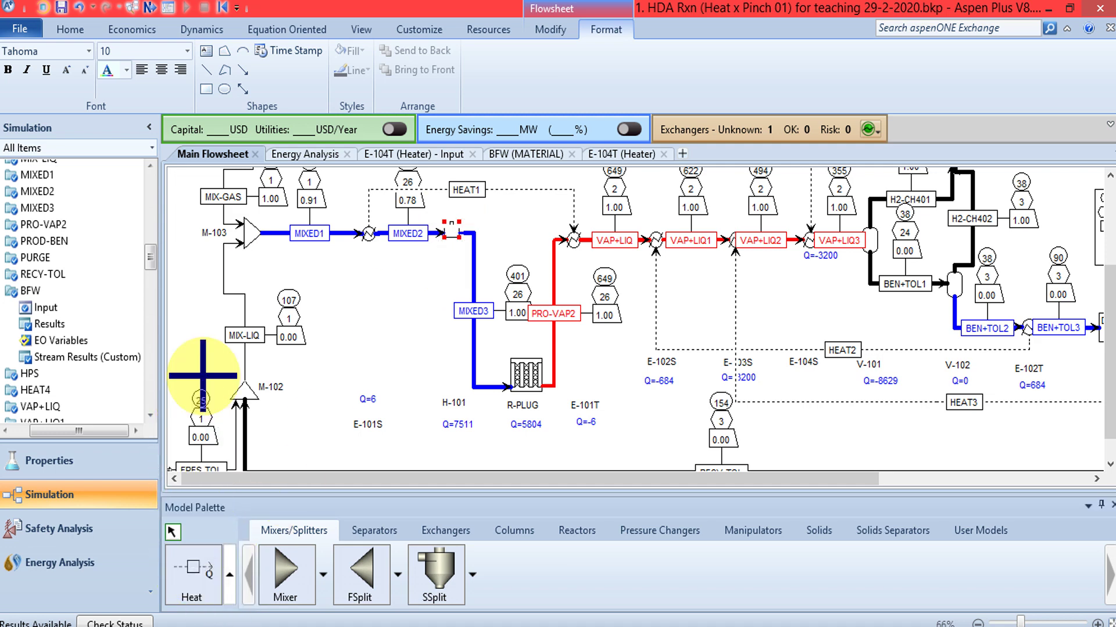
left_click(198, 377)
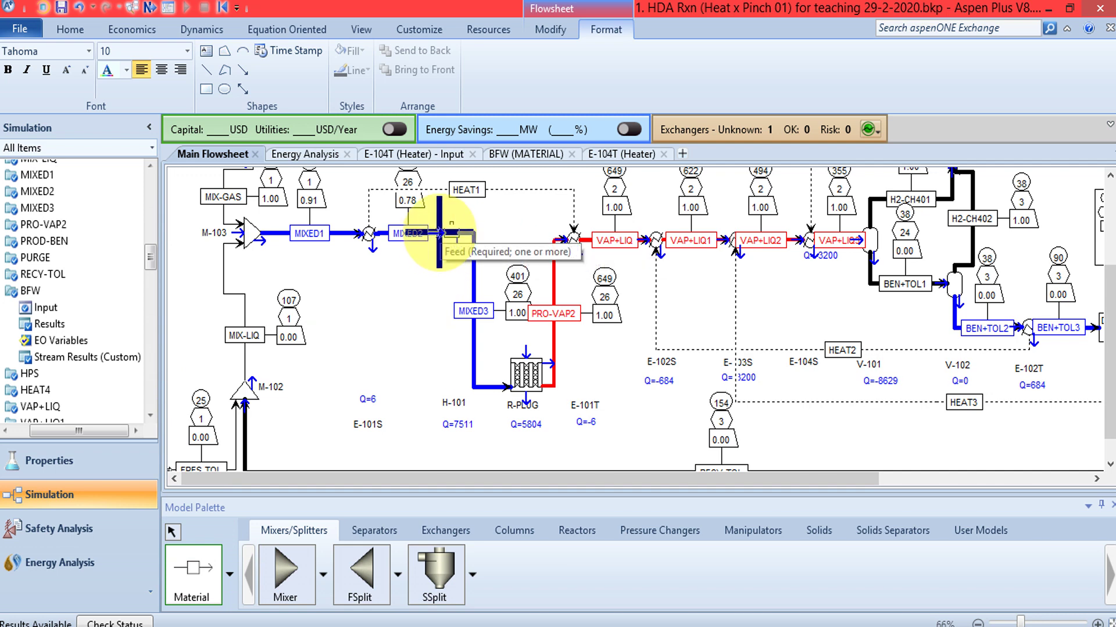
left_click(442, 232)
left_click(202, 602)
left_click(230, 574)
left_click(201, 459)
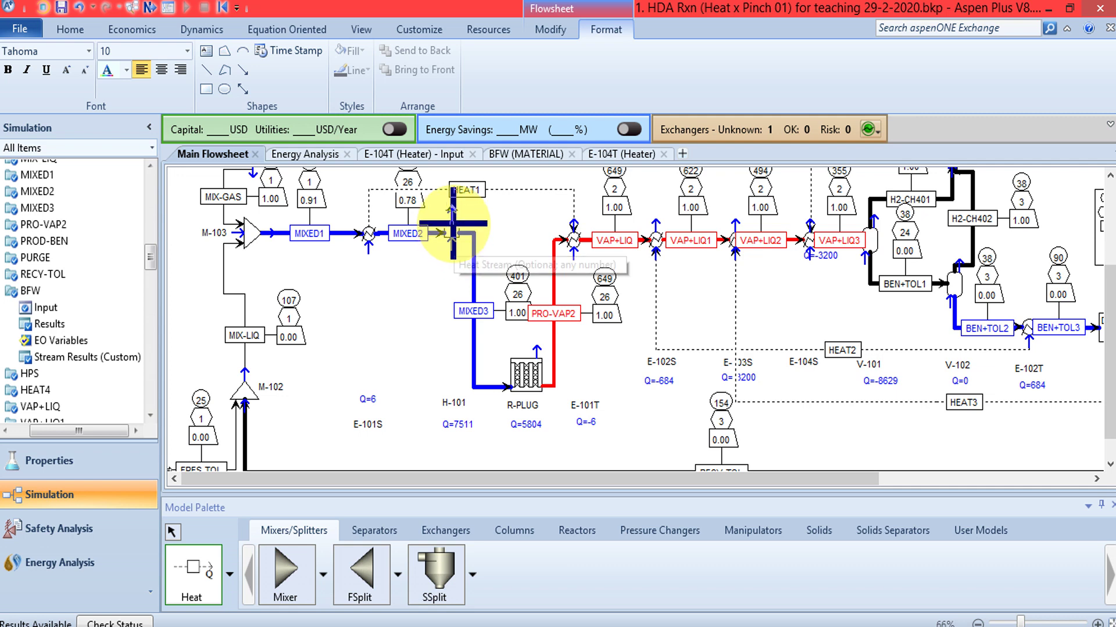
right_click(429, 345)
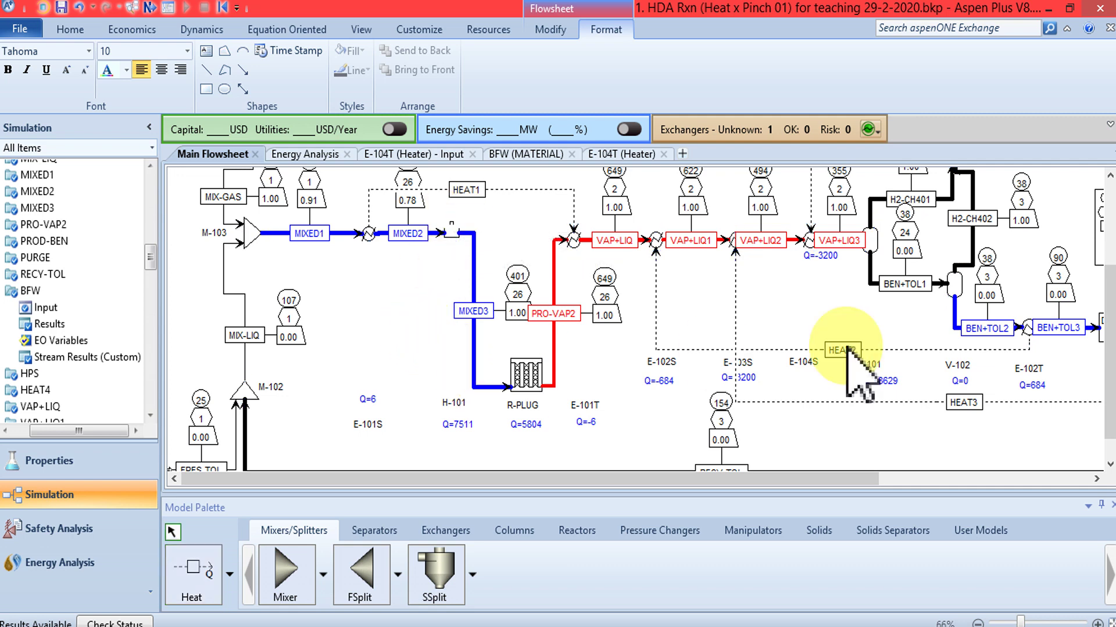
left_click_drag(1108, 326, 1109, 344)
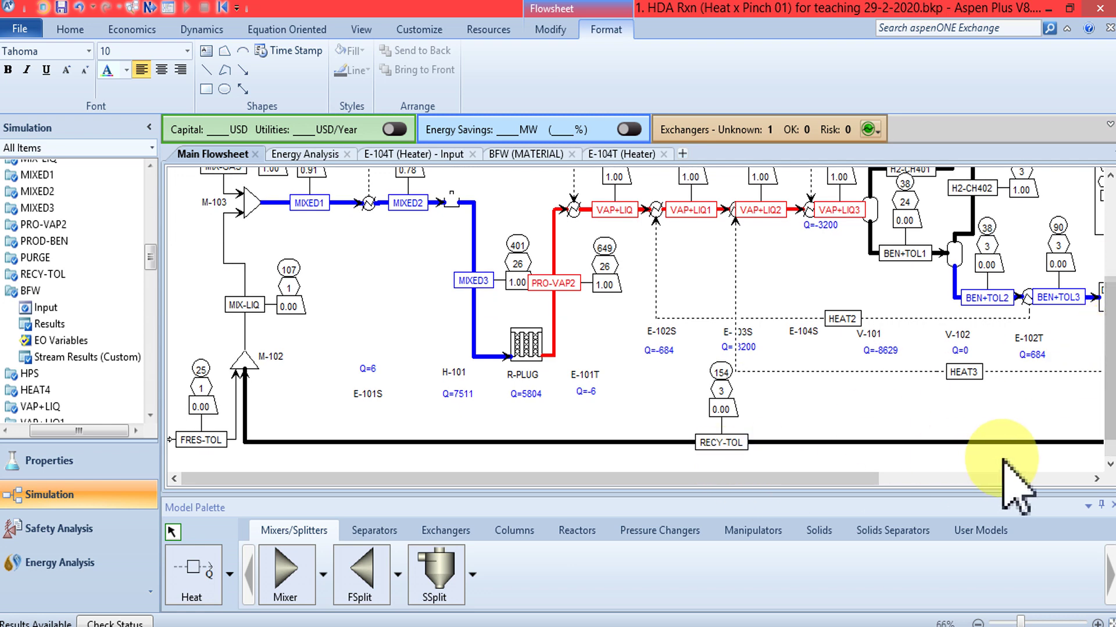
left_click(1109, 464)
left_click(1109, 464)
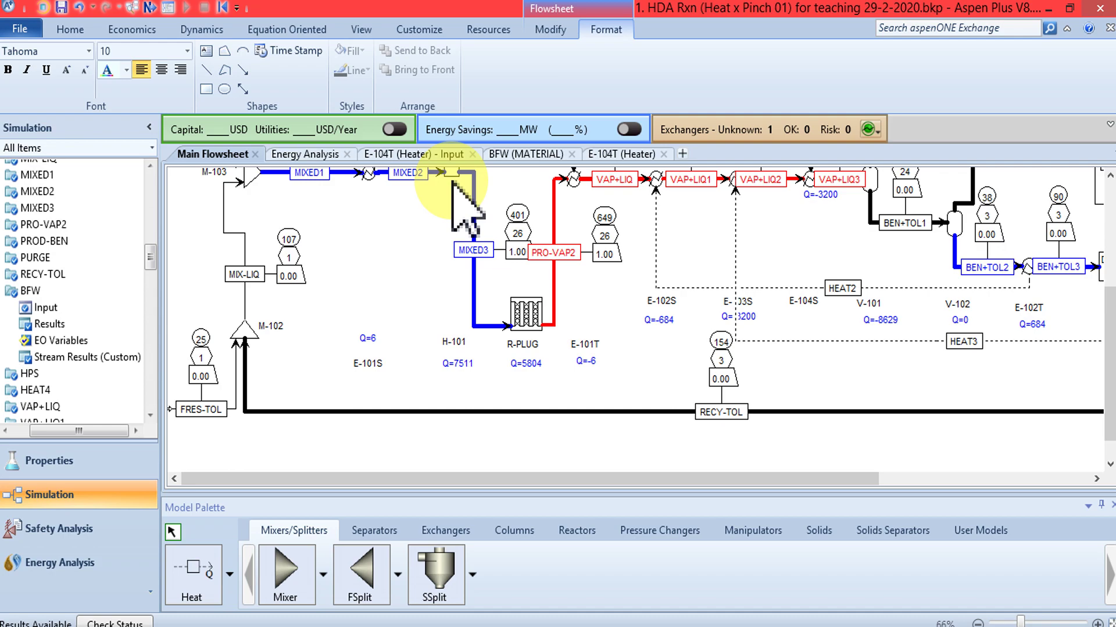
Switch to the Chrome browser and open Google in a new tab.
left_click(130, 600)
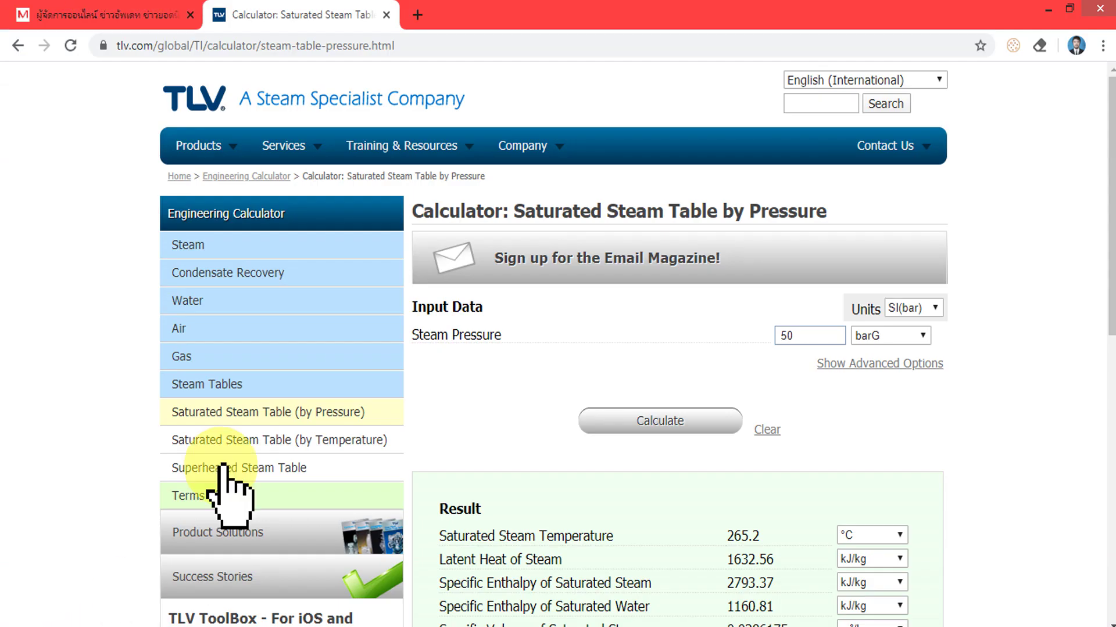
left_click(418, 15)
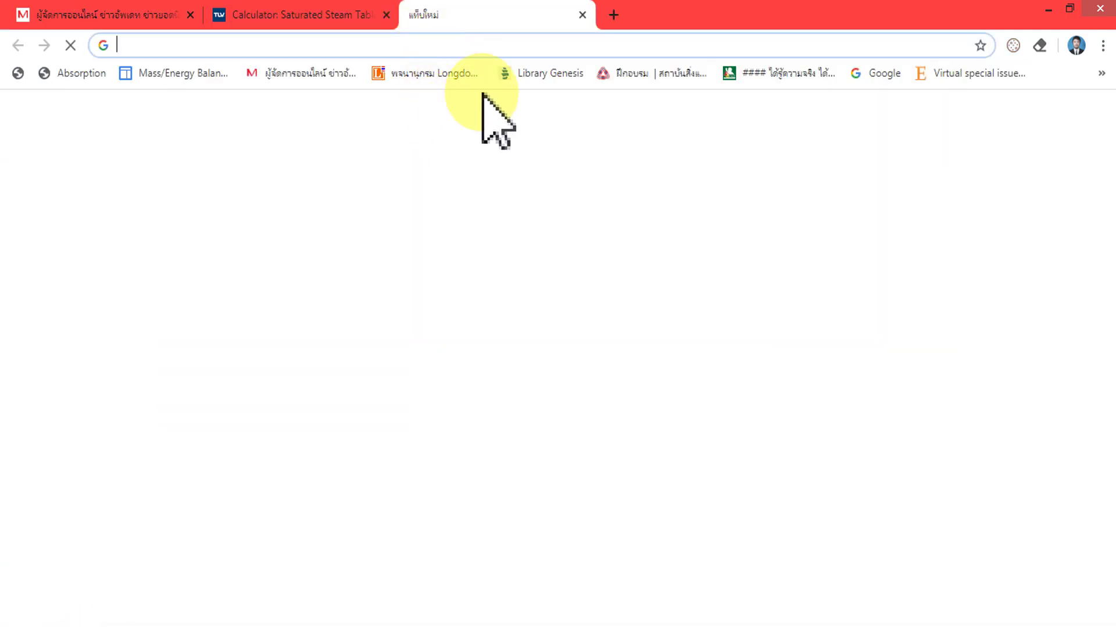
left_click(877, 74)
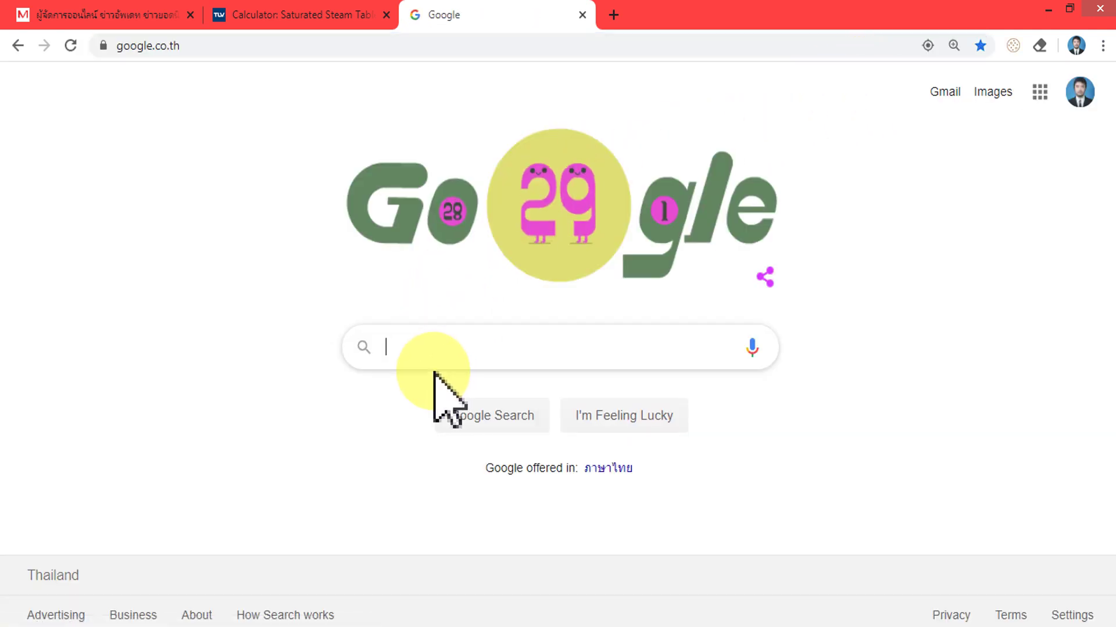
Search Google Images for "natural gas tube furnace" and look through the pictures for an industrial fired heater.
type("na")
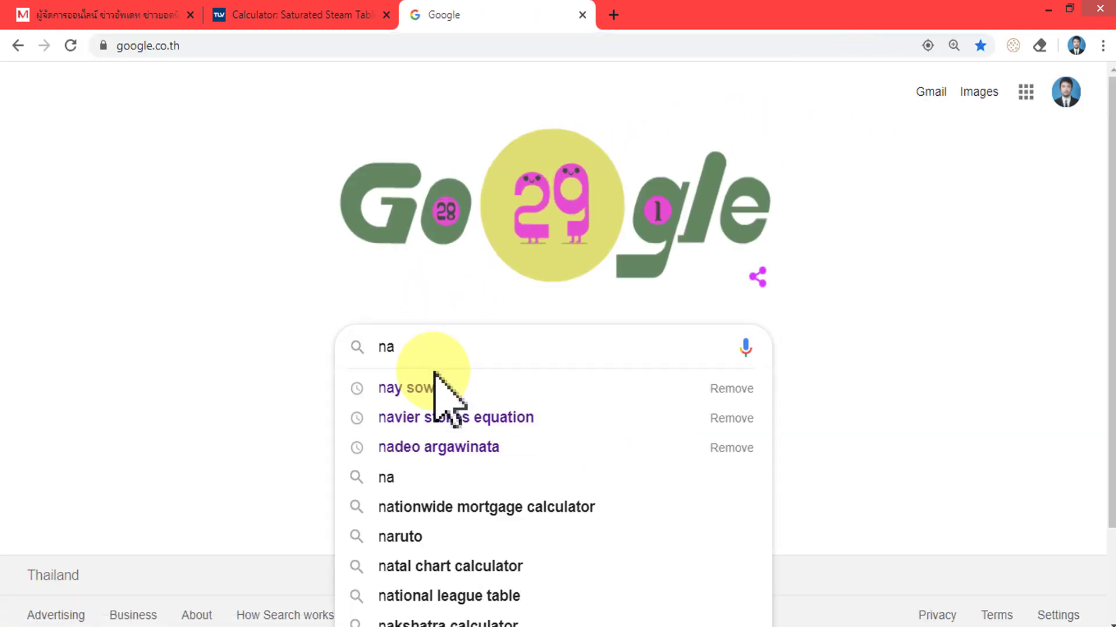
type("tur")
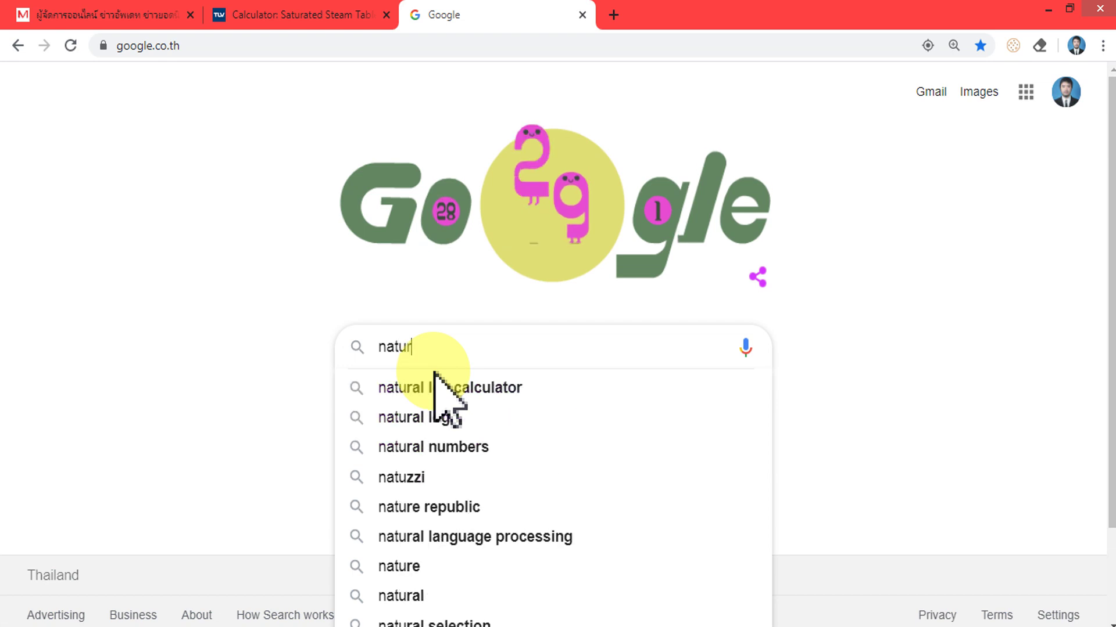
type("al gas ")
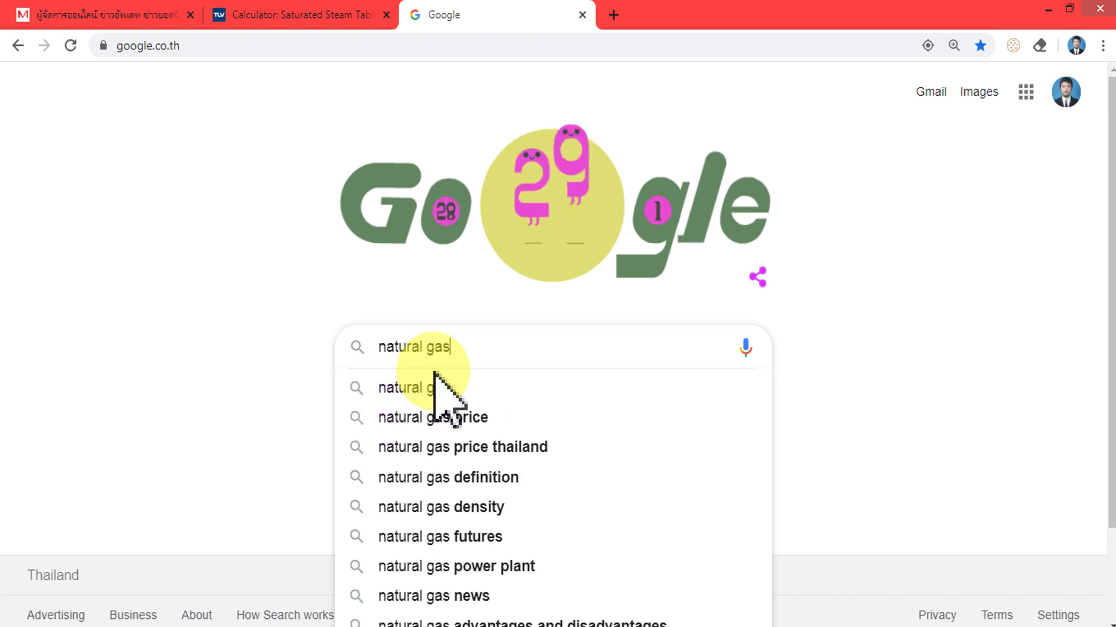
type("tube fu")
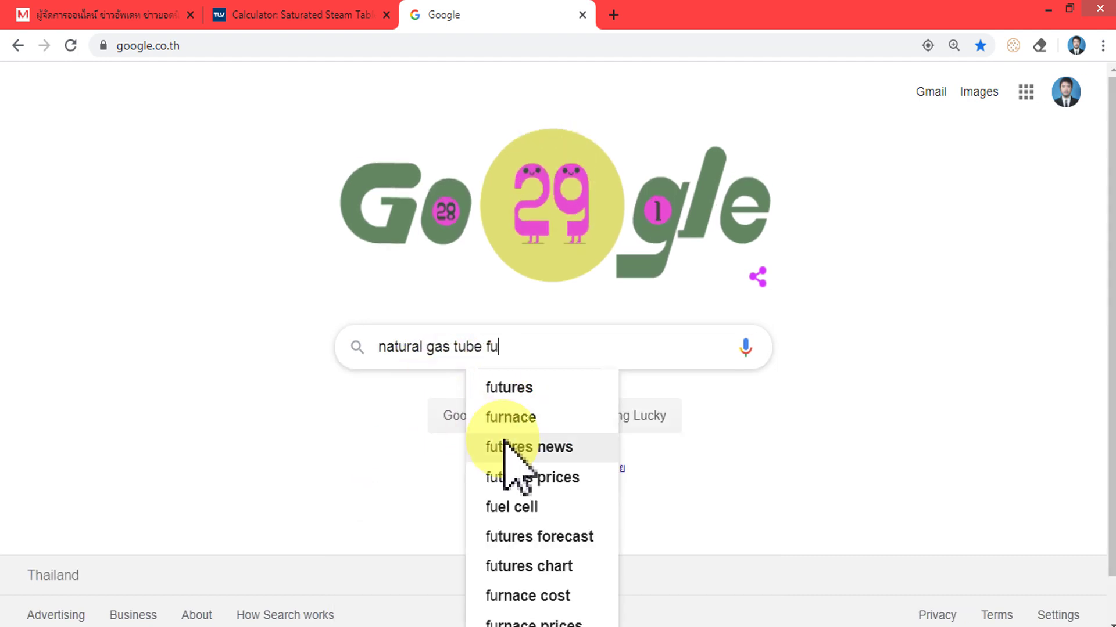
left_click(515, 420)
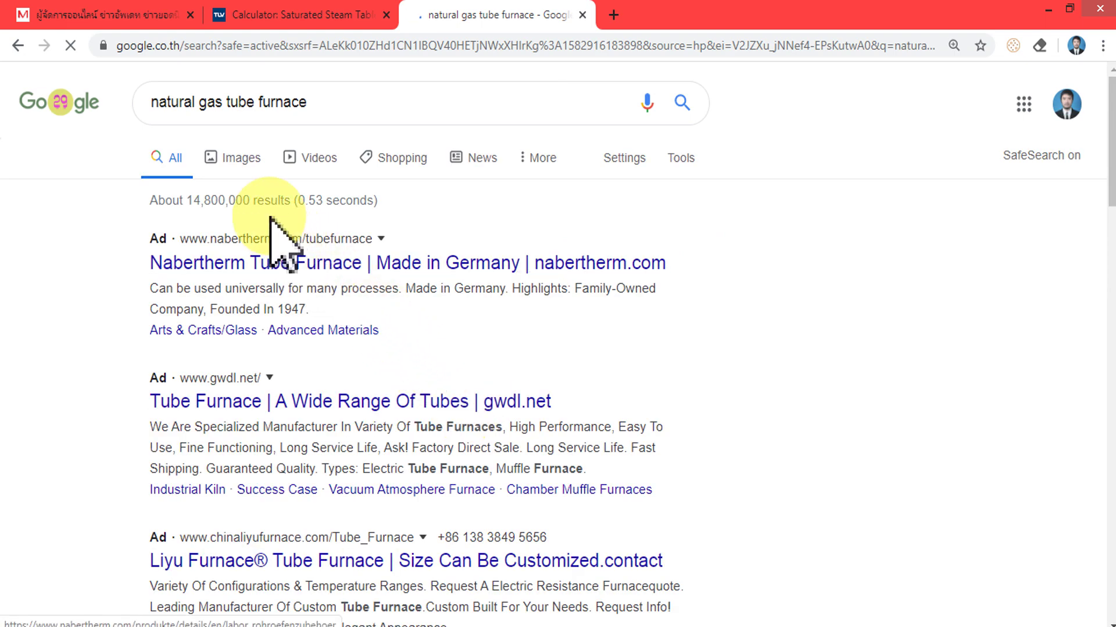
left_click(248, 159)
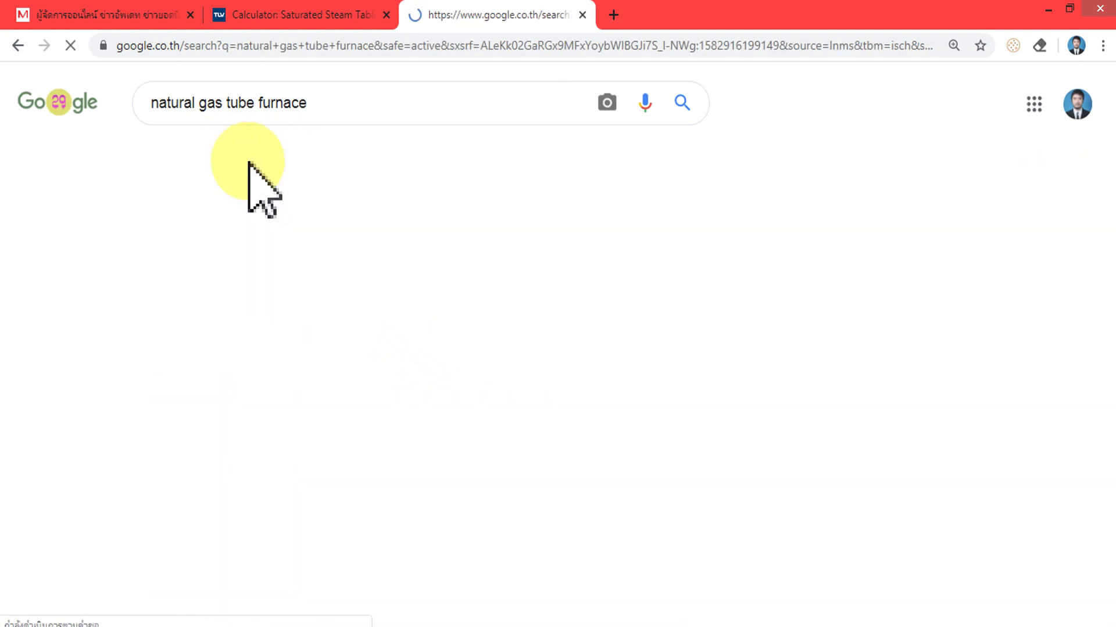
scroll(416, 251, "down", 8)
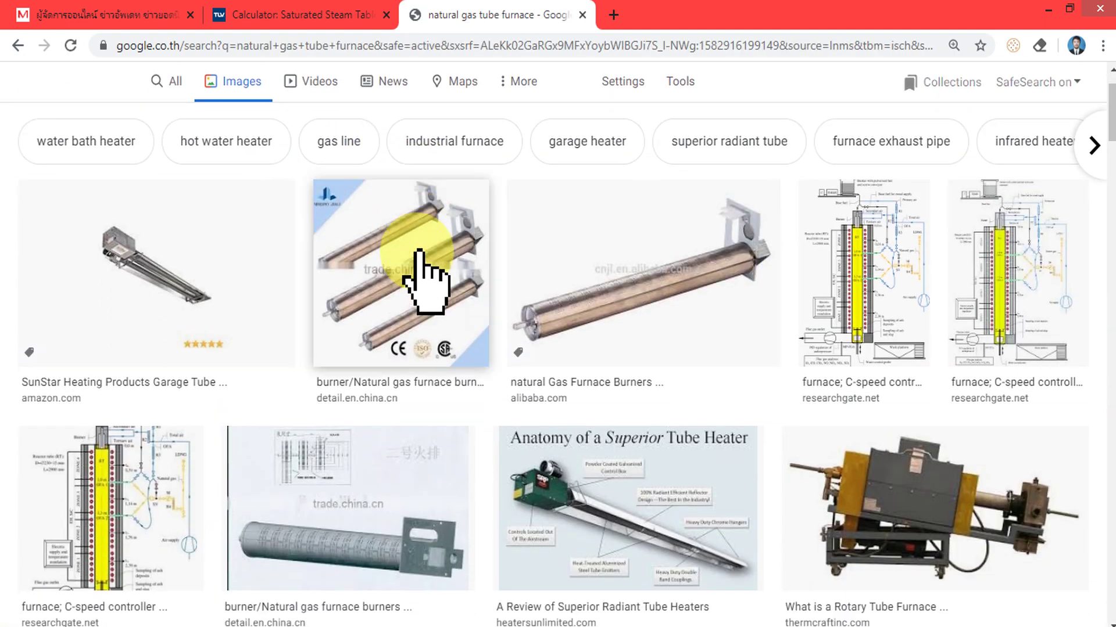
scroll(416, 251, "down", 5)
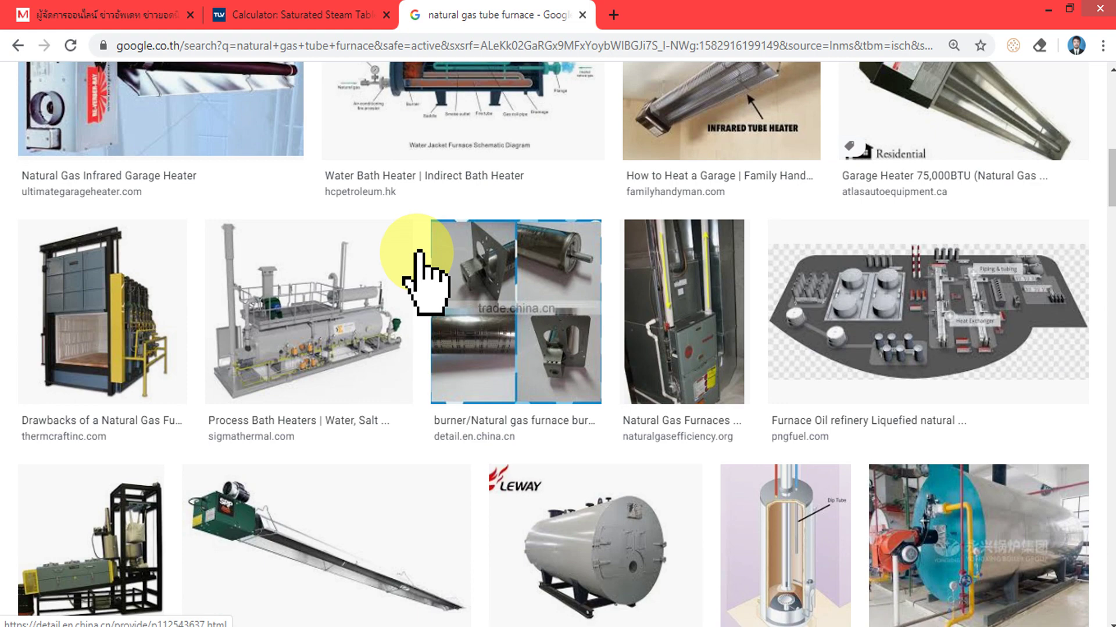
scroll(424, 279, "down", 10)
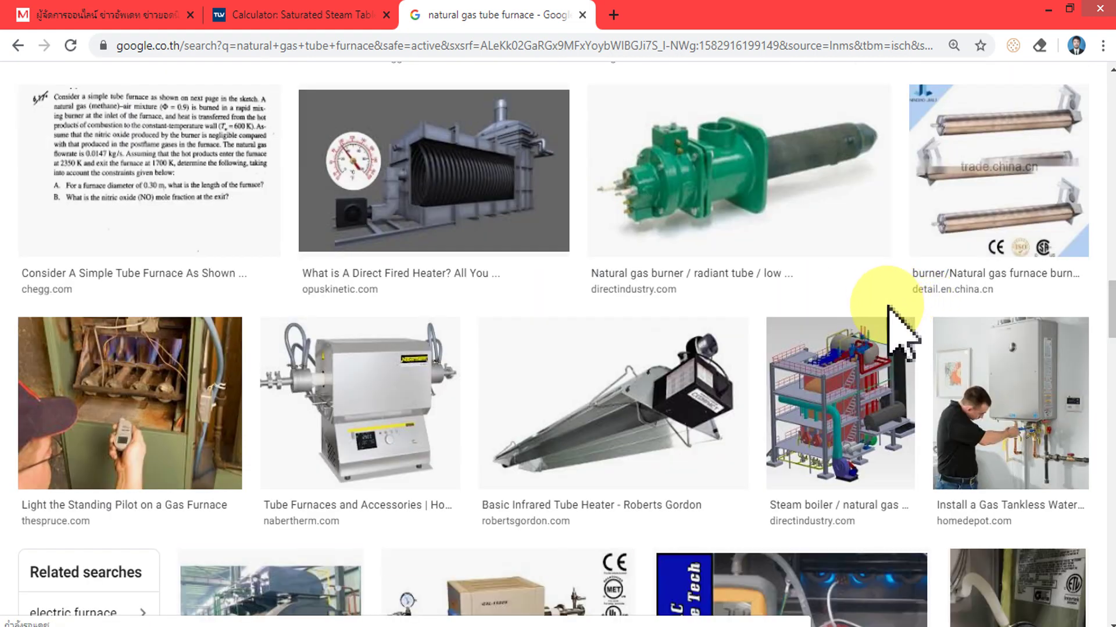
scroll(888, 311, "down", 5)
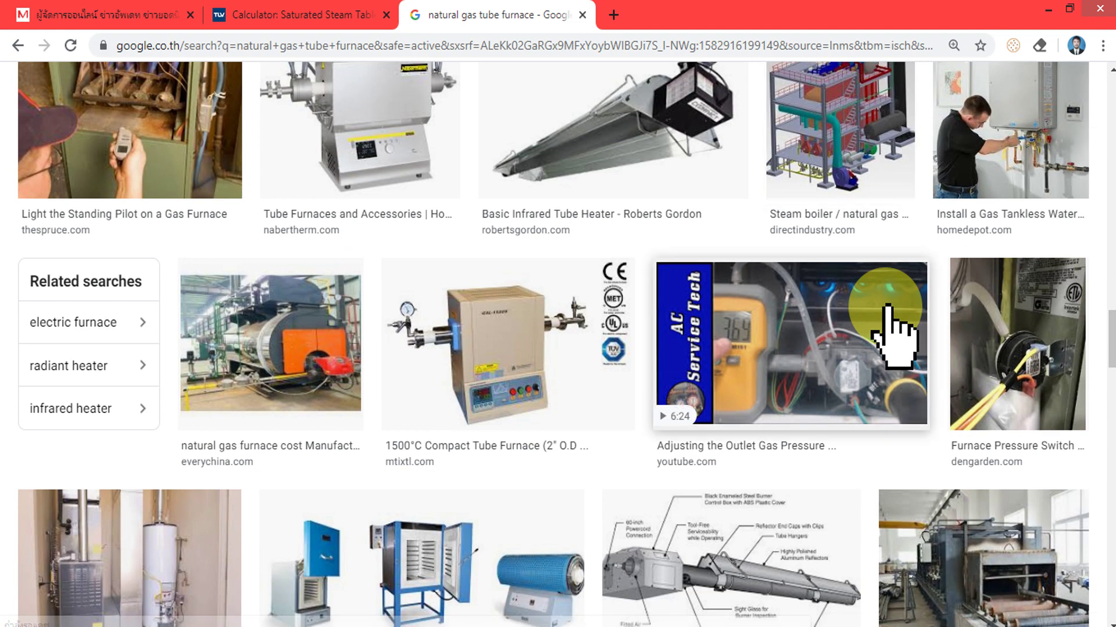
scroll(895, 337, "down", 10)
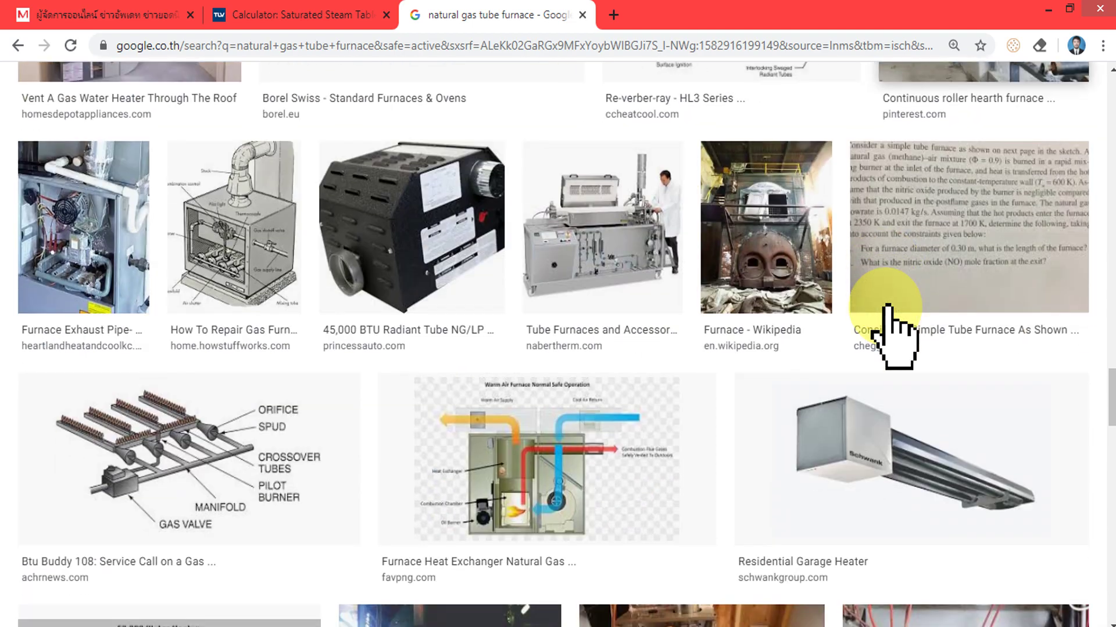
scroll(886, 317, "down", 10)
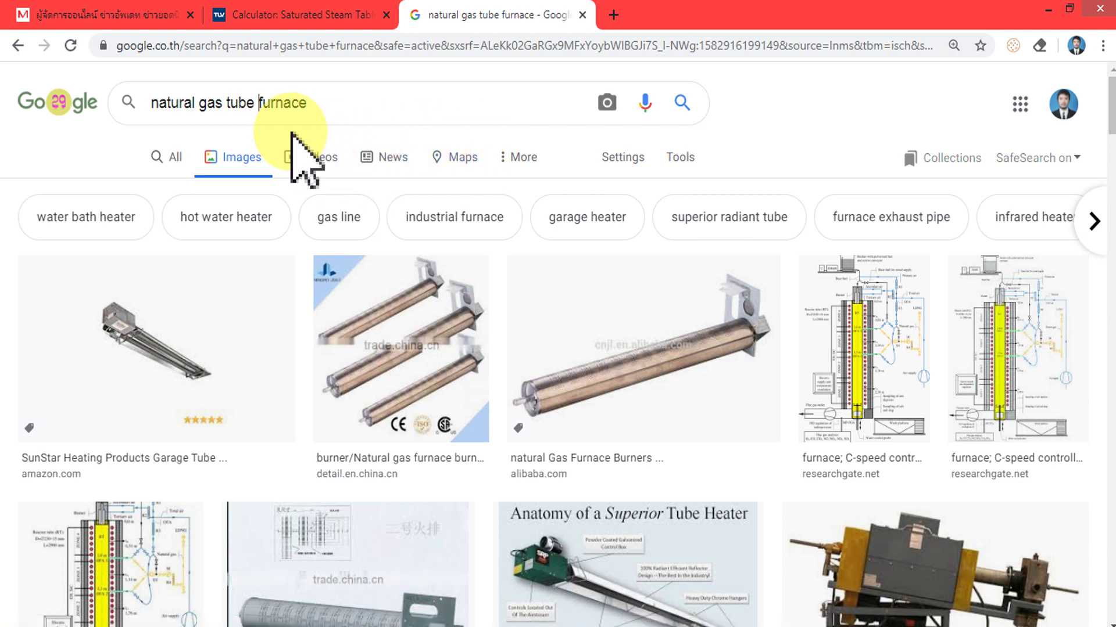
Broaden the image search to "natural gas furnace" and browse the pictures.
key("BackSpace")
key("BackSpace")
key("BackSpace")
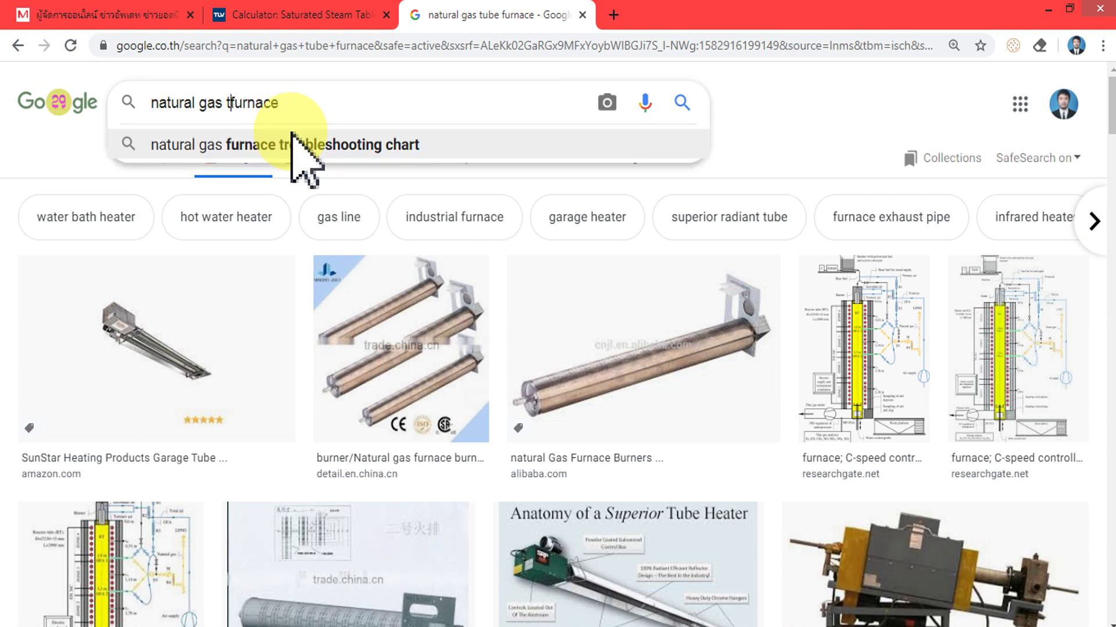
left_click(292, 135)
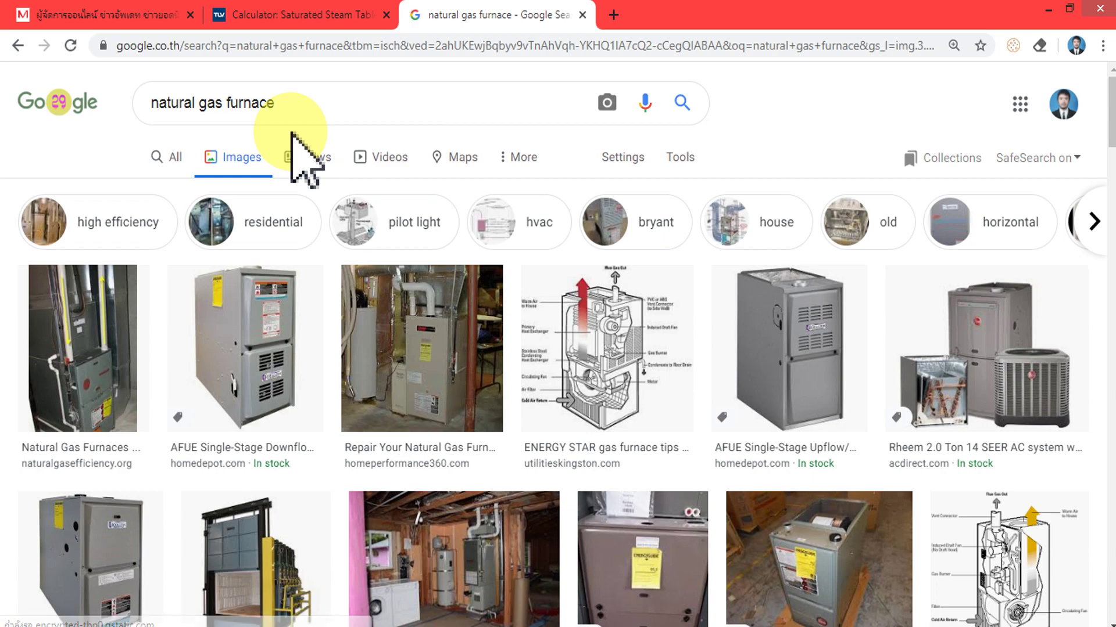
scroll(386, 323, "down", 15)
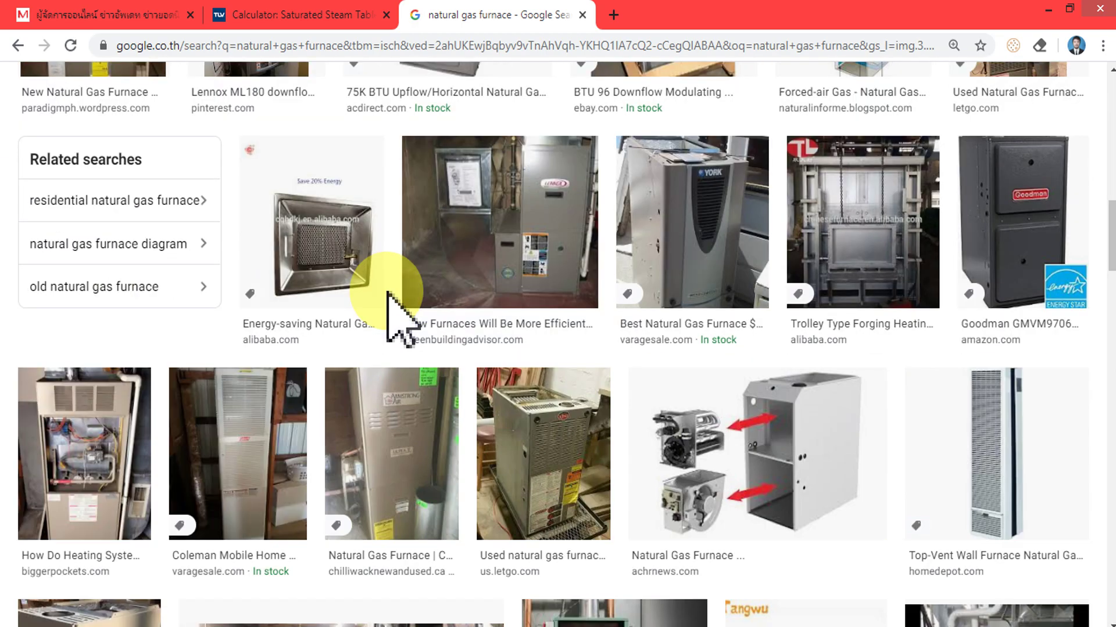
scroll(387, 293, "down", 5)
scroll(386, 298, "down", 4)
scroll(385, 290, "up", 20)
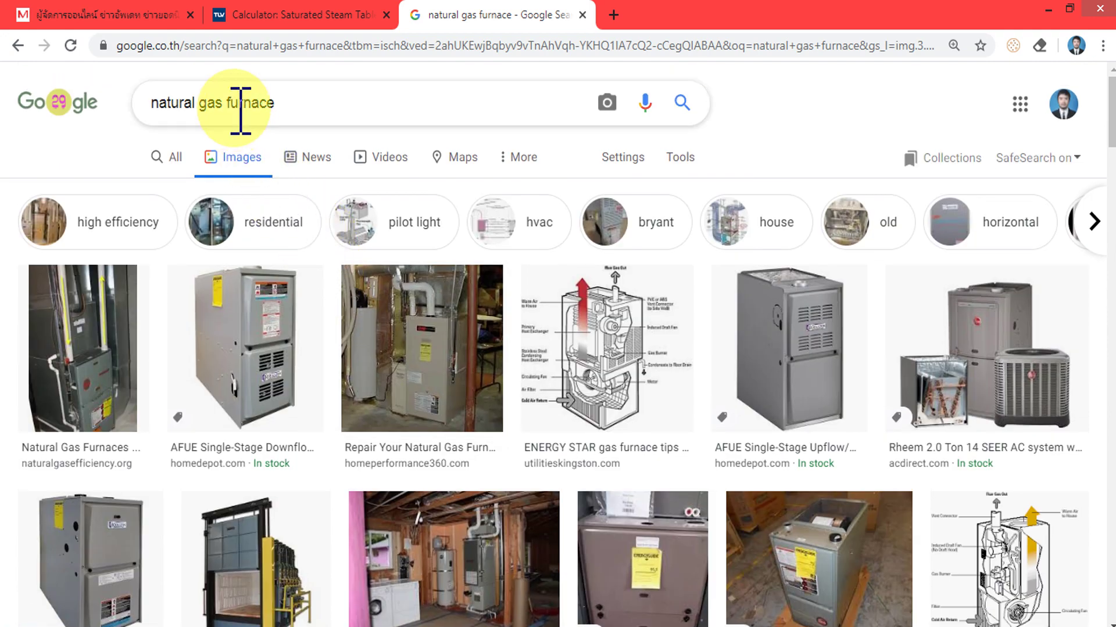
Change the image search to "natural gas fired power plant" and browse the pictures.
double_click(232, 103)
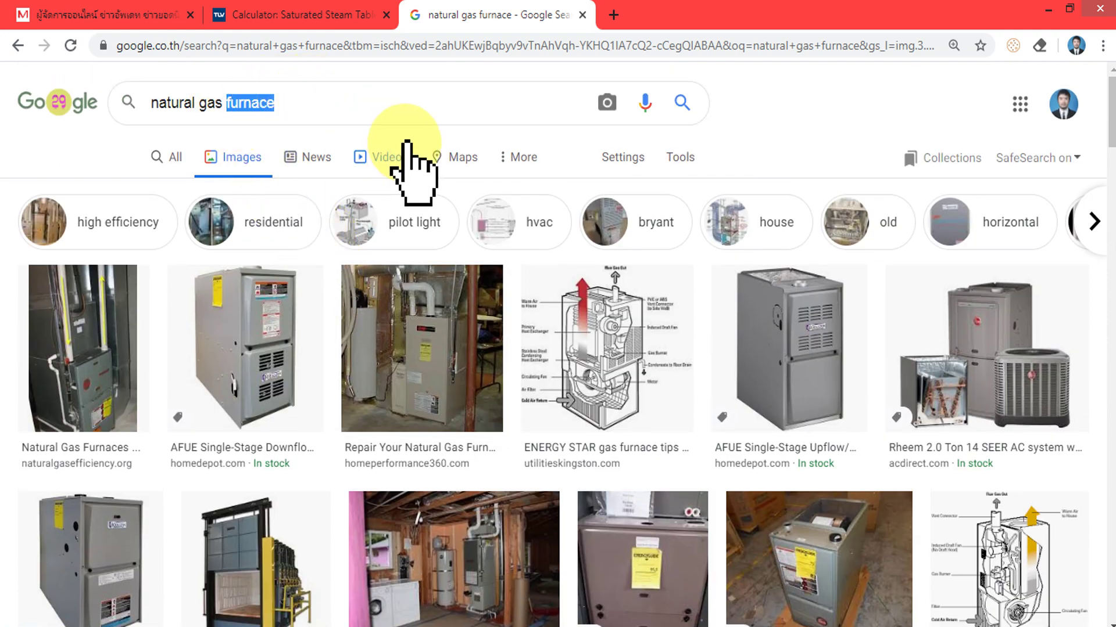
type("fired")
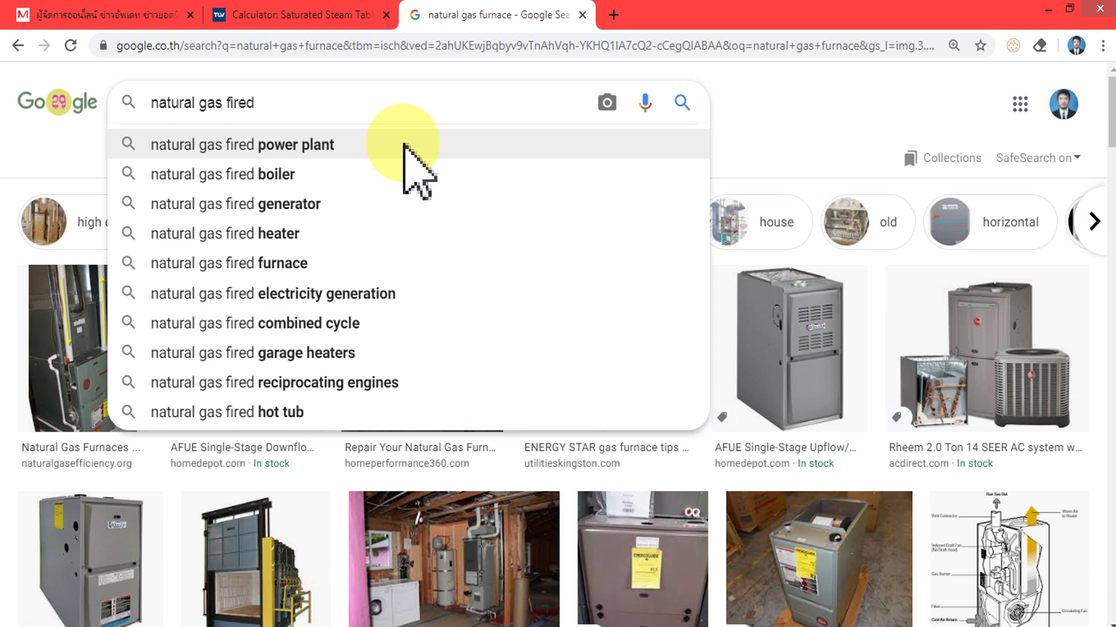
left_click(250, 146)
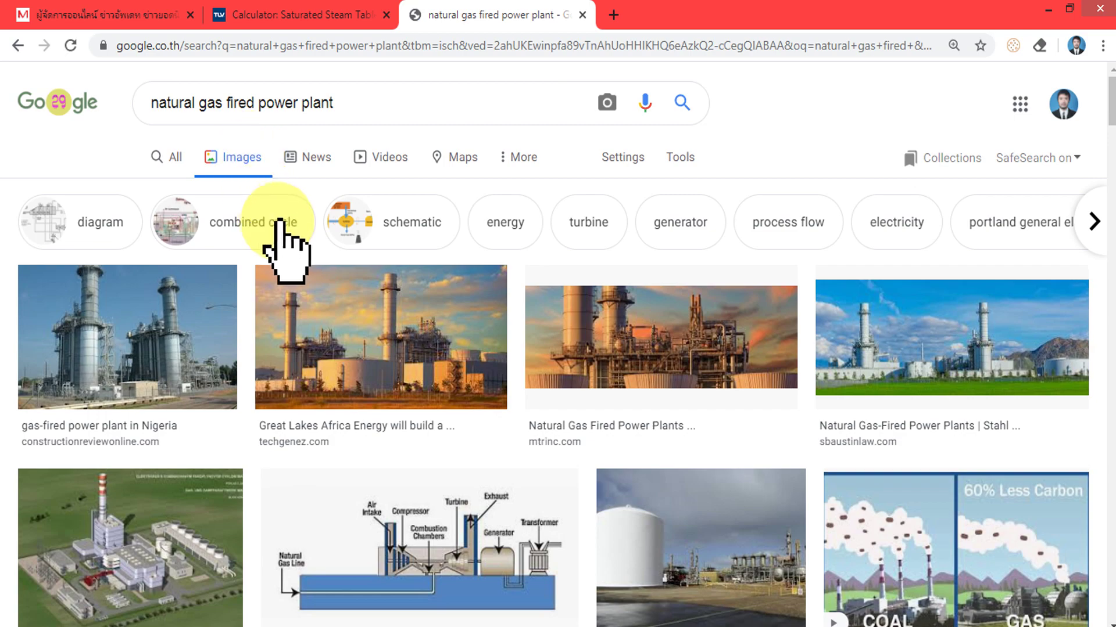
scroll(291, 250, "down", 8)
scroll(285, 229, "down", 7)
scroll(284, 230, "down", 7)
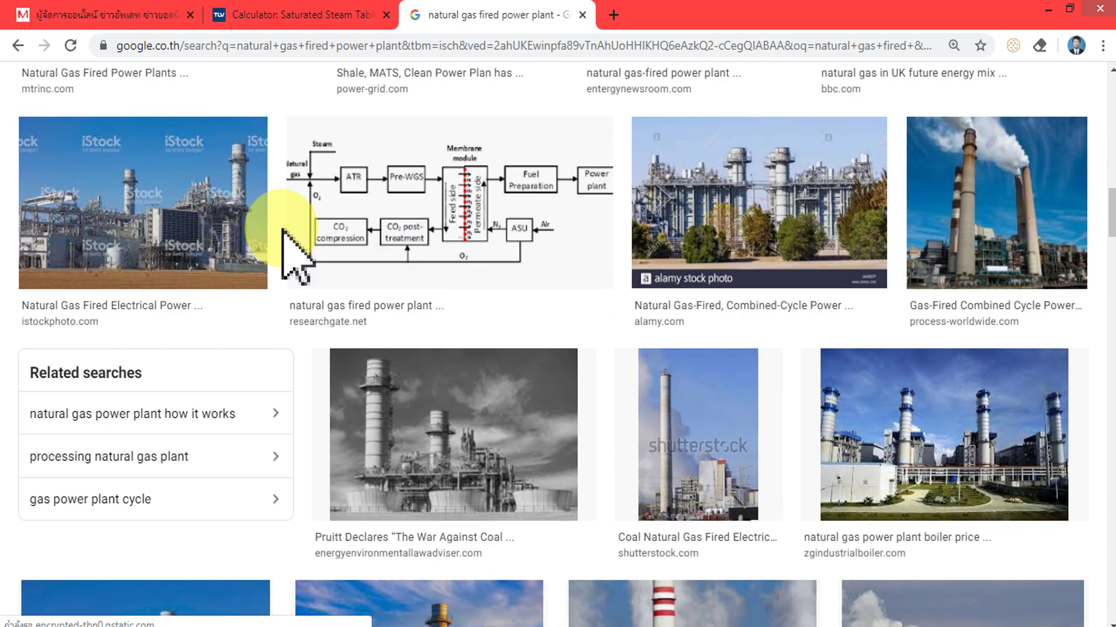
Look further through the natural gas fired power plant pictures for one that illustrates an industrial fired heater.
scroll(283, 230, "down", 14)
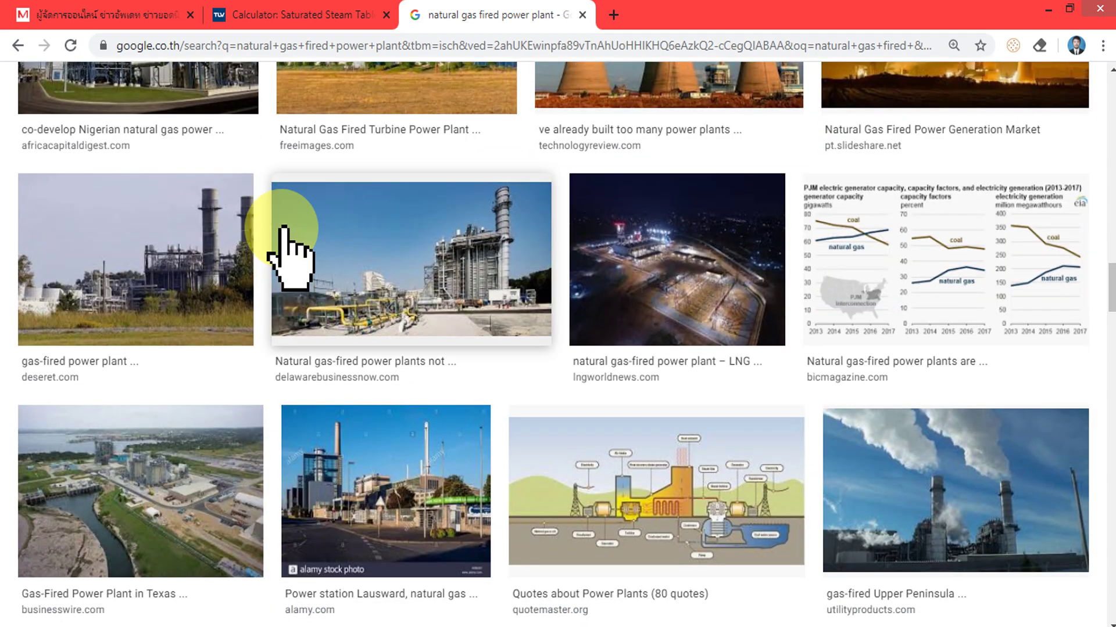
scroll(285, 233, "down", 5)
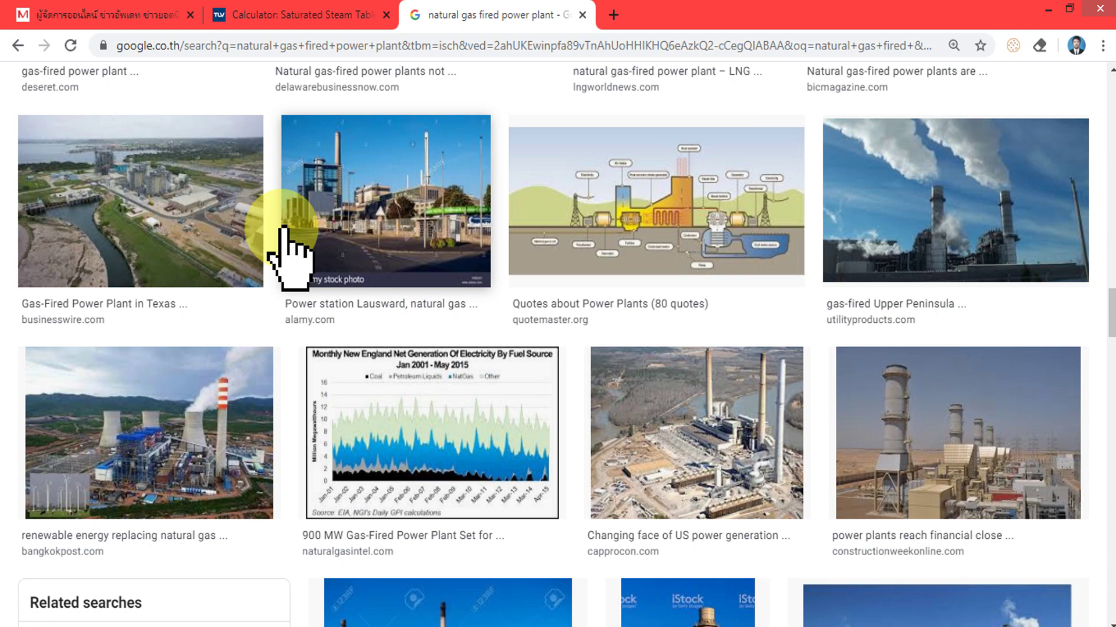
scroll(284, 229, "down", 11)
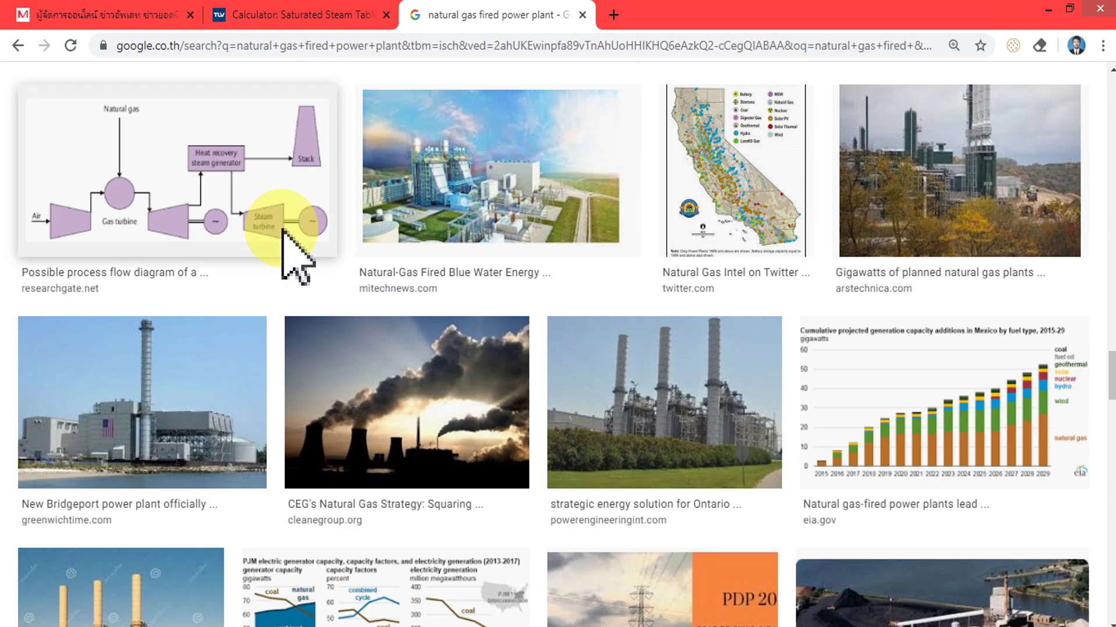
scroll(285, 228, "down", 5)
scroll(283, 231, "down", 5)
scroll(285, 228, "down", 3)
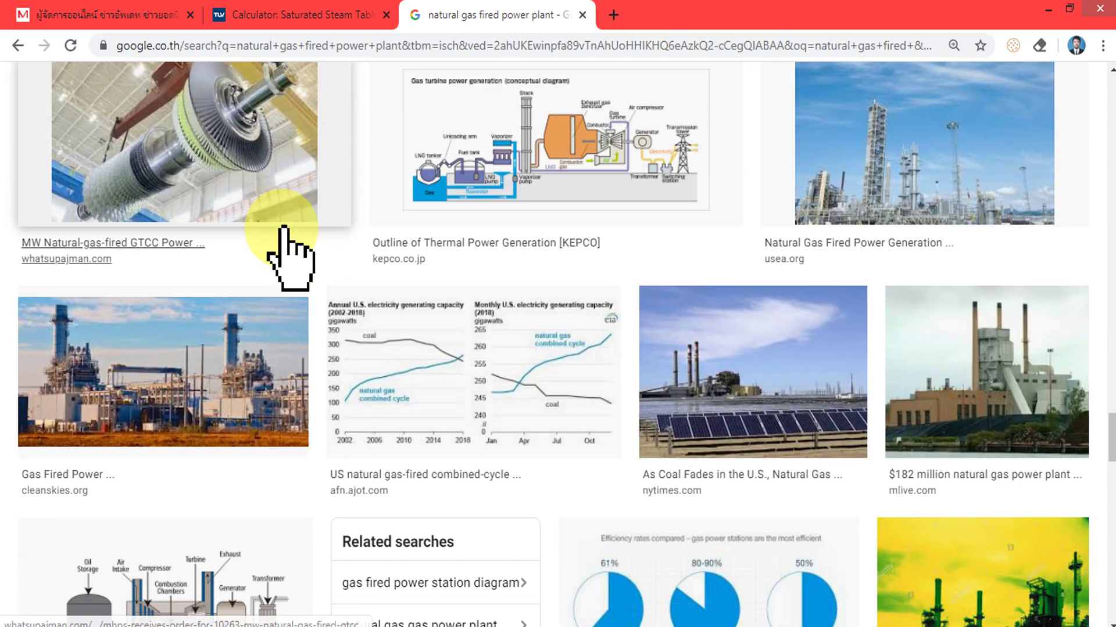
scroll(284, 229, "down", 5)
scroll(284, 230, "down", 3)
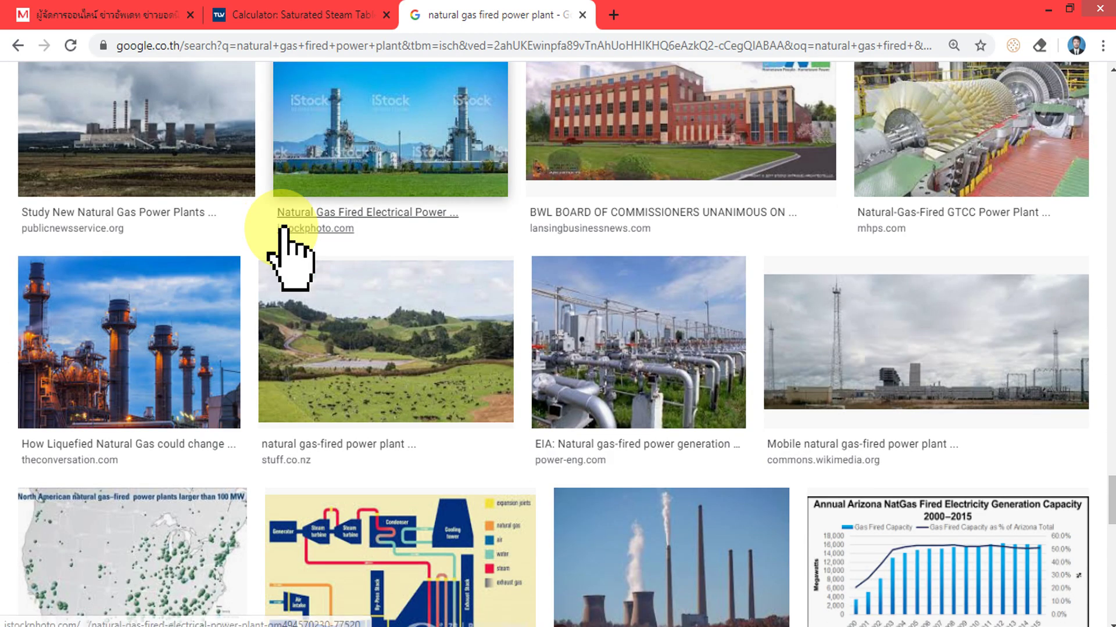
scroll(285, 230, "down", 5)
scroll(285, 229, "down", 4)
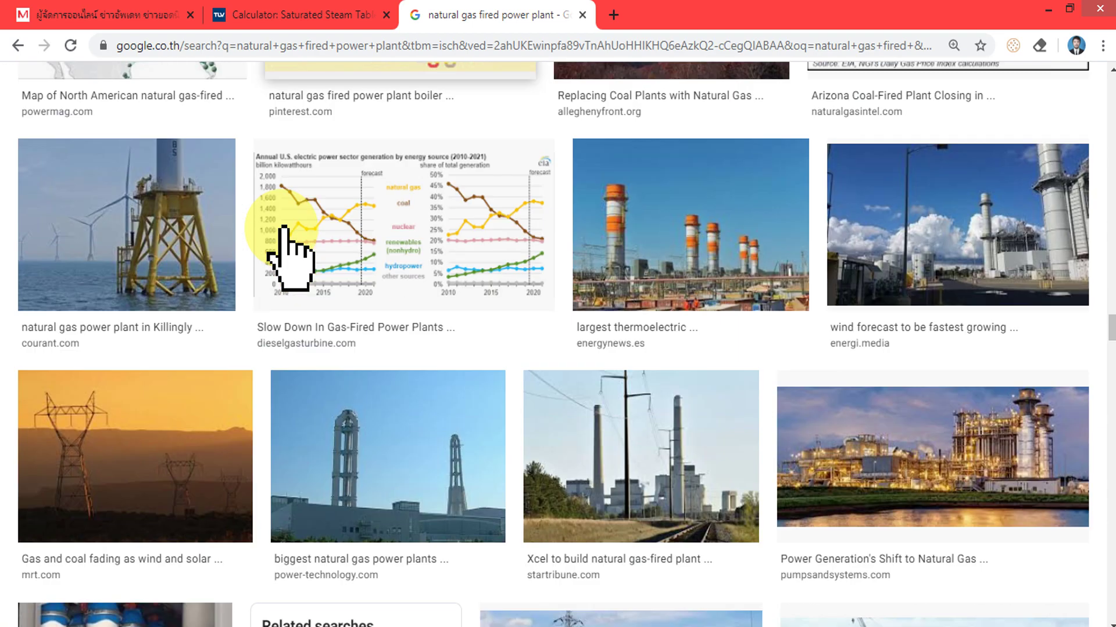
scroll(285, 230, "down", 5)
scroll(290, 251, "down", 5)
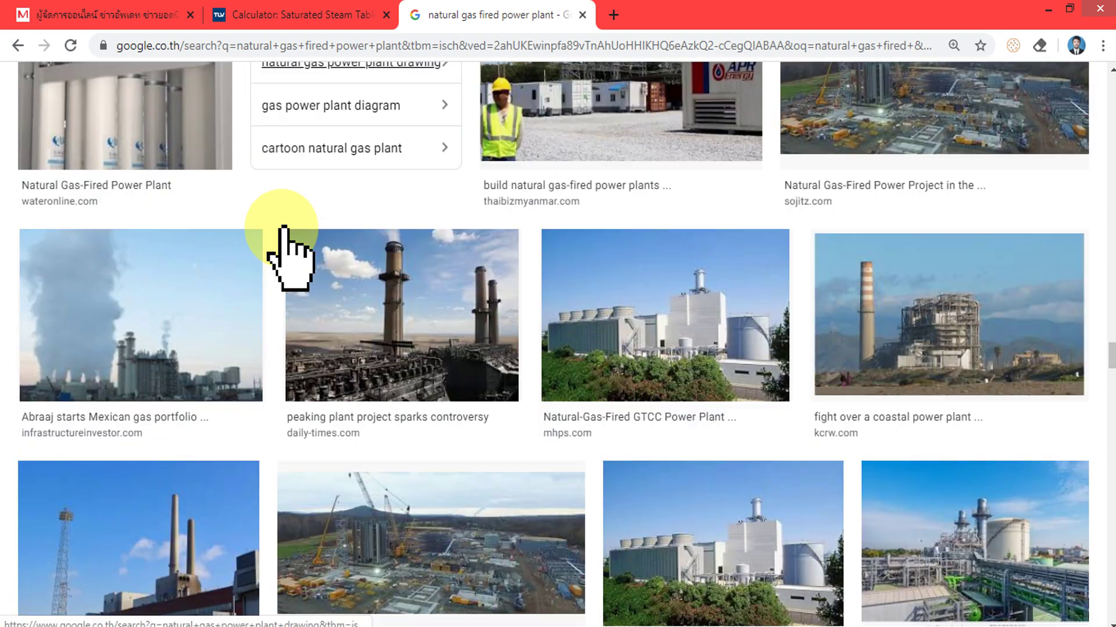
Open the image search query for editing directly after "natural gas fired".
left_click_drag(1107, 357, 1098, 87)
left_click(269, 105)
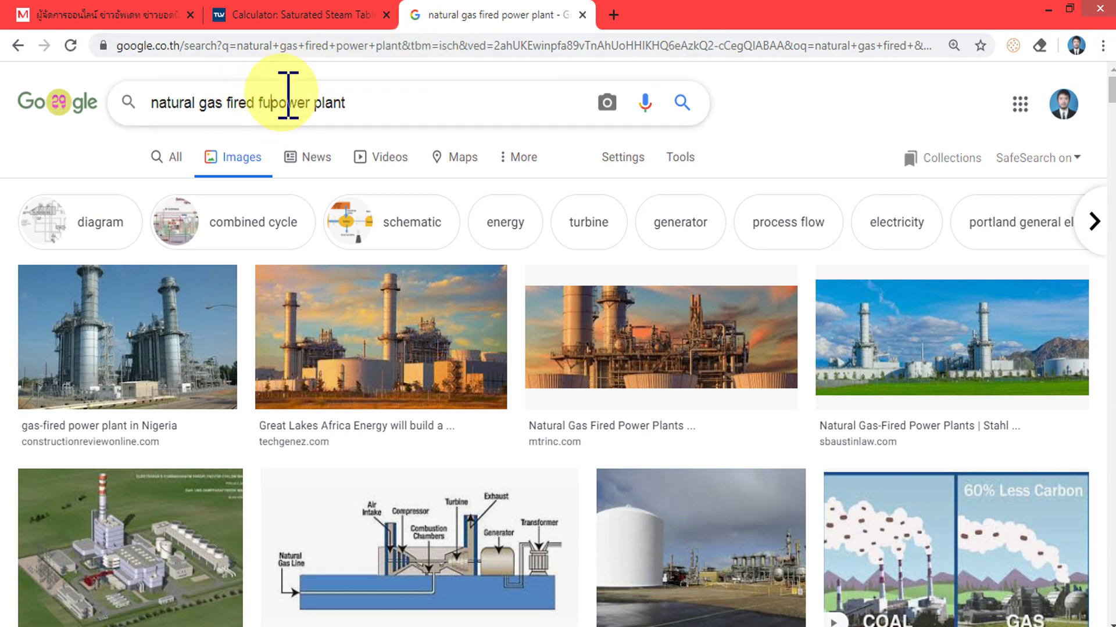
Search Google Images for "natural gas fired furnace power plant" and look through the results.
type("furnace")
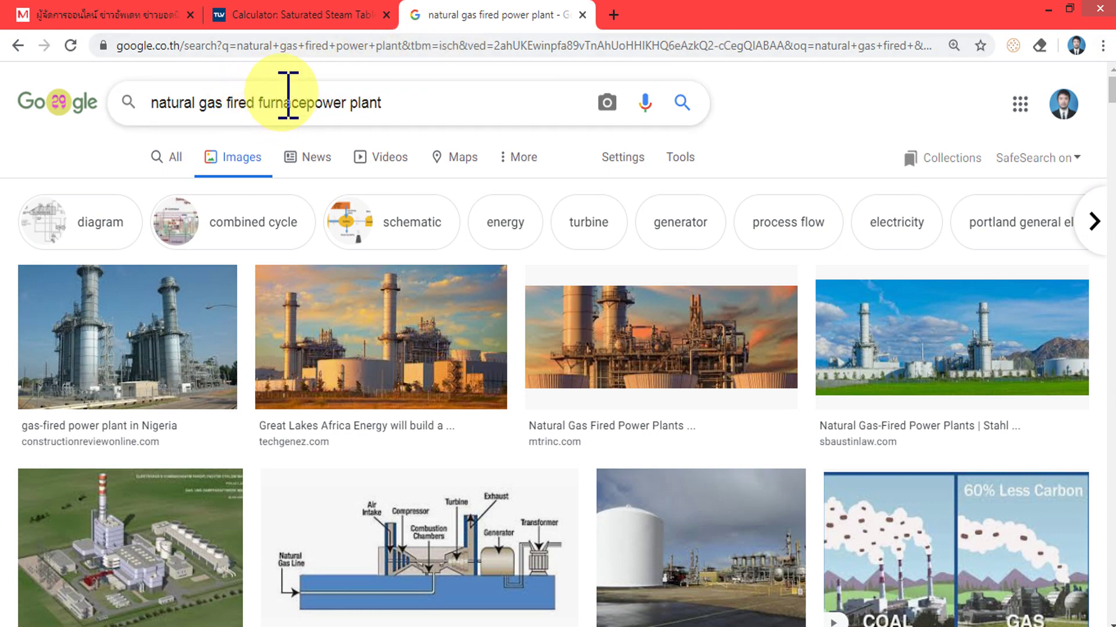
key("Return")
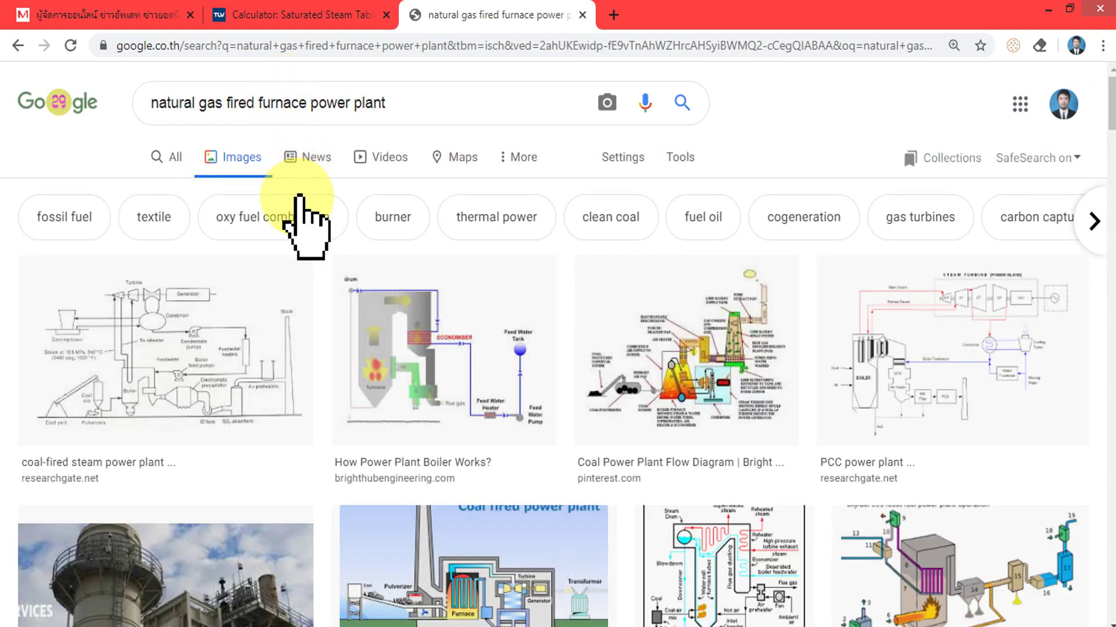
scroll(323, 250, "down", 2)
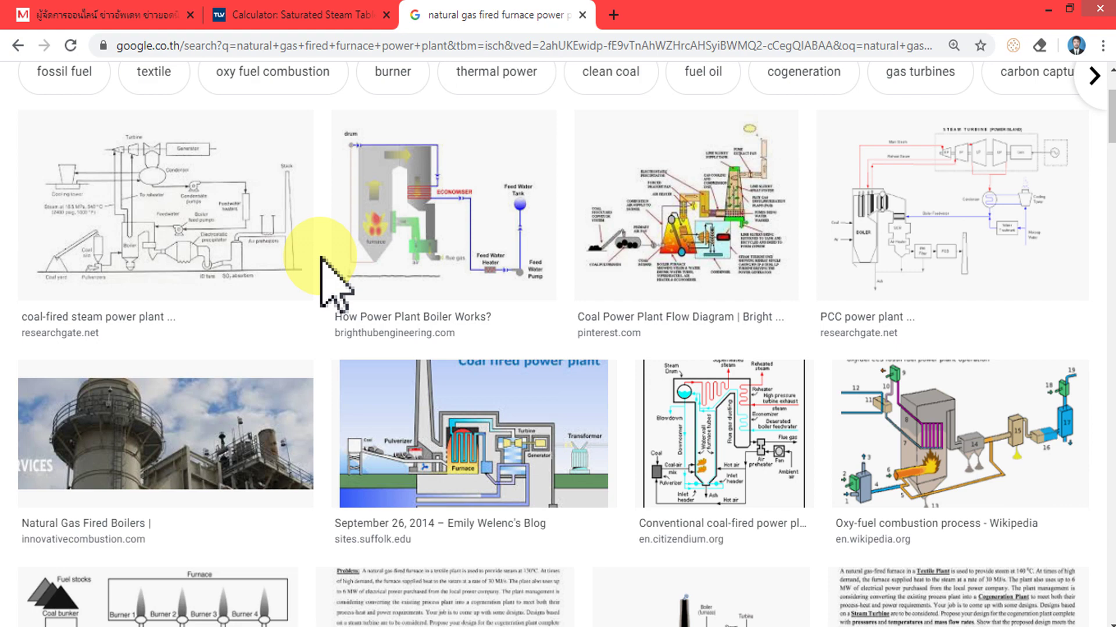
scroll(325, 270, "down", 10)
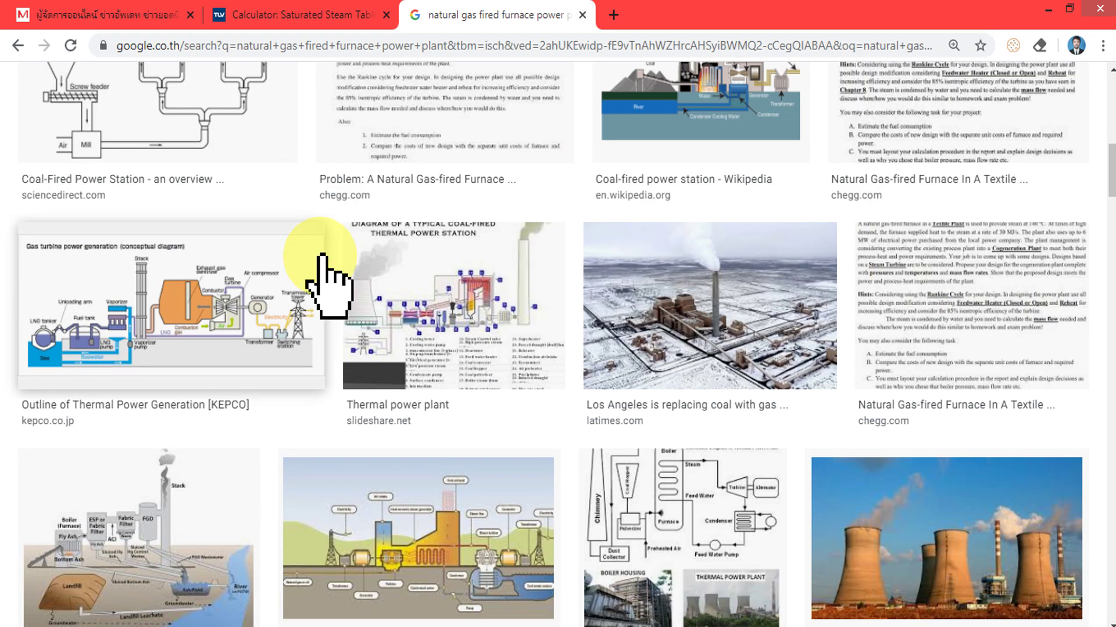
scroll(323, 256, "down", 5)
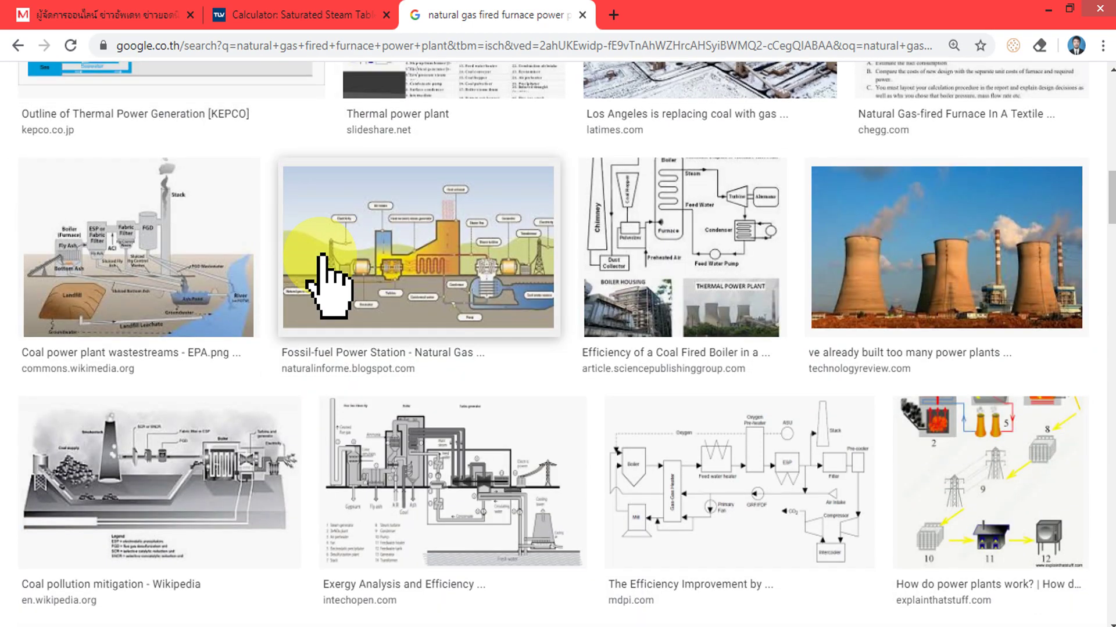
scroll(321, 257, "up", 15)
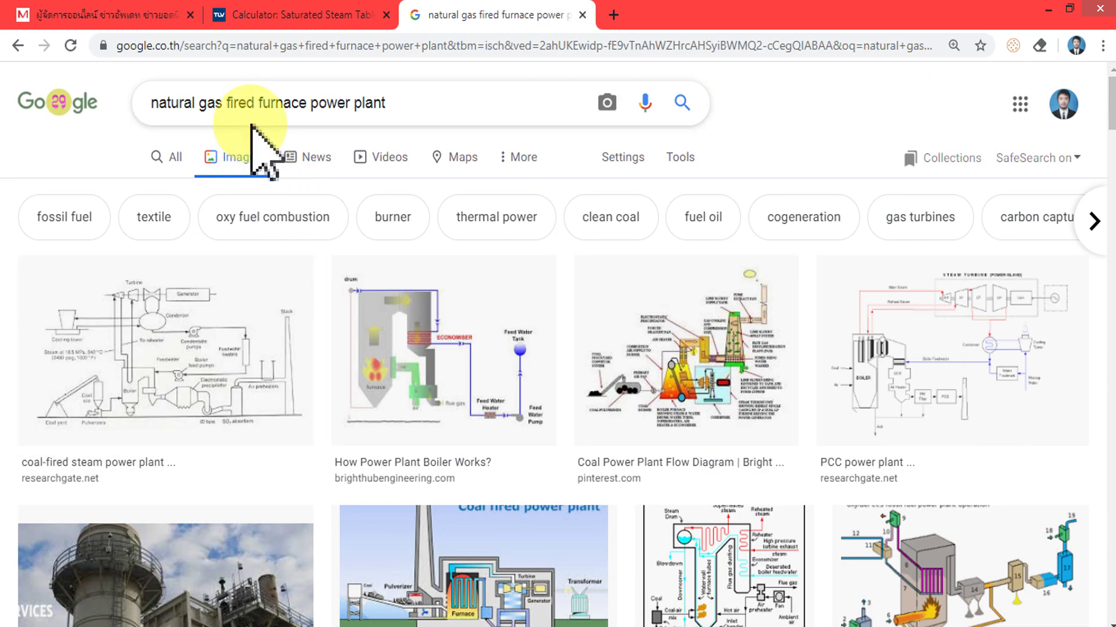
Shorten the image search to "natural gas fired furnace plant" and look through the new results.
double_click(331, 104)
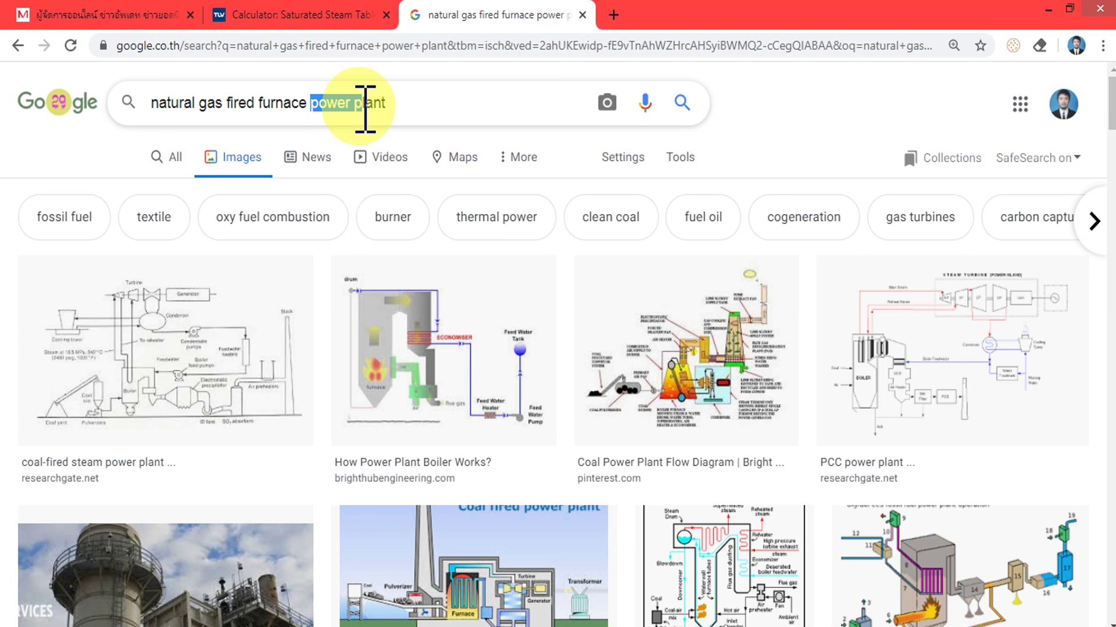
left_click_drag(317, 104, 368, 109)
key("Return")
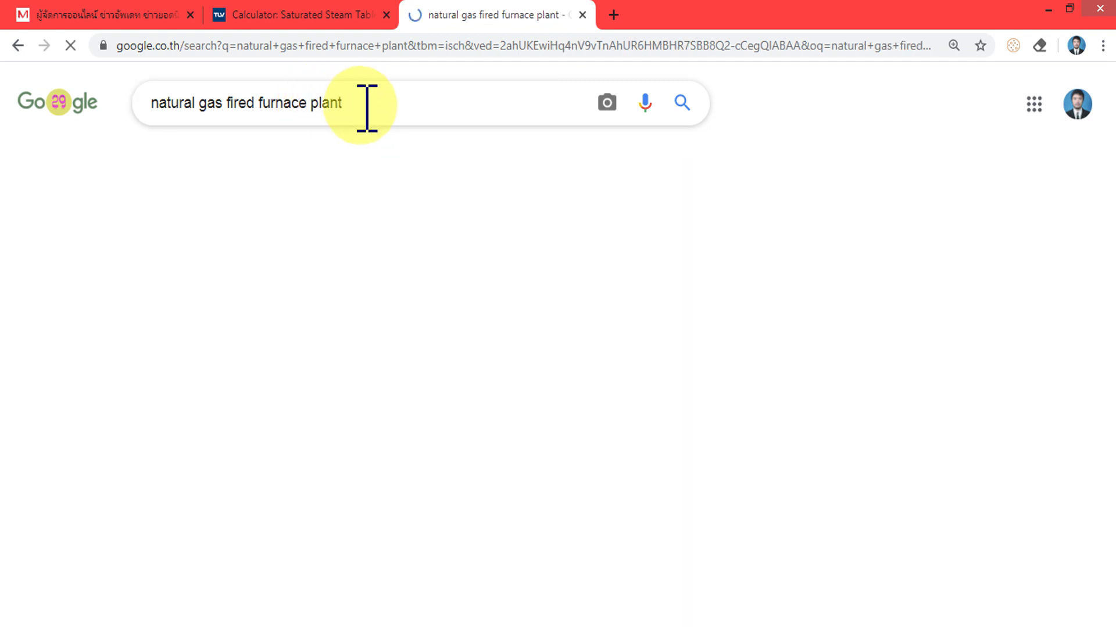
scroll(509, 337, "down", 3)
scroll(504, 333, "up", 3)
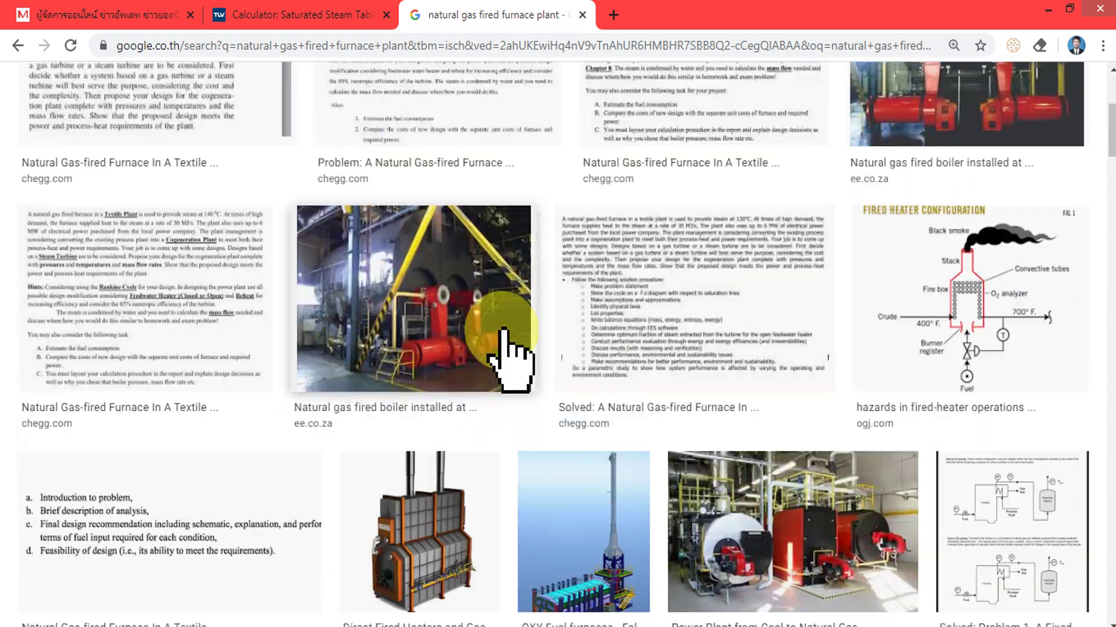
Preview the fired heater configuration diagram from ogj.com and look further through the furnace image results.
left_click(925, 289)
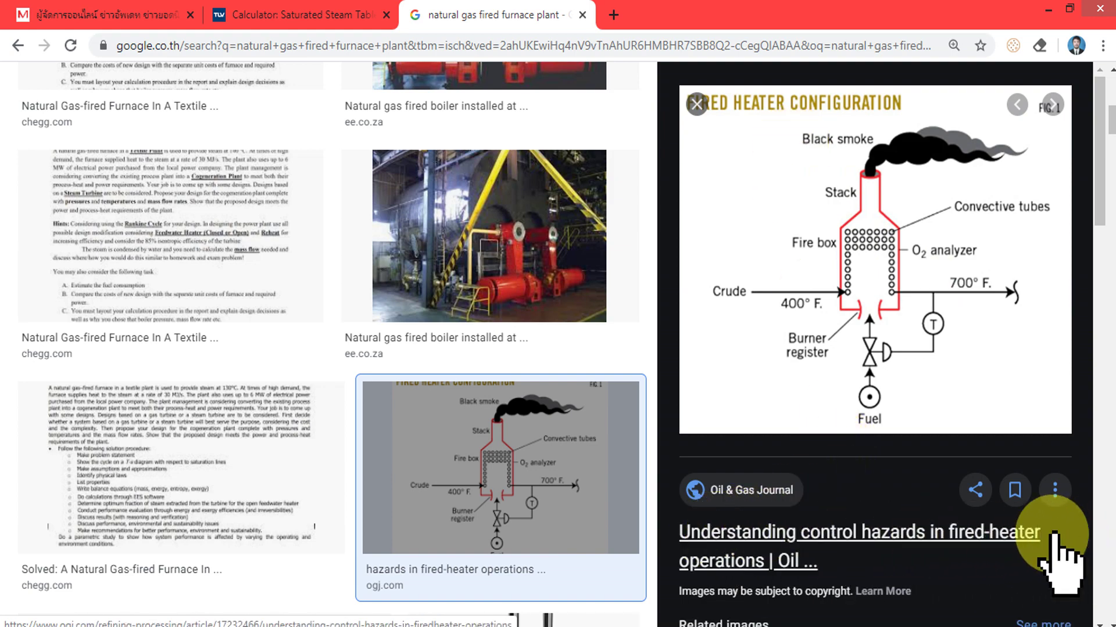
left_click_drag(1071, 555, 1009, 530)
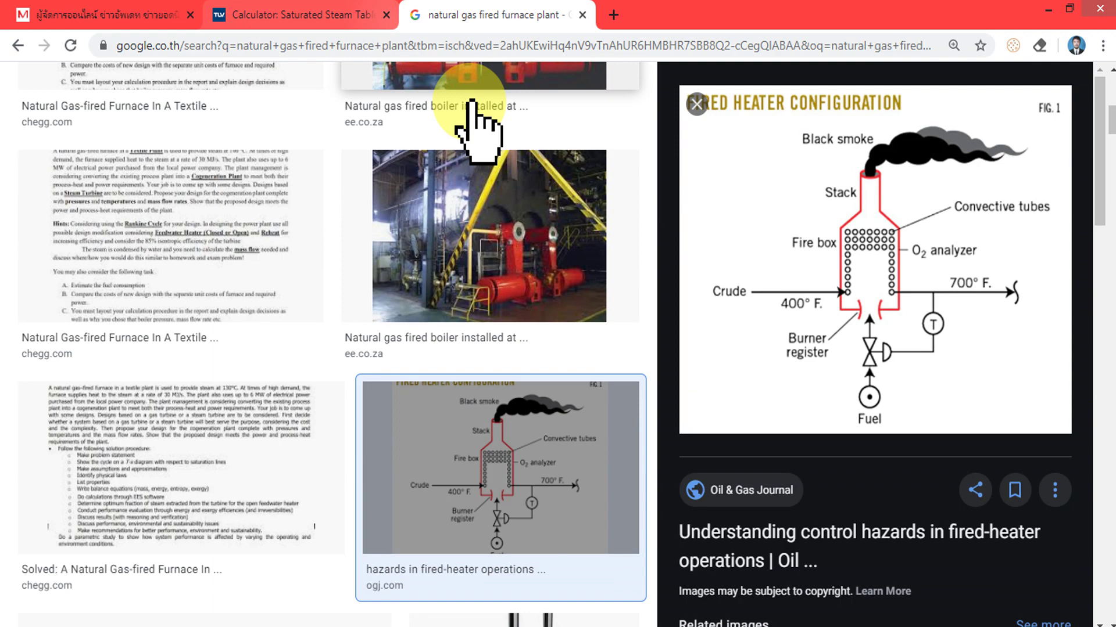
scroll(523, 349, "down", 5)
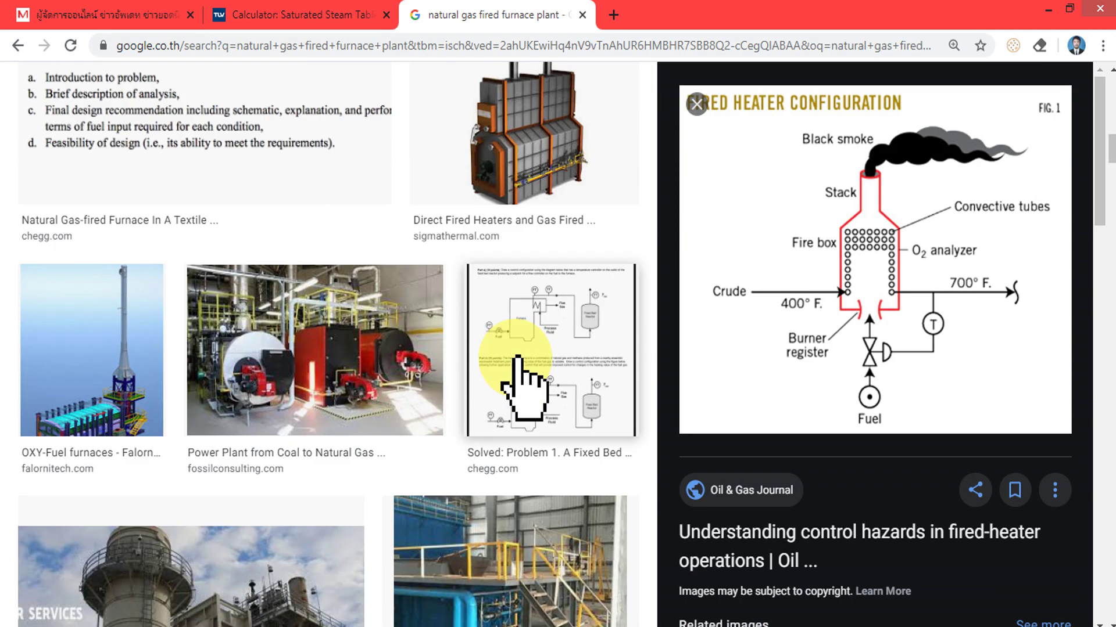
scroll(517, 372, "down", 6)
scroll(517, 372, "up", 3)
Preview the OXY-Fuel furnaces image from Falorni Tech and examine its related images.
left_click(96, 221)
left_click(874, 408)
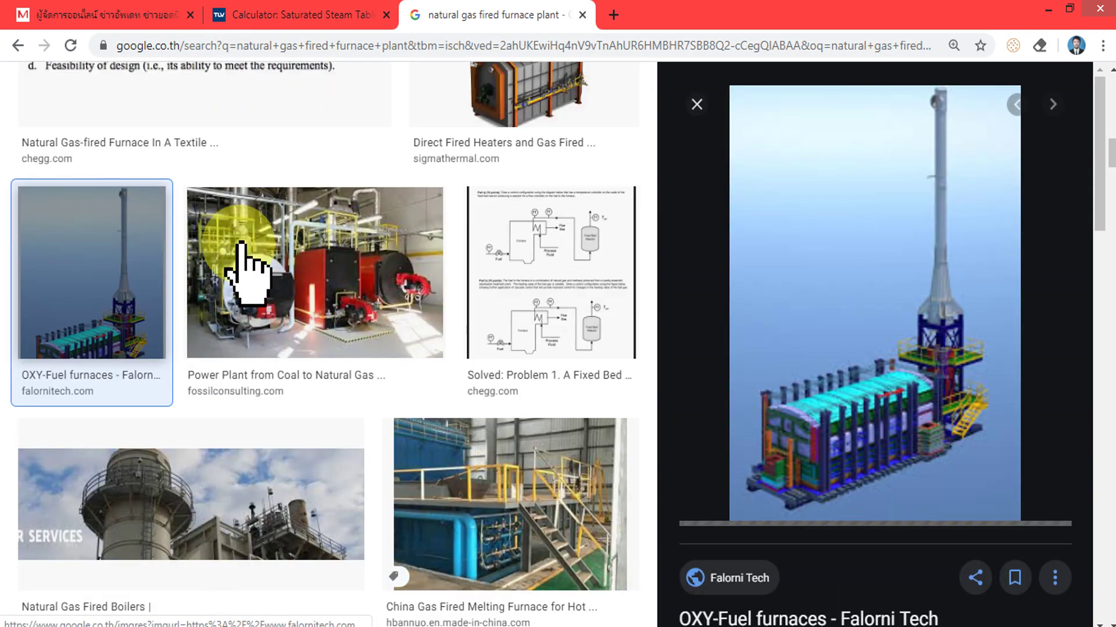
scroll(878, 418, "down", 7)
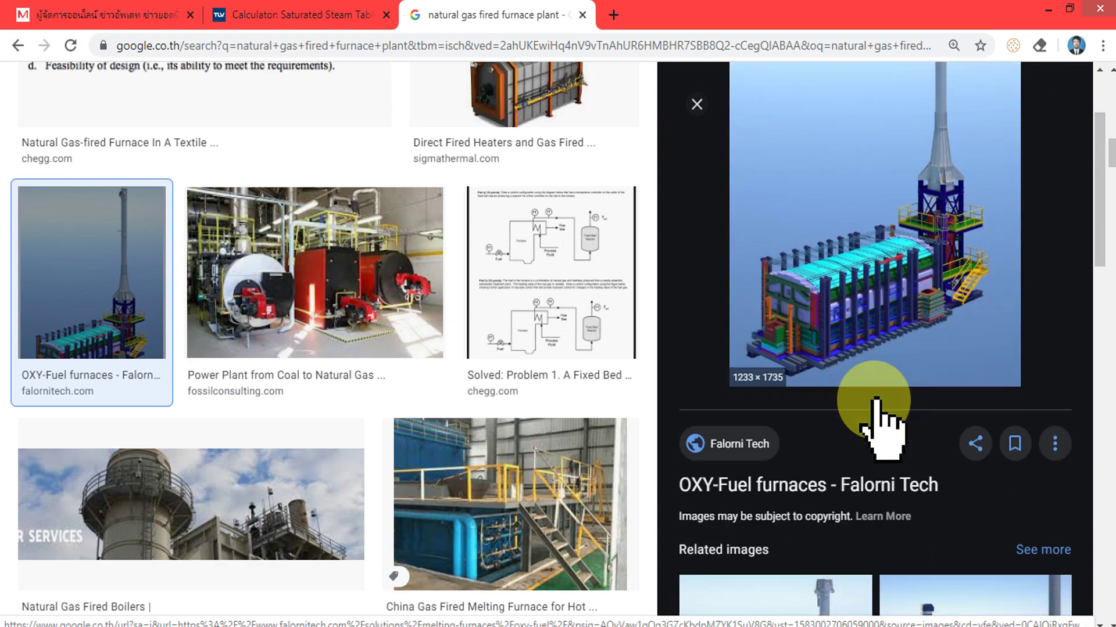
scroll(837, 302, "up", 3)
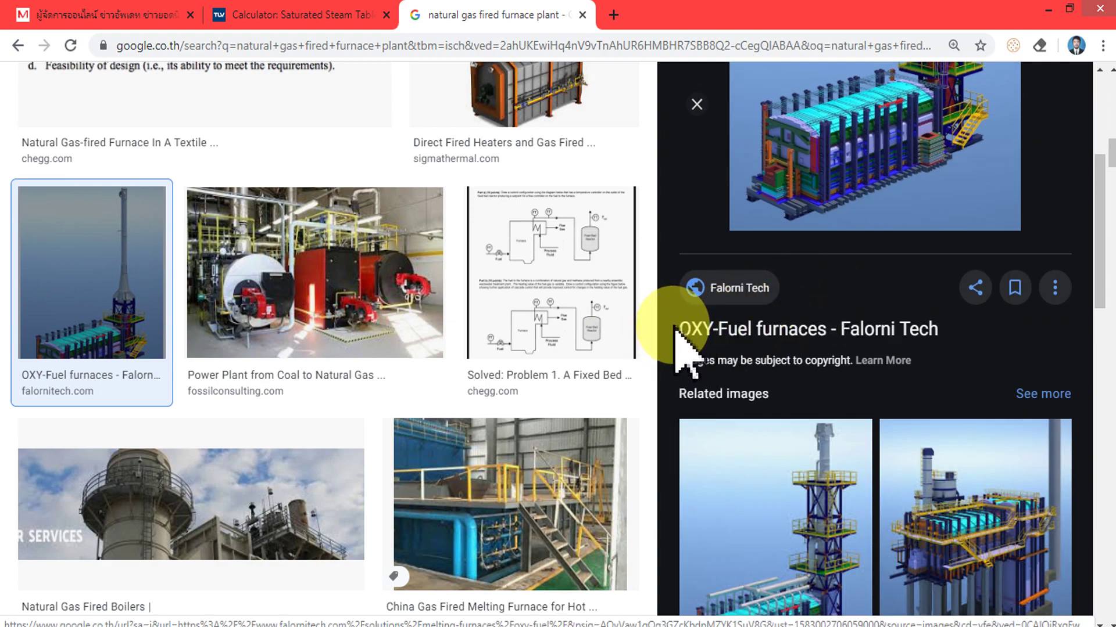
scroll(726, 366, "down", 3)
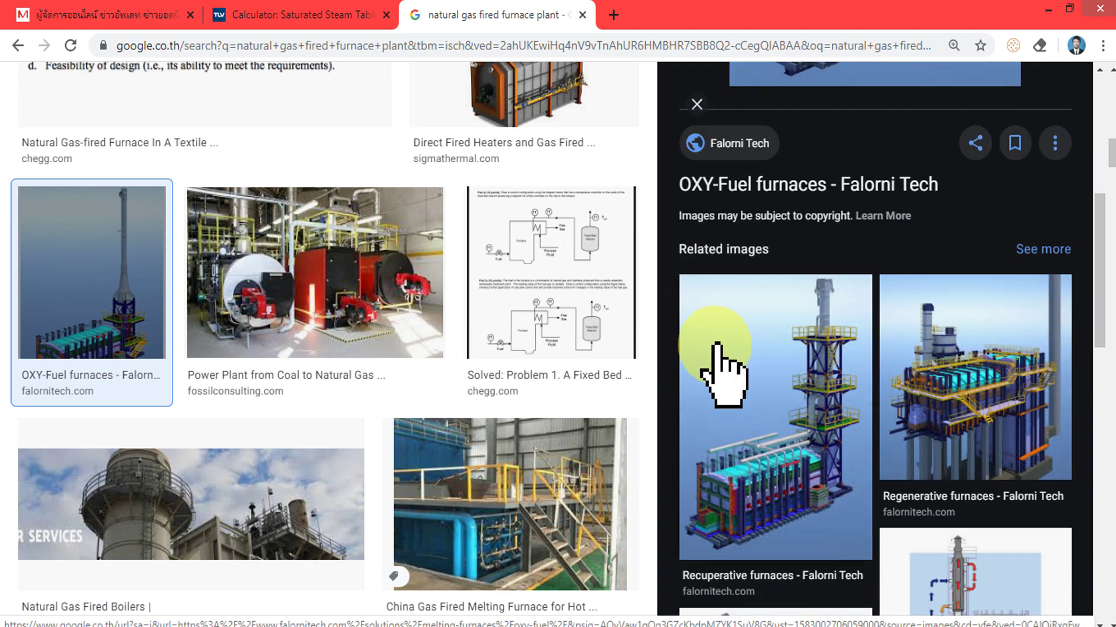
scroll(720, 375, "down", 4)
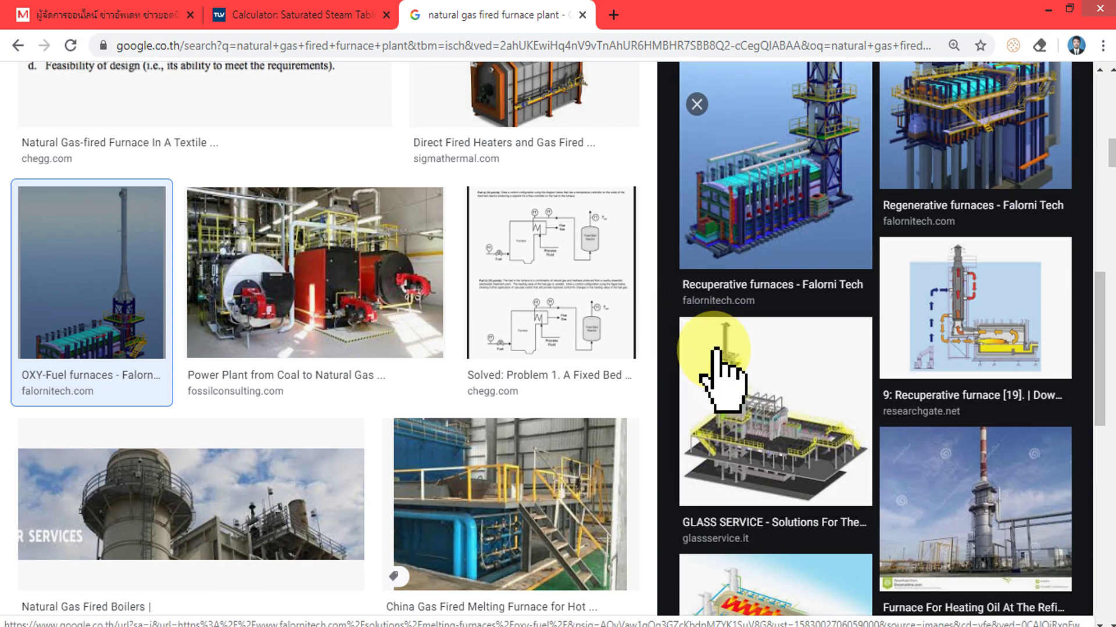
scroll(718, 352, "down", 7)
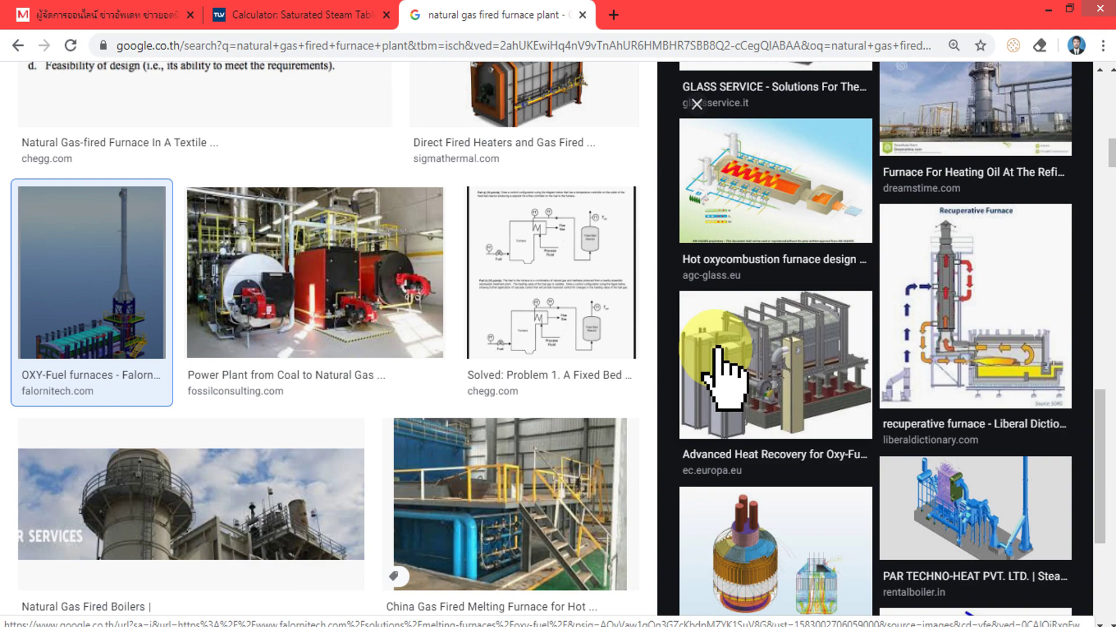
scroll(720, 369, "down", 3)
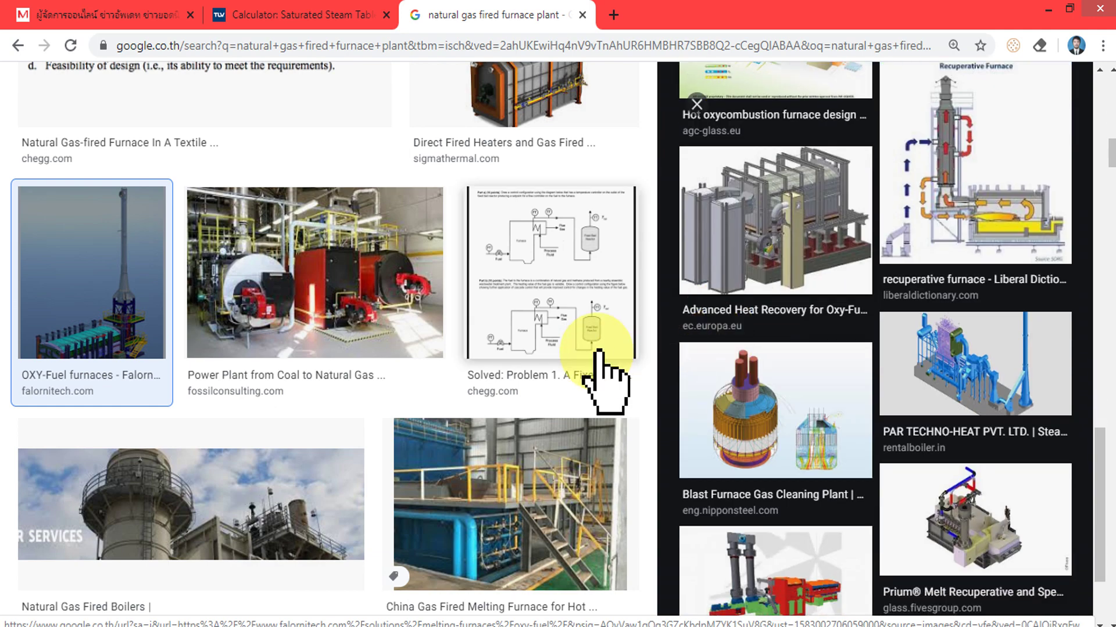
Look further through the main image results for natural gas fired furnace drawings and photos.
scroll(554, 326, "down", 7)
scroll(542, 344, "down", 5)
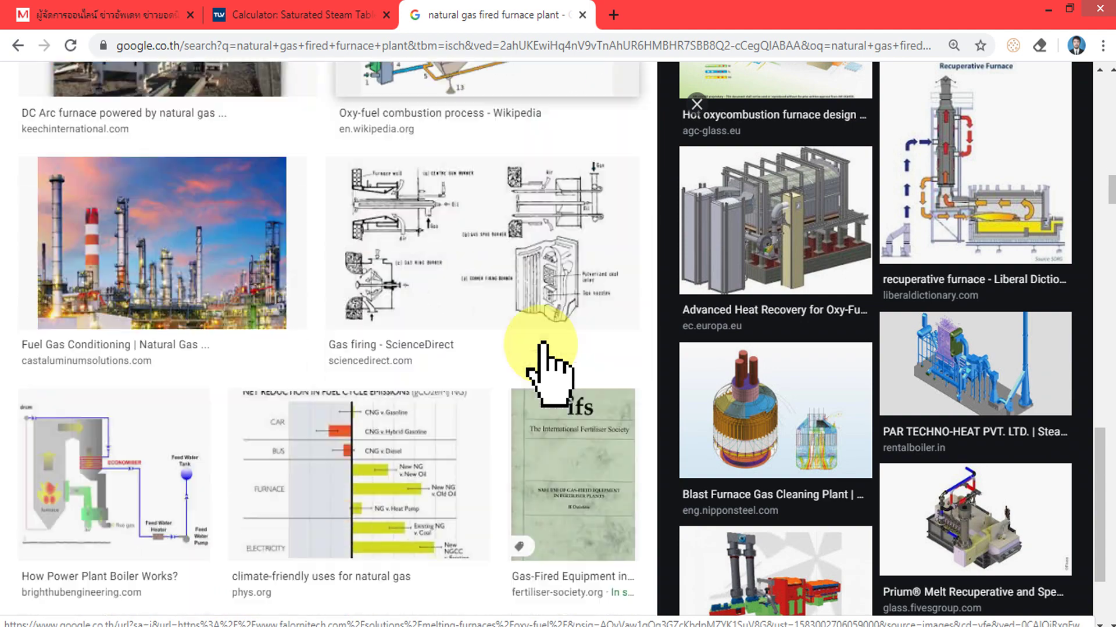
scroll(542, 344, "down", 9)
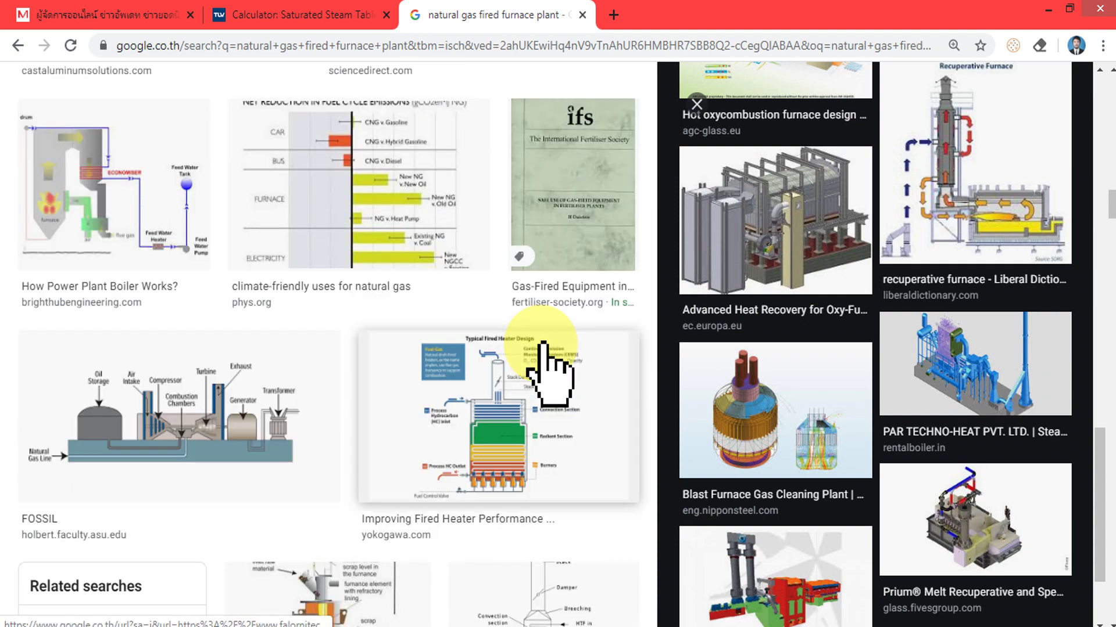
scroll(543, 344, "down", 8)
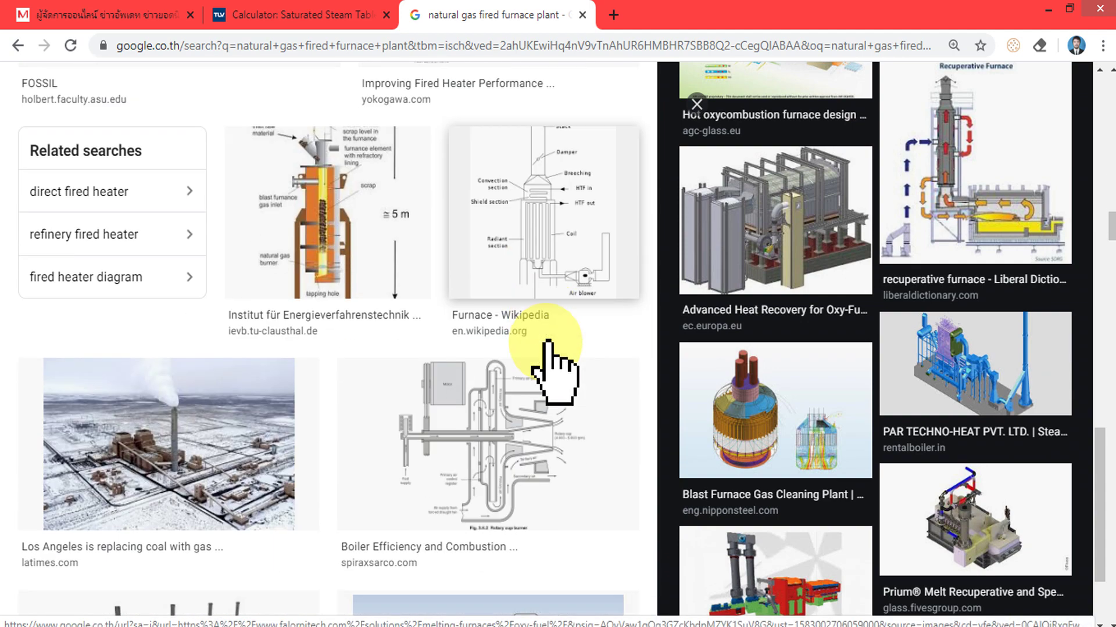
scroll(555, 372, "down", 5)
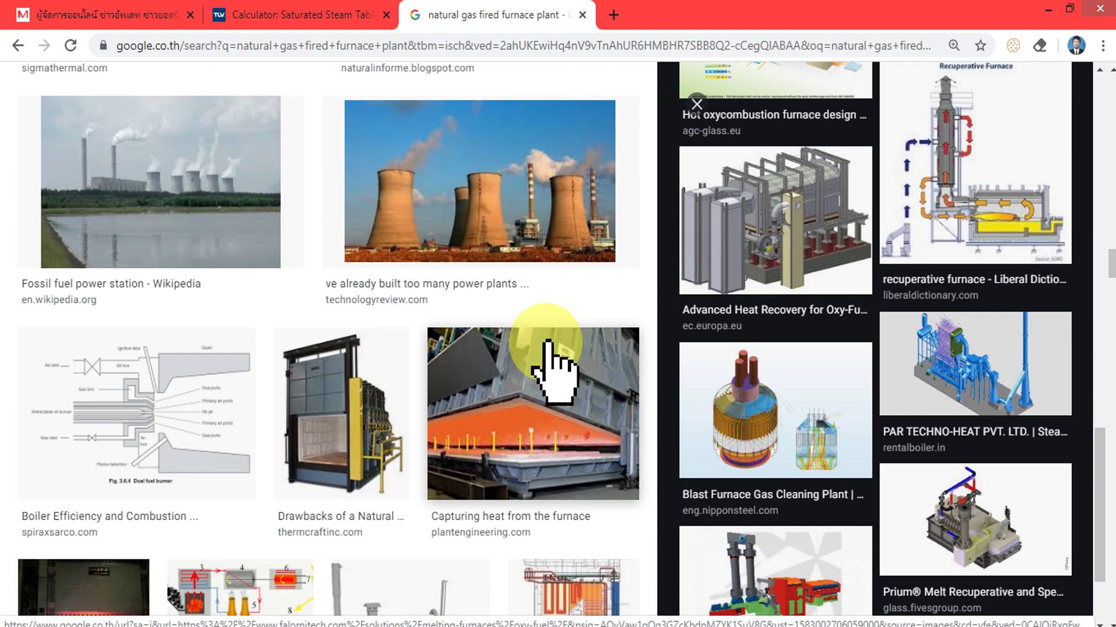
scroll(554, 372, "down", 5)
scroll(549, 343, "down", 8)
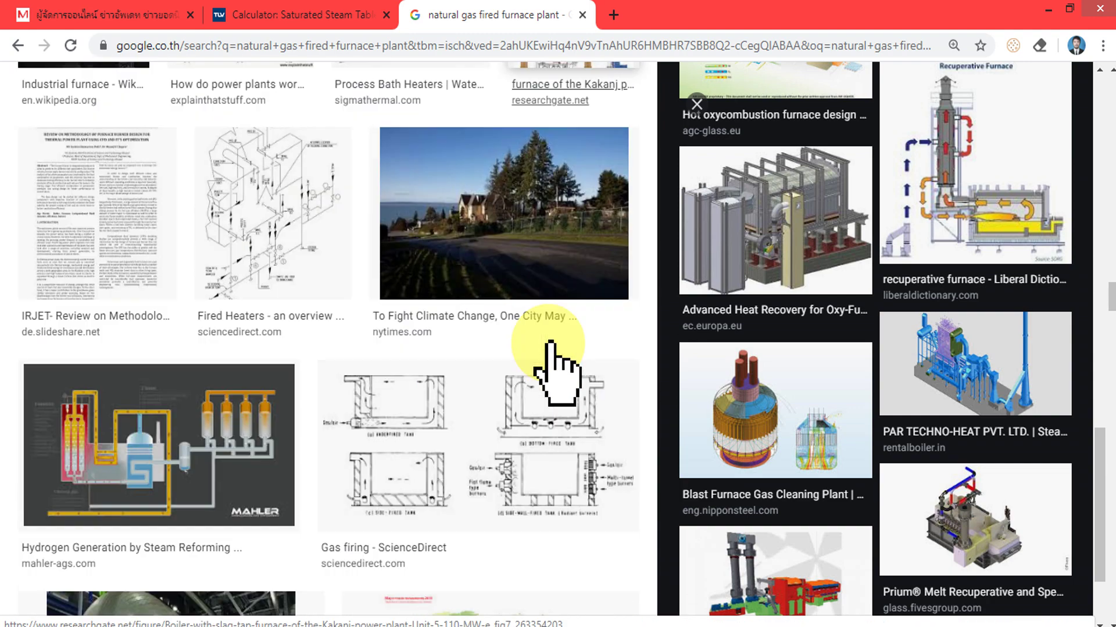
Open the related Recuperative furnaces image from Falorni Tech and the GLASS SERVICE image in separate new tabs.
scroll(808, 255, "up", 10)
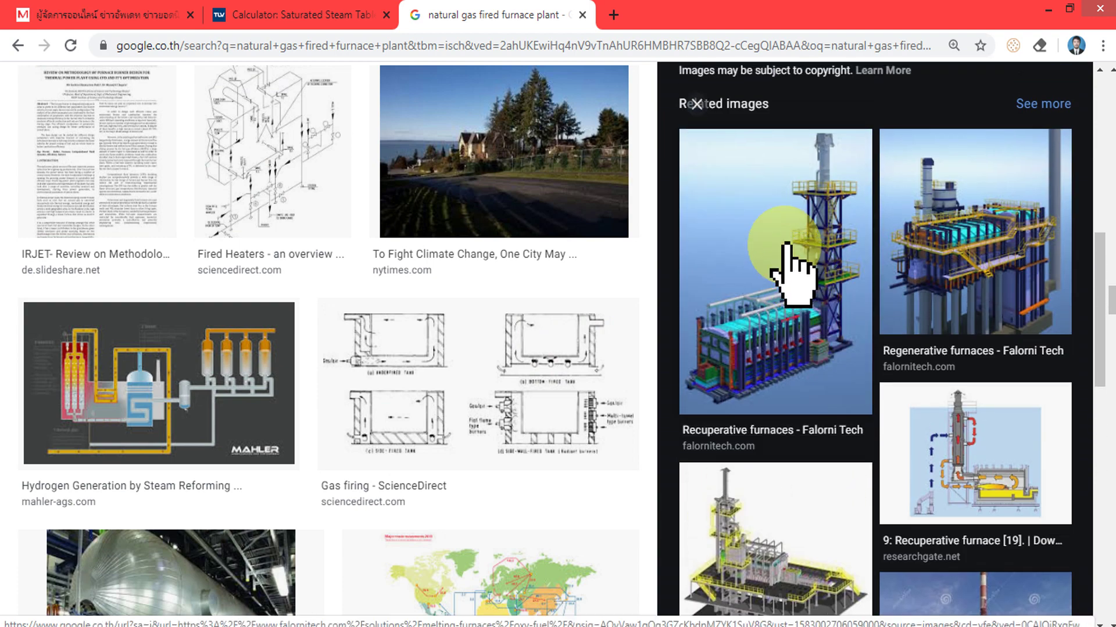
right_click(803, 273)
left_click(819, 254)
scroll(817, 284, "down", 3)
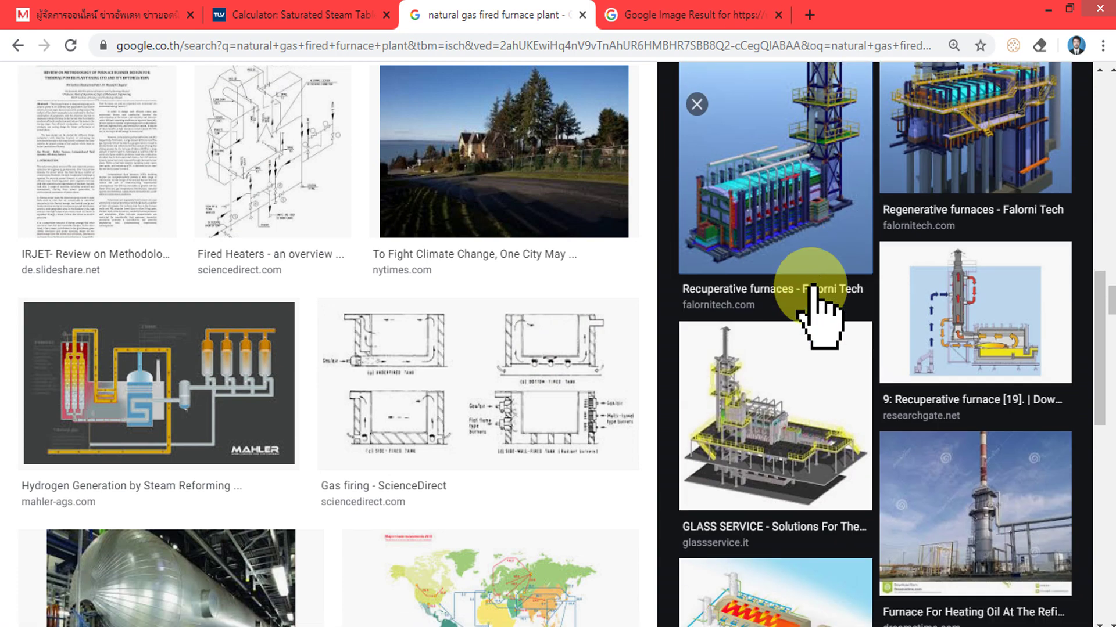
right_click(788, 378)
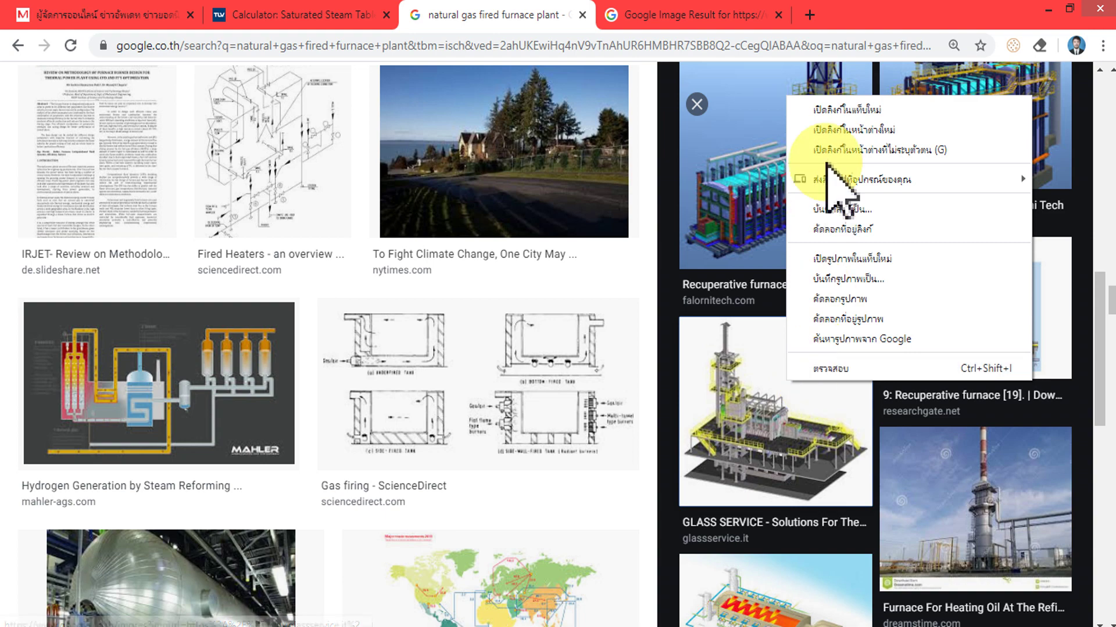
left_click(849, 116)
left_click(810, 259)
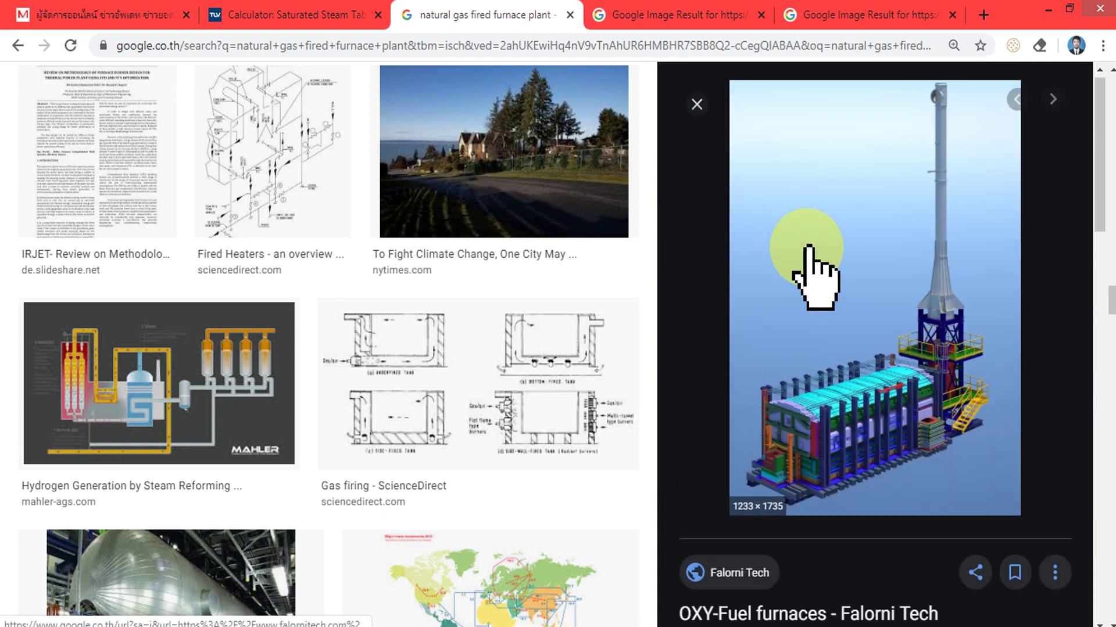
Examine the Recuperative furnaces image page and its related images in its new tab.
left_click(627, 17)
scroll(714, 241, "down", 5)
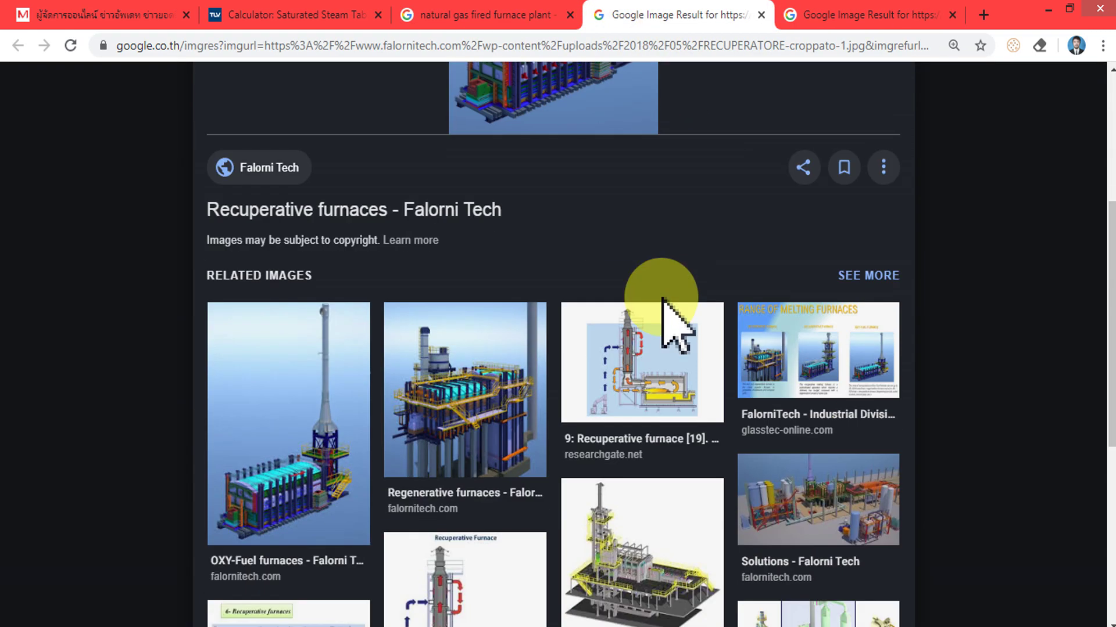
scroll(677, 325, "down", 2)
scroll(677, 332, "down", 2)
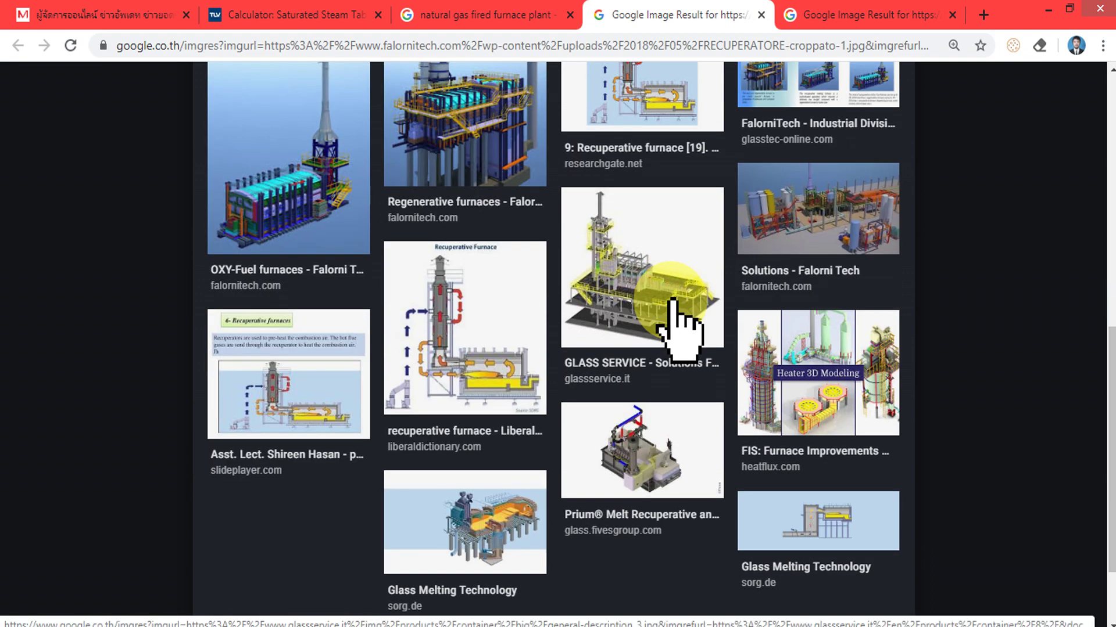
Examine the GLASS SERVICE furnace image page and its related images in the other new tab.
left_click(832, 15)
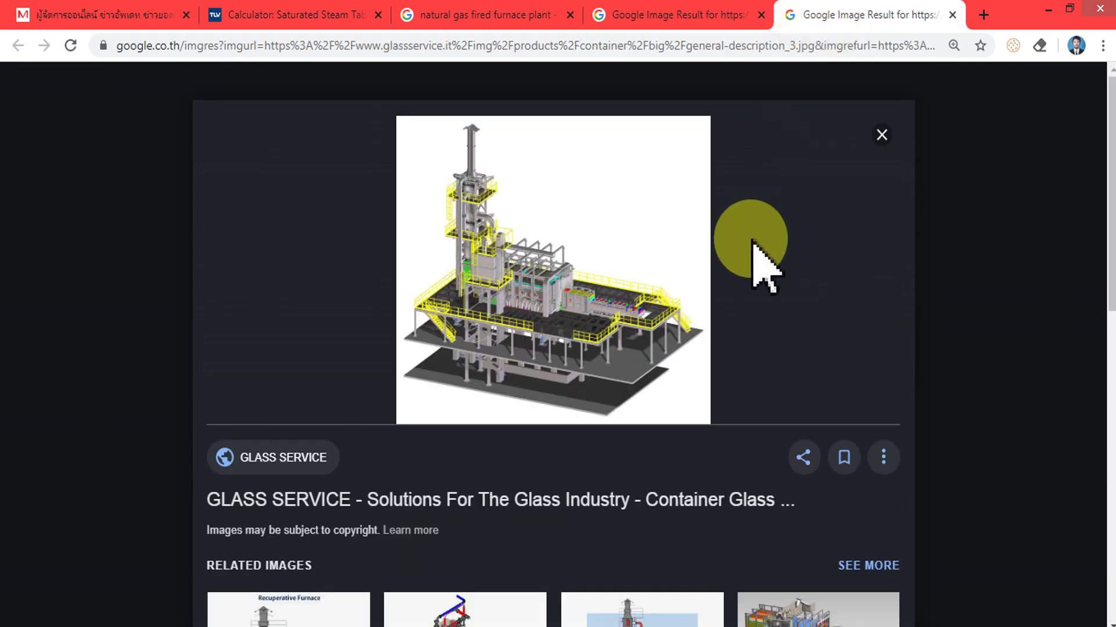
scroll(764, 266, "down", 5)
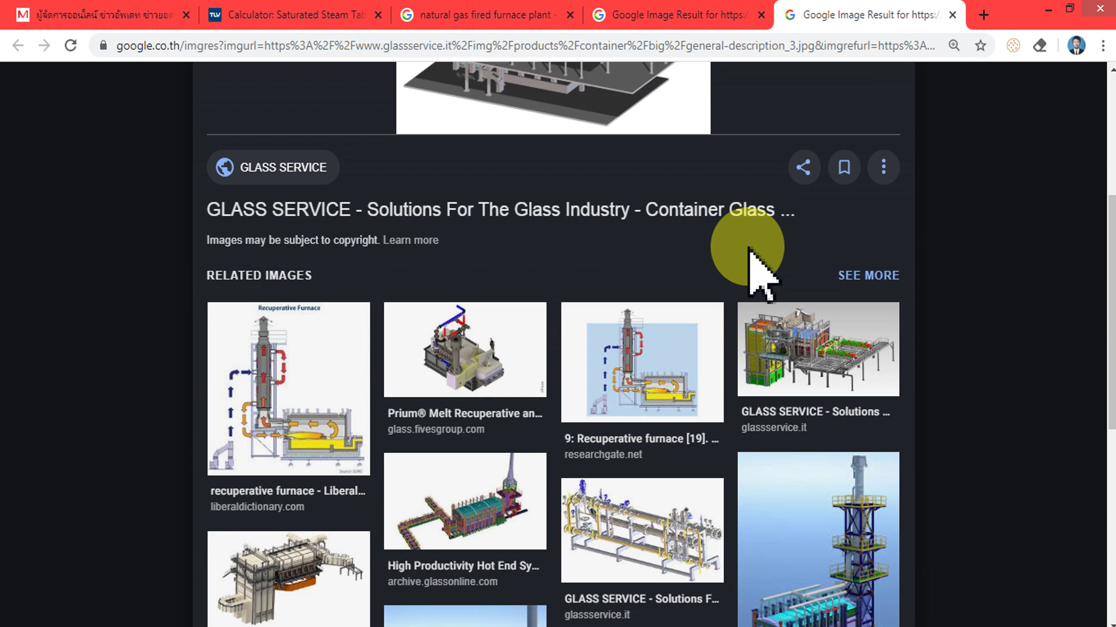
scroll(753, 267, "down", 3)
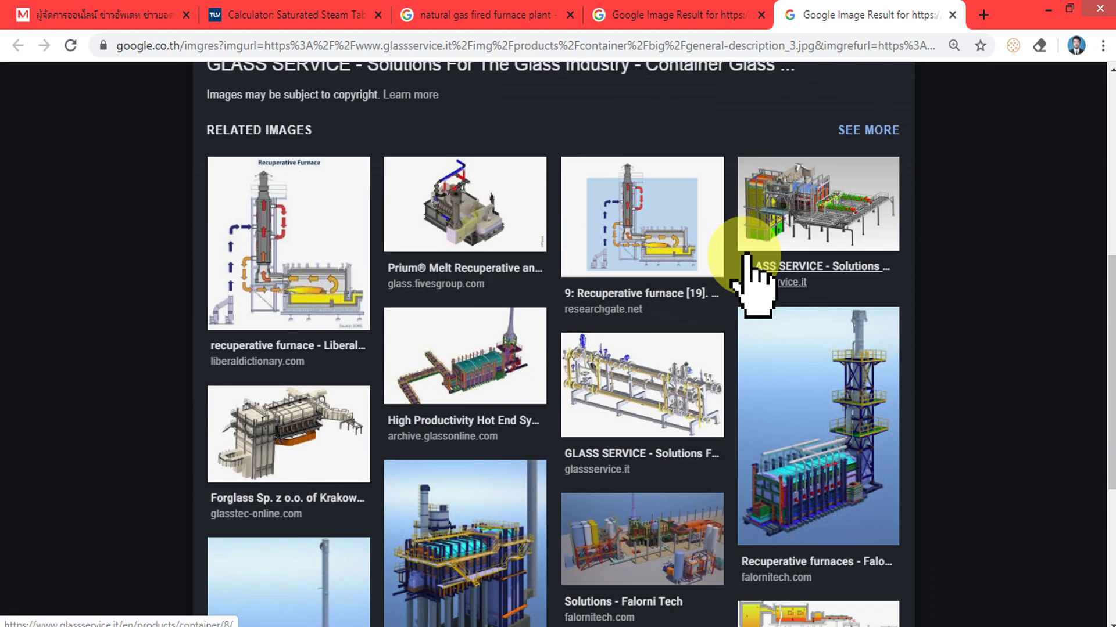
scroll(753, 284, "down", 3)
scroll(745, 255, "down", 3)
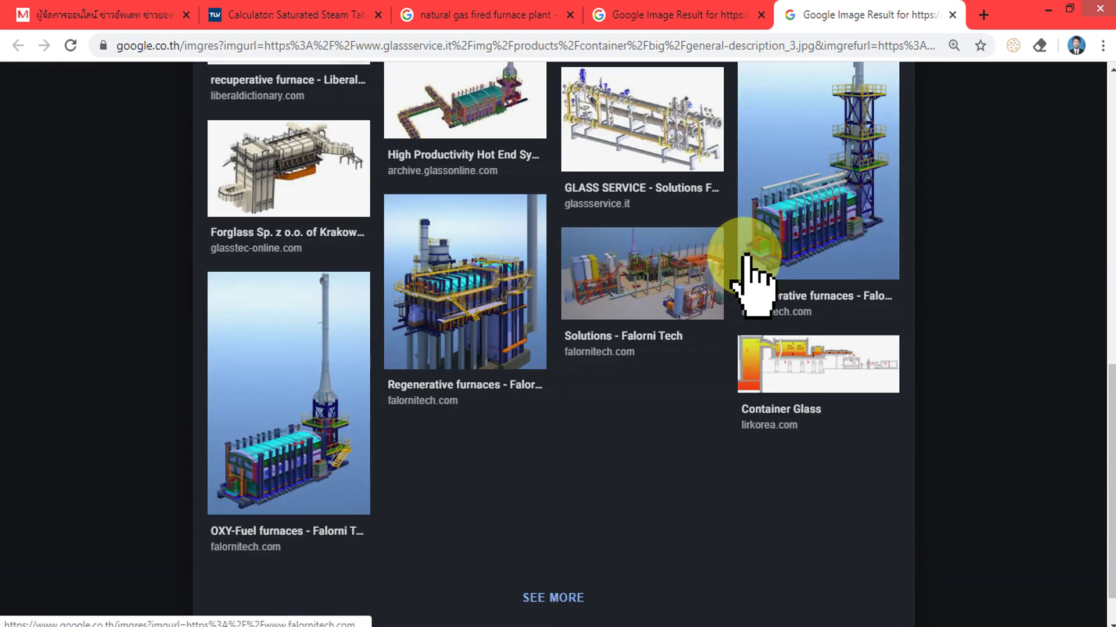
scroll(747, 273, "up", 10)
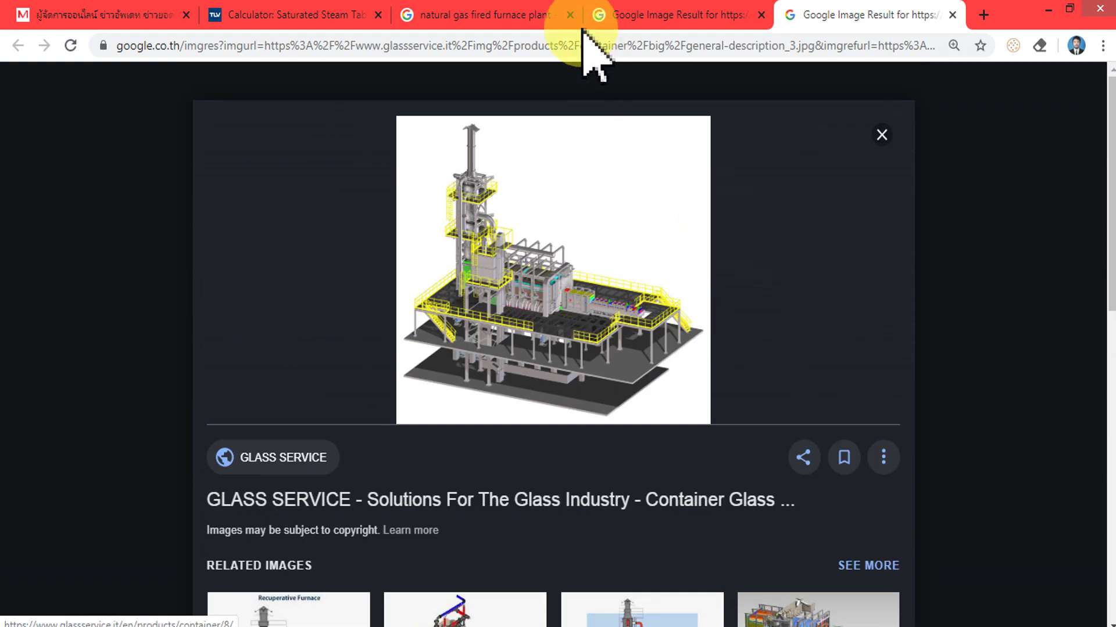
Return to the furnace image results and change the image search to "natural gas fired heater plant".
left_click(517, 18)
scroll(477, 156, "up", 15)
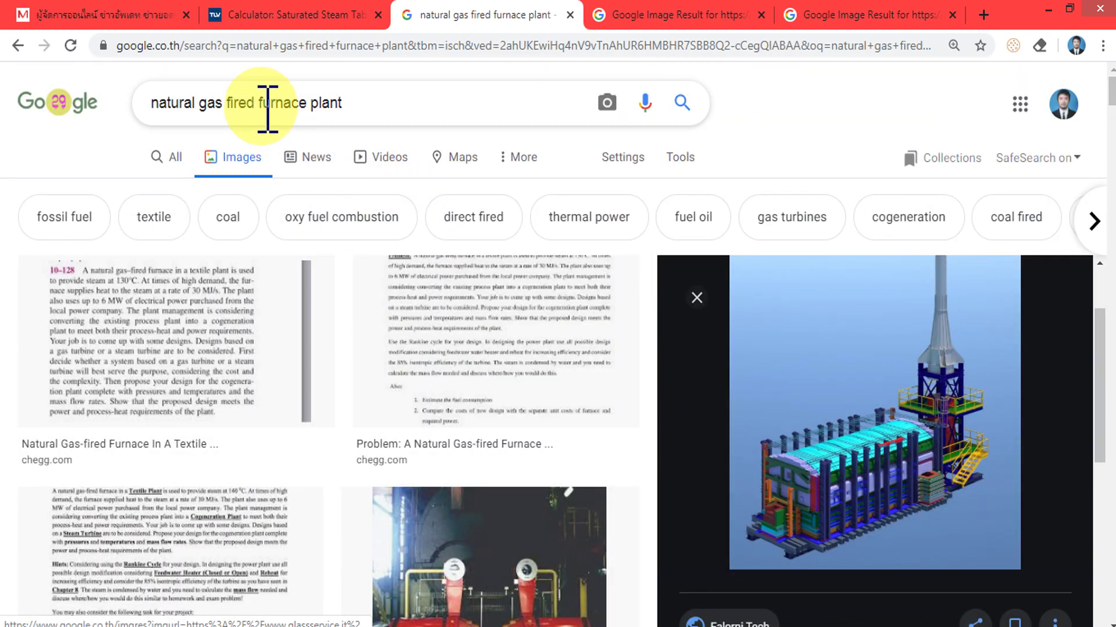
left_click_drag(258, 103, 308, 105)
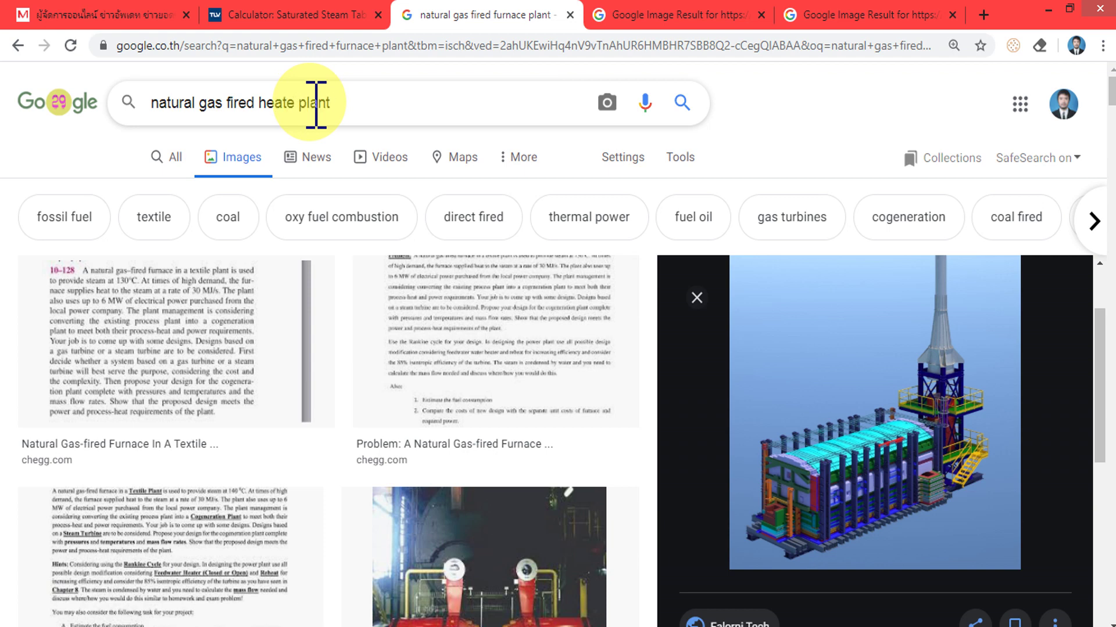
key("Return")
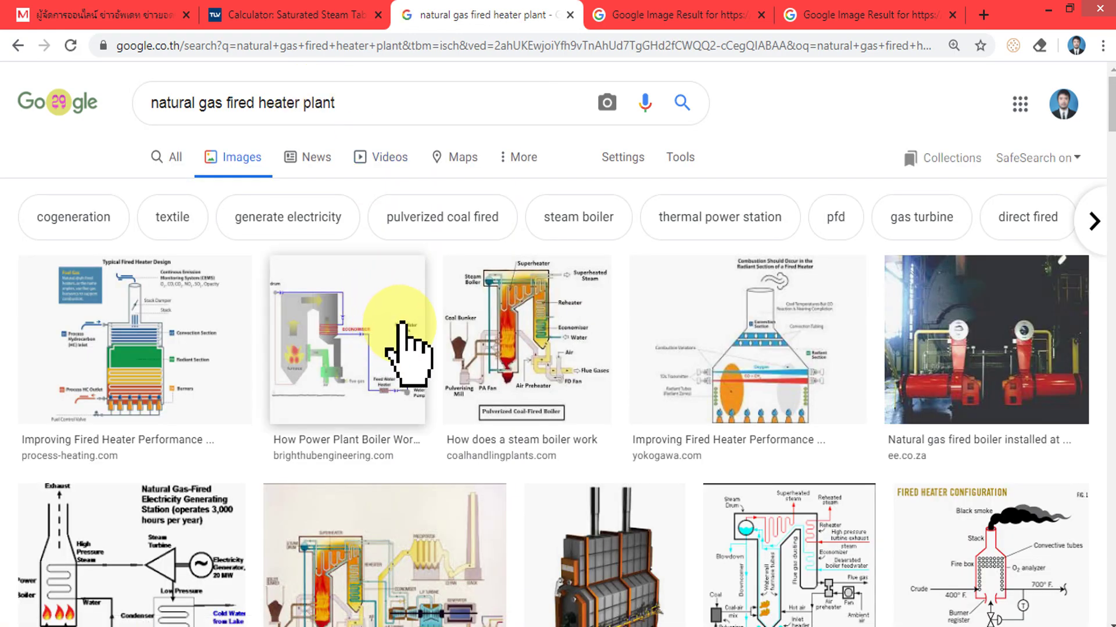
Open the ogj.com fired heater configuration image and the sigmathermal.com Direct Fired Heaters plant photo in separate new tabs.
scroll(399, 354, "down", 2)
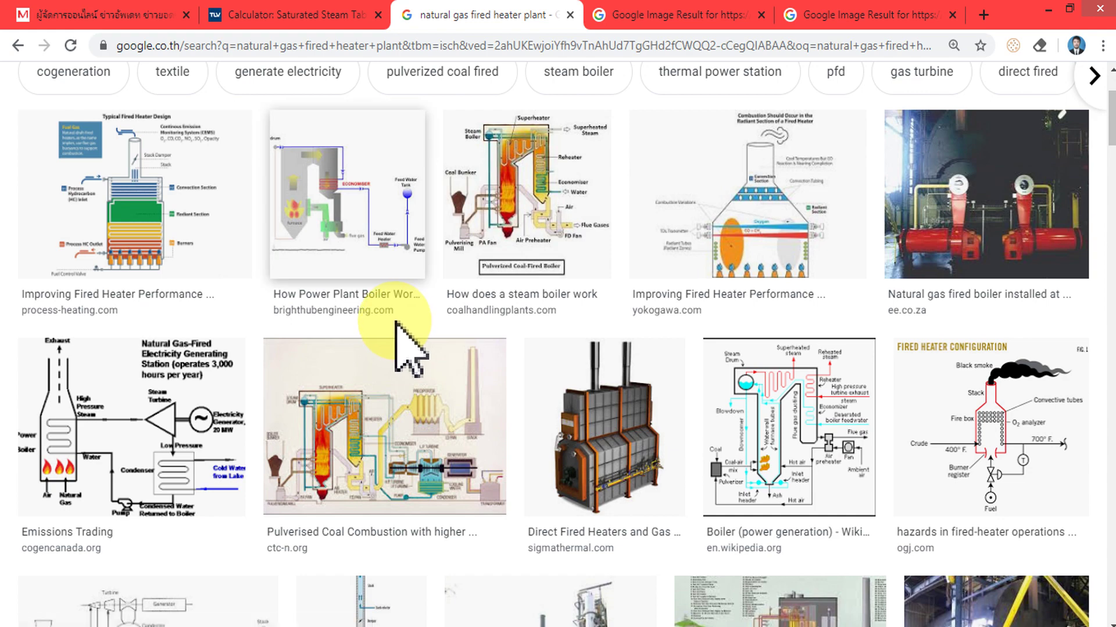
right_click(904, 376)
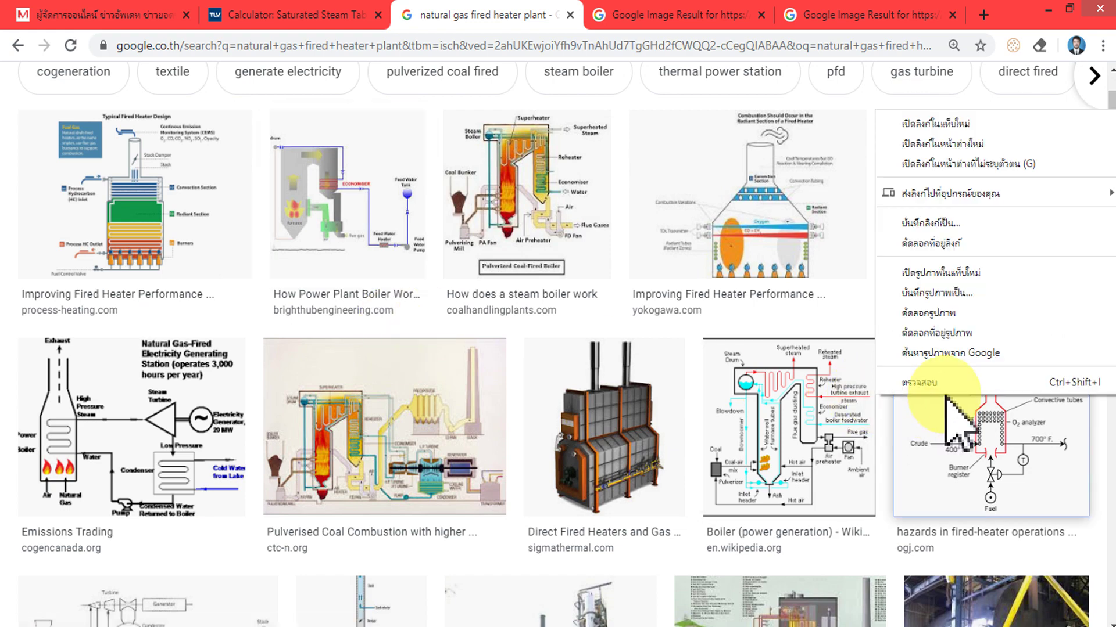
left_click(930, 126)
scroll(822, 281, "down", 5)
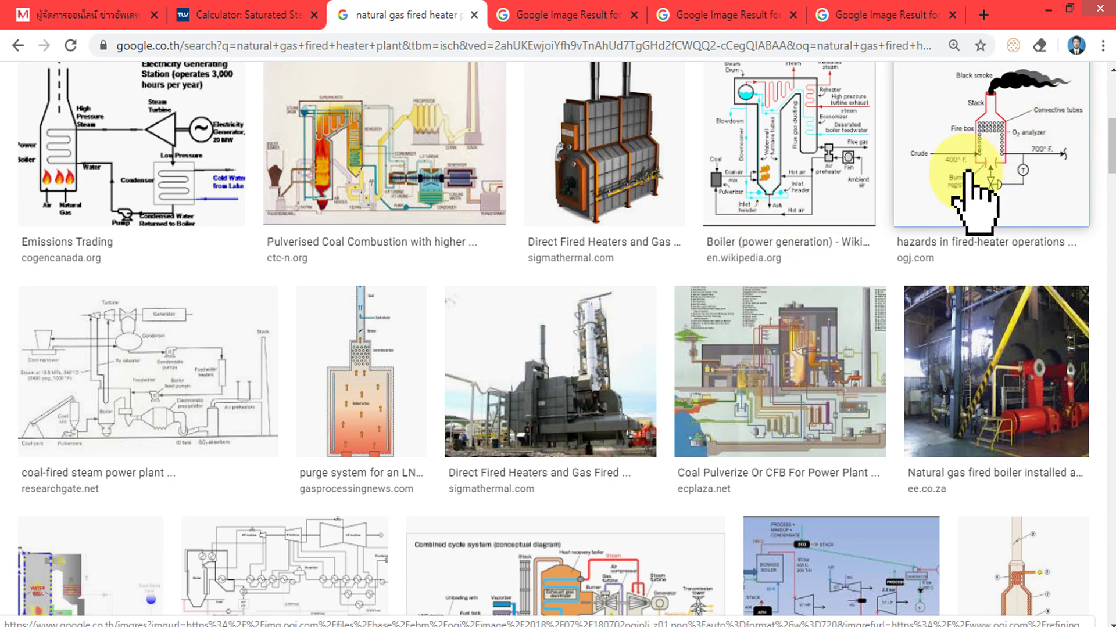
right_click(533, 372)
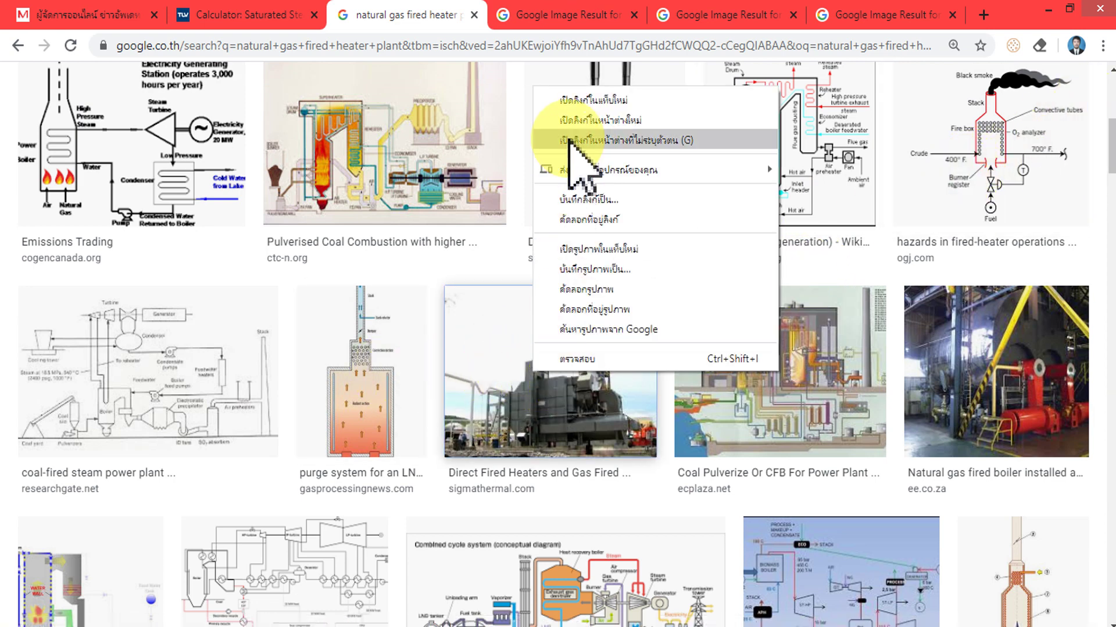
left_click(577, 104)
Open the pirobloc.com direct fired heaters design drawing in a new tab.
scroll(552, 219, "down", 3)
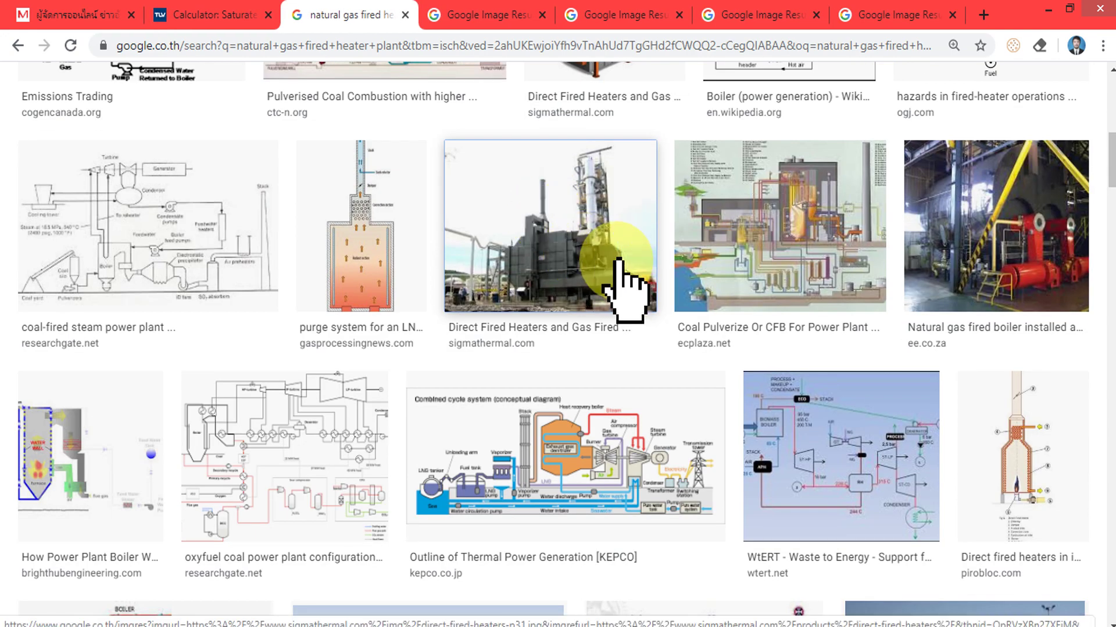
scroll(618, 259, "down", 3)
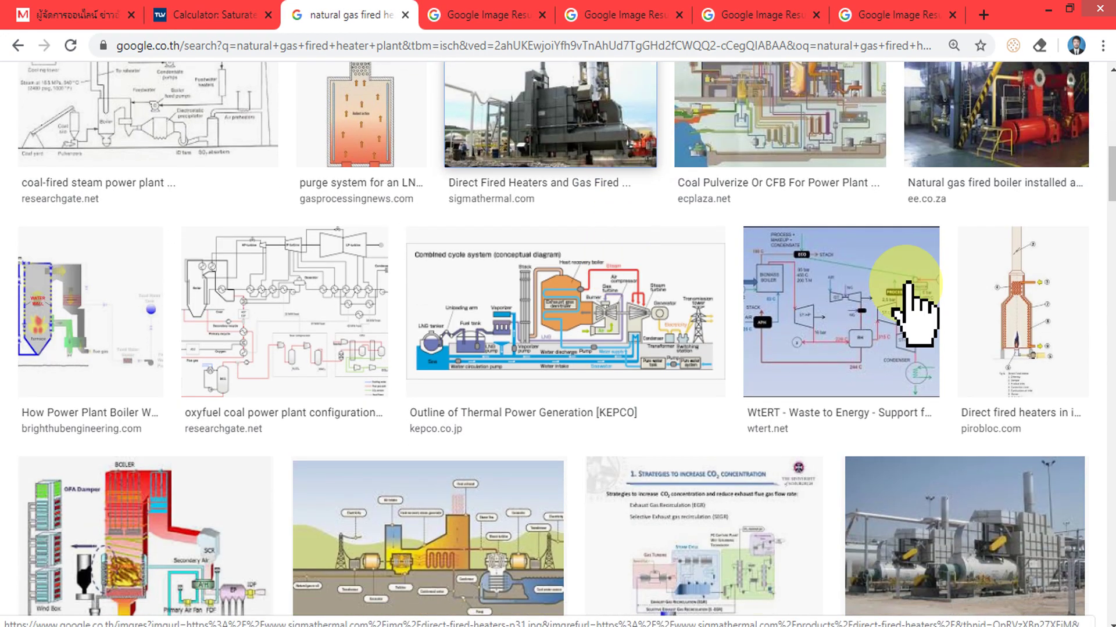
right_click(990, 284)
right_click(1025, 255)
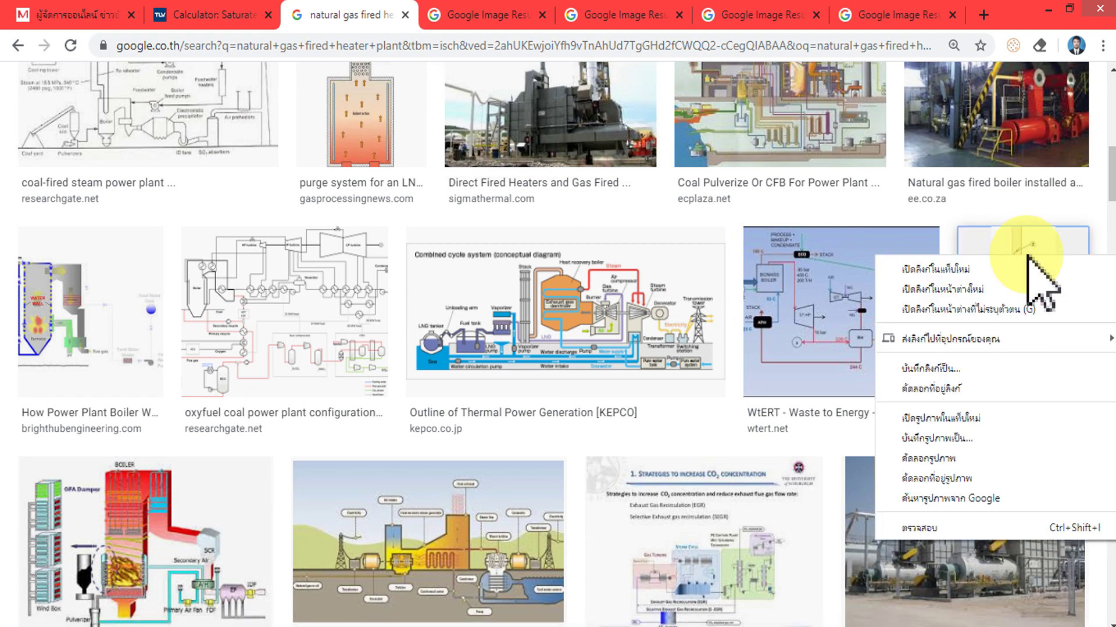
left_click(960, 268)
Look further through the image results for more drawings and photos of gas fired heaters.
scroll(847, 312, "down", 5)
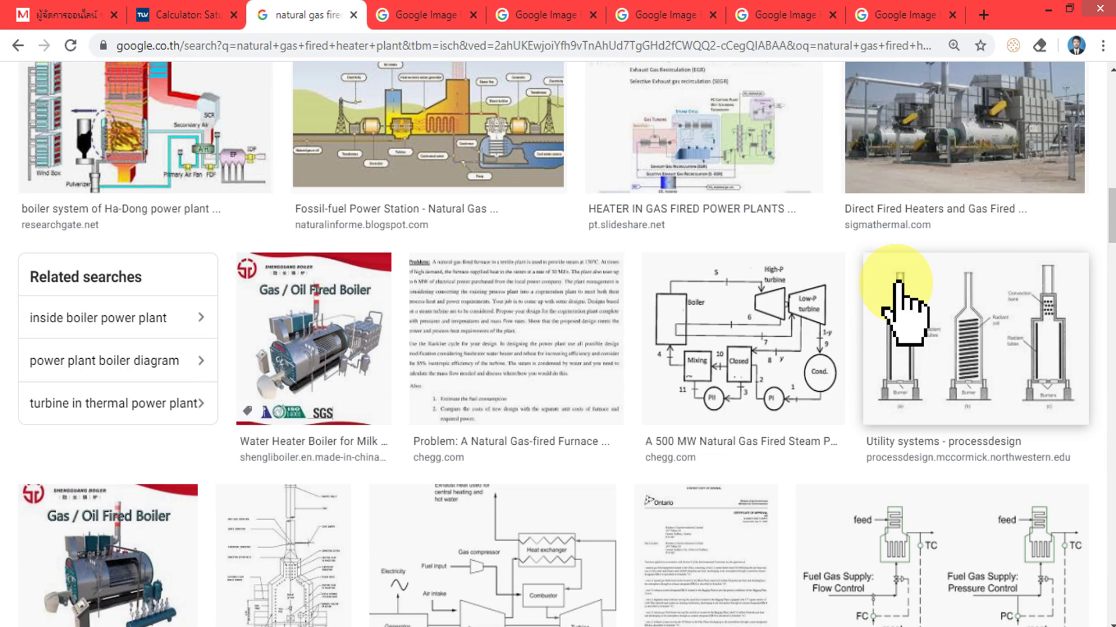
scroll(906, 314, "down", 5)
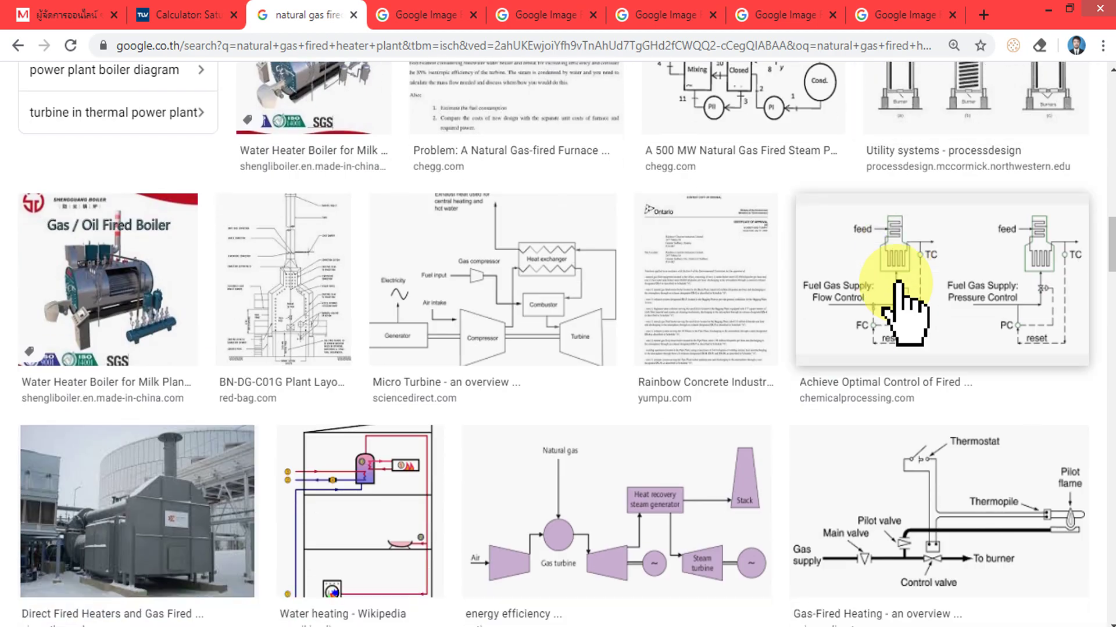
scroll(905, 314, "down", 5)
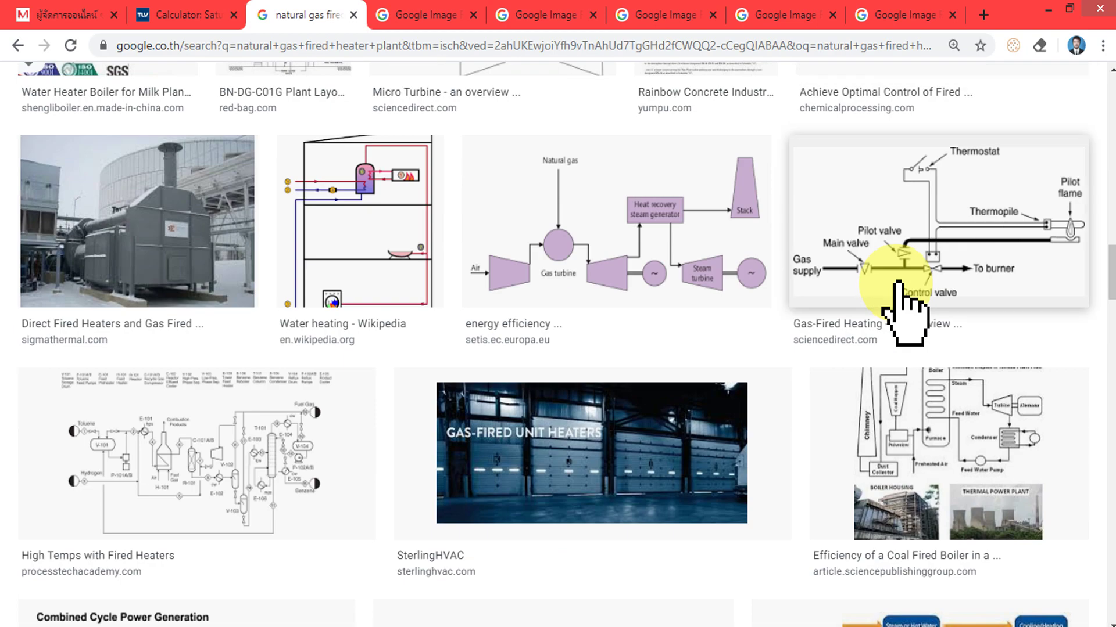
scroll(899, 284, "down", 8)
scroll(900, 283, "up", 8)
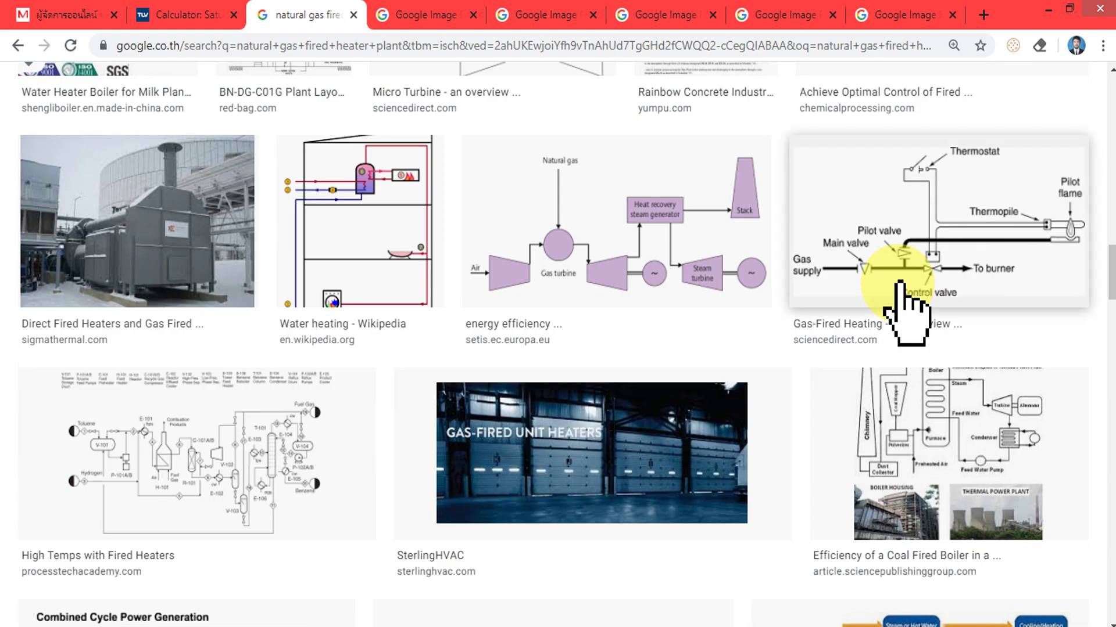
scroll(898, 283, "down", 5)
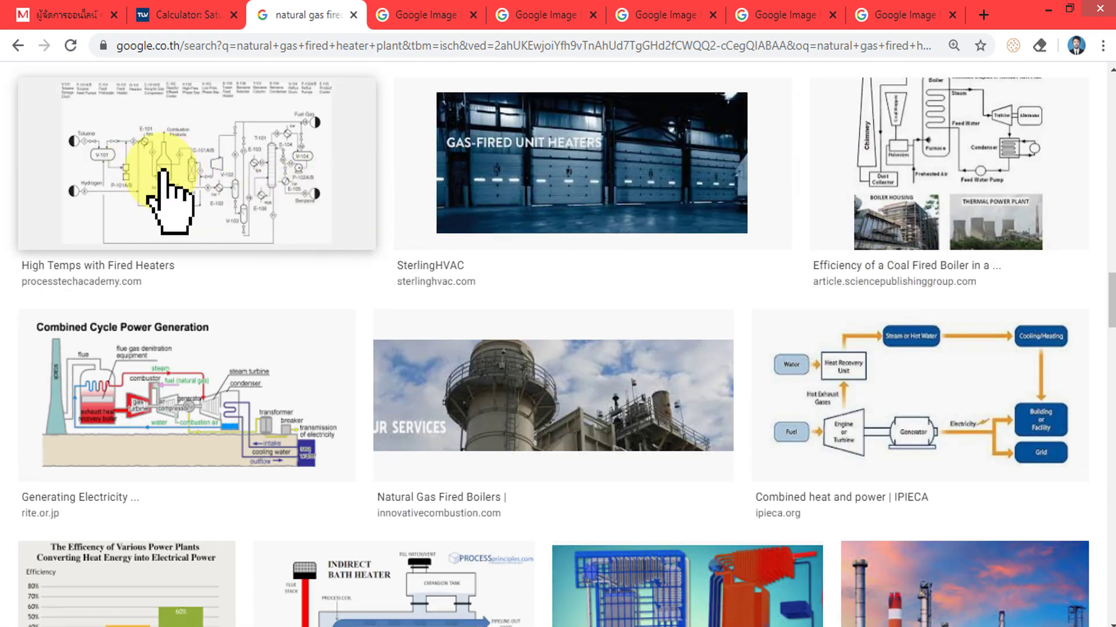
scroll(221, 209, "down", 6)
scroll(549, 276, "down", 4)
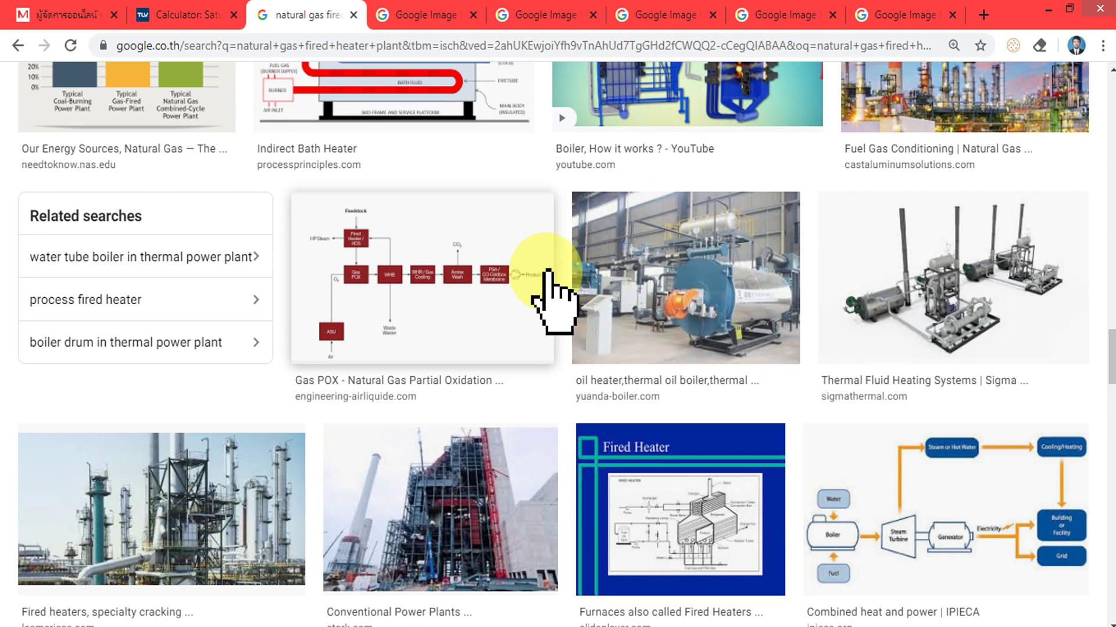
scroll(555, 303, "down", 5)
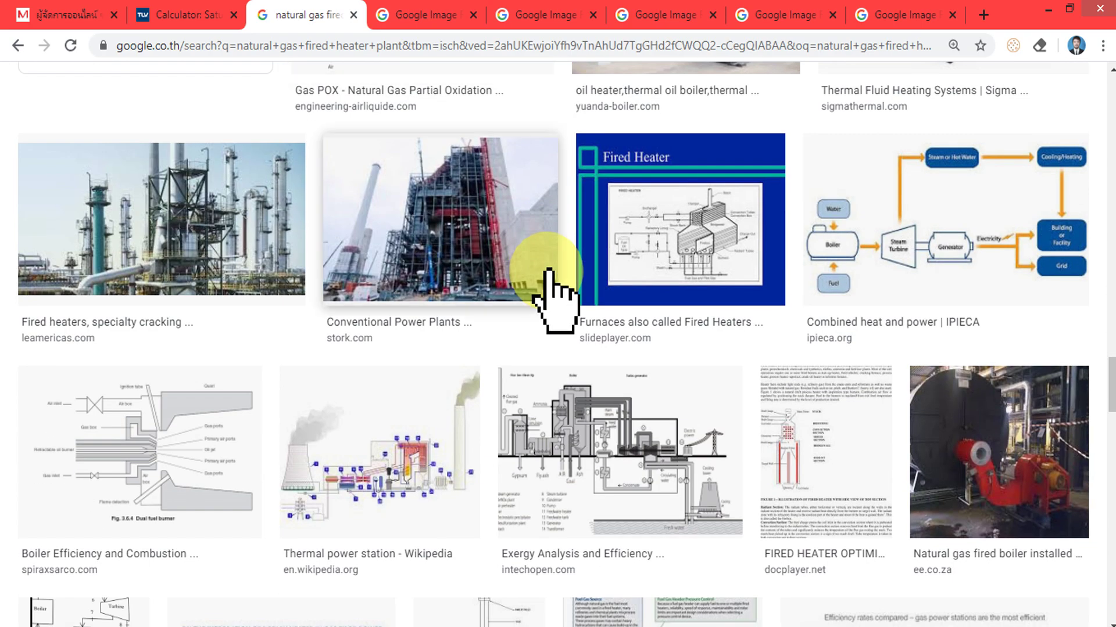
scroll(549, 273, "down", 10)
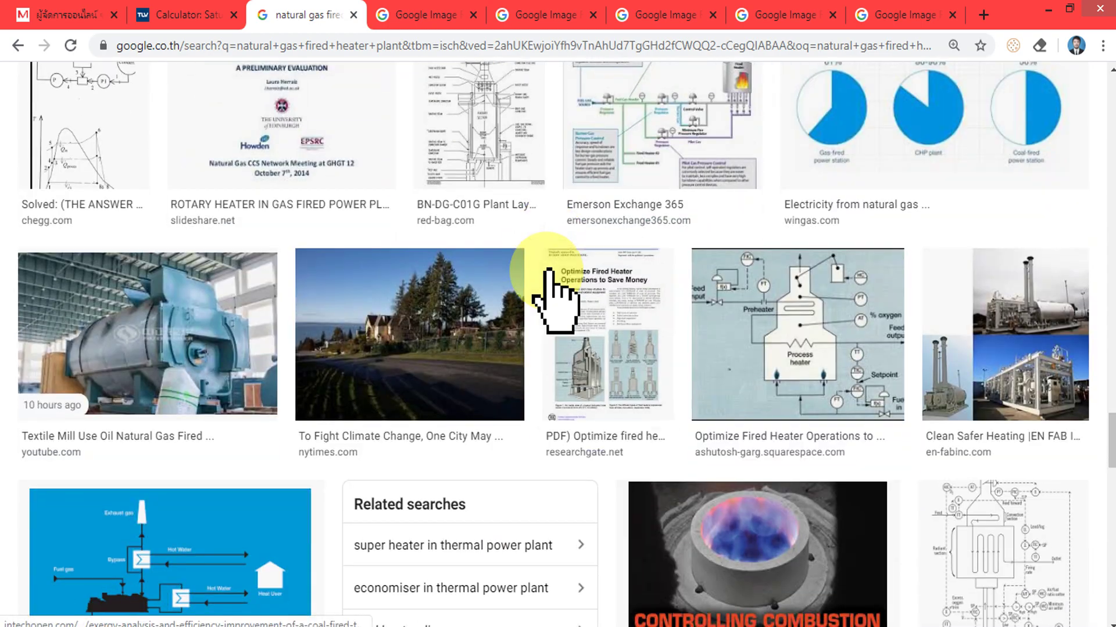
scroll(549, 276, "up", 1)
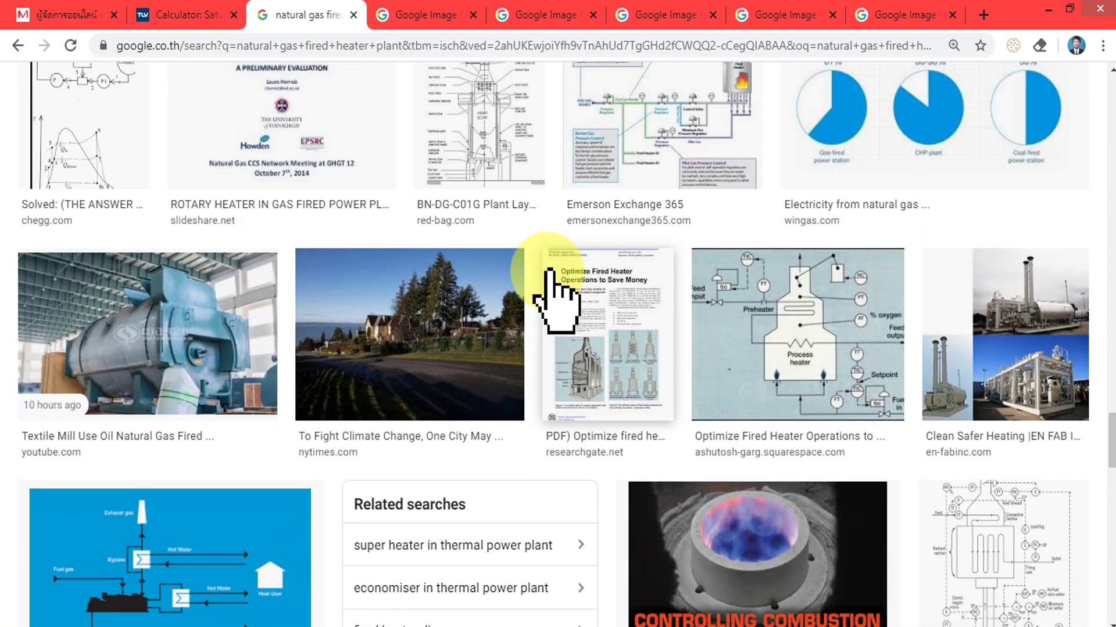
scroll(549, 279, "down", 10)
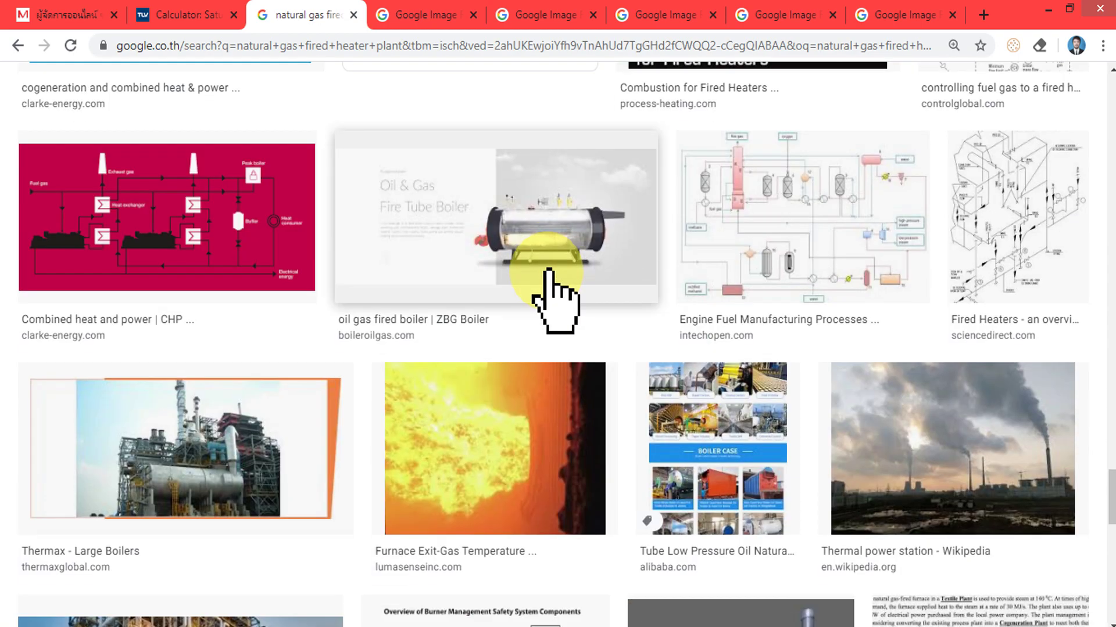
scroll(549, 279, "down", 5)
scroll(551, 256, "down", 5)
scroll(546, 261, "up", 3)
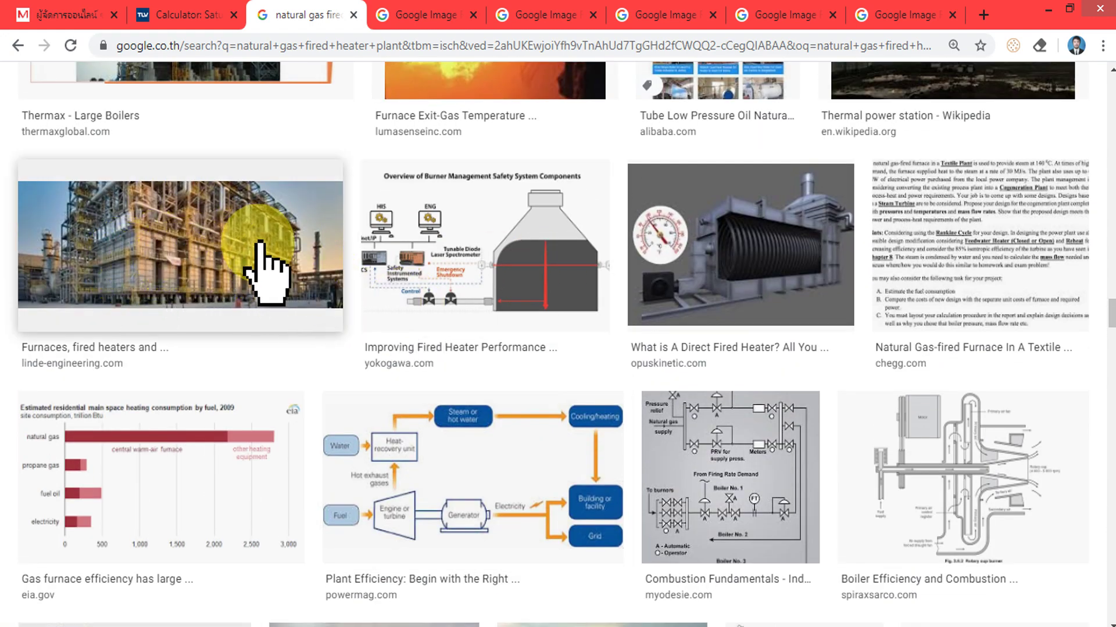
Open the linde-engineering.com "Furnaces, fired heaters" plant photo in a new tab.
scroll(232, 186, "down", 5)
scroll(203, 197, "up", 5)
right_click(209, 214)
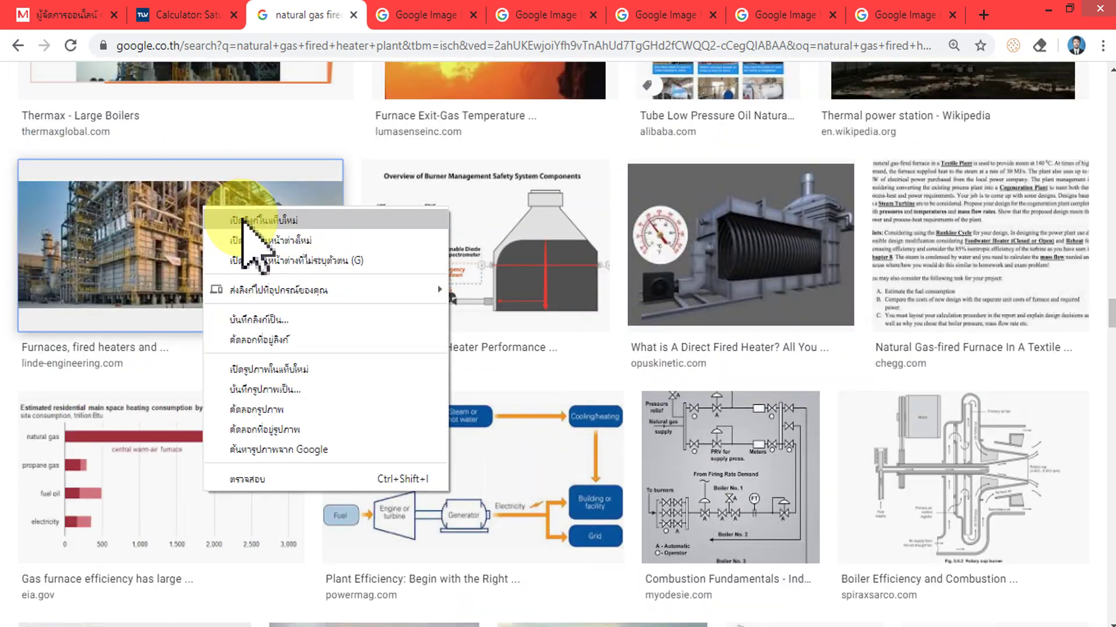
left_click(249, 221)
Find the klmtechgroup.com "Design REFINERY FURNACE" drawing further down the results and open it in a new tab.
scroll(294, 244, "down", 7)
scroll(291, 238, "down", 10)
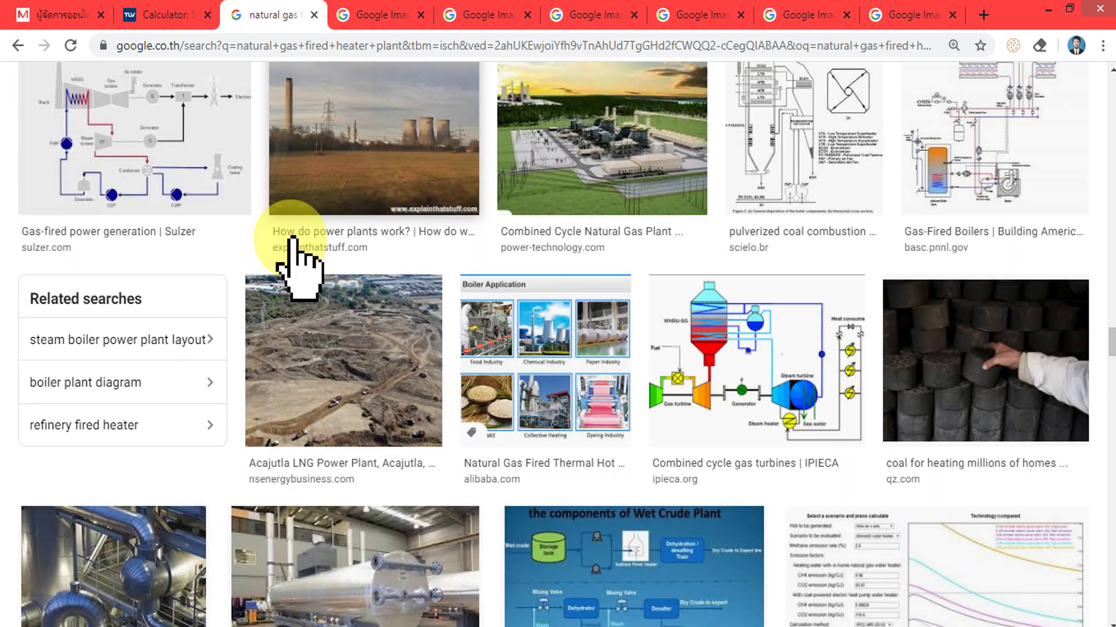
scroll(293, 241, "down", 5)
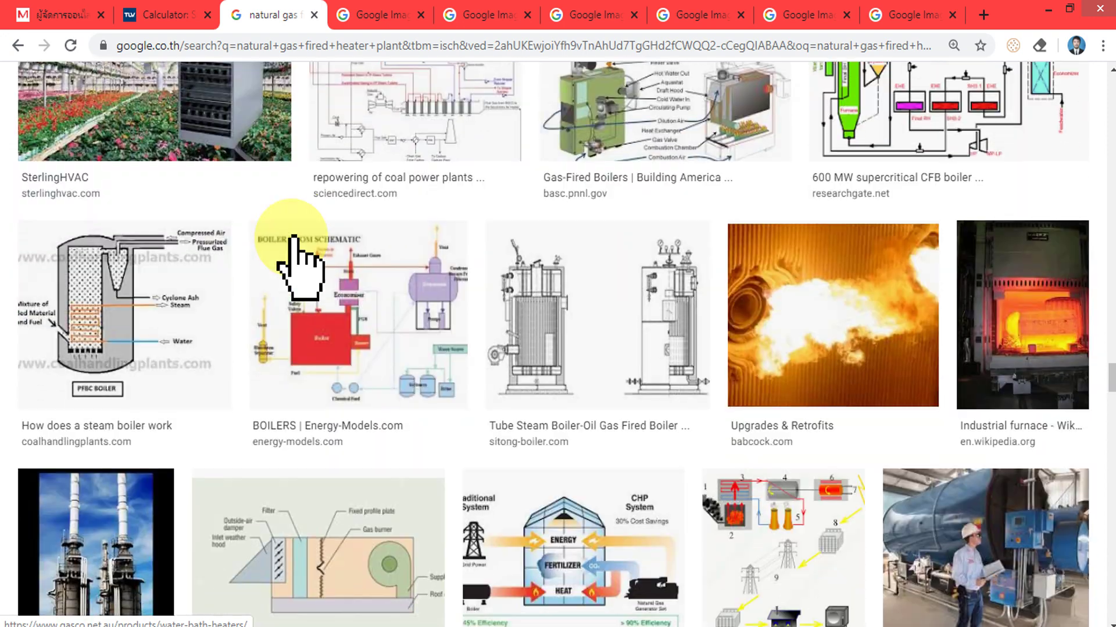
scroll(297, 265, "down", 5)
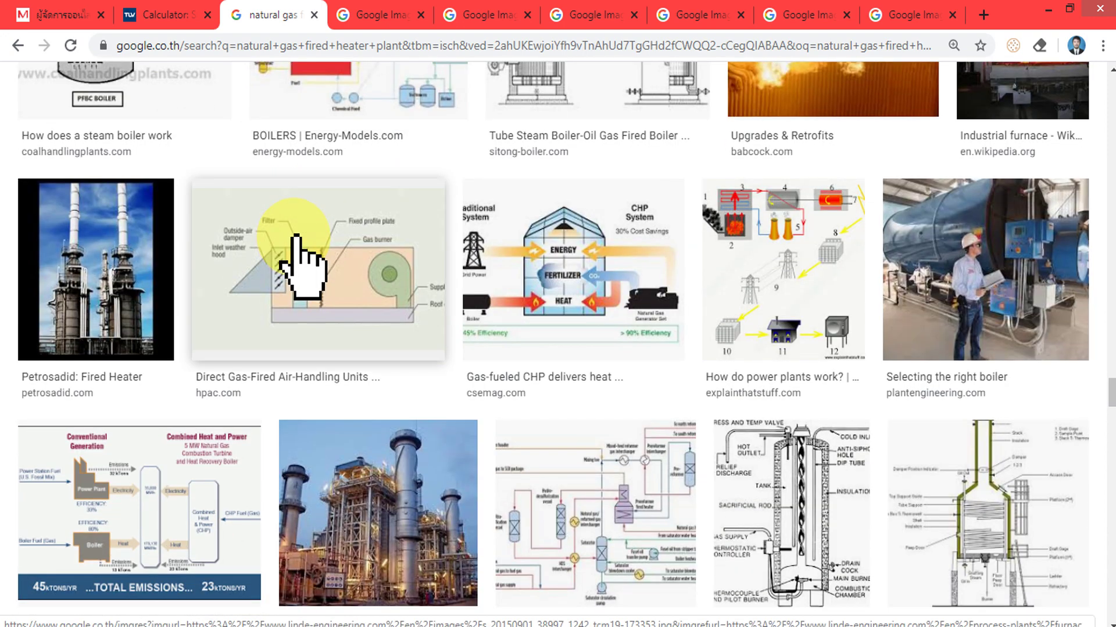
scroll(302, 267, "down", 3)
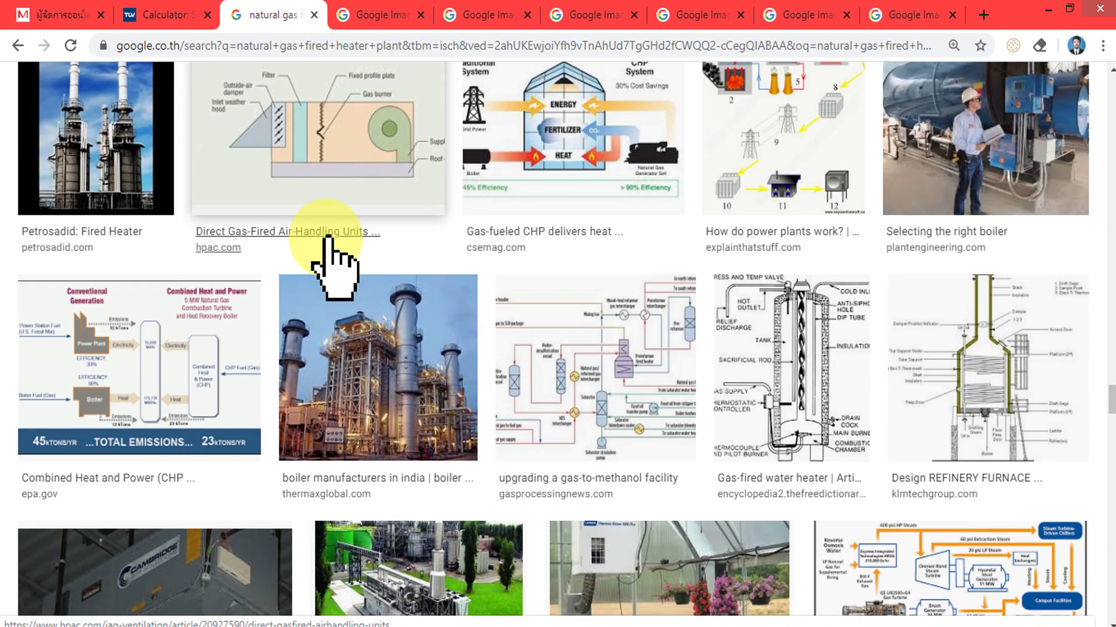
right_click(966, 365)
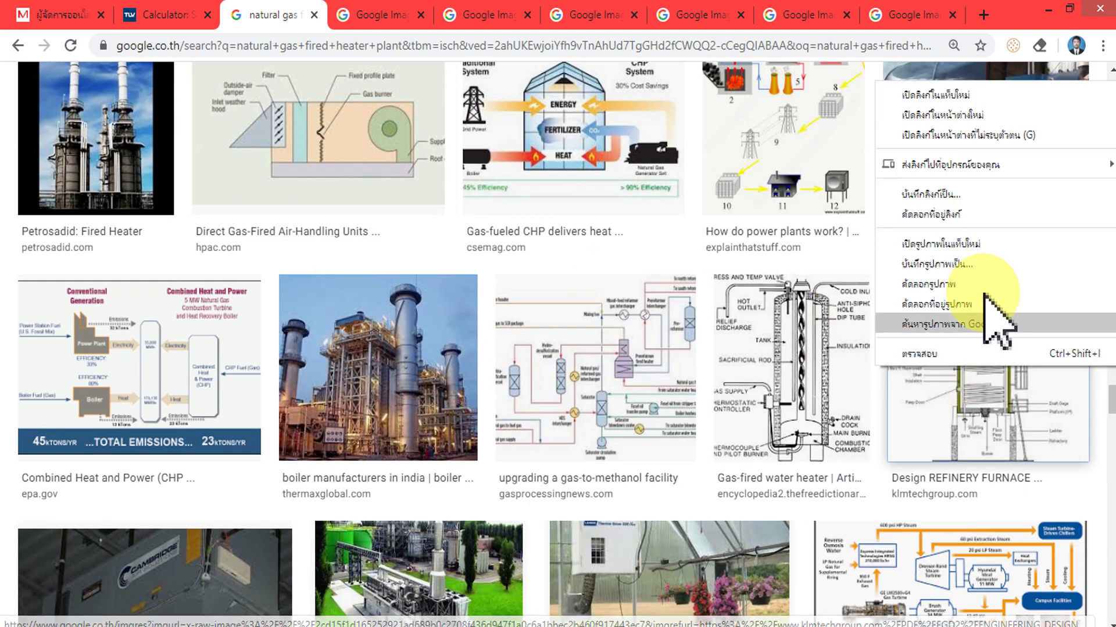
left_click(955, 99)
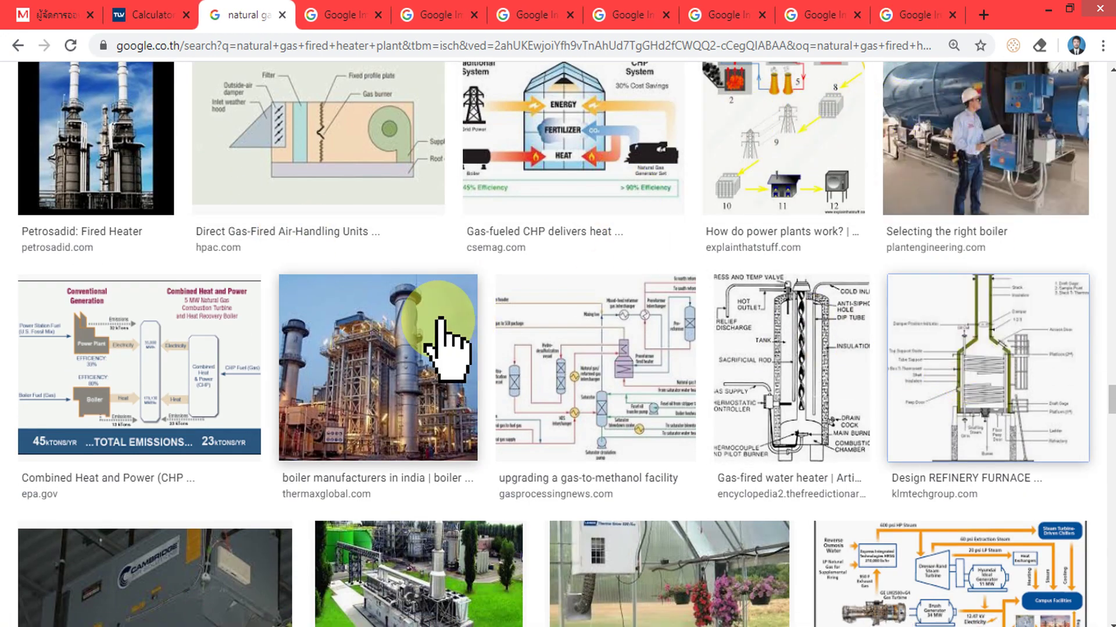
Close the tab showing the Falorni Tech Recuperative furnaces image.
scroll(448, 343, "down", 5)
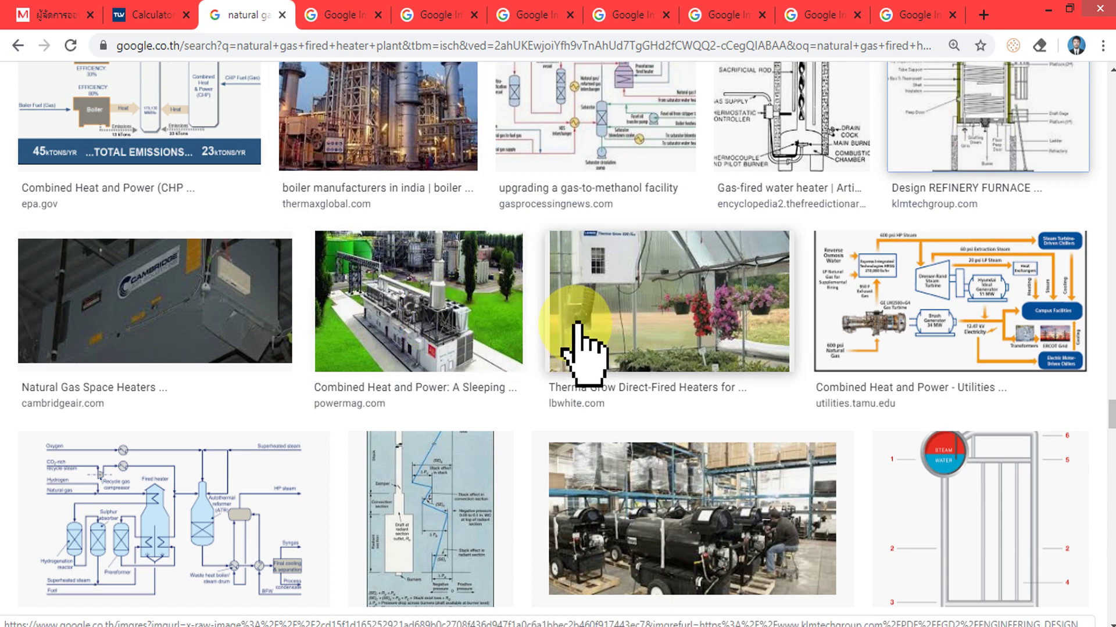
left_click(348, 12)
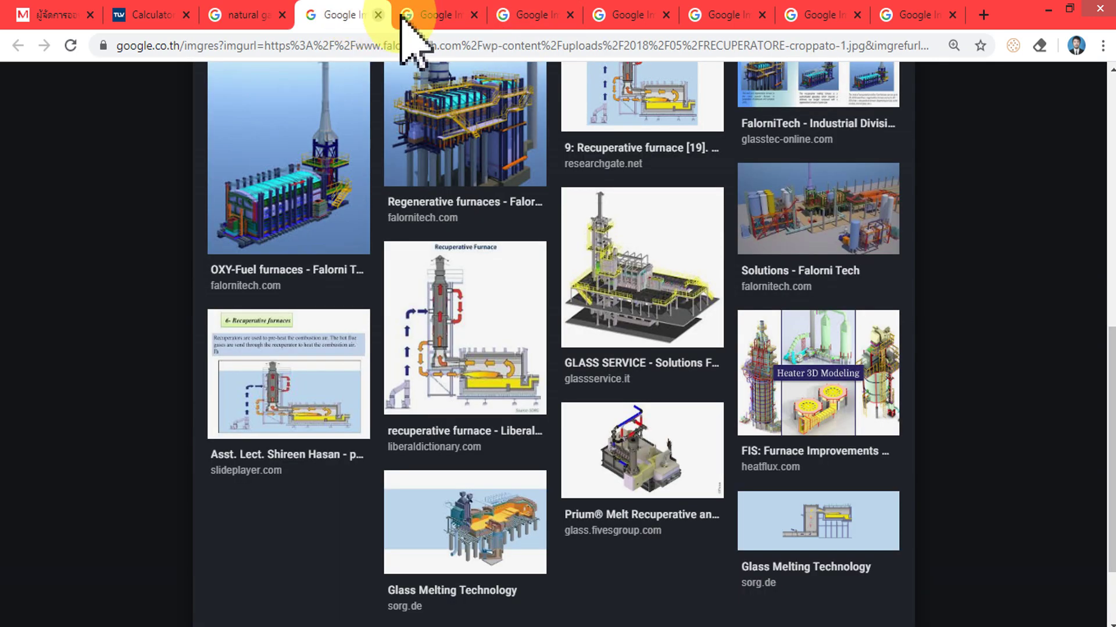
left_click(379, 14)
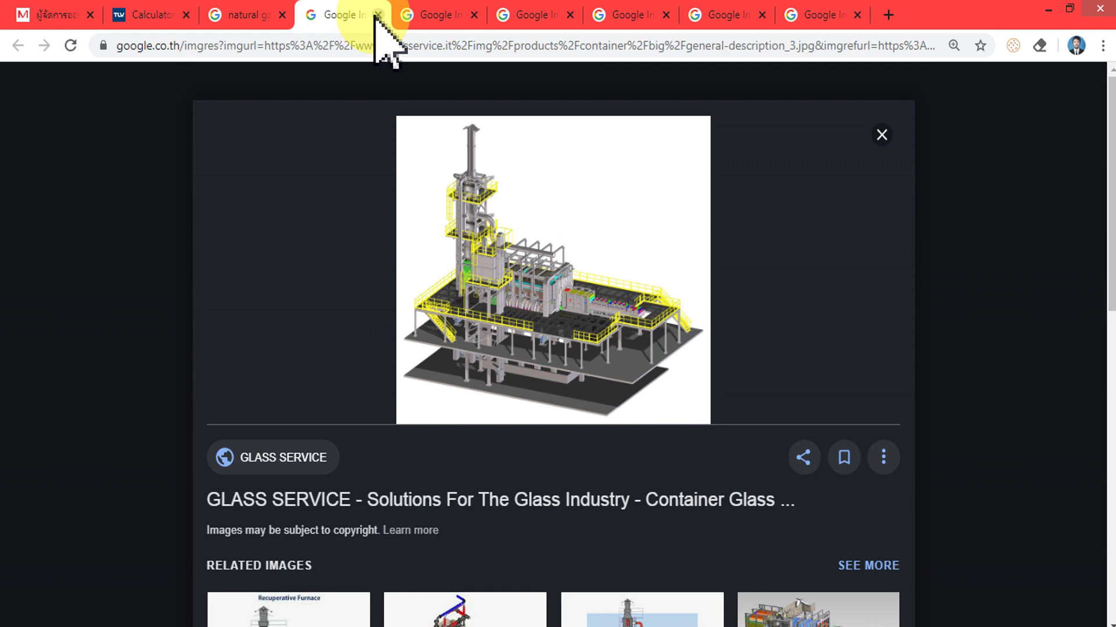
Examine the opened Oil & Gas Journal, Sigma Thermal and Pirobloc heater images, including the related images of the Pirobloc drawing.
left_click(440, 15)
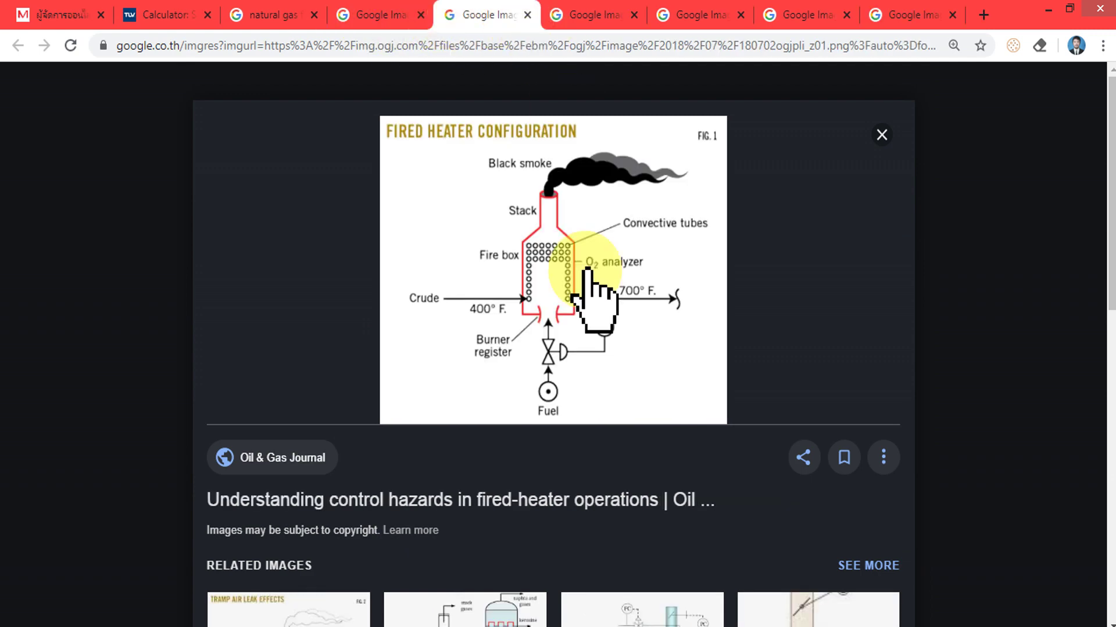
left_click(576, 16)
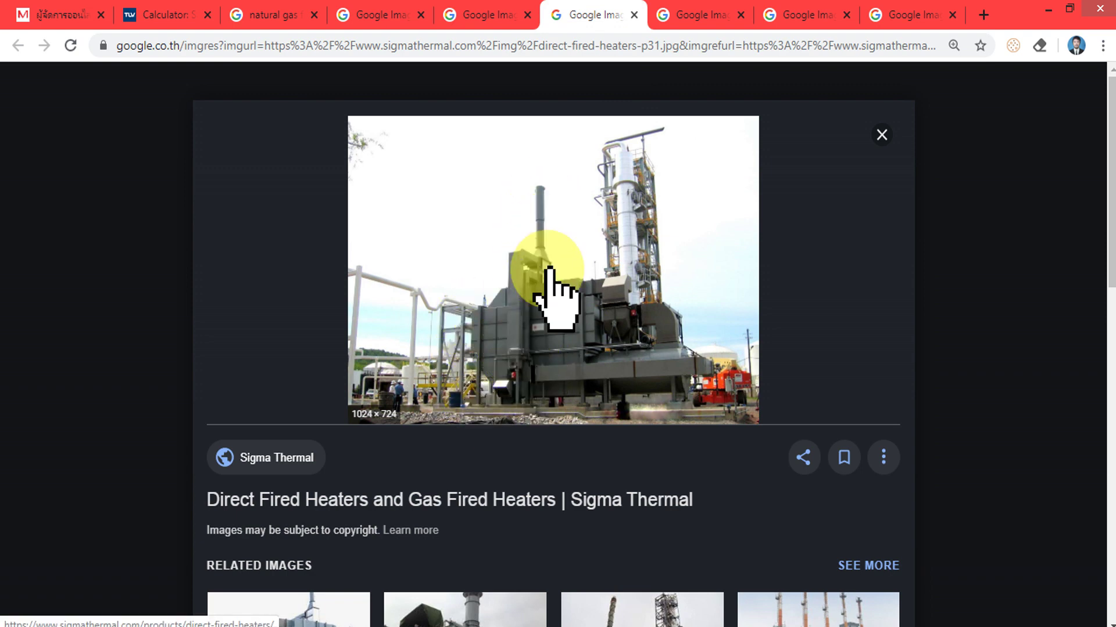
left_click(703, 13)
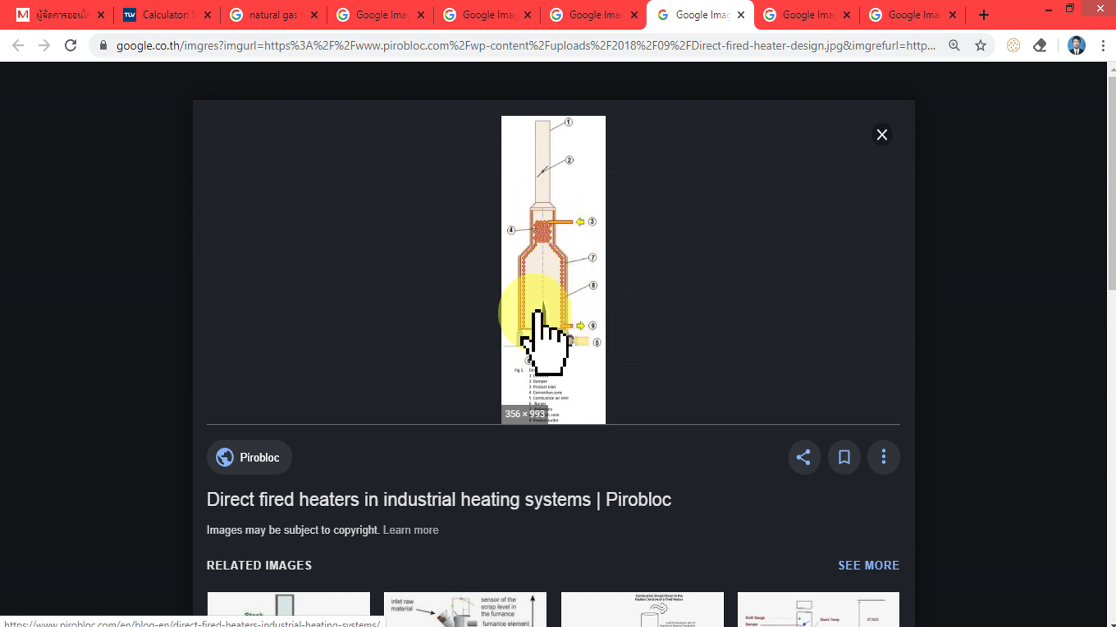
scroll(543, 354, "down", 6)
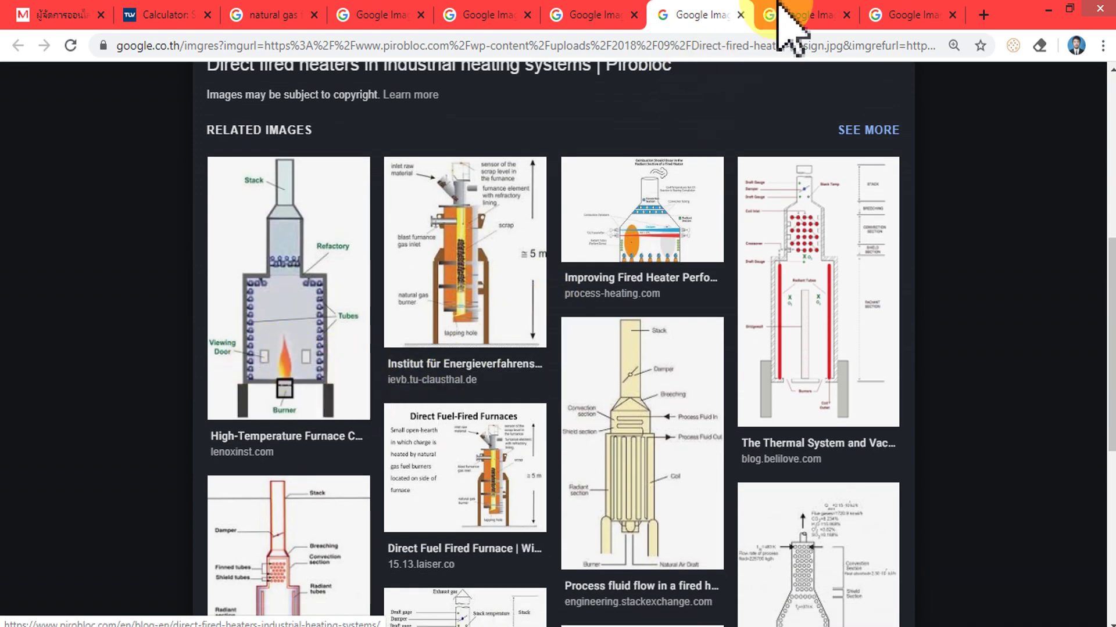
Examine the related images of the Linde Engineering furnace photo and the KLM Technology Group refinery furnace drawing.
left_click(813, 13)
scroll(619, 412, "down", 2)
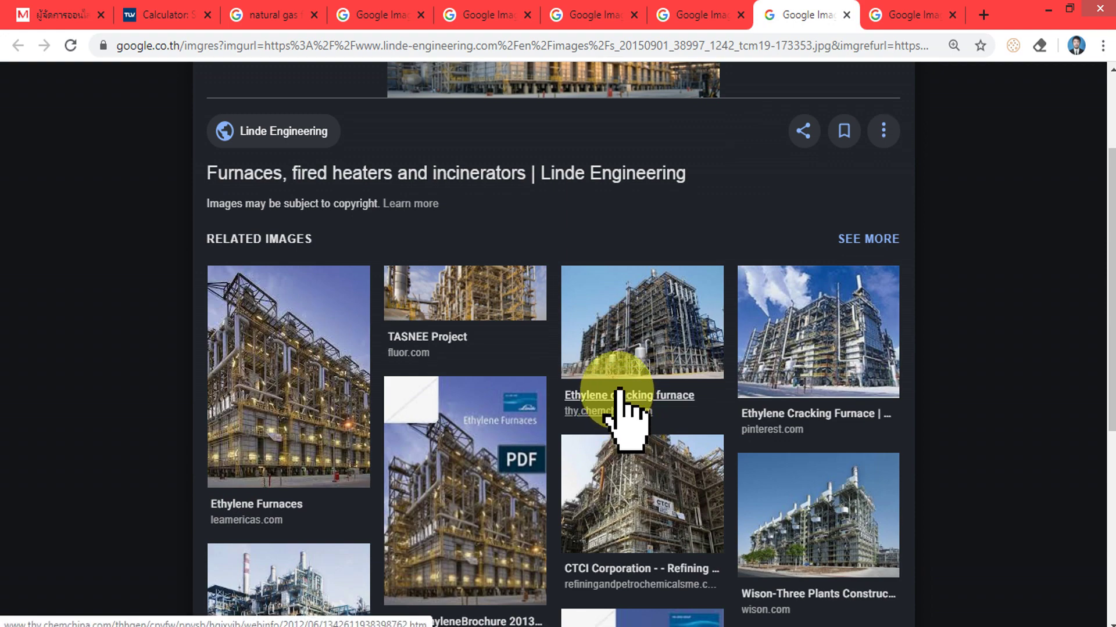
scroll(617, 386, "down", 4)
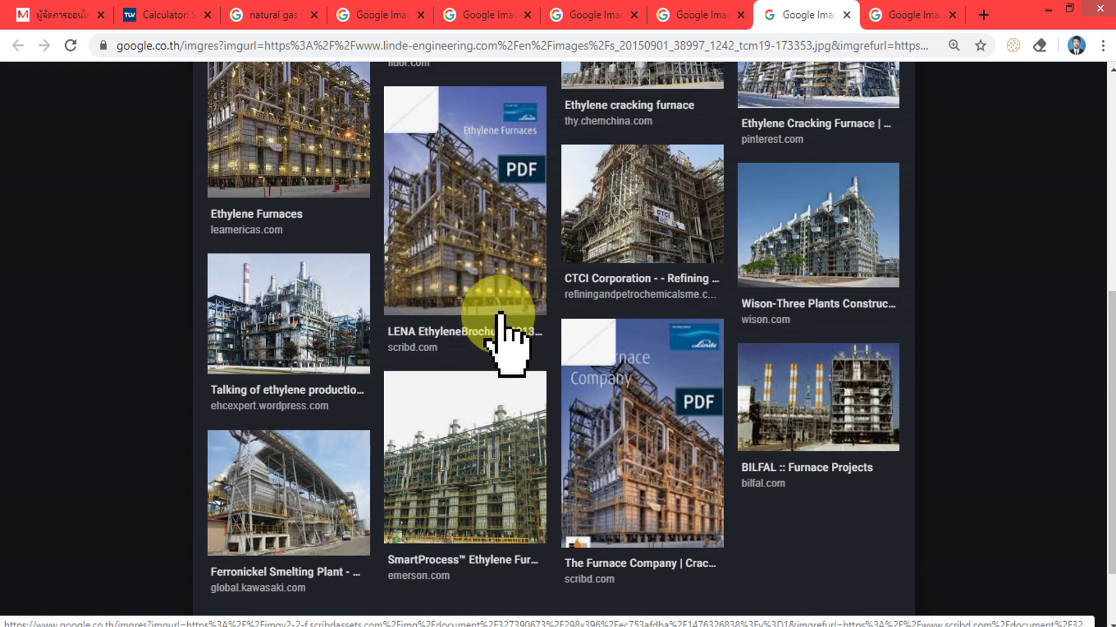
scroll(360, 361, "up", 5)
left_click(886, 14)
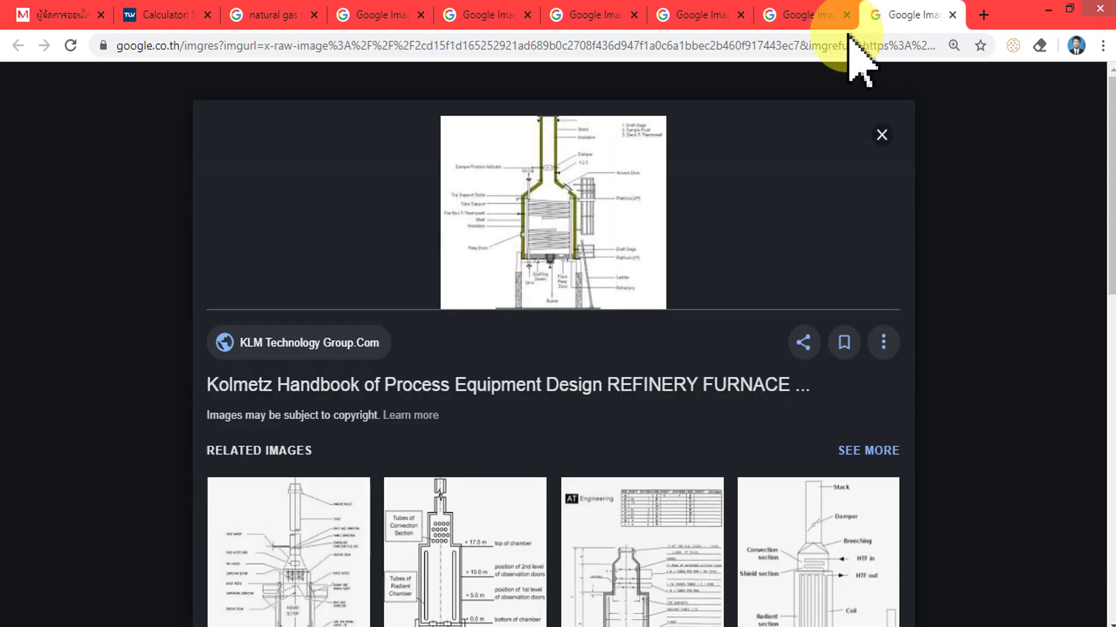
scroll(668, 226, "down", 8)
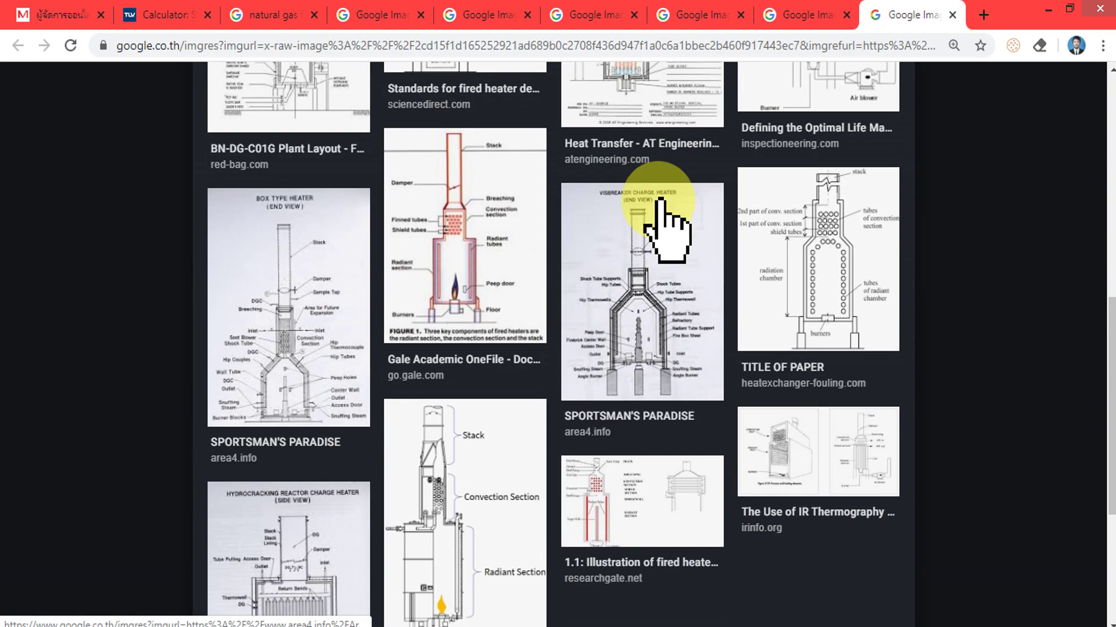
scroll(667, 226, "up", 10)
Open the KLM Technology Group refinery furnace design guideline PDF and look through its tables and figures up to the Figure 4 cabin heaters.
left_click(558, 232)
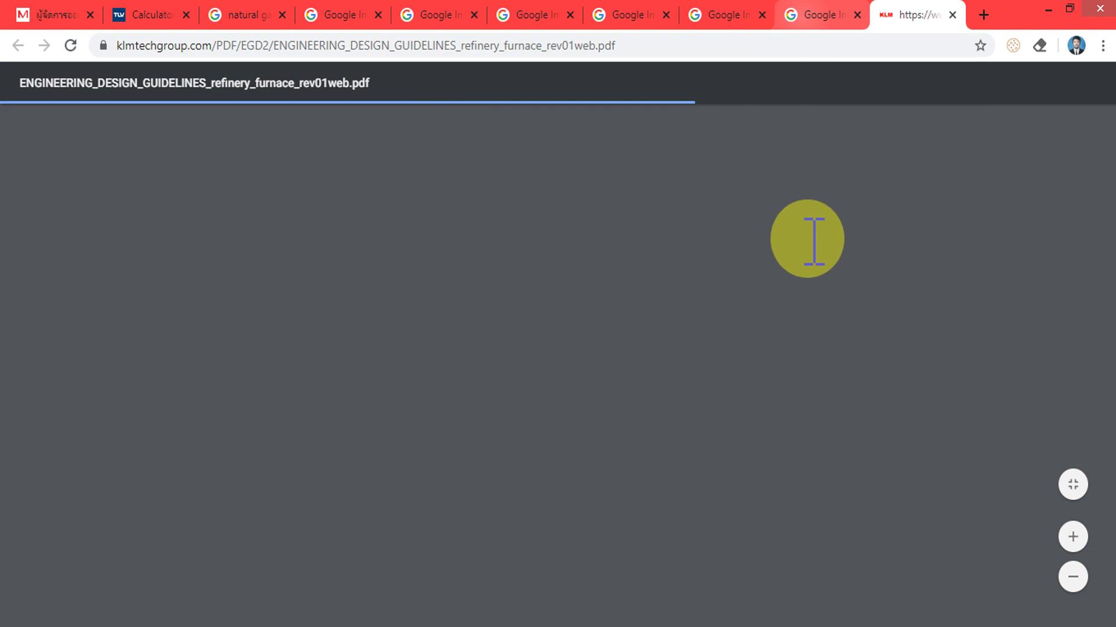
scroll(587, 249, "down", 20)
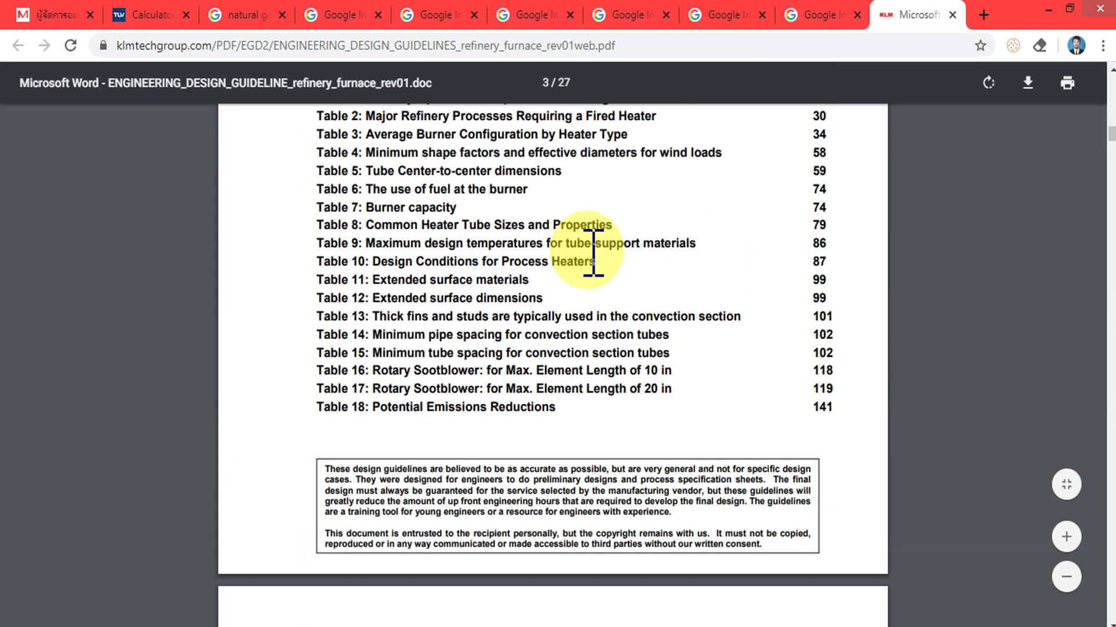
scroll(601, 276, "down", 20)
scroll(604, 270, "up", 10)
scroll(604, 273, "down", 20)
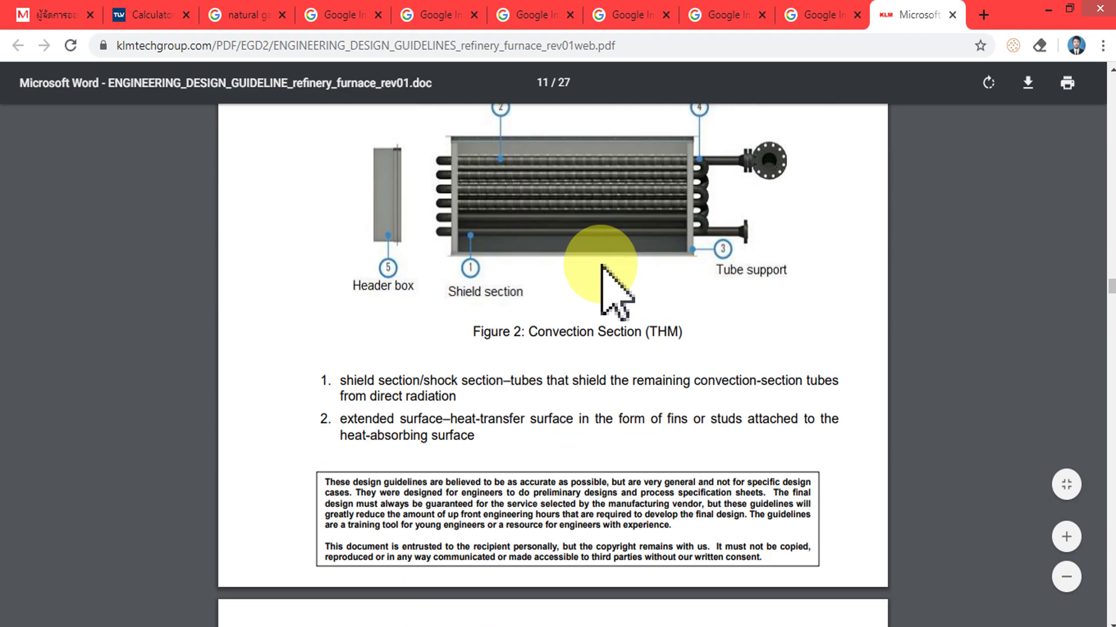
scroll(603, 262, "down", 10)
scroll(493, 324, "up", 3)
scroll(473, 304, "down", 15)
scroll(481, 287, "down", 10)
scroll(482, 286, "up", 3)
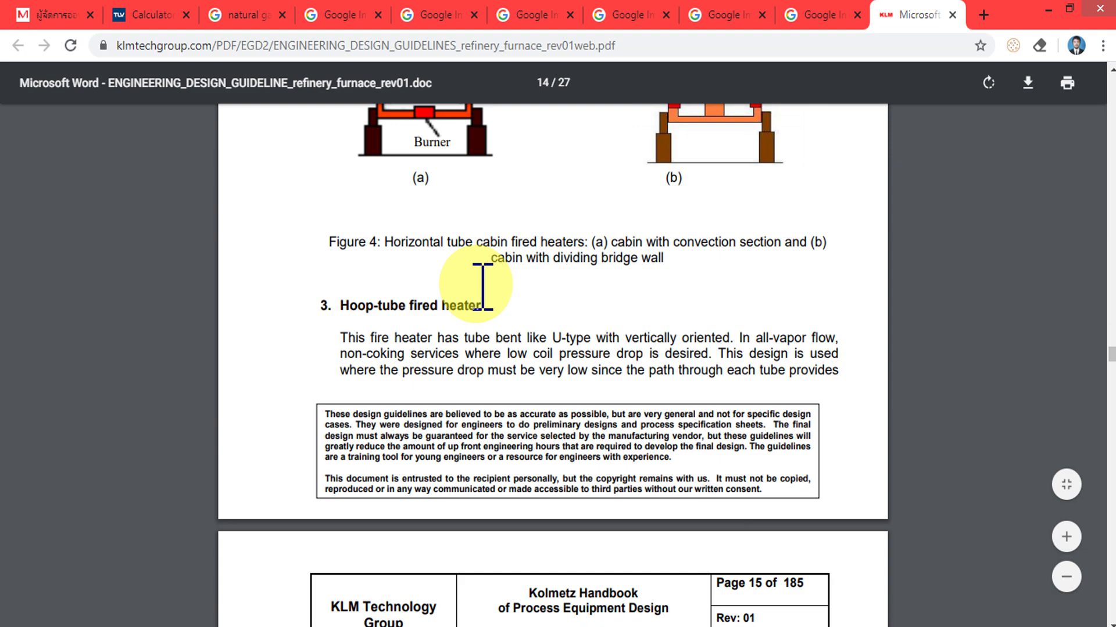
Examine the box fired heater drawings in Figures 6 and 7, especially the horizontal tube box heater's parts.
scroll(482, 286, "down", 20)
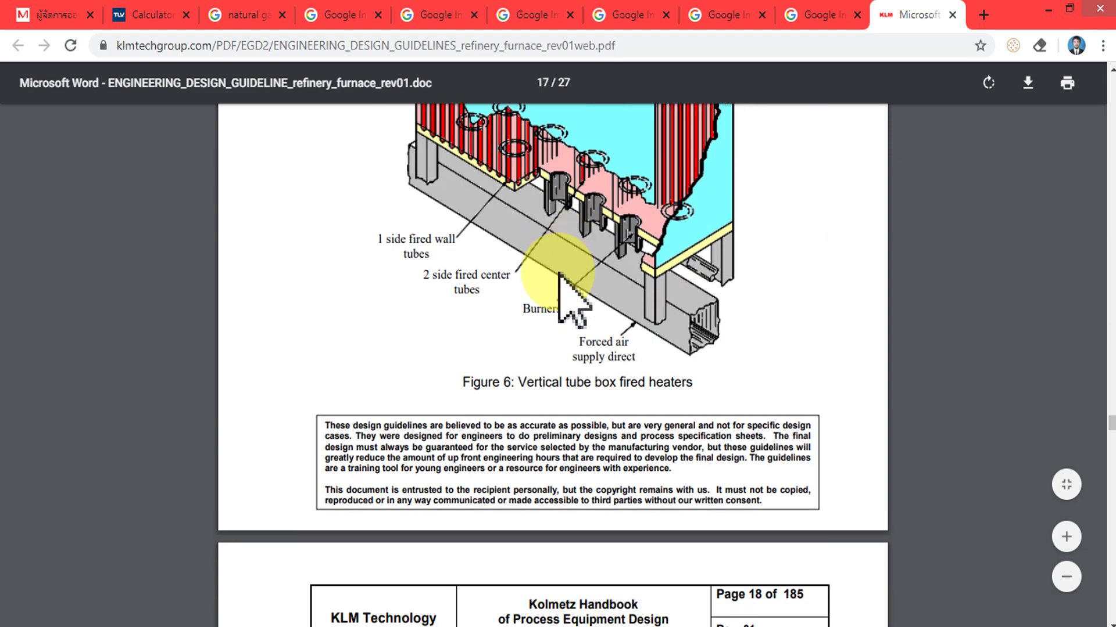
scroll(660, 381, "down", 2)
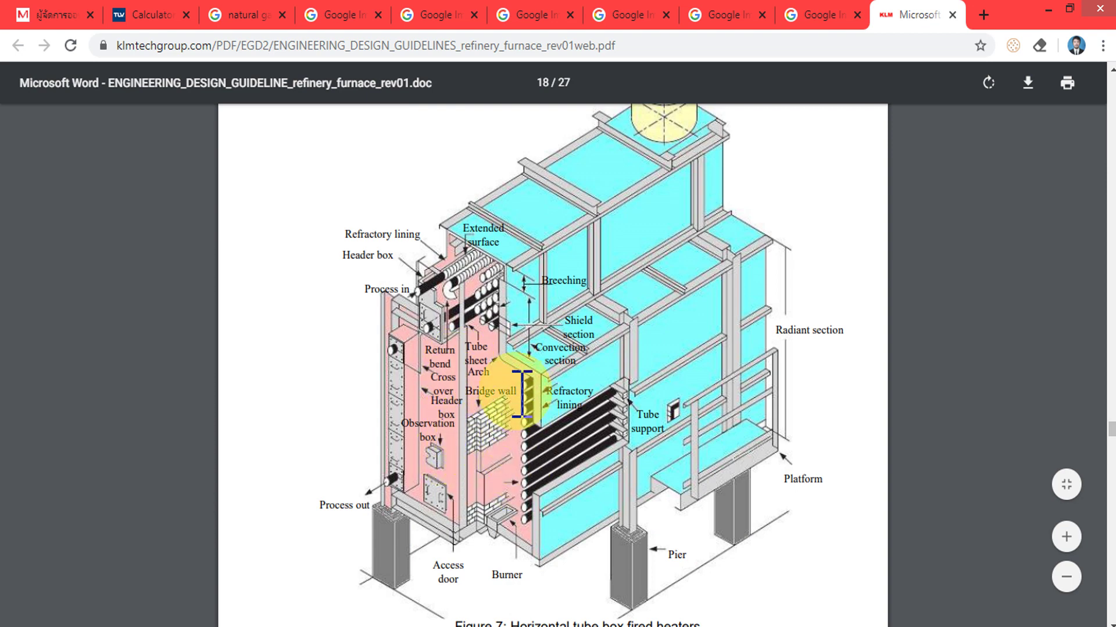
scroll(494, 301, "down", 2)
scroll(465, 256, "up", 2)
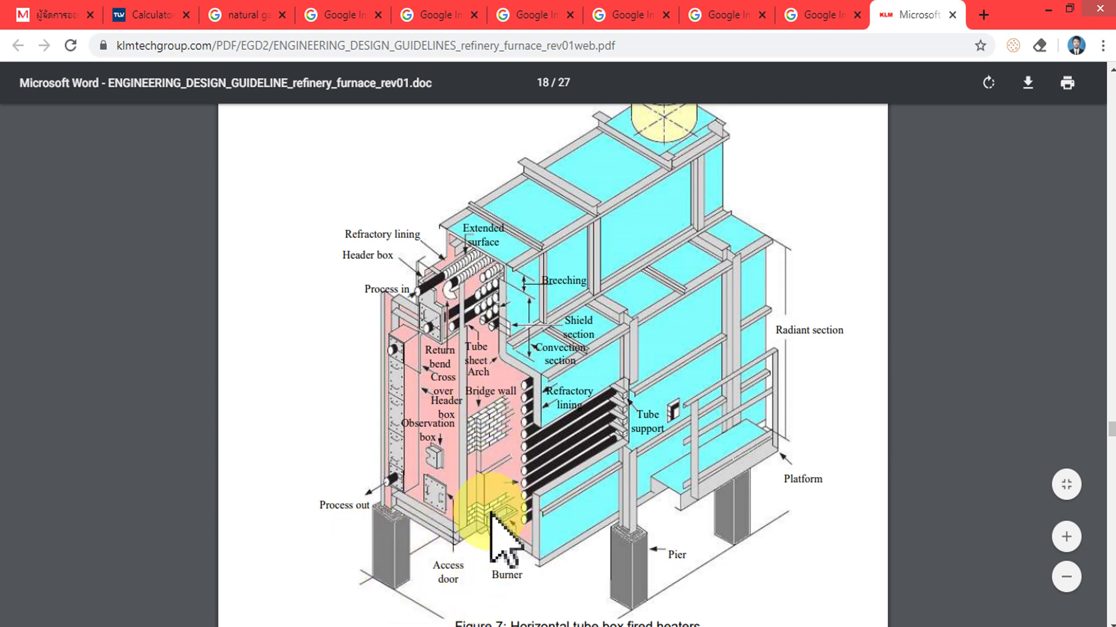
scroll(498, 400, "down", 3)
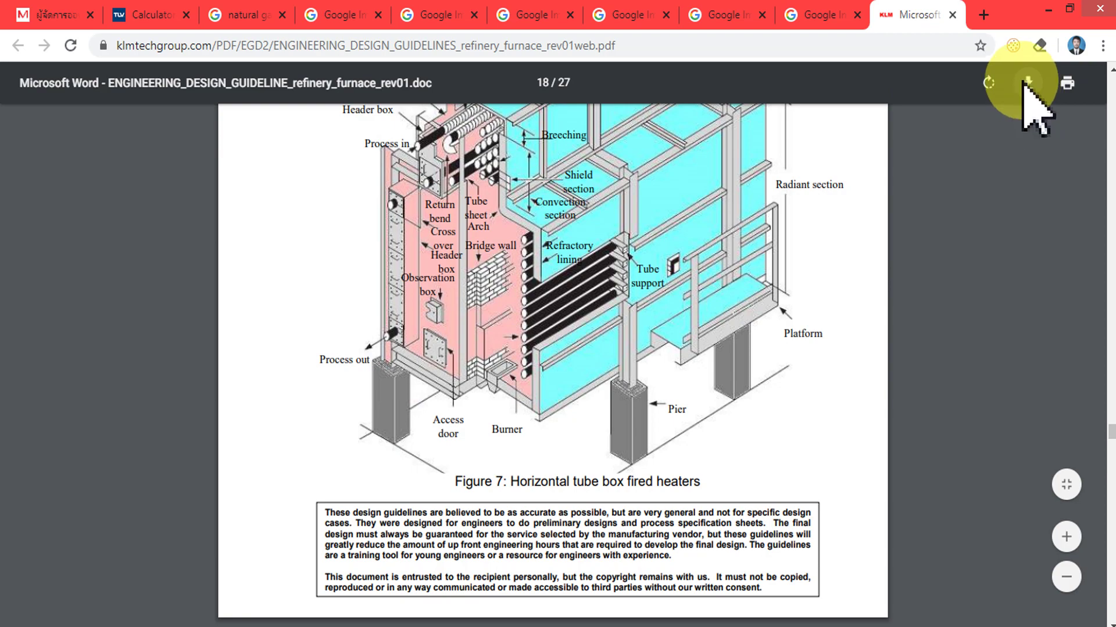
Save the guideline PDF in the "Class Lecture No. 3 - Heat Exchanger" folder under "120112307 Model Based Techniques ปี 2-2562" on passport (H:).
left_click(1026, 83)
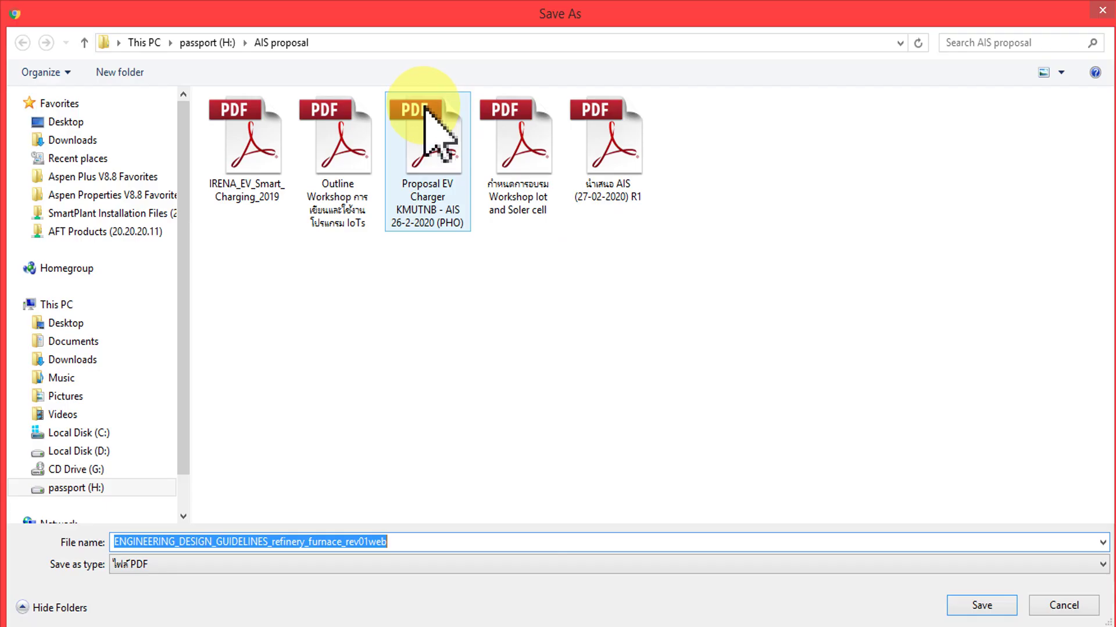
left_click(209, 42)
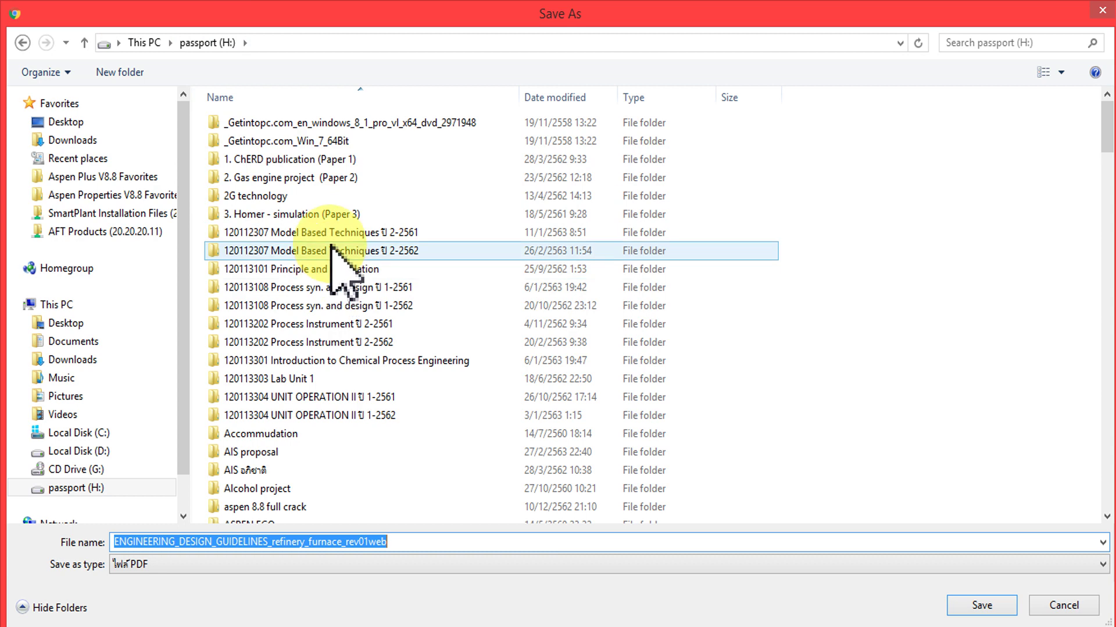
double_click(331, 246)
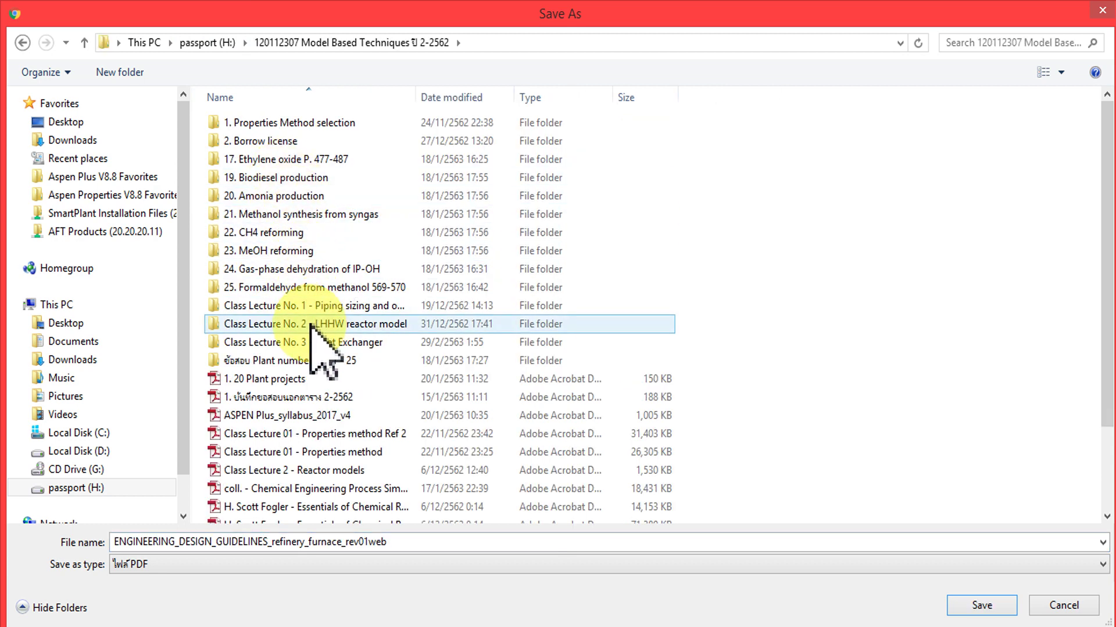
double_click(319, 342)
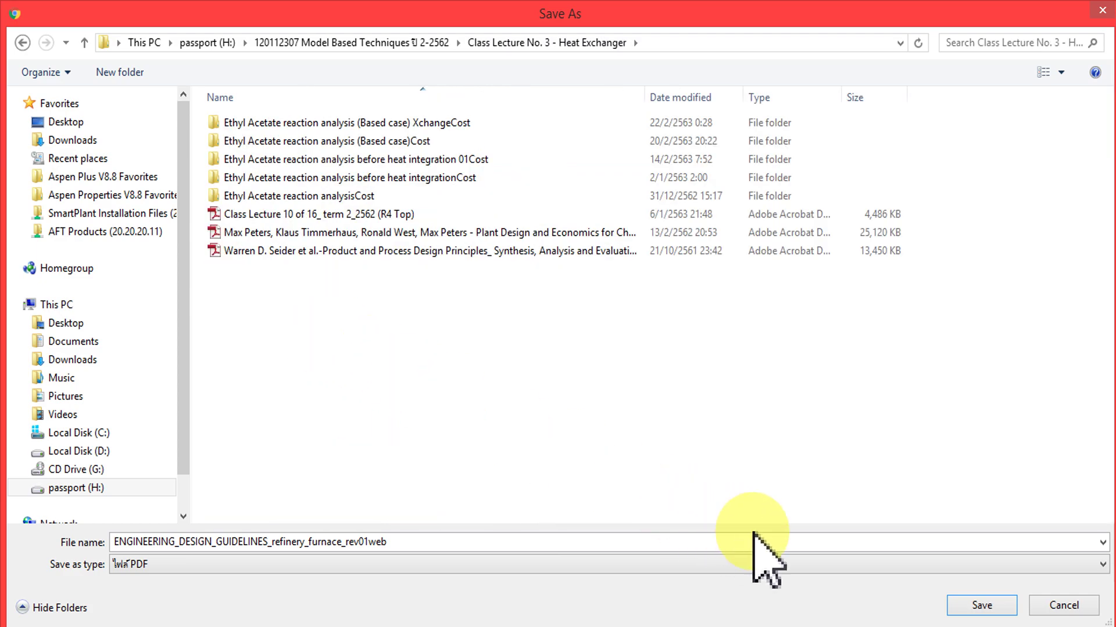
left_click(958, 604)
Skim the guideline's remaining pages, from the helical coil fired heater figure through the definitions and nomenclature.
scroll(677, 319, "down", 15)
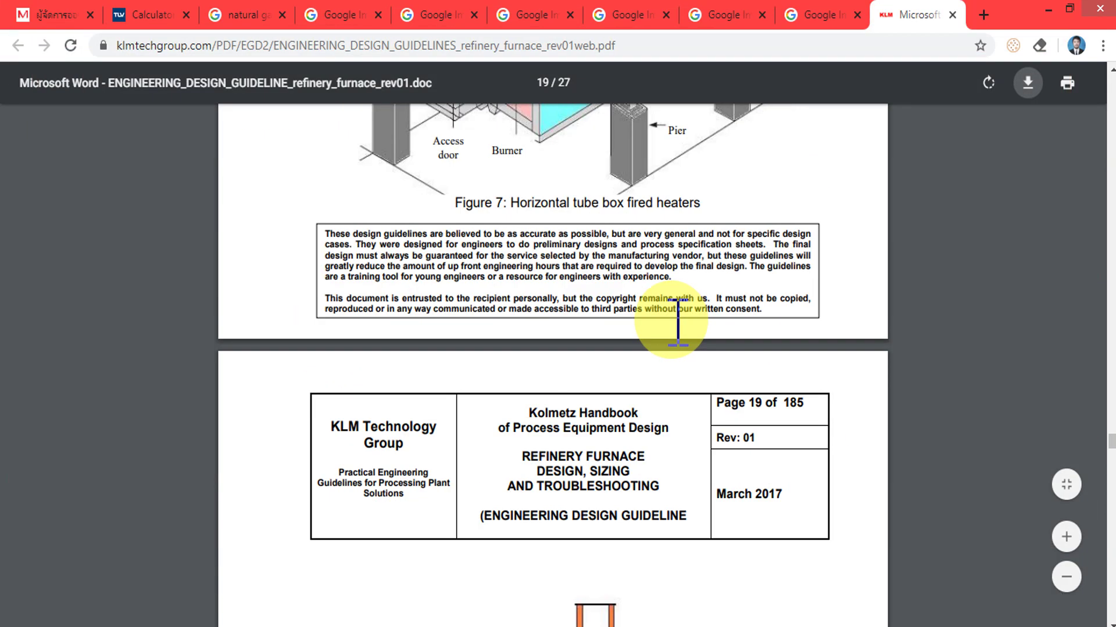
scroll(668, 317, "down", 20)
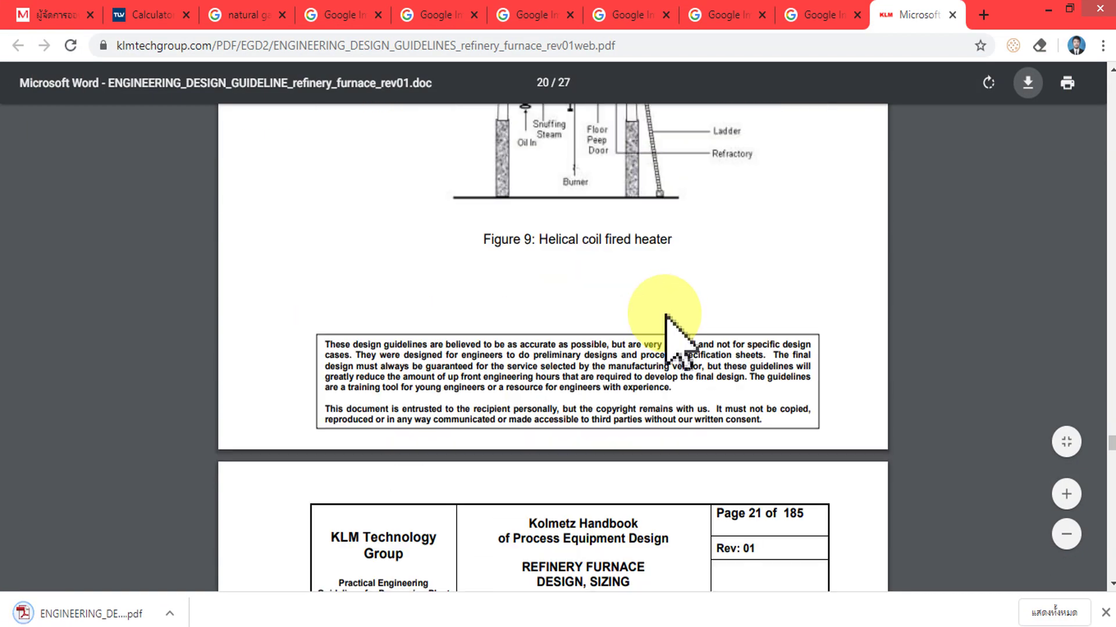
scroll(668, 314, "down", 20)
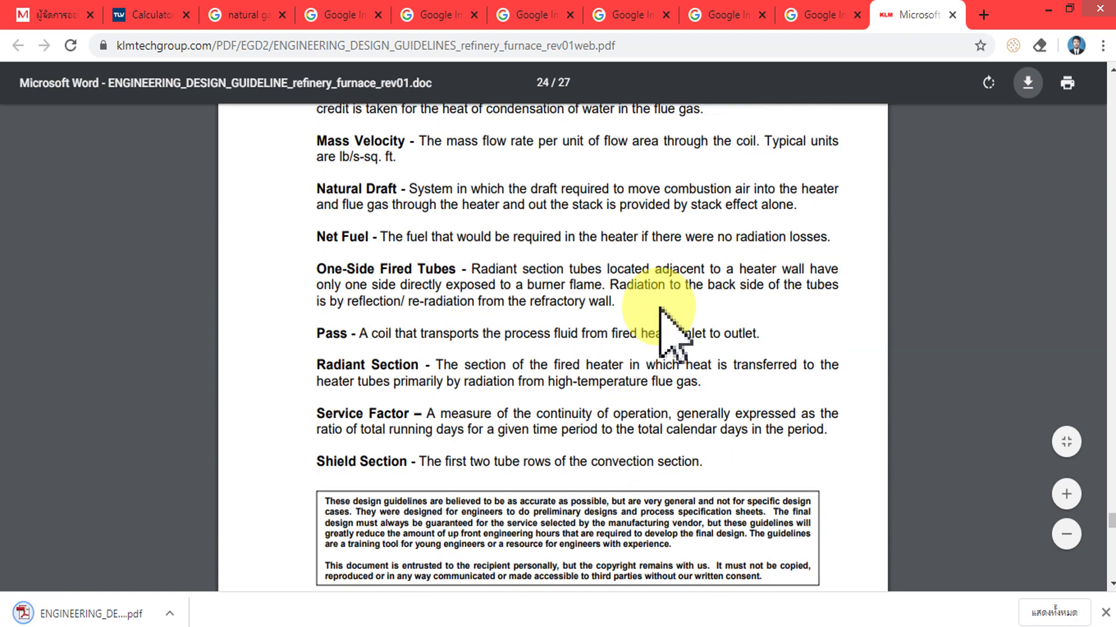
scroll(668, 302, "up", 15)
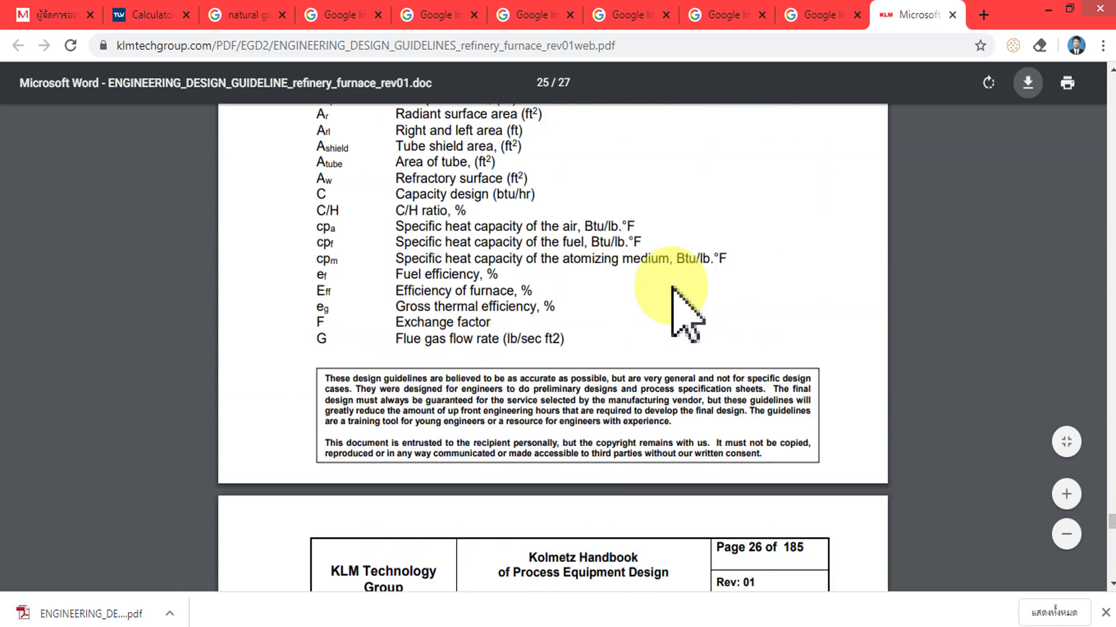
Switch to the Aspen Plus simulation "1. HDA Rxn (Heat x Pinch 01) for teaching 29-2-2020" and view the flowsheet area around H-101 and R-PLUG.
mouse_move(233, 623)
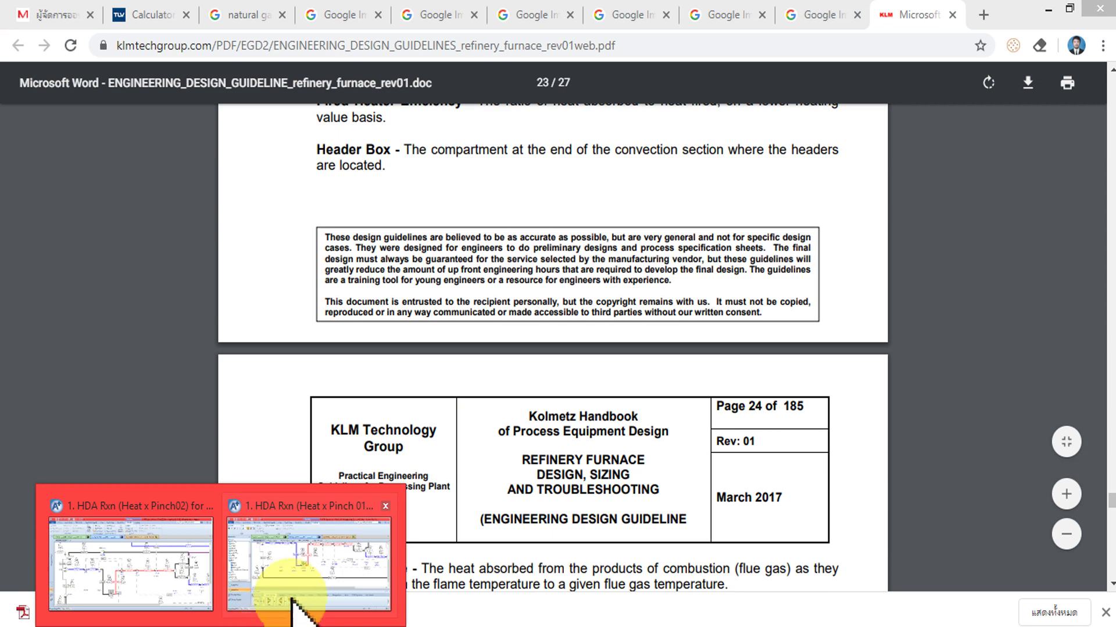
mouse_move(296, 575)
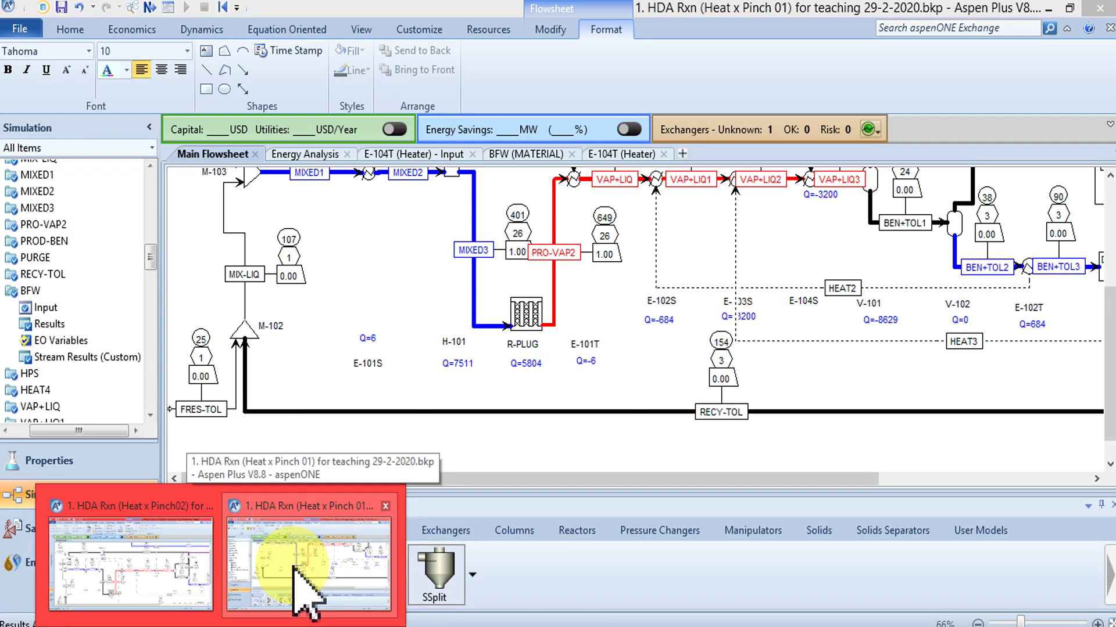
left_click(302, 587)
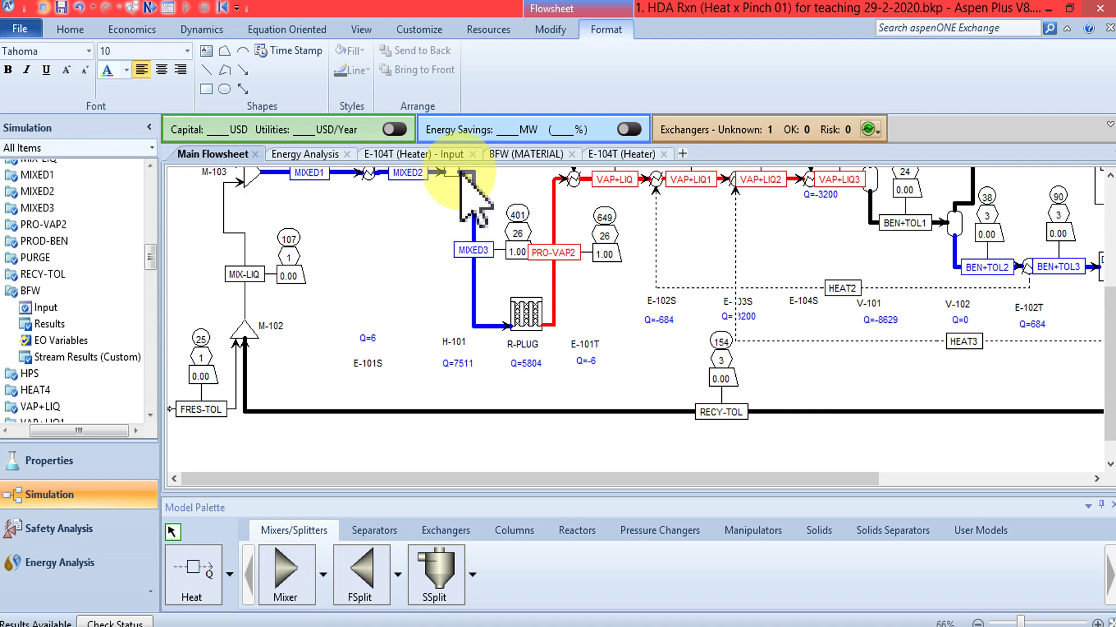
scroll(1107, 310, "up", 2)
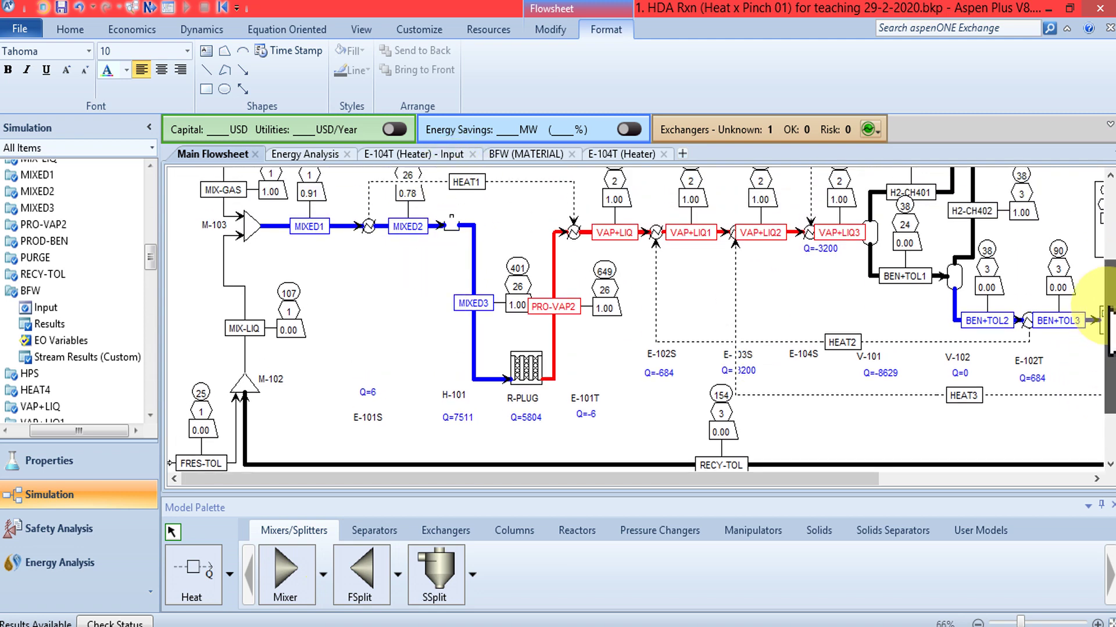
scroll(1104, 310, "down", 1)
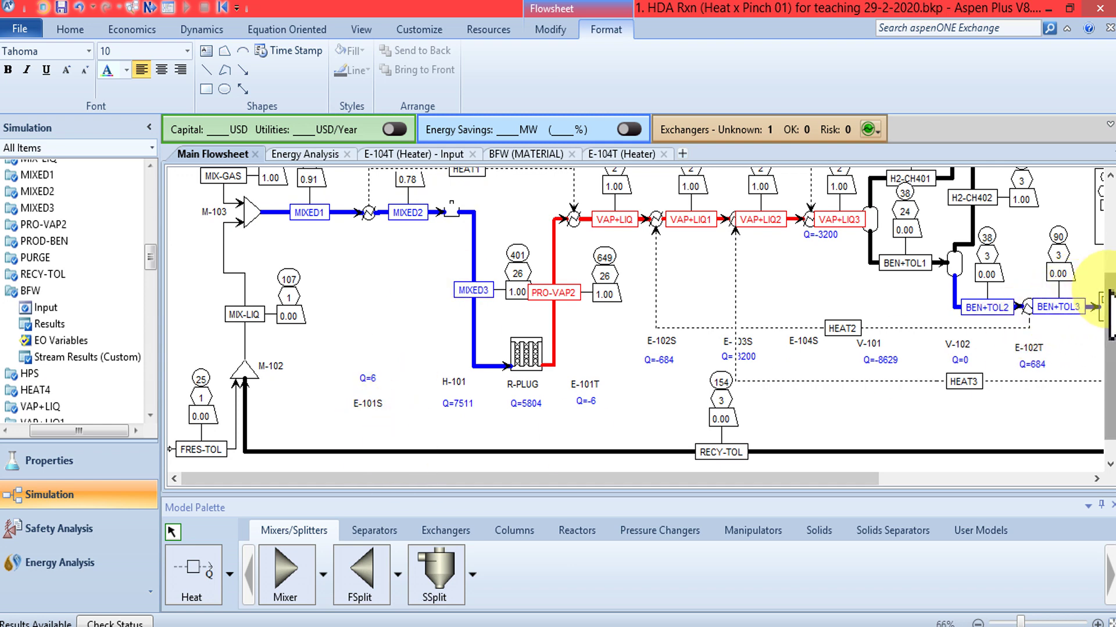
scroll(1107, 299, "down", 2)
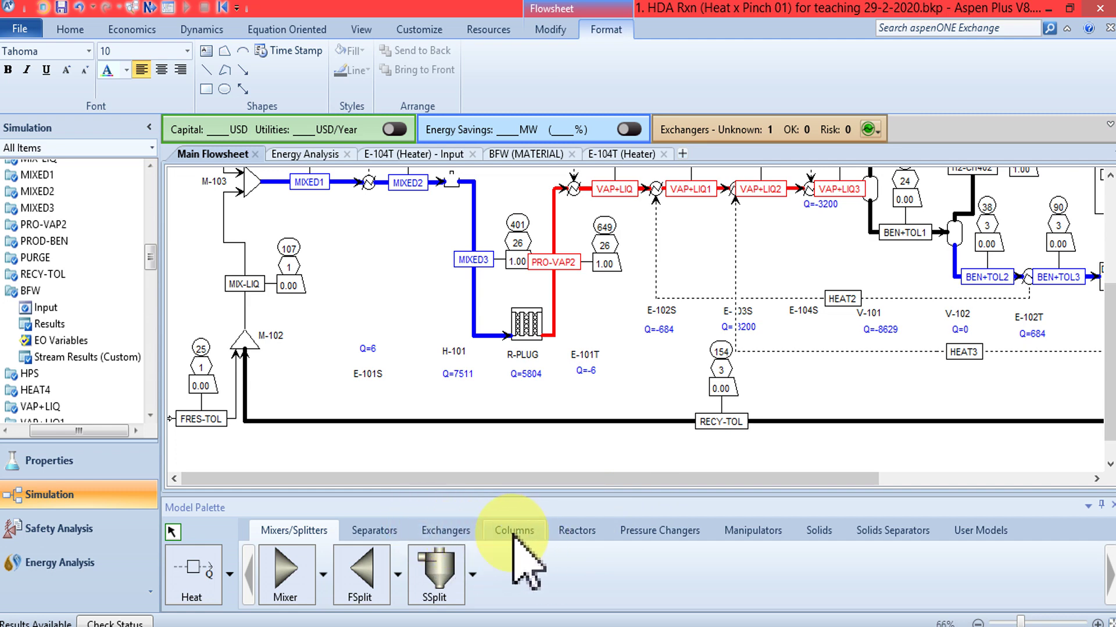
Place an RStoic reactor block in the empty area below the RECY-TOL stream and move its name label above the block.
left_click(584, 536)
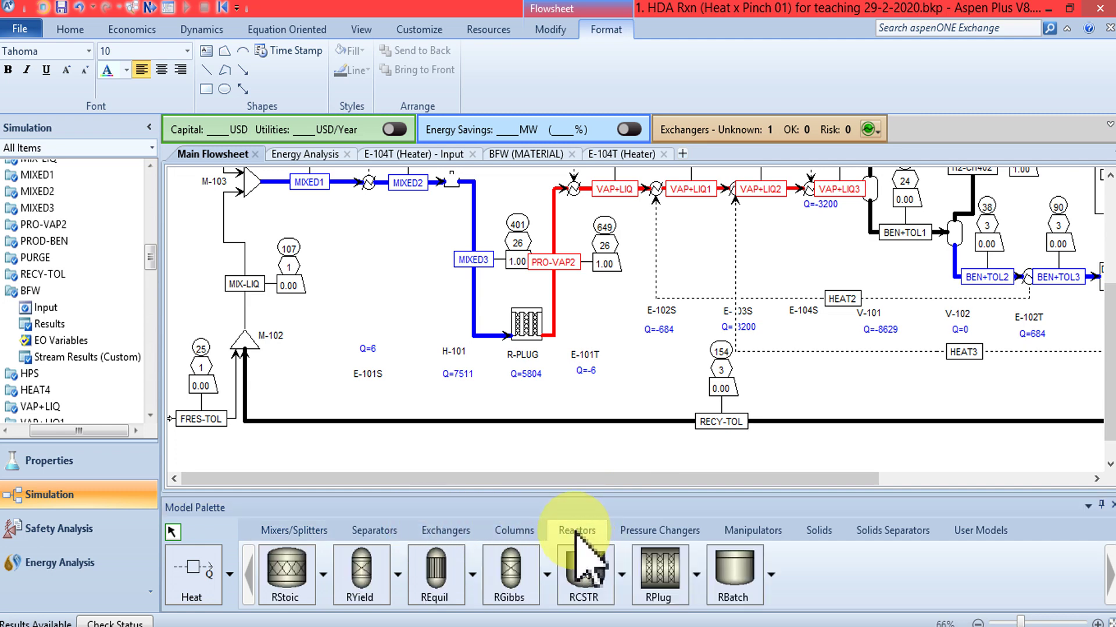
left_click(293, 575)
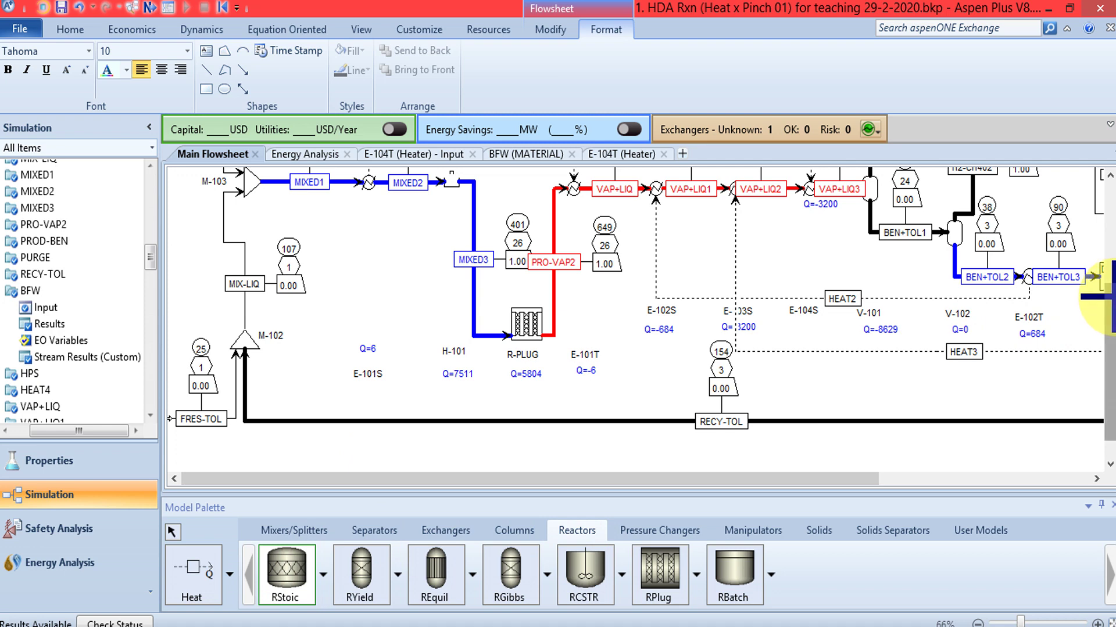
scroll(1100, 313, "down", 1)
scroll(1101, 321, "up", 1)
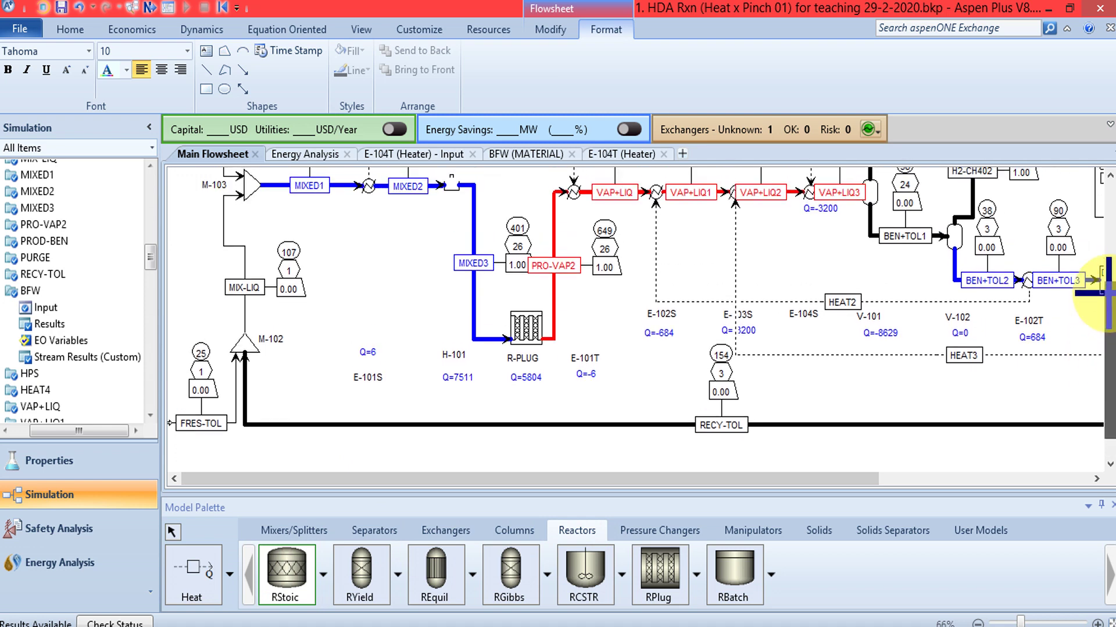
scroll(1106, 291, "down", 1)
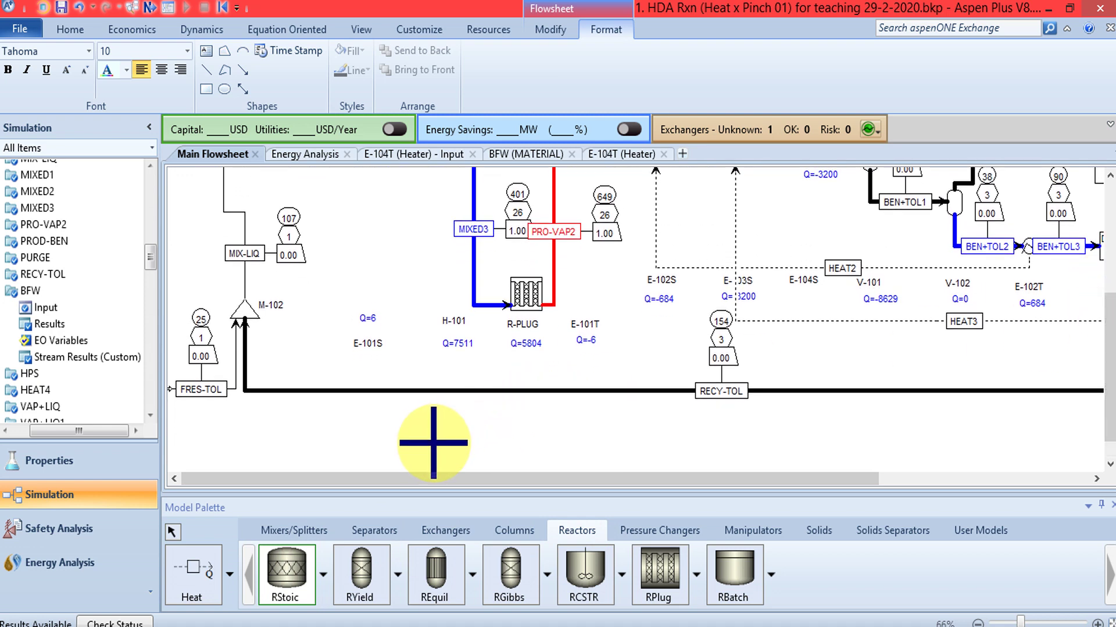
left_click(356, 448)
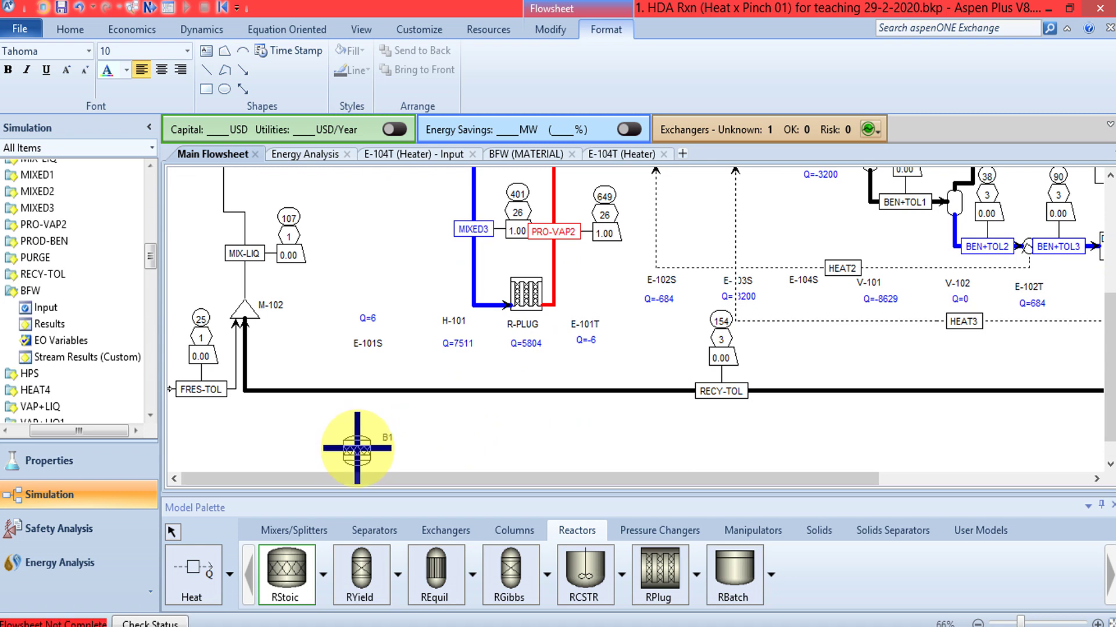
right_click(450, 436)
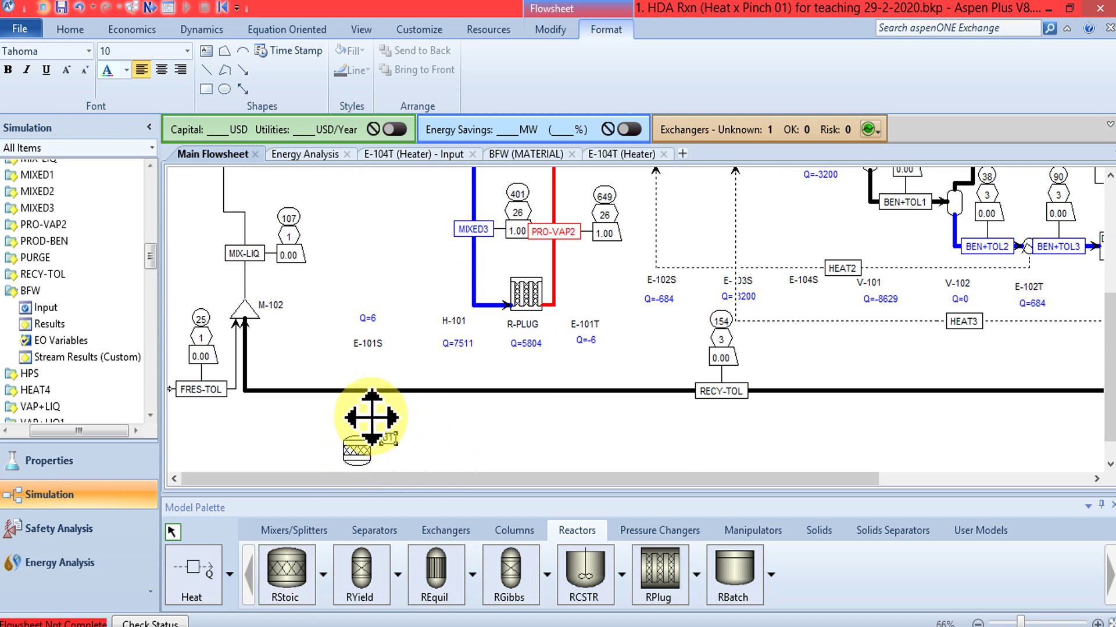
mouse_move(359, 417)
left_mouse_down()
mouse_move(369, 424)
mouse_move(360, 419)
left_mouse_up()
left_click(448, 439)
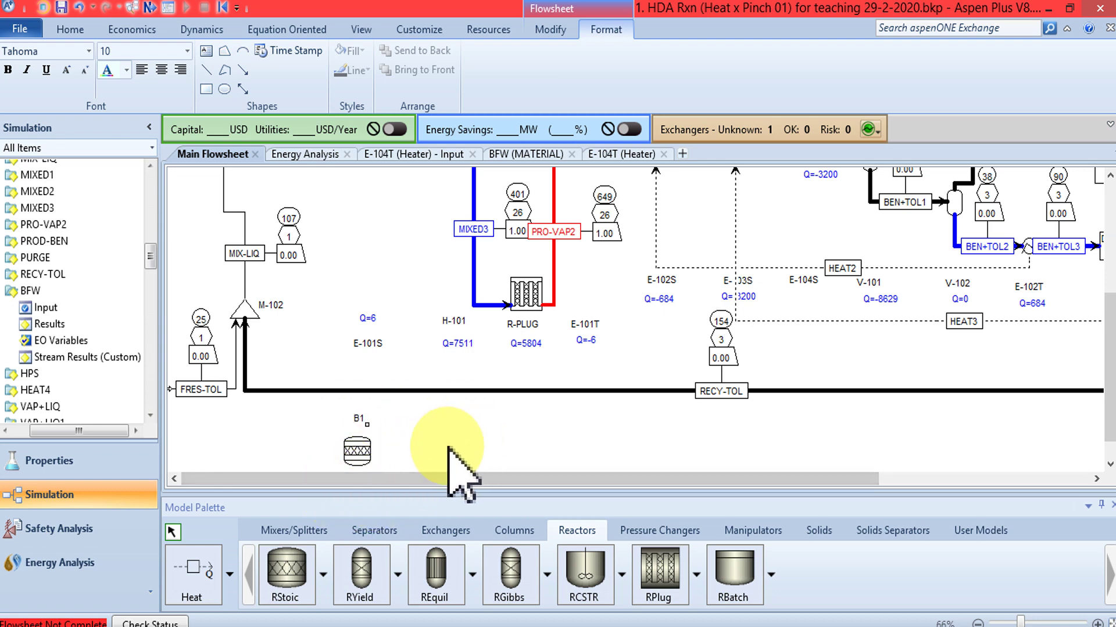
Draw two material feed streams into the RStoic block B1 and one material product stream out of it.
left_click(228, 575)
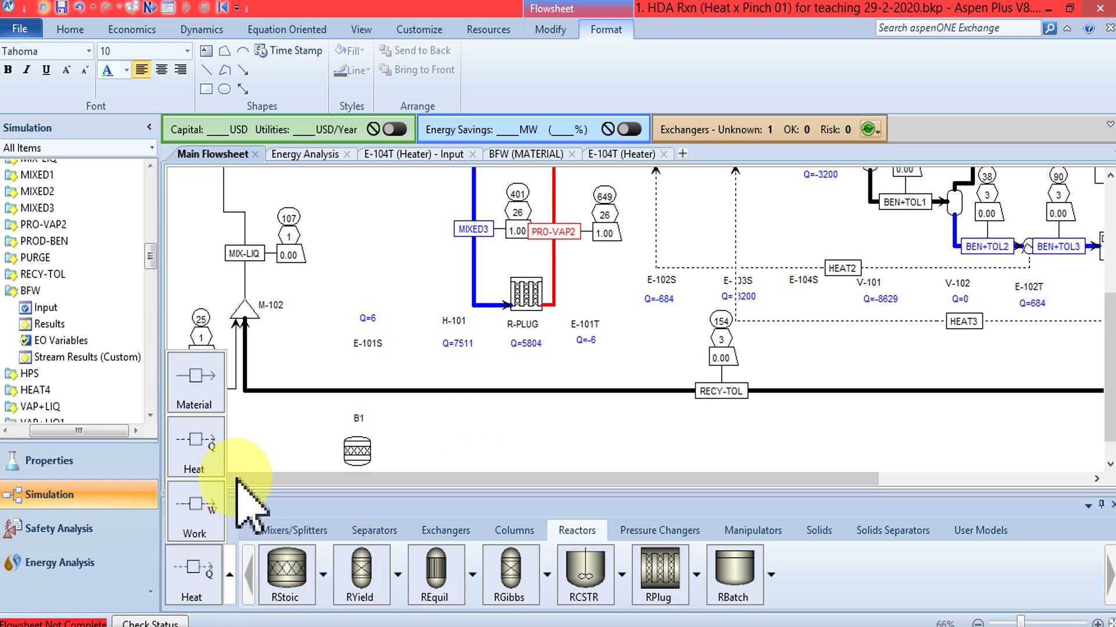
left_click(208, 391)
left_click(328, 443)
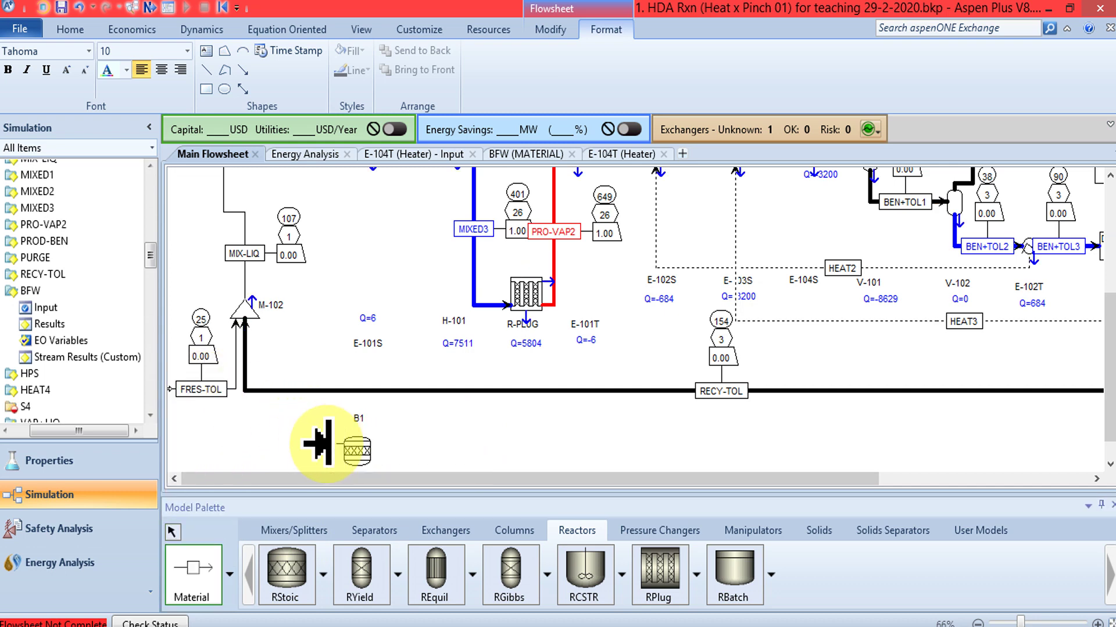
left_click(240, 443)
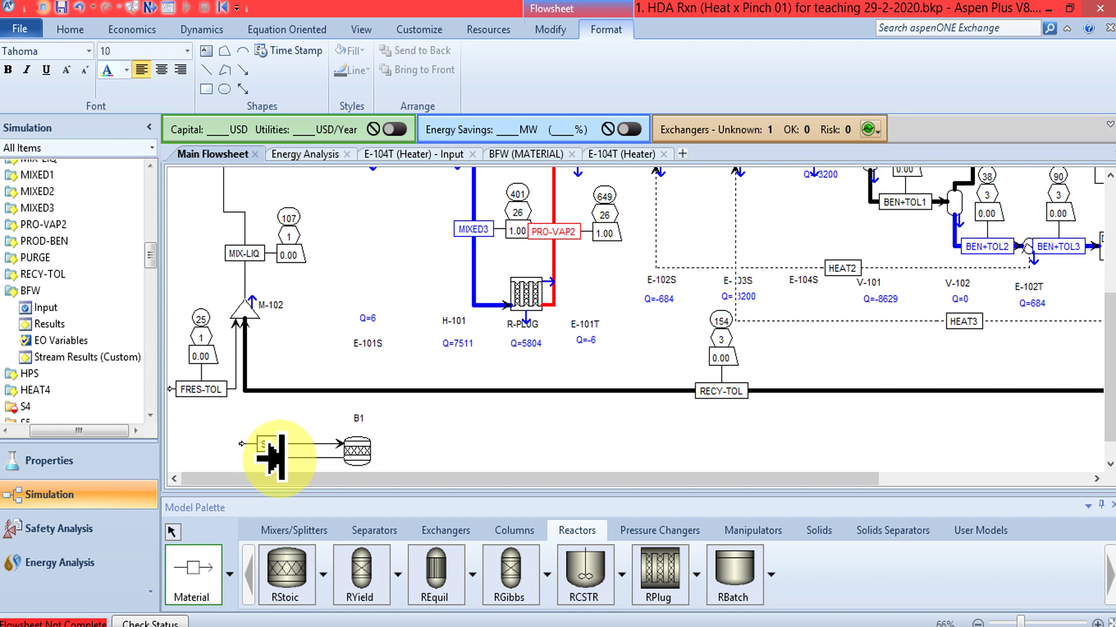
left_click(197, 459)
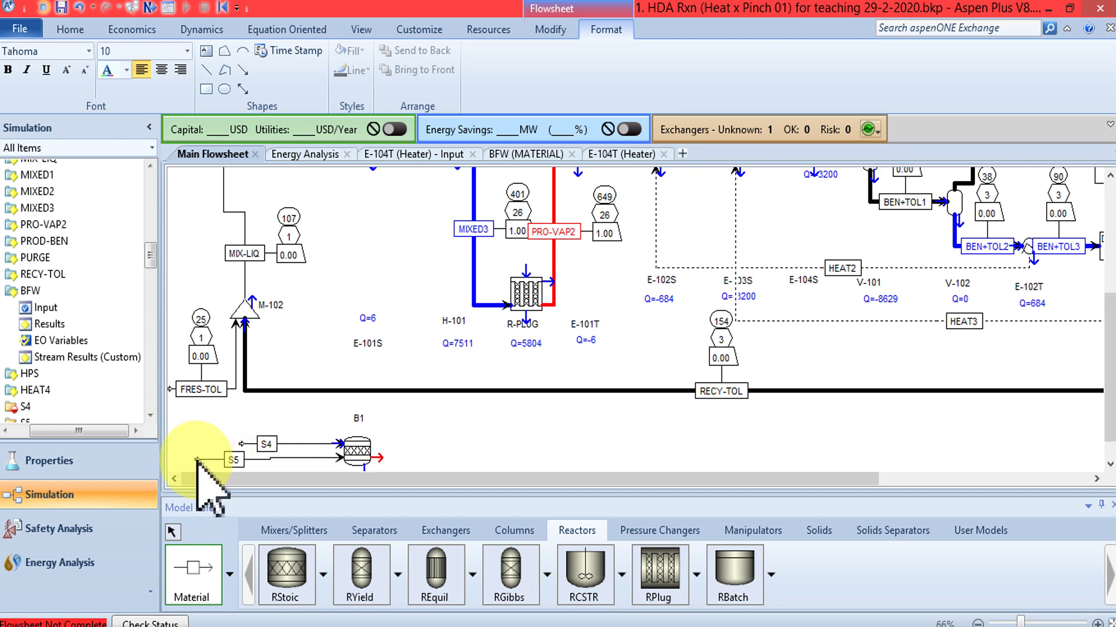
left_click(192, 569)
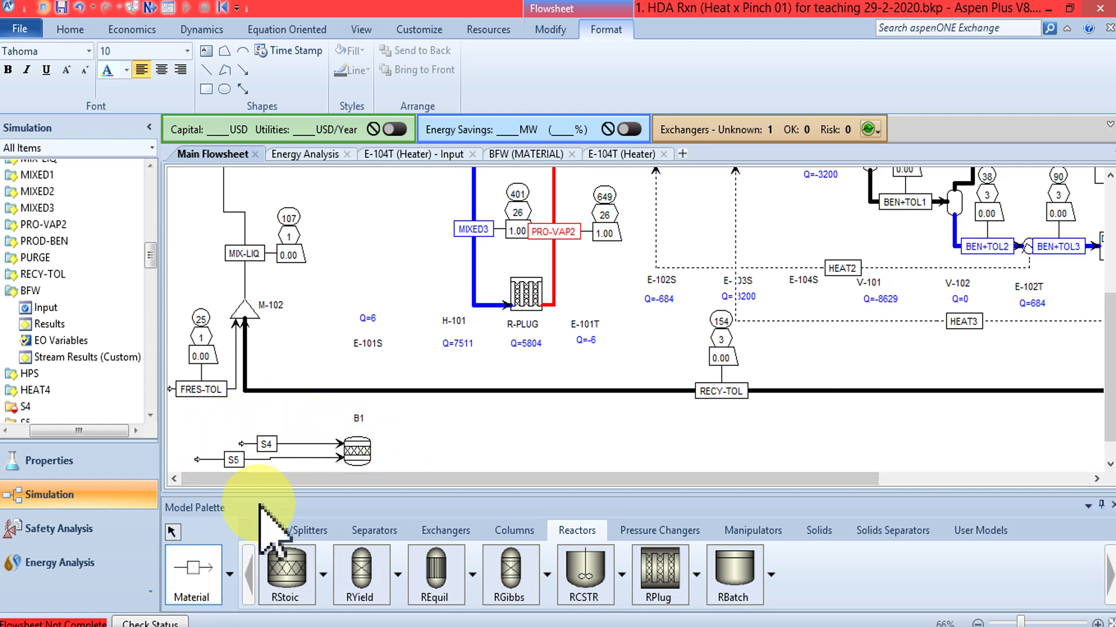
left_click(372, 450)
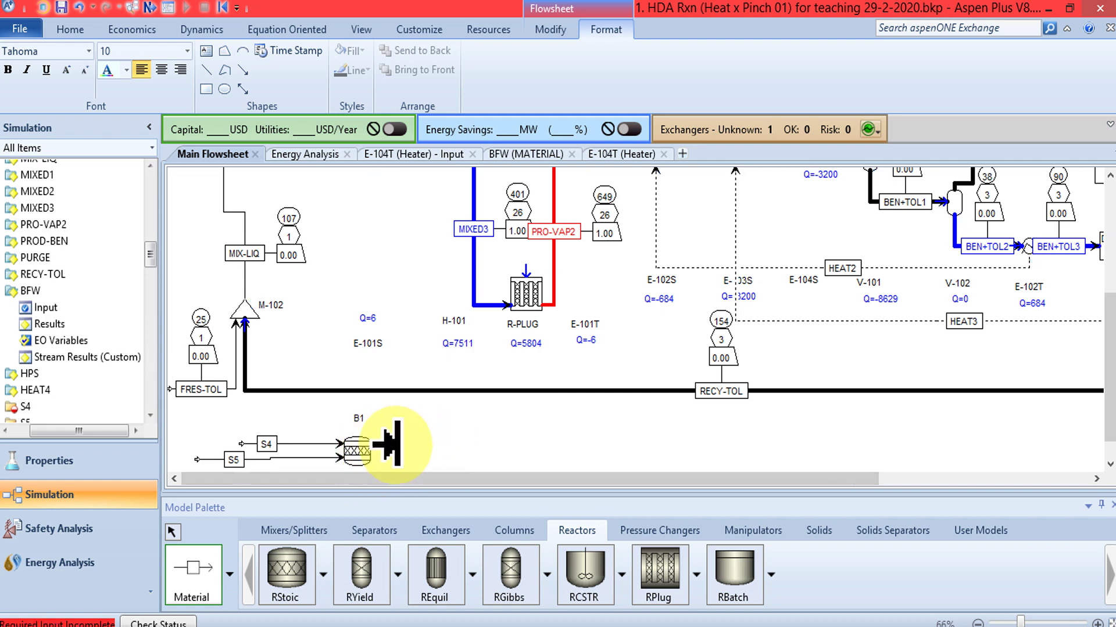
left_click(405, 450)
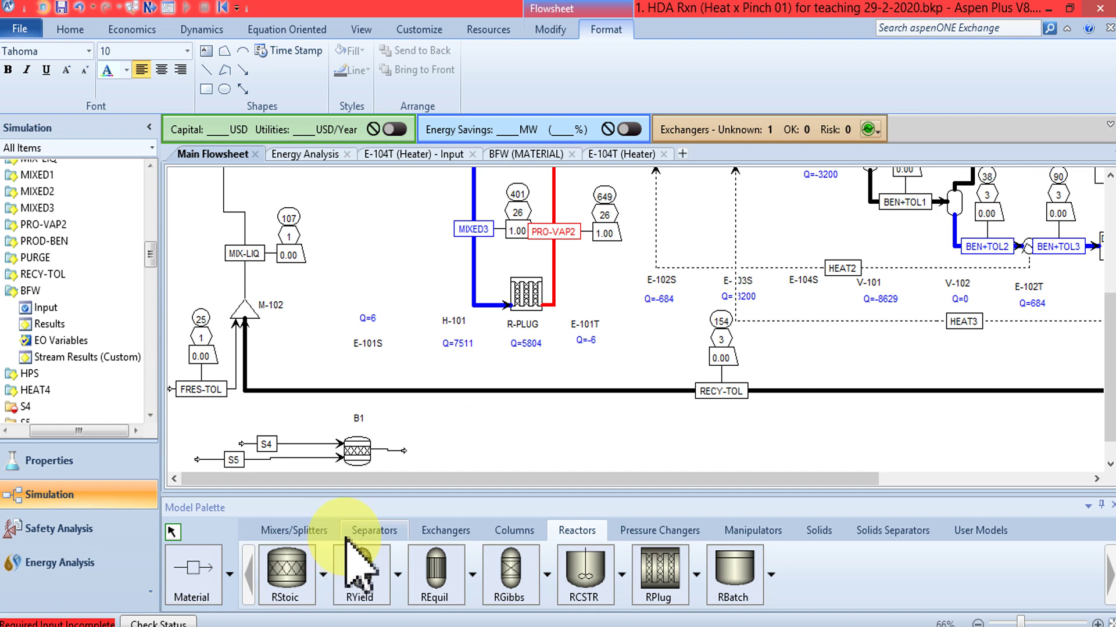
Place a Heater block beside the RStoic reactor and reconnect the reactor's product stream to the heater's feed port.
left_click(446, 530)
left_click(286, 573)
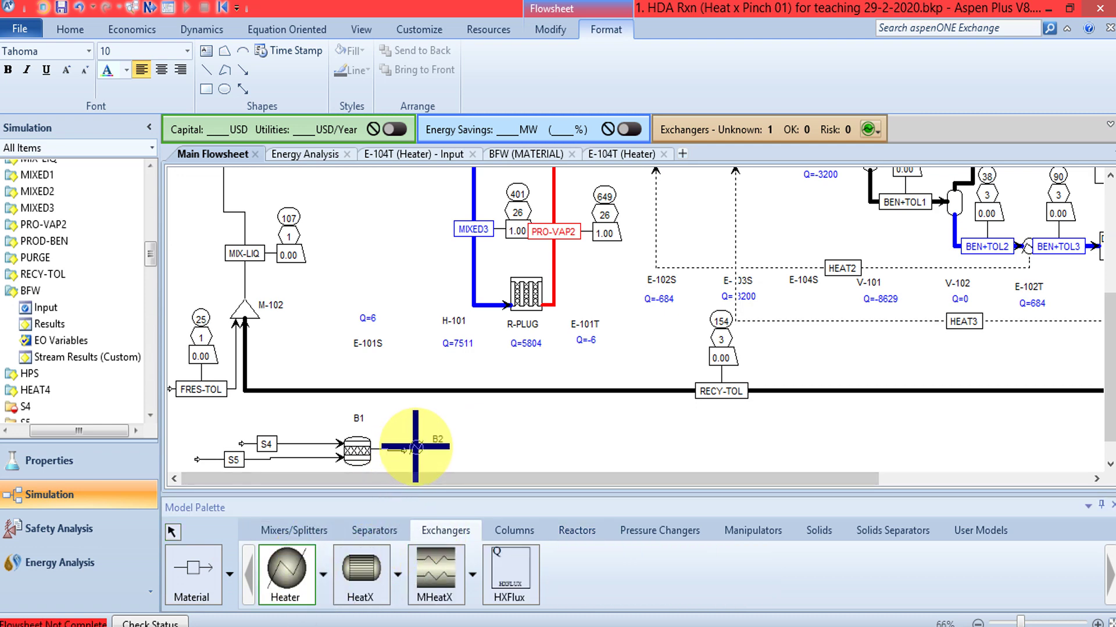
right_click(415, 447)
left_click(401, 451)
right_click(403, 452)
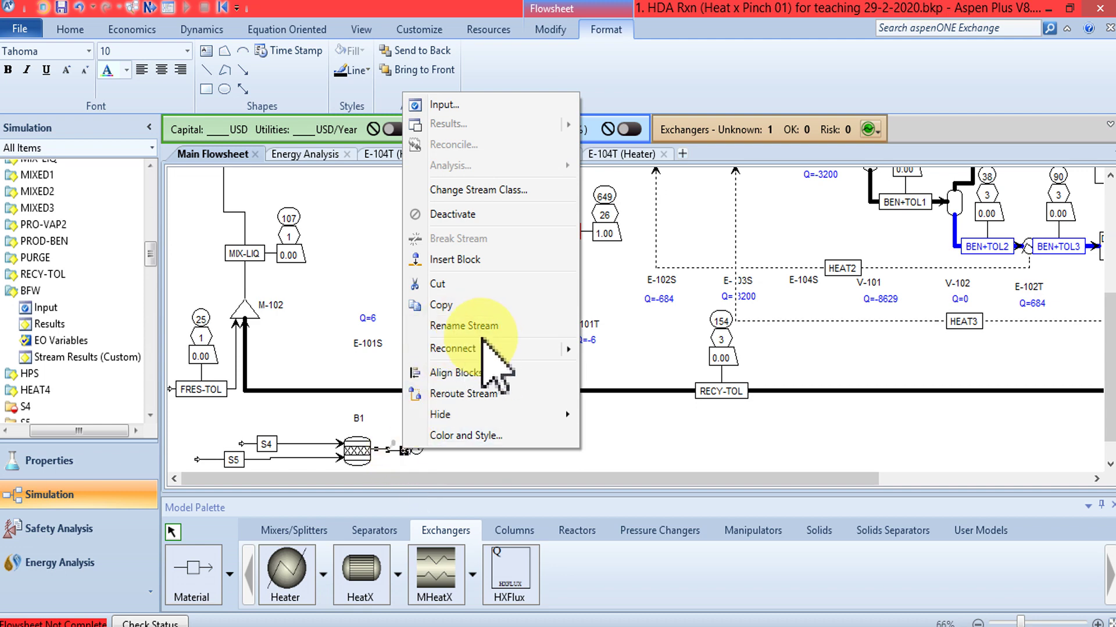
mouse_move(566, 349)
left_click(642, 350)
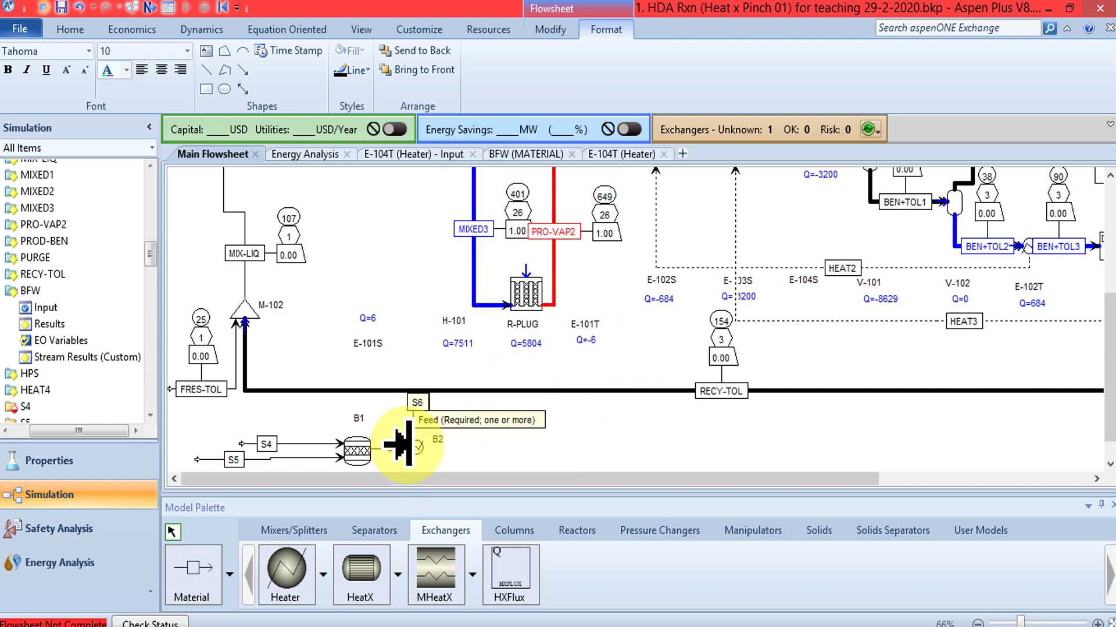
left_click(406, 445)
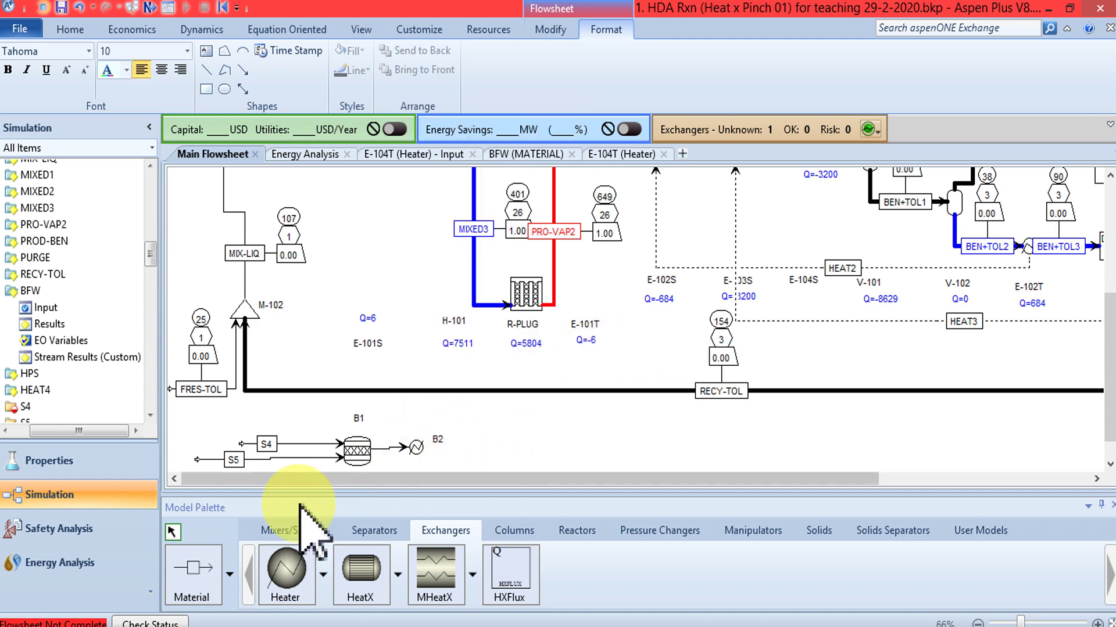
Draw a material product stream from heater B2 and shift the heater away from the reactor to make room for the connecting stream's label.
left_click(205, 571)
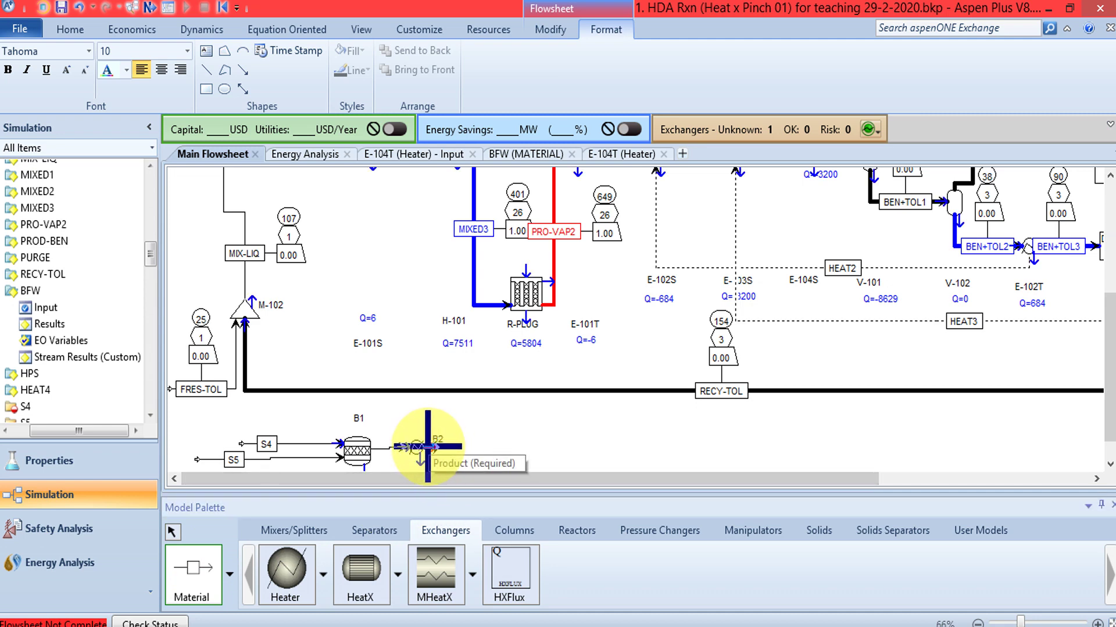
left_click(512, 445)
left_click(581, 444)
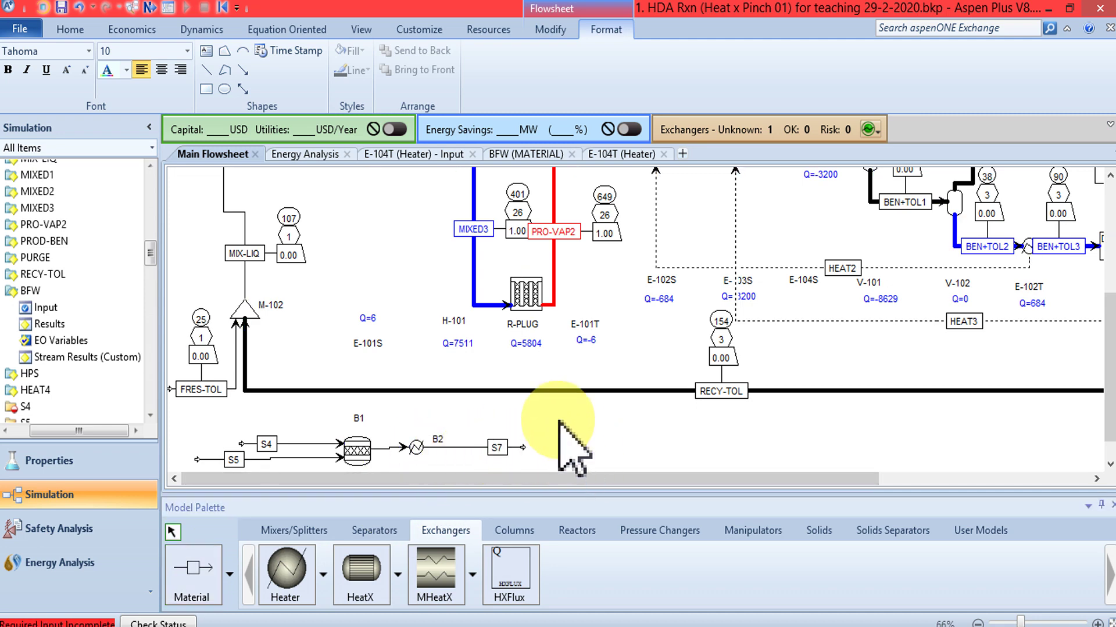
left_click(416, 447)
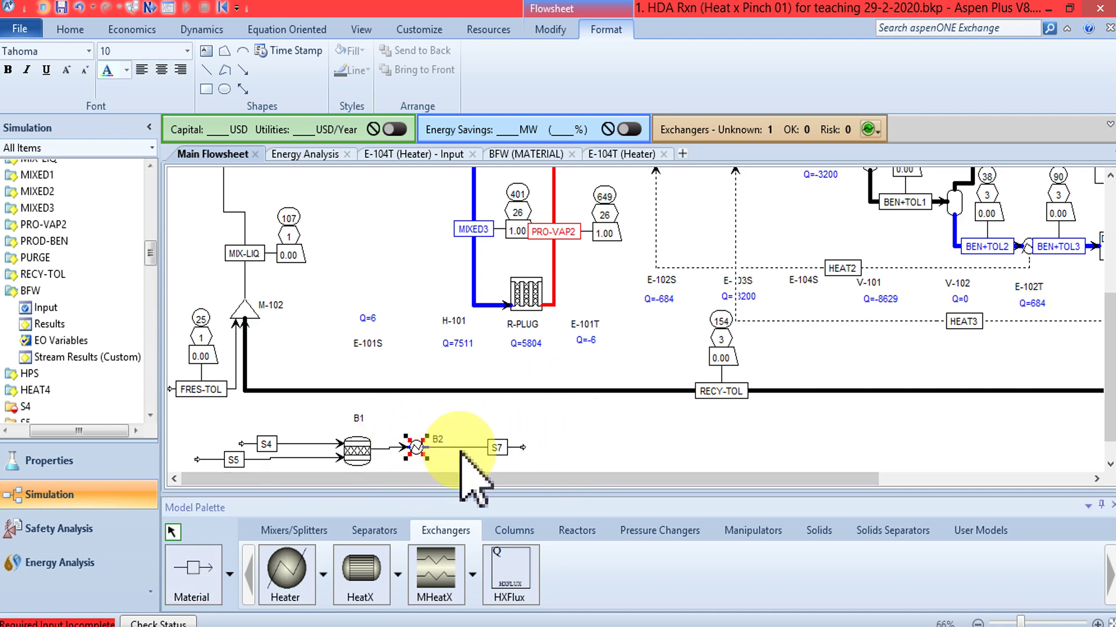
left_click(602, 436)
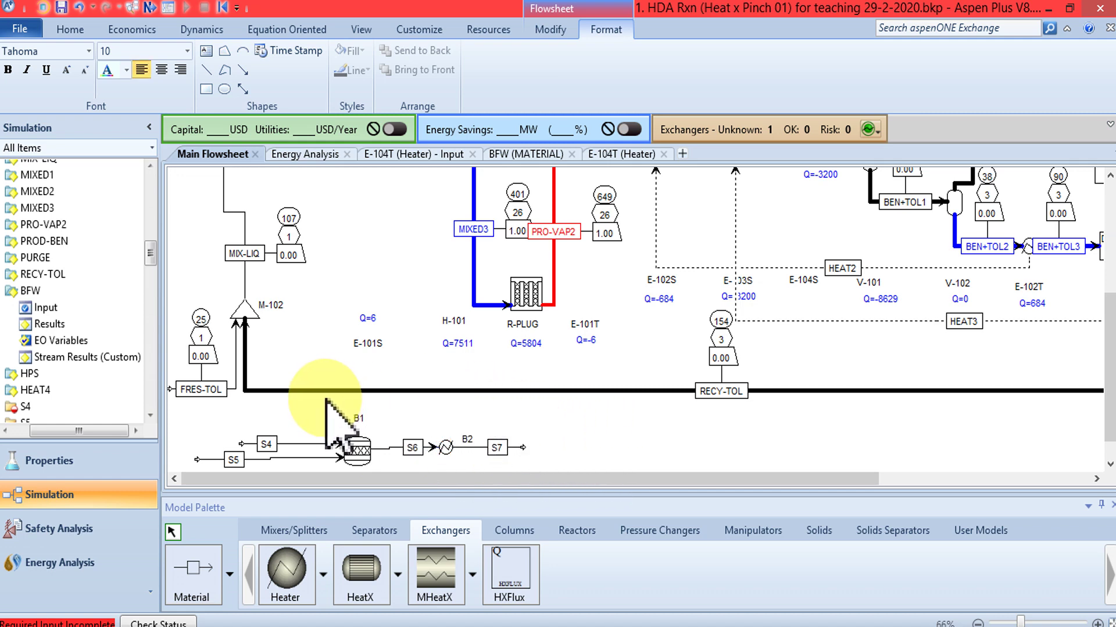
Rename the reactor's feed streams S4 and S5 as AIR and NG.
right_click(275, 445)
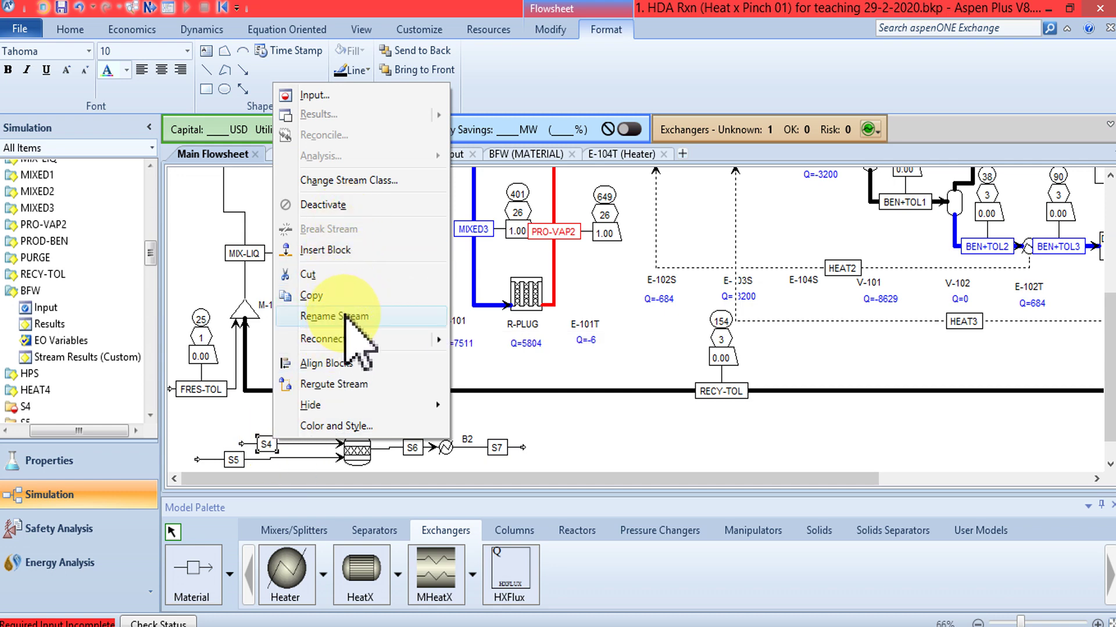
mouse_move(354, 339)
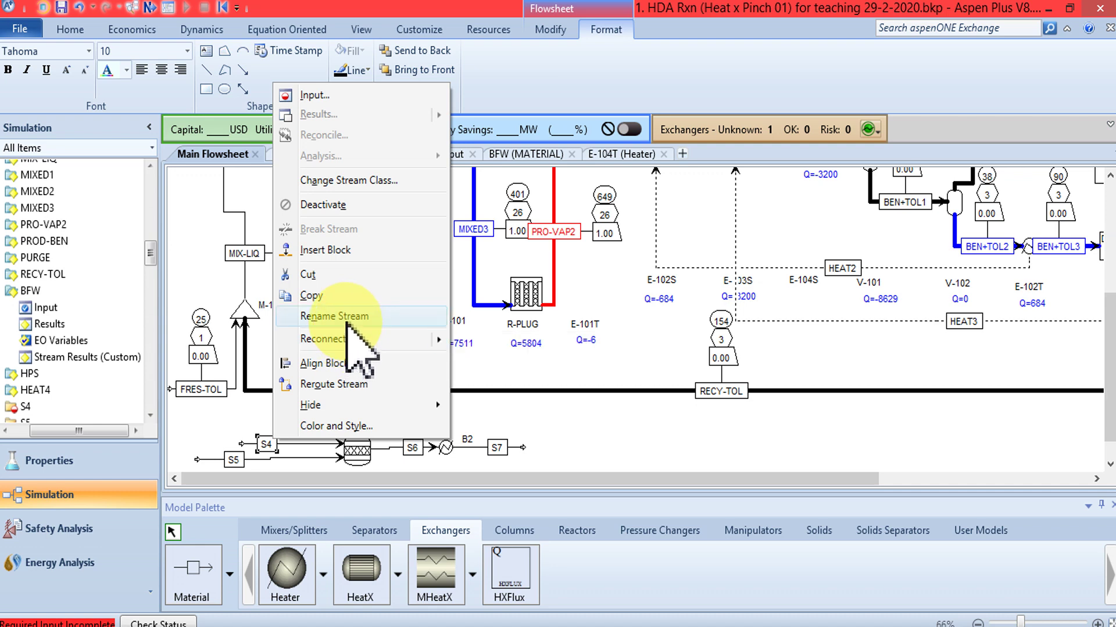
left_click(358, 316)
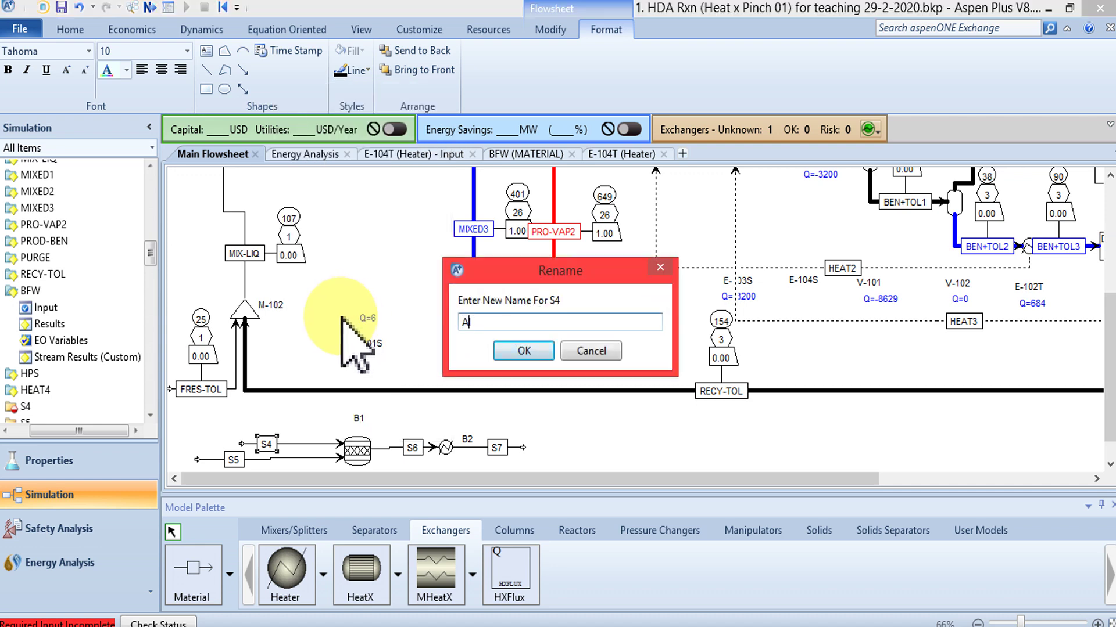
key("Return")
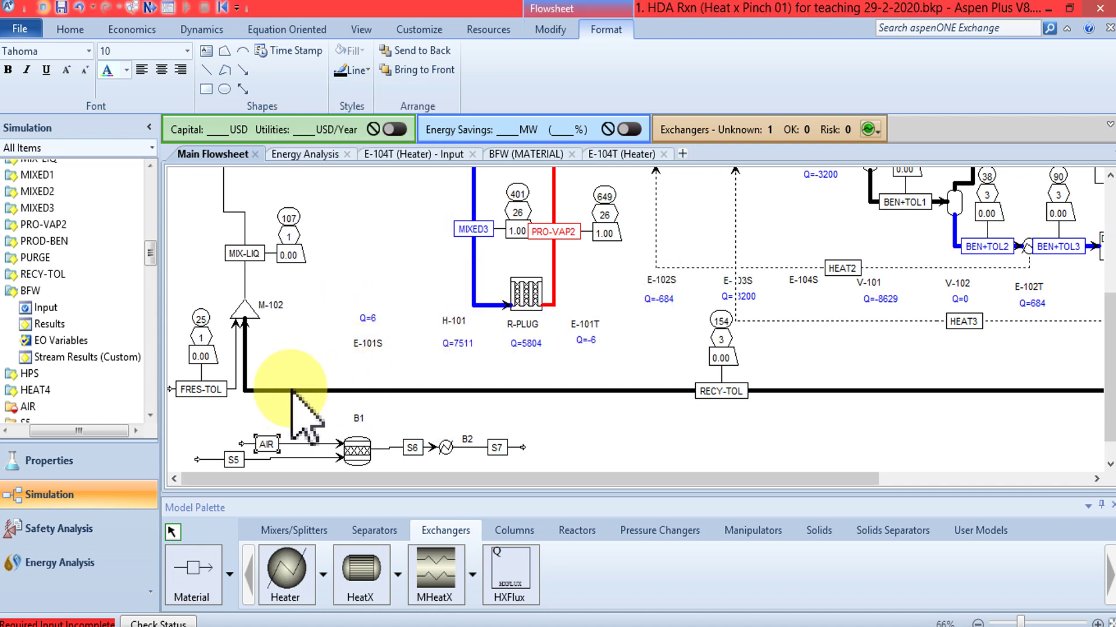
right_click(233, 461)
left_click(280, 333)
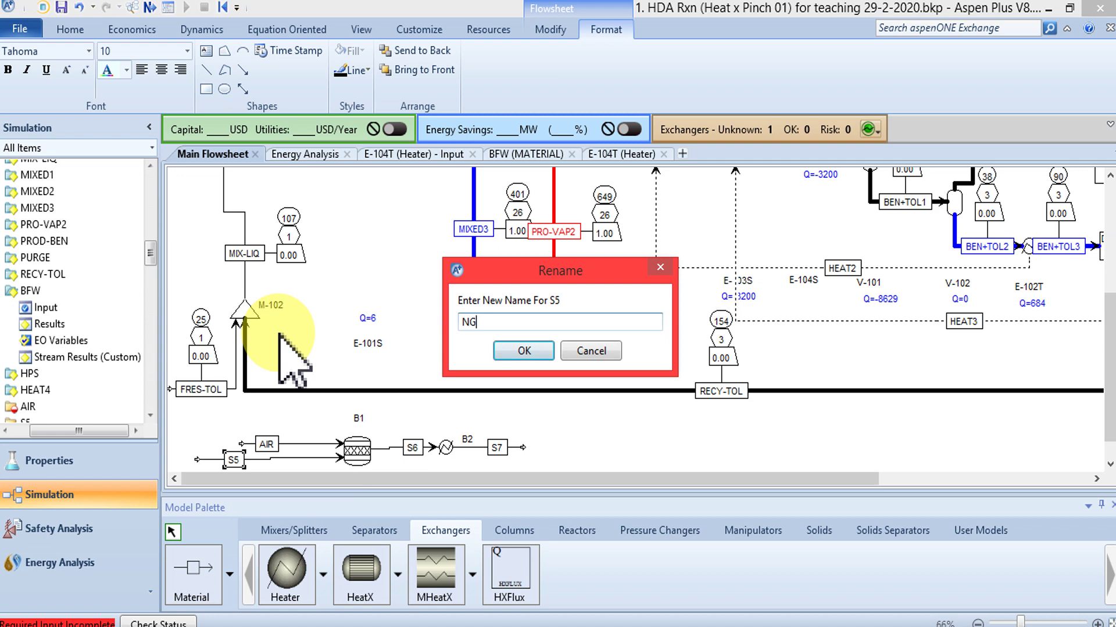
key("Return")
Rename stream S6 between the reactor and the heater as EXHAUST.
left_click(412, 447)
right_click(413, 447)
left_click(463, 316)
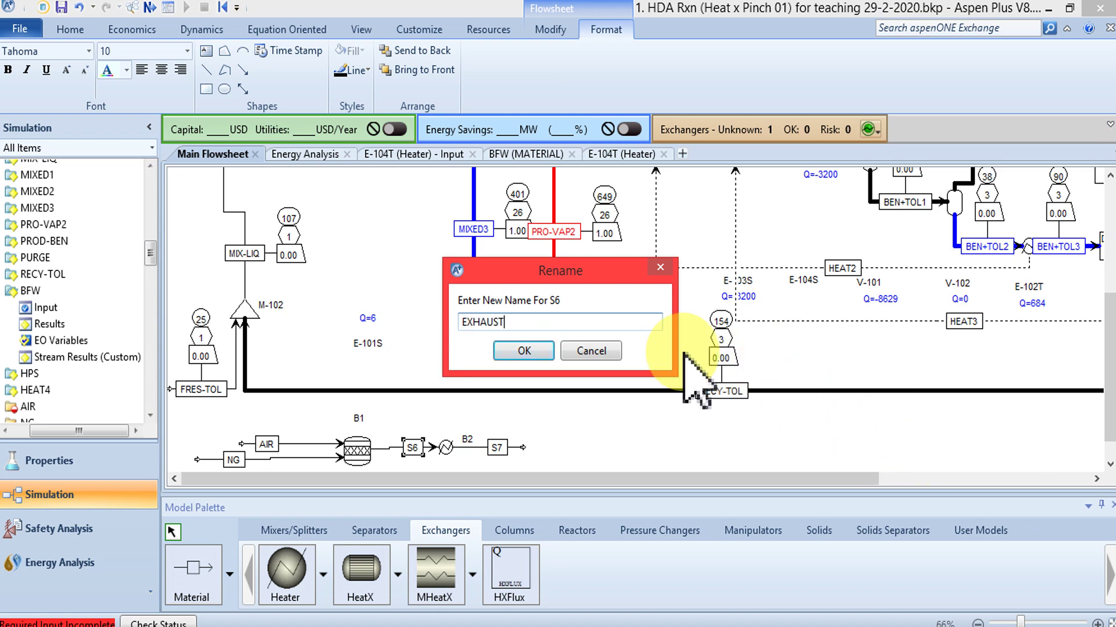
left_click(528, 351)
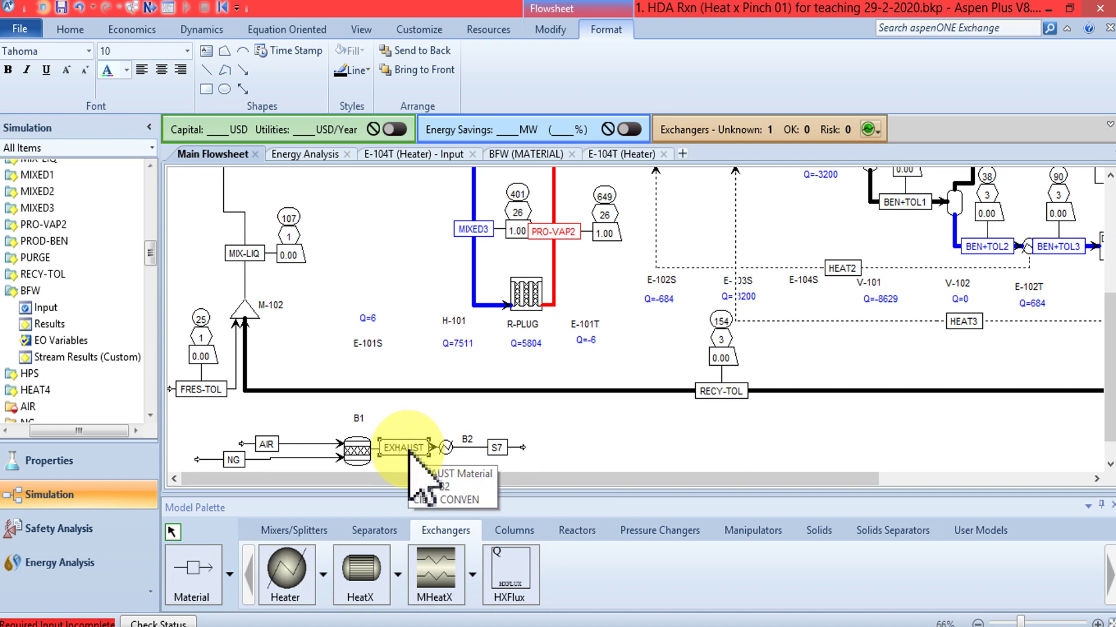
Rename the stream between the reactor and the heater as EXHAU1, and the heater outlet stream S7 as EXHAU2.
right_click(409, 452)
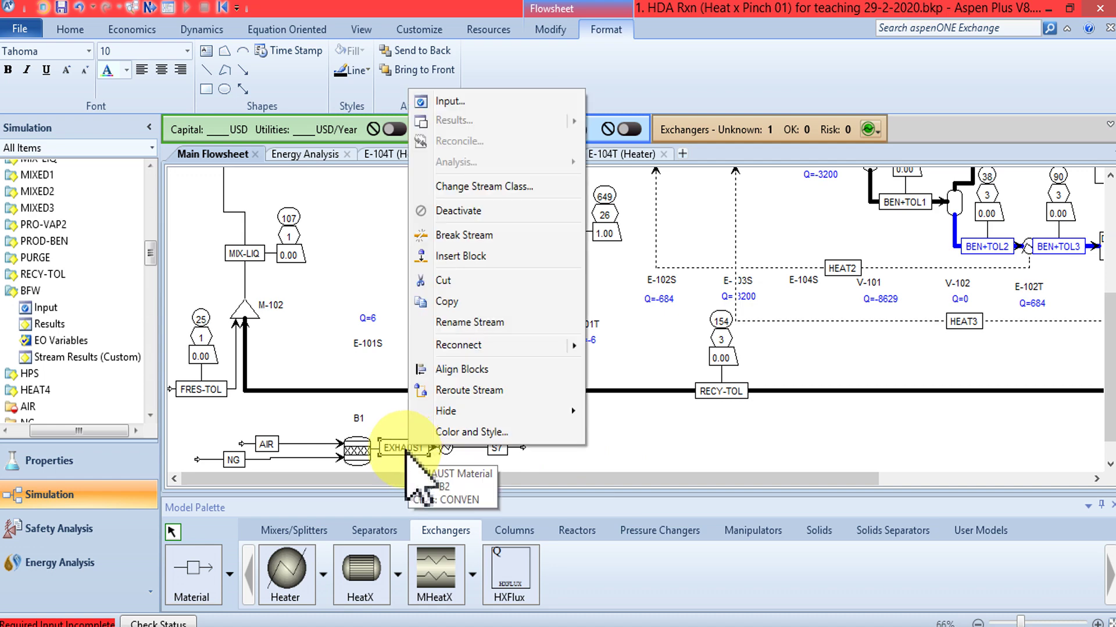
left_click(483, 323)
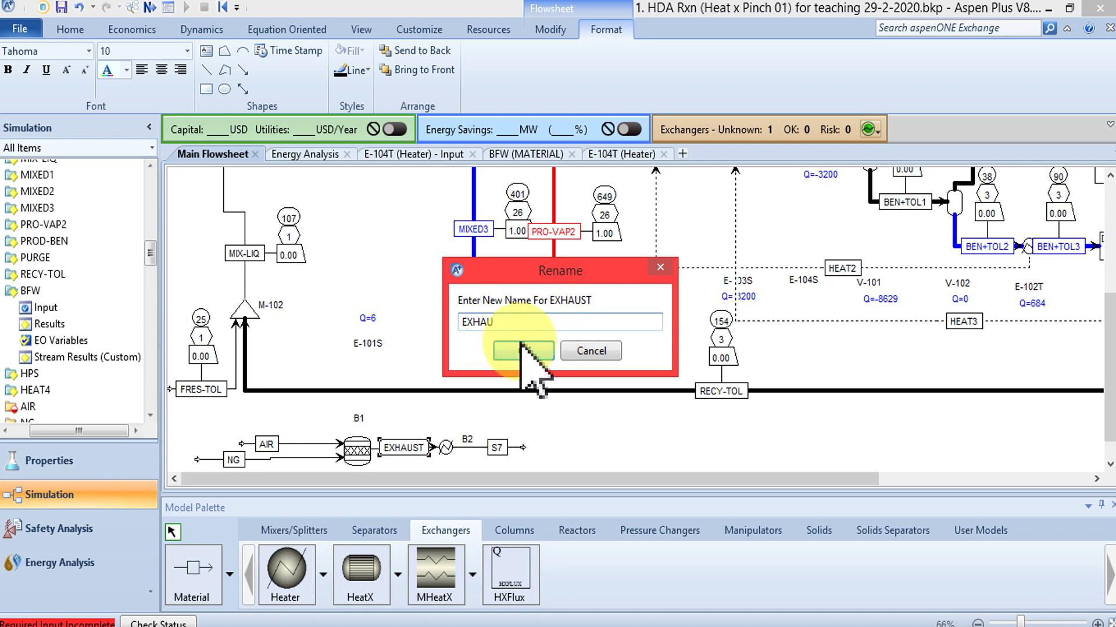
double_click(459, 323)
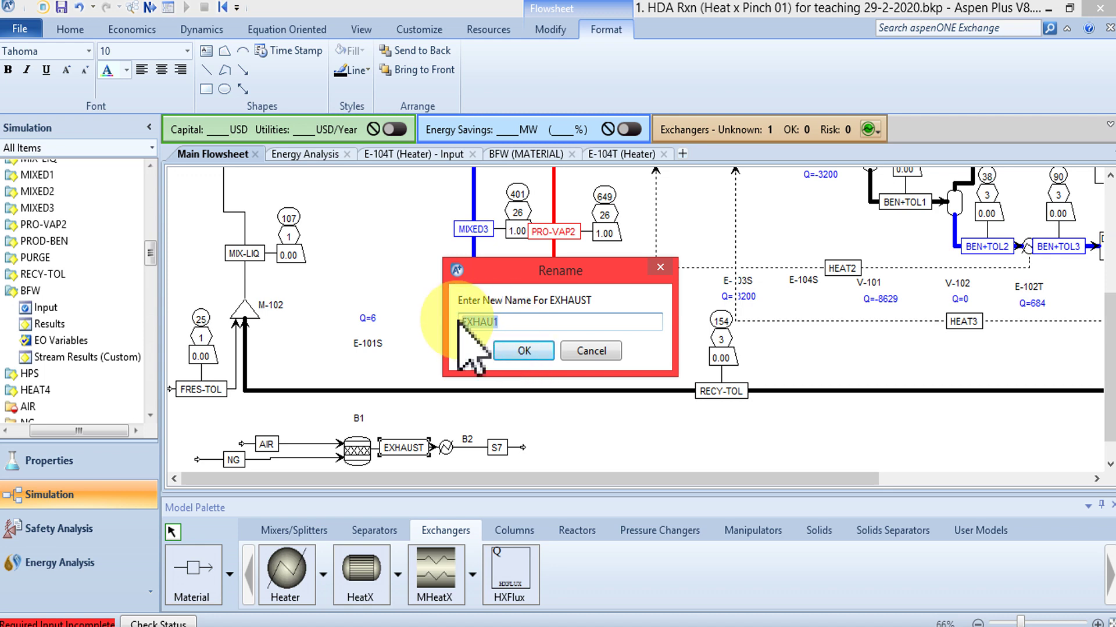
left_click(517, 351)
right_click(501, 449)
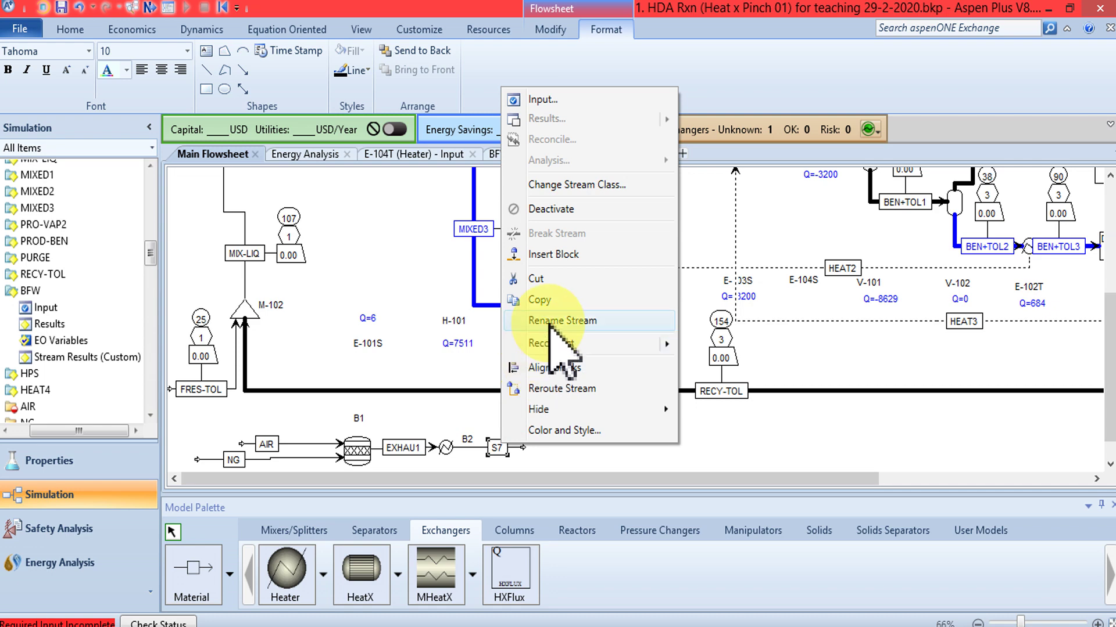
left_click(517, 322)
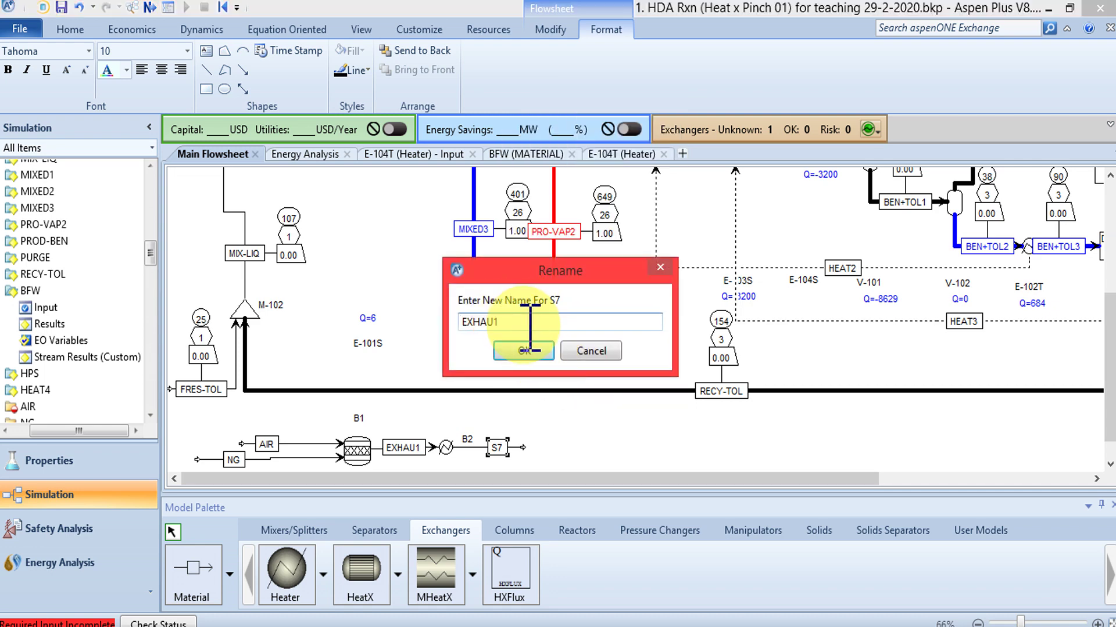
left_click(523, 350)
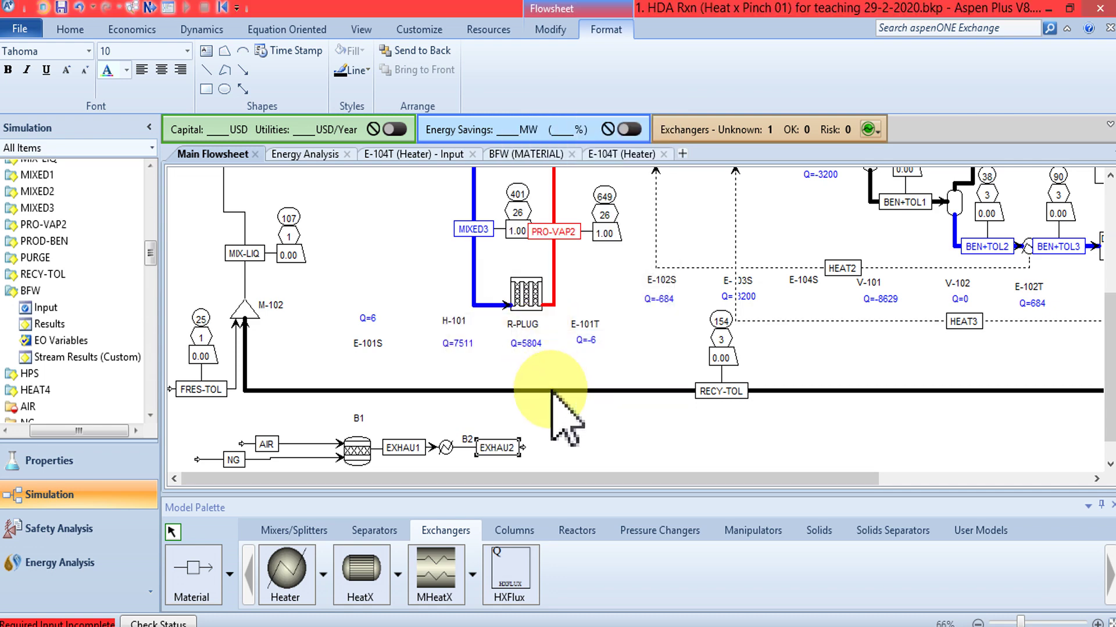
Rename the RStoic reactor block B1 as BURNER.
right_click(361, 418)
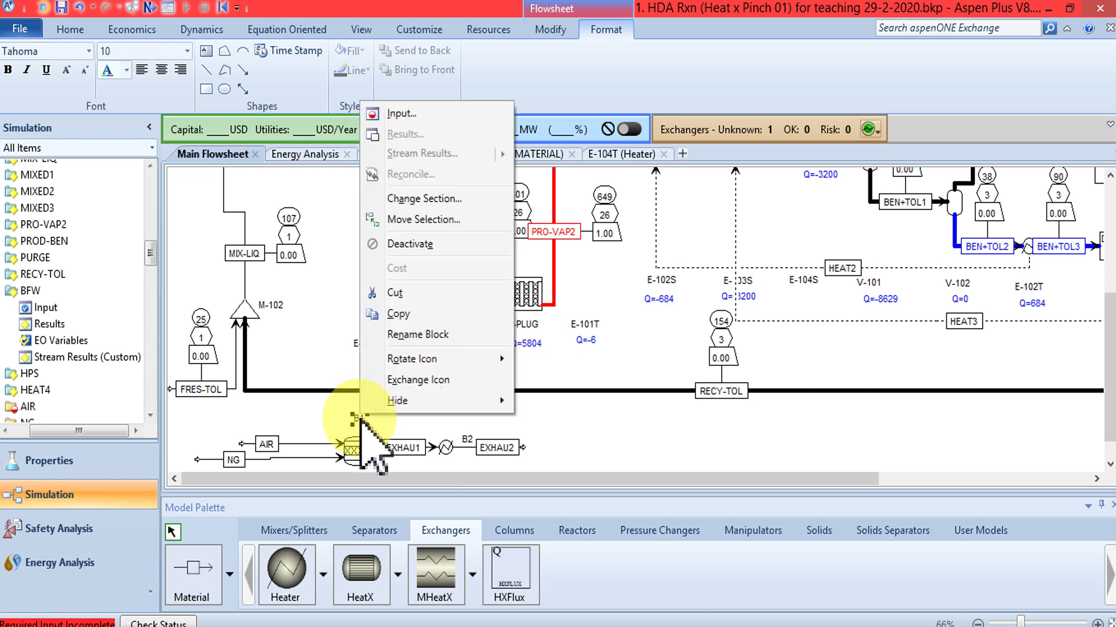
left_click(423, 335)
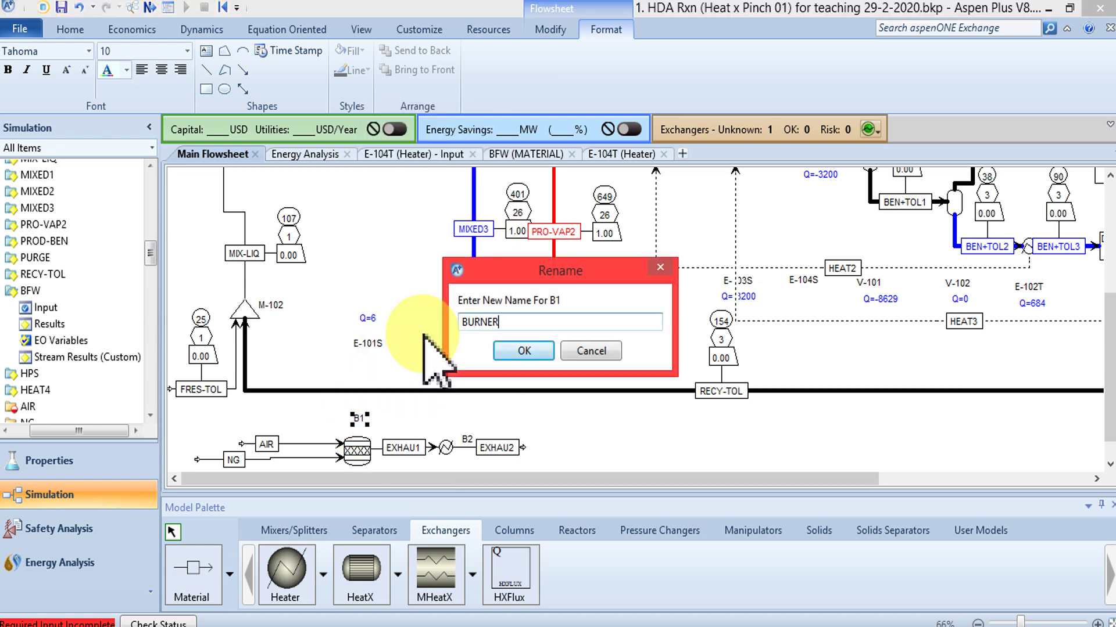
left_click(524, 350)
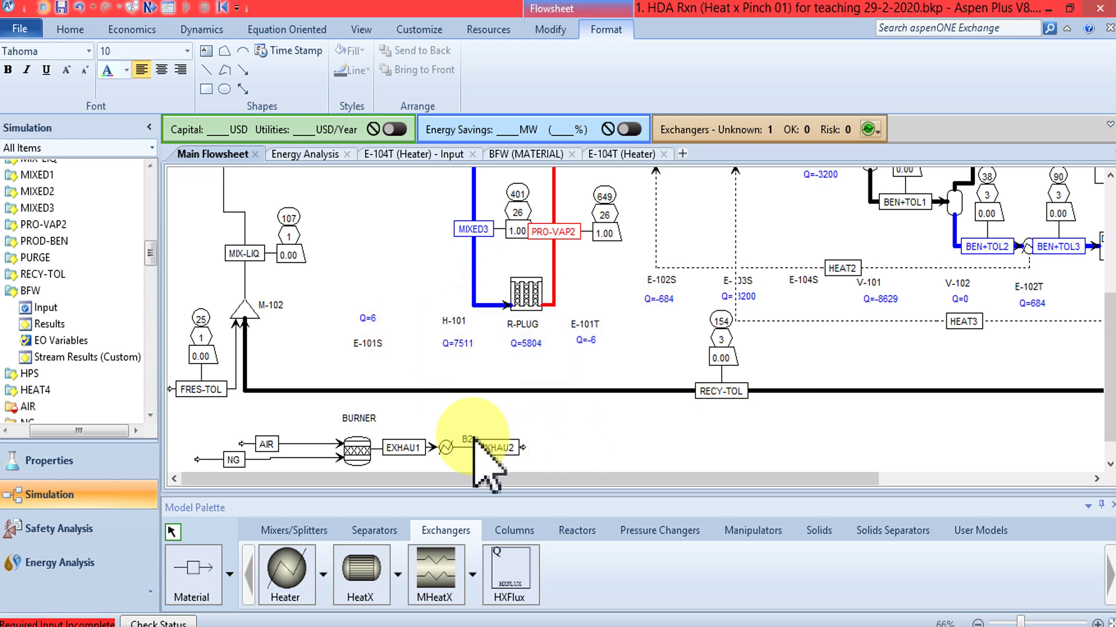
Move heater B2's name label above its block and rename the block as H-101S.
left_click_drag(460, 441, 446, 414)
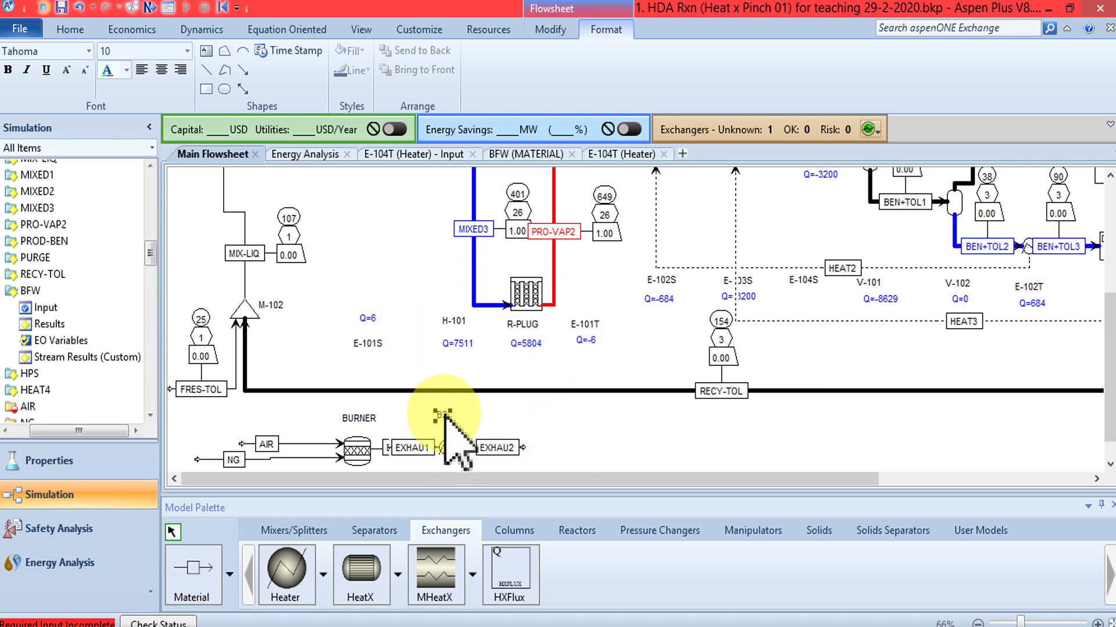
right_click(448, 413)
left_click(500, 329)
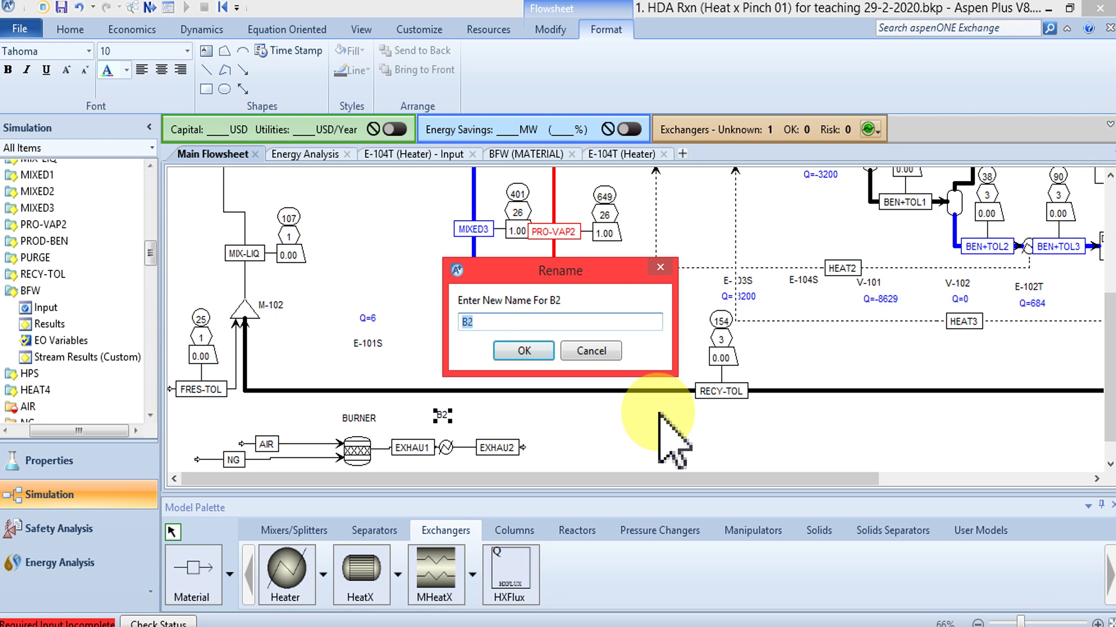
left_click_drag(583, 270, 727, 256)
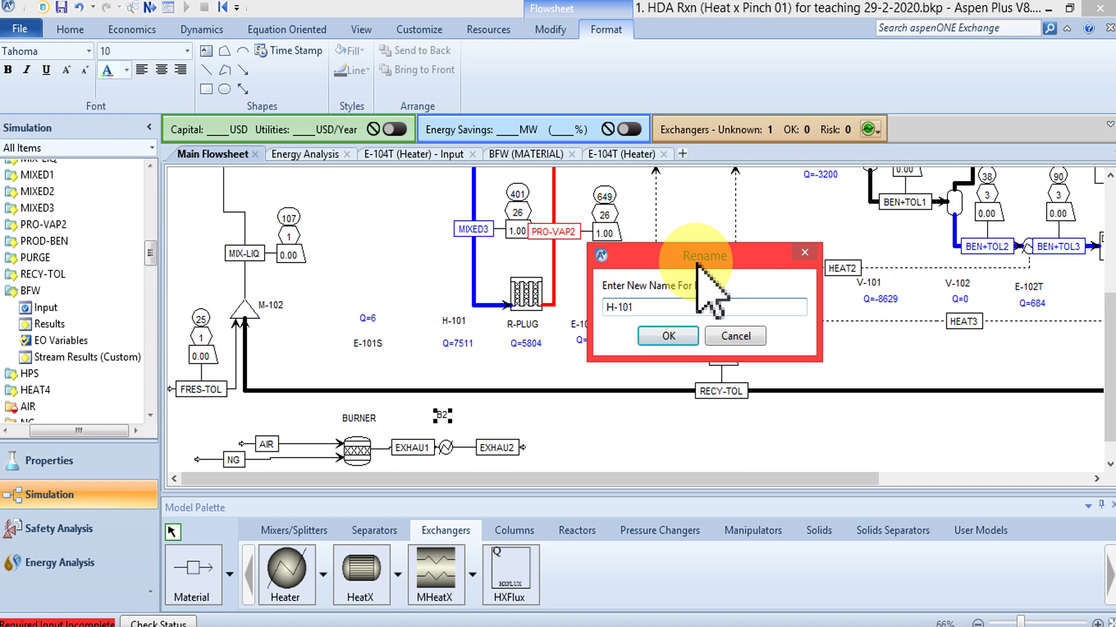
left_click(668, 336)
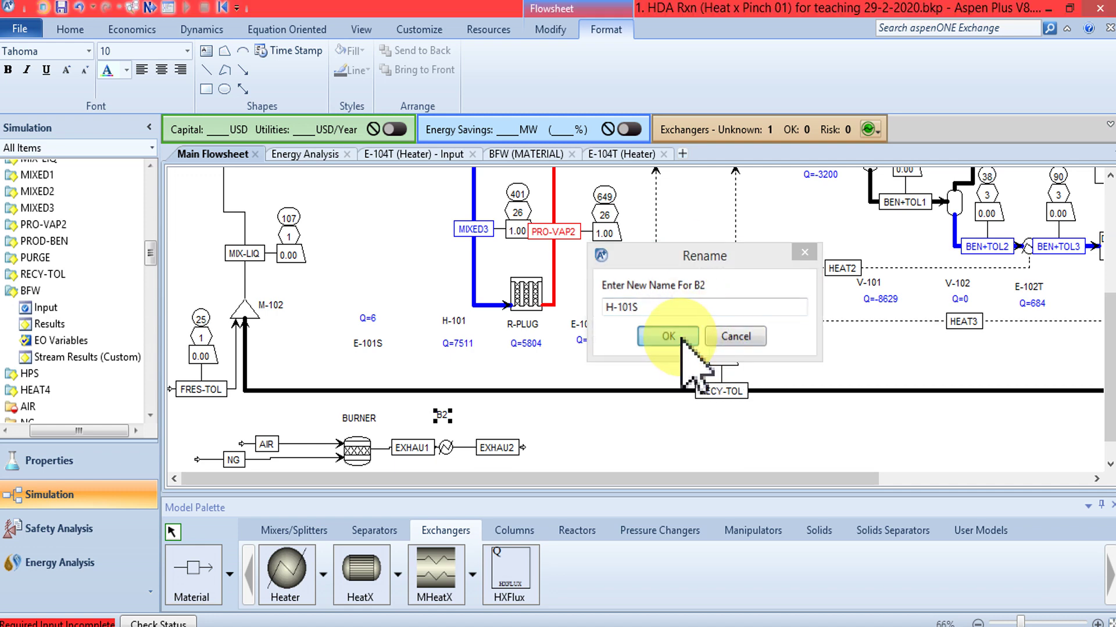
Rename the heater block H-101 beside the R-PLUG reactor as H-101T.
right_click(455, 337)
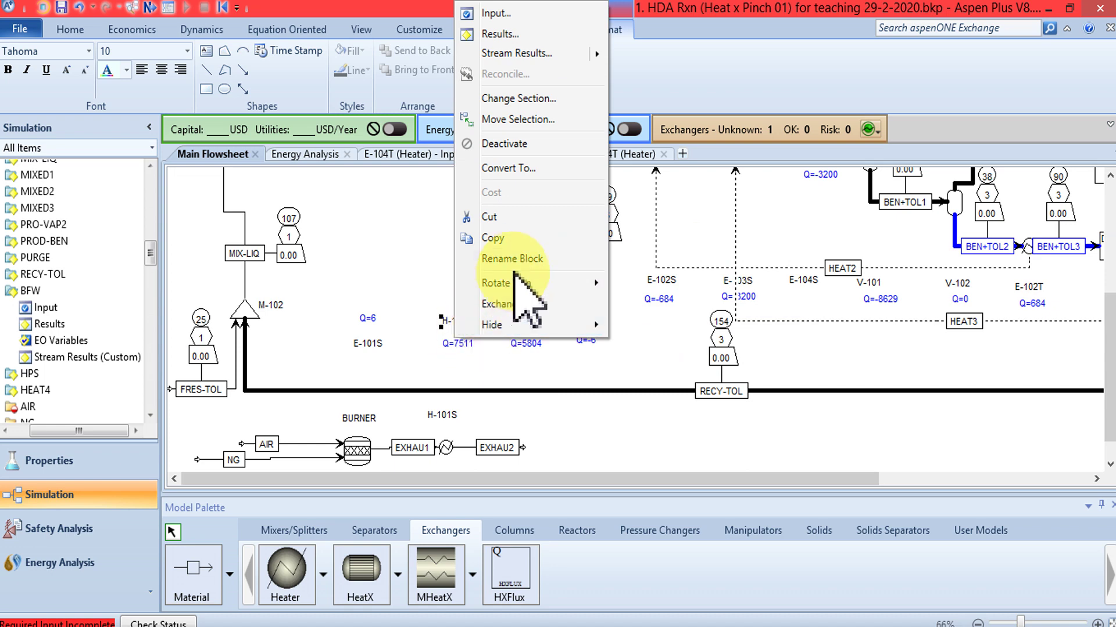
left_click(511, 252)
left_click(502, 323)
type("T")
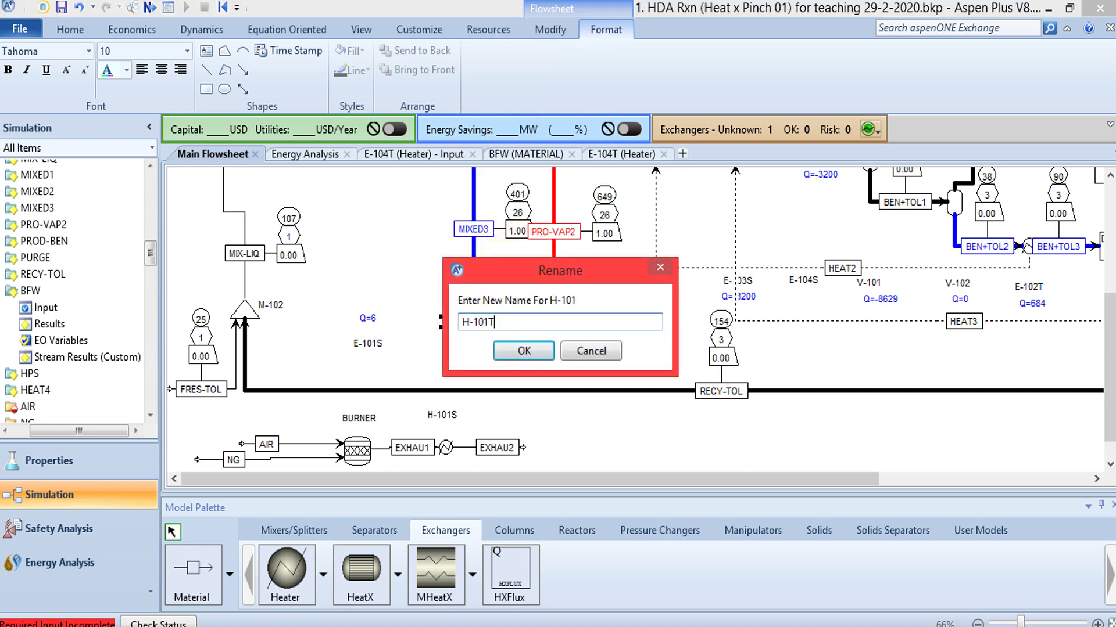
left_click(525, 351)
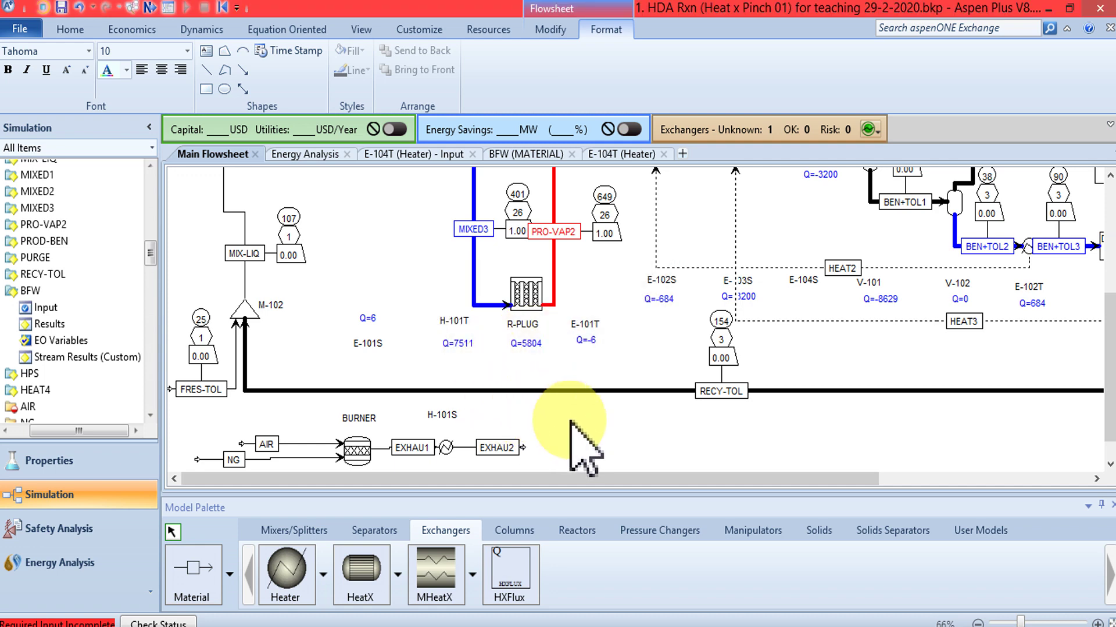
Open the AIR feed stream's input and set its temperature to 25 C and pressure to 5 atm.
left_click_drag(1109, 349, 1108, 297)
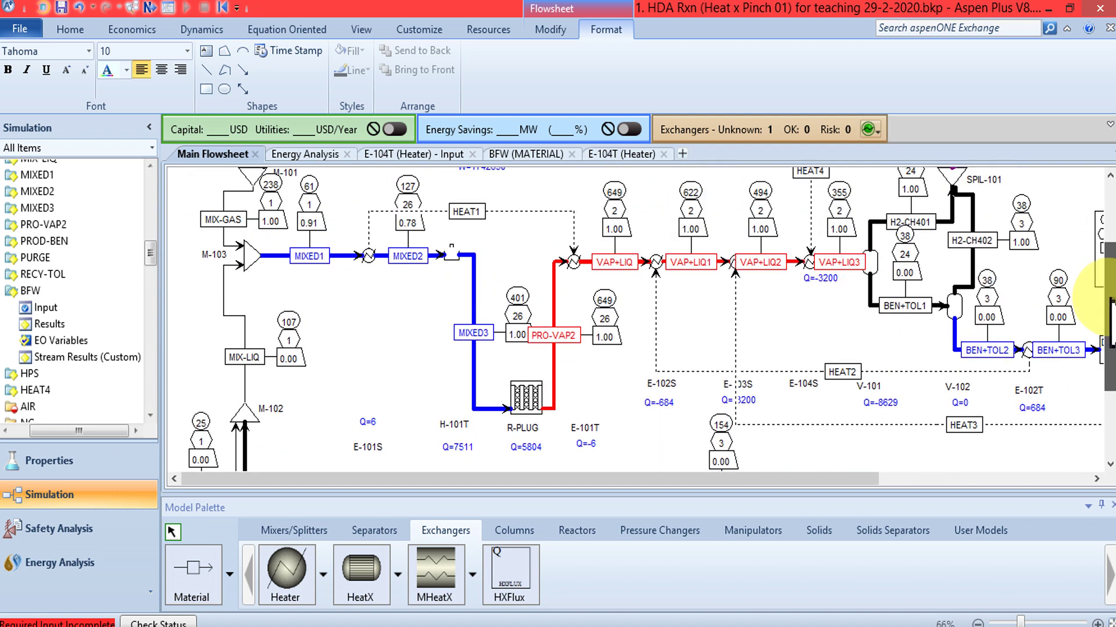
left_click_drag(1106, 314, 1107, 299)
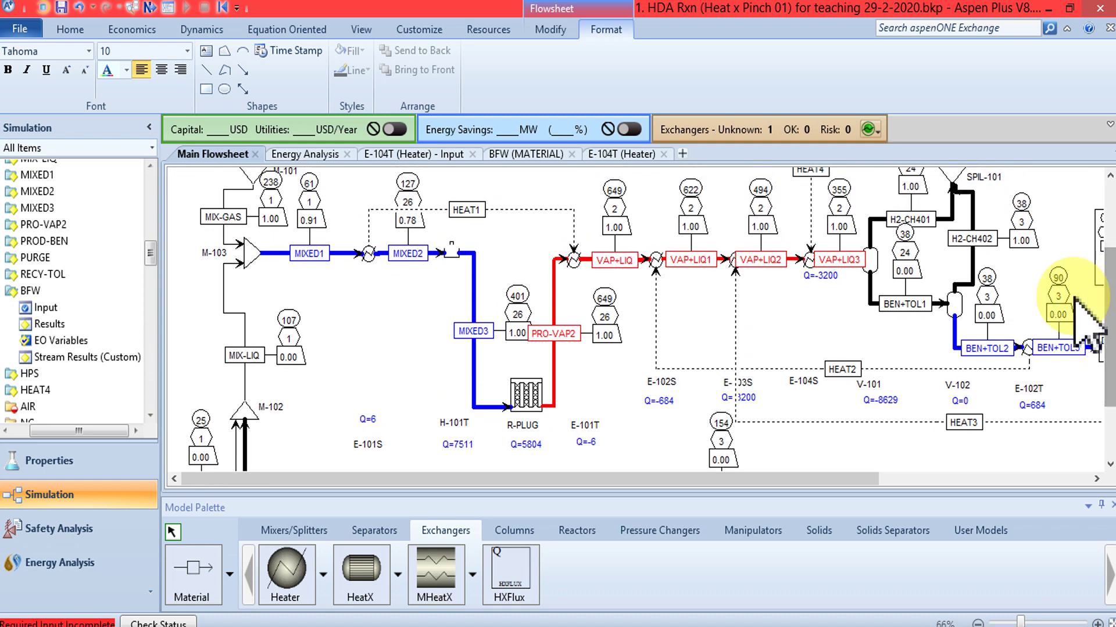
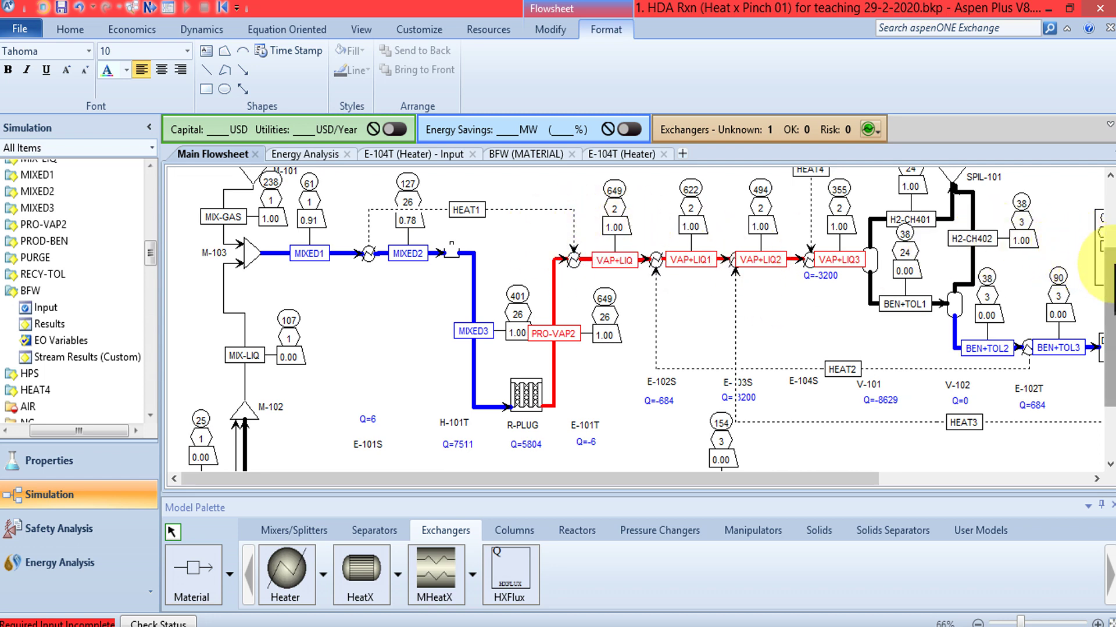
left_click_drag(1108, 264, 1108, 324)
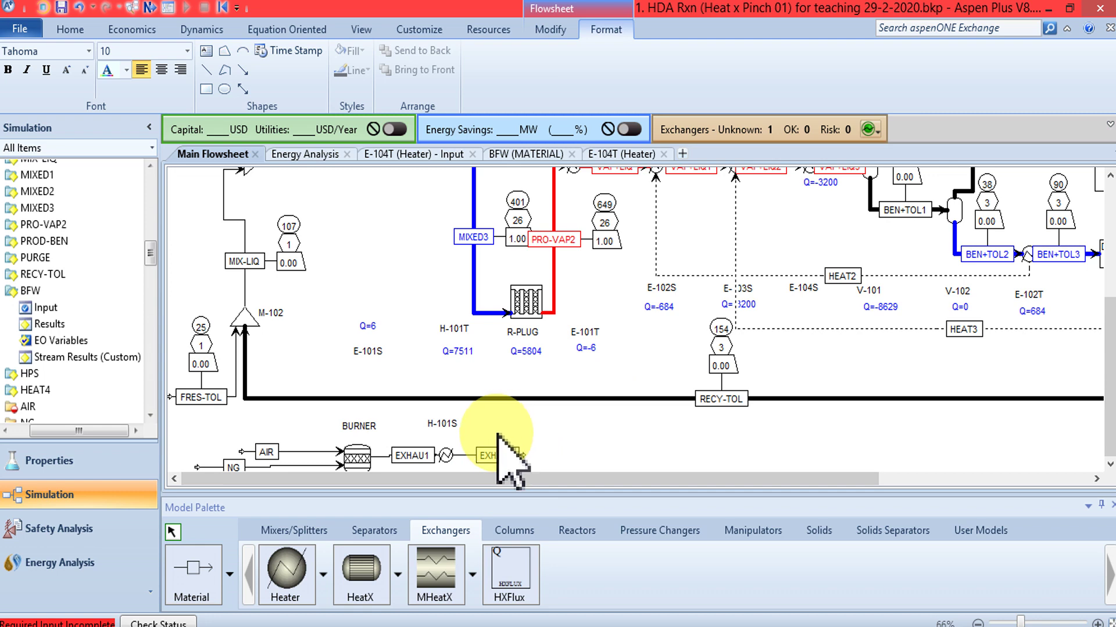
double_click(305, 452)
left_click(333, 281)
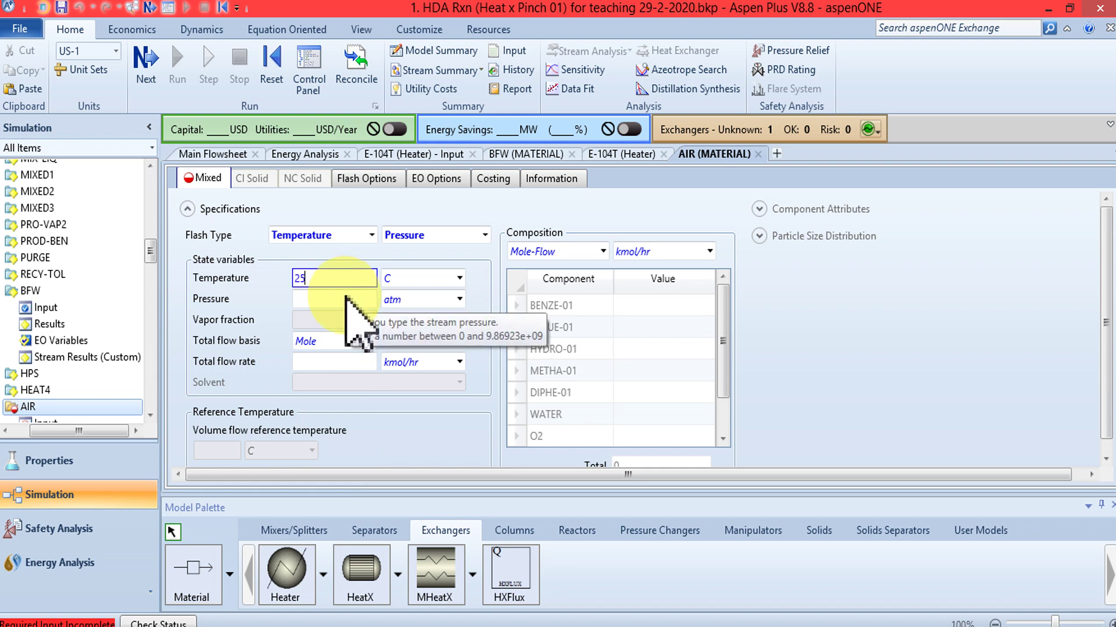
left_click(349, 300)
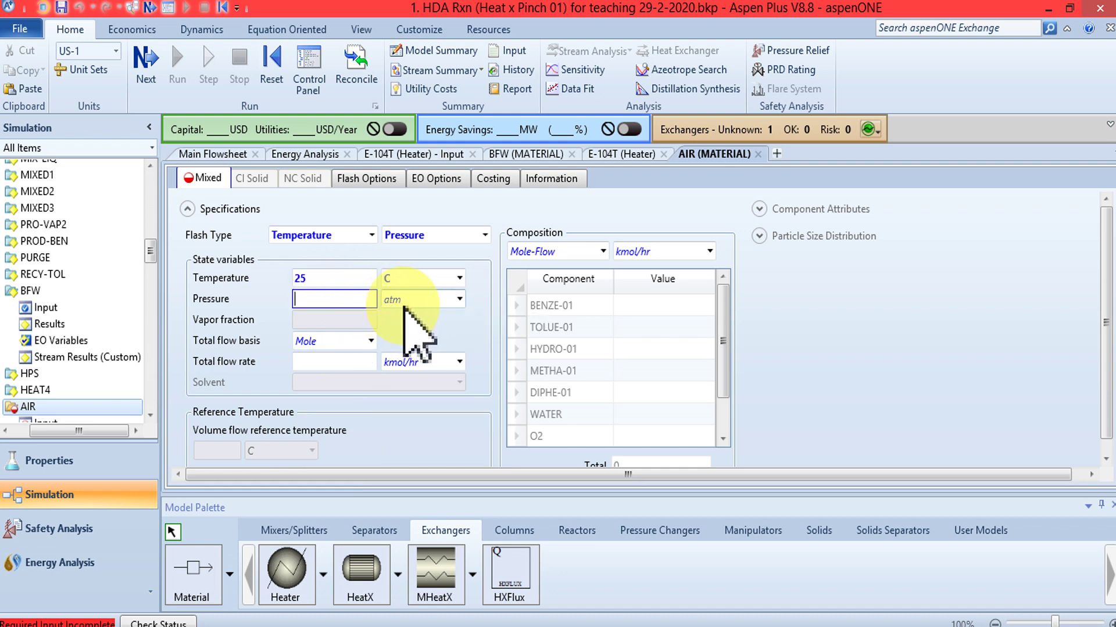
type("5")
key("Return")
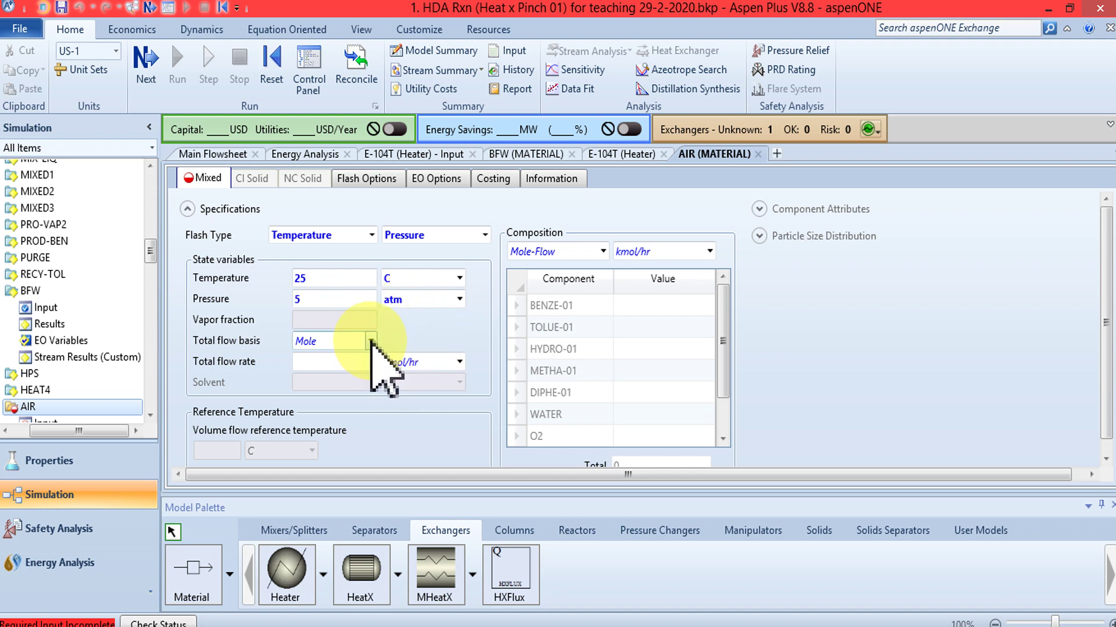
left_click(600, 251)
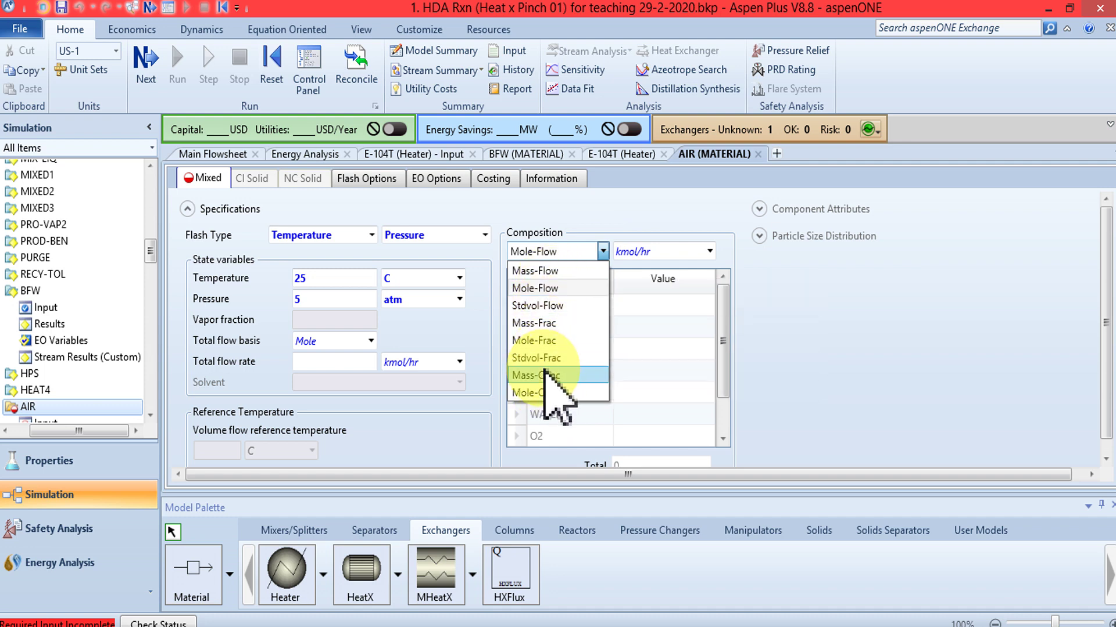
left_click(560, 307)
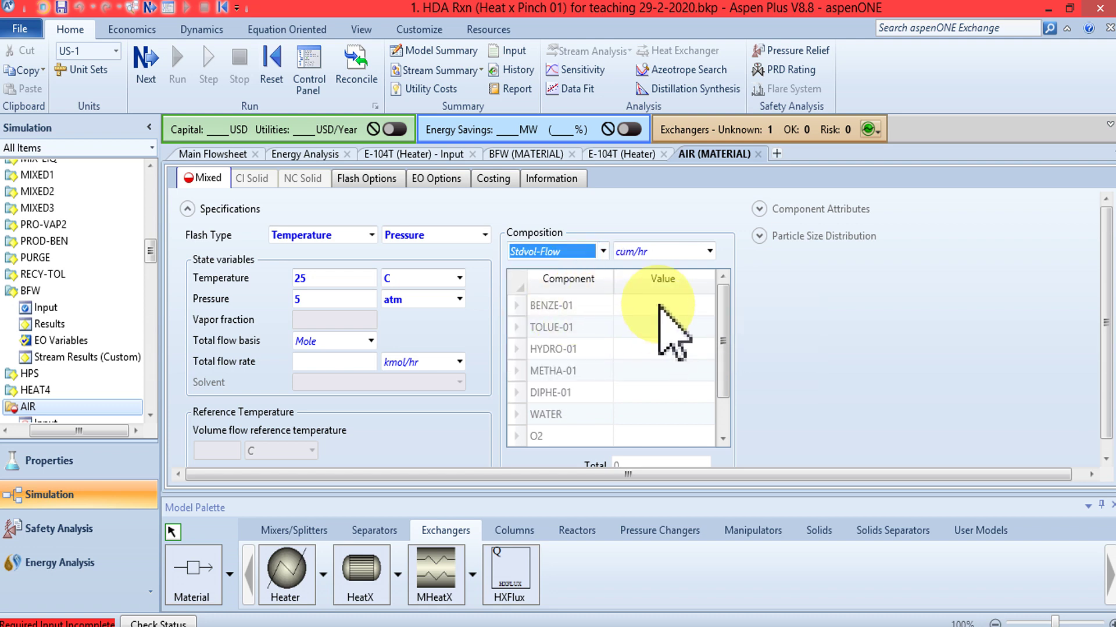
scroll(727, 333, "down", 1)
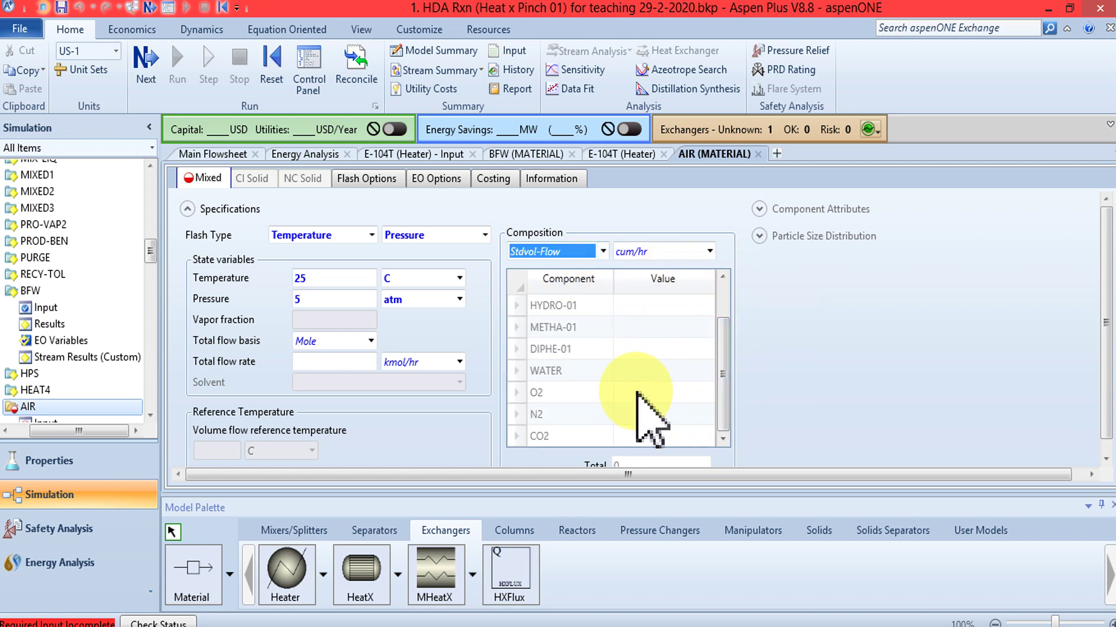
left_click(680, 393)
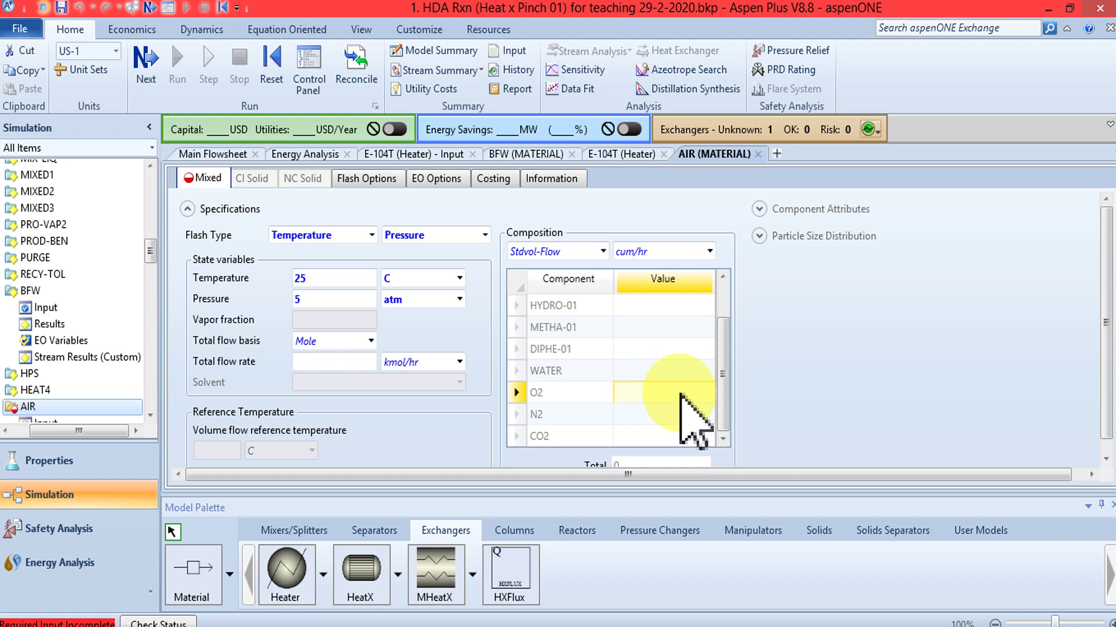
left_click(602, 251)
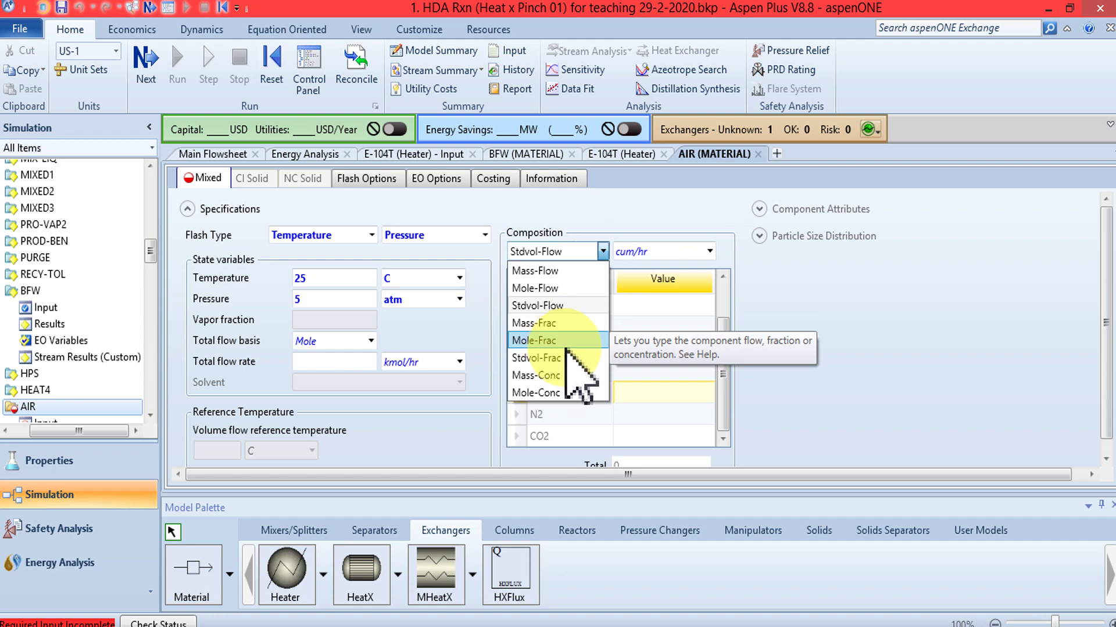
Set the AIR stream's total flow basis to Stdvol with a flow rate of 1000 cum/hr.
left_click(368, 339)
left_click(369, 340)
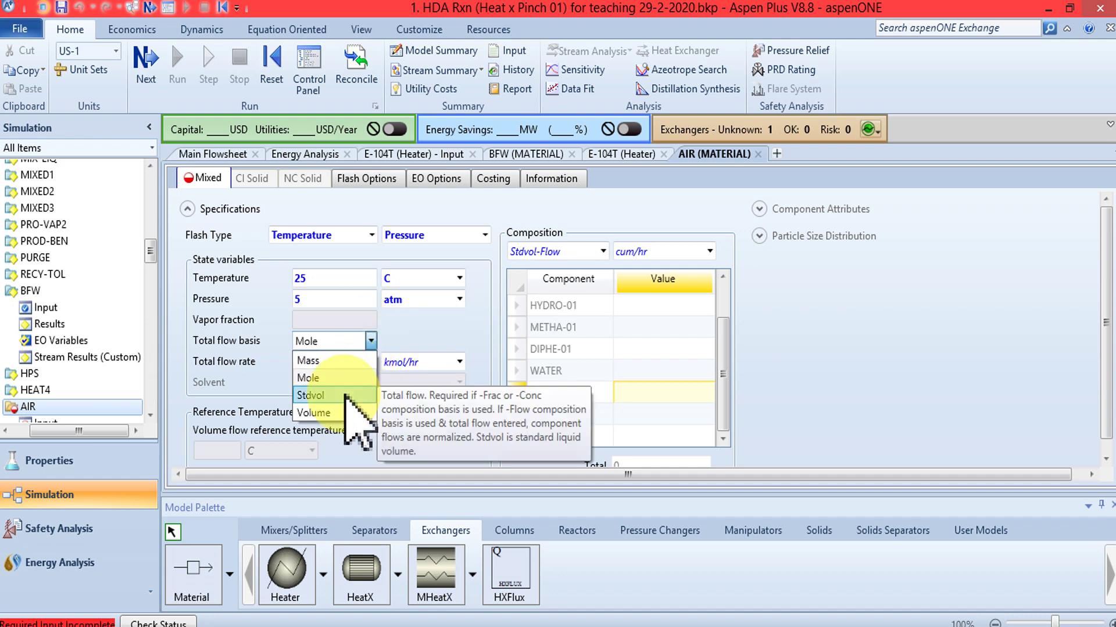
left_click(372, 386)
left_click(344, 363)
type("1000")
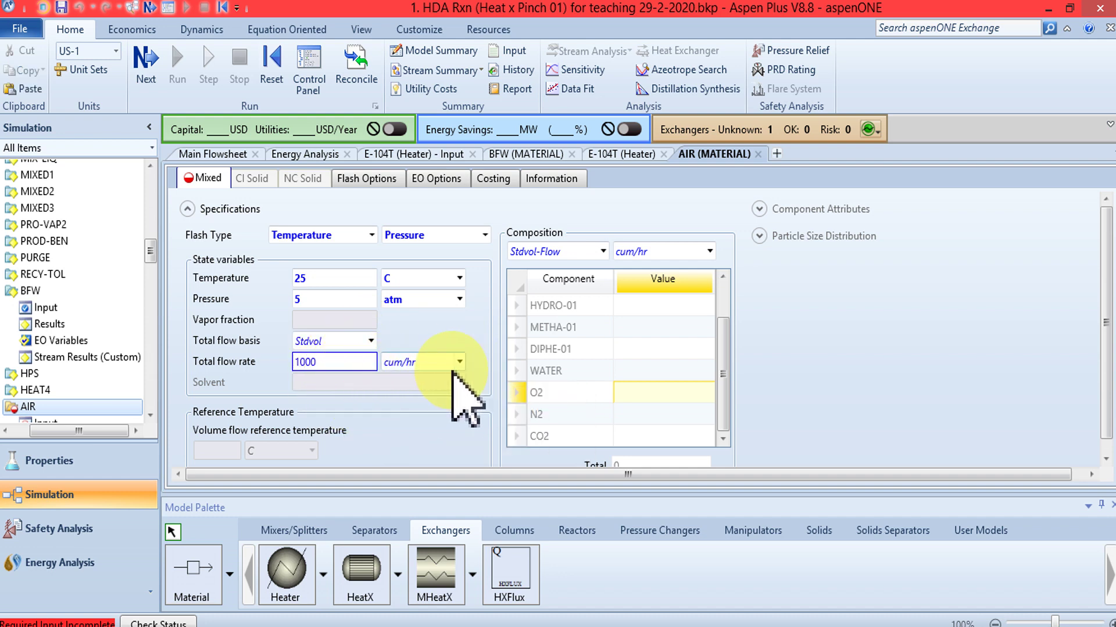
Specify the AIR composition as Stdvol-Frac with 0.21 O2 and 0.79 N2, and close the stream form.
left_click(599, 252)
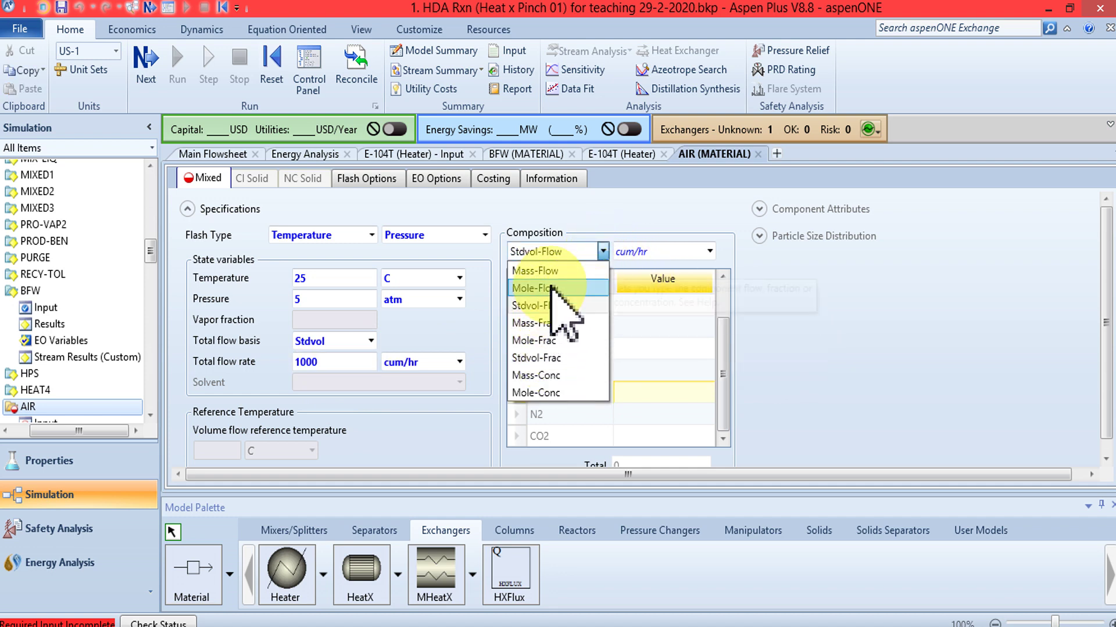
left_click(555, 358)
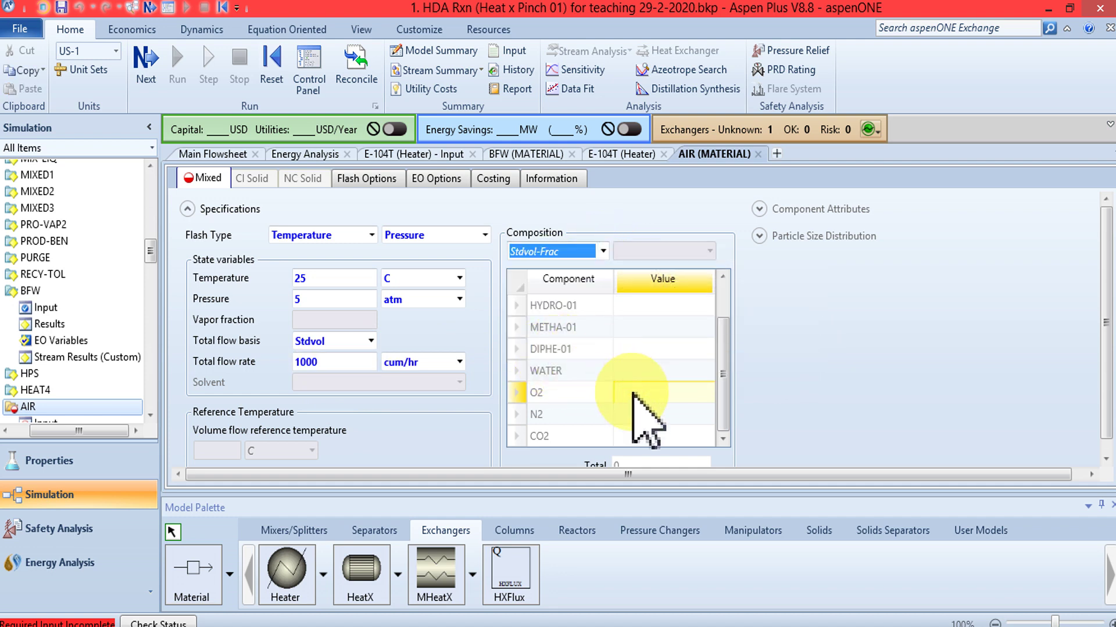
left_click(645, 394)
type("0.21")
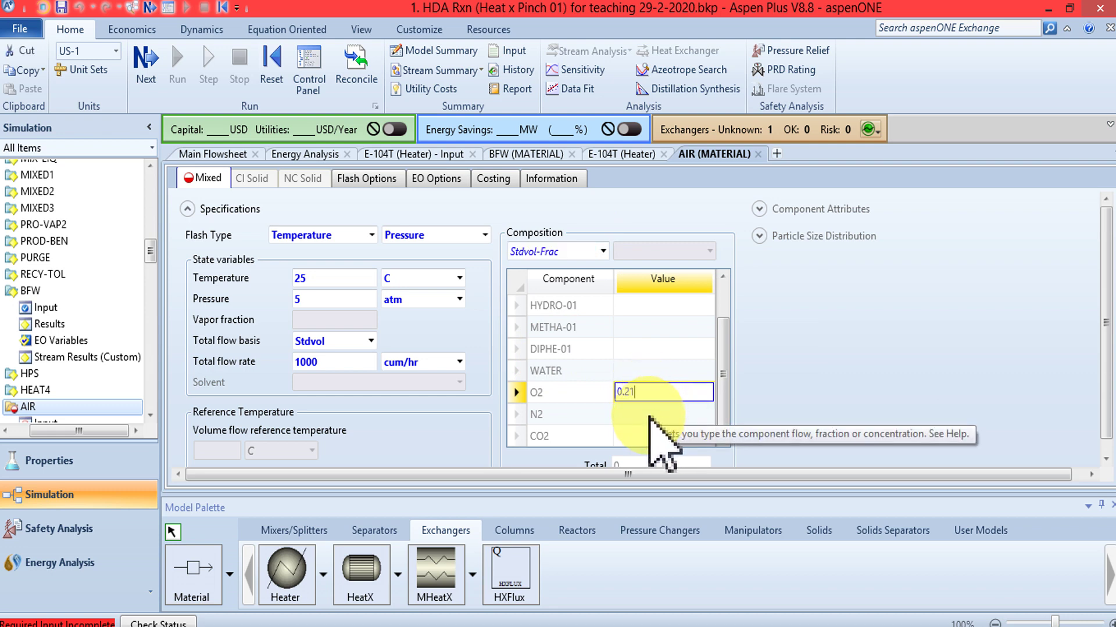
left_click(650, 414)
type("0.79")
key("Return")
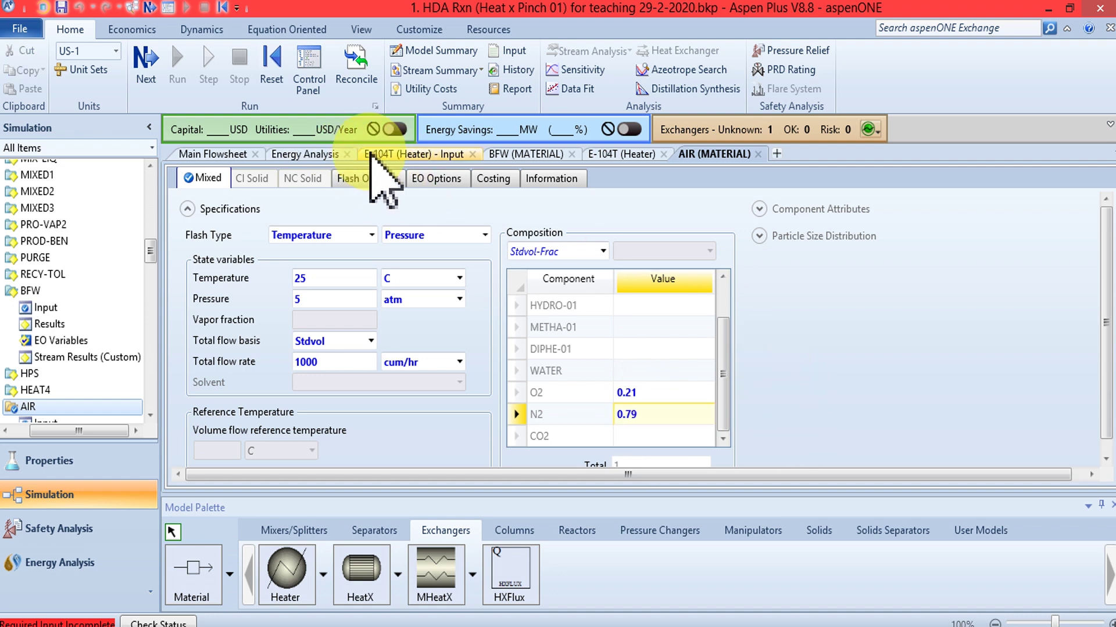
left_click(758, 154)
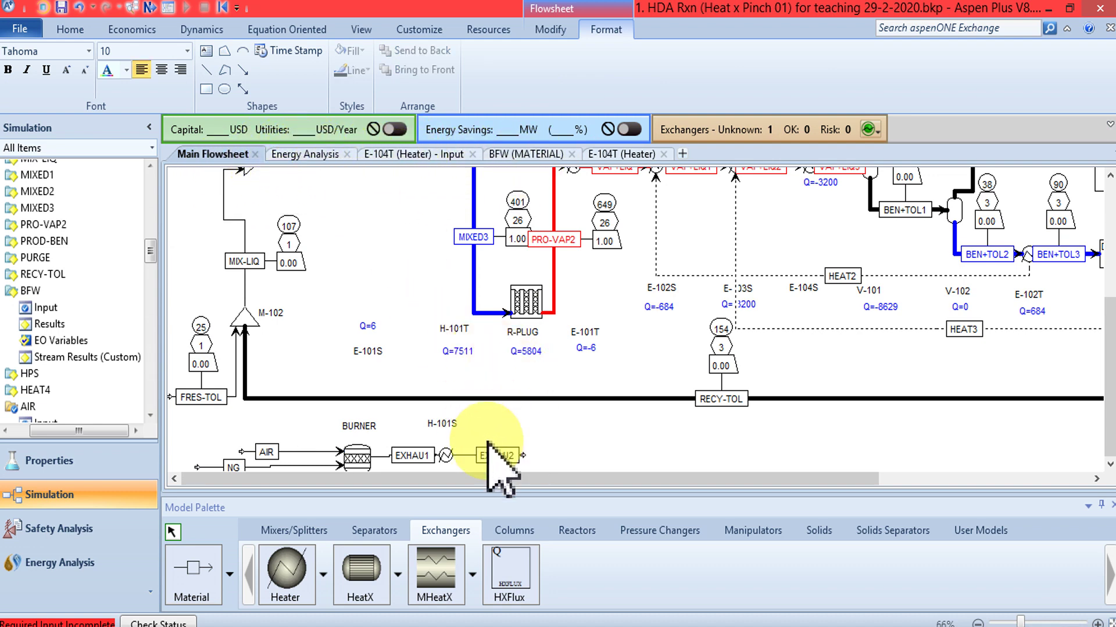
Open the NG feed stream's input and set its temperature to 30 C and pressure to 10 atm.
double_click(293, 466)
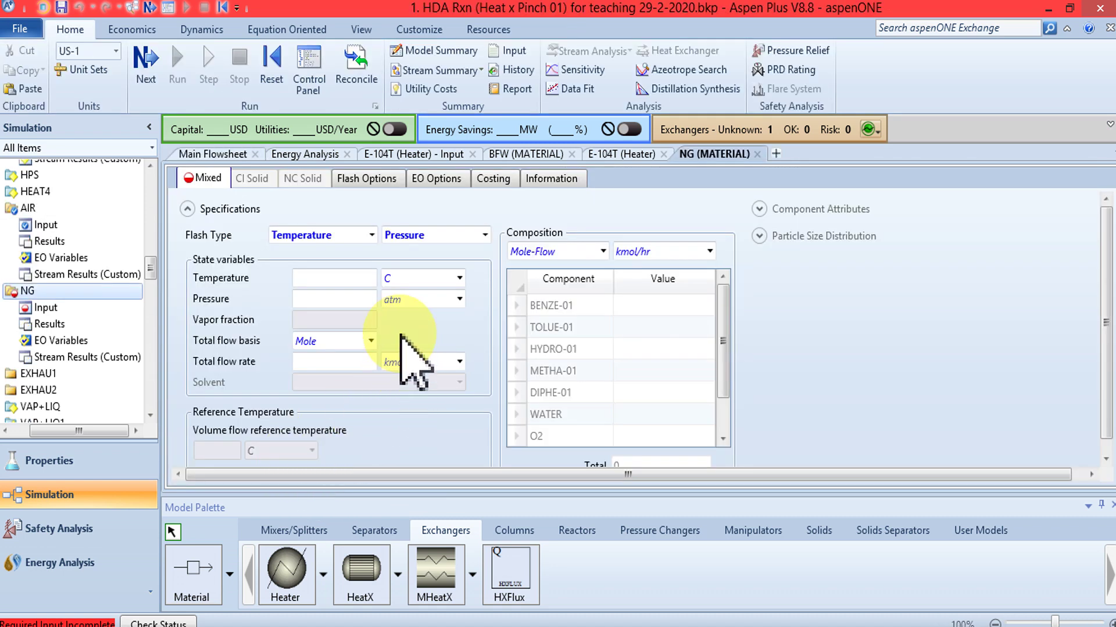
left_click(351, 279)
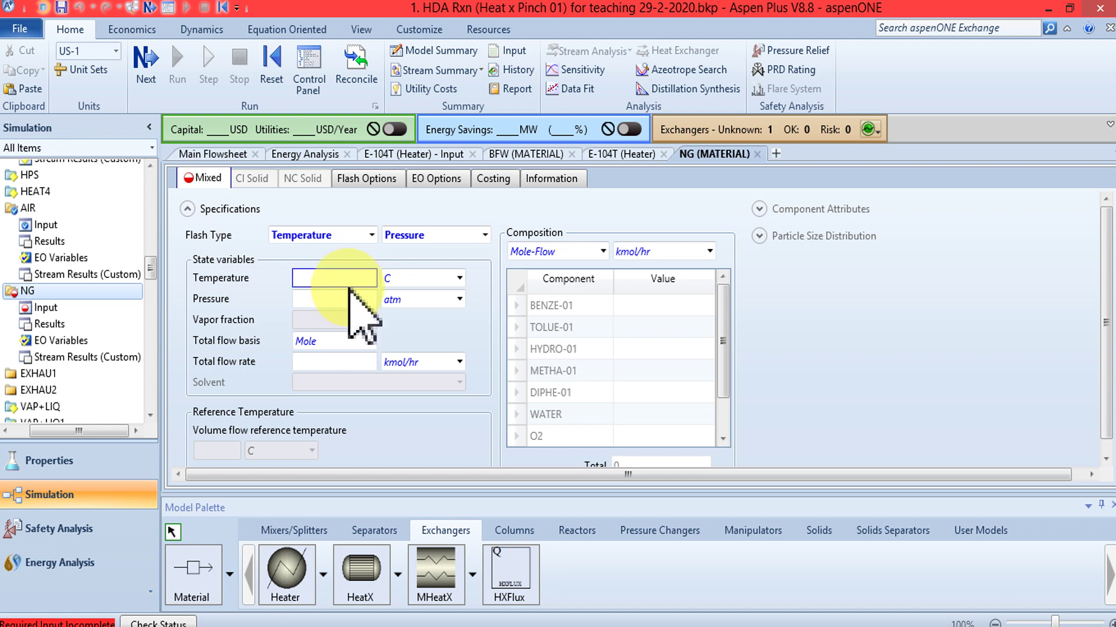
left_click(354, 299)
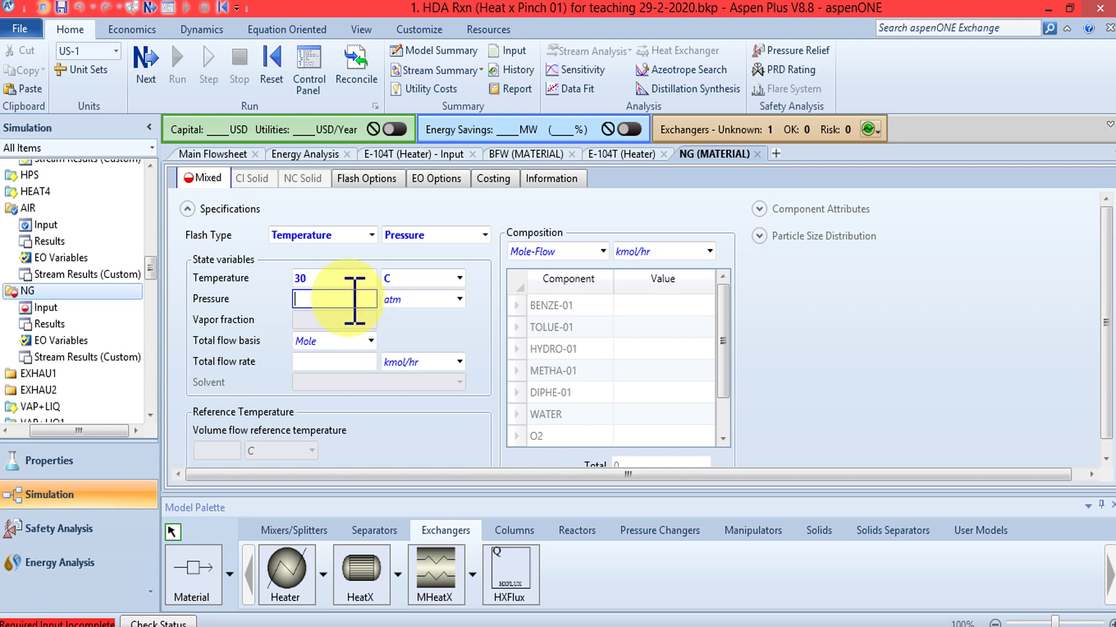
type("10")
key("Tab")
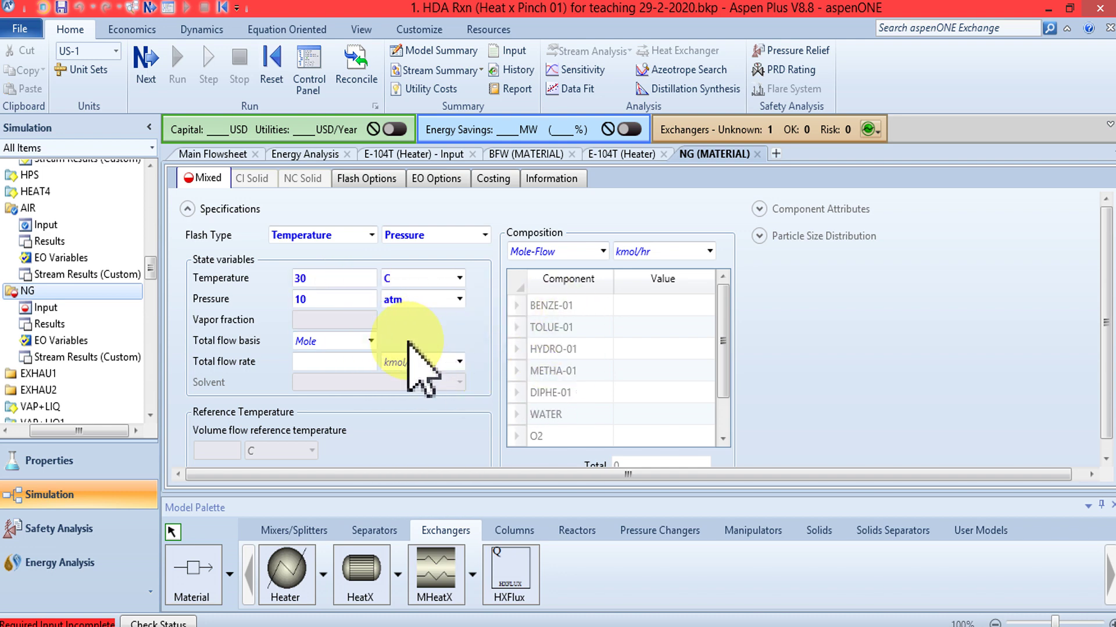
Set the NG stream's total flow basis to Mass with a flow rate of 1 tons/hr.
left_click(371, 342)
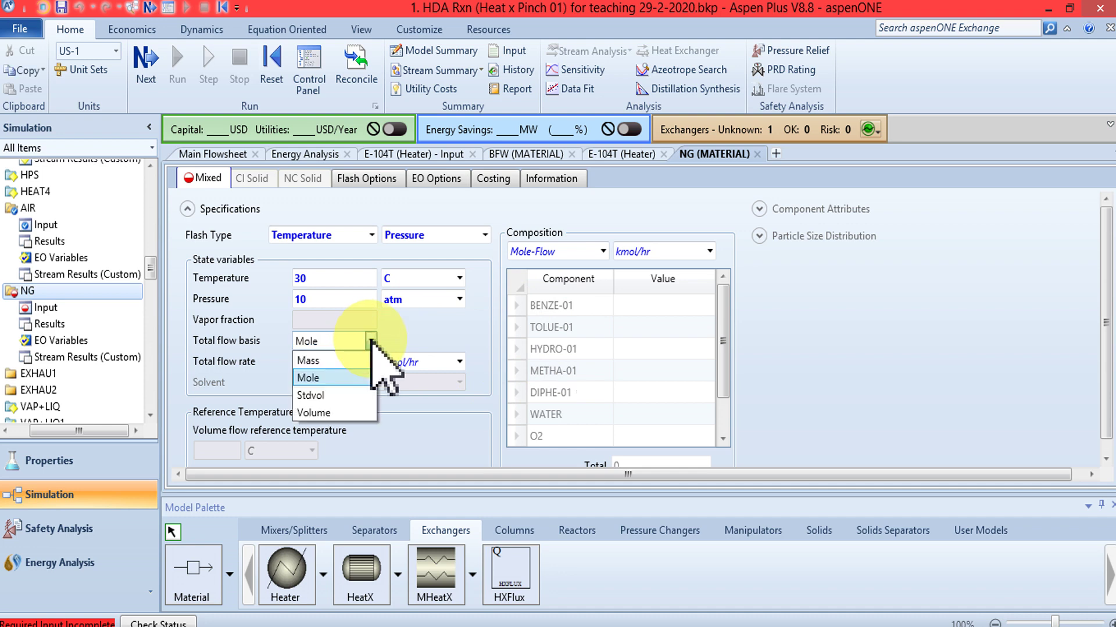
left_click(370, 361)
left_click(379, 362)
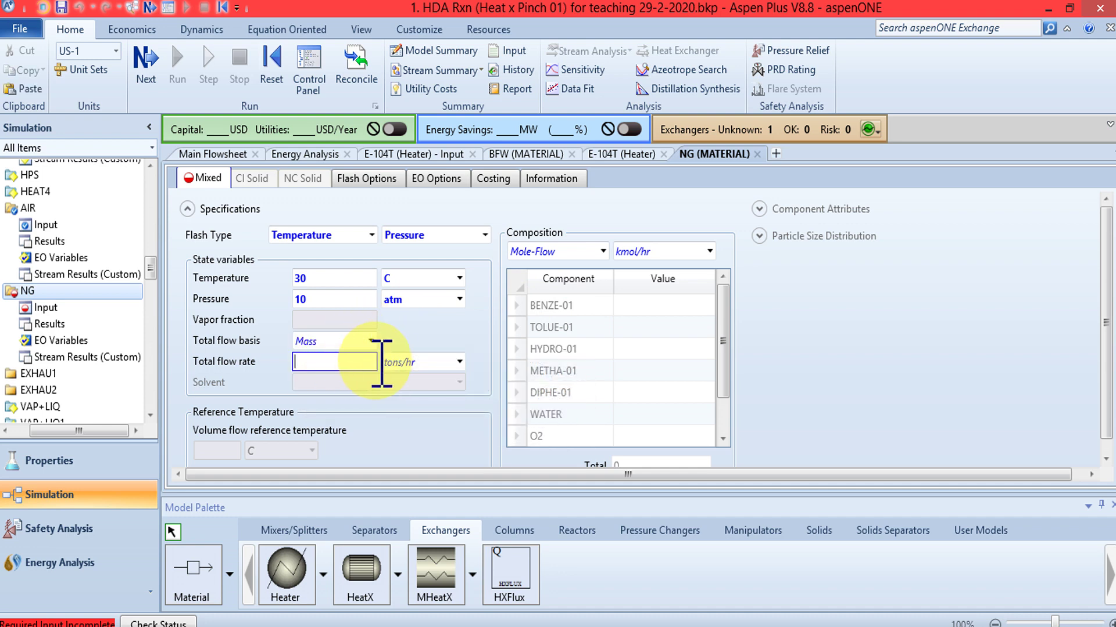
left_click(459, 362)
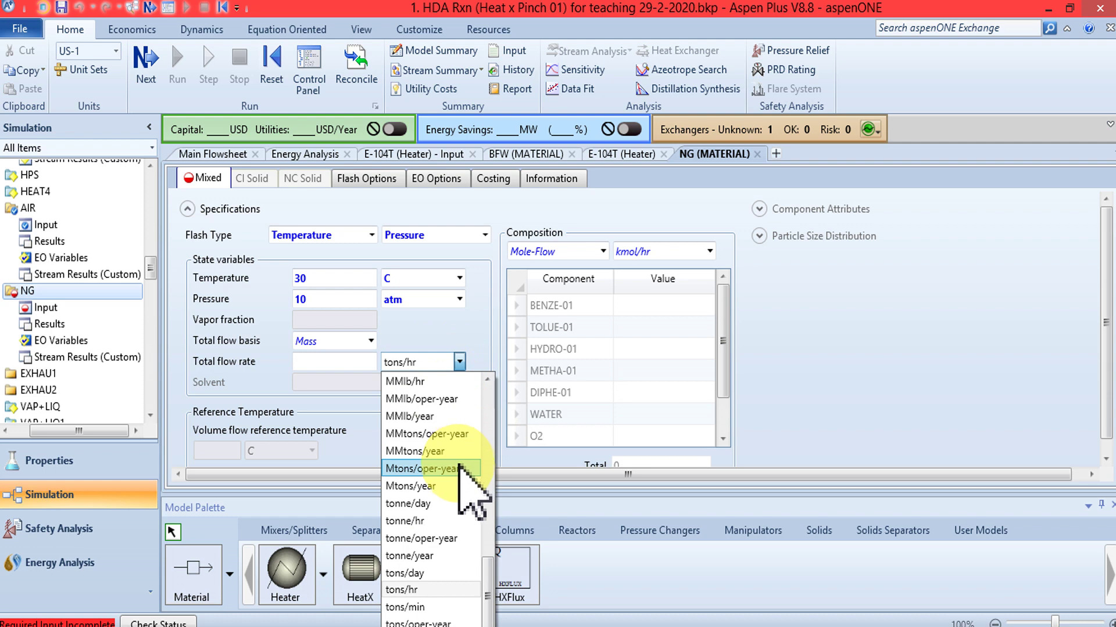
left_click(452, 325)
left_click(325, 361)
type("1")
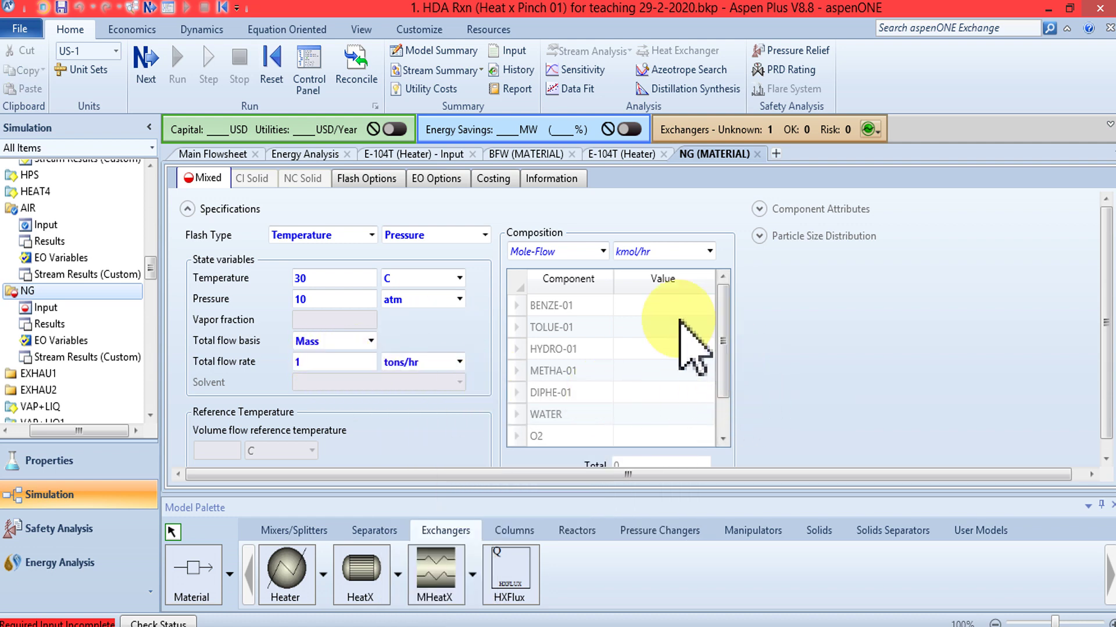
Specify the NG composition as Mass-Frac with a value of 1 for METHA-01.
left_click(602, 252)
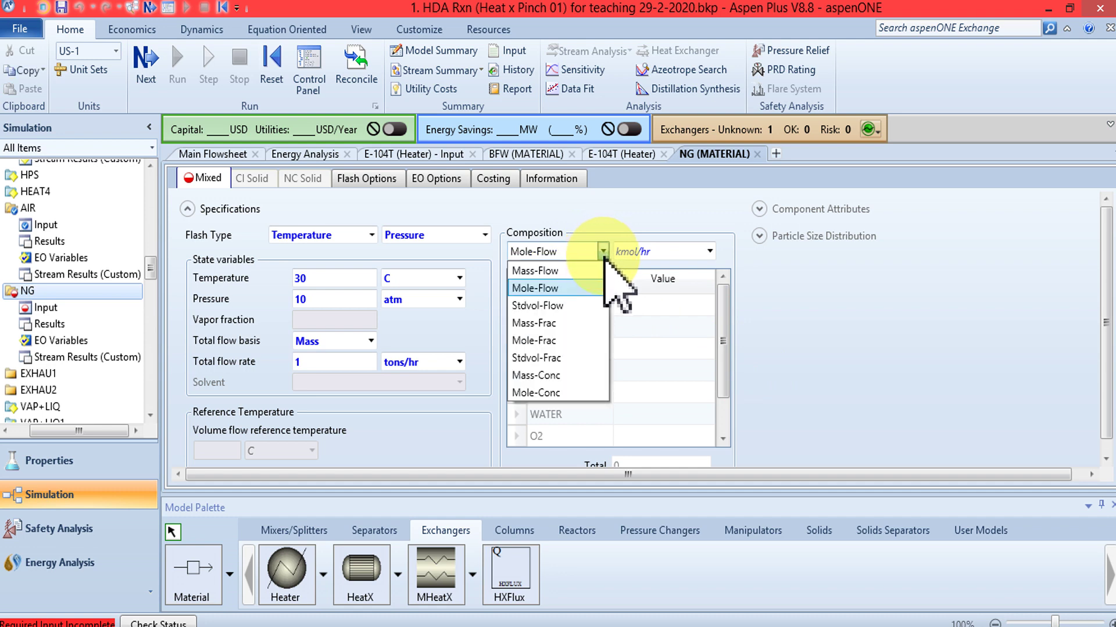
left_click(567, 323)
left_click(625, 370)
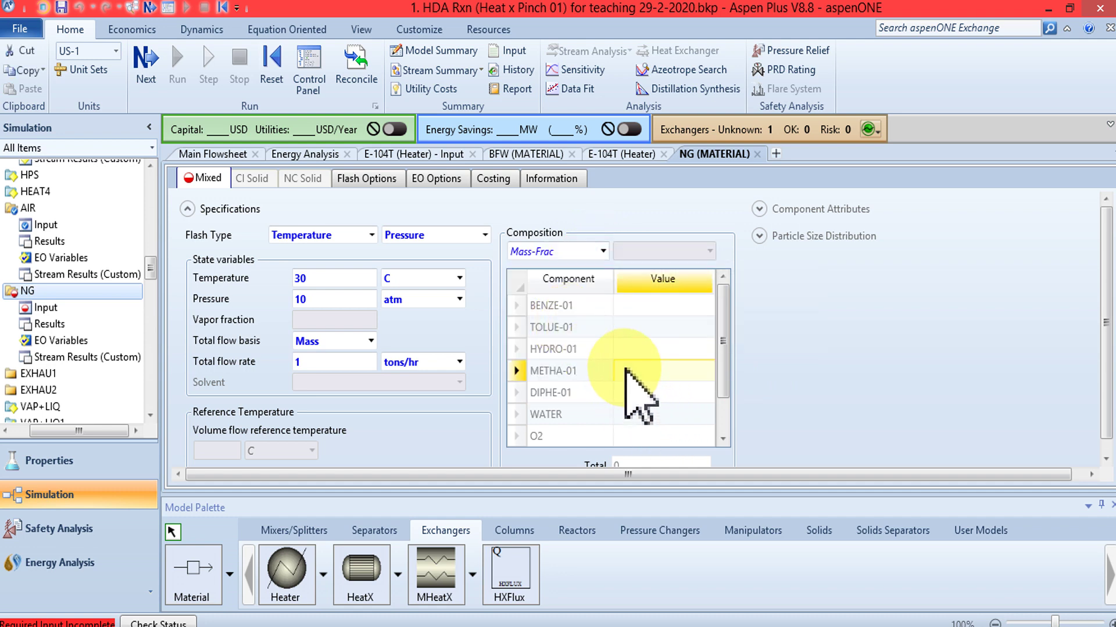
type("1")
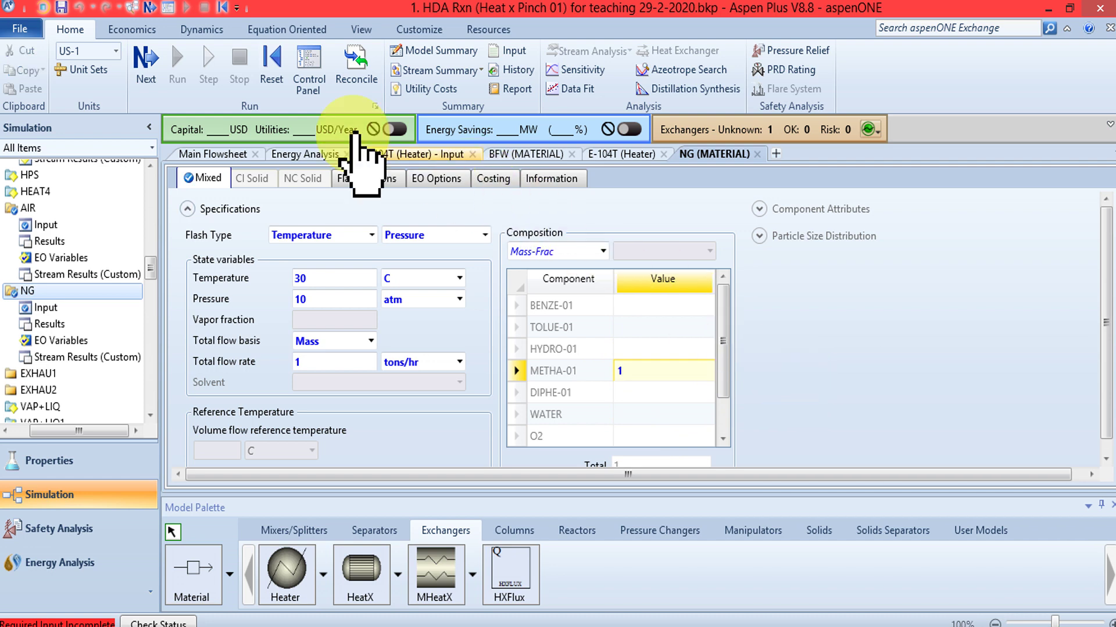
Set the BURNER reactor's operating temperature to 1000 C and pressure to 5 atm.
left_click(150, 79)
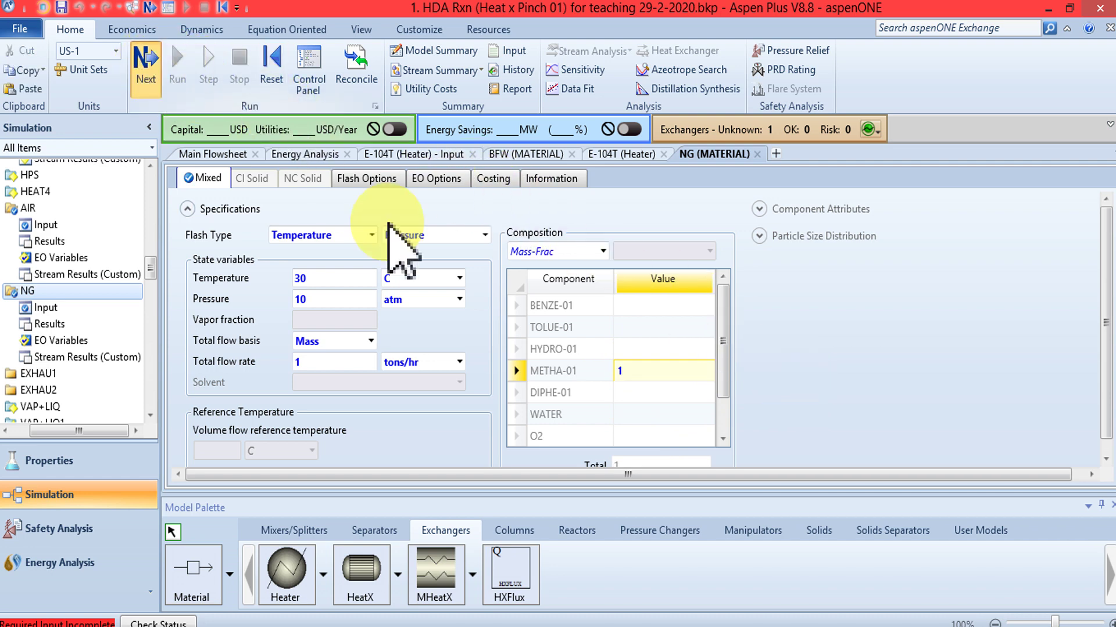
left_click(367, 225)
left_click(346, 264)
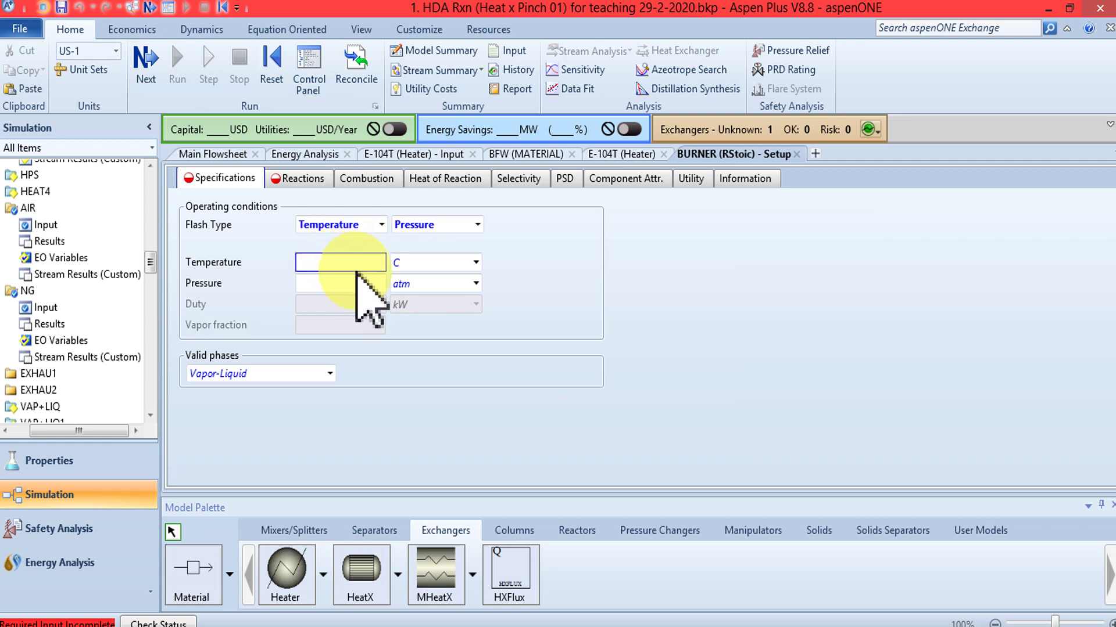
type("1000")
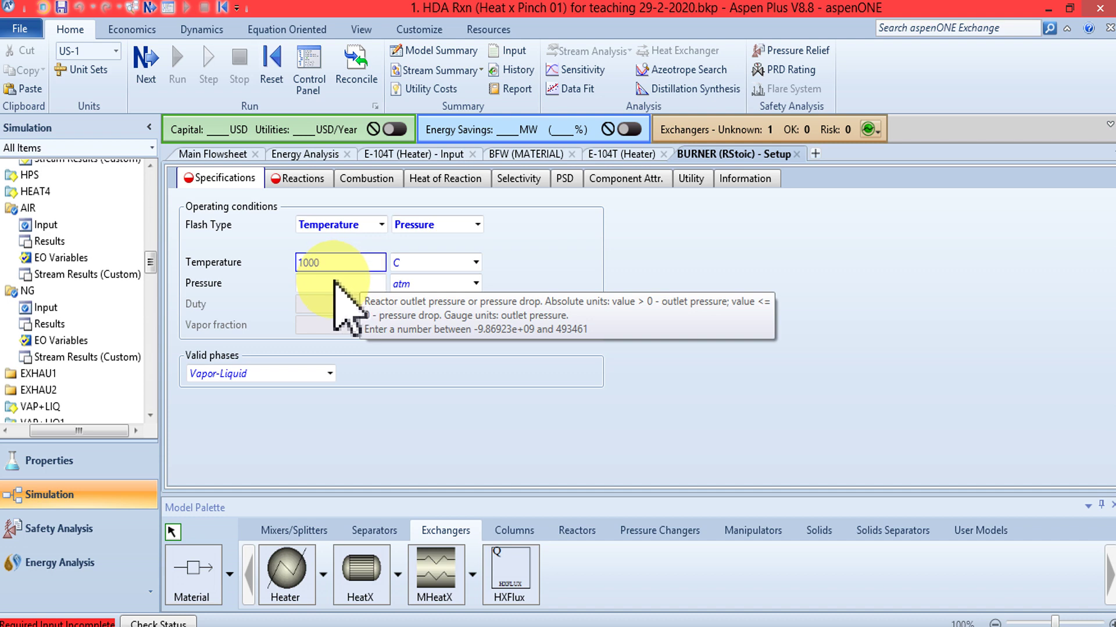
left_click(337, 284)
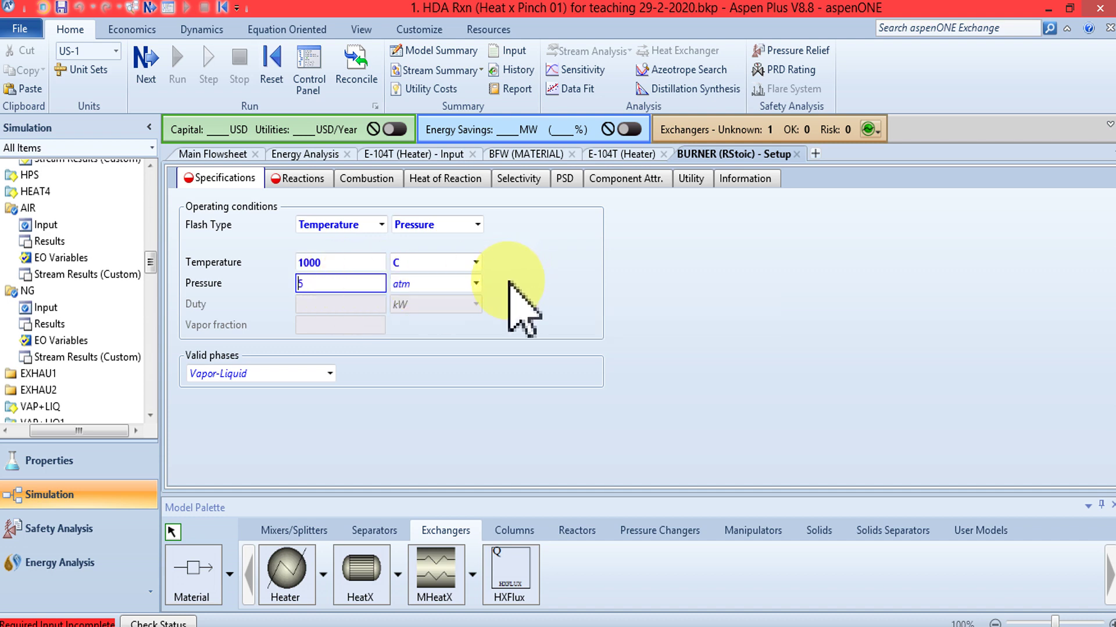
type("5")
key("Return")
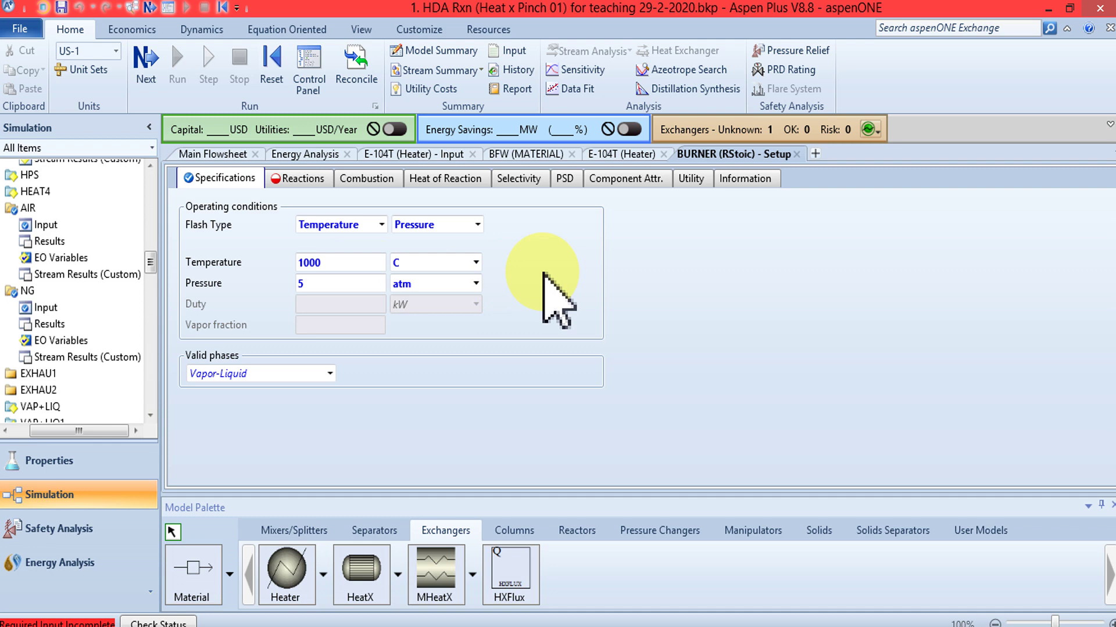
Create a new BURNER reaction with reactants O2 at coefficient -2 and METHA-01 at coefficient -1.
left_click(300, 178)
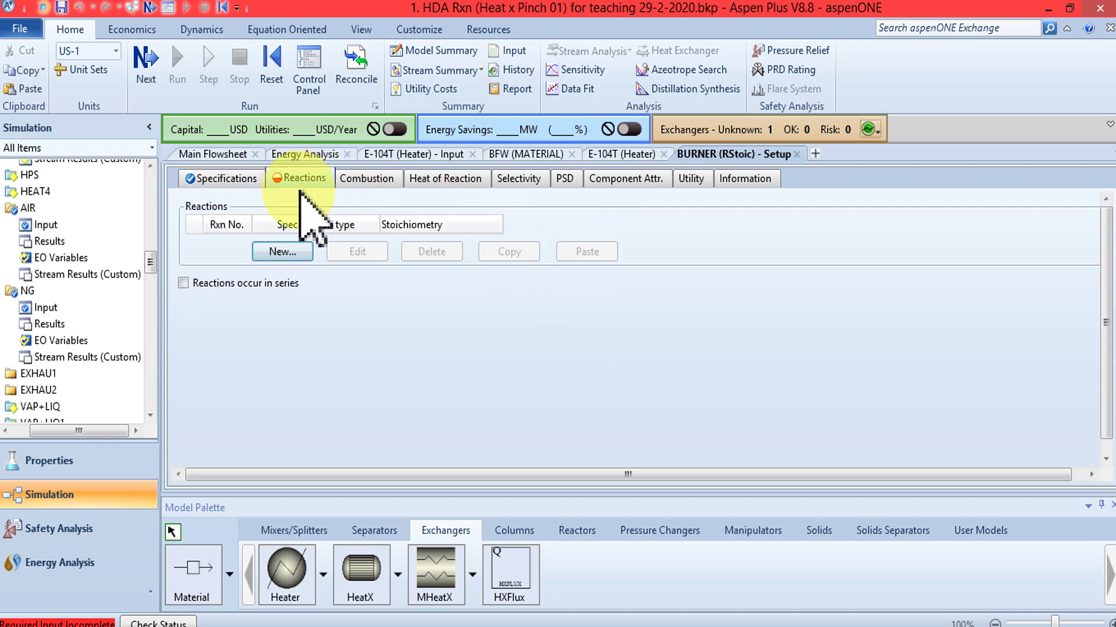
left_click(283, 253)
left_click(414, 265)
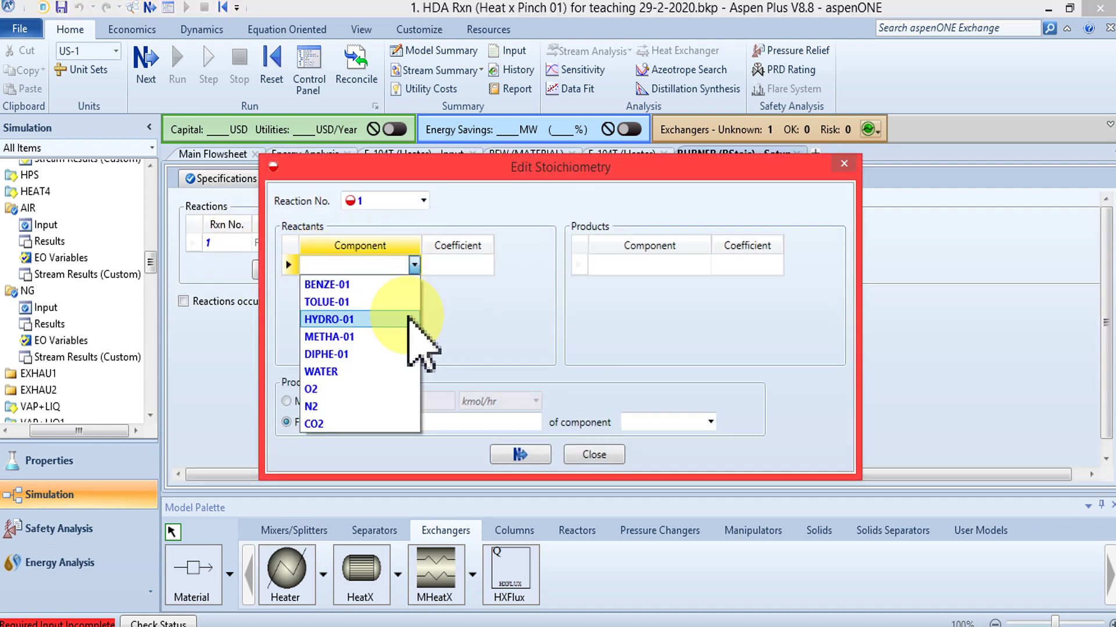
left_click(346, 390)
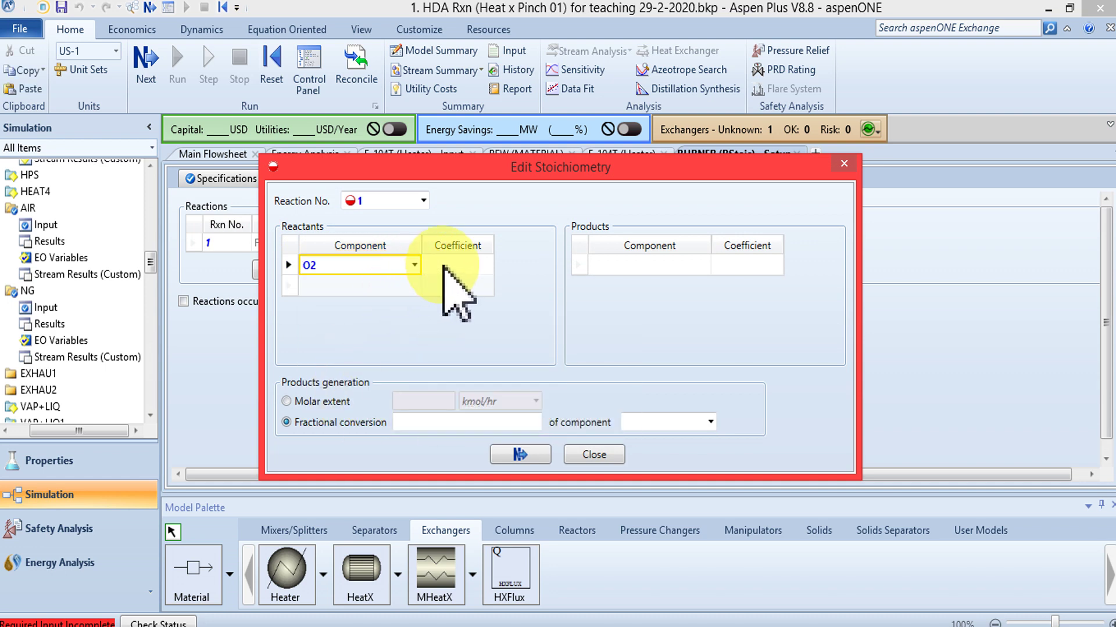
left_click(414, 285)
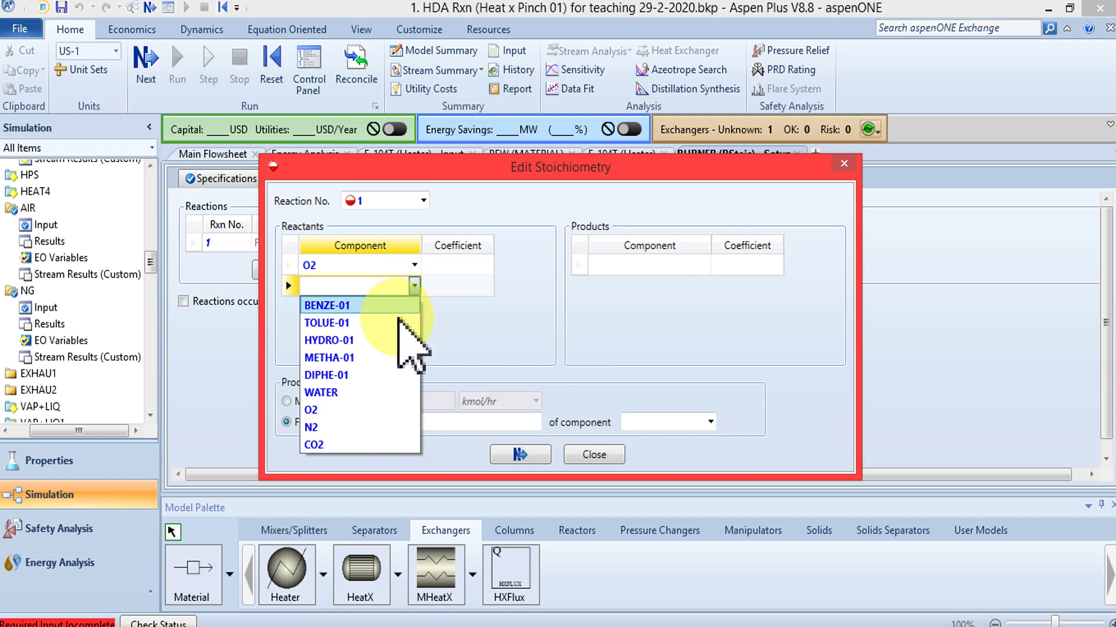
left_click(325, 358)
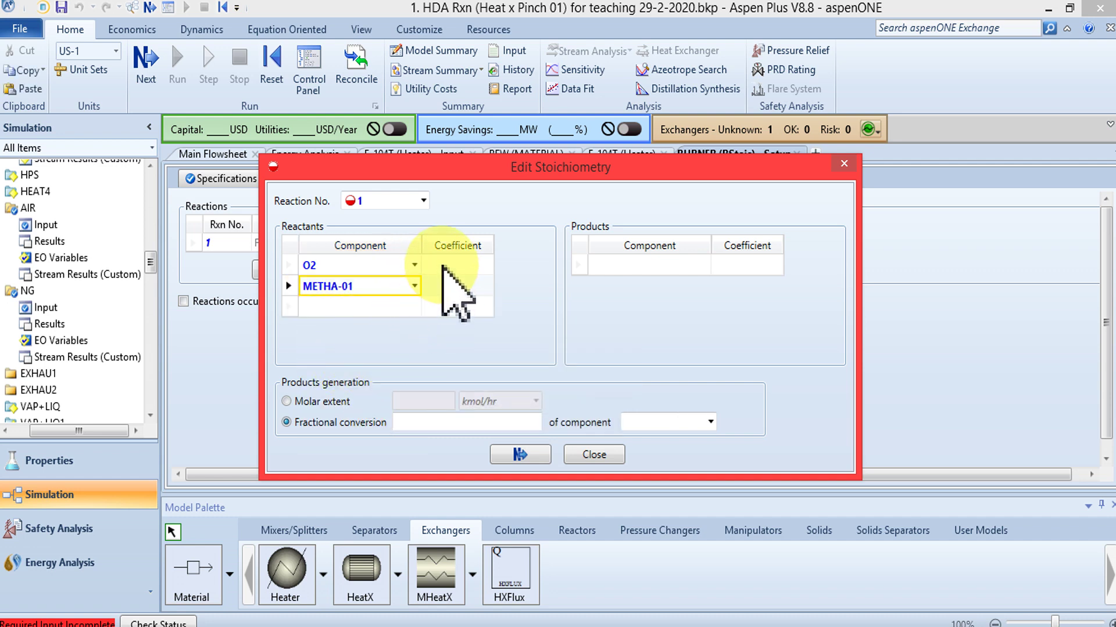
left_click(444, 267)
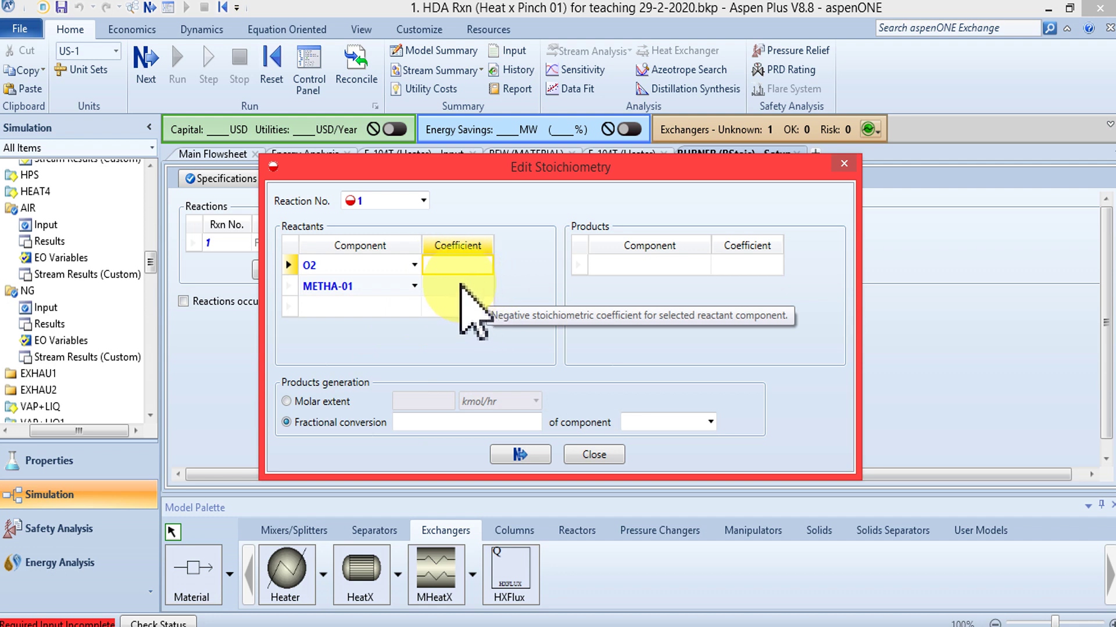
left_click(459, 285)
type("-1")
Add the reaction products CO2 with coefficient 1 and WATER with coefficient 2.
left_click(639, 266)
left_click(703, 265)
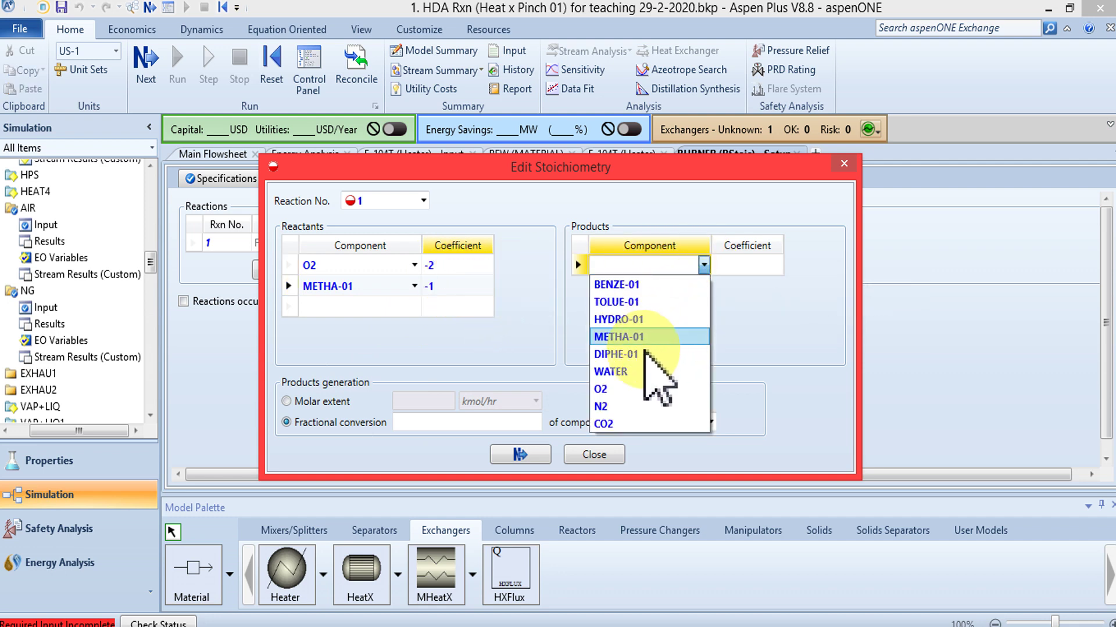
left_click(628, 423)
left_click(732, 266)
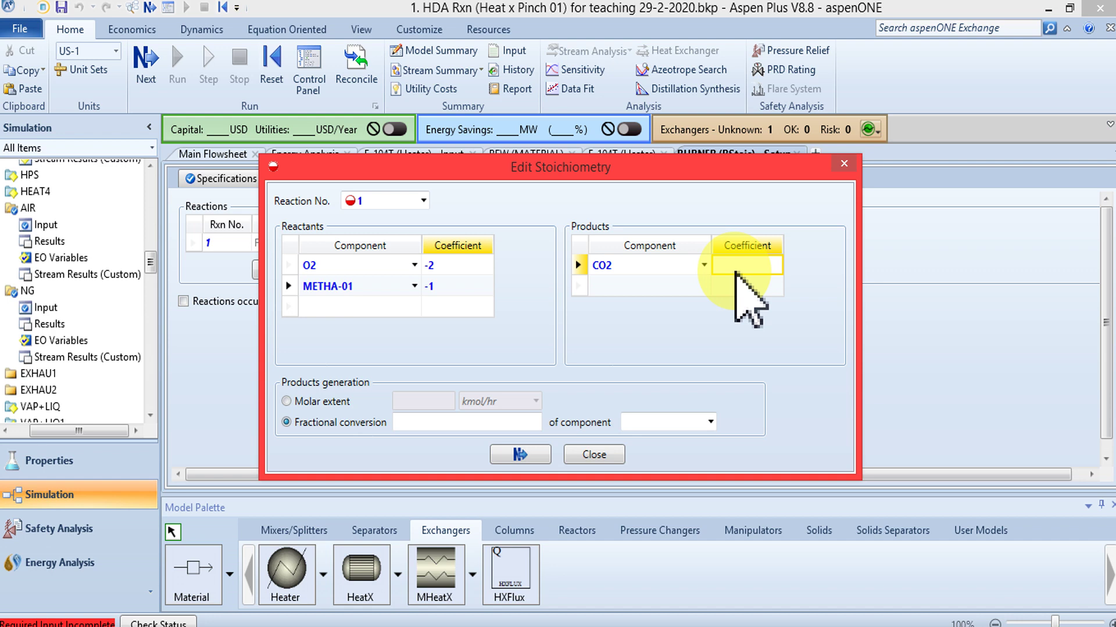
type("1")
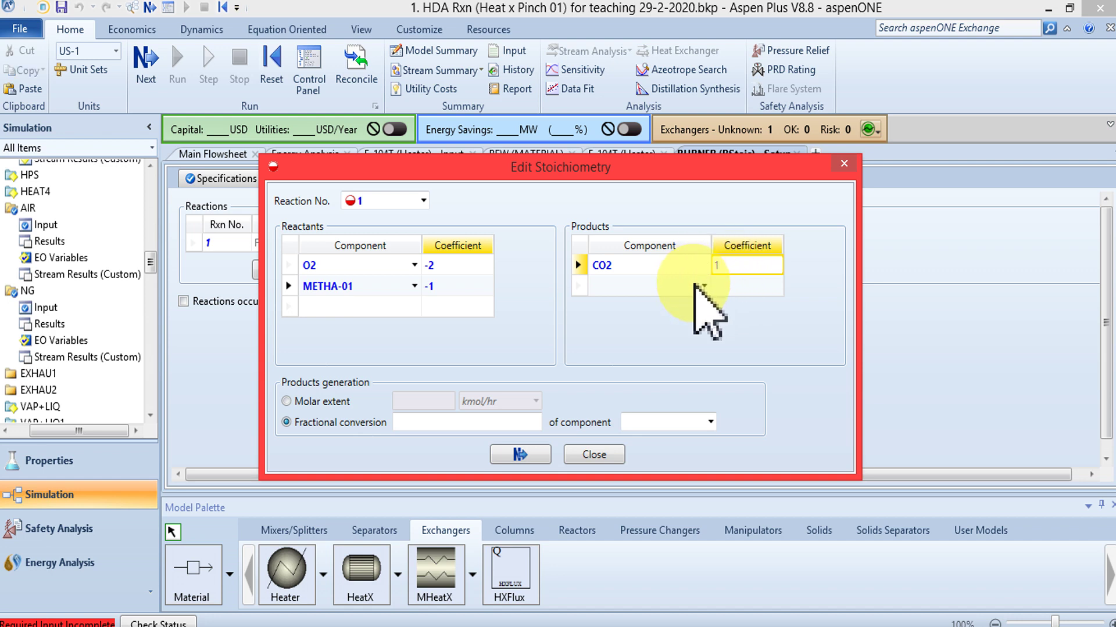
left_click(697, 285)
left_click(704, 285)
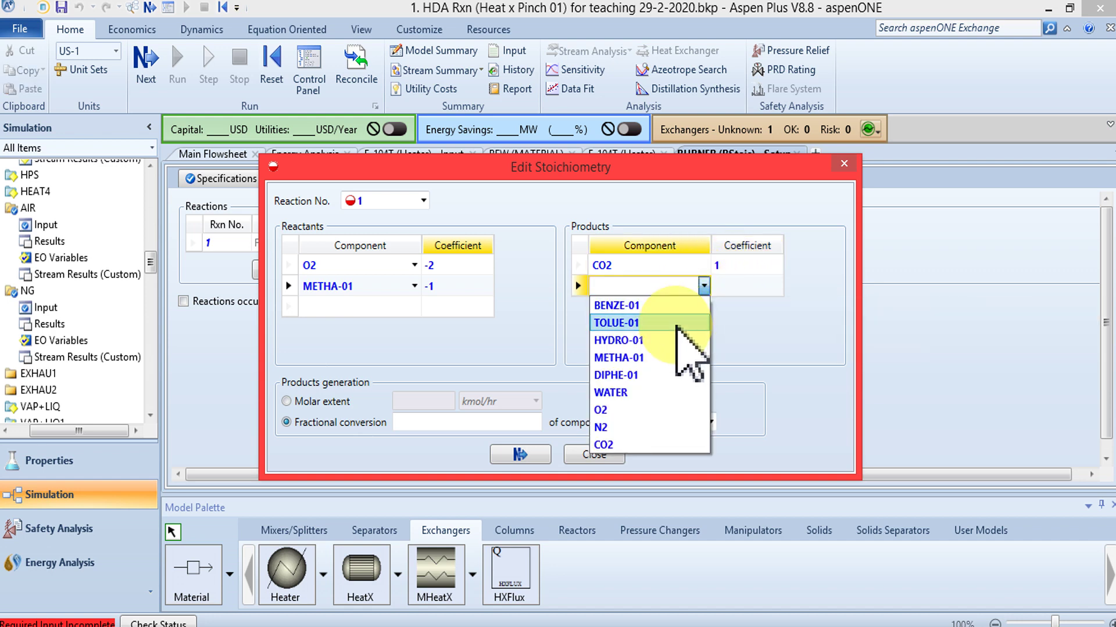
left_click(639, 393)
left_click(728, 285)
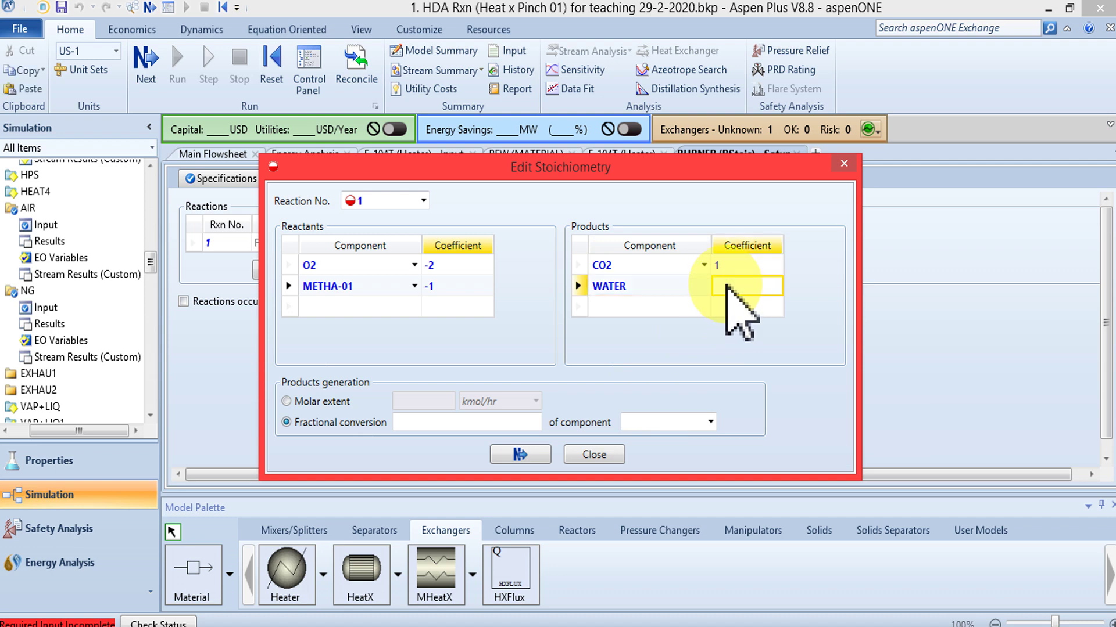
Set the reaction's fractional conversion to 1 of component METHA-01, and enable generation of combustion reactions for BURNER.
left_click(481, 422)
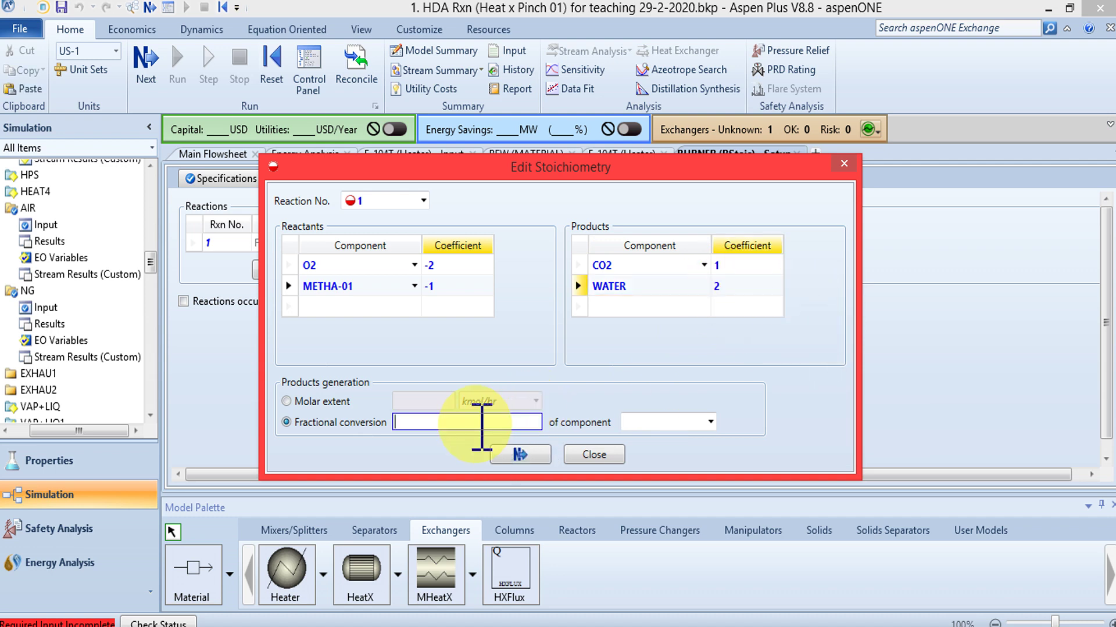
type("1")
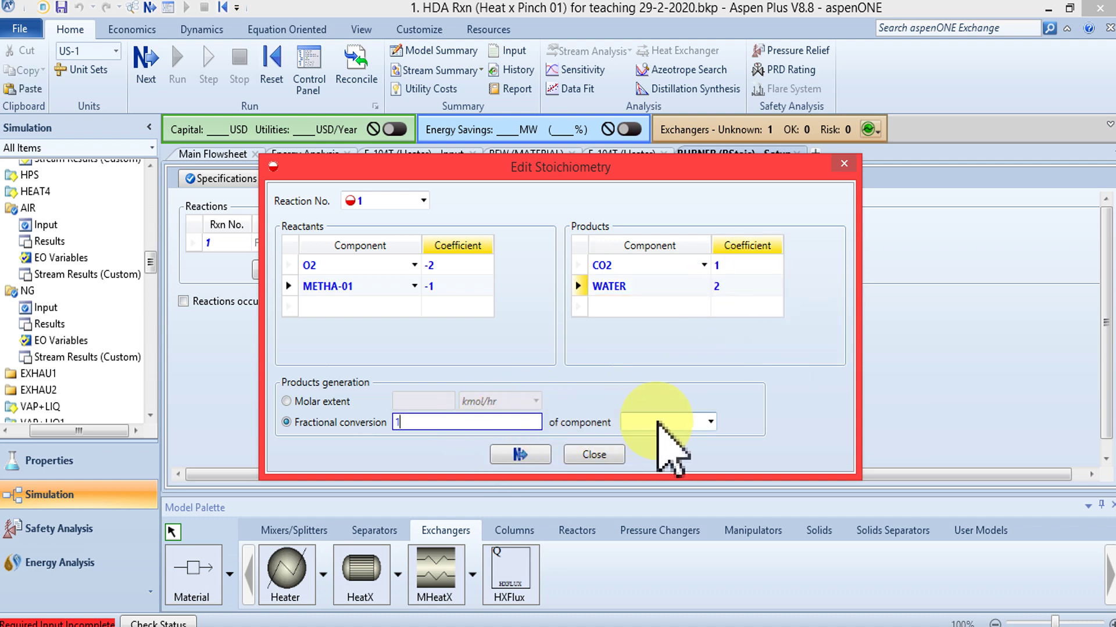
left_click(709, 423)
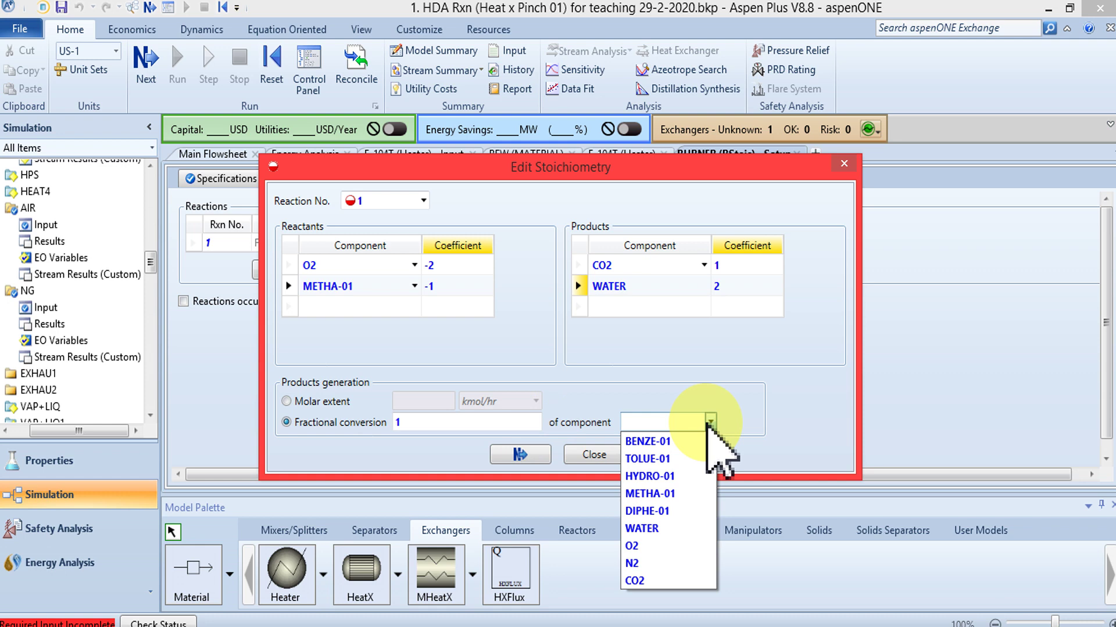
left_click(658, 494)
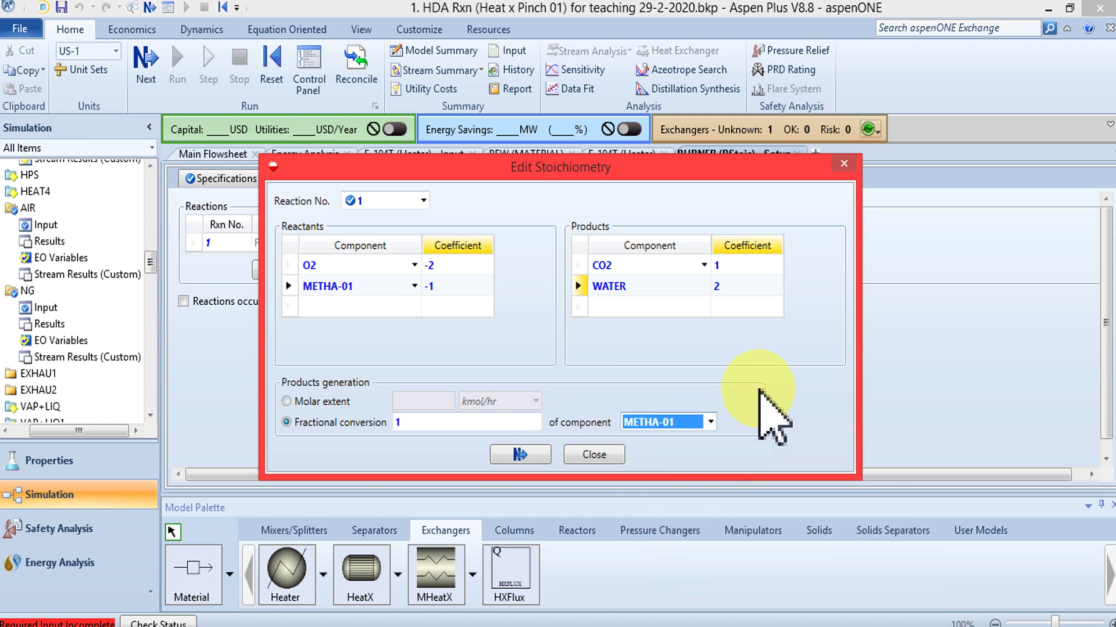
left_click(525, 456)
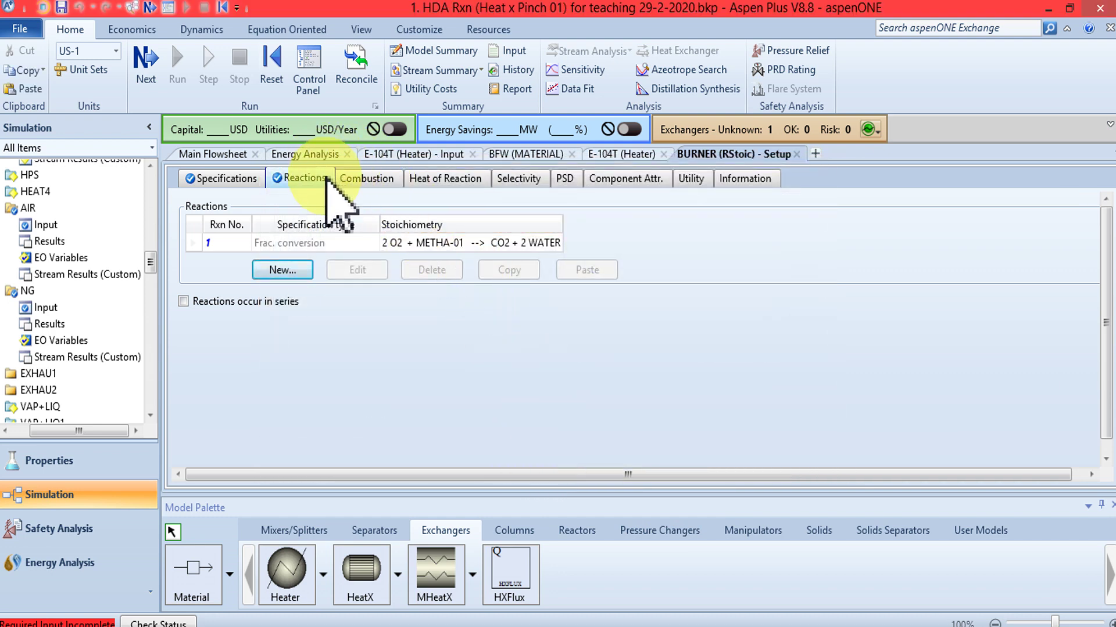
left_click(377, 180)
left_click(256, 226)
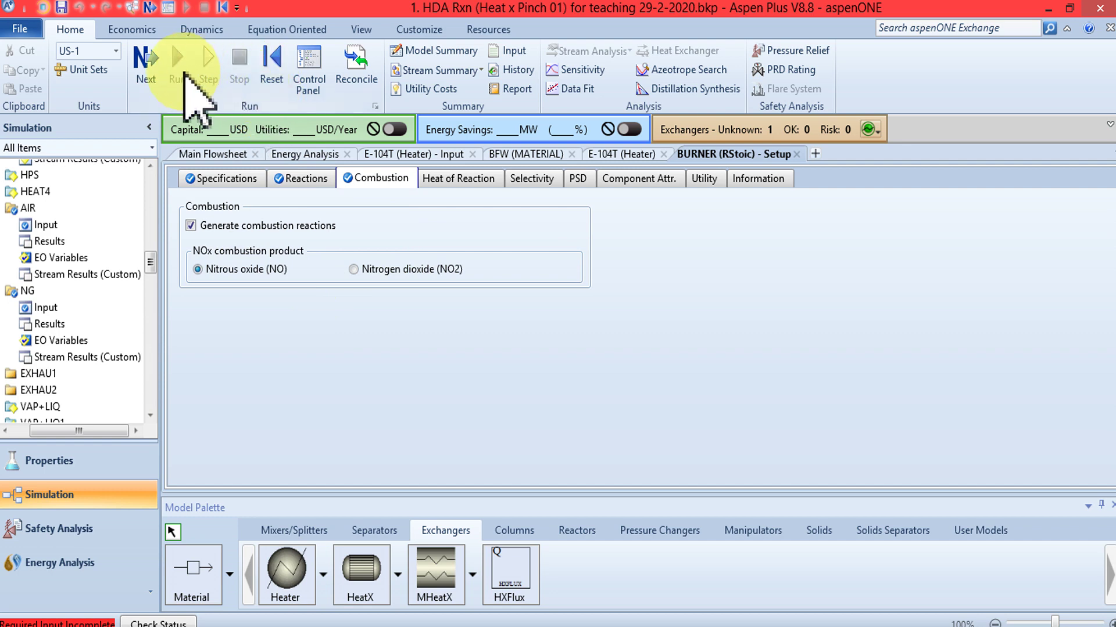
Specify heater H-101S with a pressure of 5 atm and a temperature of 950 C.
left_click(142, 64)
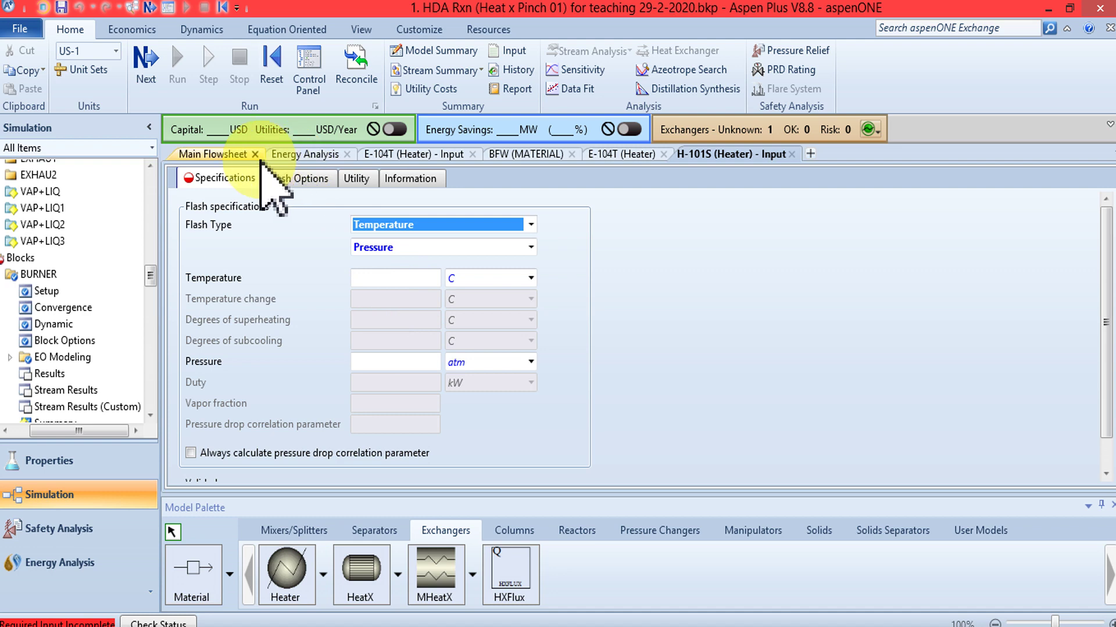
left_click(392, 362)
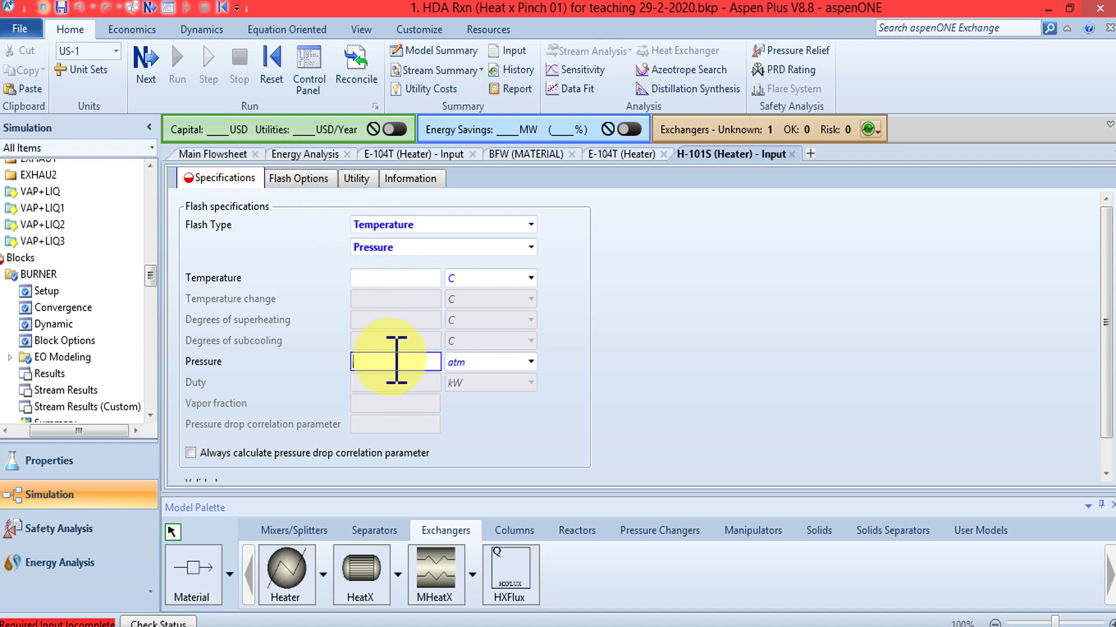
type("5")
left_click(401, 279)
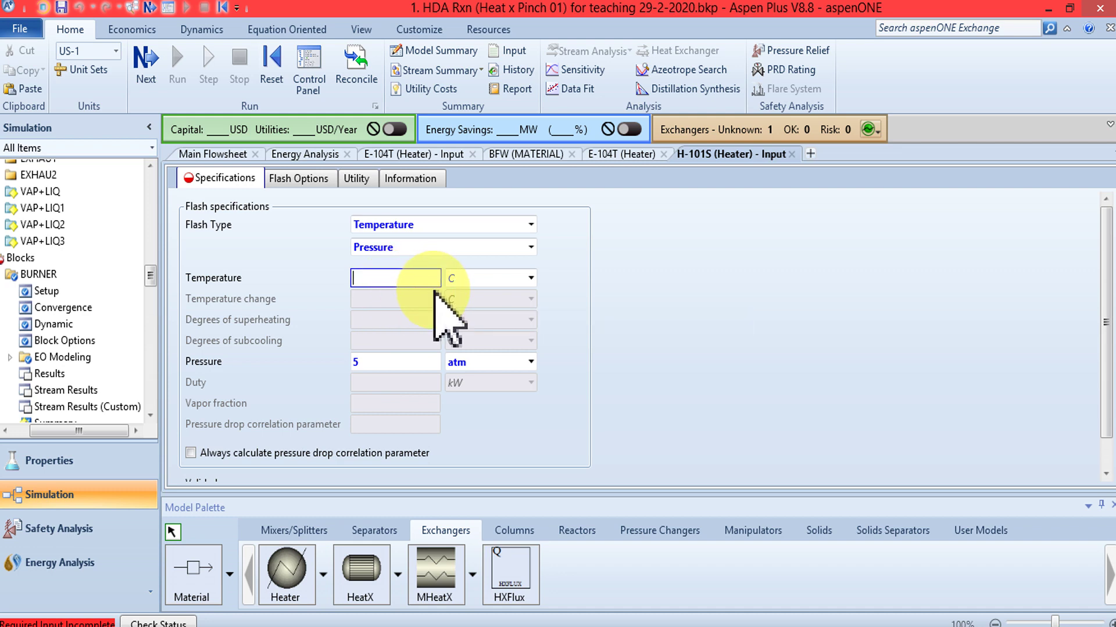
type("950")
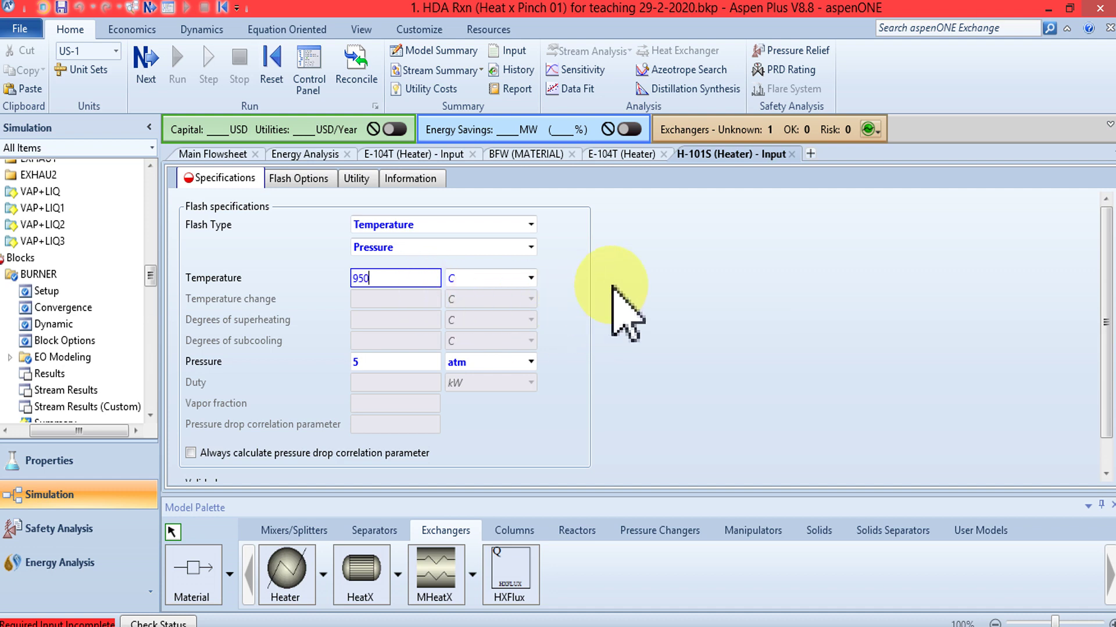
key("Return")
Reinitialize the whole simulation and run it.
left_click(273, 56)
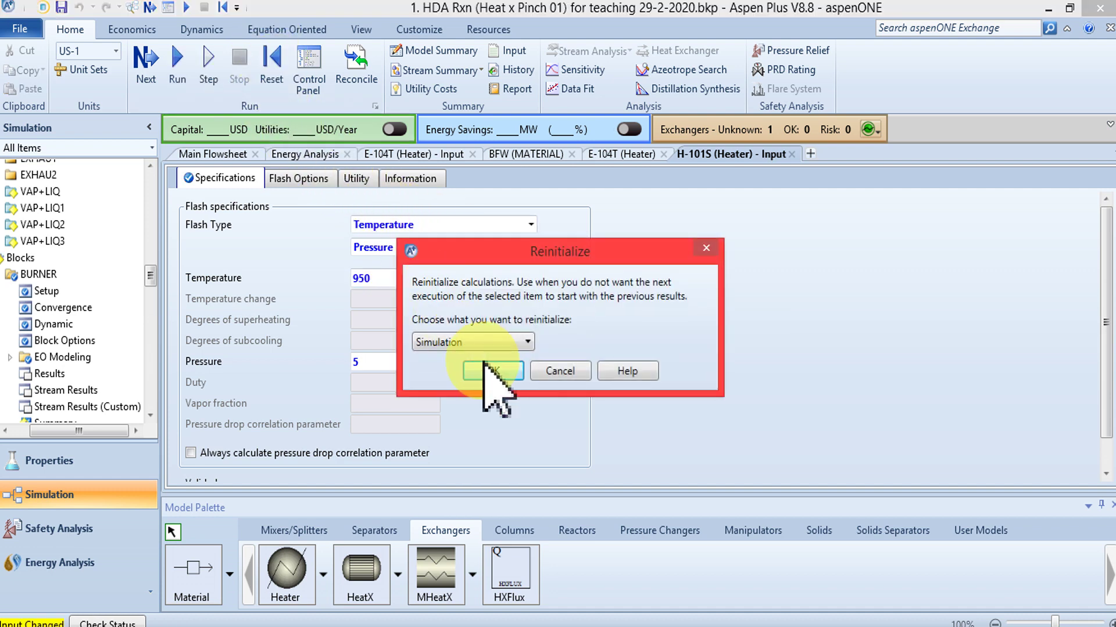
left_click(493, 371)
left_click(645, 348)
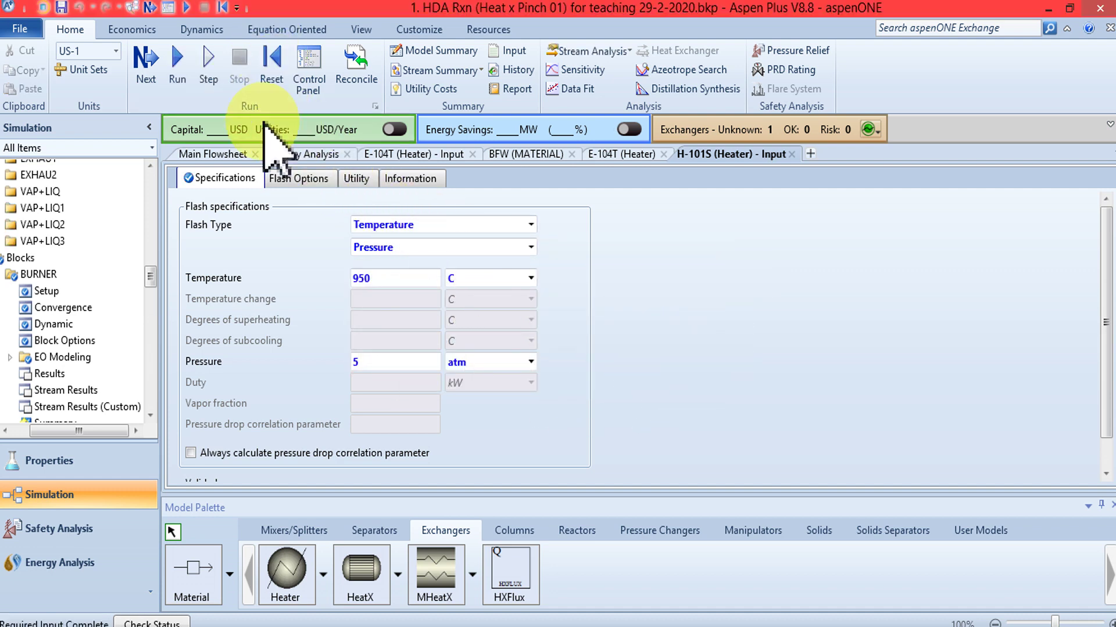
left_click(178, 58)
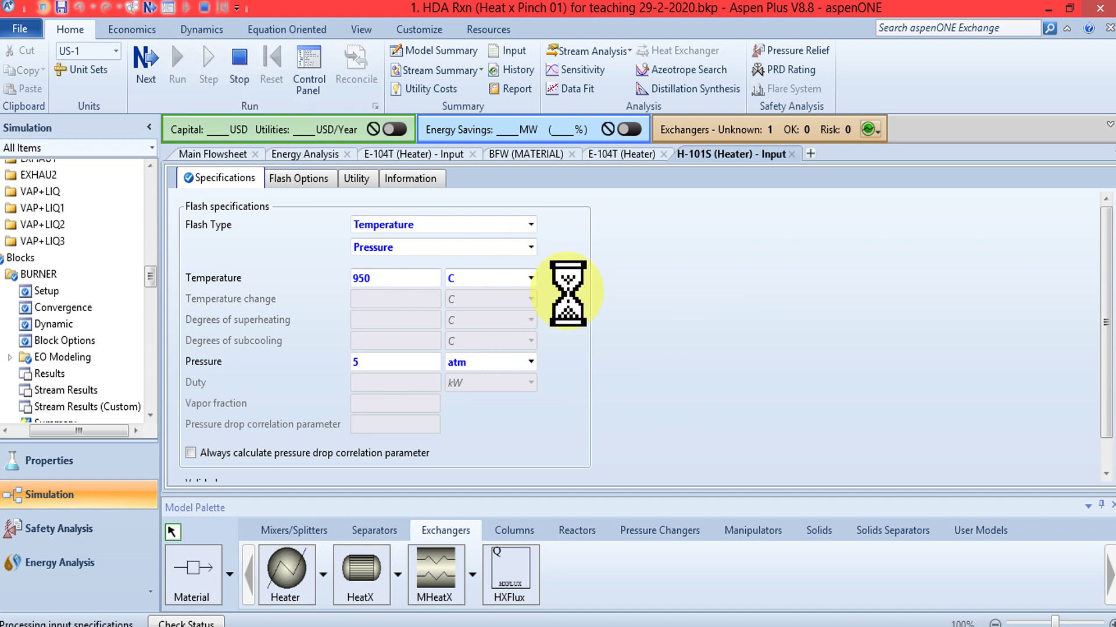
Open the main flowsheet and move the H-101S heat duty label slightly lower beneath the heater.
left_click(212, 154)
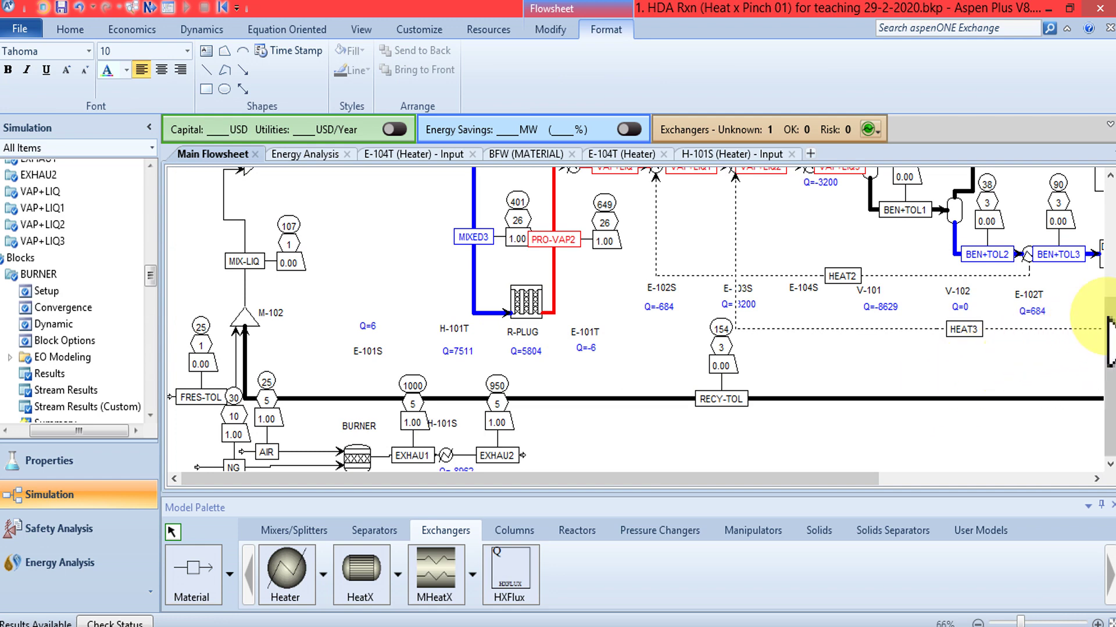
left_click(1109, 464)
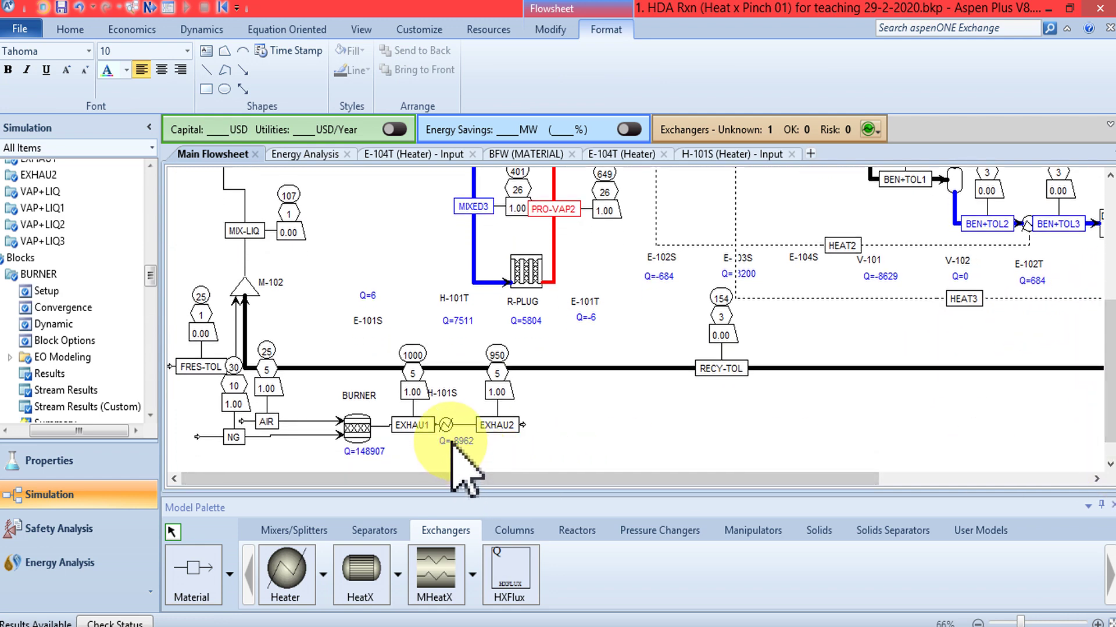
mouse_move(452, 442)
left_mouse_down()
mouse_move(444, 451)
mouse_move(456, 456)
left_mouse_up()
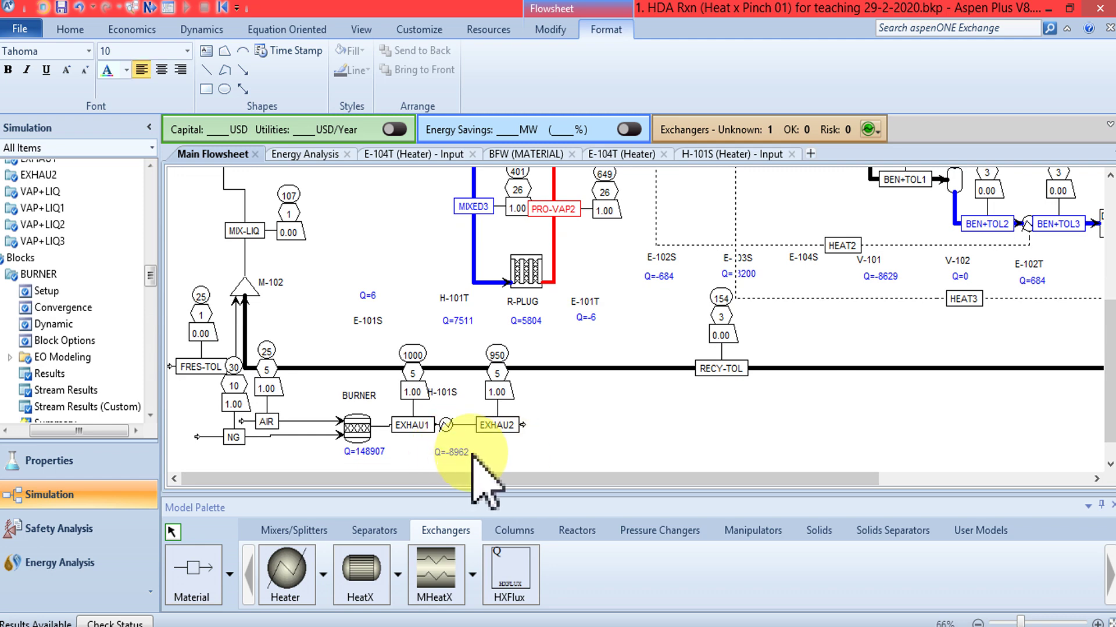
Align the exhaust line running from BURNER through heater H-101S to stream EXHAU2 on the main flowsheet.
left_click_drag(1107, 407, 1098, 366)
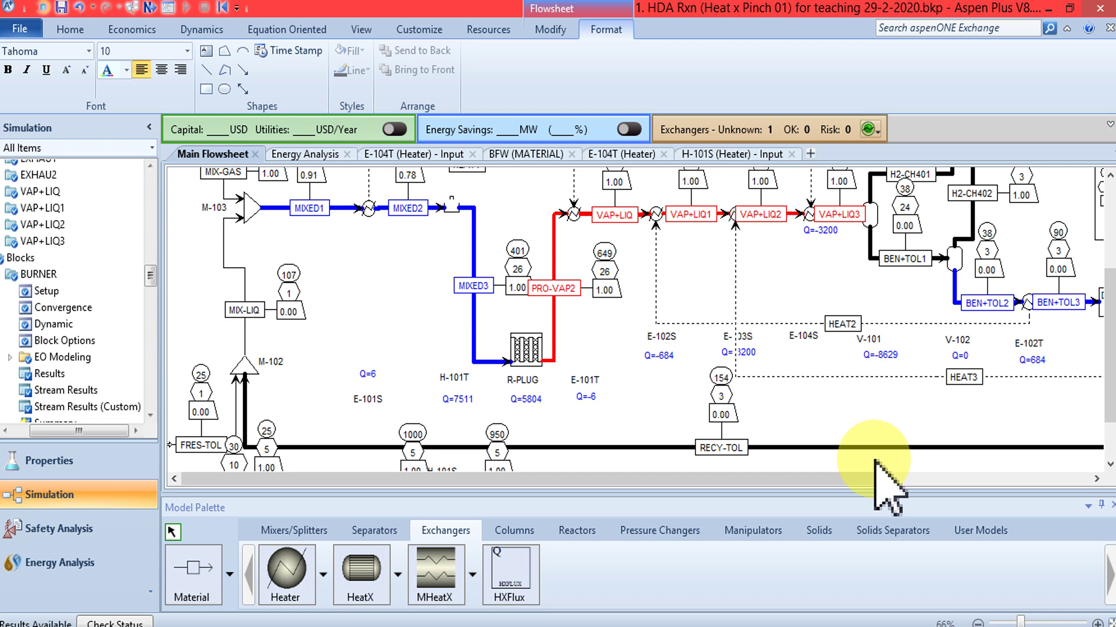
scroll(1104, 349, "down", 2)
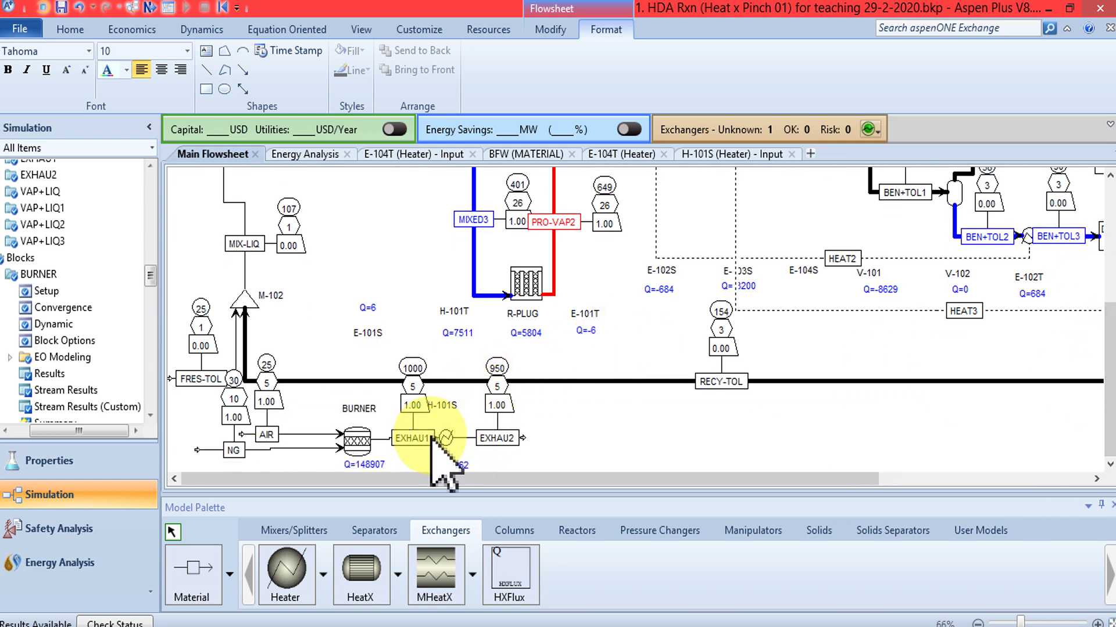
left_click(377, 440)
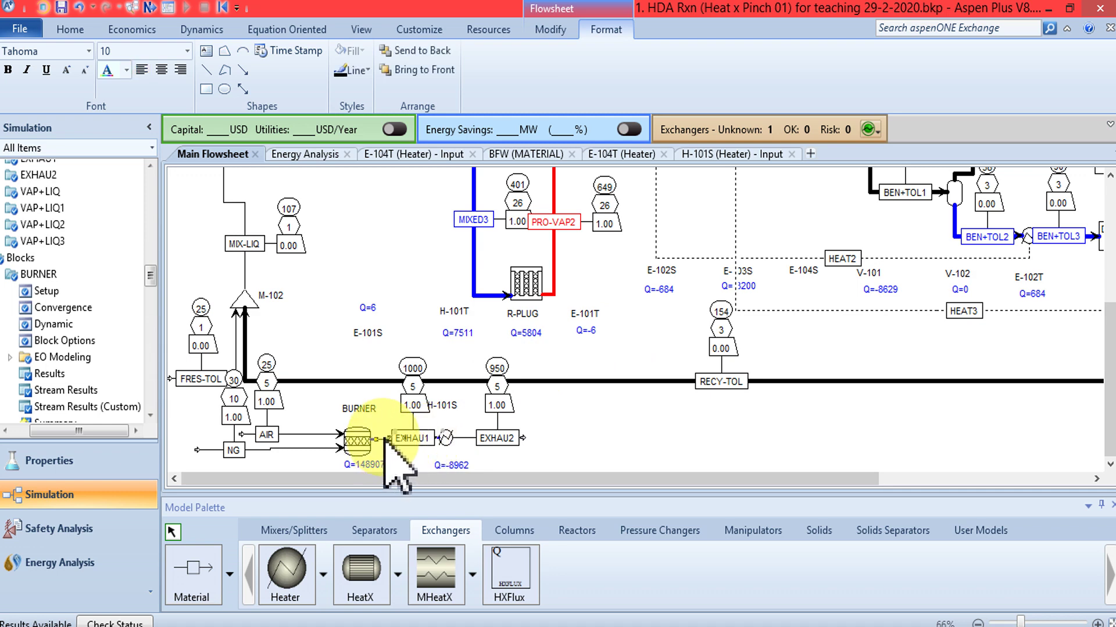
left_click(550, 29)
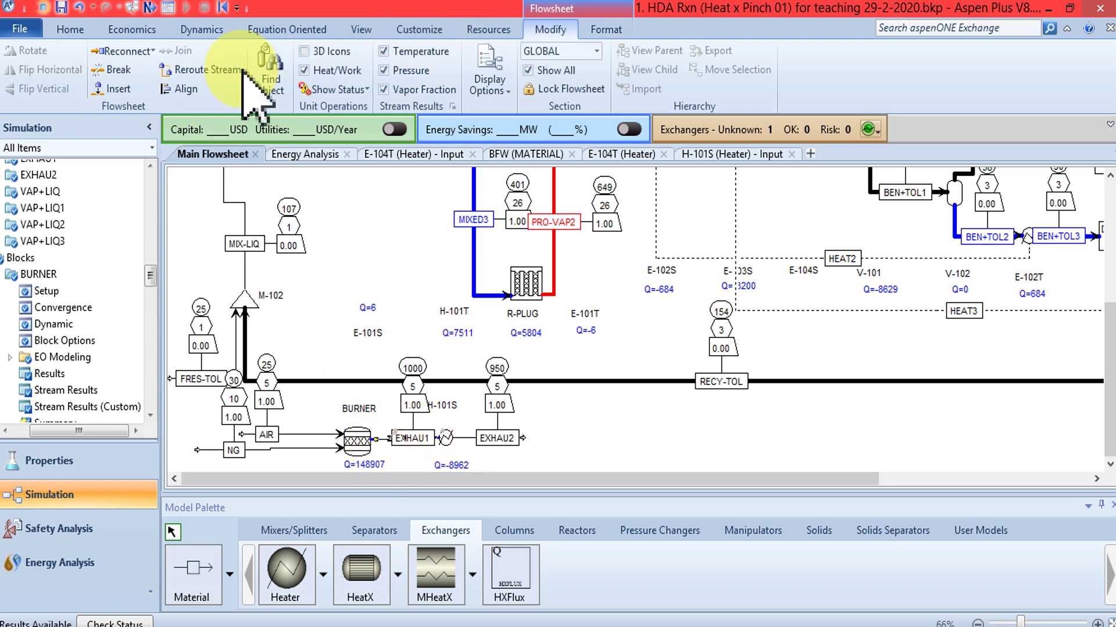
left_click(474, 439, "ctrl")
left_click(192, 91)
left_click(447, 441)
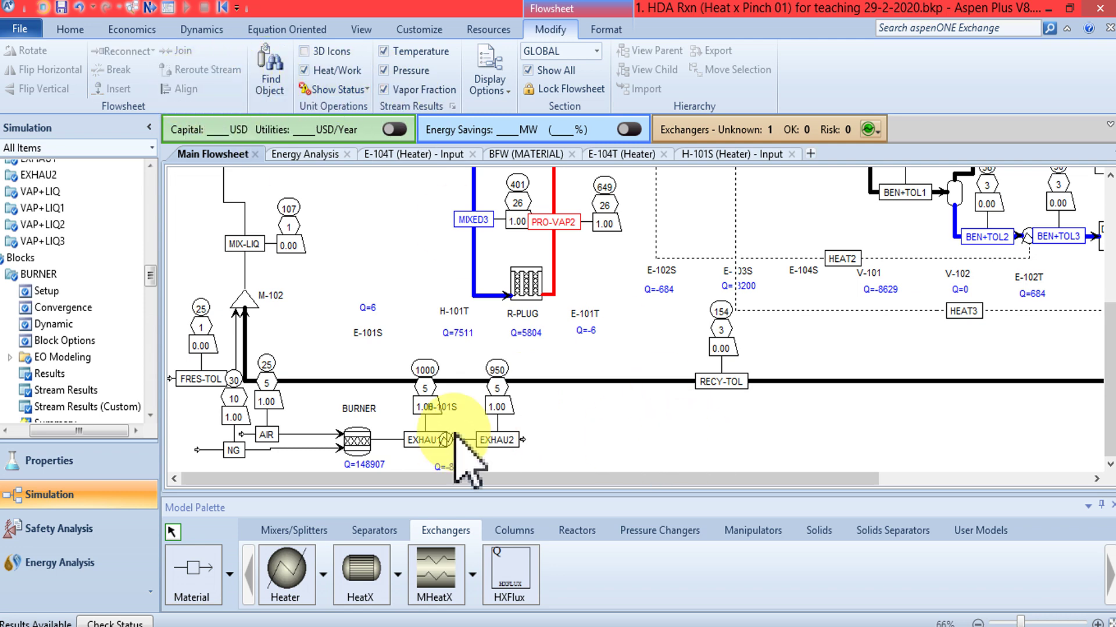
Move the EXHAU1 stream label midway between BURNER and H-101S, and straighten the NG feed line into BURNER.
left_click(401, 440)
left_click_drag(428, 440, 409, 441)
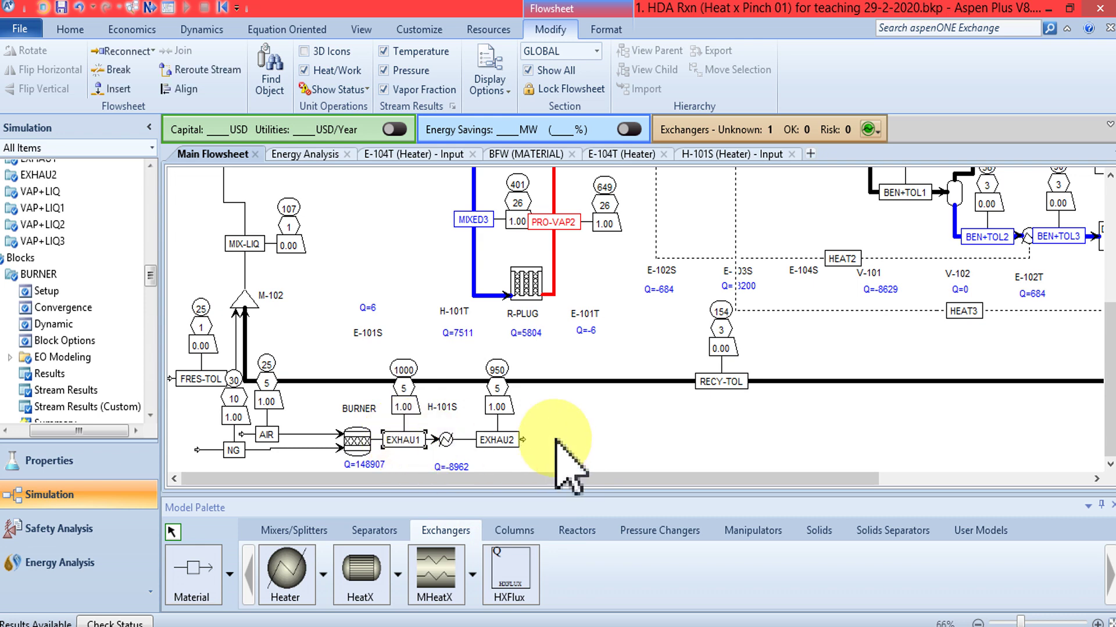
left_click_drag(310, 450, 309, 448)
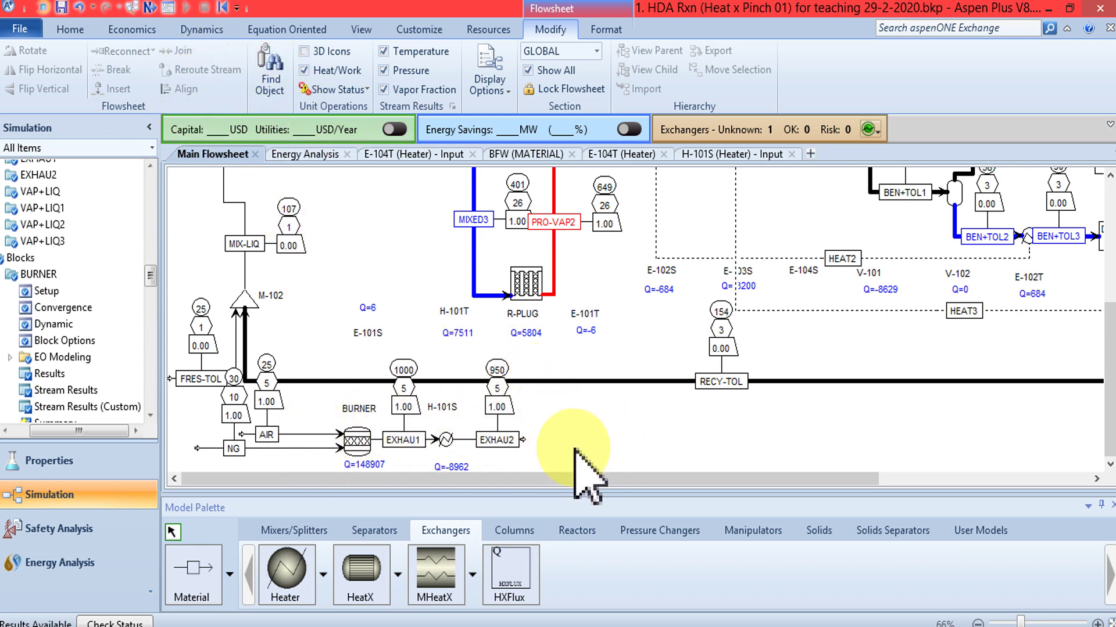
left_click(308, 434)
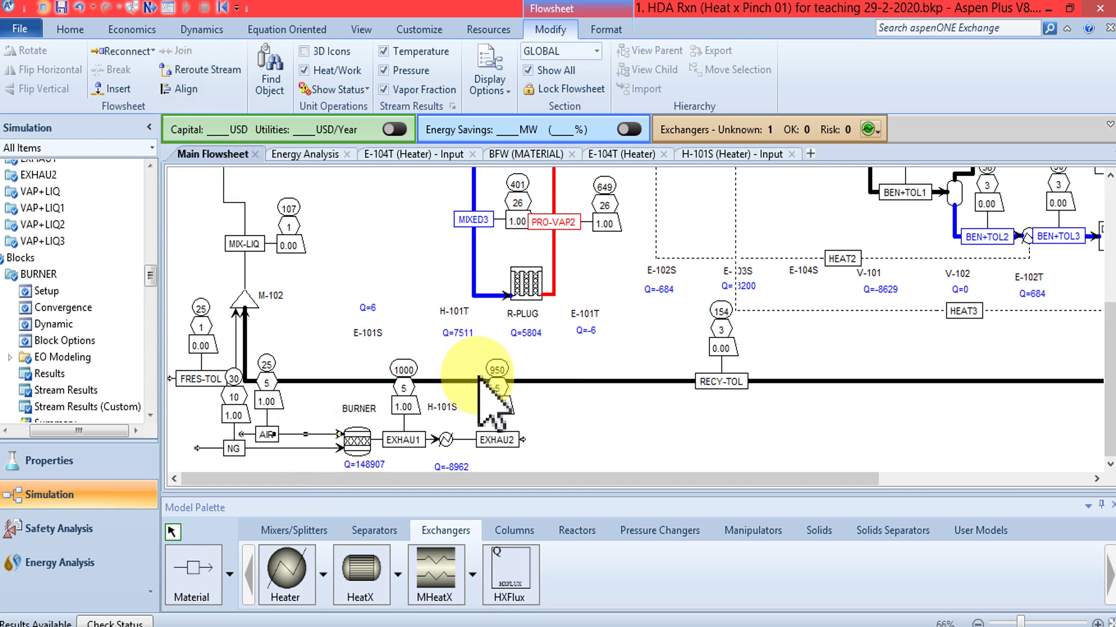
left_click(627, 436)
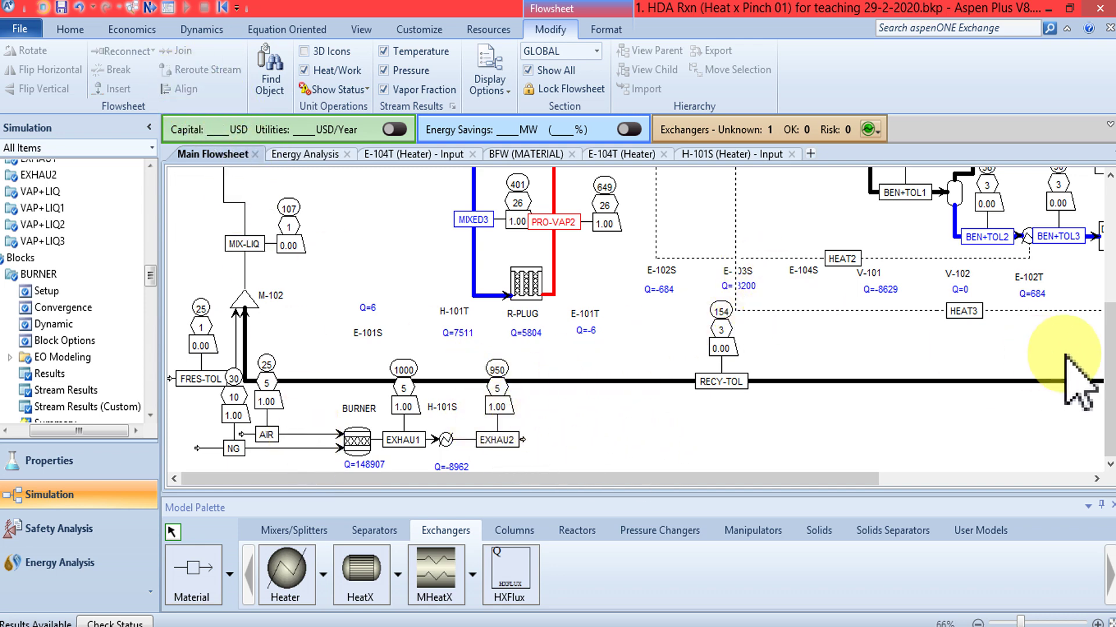
Connect a heat stream from heater H-101T to heater H-101S.
mouse_move(1105, 360)
left_mouse_down()
mouse_move(1103, 324)
mouse_move(1104, 343)
left_mouse_up()
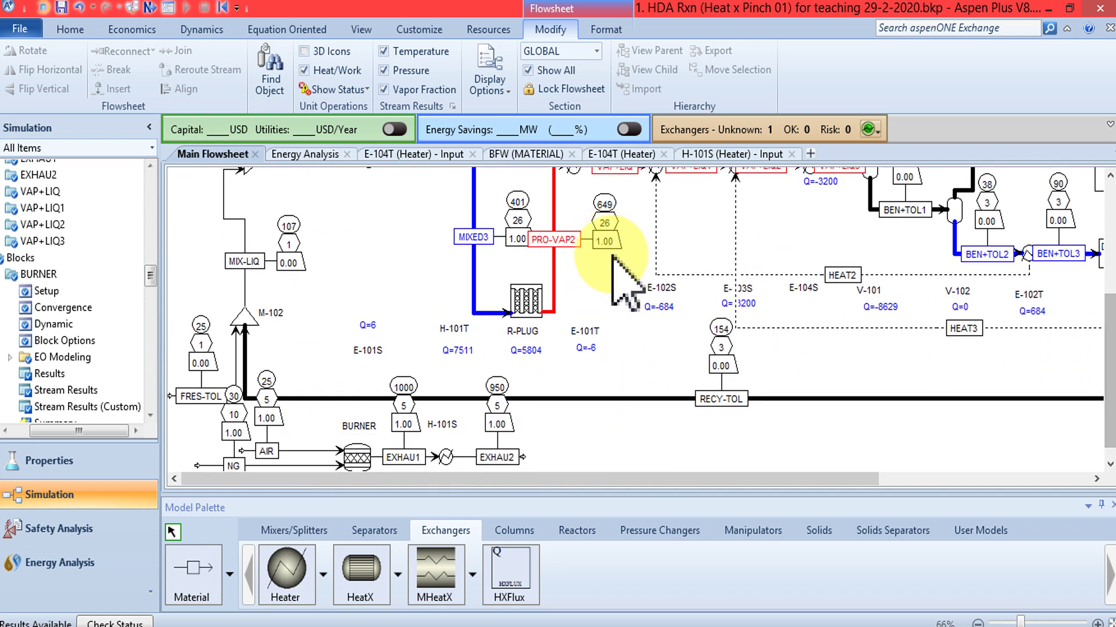
scroll(1102, 307, "up", 2)
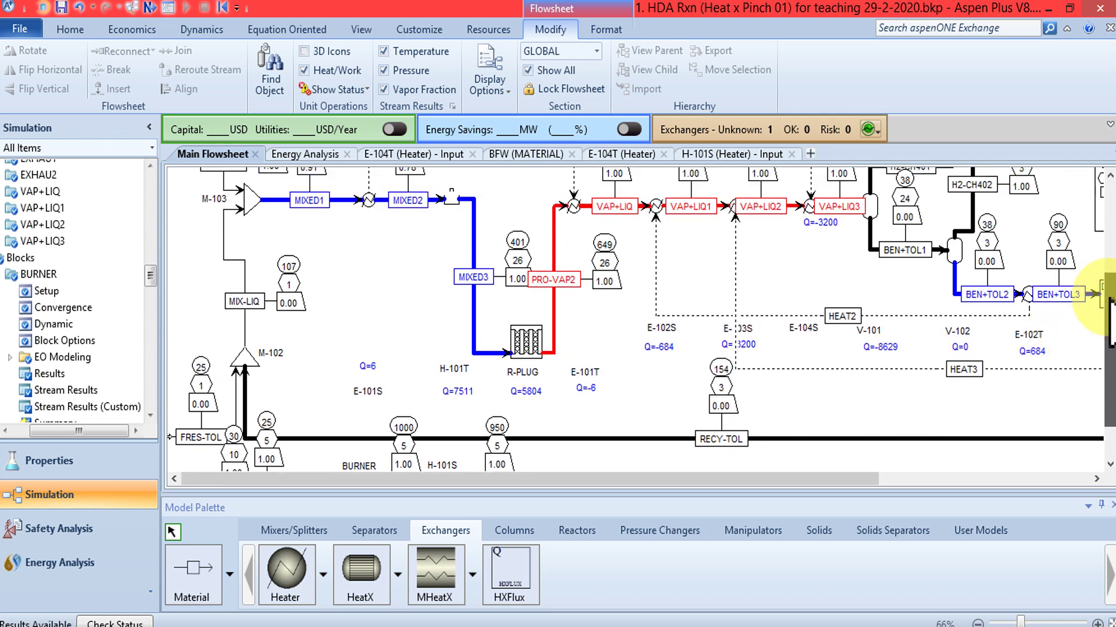
left_click(223, 569)
left_click(215, 468)
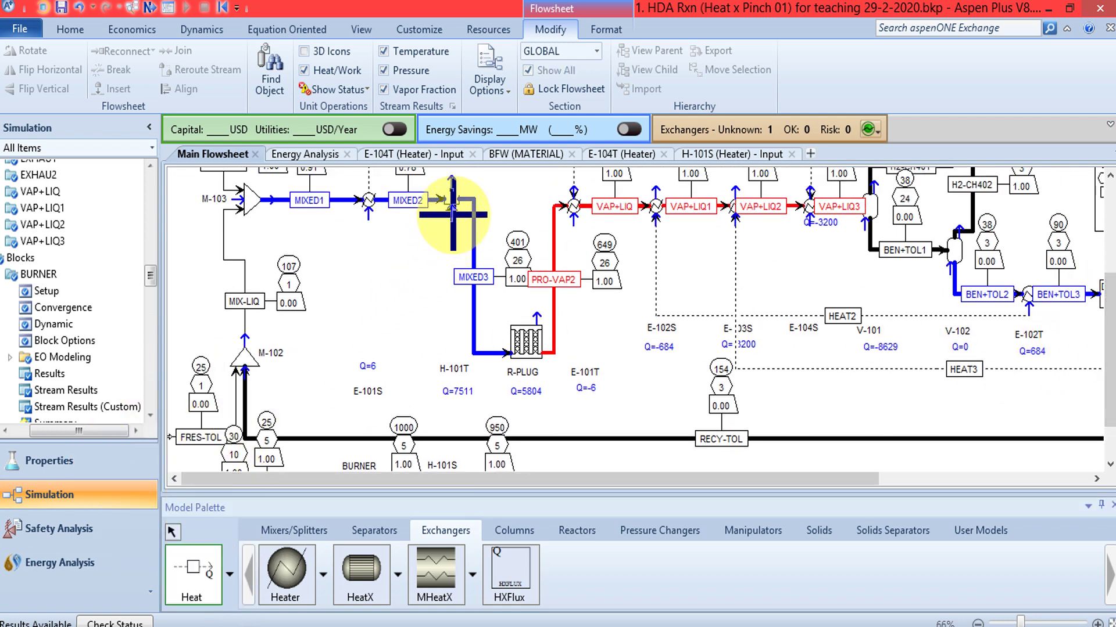
left_click(453, 204)
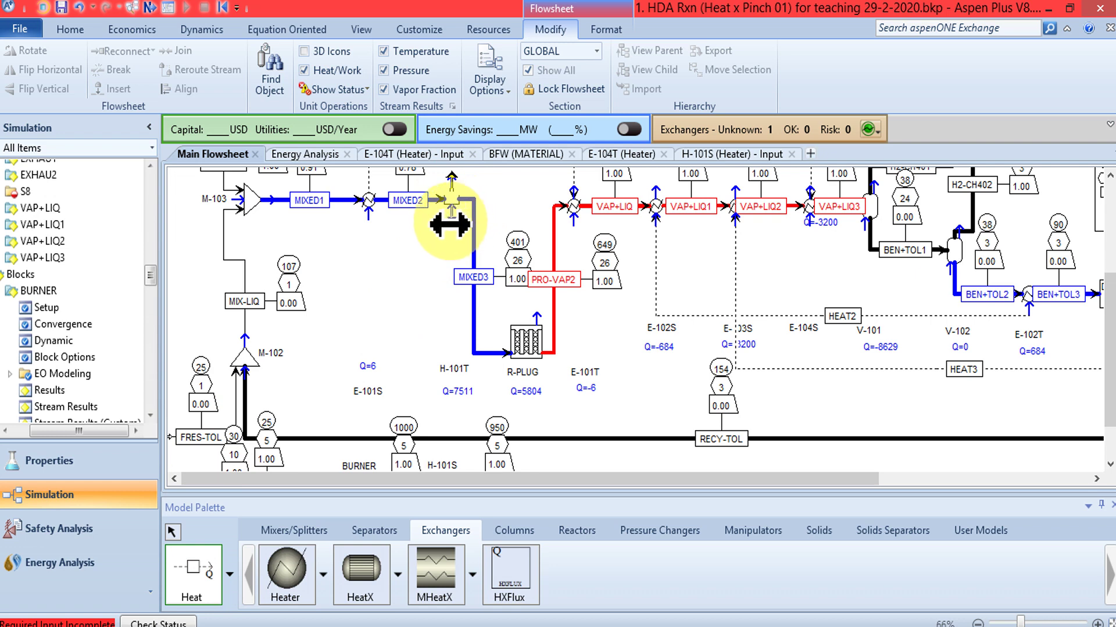
left_click_drag(445, 227, 453, 443)
scroll(1098, 371, "down", 1)
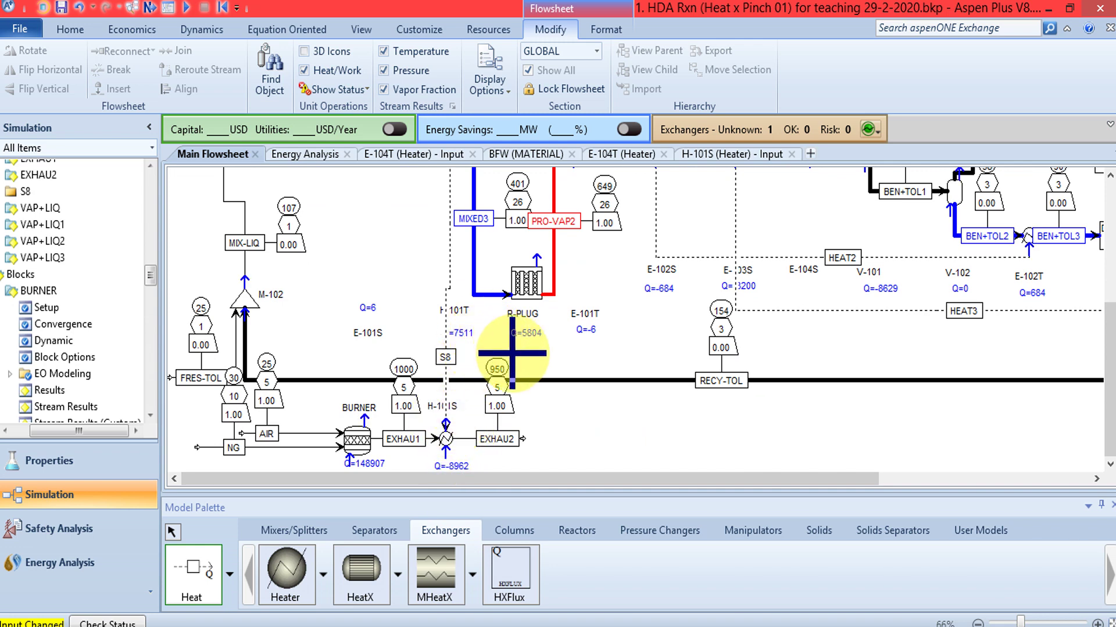
right_click(540, 324)
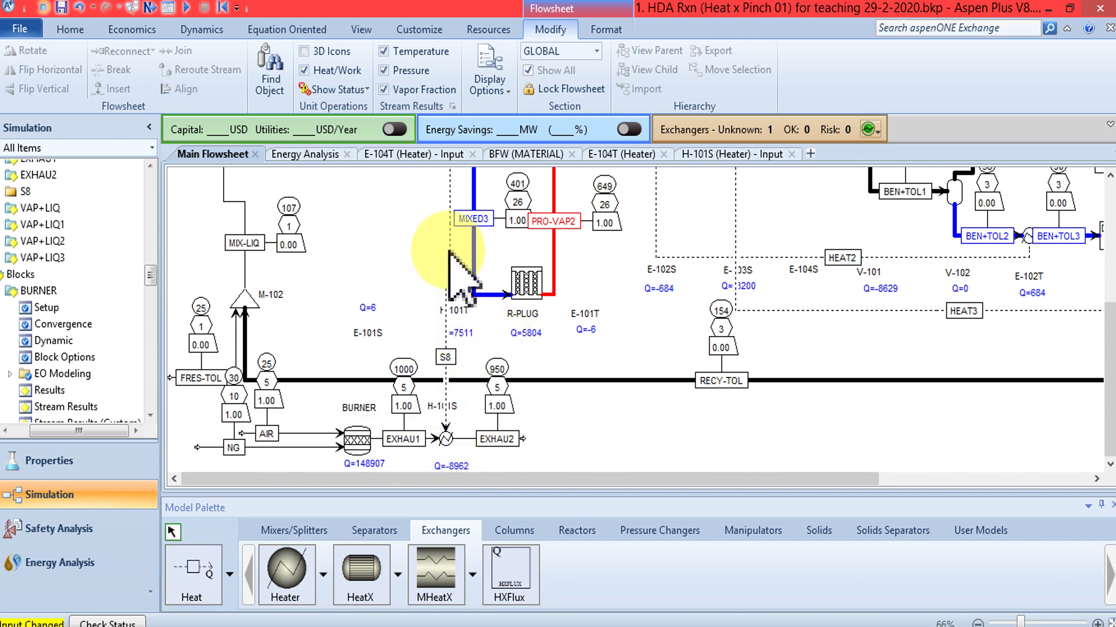
Reroute heat stream S8 so it runs clear of the H-101T name and duty labels, undoing any accidental shift of the RECY-TOL line.
left_click_drag(450, 254, 419, 251)
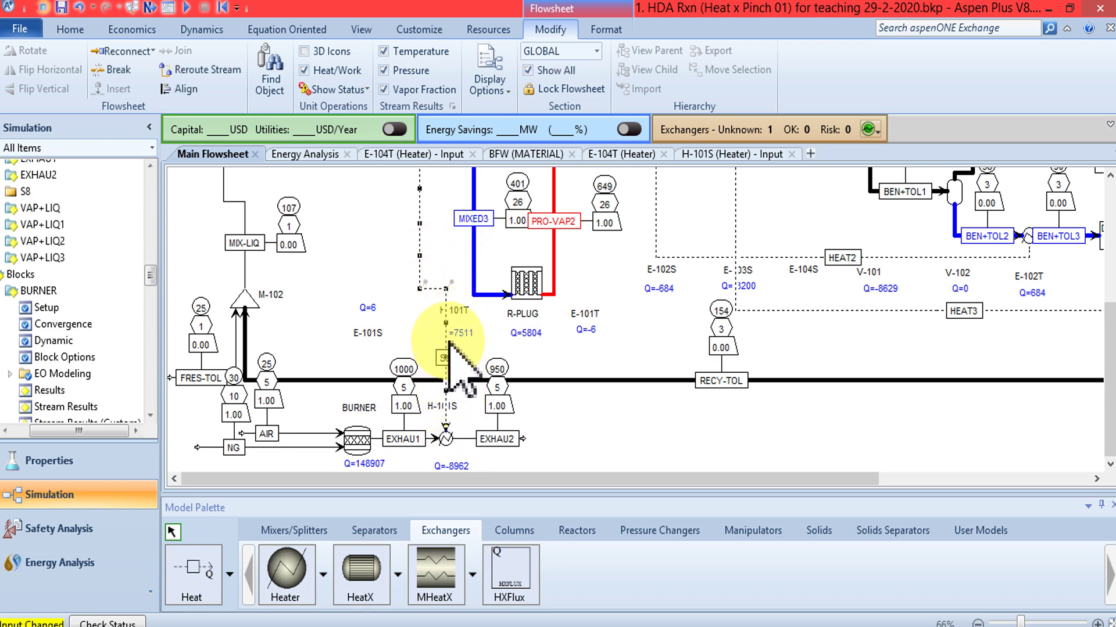
left_click_drag(442, 381, 433, 375)
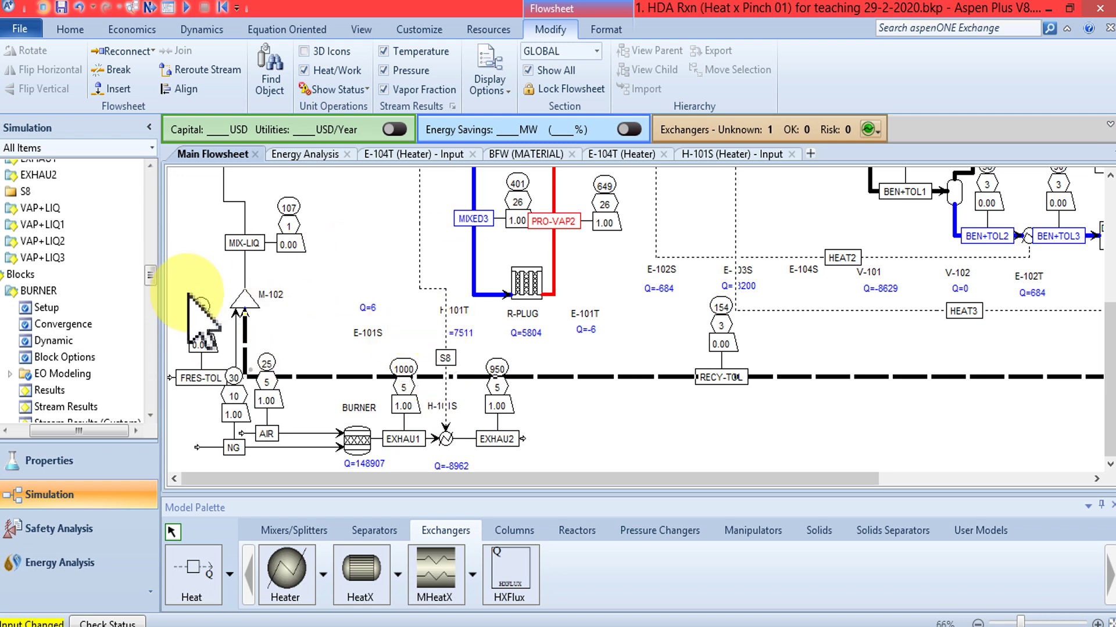
key("ctrl+z")
left_click_drag(445, 322, 430, 325)
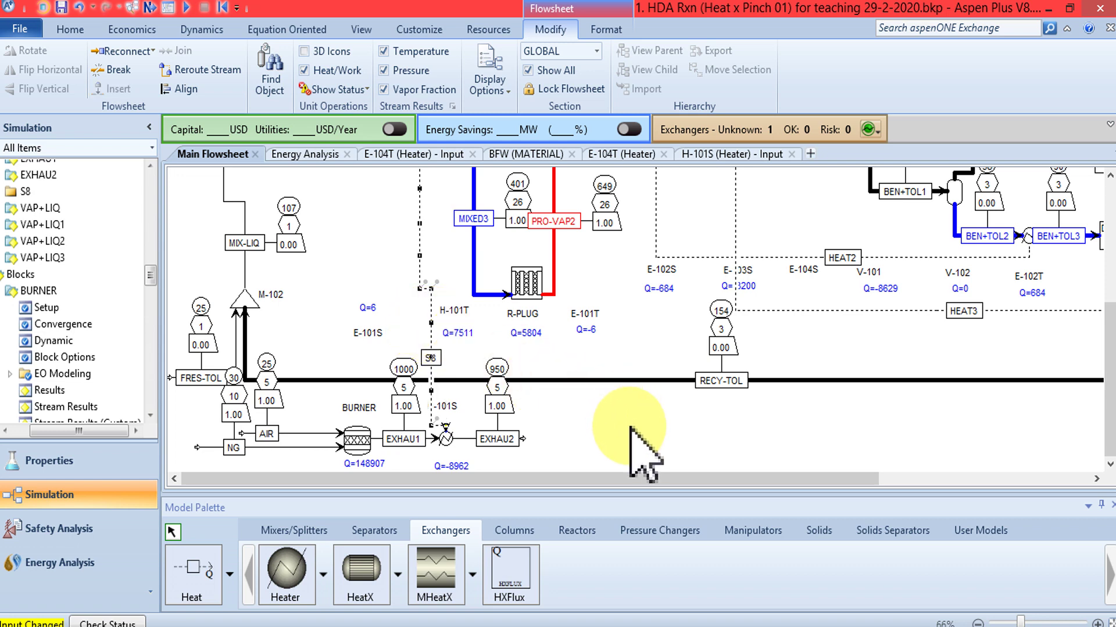
Rename heat stream S8 to HEAT5.
right_click(434, 360)
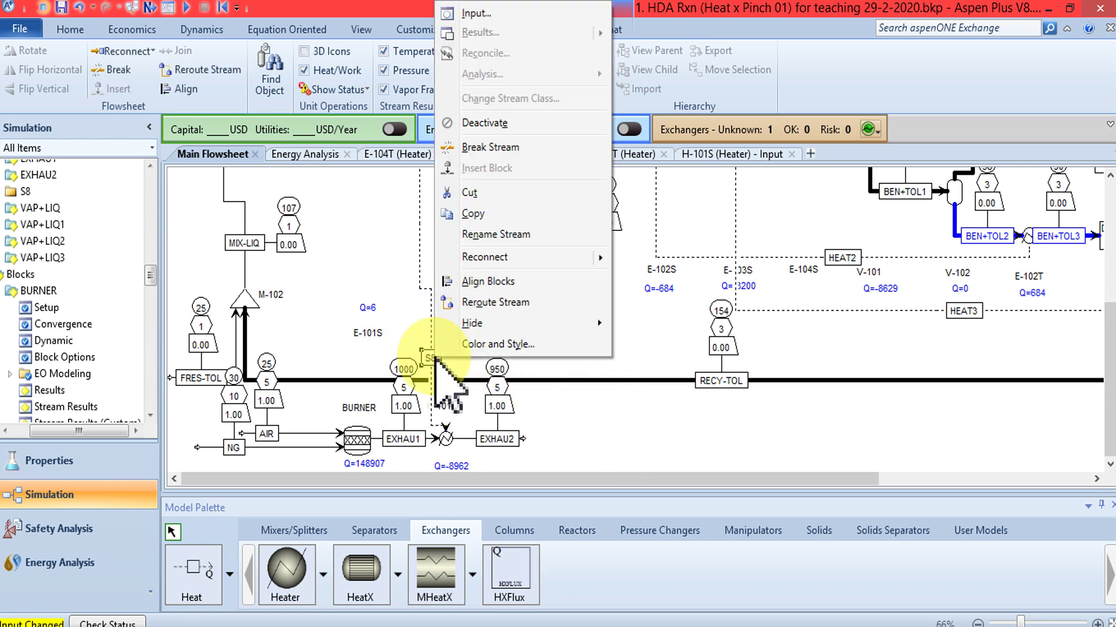
left_click(499, 235)
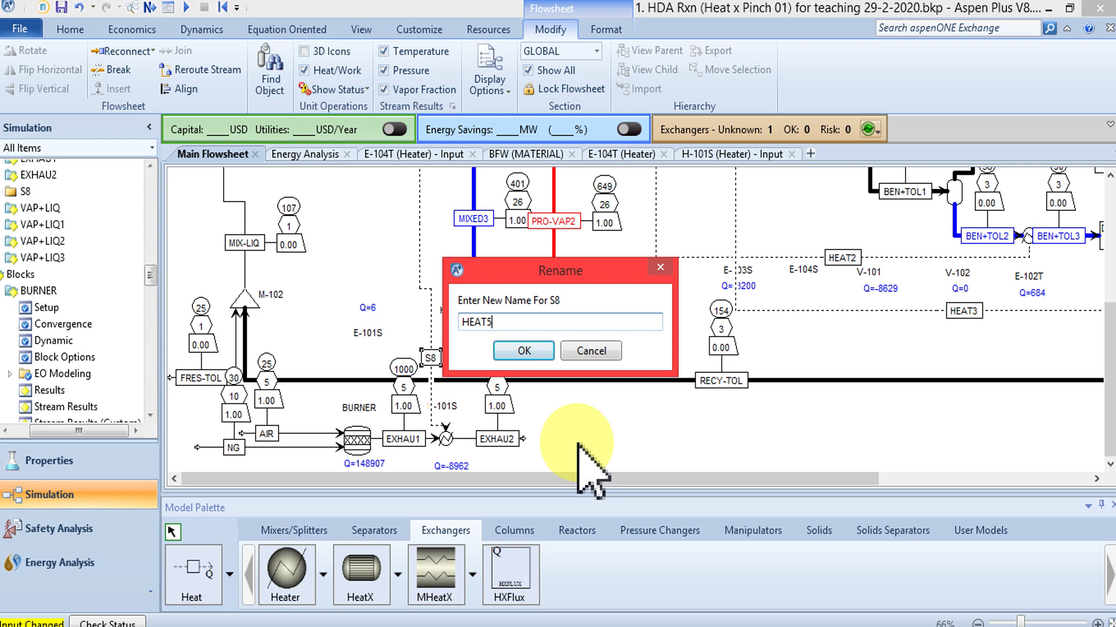
key("Return")
left_click(581, 406)
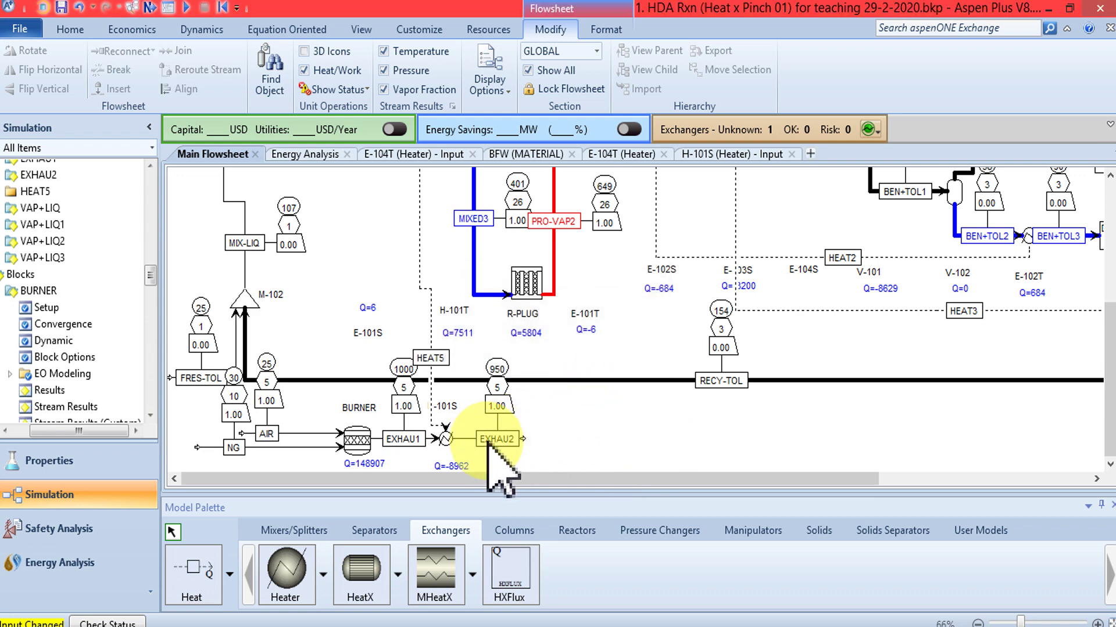
Reinitialize and run the simulation, and move the EXHAU2 stream label slightly closer to H-101S.
left_click(221, 7)
left_click(493, 372)
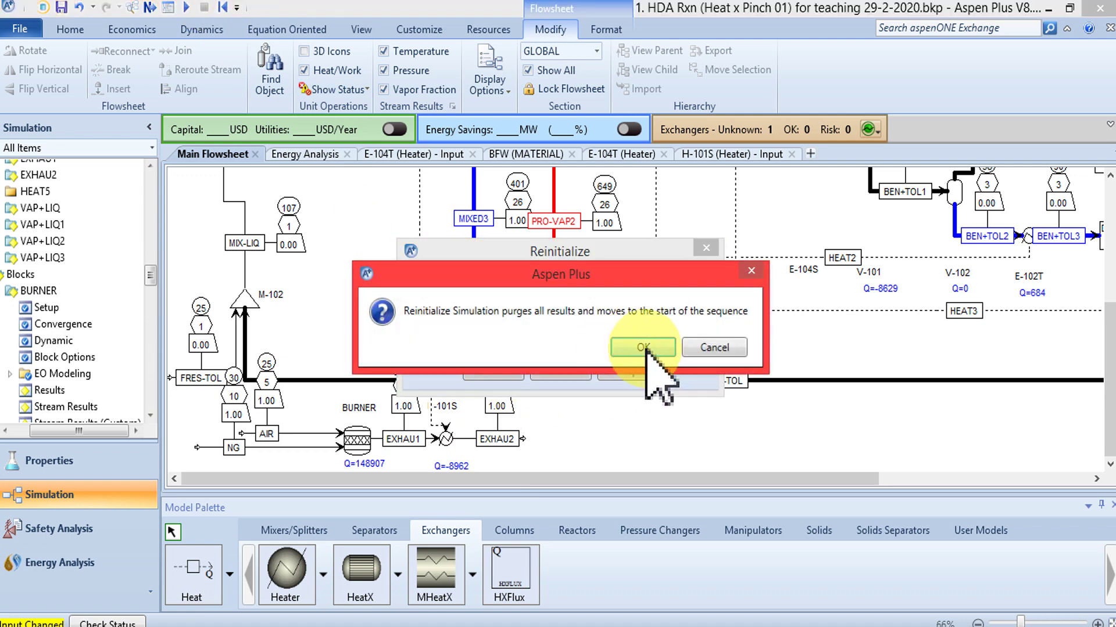
left_click(643, 347)
left_click(186, 7)
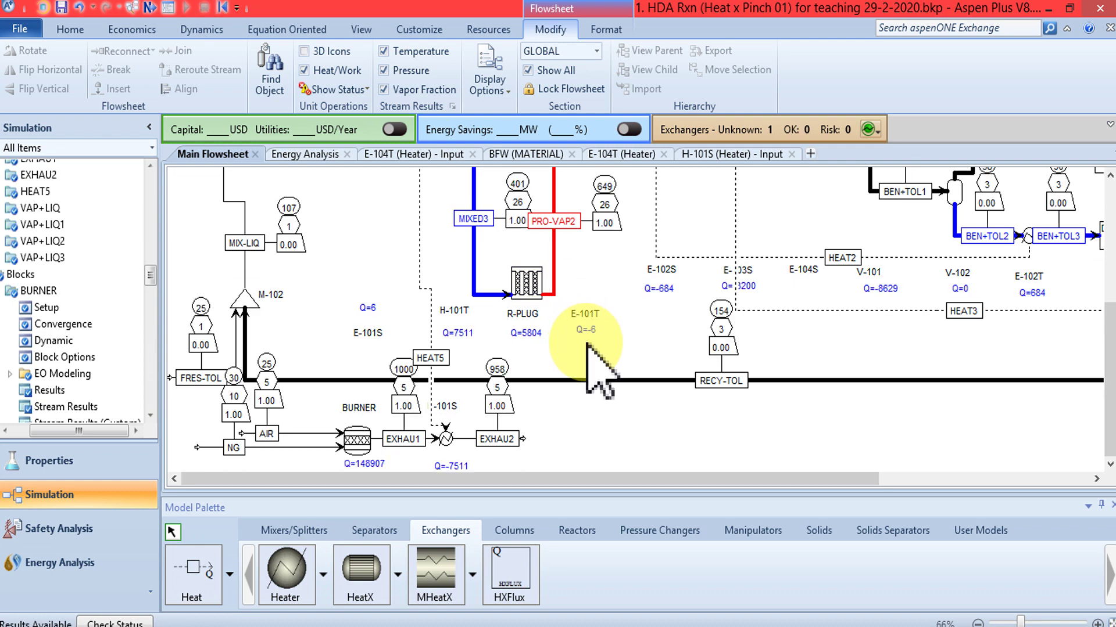
mouse_move(1107, 372)
left_mouse_down()
mouse_move(1103, 312)
mouse_move(1096, 374)
left_mouse_up()
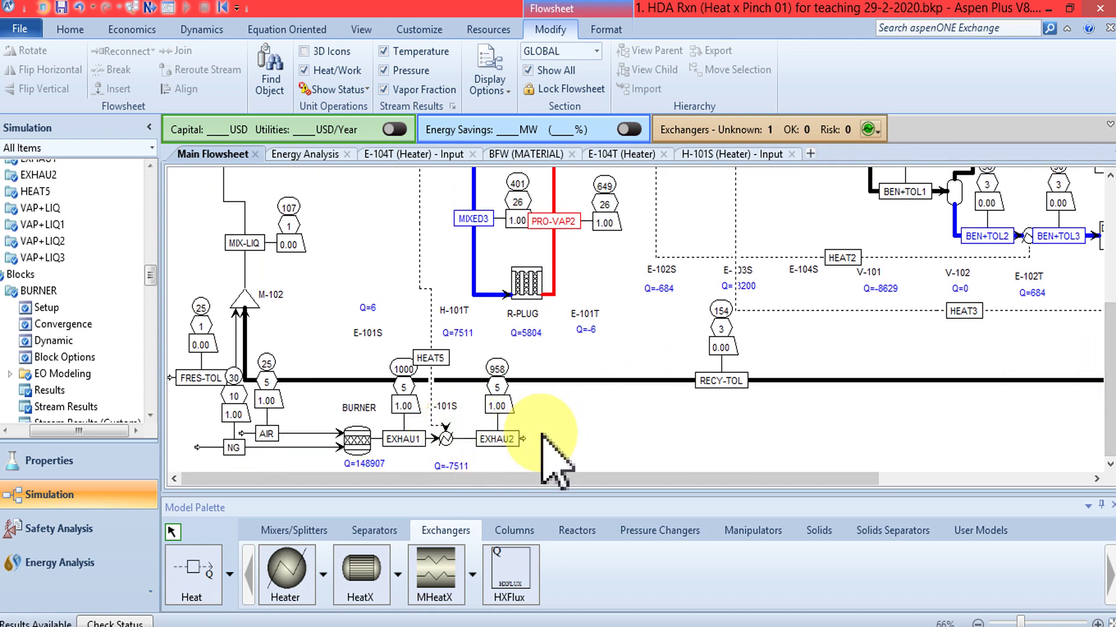
left_click(497, 440)
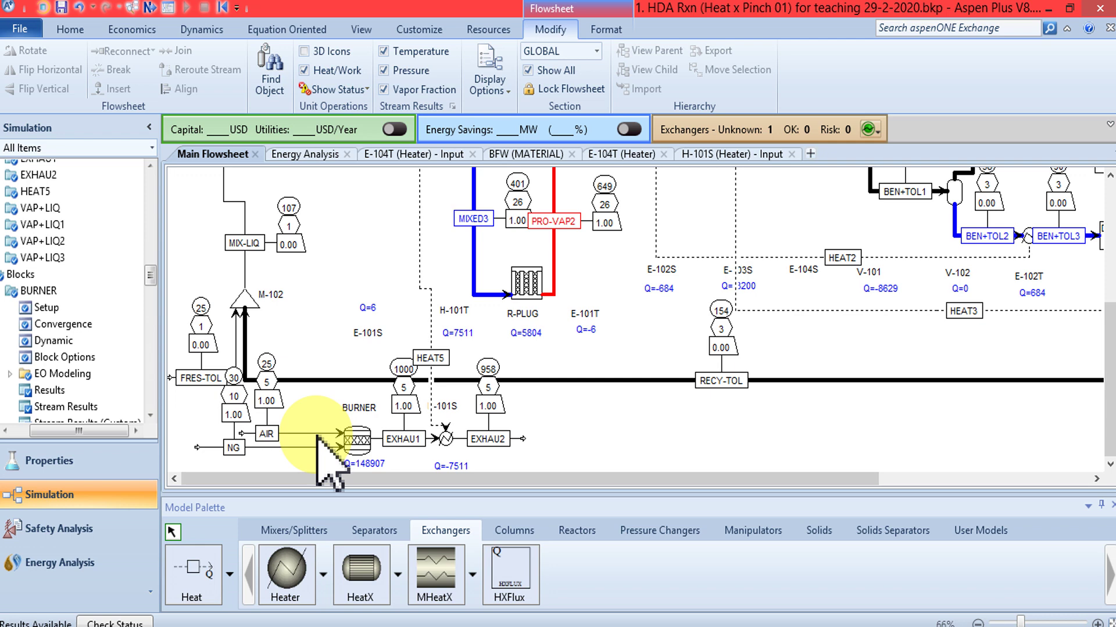
mouse_move(1100, 336)
left_mouse_down()
mouse_move(1102, 249)
mouse_move(1107, 342)
left_mouse_up()
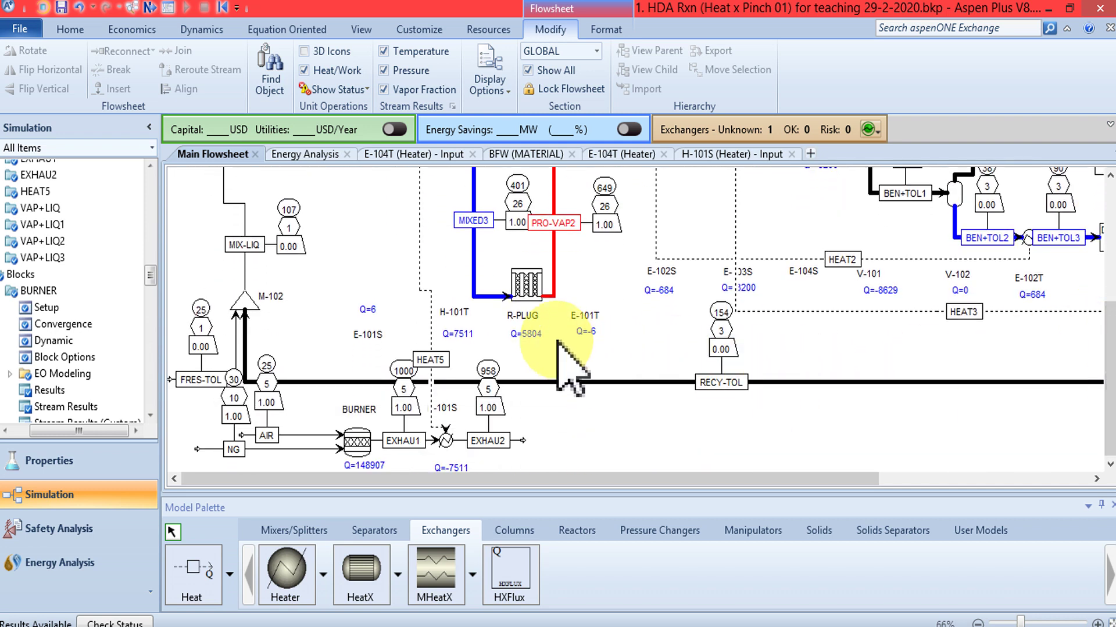
Set the total flow rate of feed AIR to 500 cum/hr and of feed NG to 0.5 tons/hr.
double_click(311, 435)
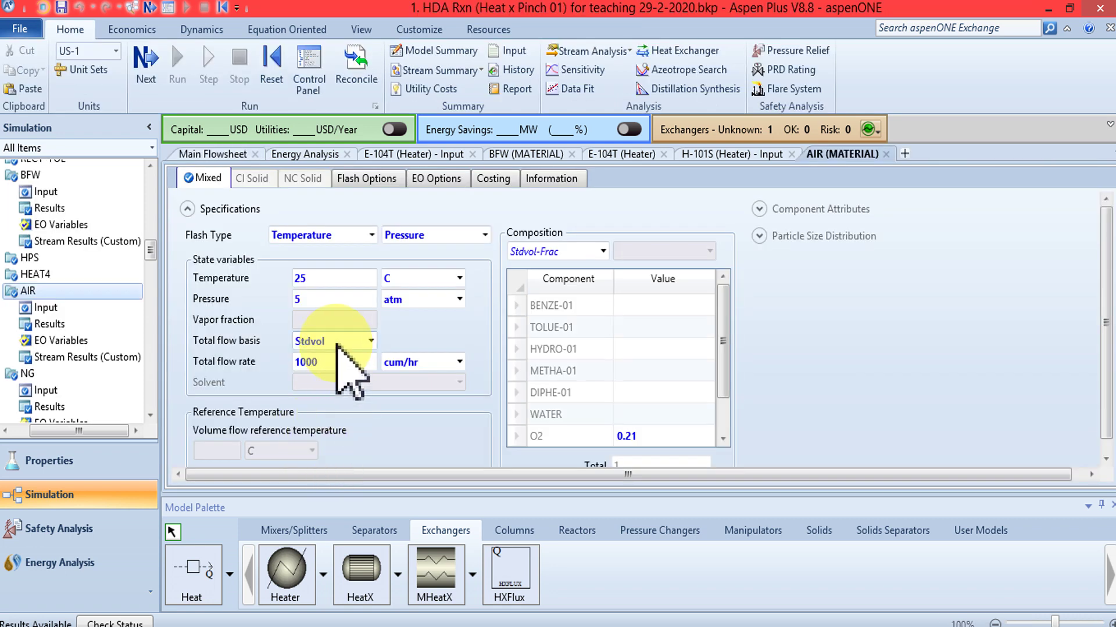
left_click(327, 370)
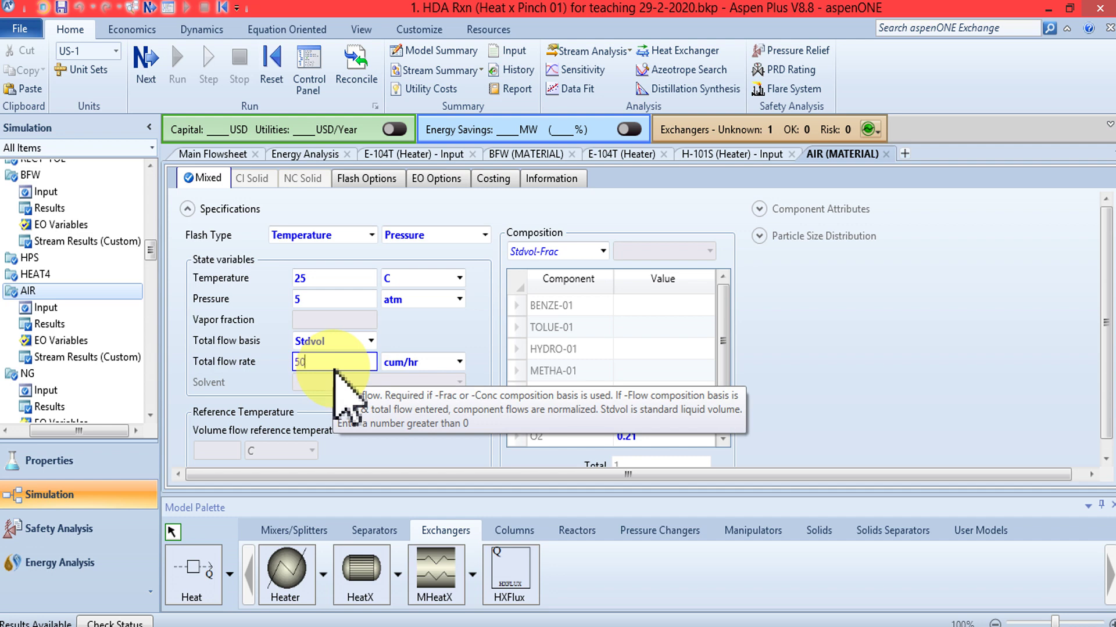
left_click(815, 345)
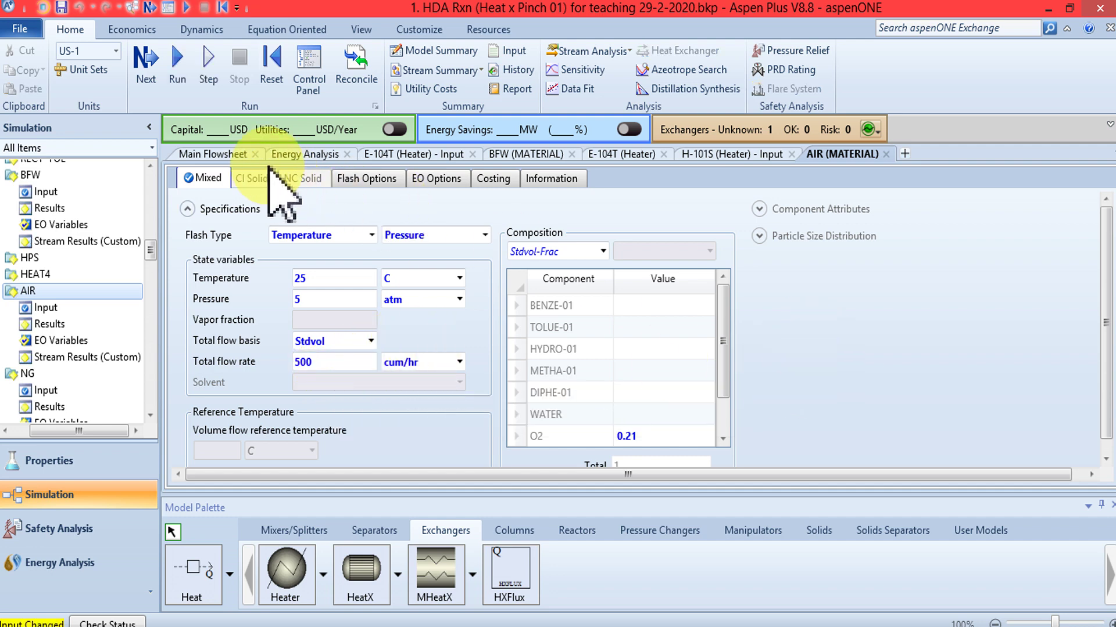
left_click(228, 155)
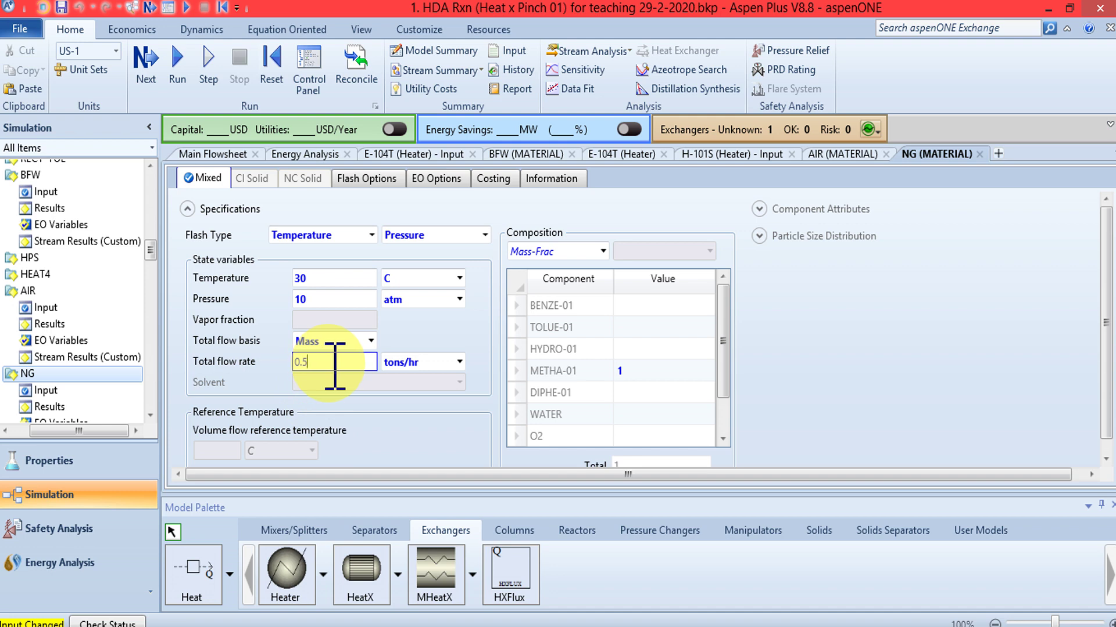
left_click(813, 386)
Reinitialize and rerun the simulation with the reduced feeds, and check the BURNER duty on the main flowsheet.
left_click(271, 67)
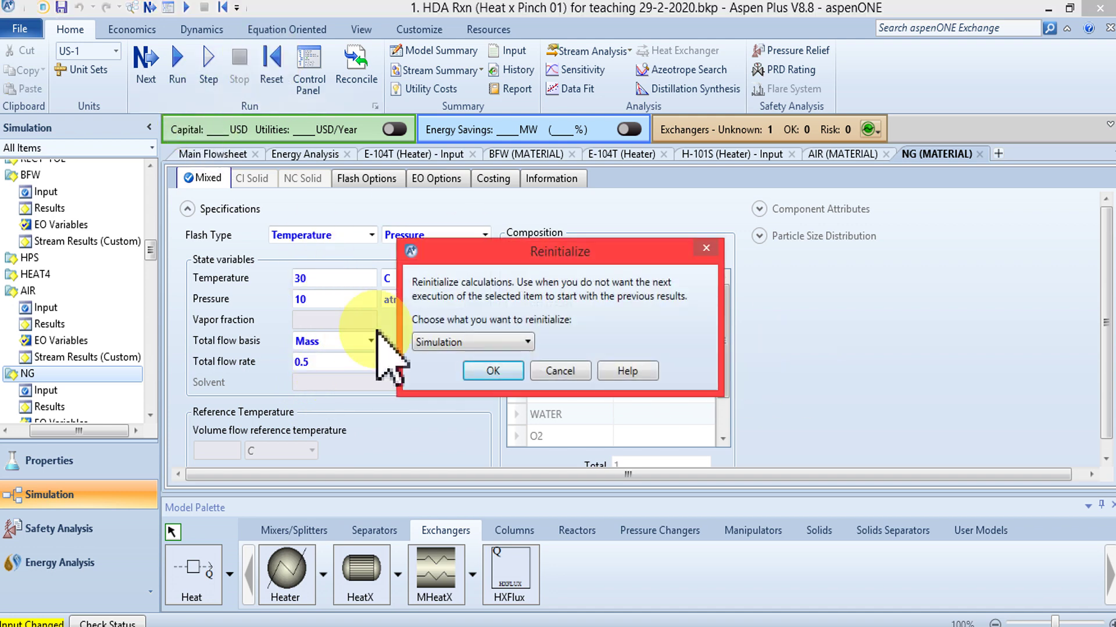
left_click(492, 371)
left_click(583, 347)
left_click(146, 64)
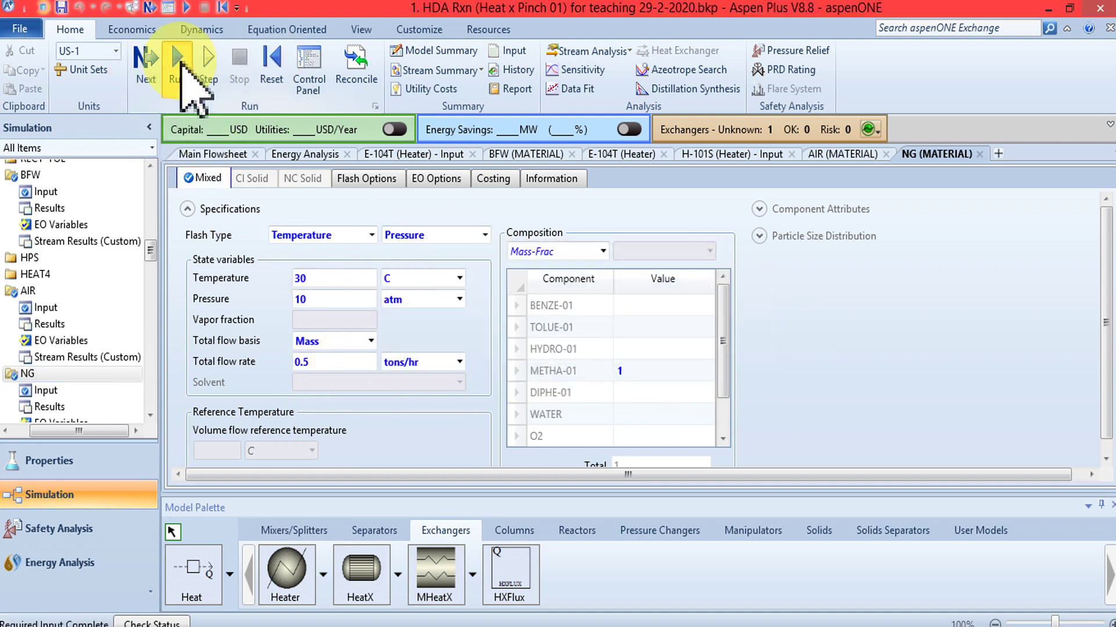
left_click(228, 155)
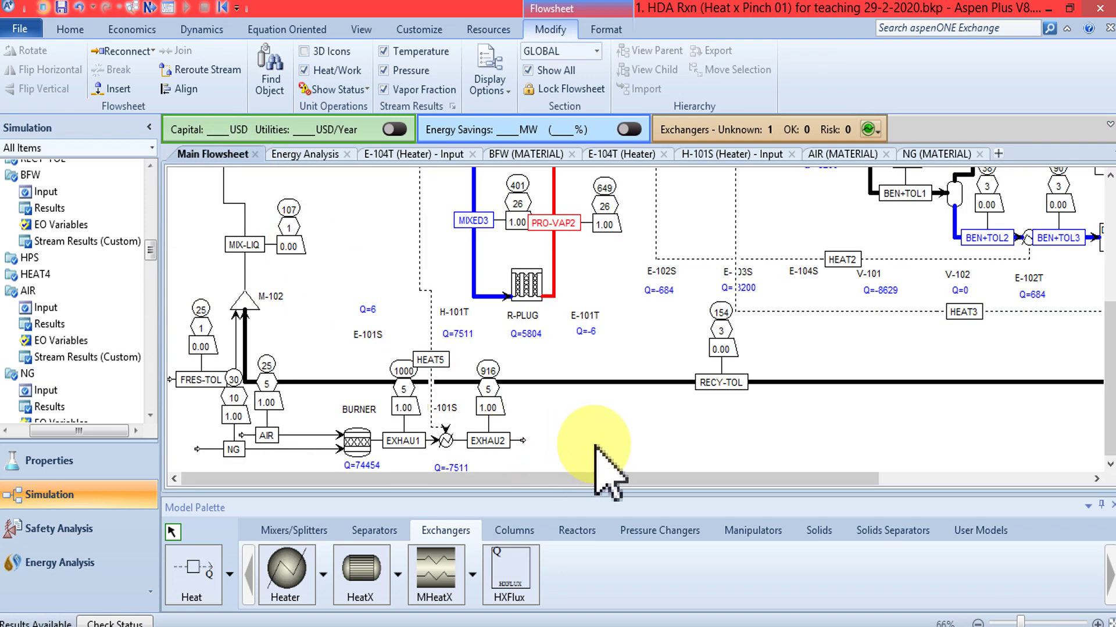
left_click(366, 464)
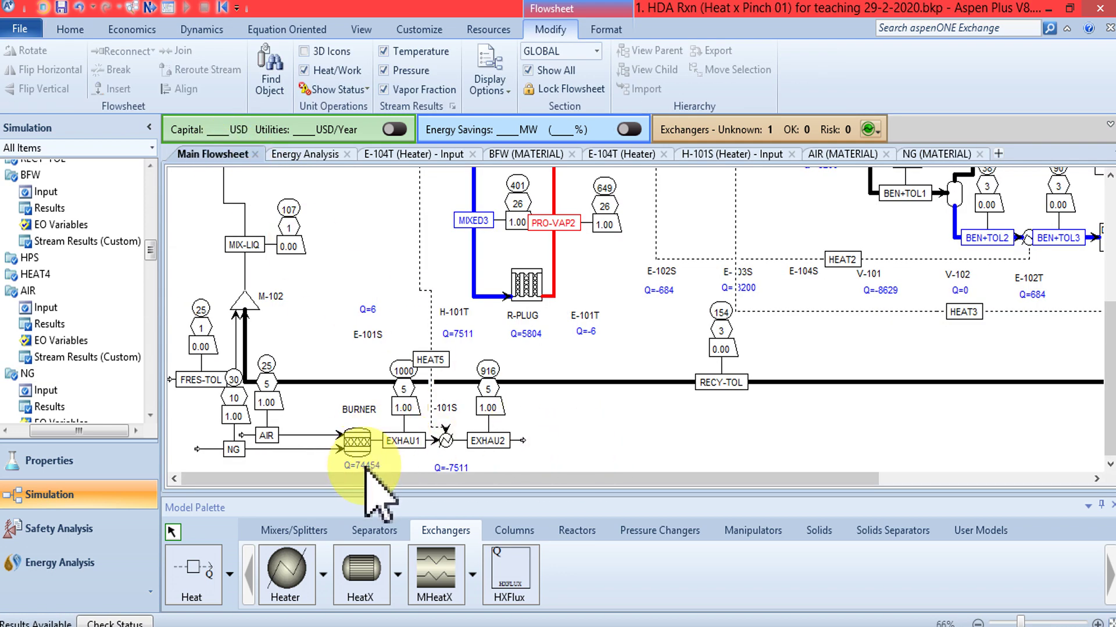
Set the total flow rate of feed AIR to 100 cum/hr and of feed NG to 0.1 tons/hr.
double_click(298, 435)
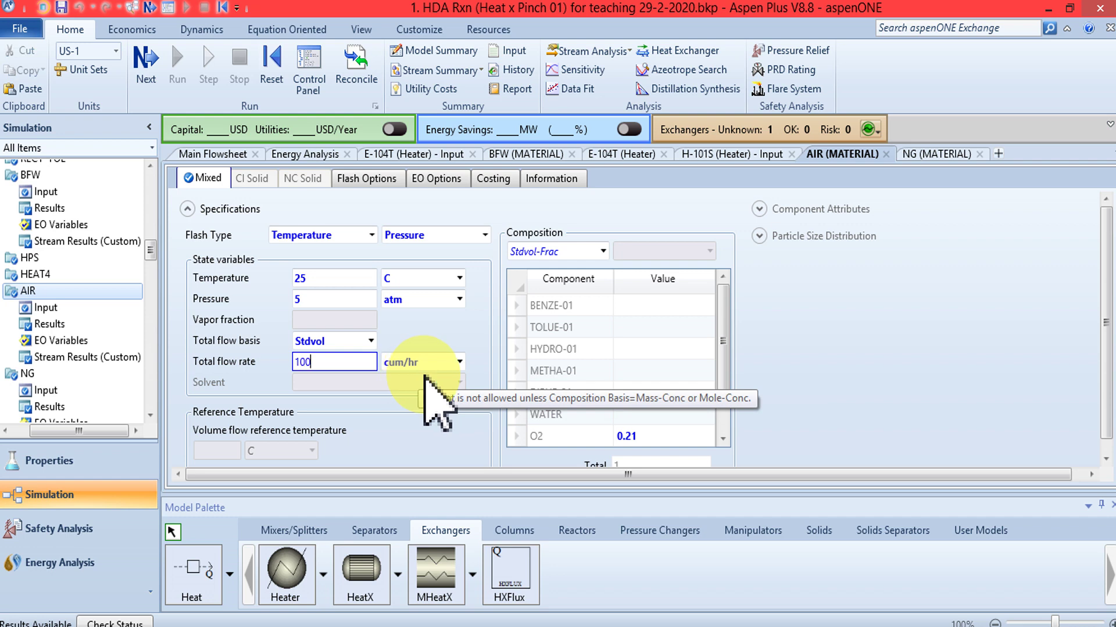
left_click(221, 154)
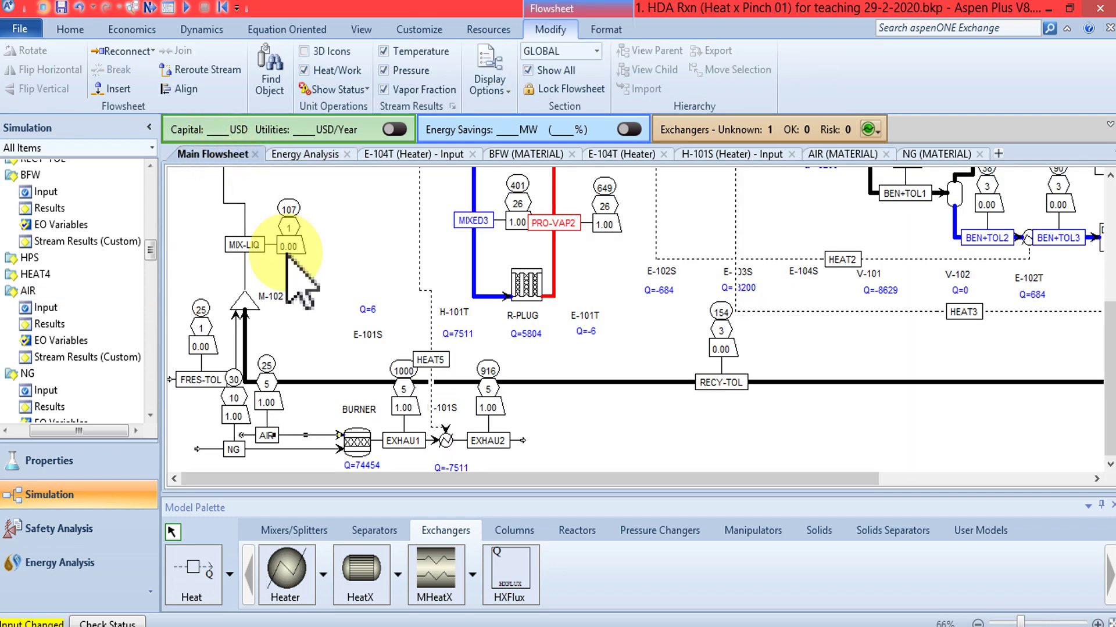
left_click(294, 448)
double_click(294, 449)
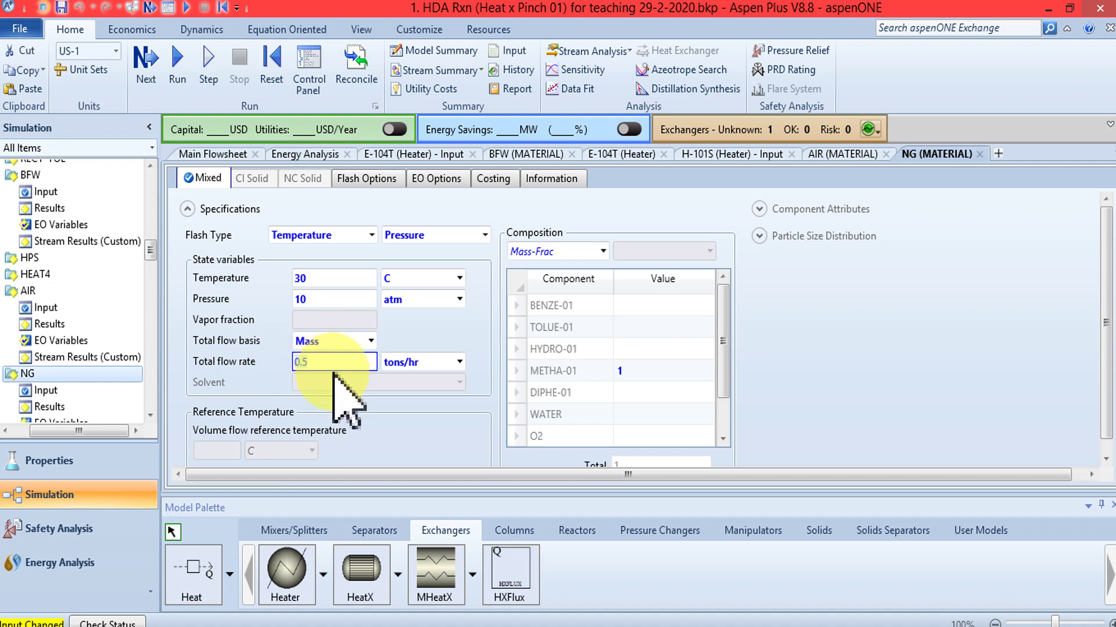
key("BackSpace")
key("BackSpace")
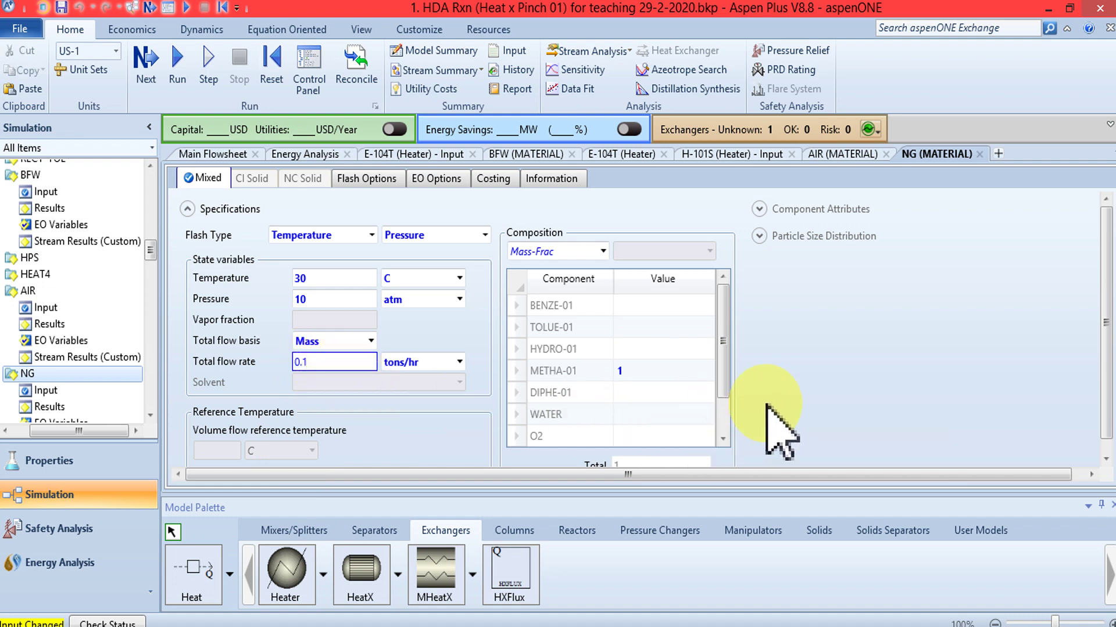
Reinitialize and run the simulation with AIR at 100 cum/hr, and check the BURNER duty on the main flowsheet.
left_click(271, 61)
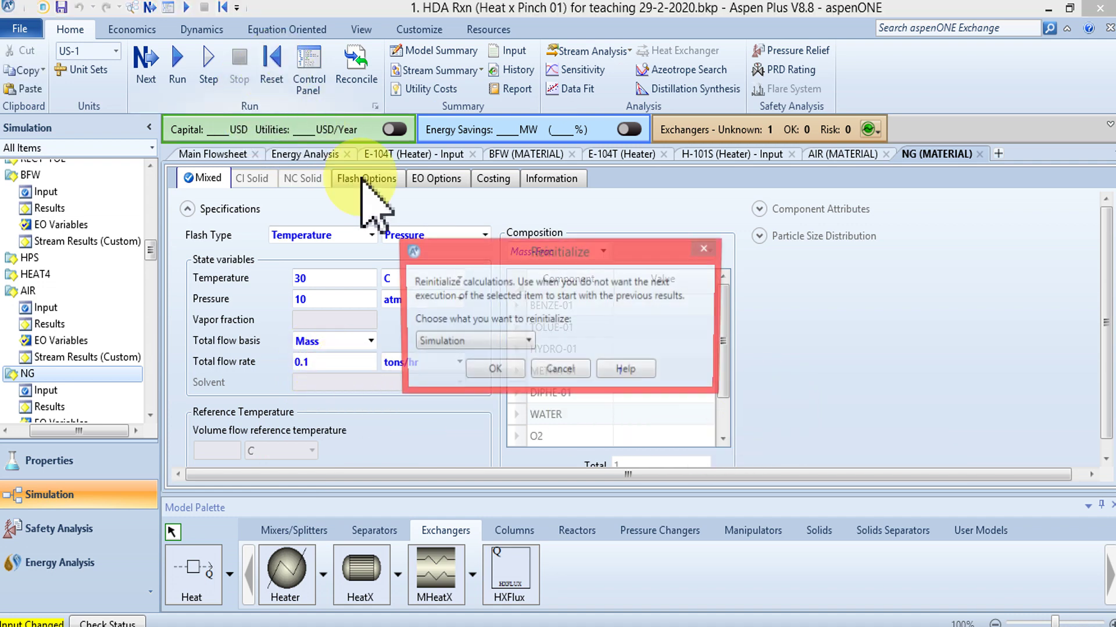
left_click(494, 370)
key("Escape")
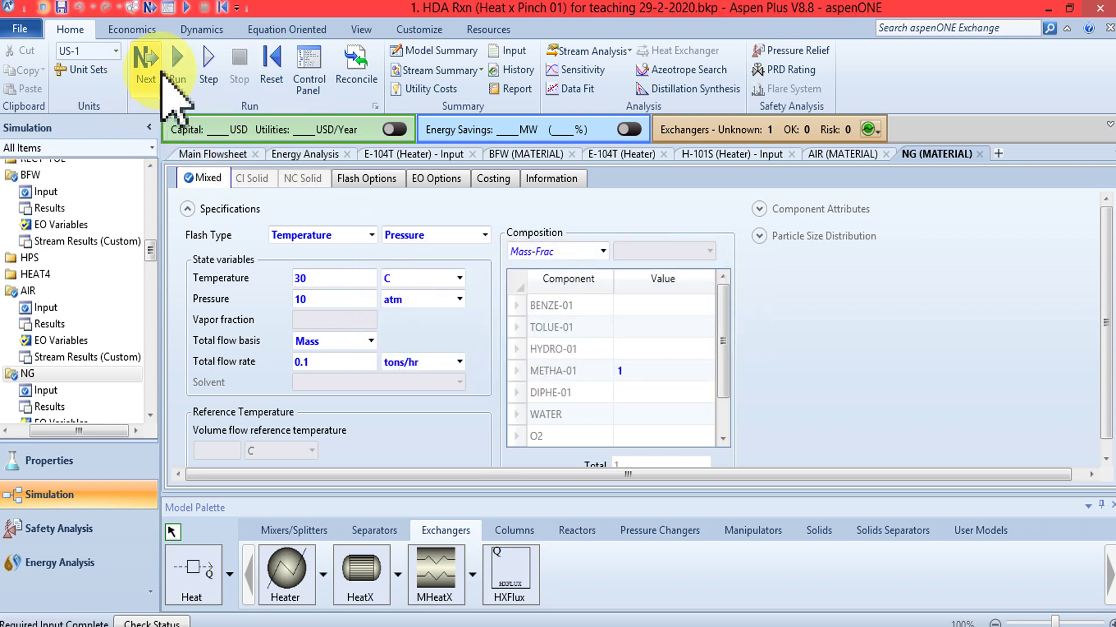
left_click(176, 58)
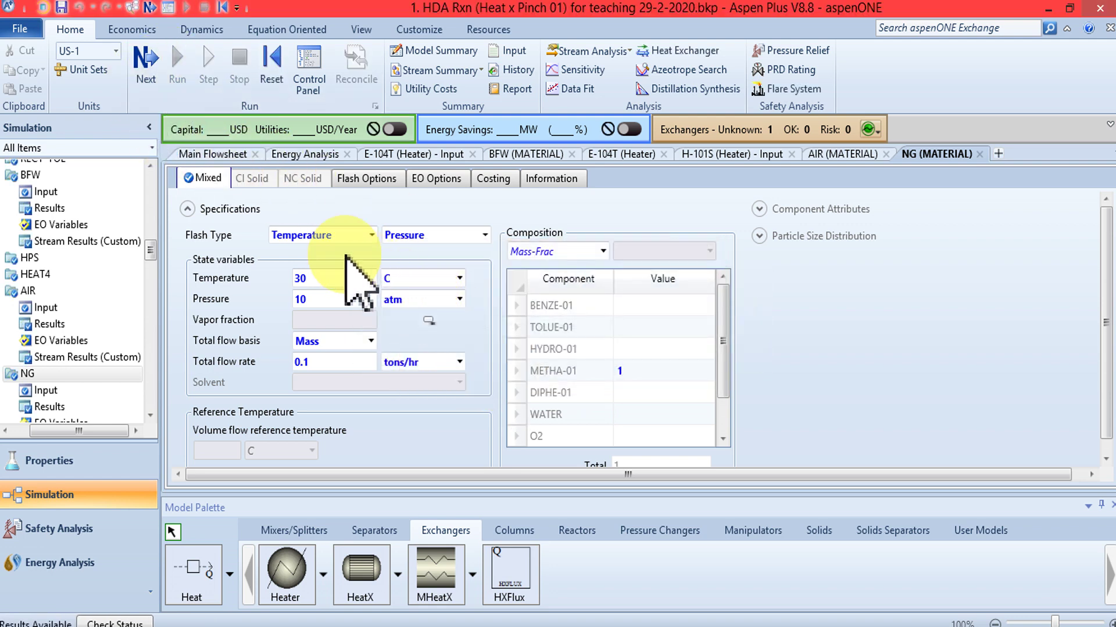
left_click(223, 154)
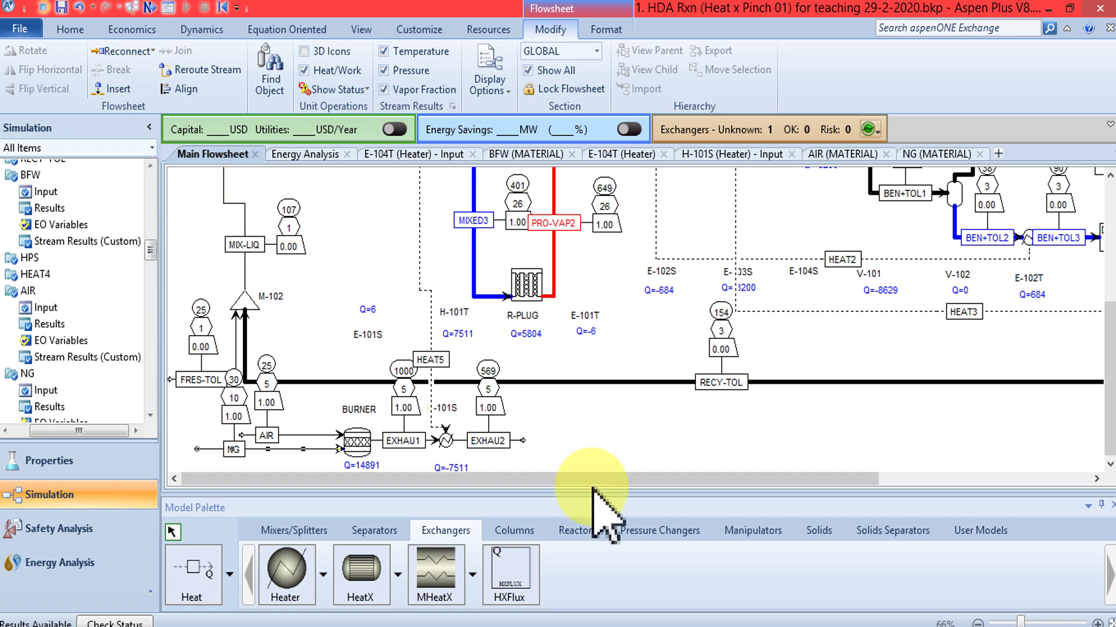
left_click_drag(1108, 369, 1110, 371)
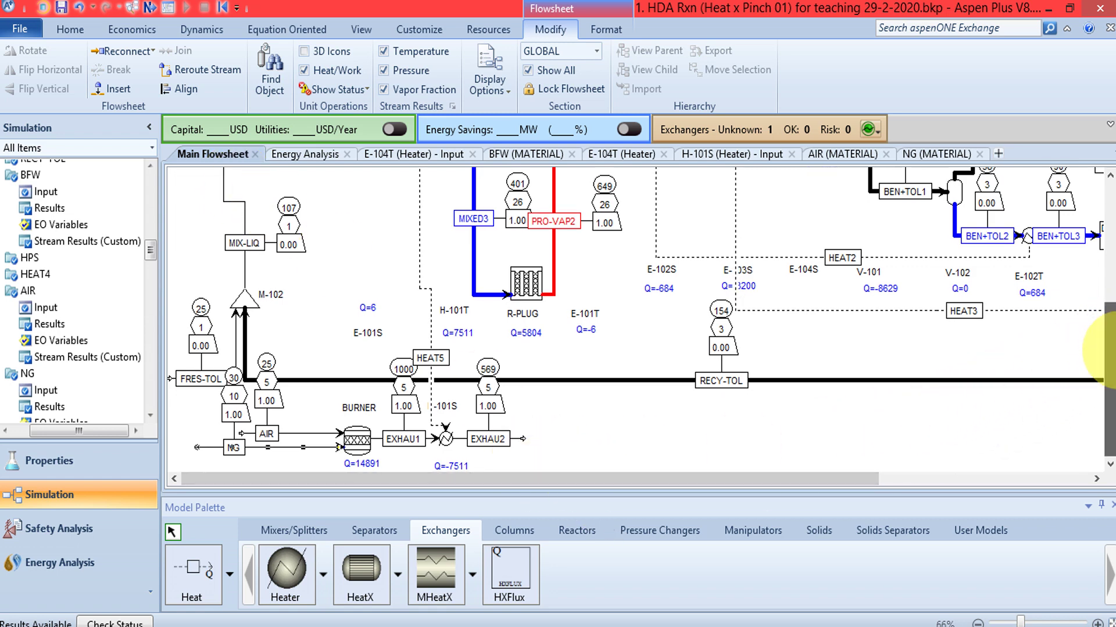
left_click(1110, 463)
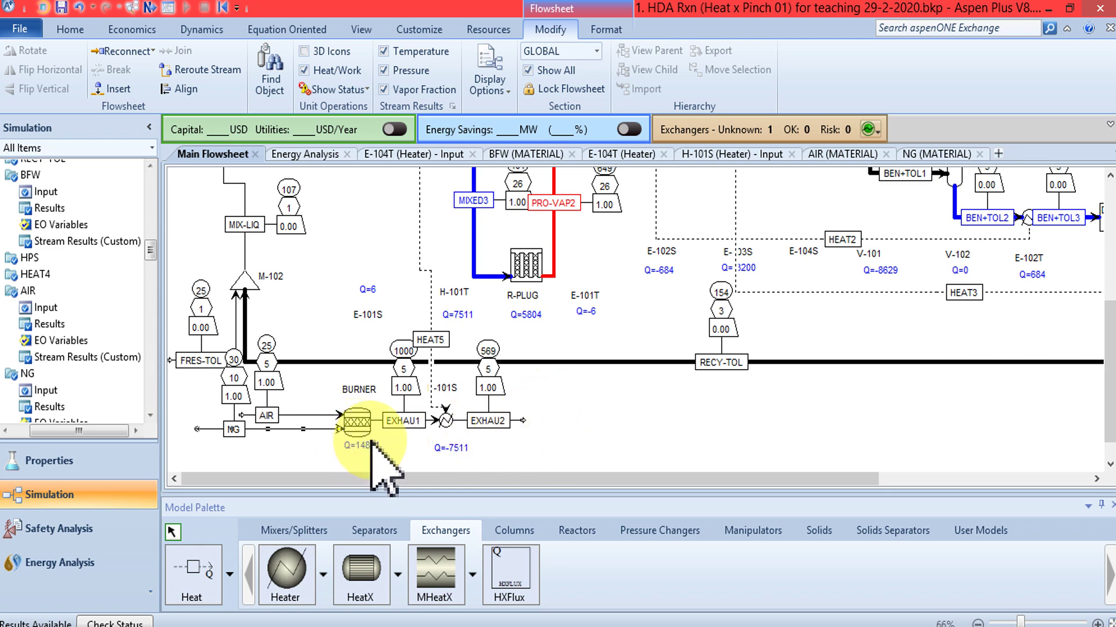
Set the total flow rate of feed AIR to 50 cum/hr.
double_click(309, 415)
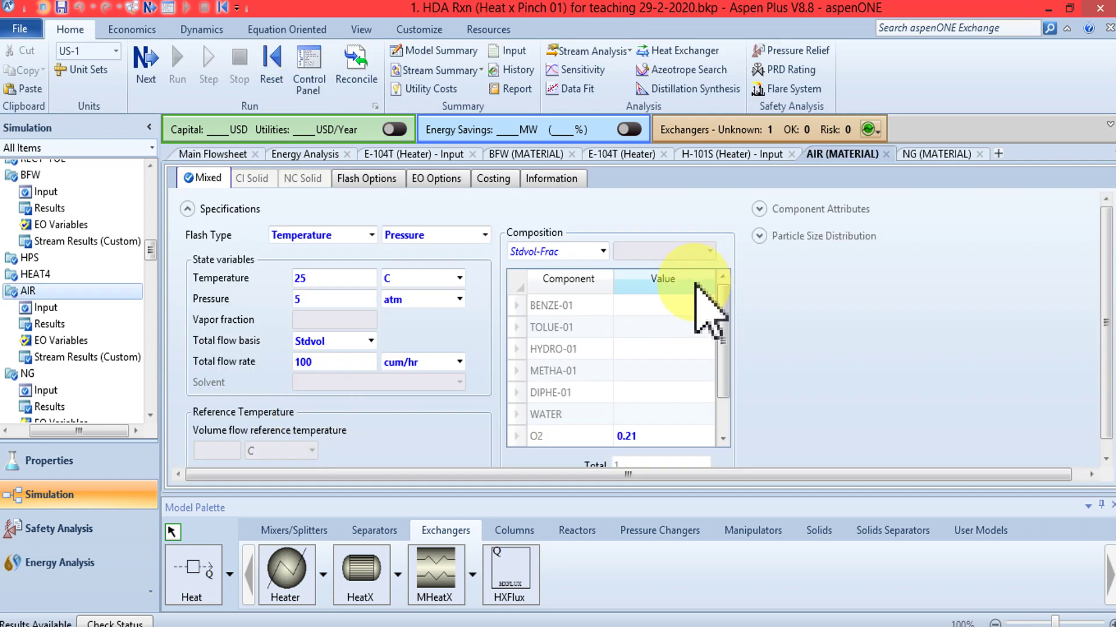
left_click(351, 360)
key("BackSpace")
key("BackSpace")
key("BackSpace")
type("50")
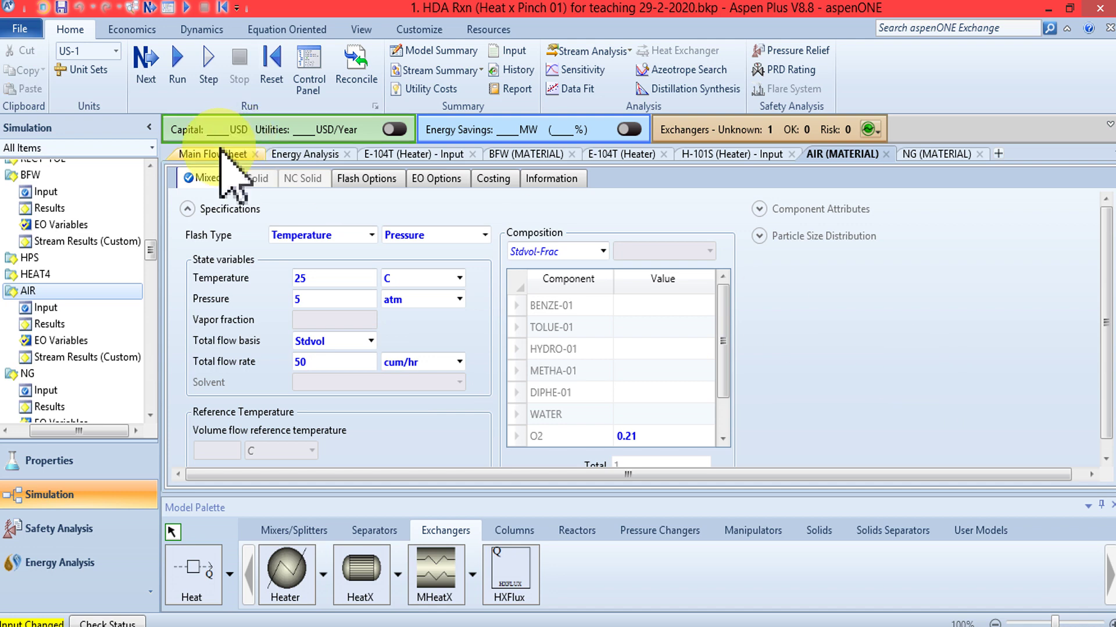
Set the total flow rate of feed NG to 50 kg/hr.
left_click(221, 152)
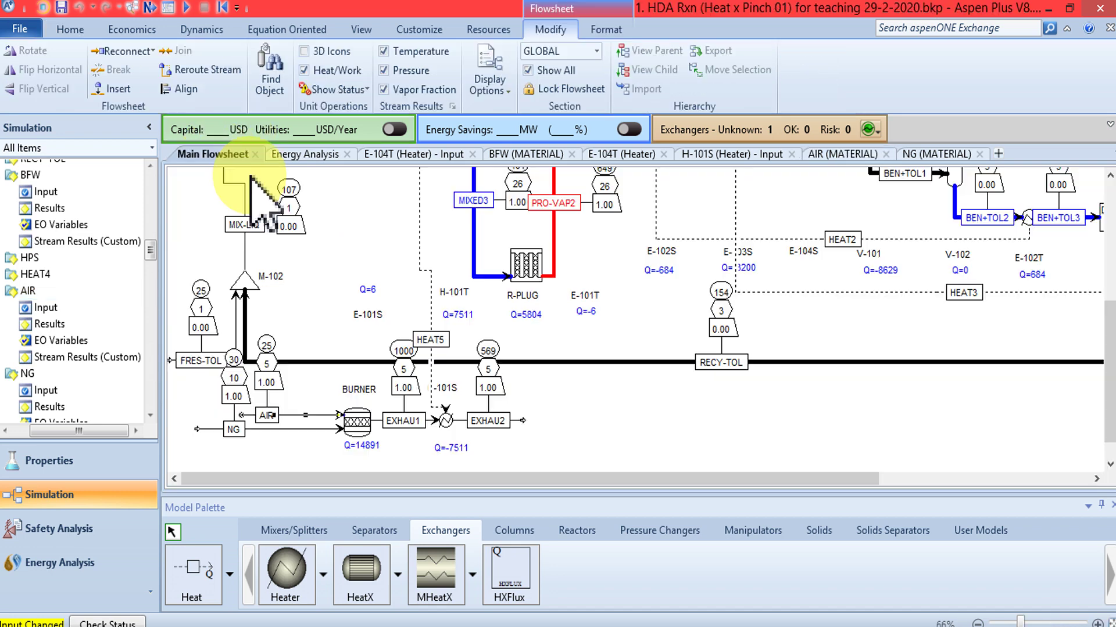
double_click(301, 430)
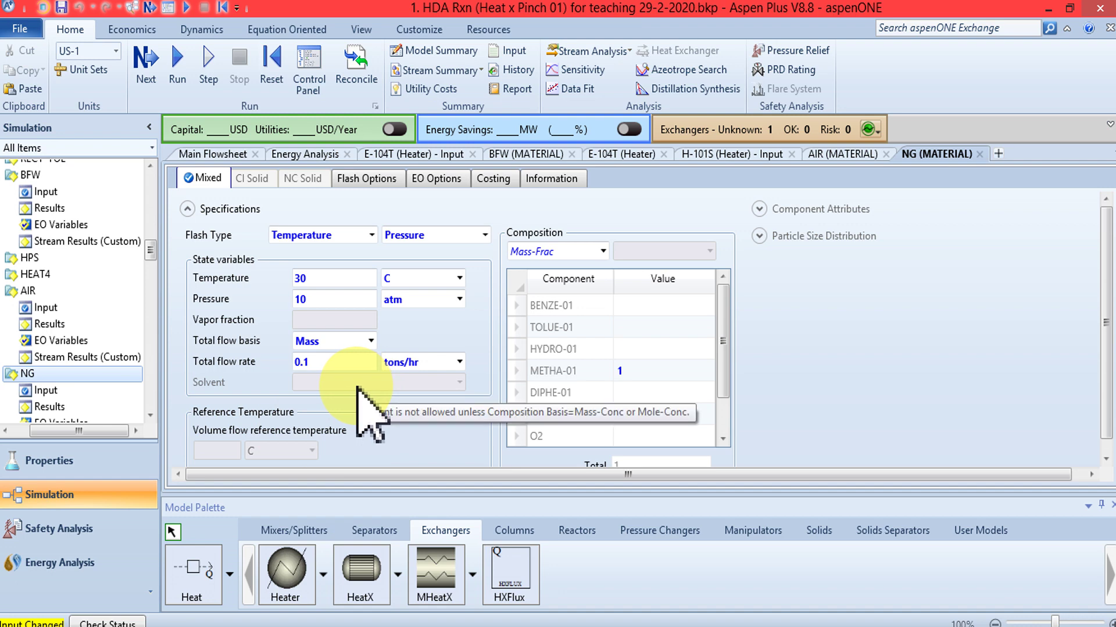
left_click(321, 363)
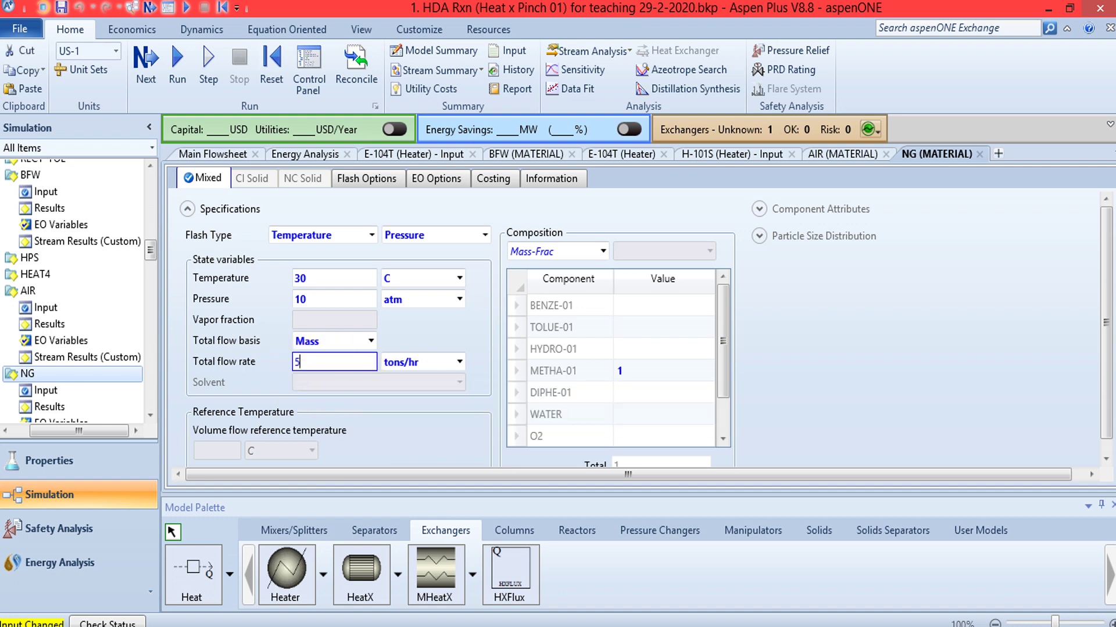
left_click(460, 362)
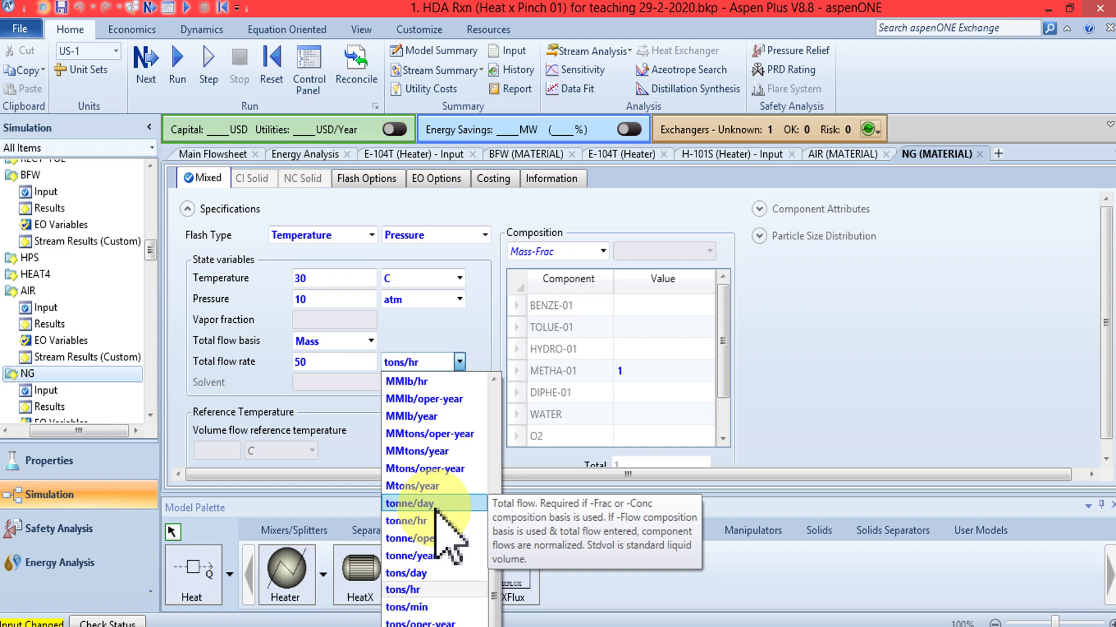
scroll(437, 510, "up", 10)
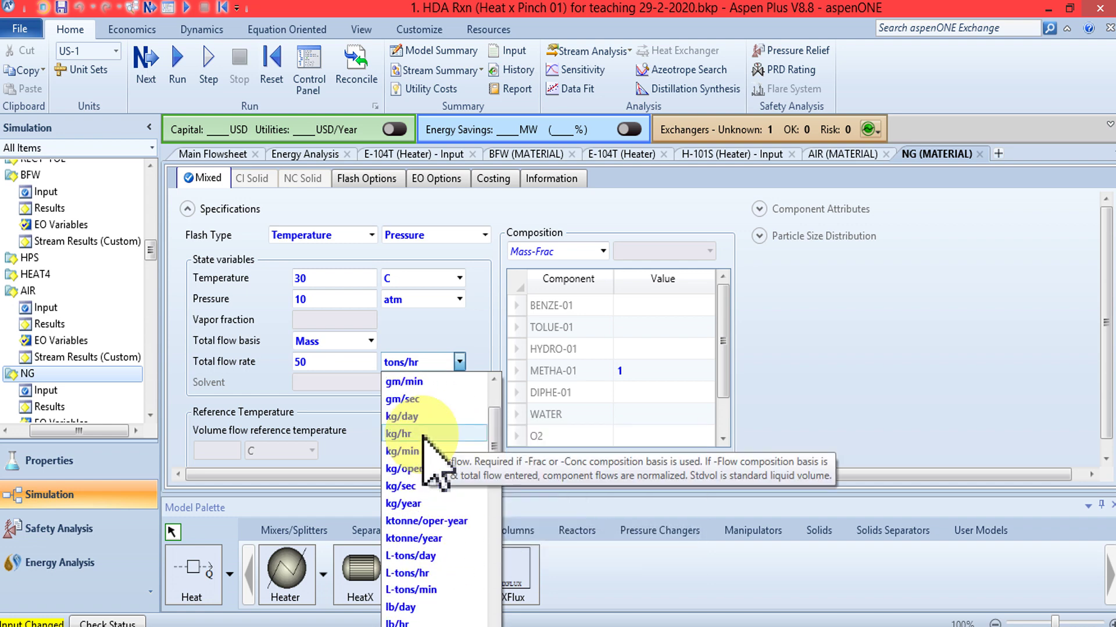
key("Escape")
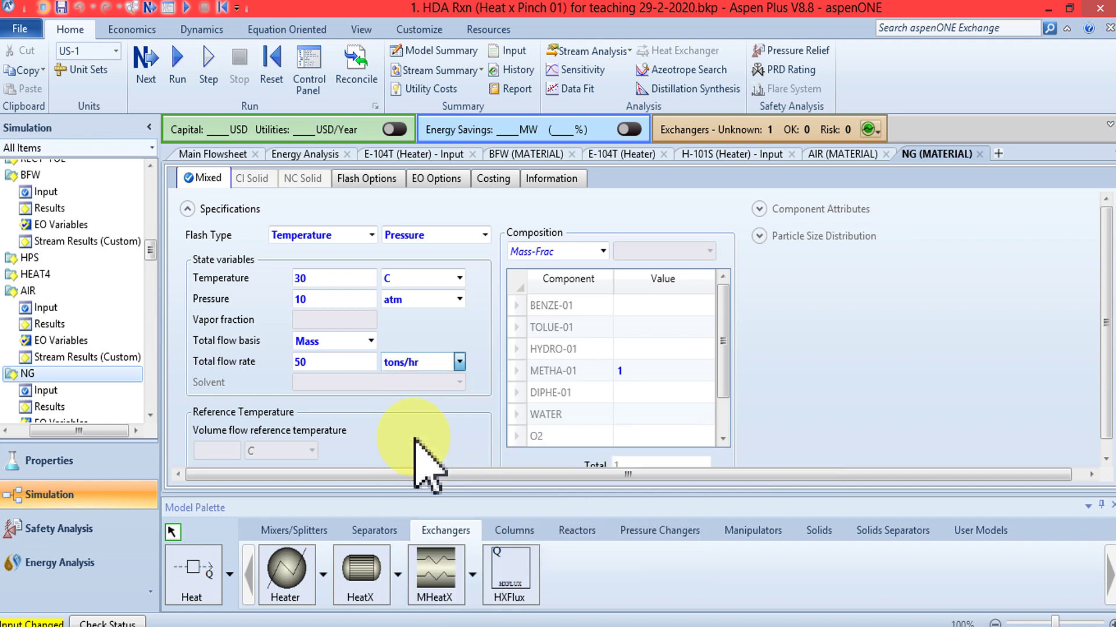
scroll(414, 422, "down", 1)
Reinitialize and rerun the simulation, and compare the BURNER and H-101S duties and the EXHAU2 temperature on the main flowsheet.
left_click(271, 64)
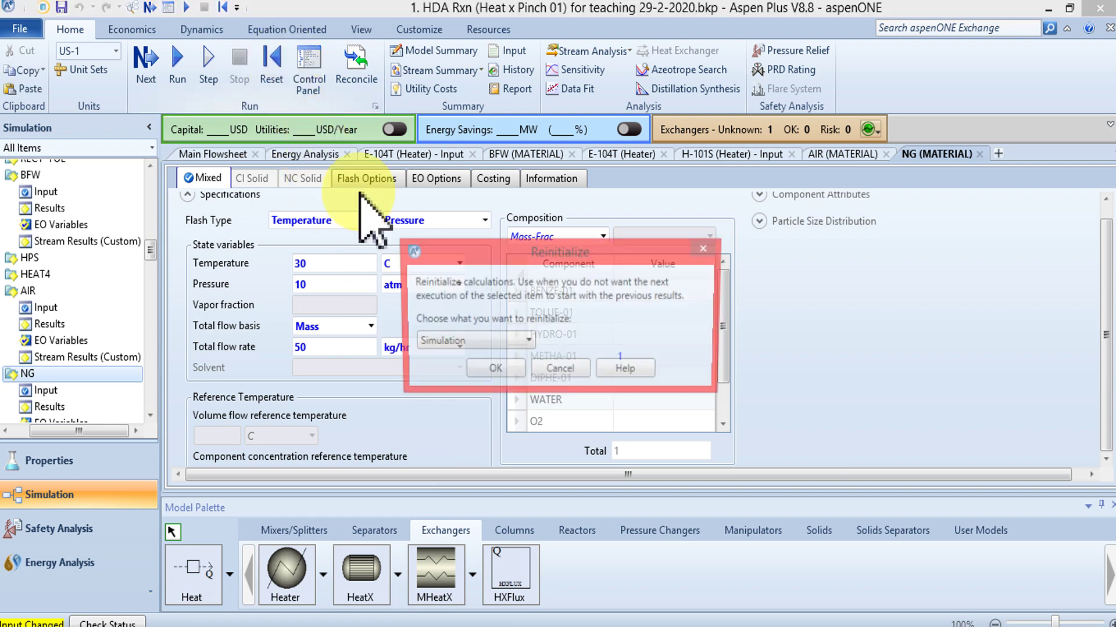
left_click(493, 371)
left_click(654, 348)
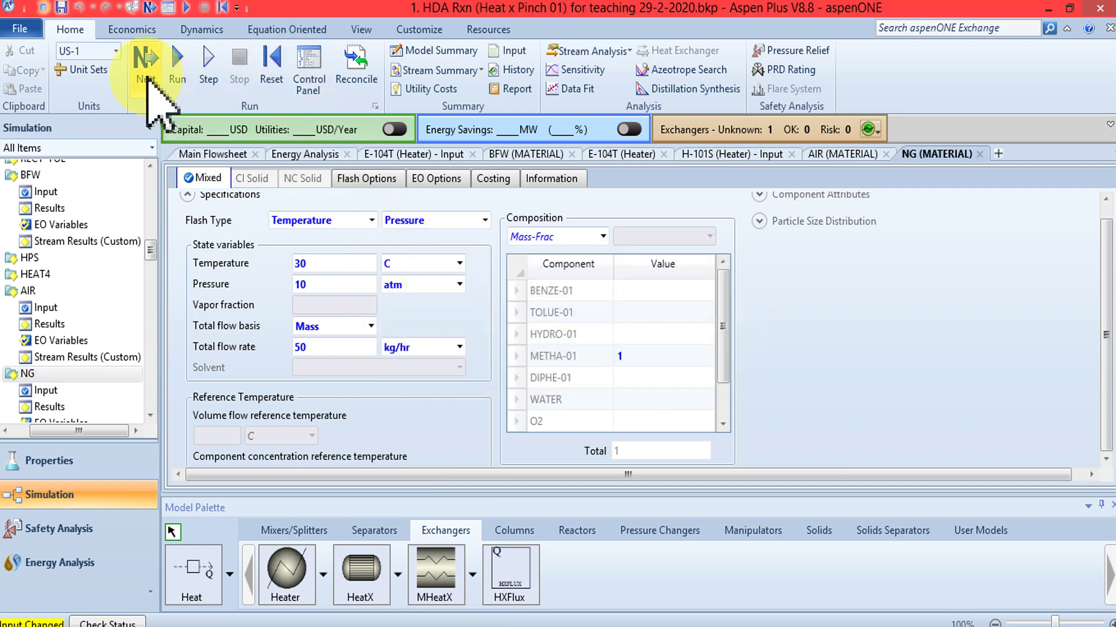
left_click(176, 64)
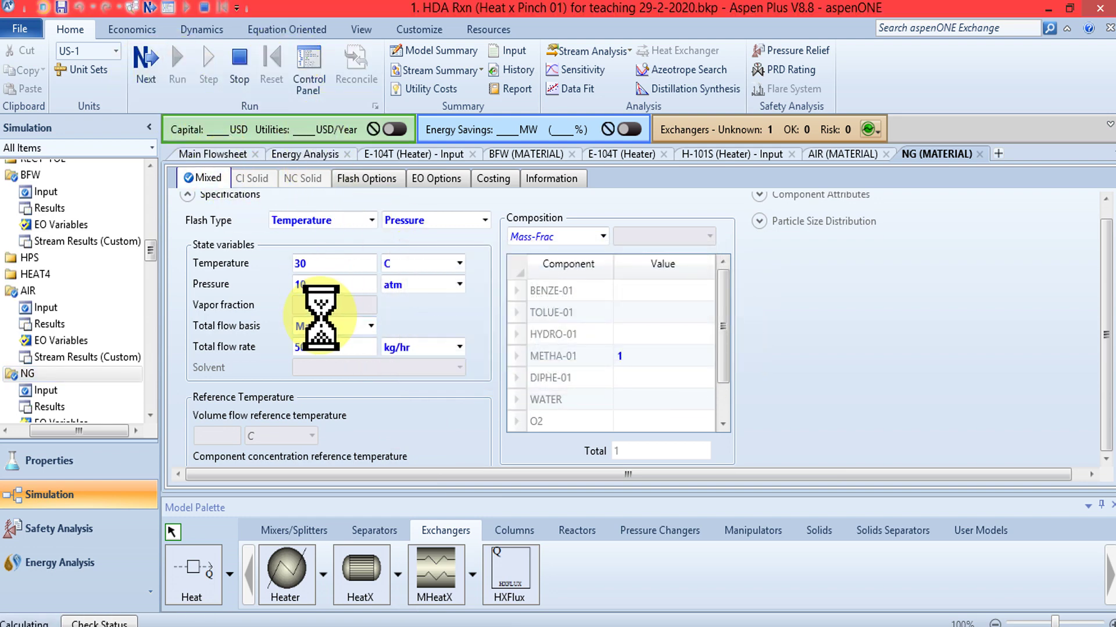
left_click(213, 154)
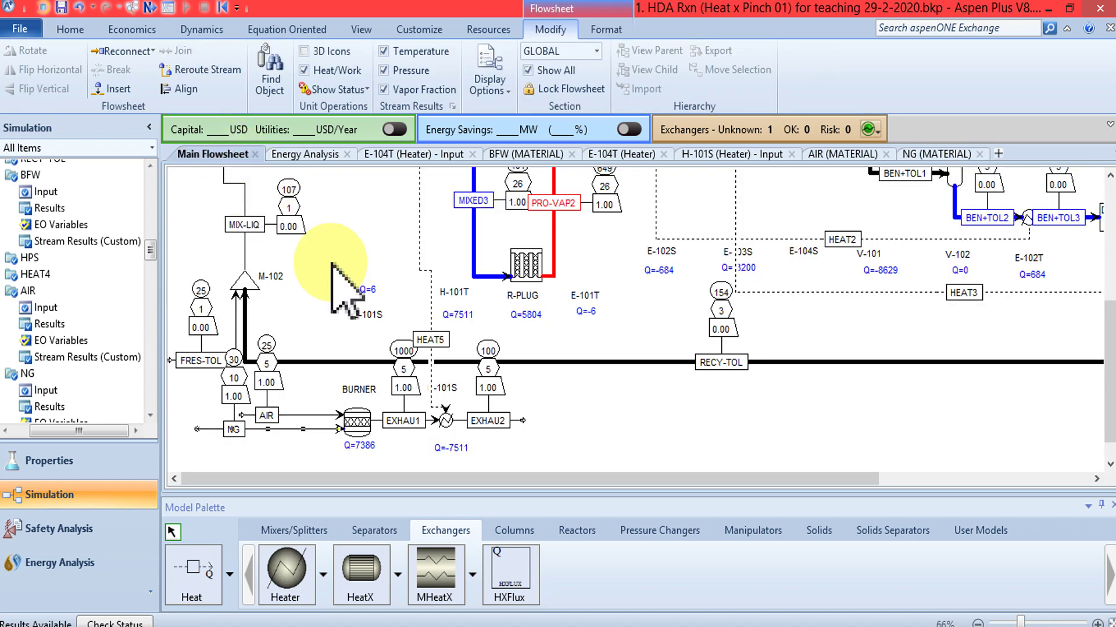
left_click(561, 441)
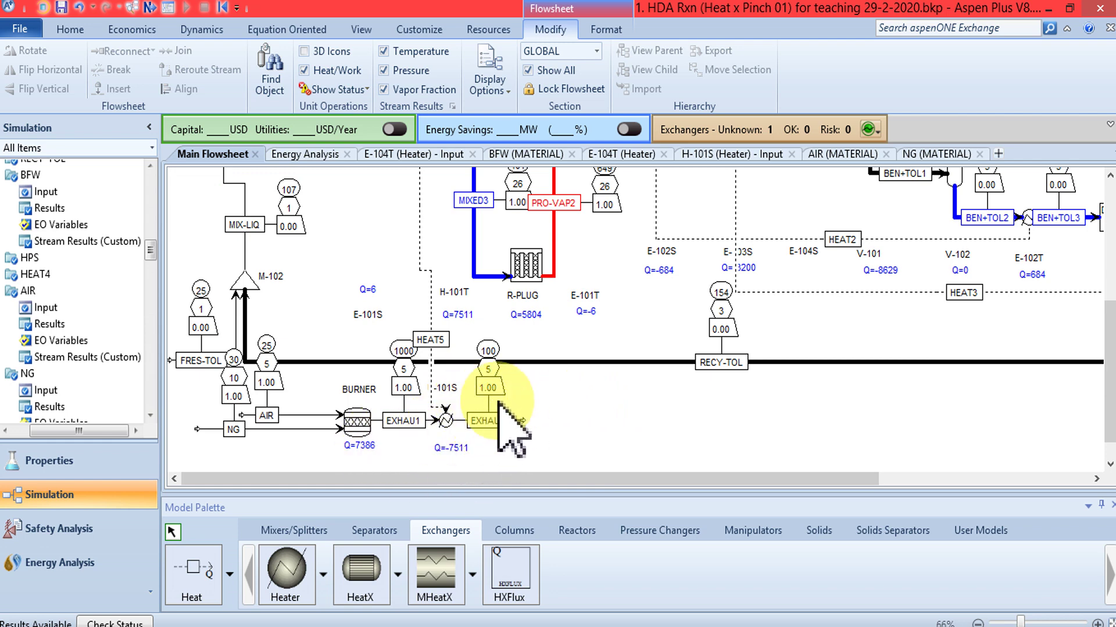
left_click_drag(1110, 381, 1101, 410)
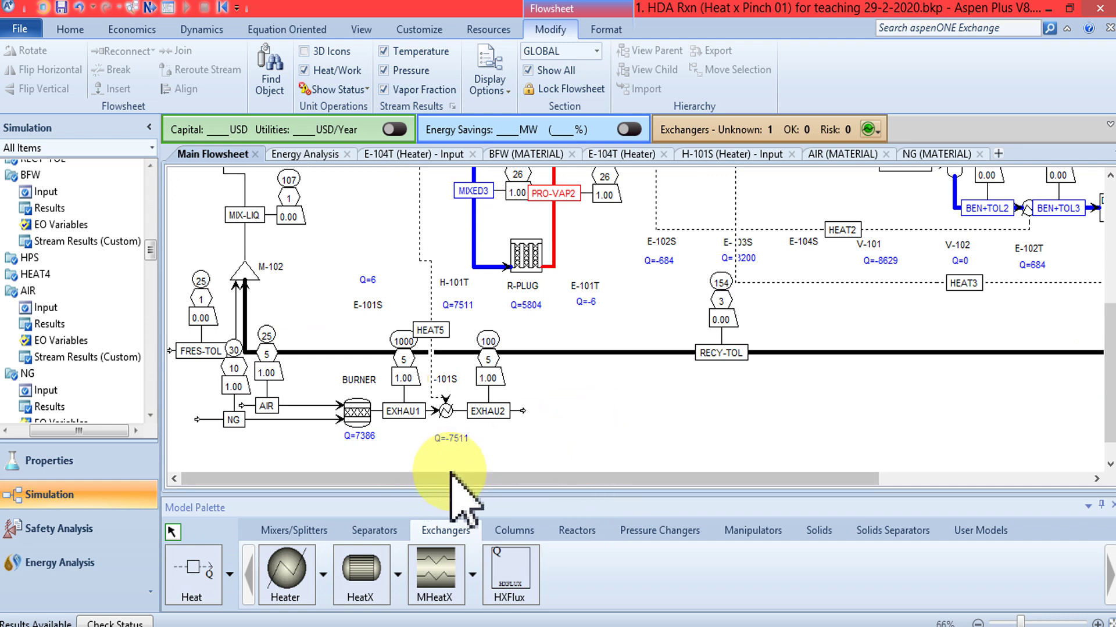
Close the Model Palette and collapse the navigation pane to enlarge the flowsheet area.
left_click(1100, 505)
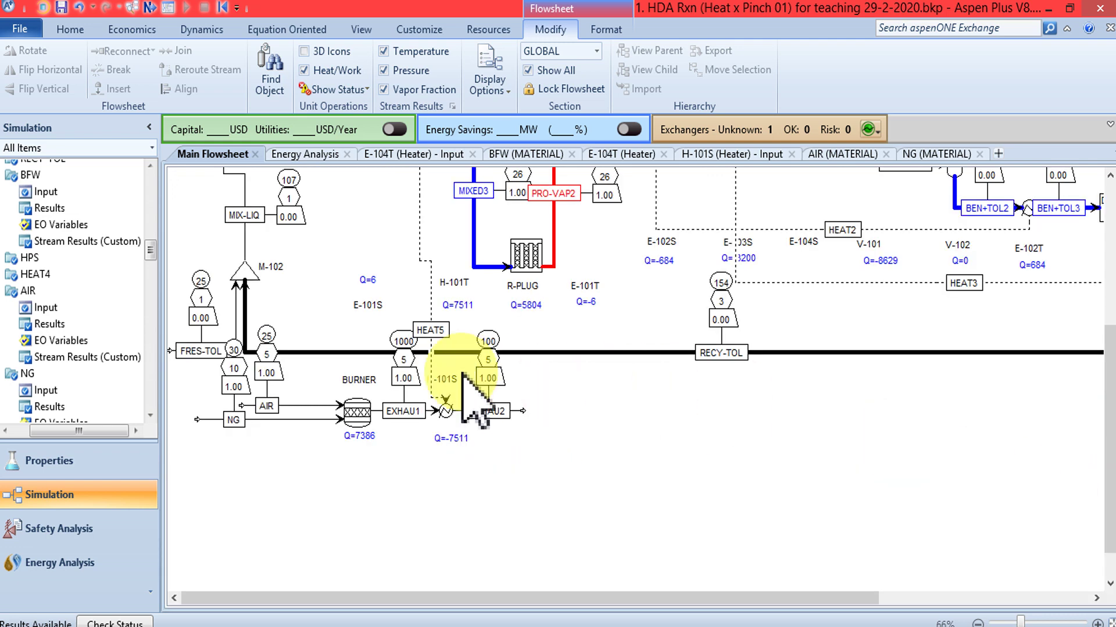
left_click(150, 127)
left_click_drag(1101, 438, 1107, 386)
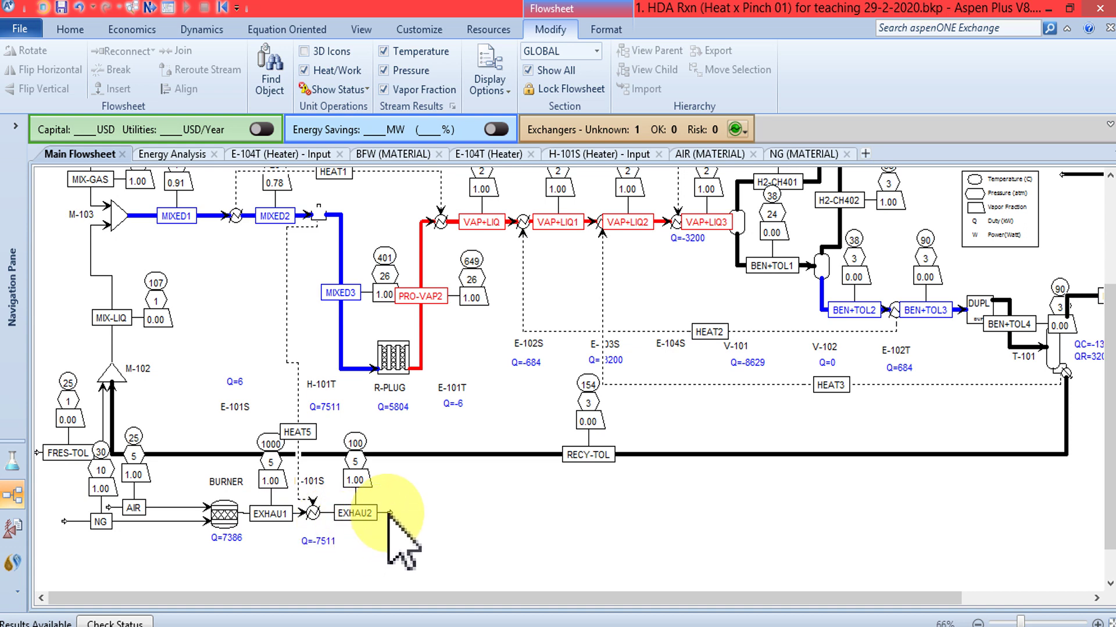
Extend the EXHAU2 stream farther from H-101S and shift H-101S slightly away from the BURNER to space out the furnace section.
left_click_drag(390, 513, 445, 513)
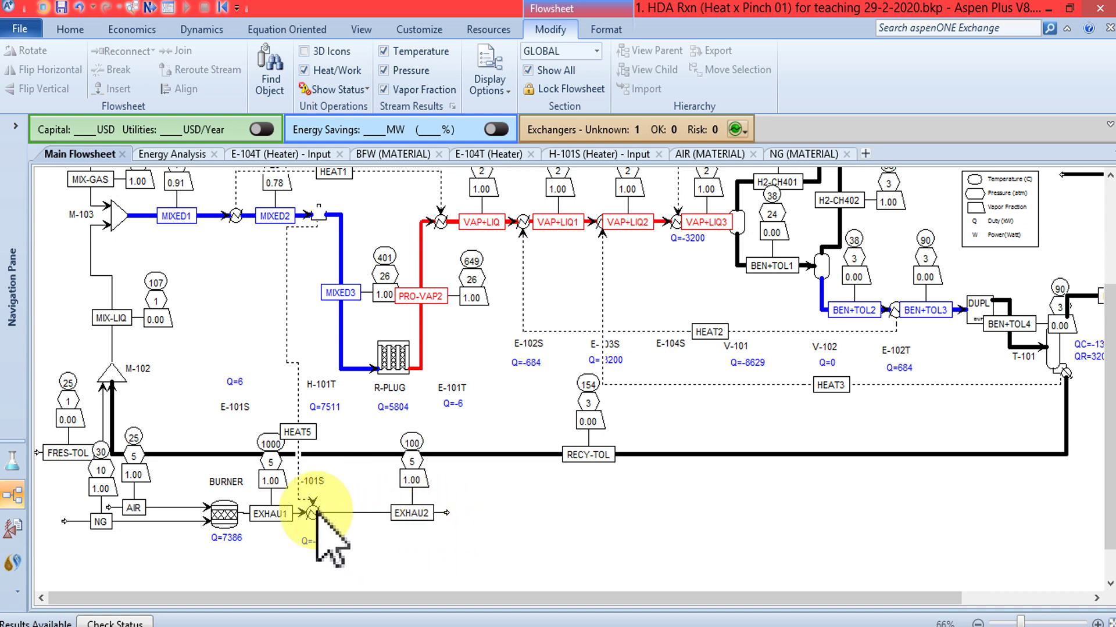
left_click(312, 512)
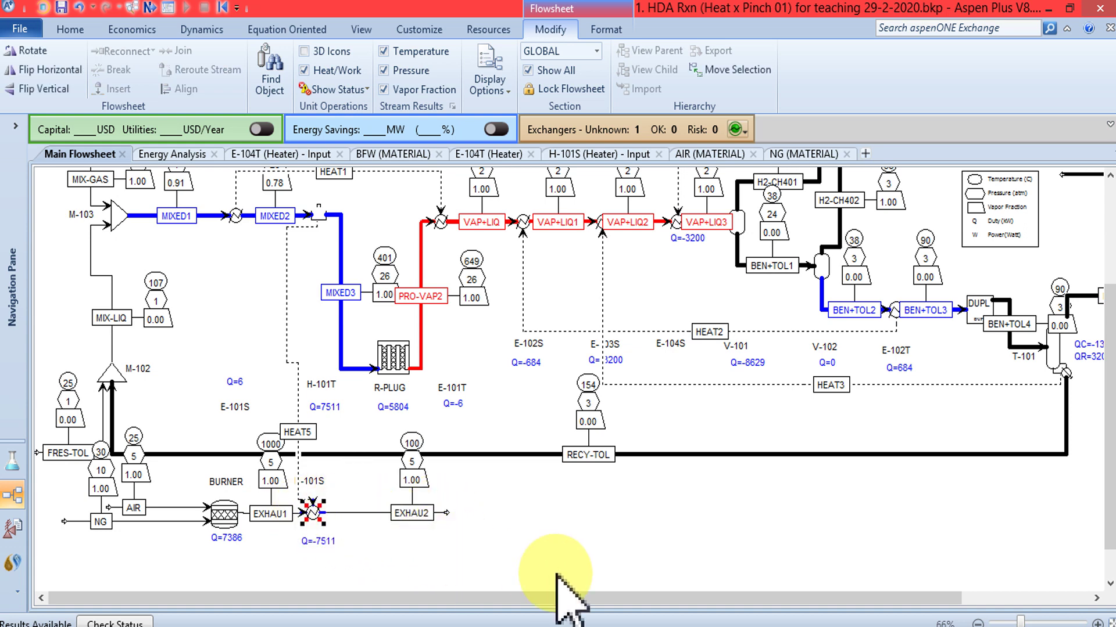
key("Right")
key("Right")
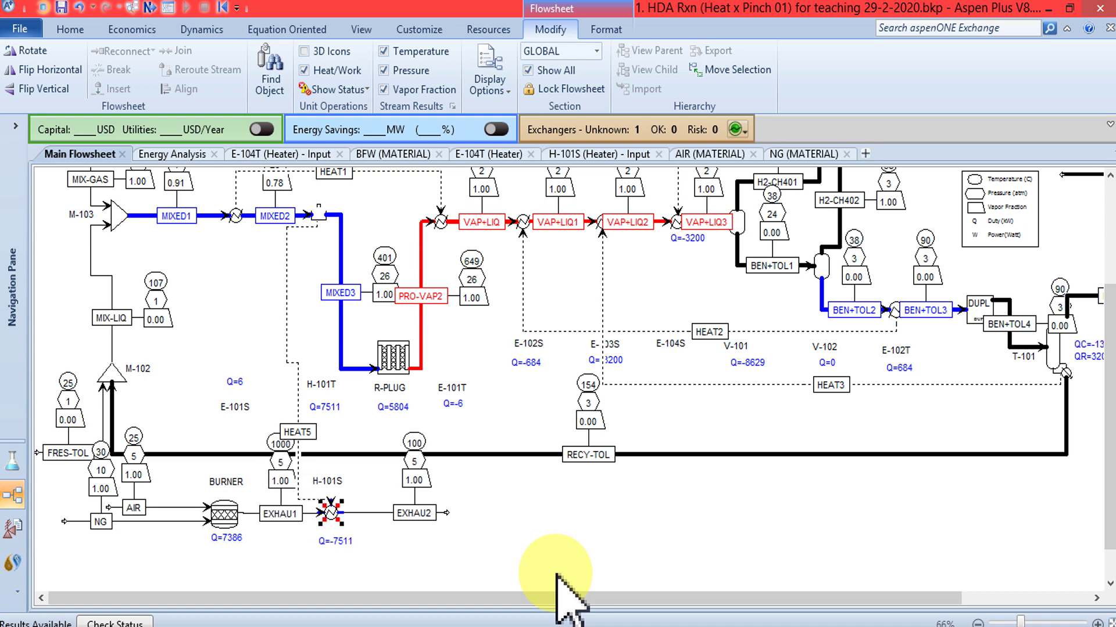
scroll(558, 596, "up", 1)
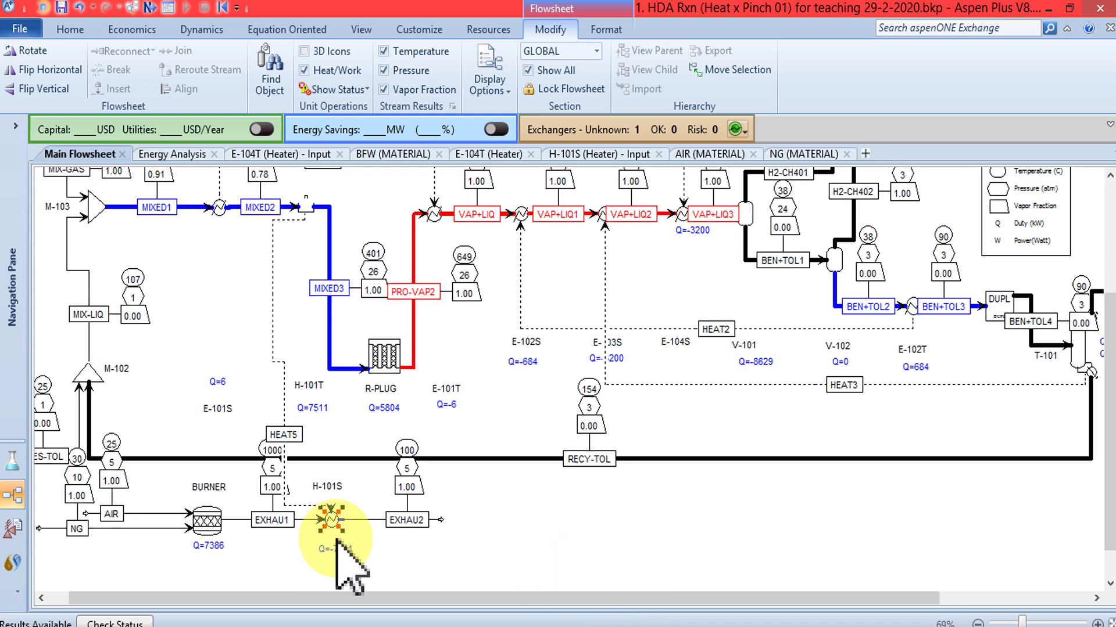
left_click(378, 558)
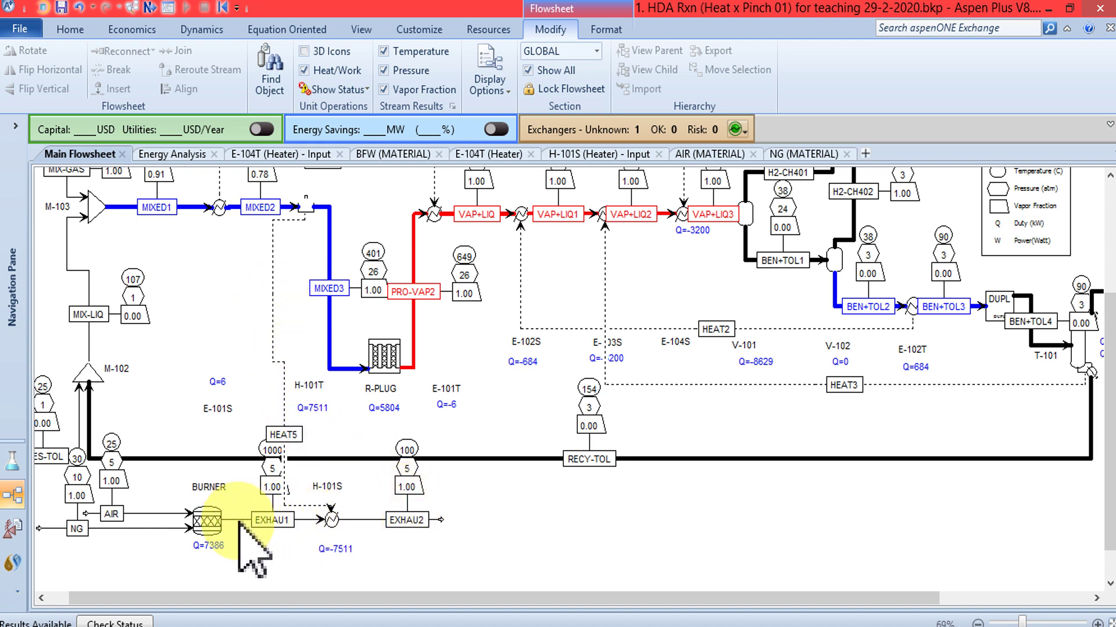
Give the EXHAU1 stream between BURNER and H-101S a thicker, red line.
left_click(608, 30)
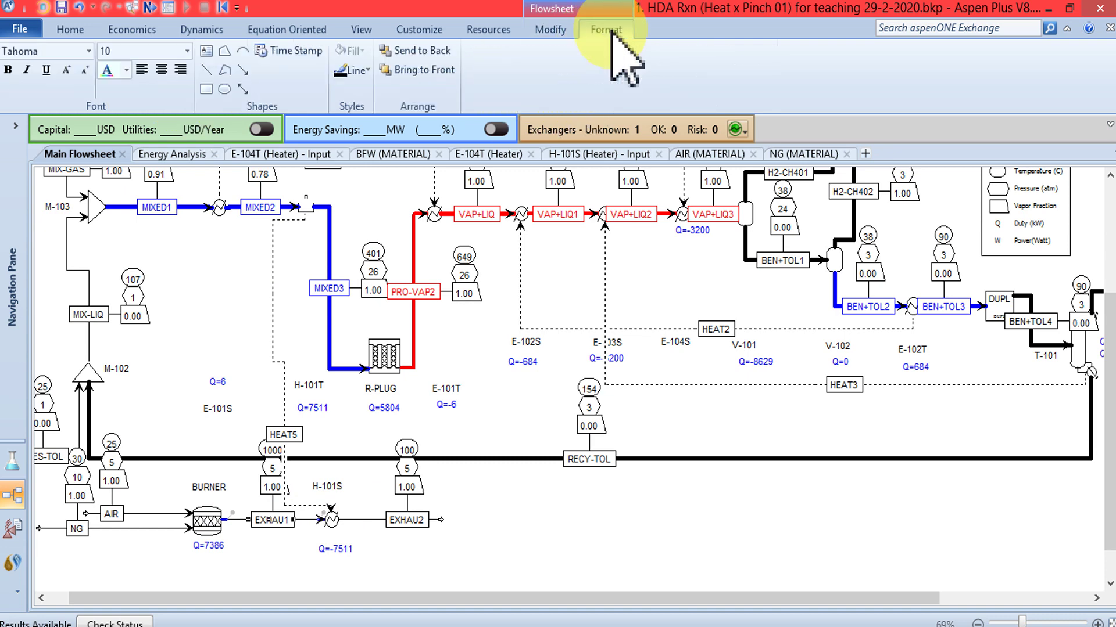
left_click(354, 70)
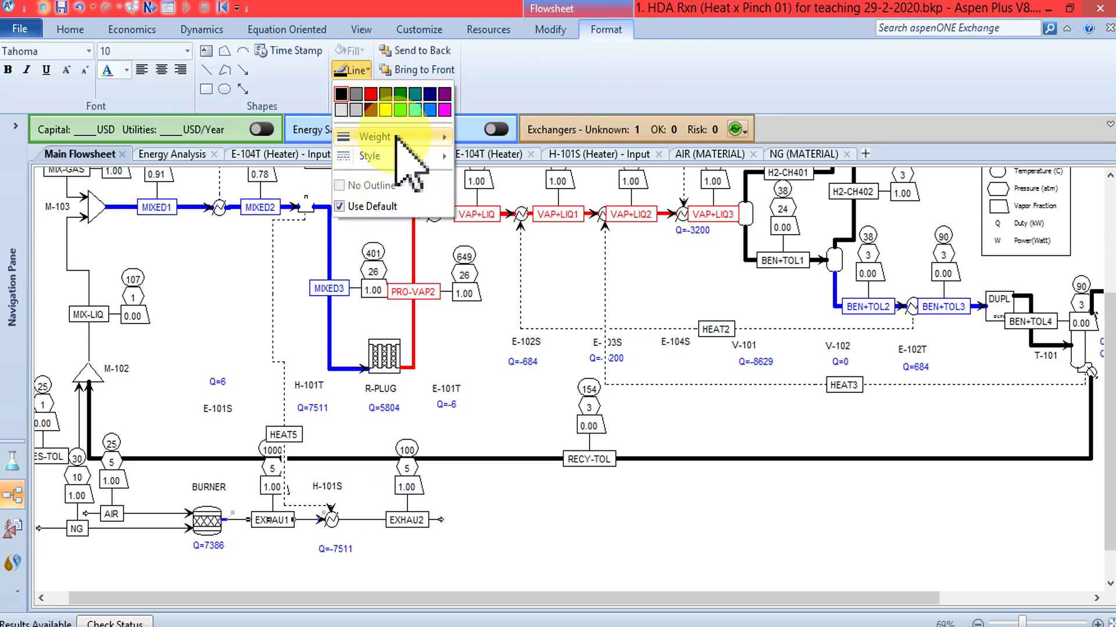
mouse_move(401, 137)
left_click(500, 207)
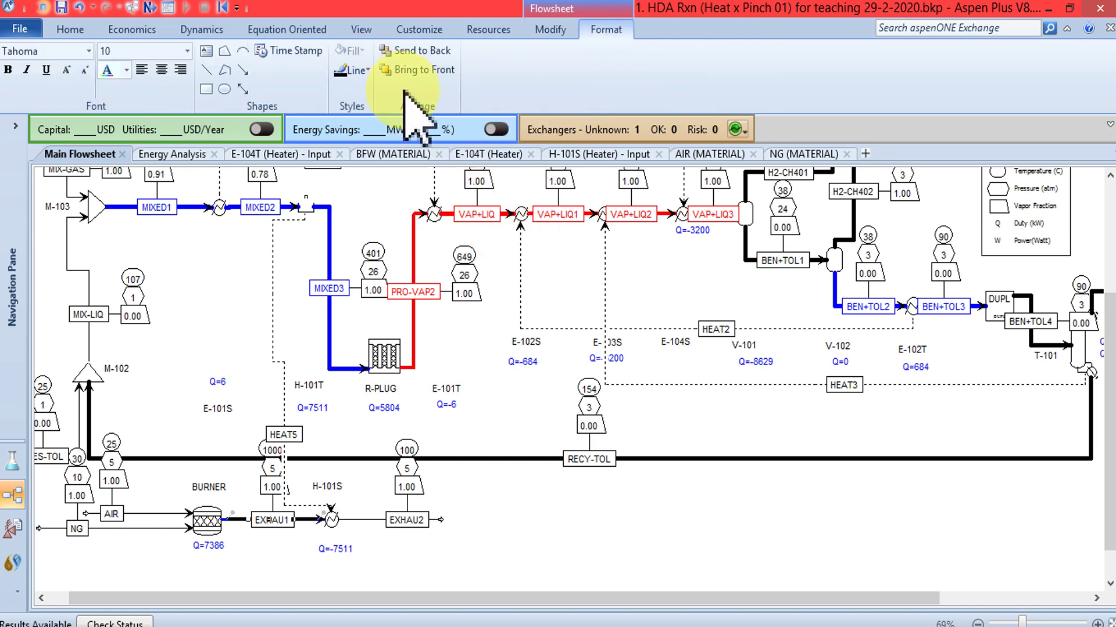
left_click(367, 70)
left_click(378, 110)
Give the EXHAU2 stream leaving H-101S a thicker, red line to match EXHAU1.
left_click(371, 520)
left_click(367, 71)
left_click(378, 110)
left_click(367, 70)
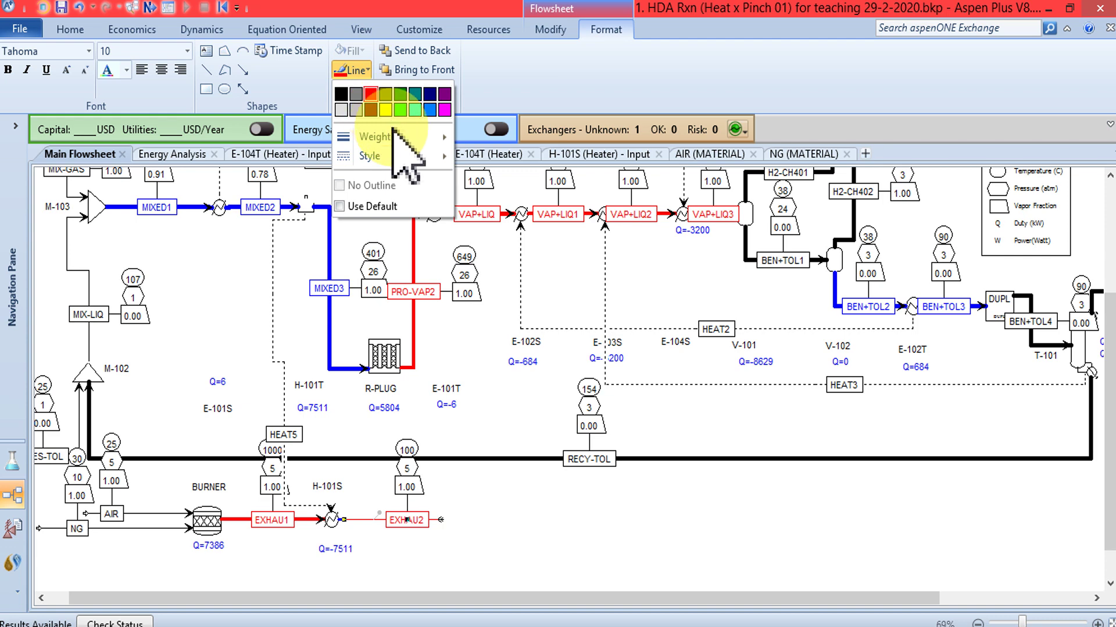
mouse_move(407, 137)
left_click(523, 223)
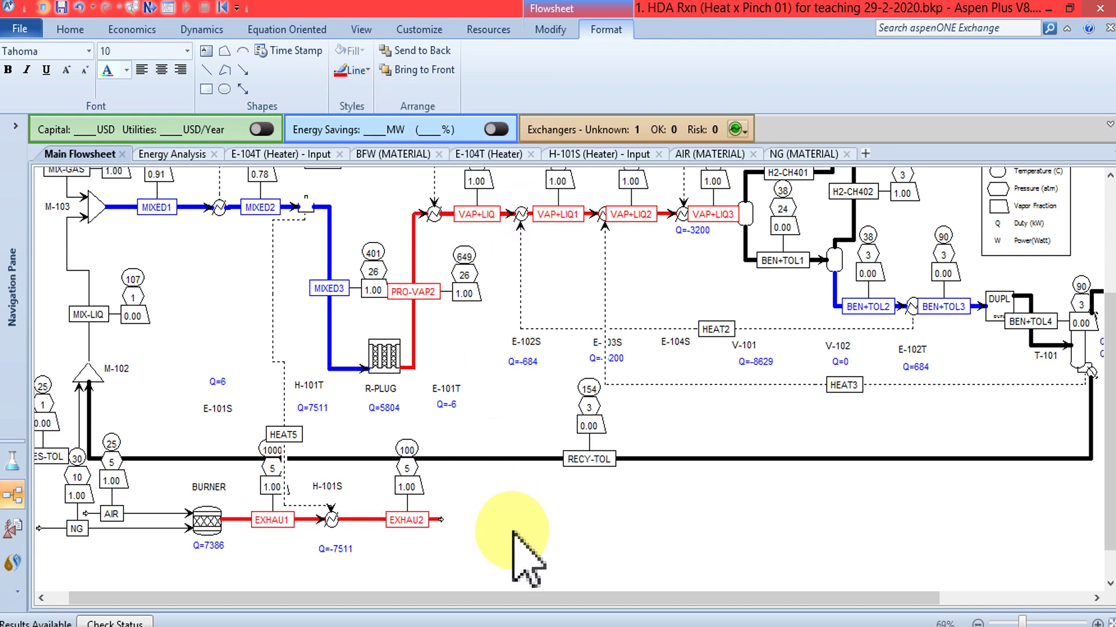
Reroute the HEAT5 heat stream so it runs straight down to H-101S and its upper segment sits closer to MIXED3.
left_click_drag(1100, 400, 1106, 442)
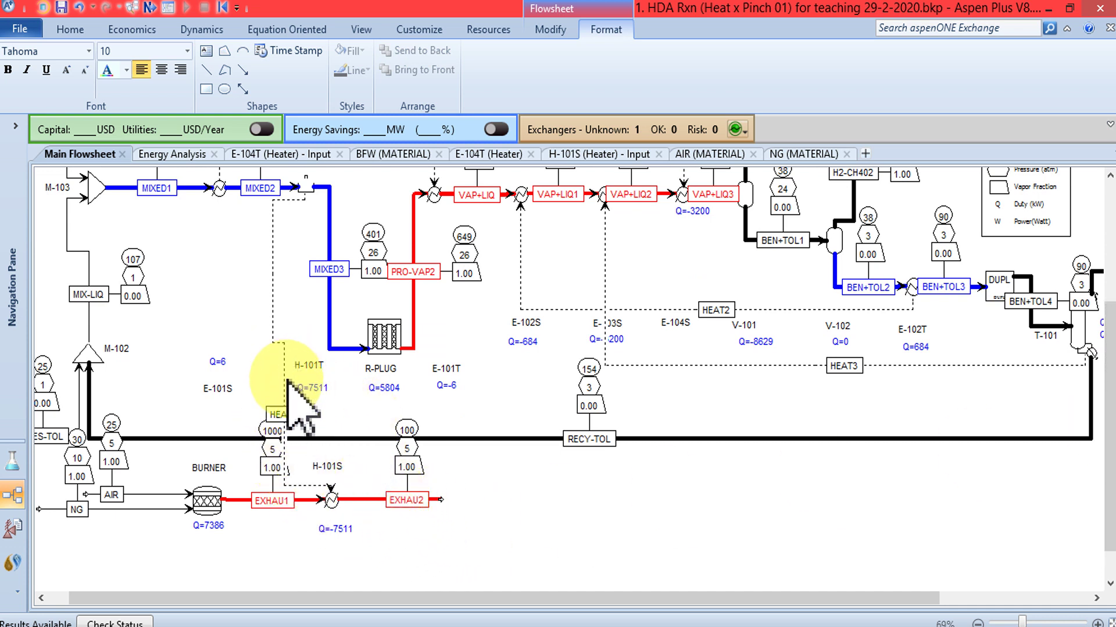
left_click_drag(287, 385, 332, 383)
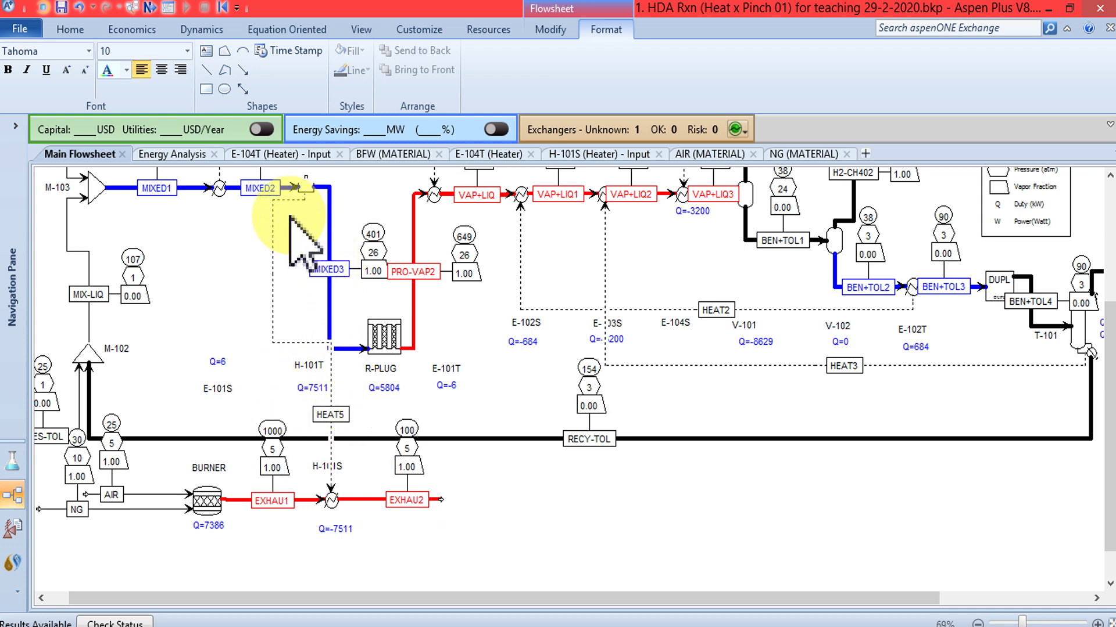
left_click_drag(273, 250, 302, 256)
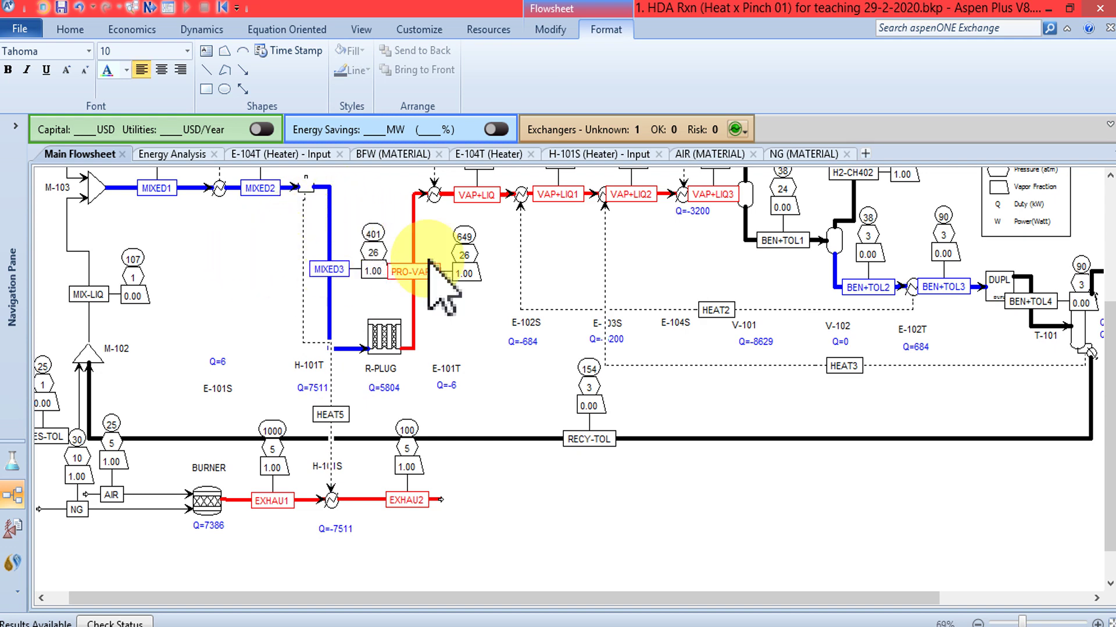
Look over the whole flowsheet, from the BFW to HPS line down to the BURNER and H-101S furnace section.
left_click(1093, 345)
scroll(1093, 346, "down", 2)
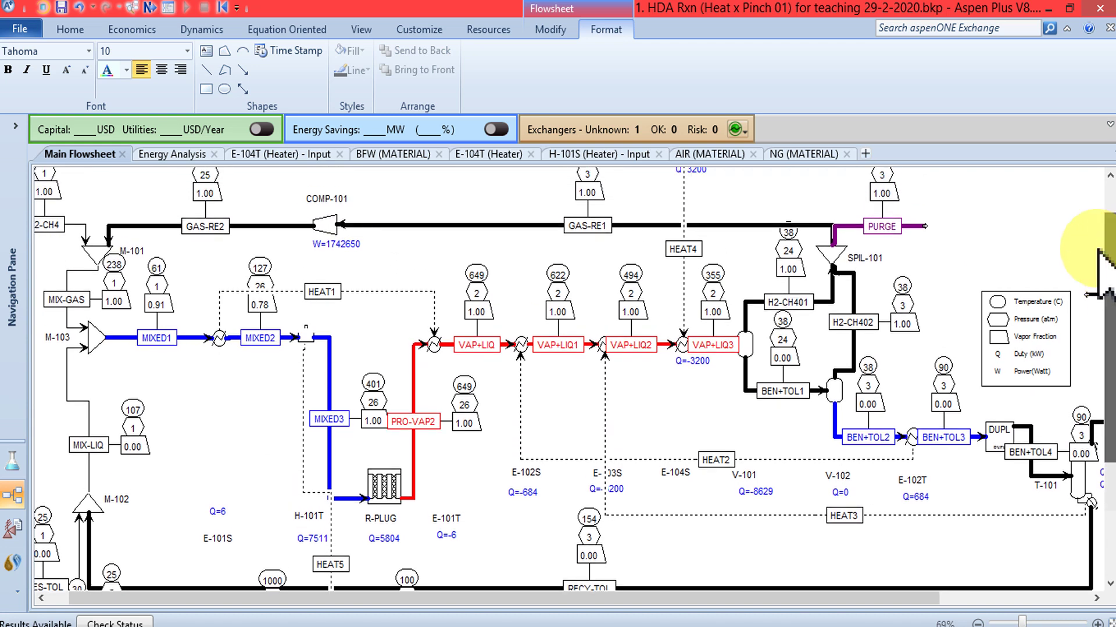
scroll(501, 321, "up", 3)
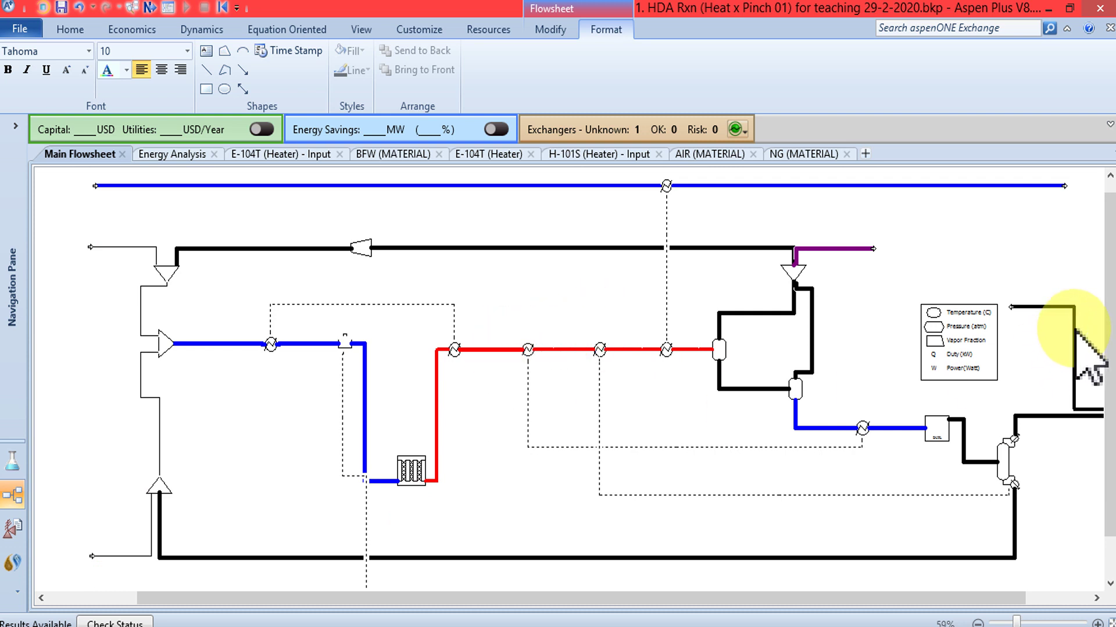
left_click_drag(1107, 265, 1107, 312)
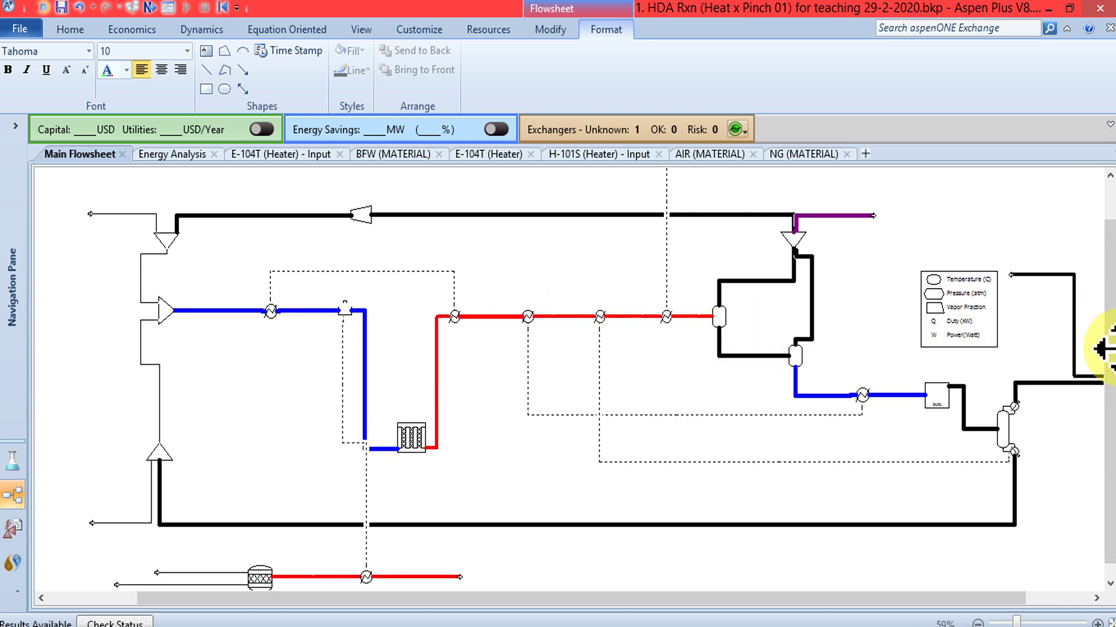
left_click_drag(1107, 322, 1110, 286)
scroll(938, 294, "up", 1)
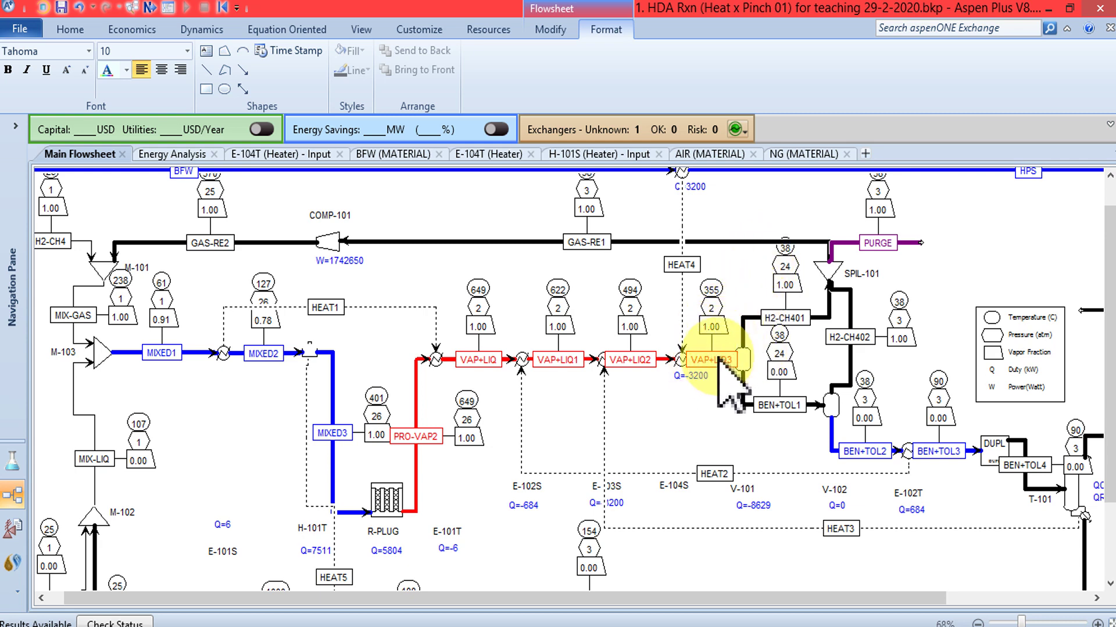
left_click_drag(1107, 256, 1106, 215)
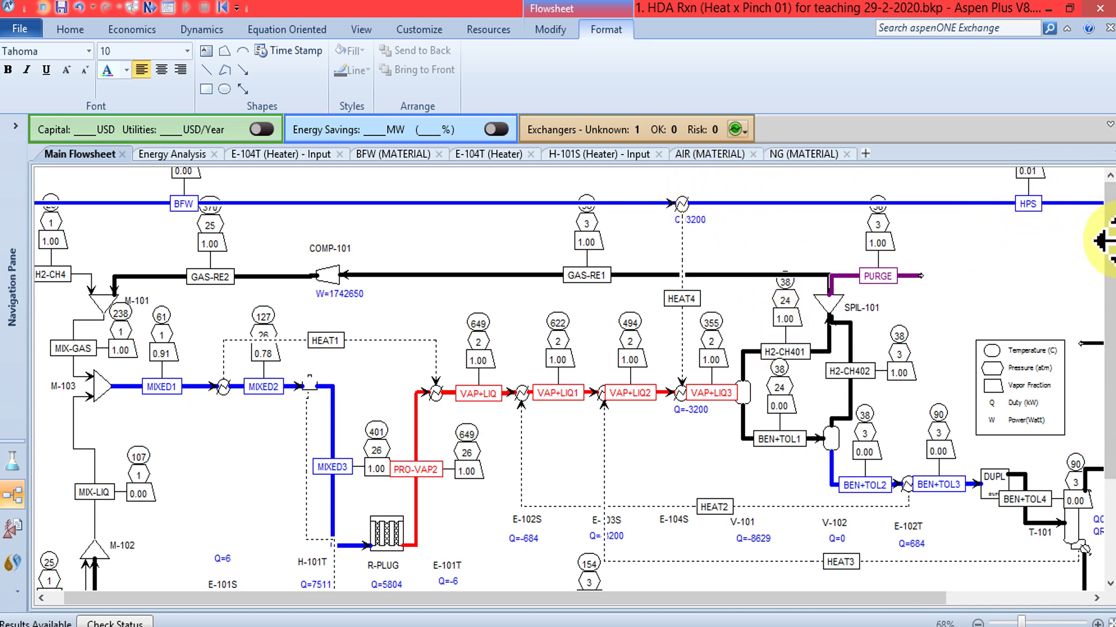
scroll(1101, 241, "down", 3)
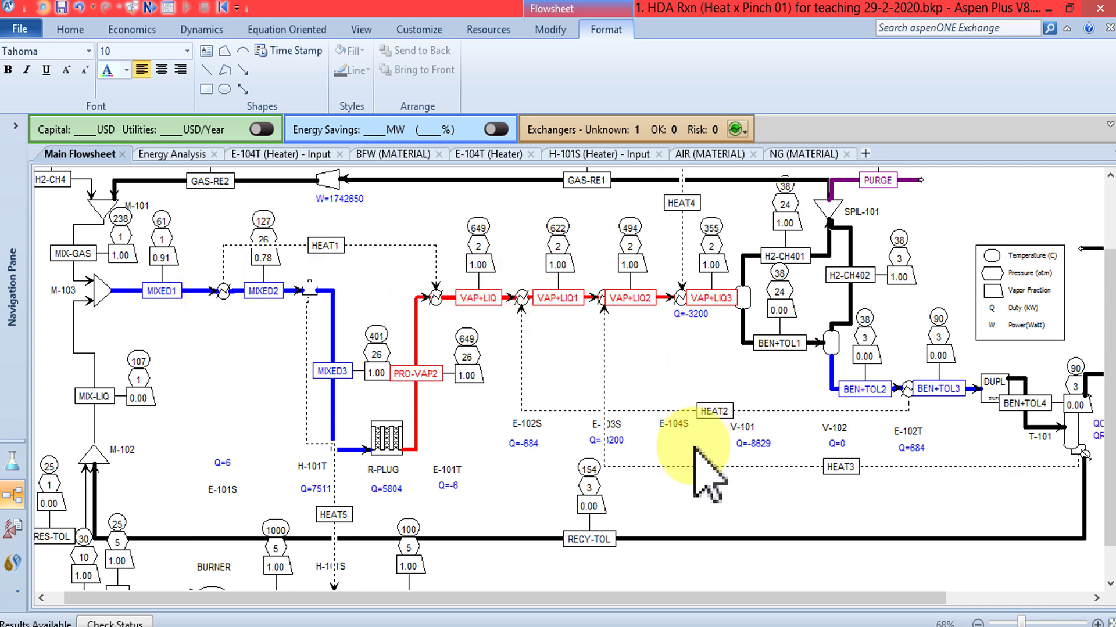
left_click_drag(1109, 395, 1110, 291)
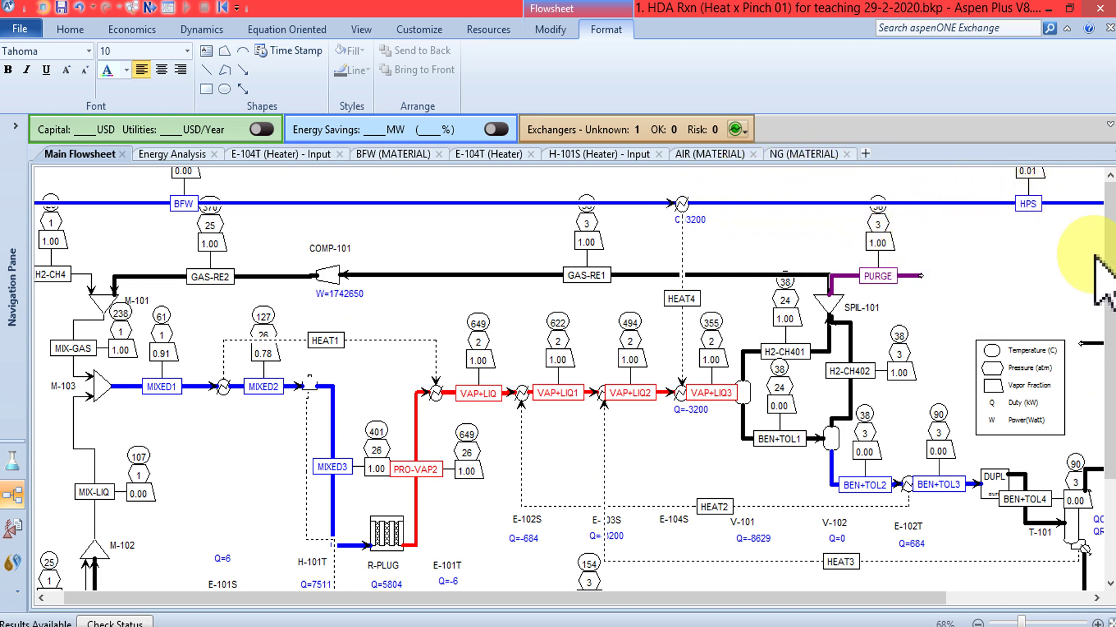
left_click_drag(1110, 249, 1107, 324)
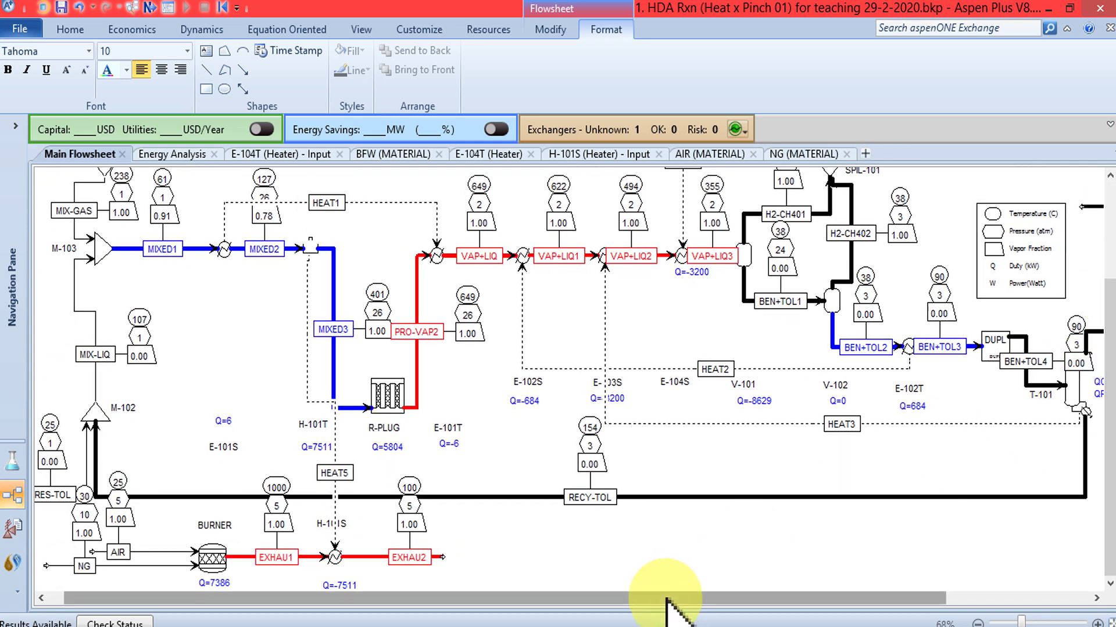
left_click_drag(667, 597, 617, 604)
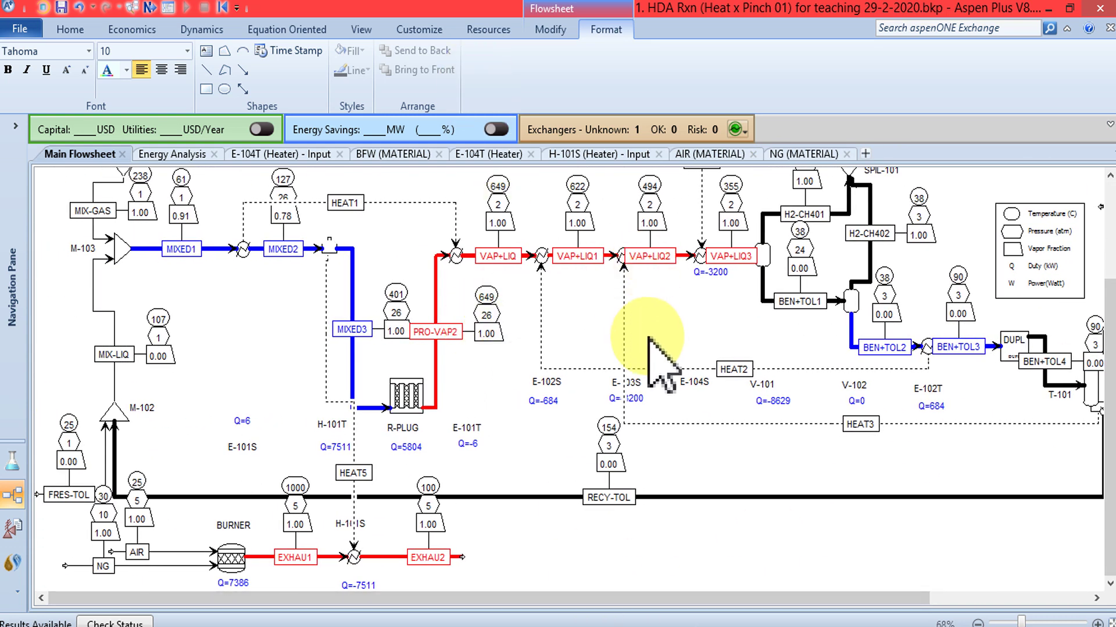
Activate the energy analysis and examine the status of the H-101S H-101T exchanger in the existing exchangers details.
left_click_drag(1111, 399, 474, 151)
left_click(494, 129)
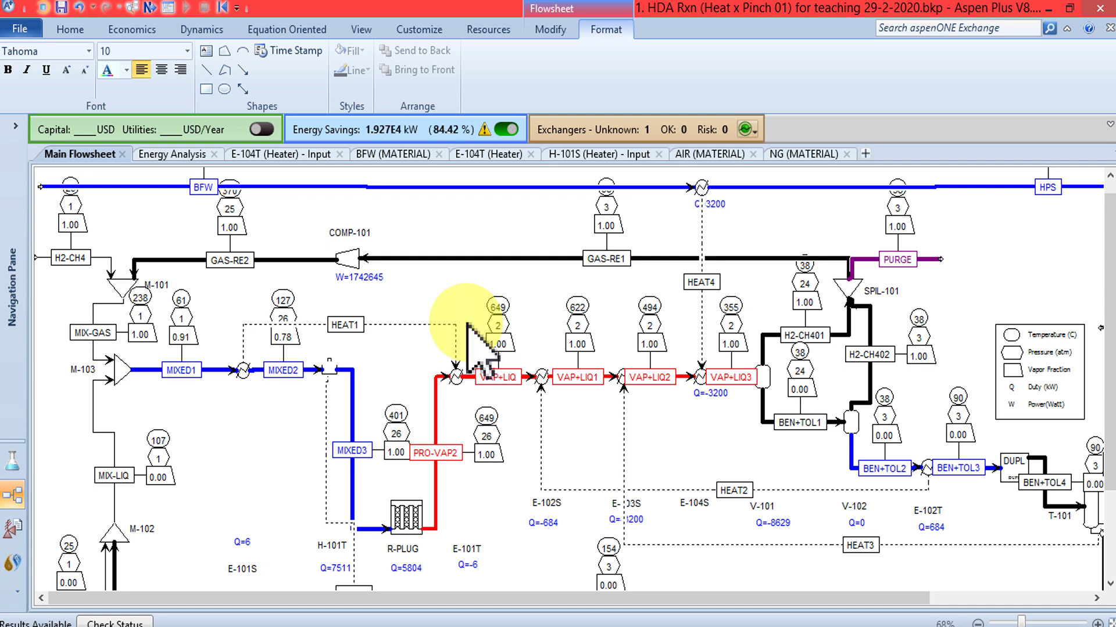
left_click(485, 131)
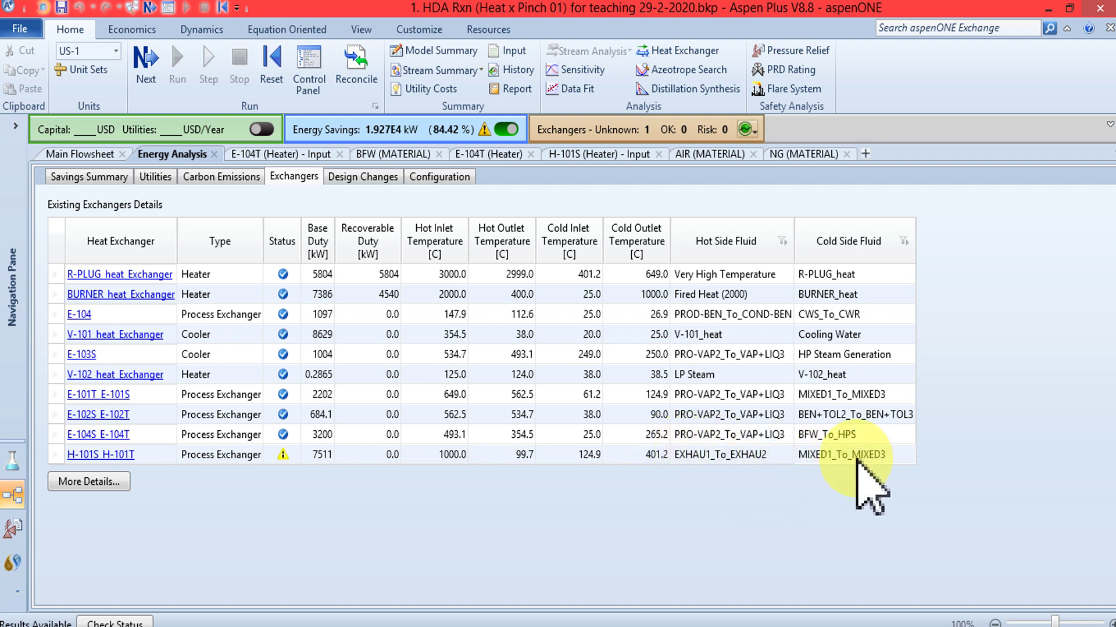
left_click(285, 455)
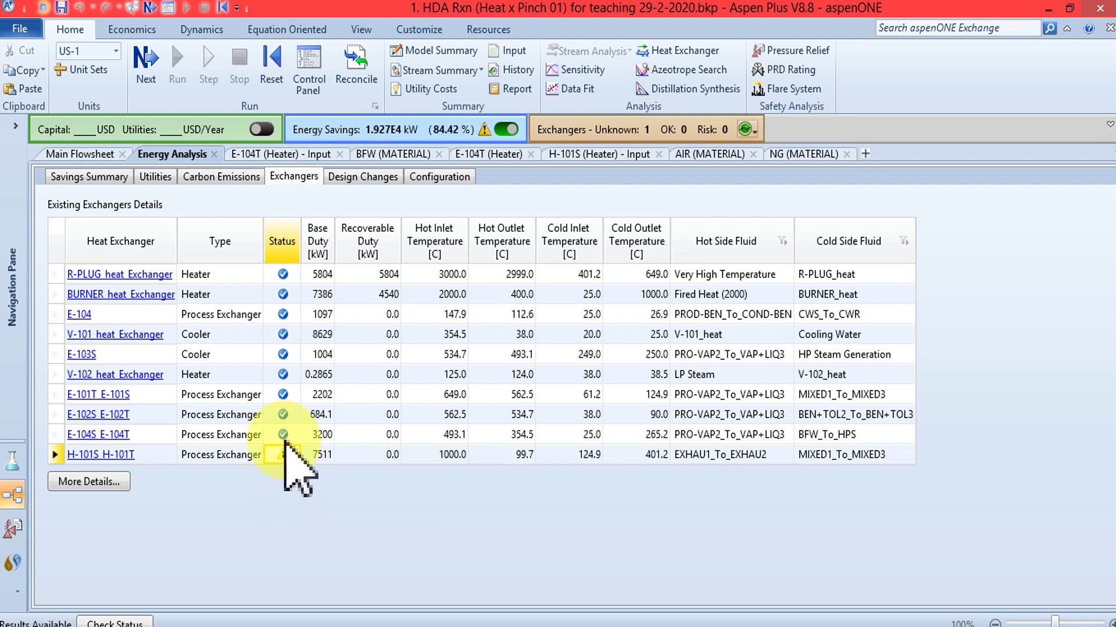
mouse_move(288, 453)
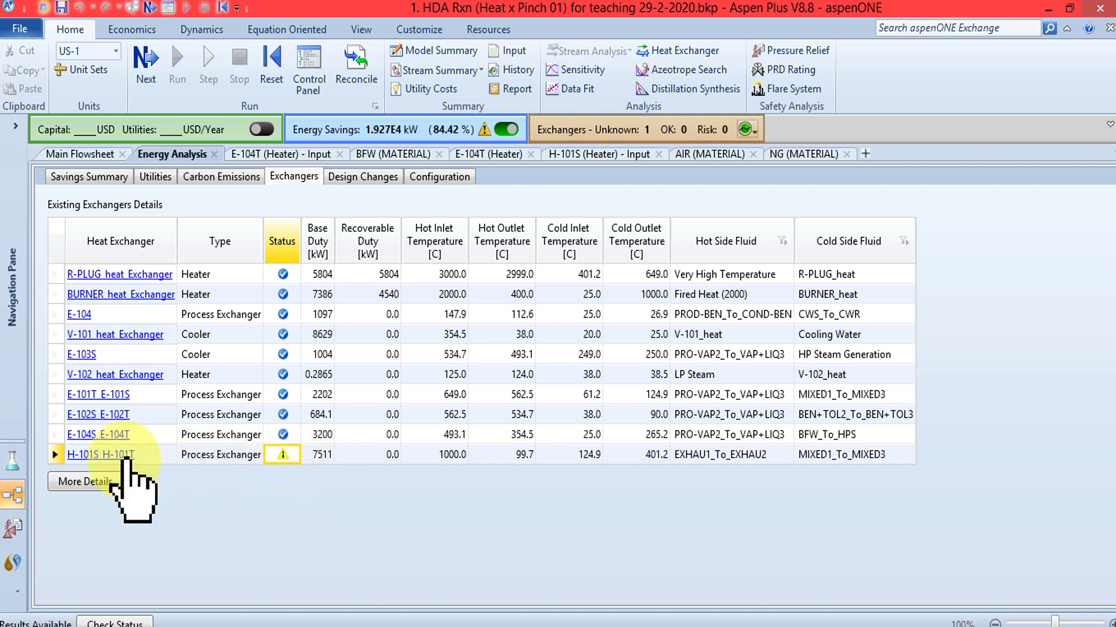
Review the furnace section on the main flowsheet and the energy use details of the utilities in the energy analysis.
left_click(82, 154)
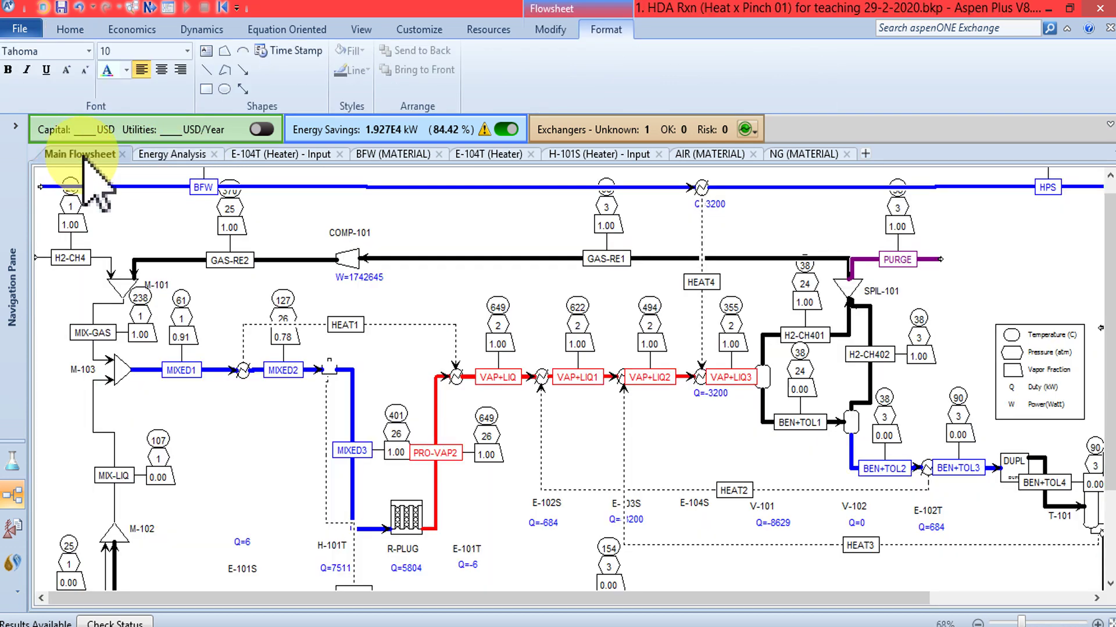
left_click_drag(1108, 249, 1107, 343)
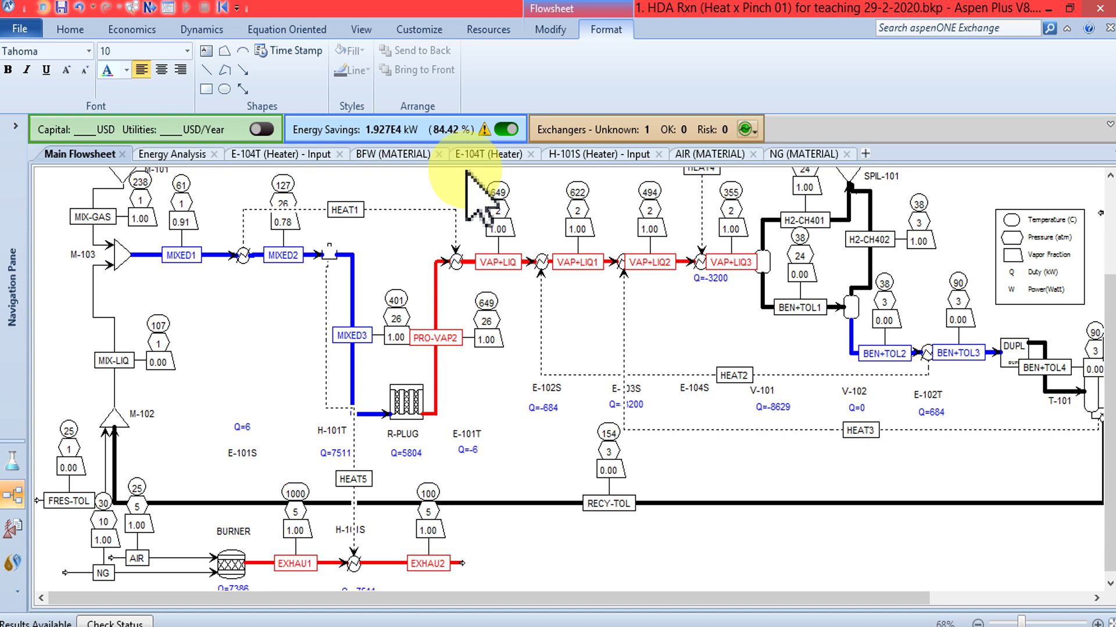
left_click(381, 133)
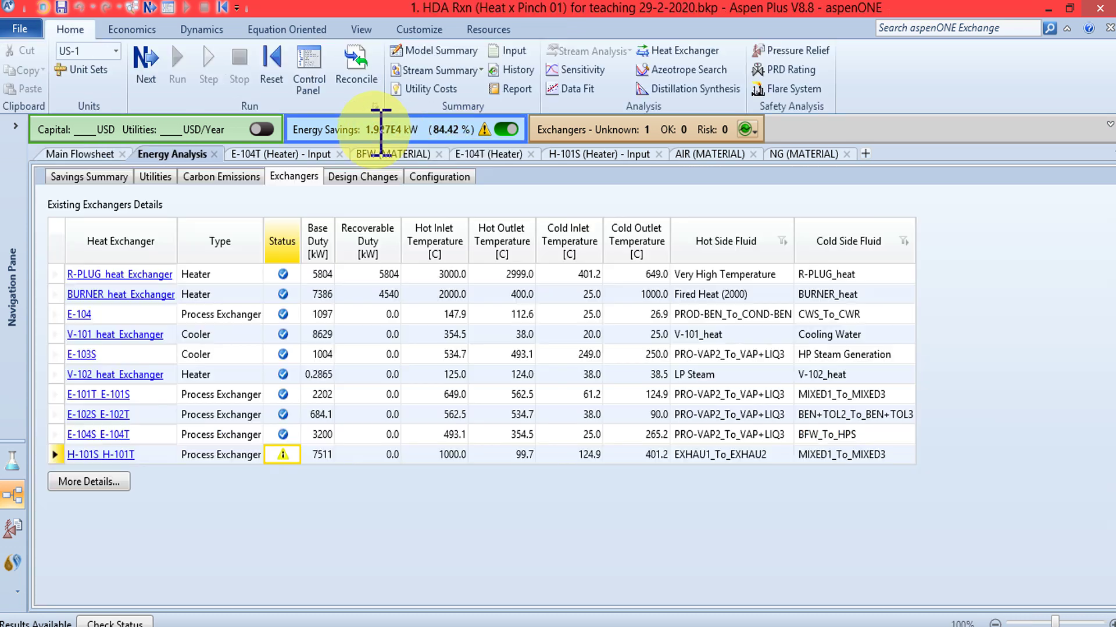
left_click(155, 176)
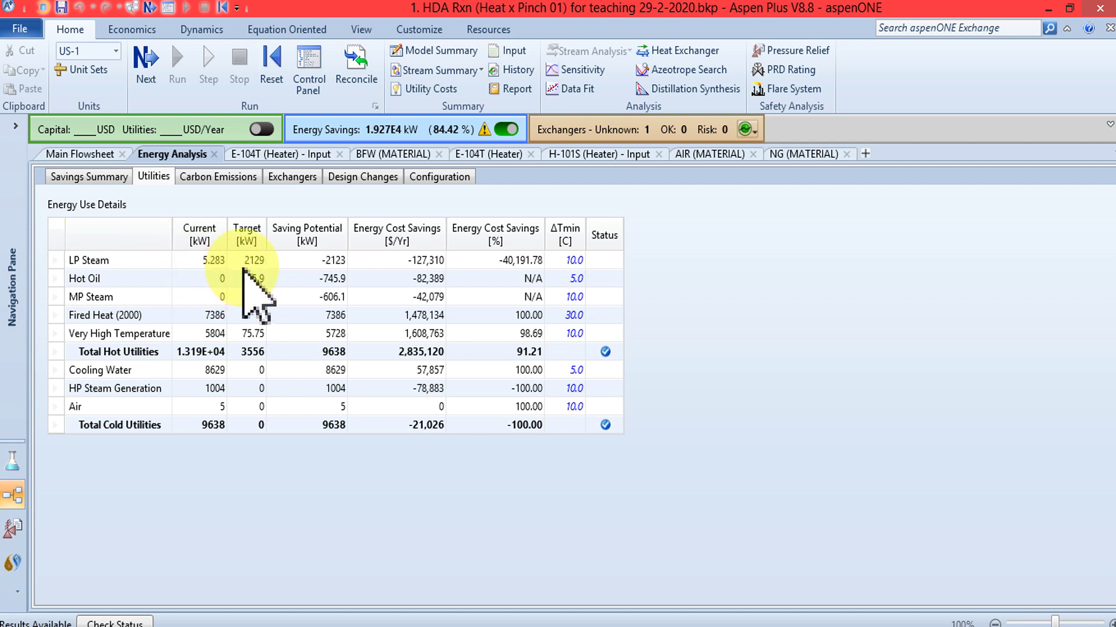
Compare the MIXED1 preheating and BURNER section on the main flowsheet with the current loads of the hot and cold utilities.
left_click(81, 154)
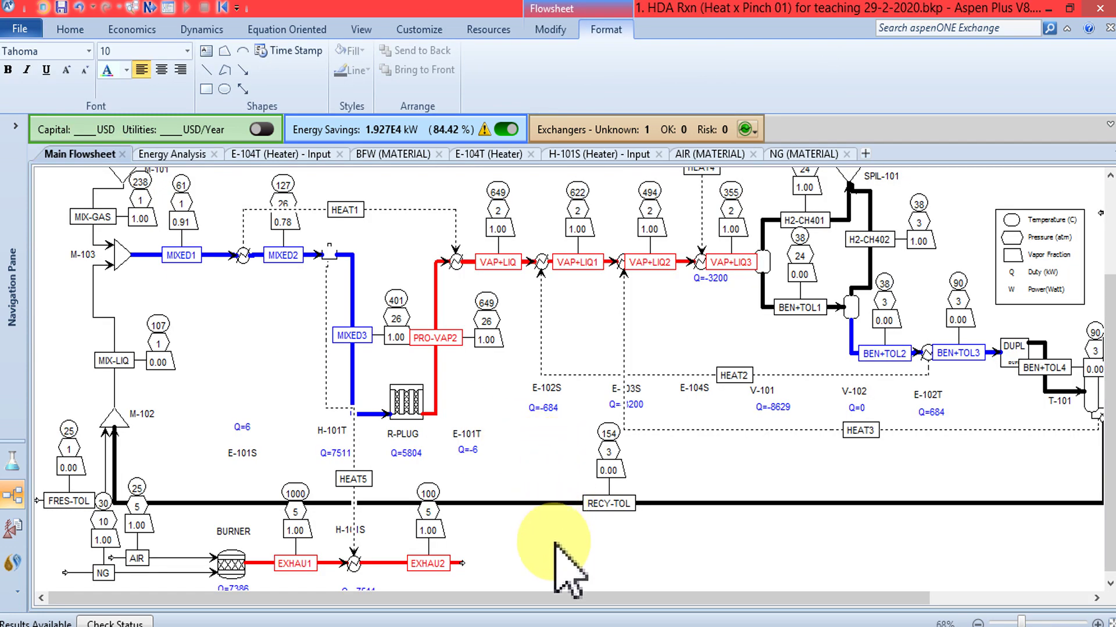
left_click_drag(510, 597, 546, 597)
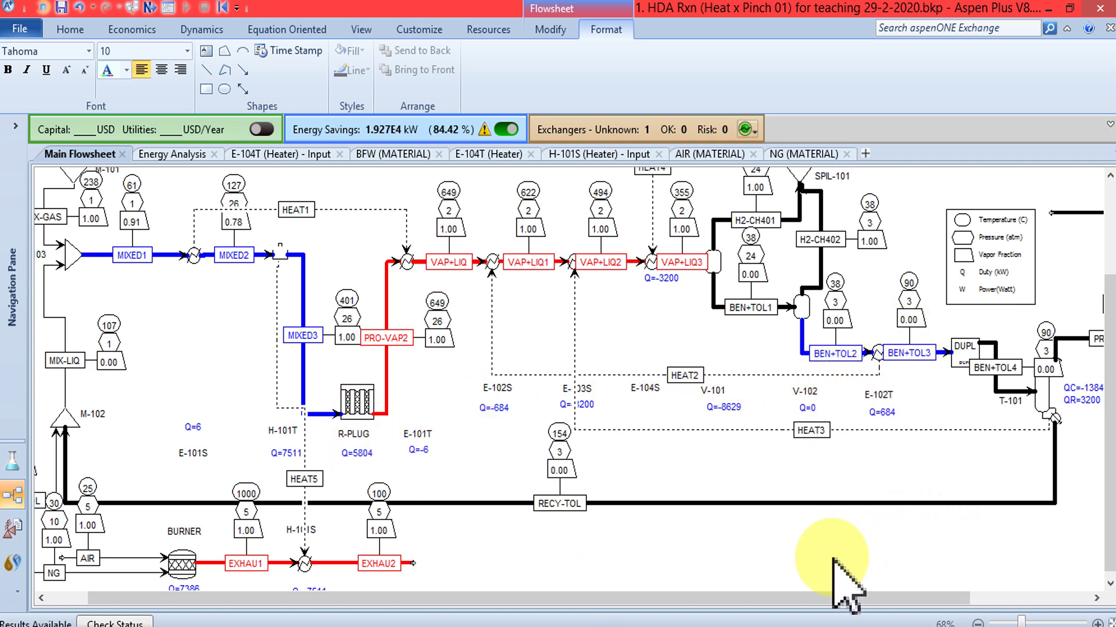
left_click_drag(825, 597, 660, 587)
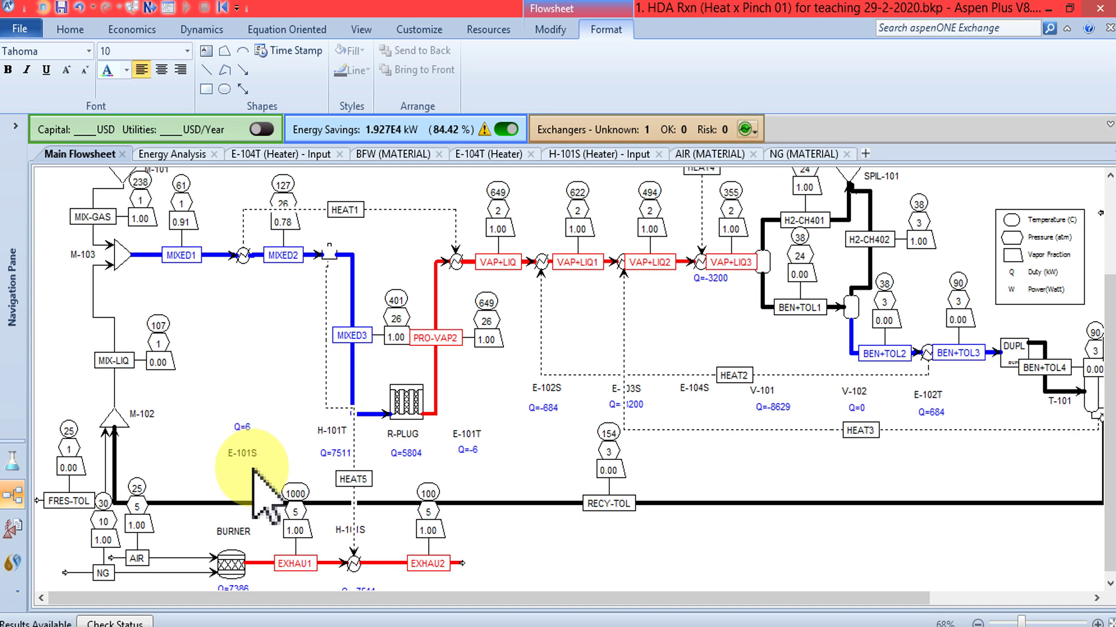
left_click(181, 253)
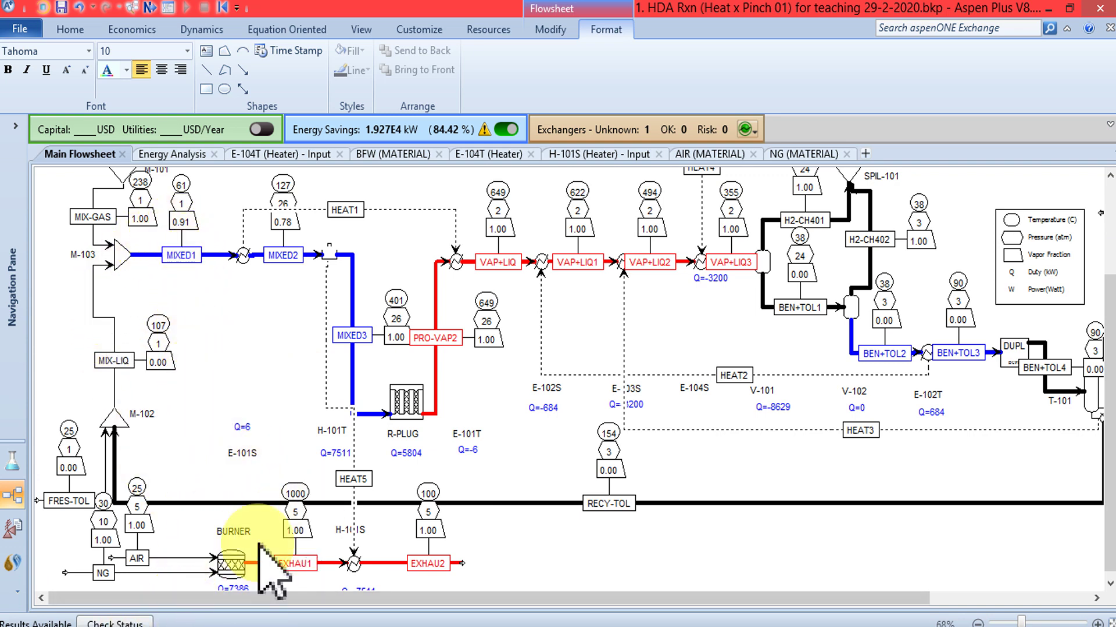
left_click(172, 154)
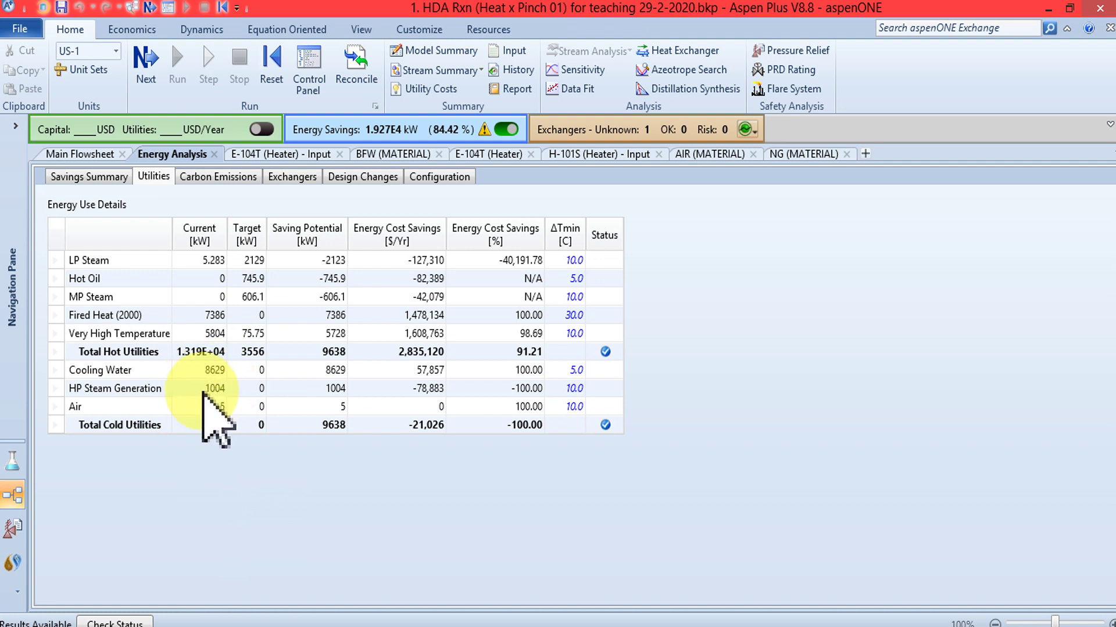
mouse_move(212, 391)
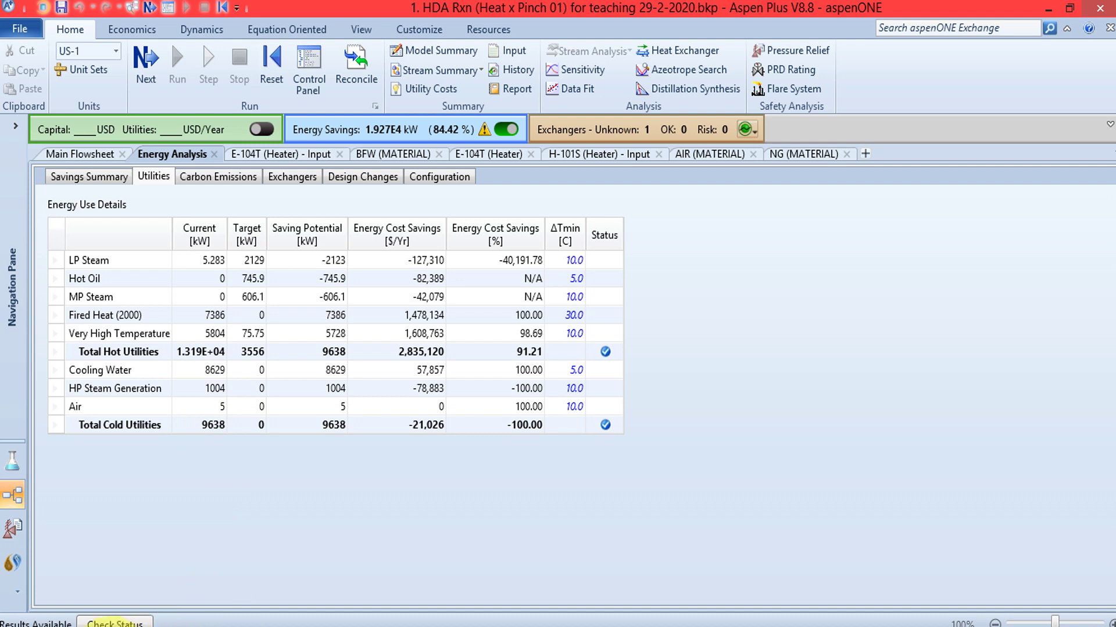
Inspect the BFW to HPS line and HEAT4 on the flowsheet against the utilities' energy use details.
left_click(87, 154)
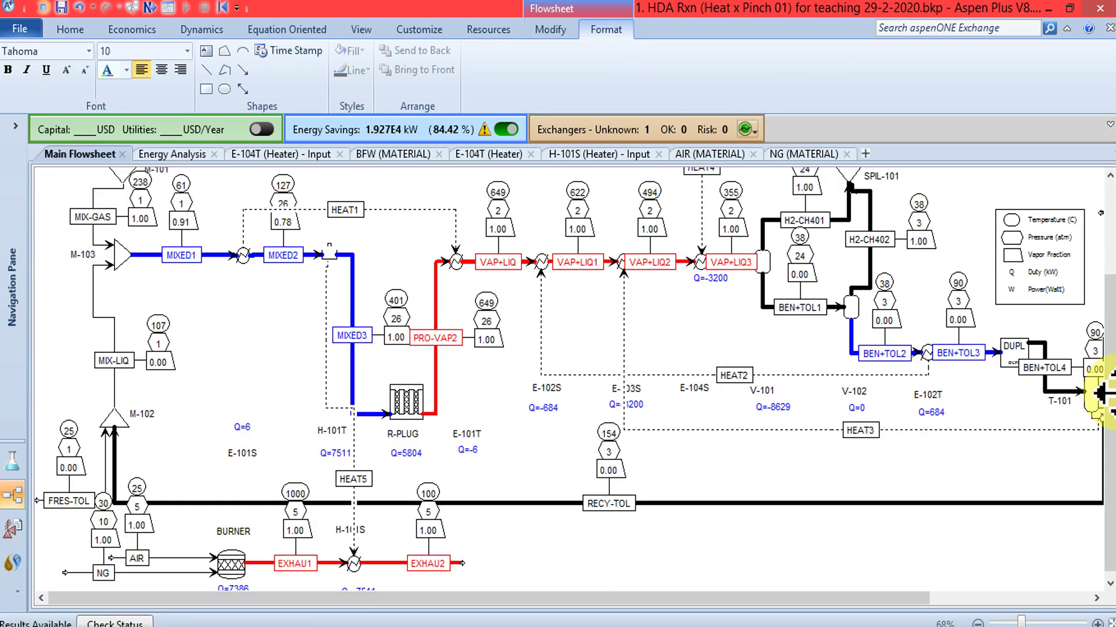
scroll(1097, 323, "up", 3)
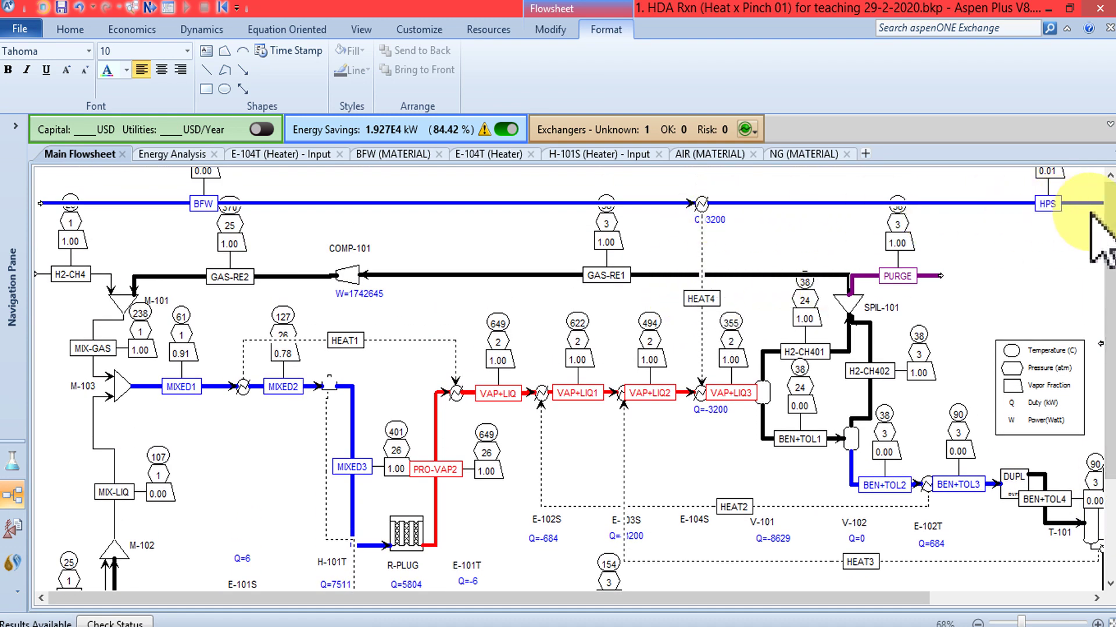
left_click(1110, 175)
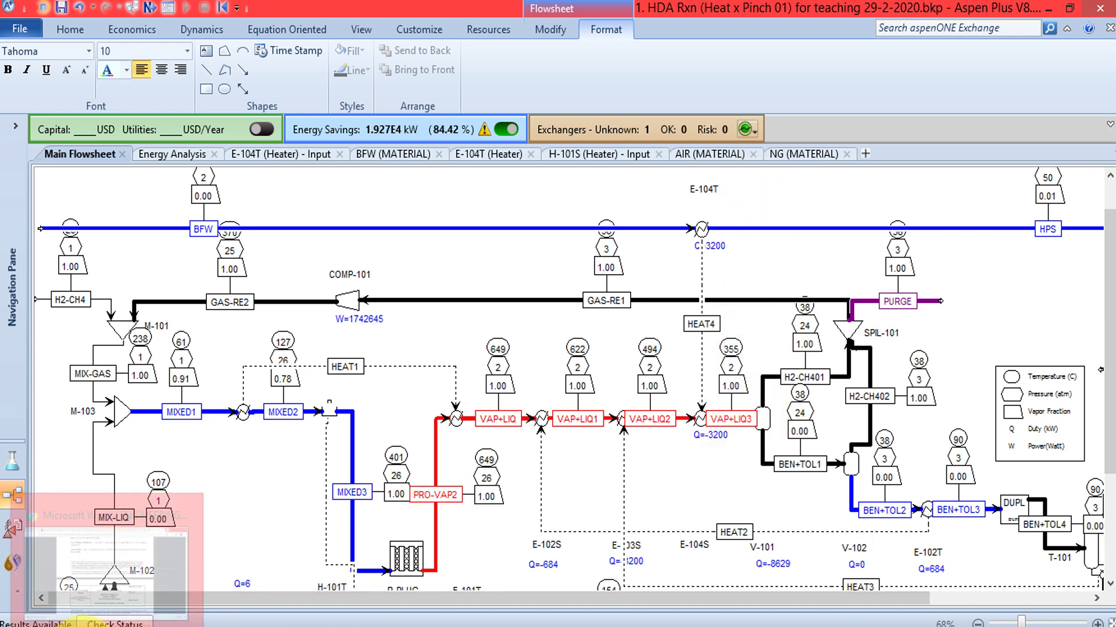
mouse_move(232, 587)
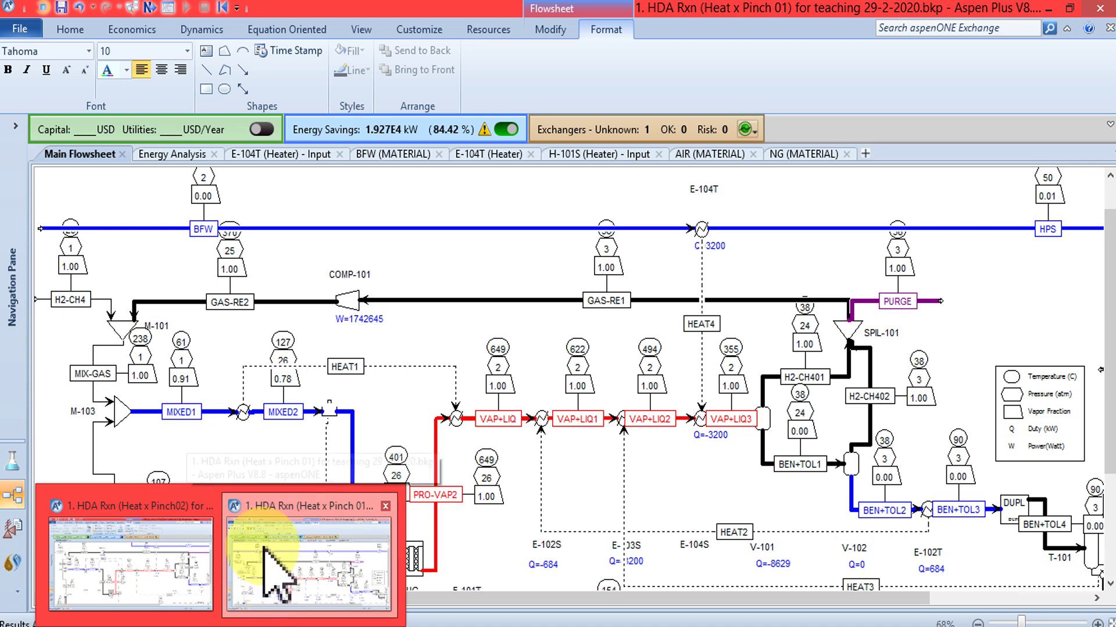
left_click(177, 155)
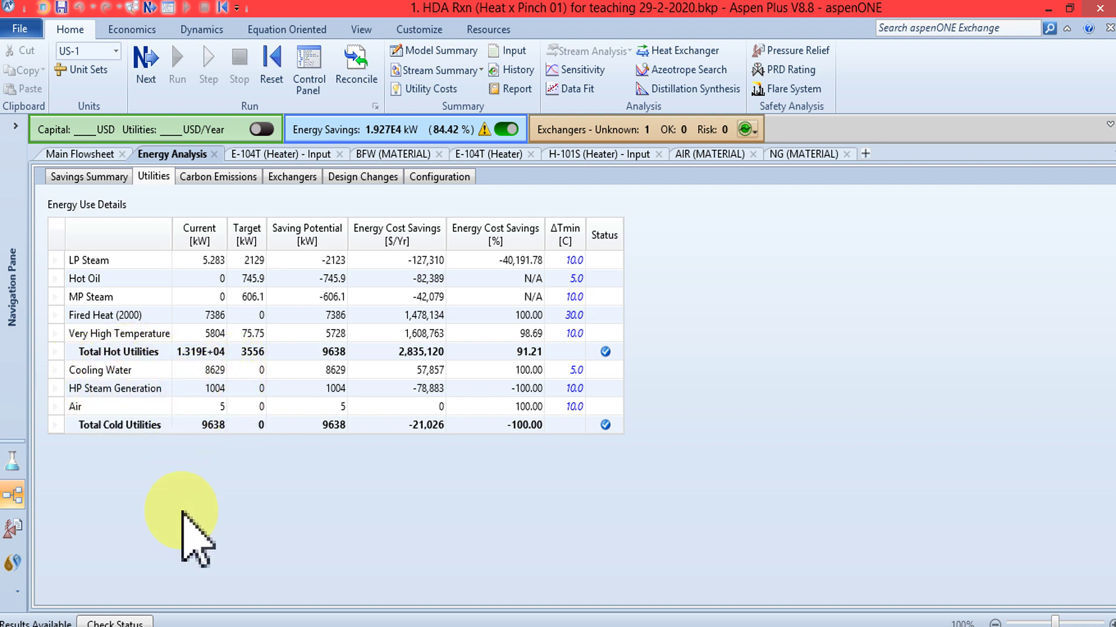
left_click(88, 156)
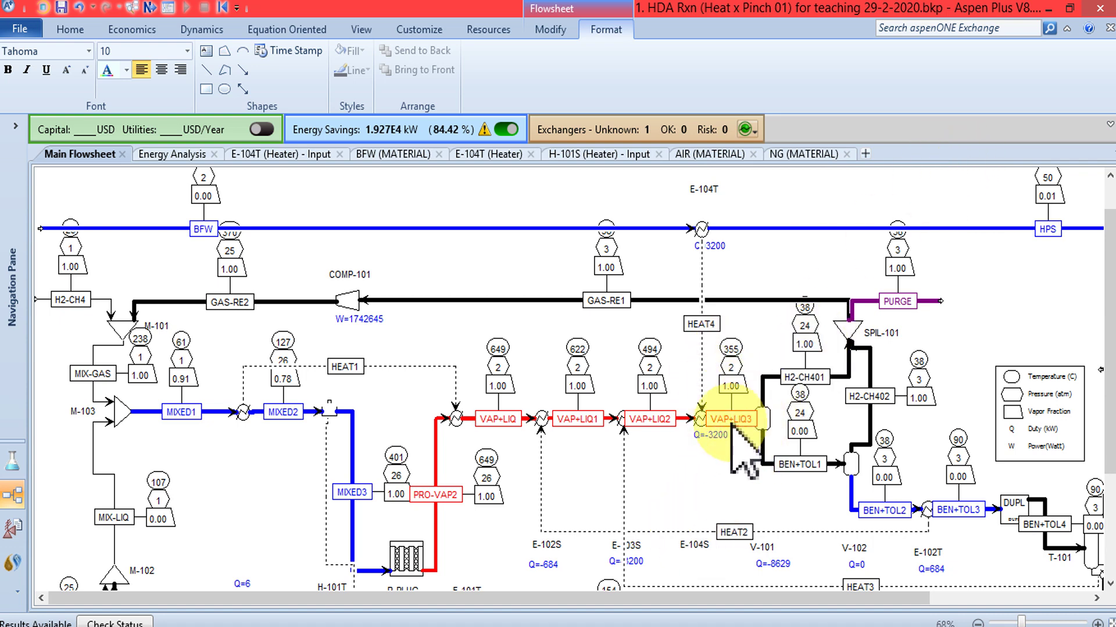
left_click_drag(754, 598, 722, 510)
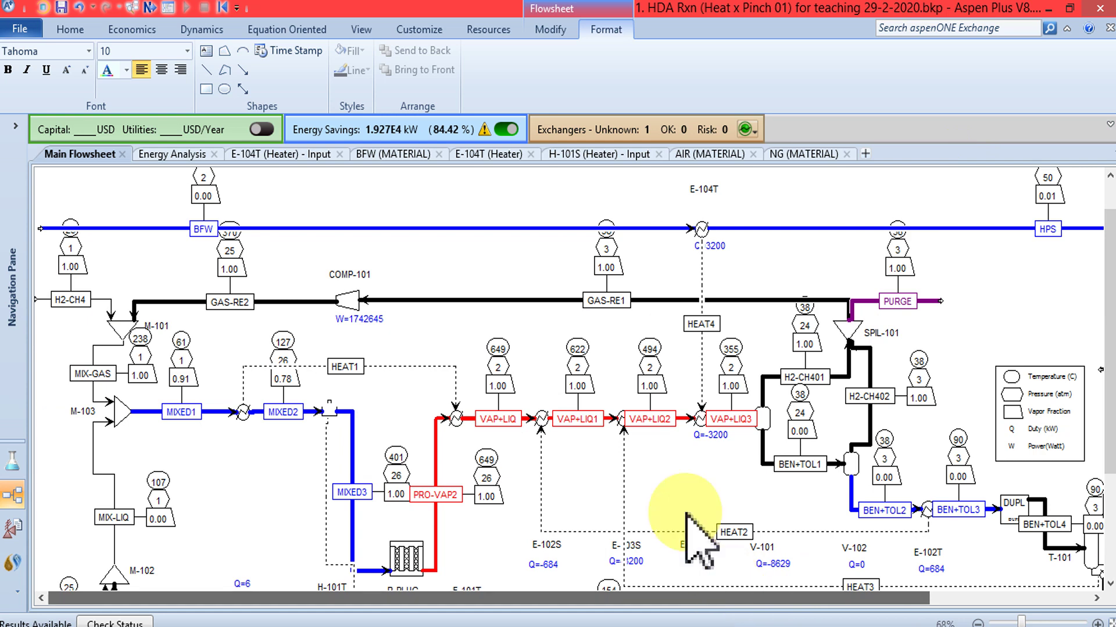
Compare the cooling section around V-101 on the main flowsheet with the cold utilities' current loads in the energy use details.
left_click_drag(1107, 242, 1103, 262)
left_click(391, 129)
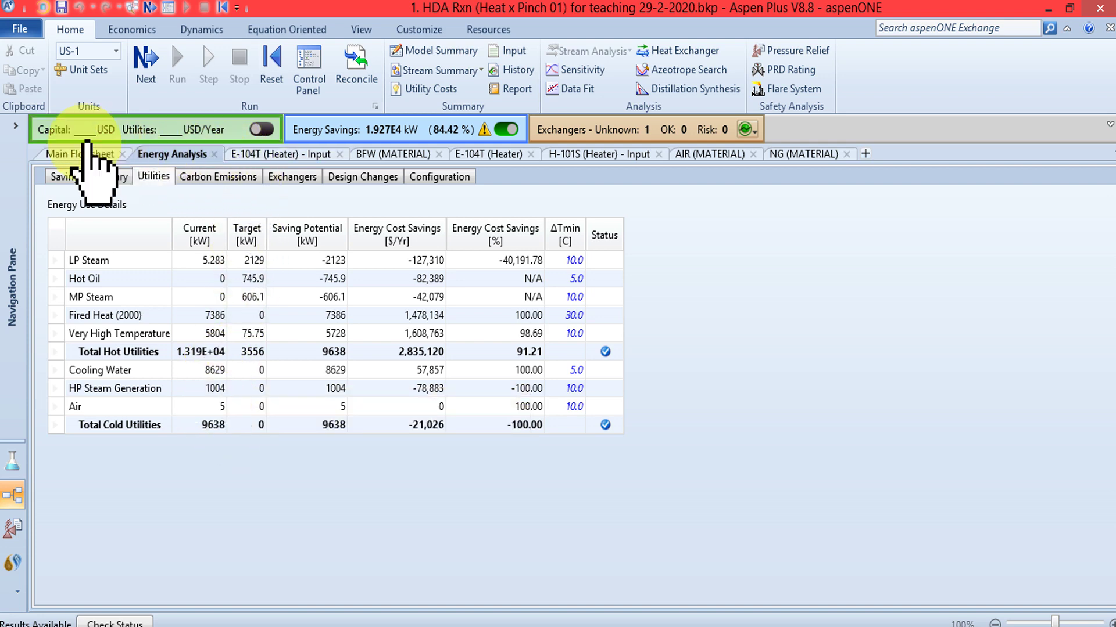
left_click(63, 153)
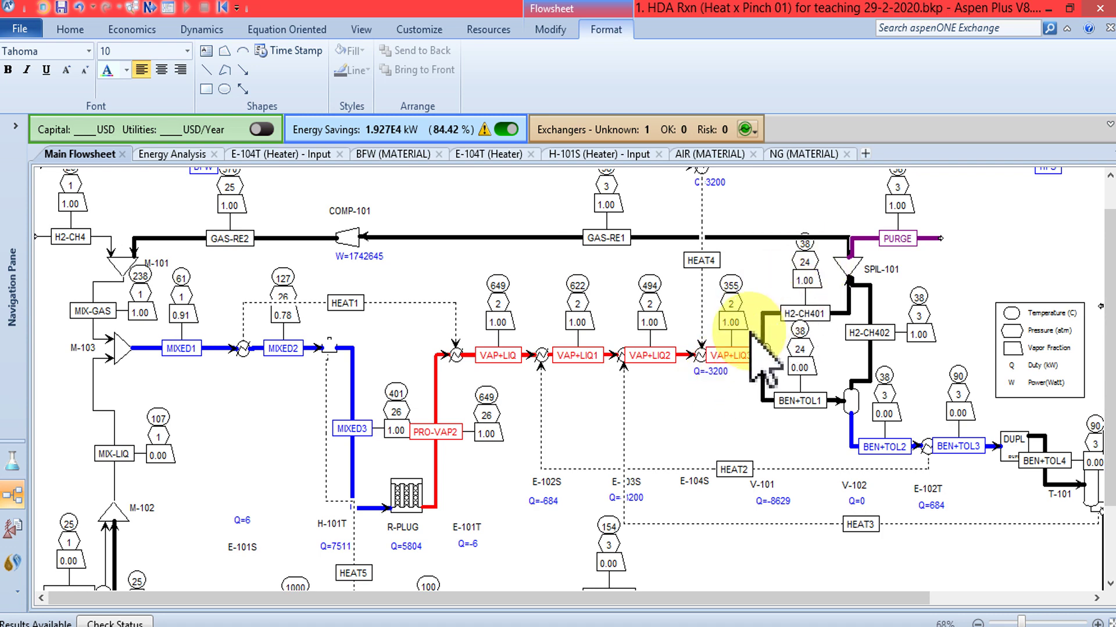
left_click(173, 155)
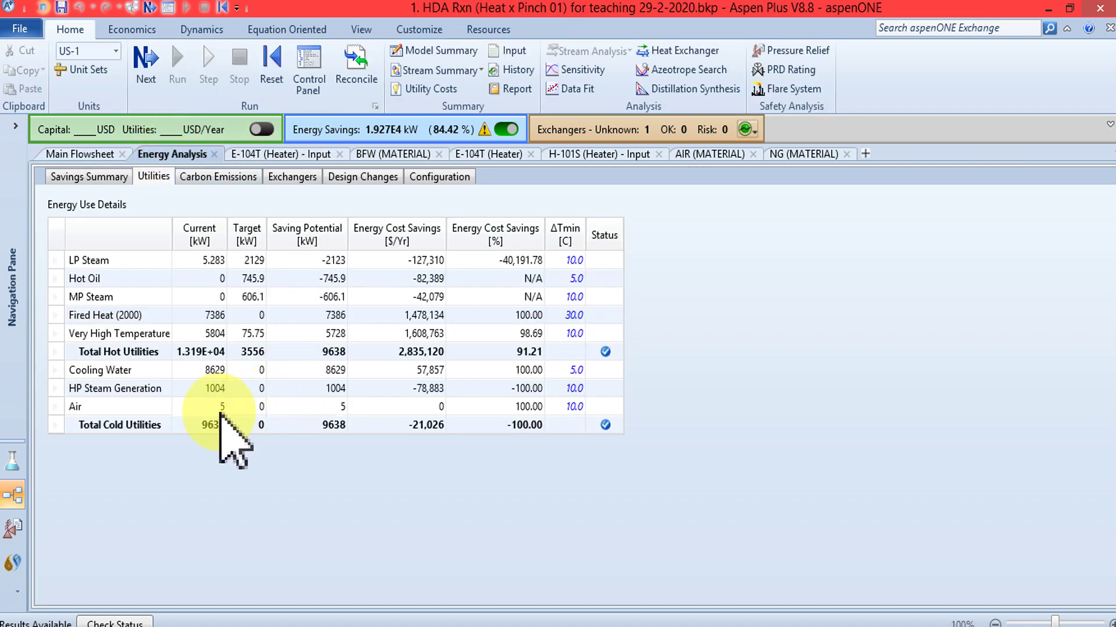
Review the existing exchangers details and the savings summary of the energy analysis, with reference to the main flowsheet.
left_click(285, 178)
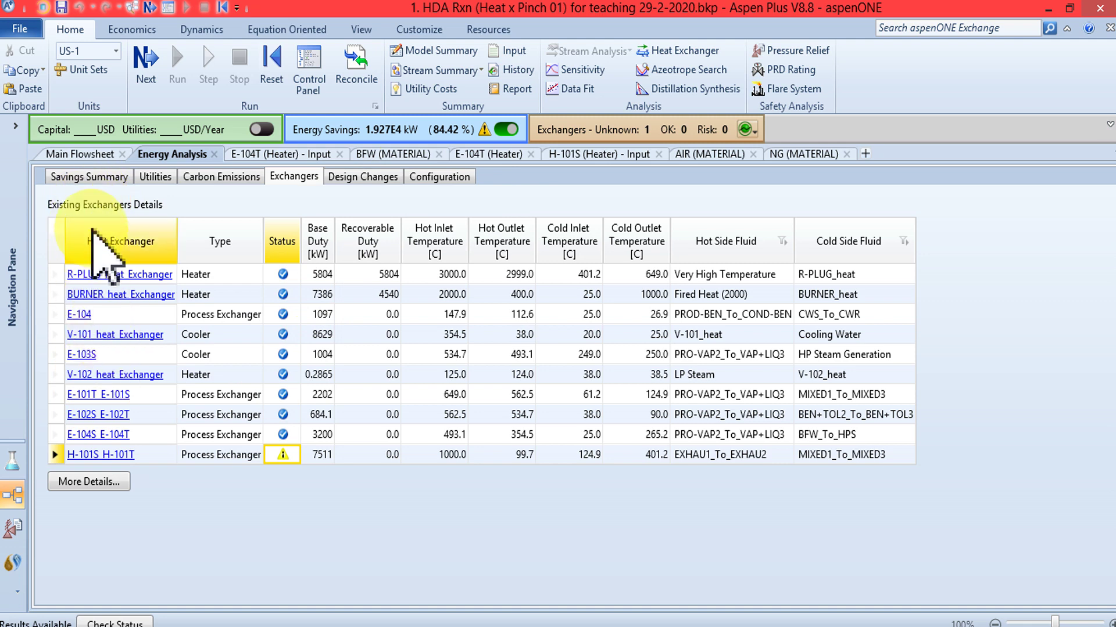
left_click(87, 176)
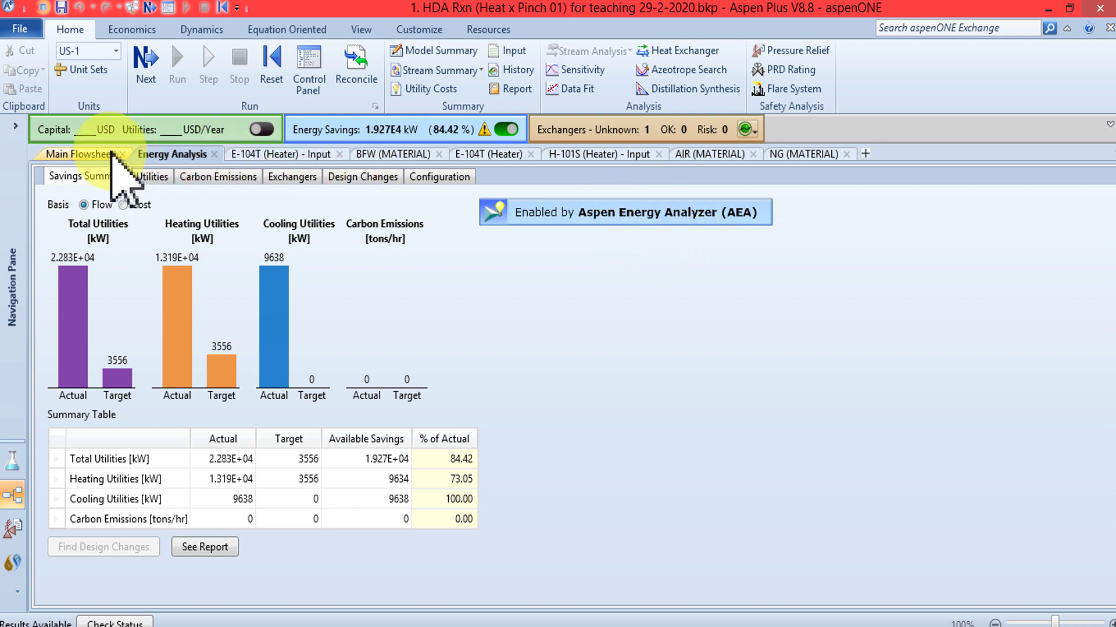
left_click(87, 154)
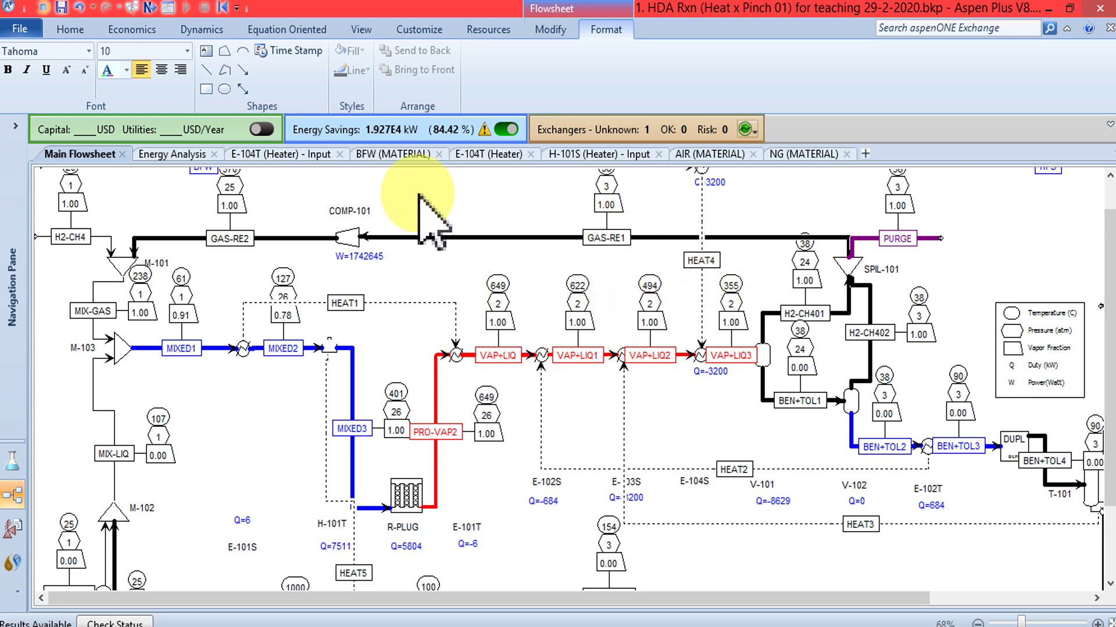
left_click(185, 156)
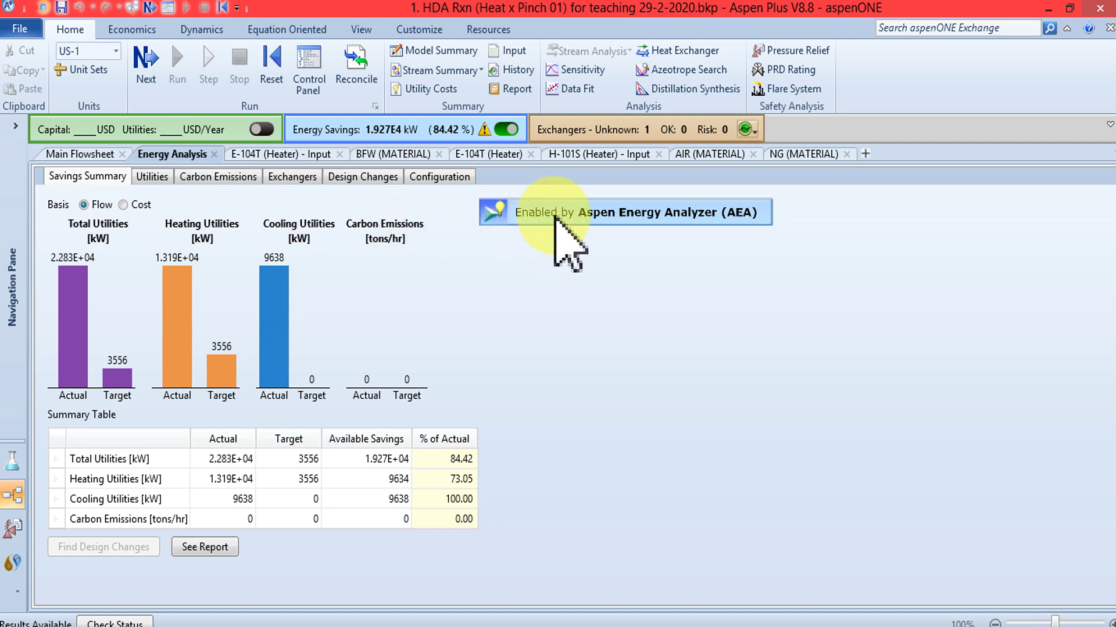
Examine the heat-integrated main flowsheet from the BURNER section and T-101 column up to the BFW to HPS line.
left_click(78, 154)
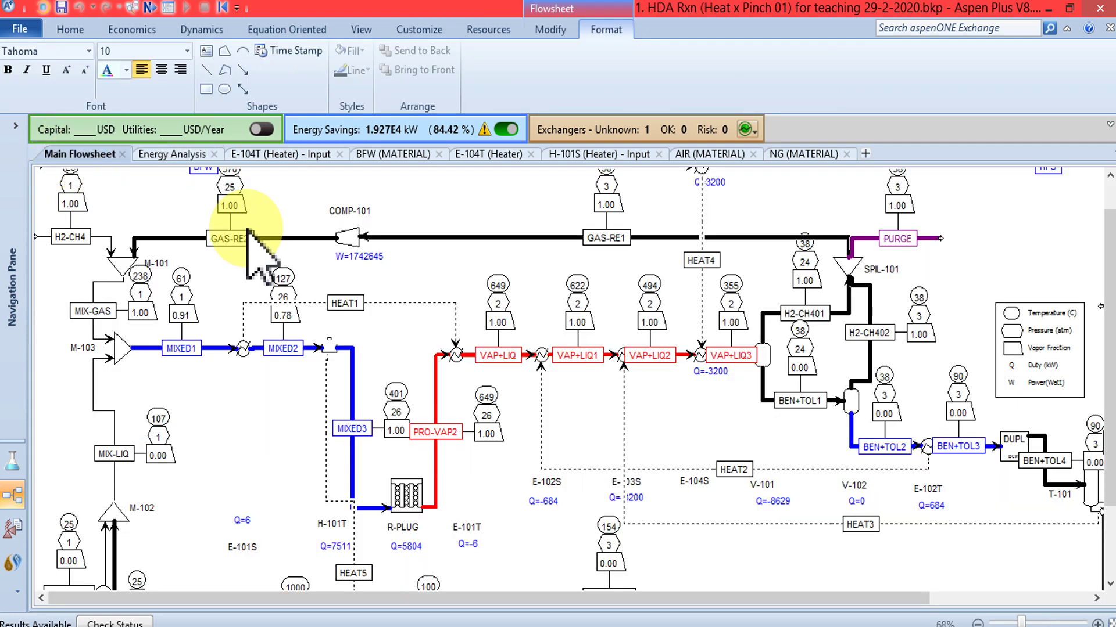
scroll(1086, 378, "down", 2)
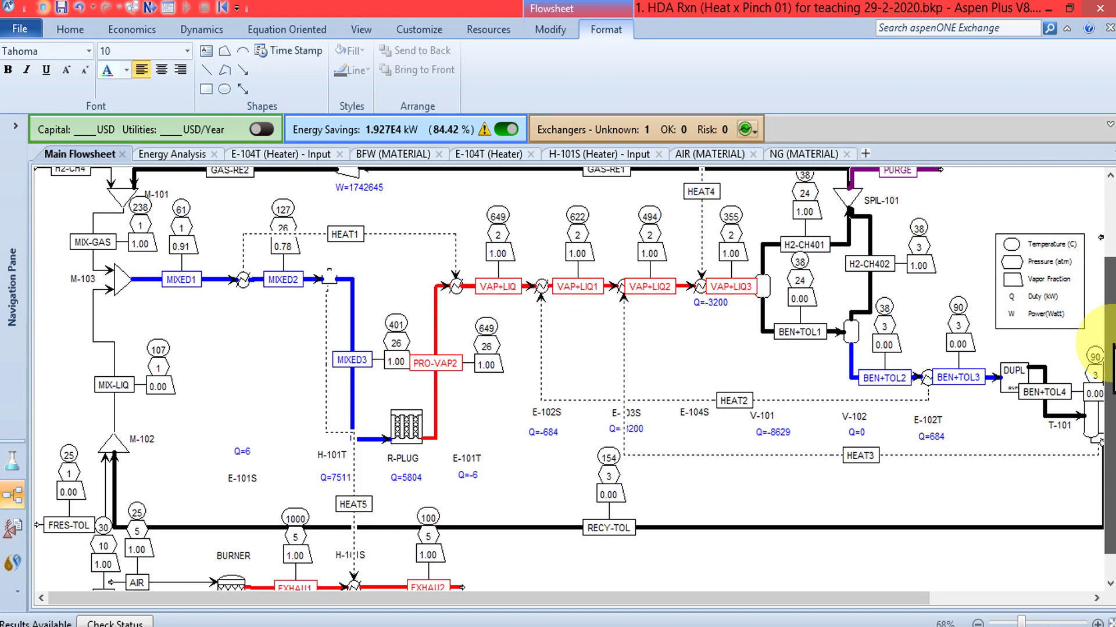
scroll(758, 349, "down", 1, "ctrl")
scroll(760, 348, "up", 1, "ctrl")
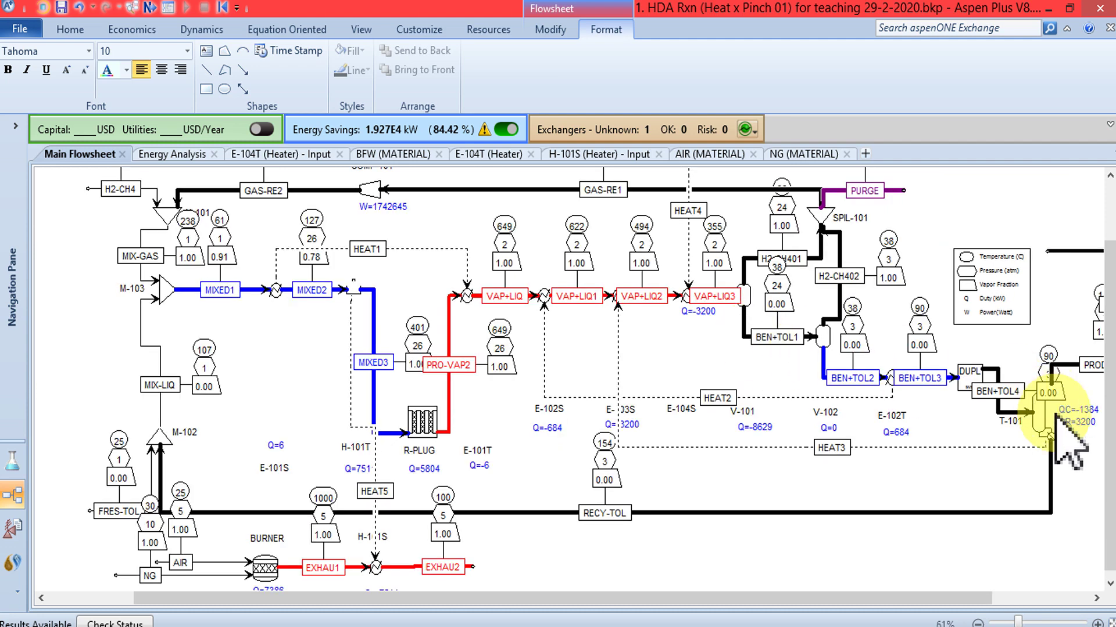
mouse_move(834, 597)
left_mouse_down()
mouse_move(872, 599)
mouse_move(784, 597)
mouse_move(884, 598)
mouse_move(847, 599)
left_mouse_up()
left_click_drag(1110, 474, 1110, 437)
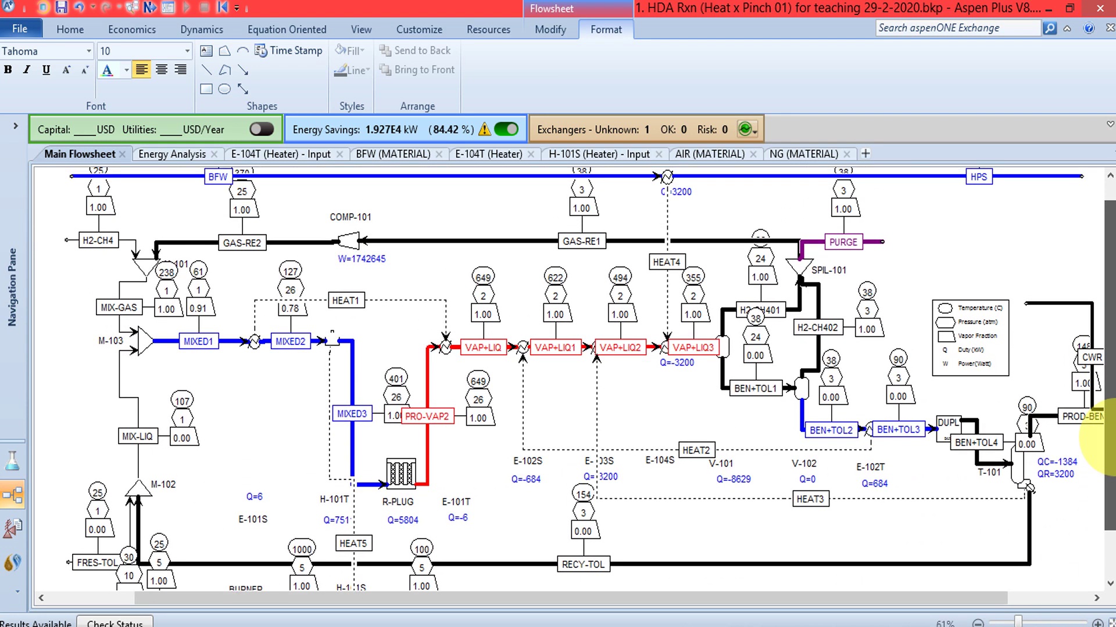